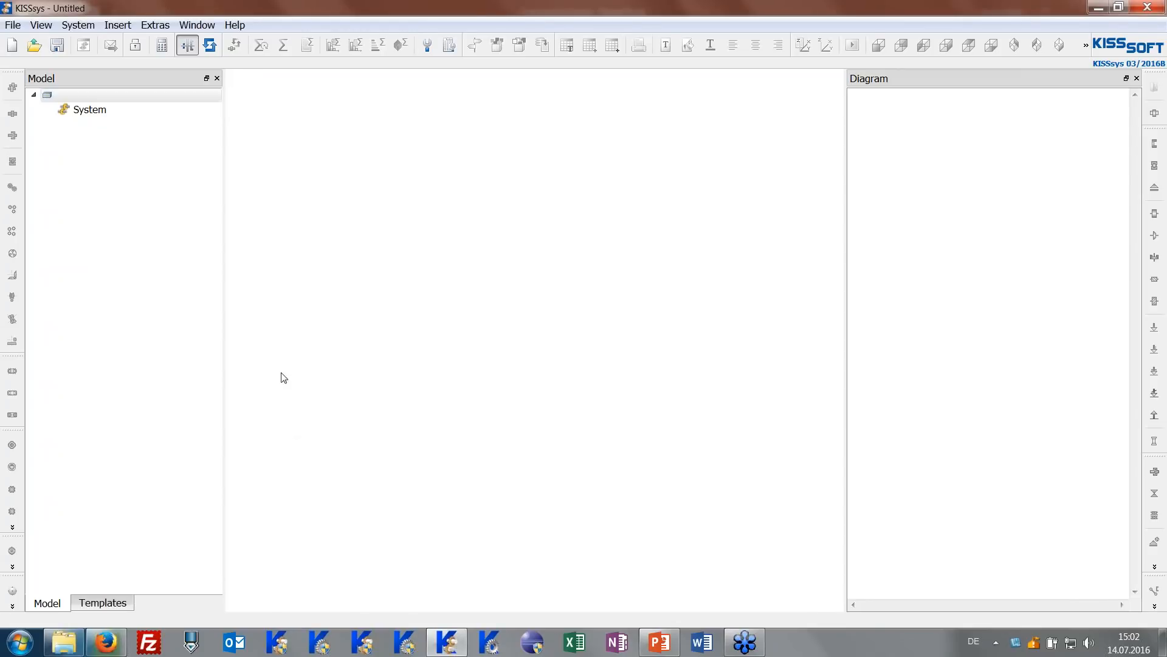
Turn on administrator rights and start a new model with a 3D view.
click(141, 51)
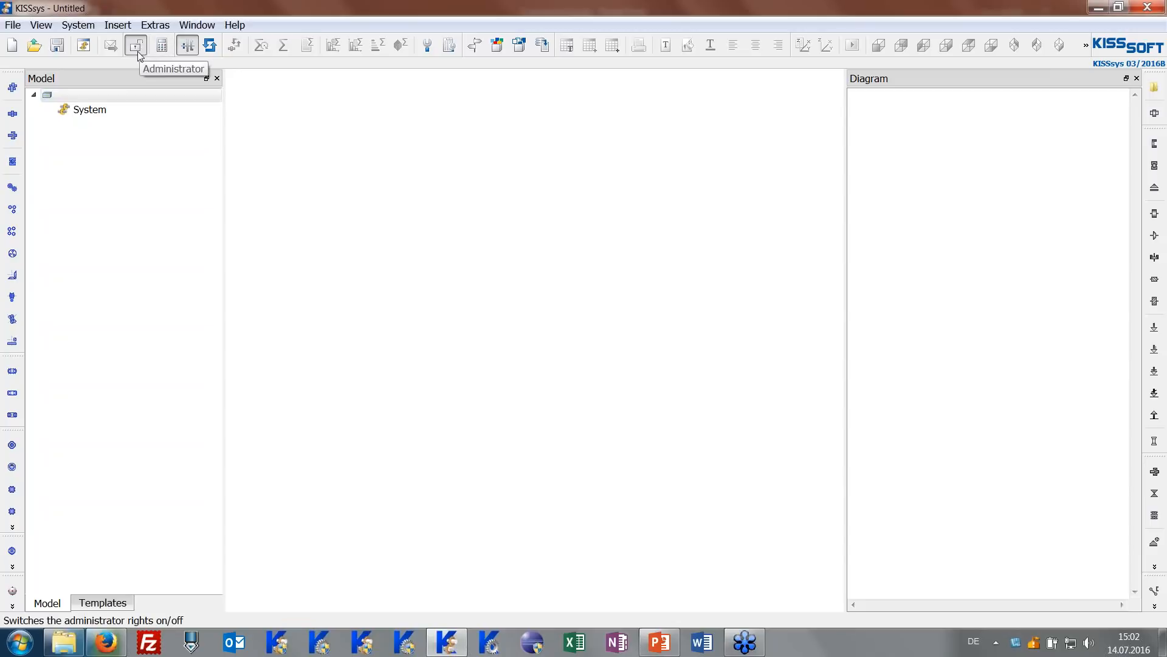
click(11, 46)
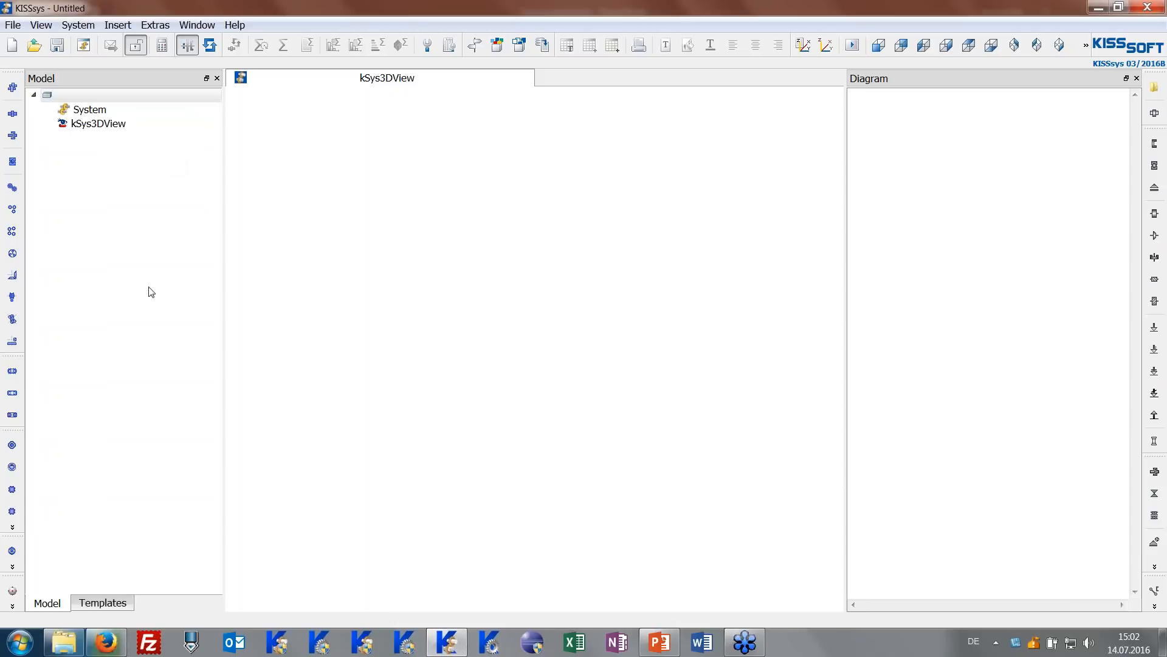
Copy the DefaultGeometry table from the Tables group of the templates.
click(121, 605)
click(49, 109)
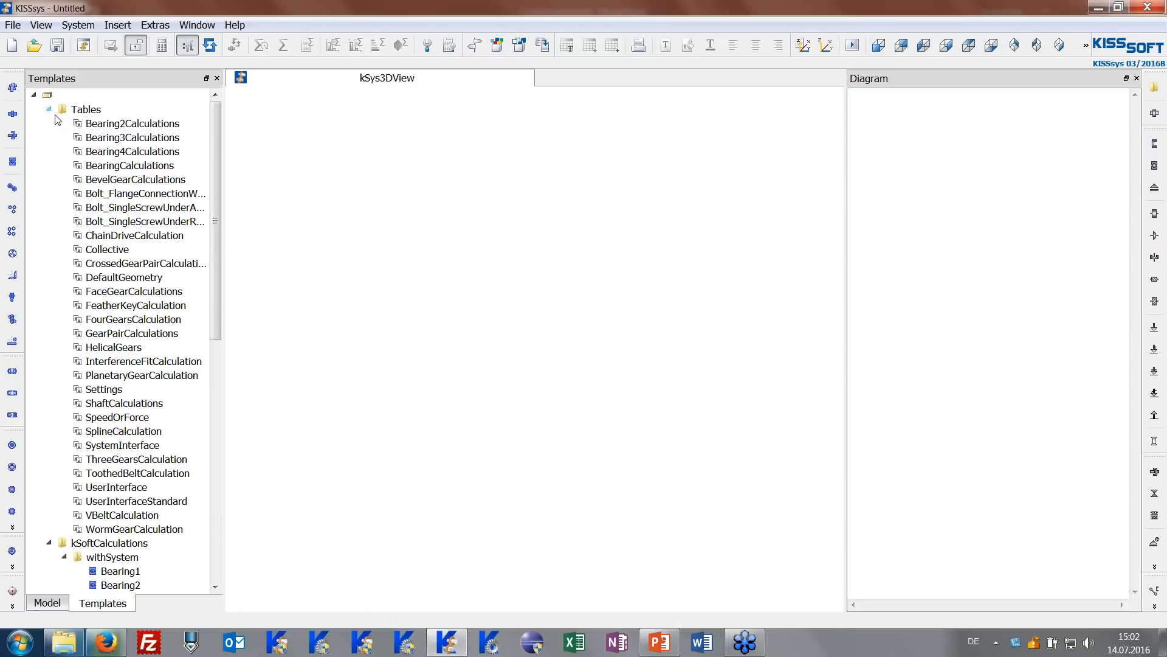
click(120, 280)
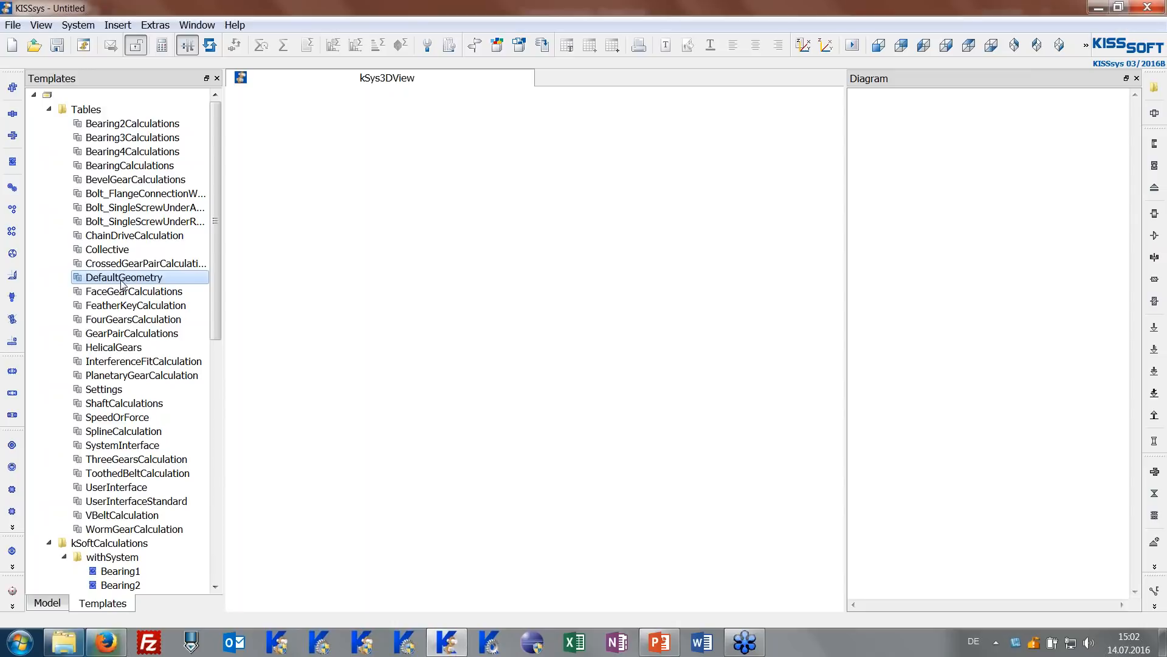
right_click(122, 282)
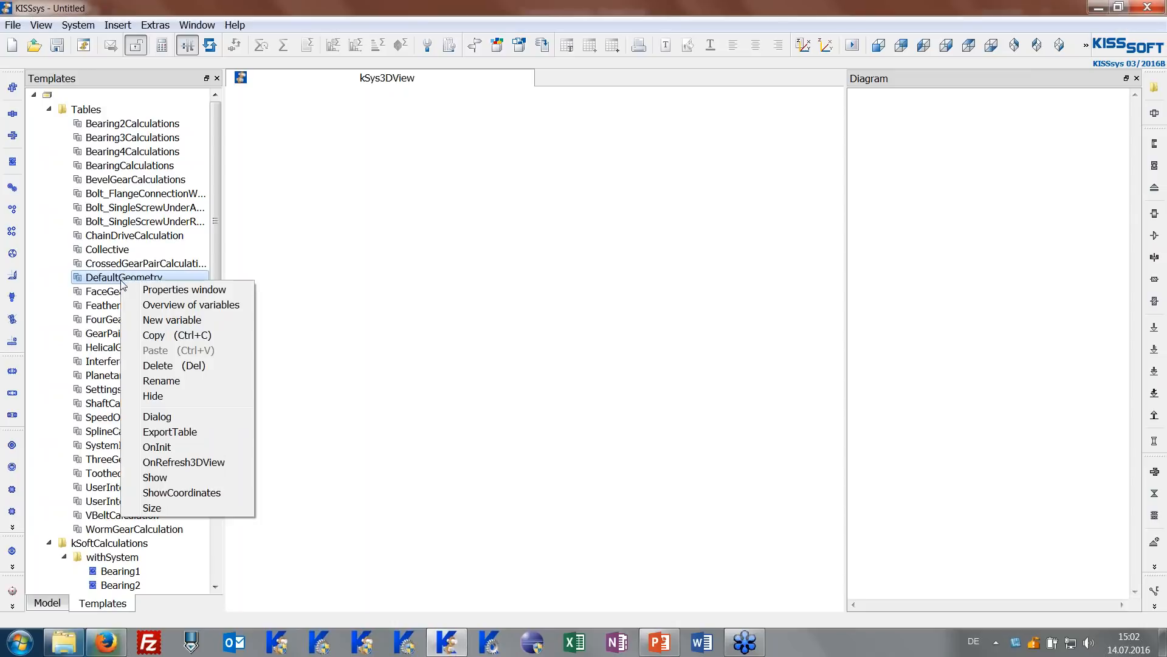
click(155, 335)
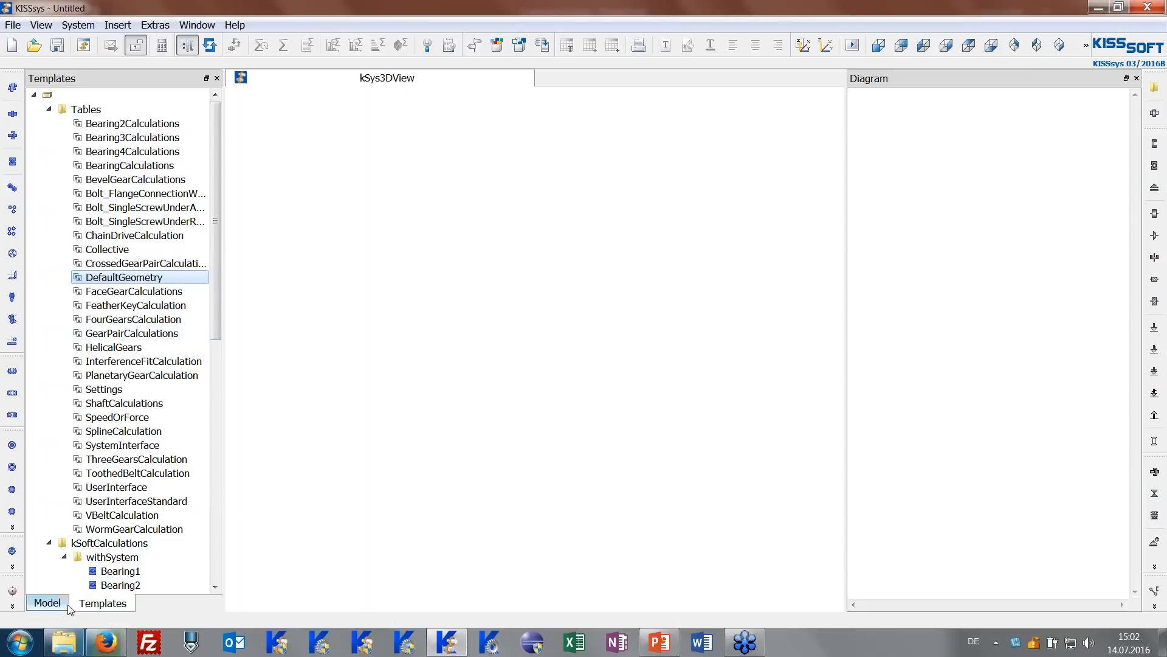
Paste the DefaultGeometry table at the root of the model tree under its suggested name and open it.
click(52, 603)
click(162, 95)
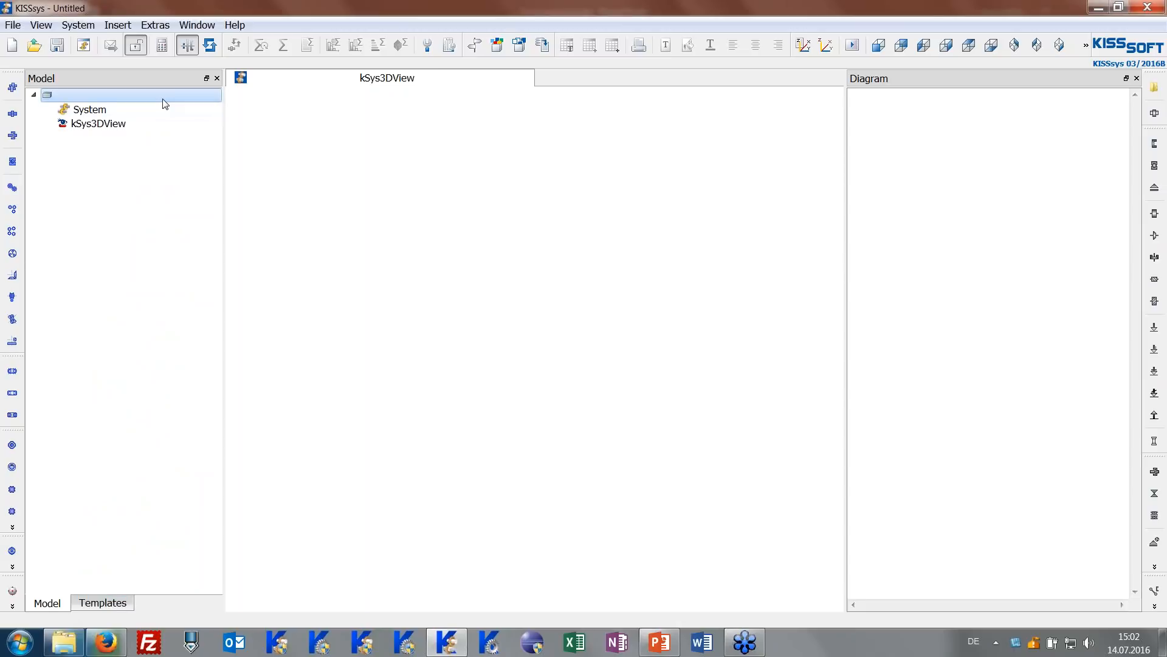
right_click(163, 100)
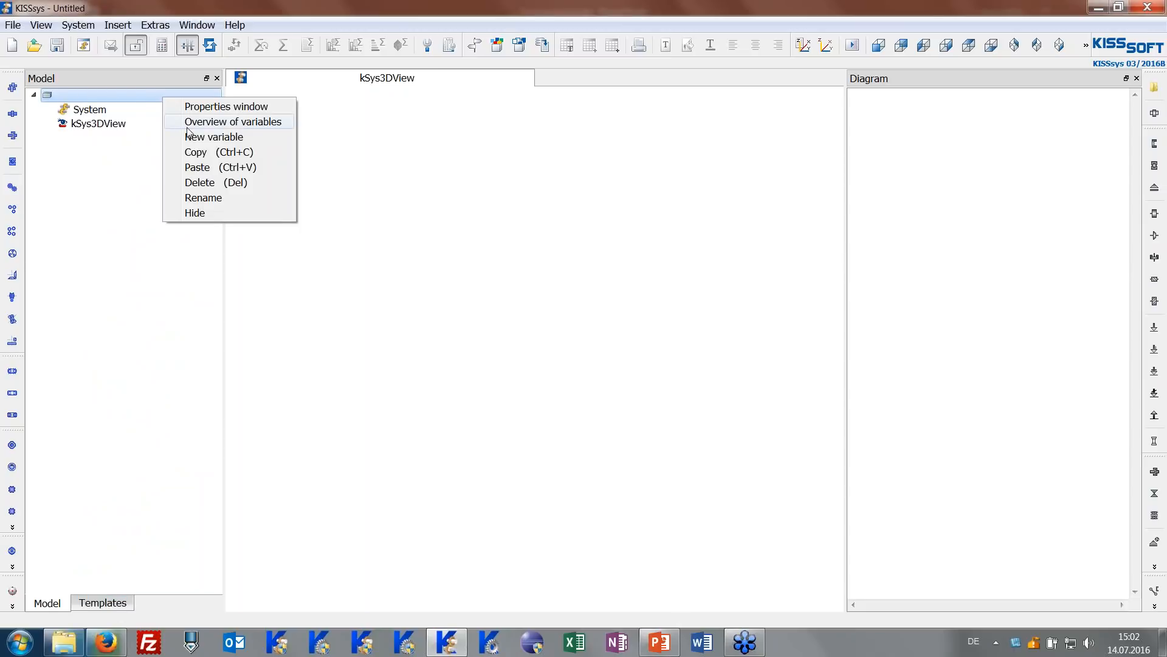
click(200, 166)
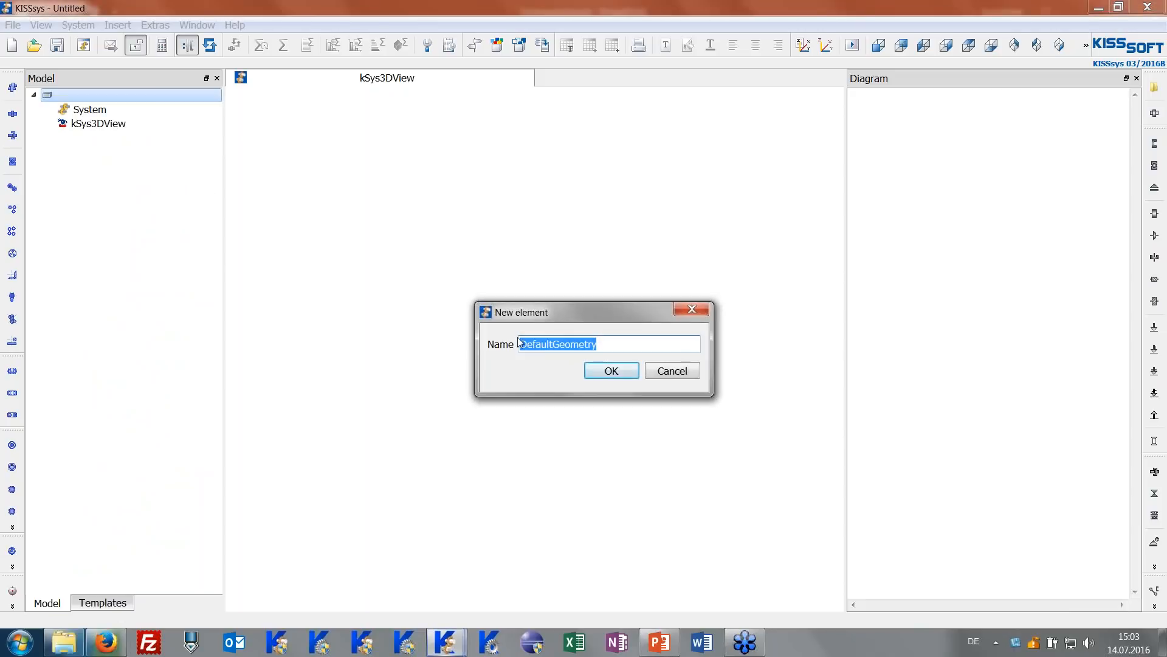
key(Return)
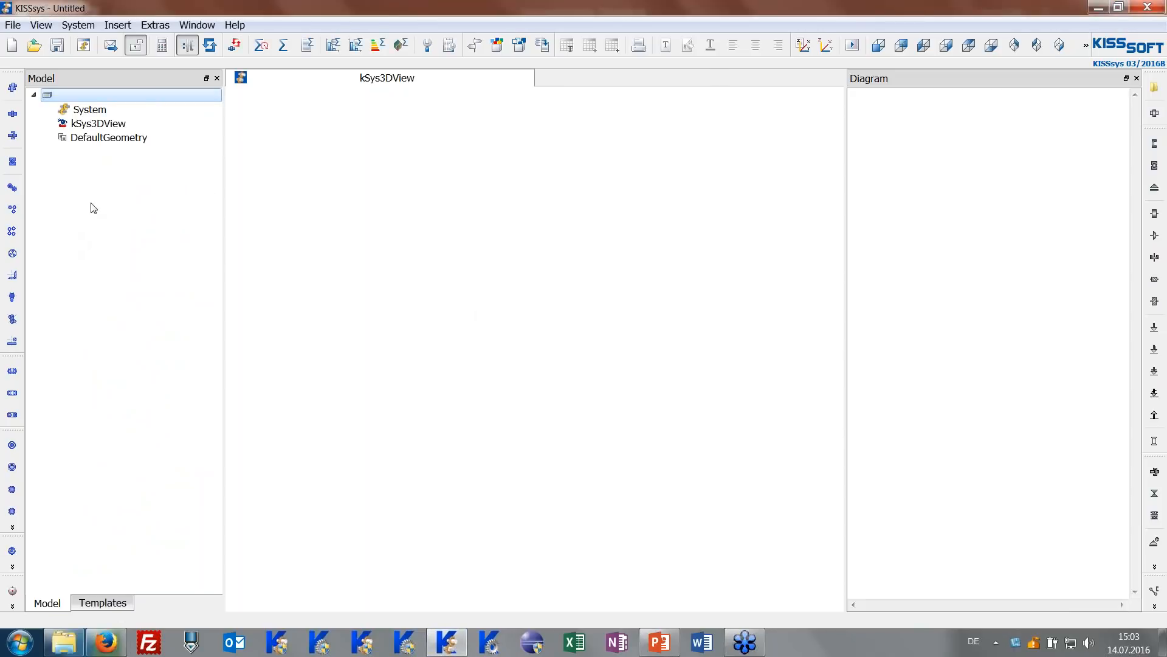
double_click(96, 142)
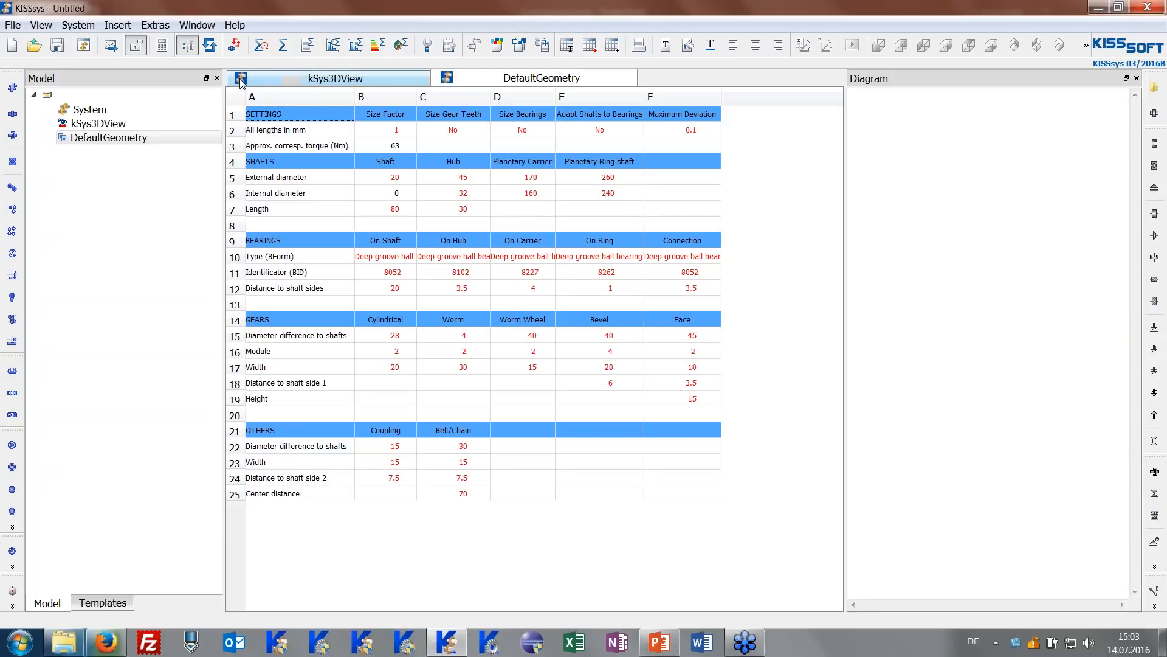
In the System element's properties, set the DefaultGeometry variable to Activated.
click(145, 109)
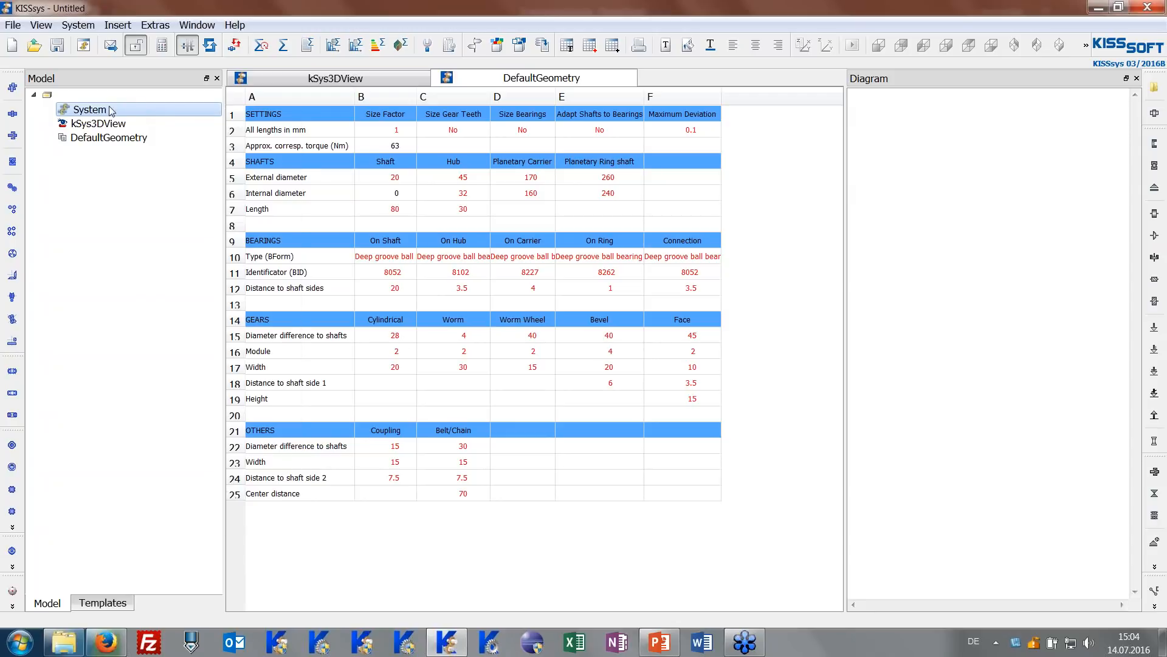
right_click(112, 110)
click(138, 119)
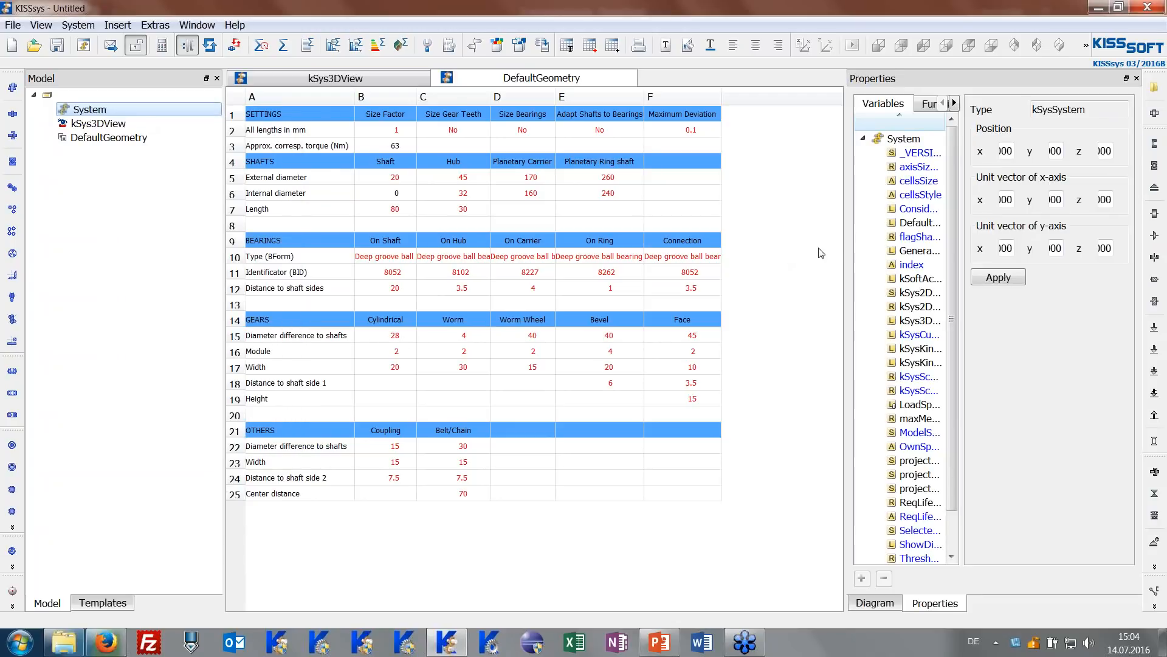
drag(845, 246, 731, 233)
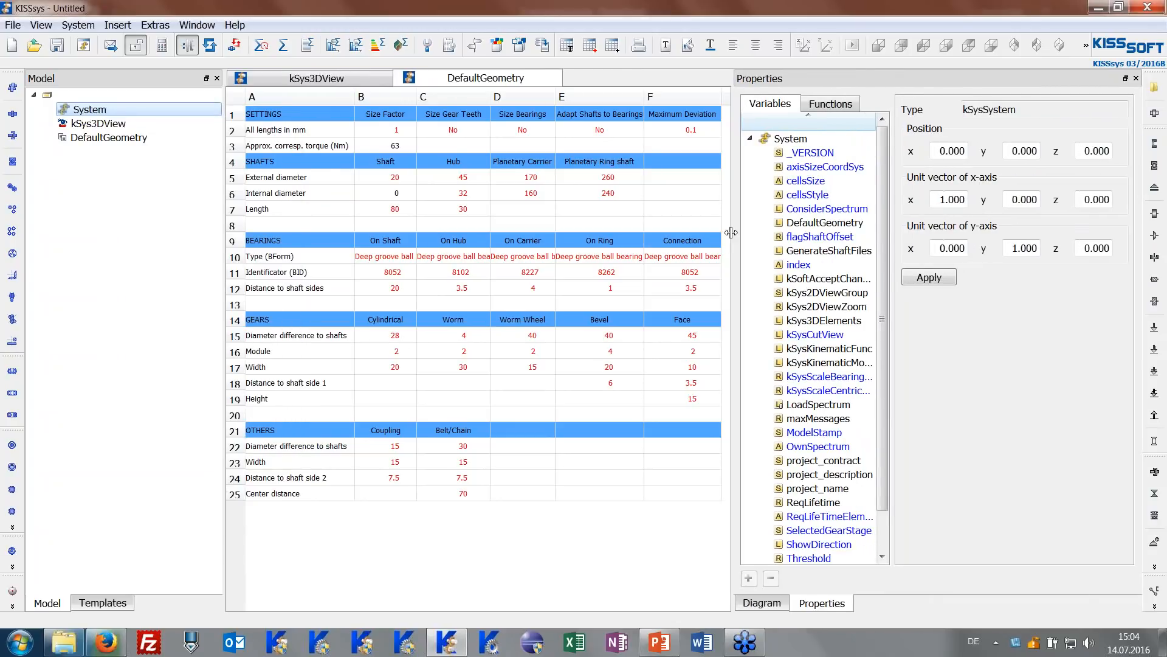
click(825, 222)
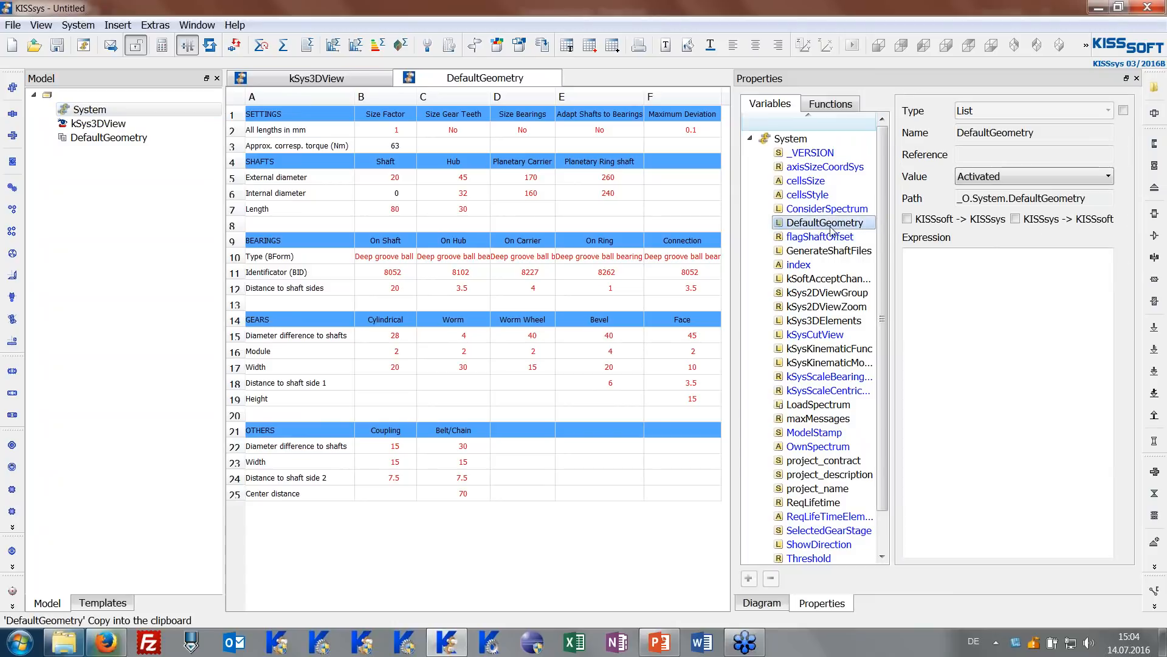
click(984, 177)
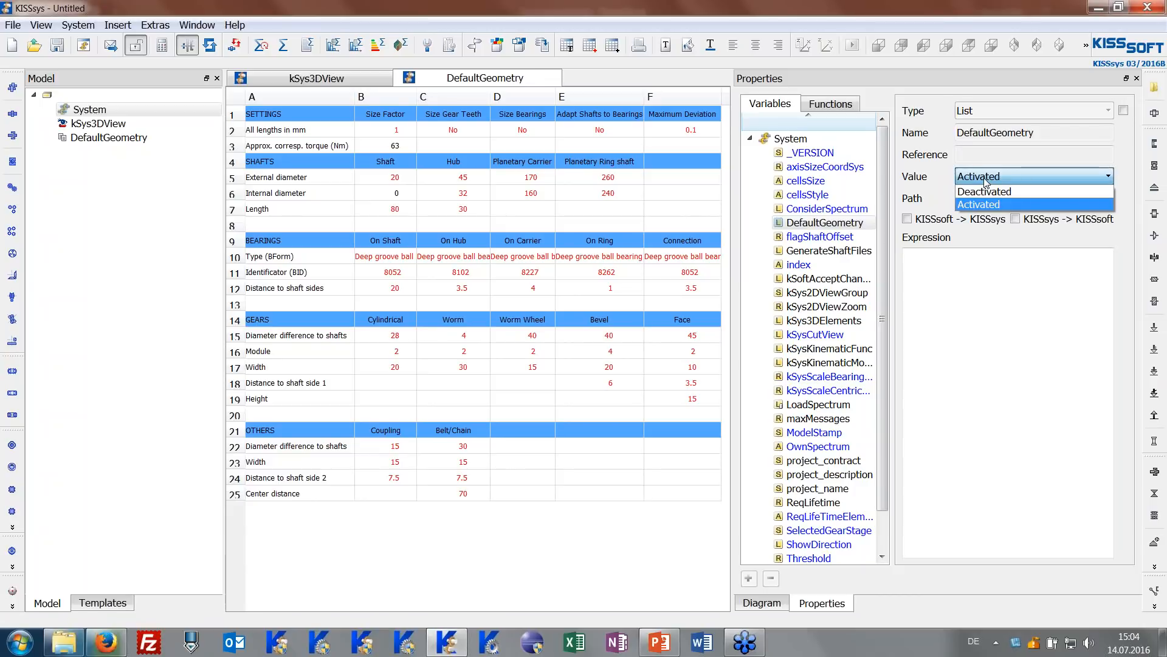
click(985, 179)
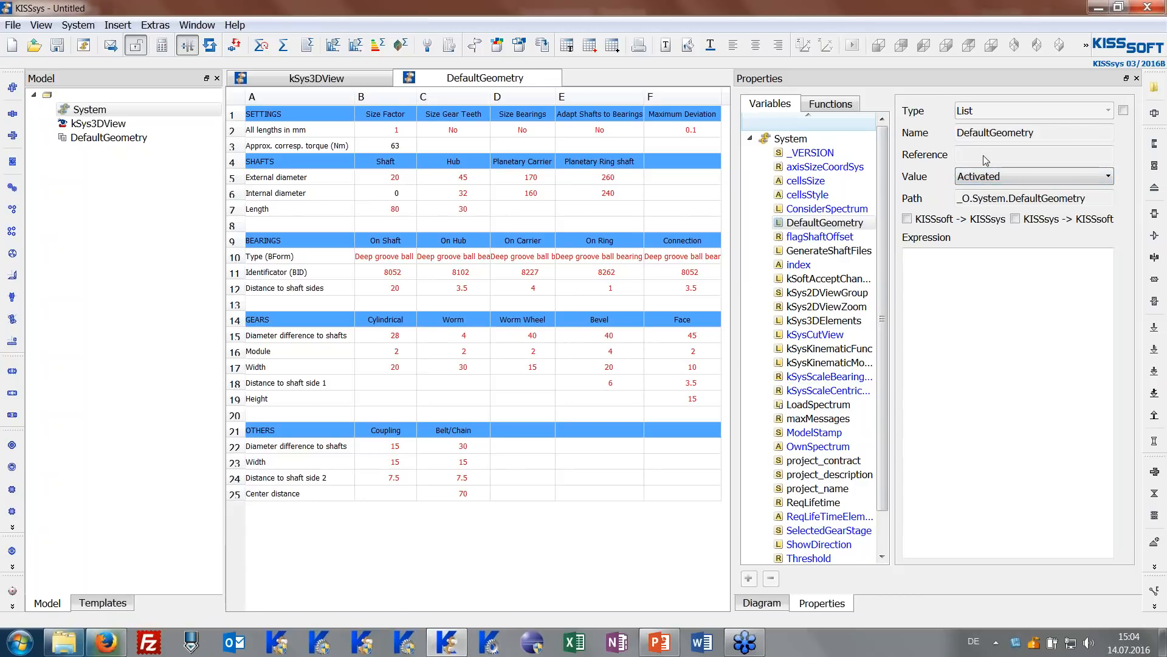
click(989, 177)
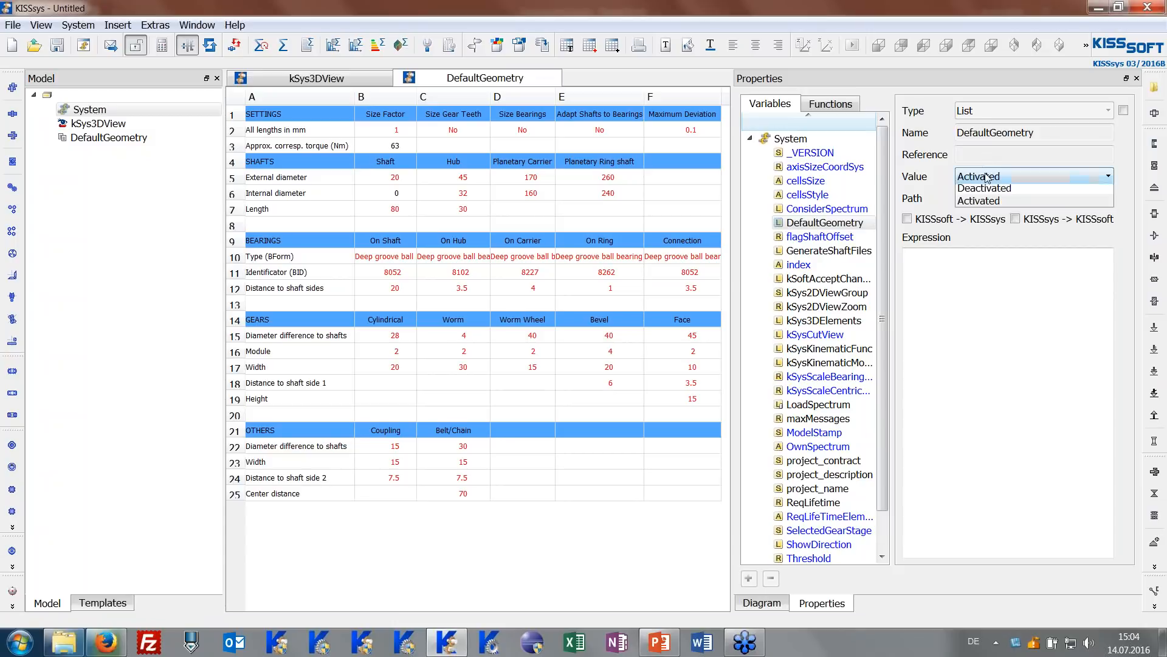
click(987, 205)
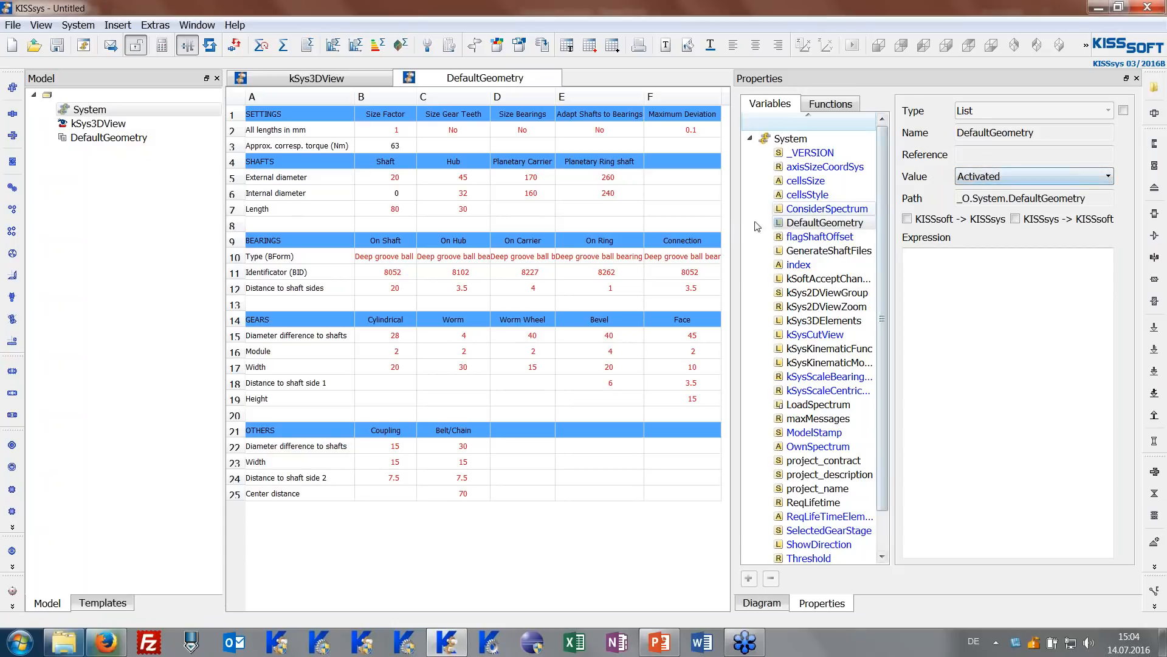
drag(733, 226, 789, 226)
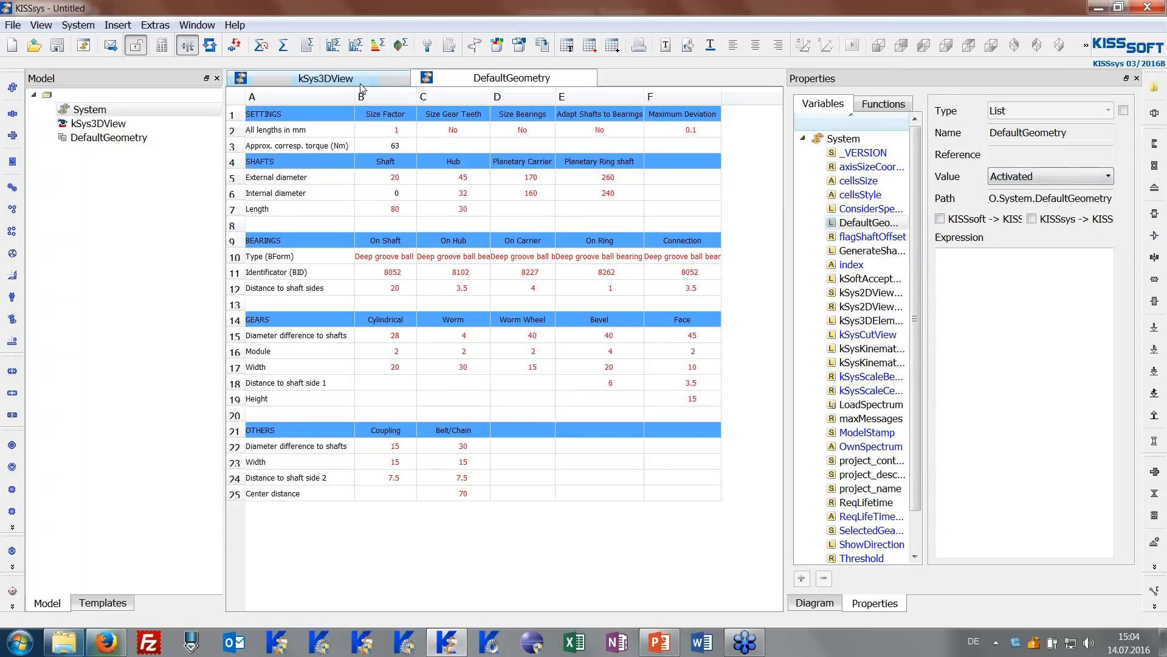
Inspect the formula behind the approximate corresponding torque and close the DefaultGeometry table.
right_click(450, 77)
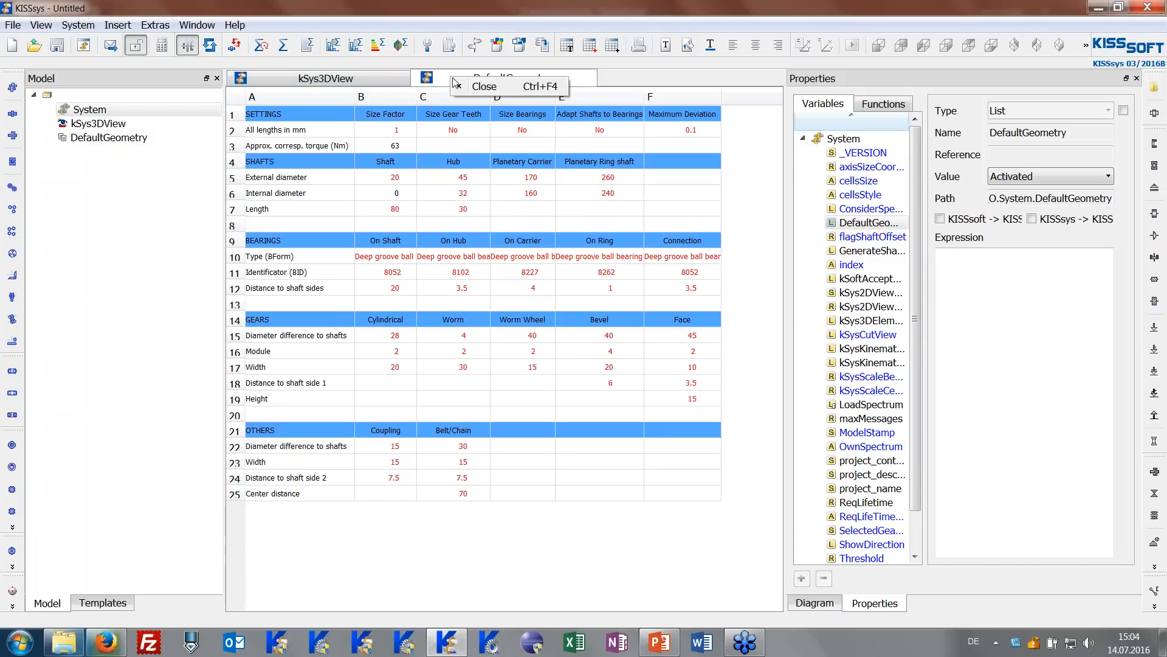
click(583, 77)
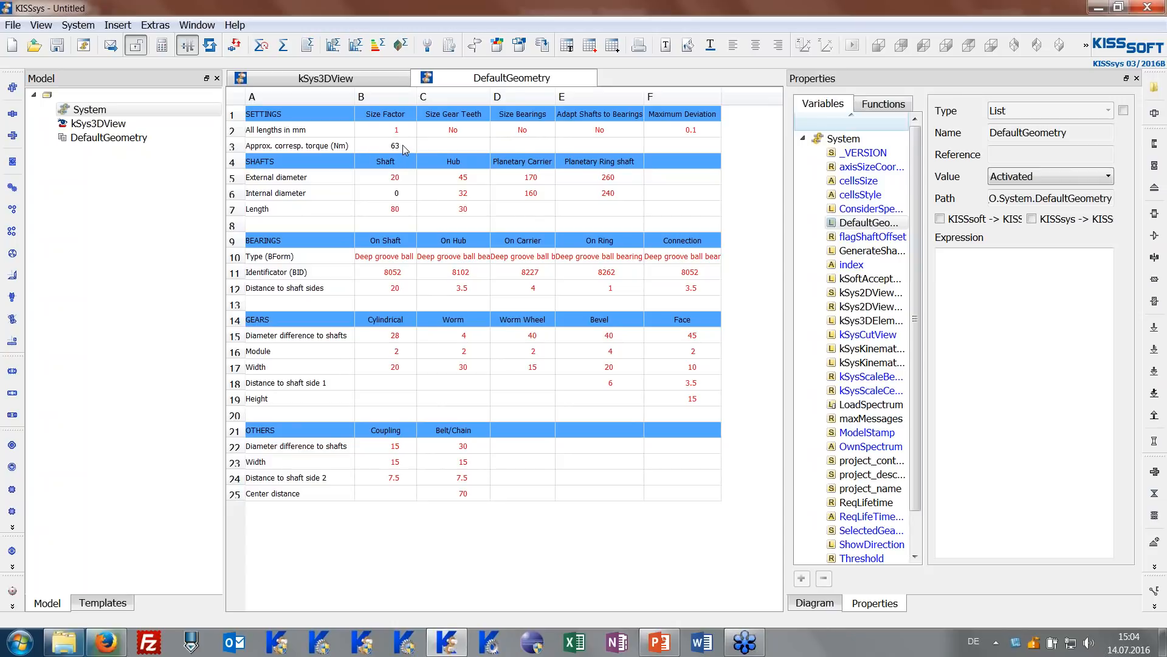
mouse_move(402, 145)
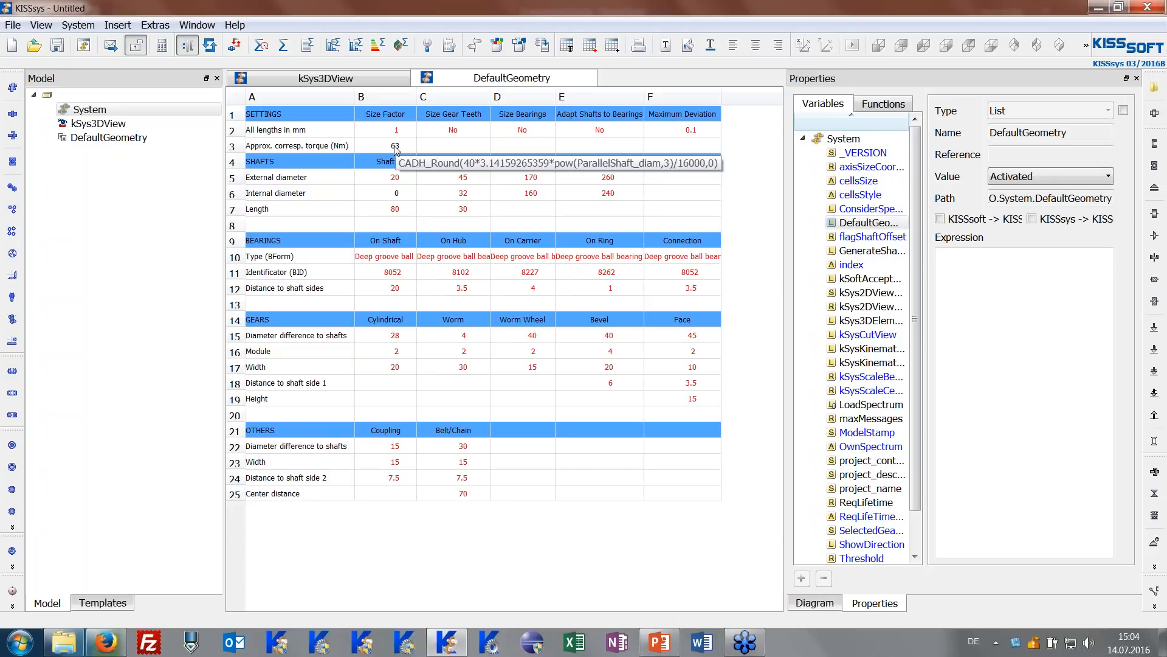
right_click(450, 83)
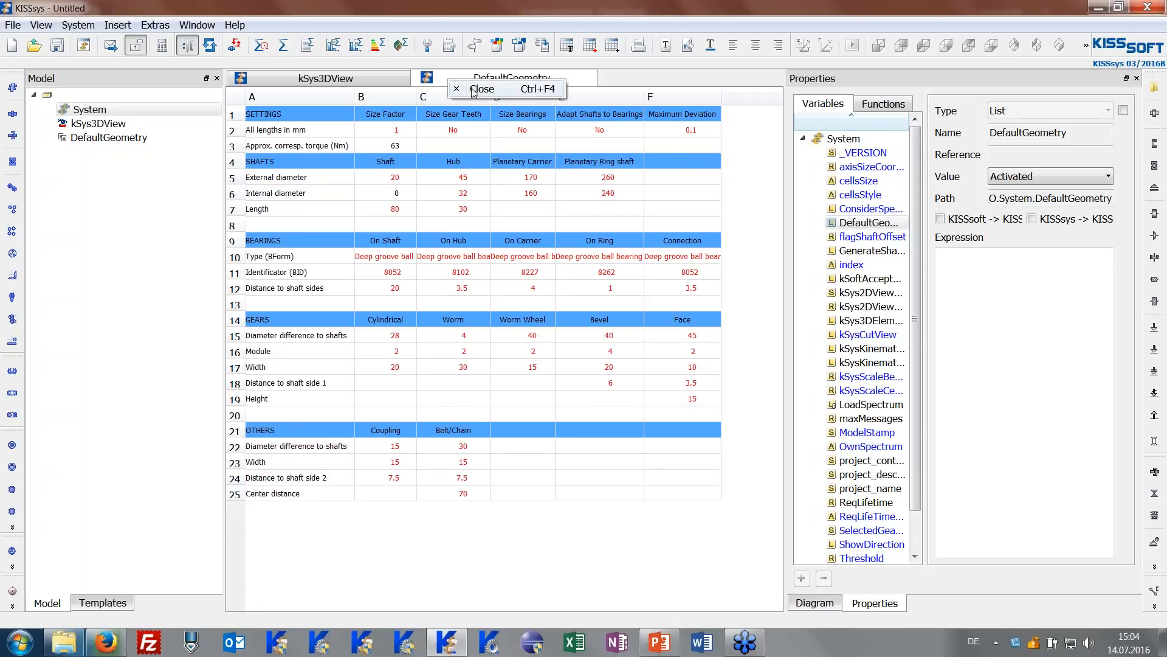
click(477, 90)
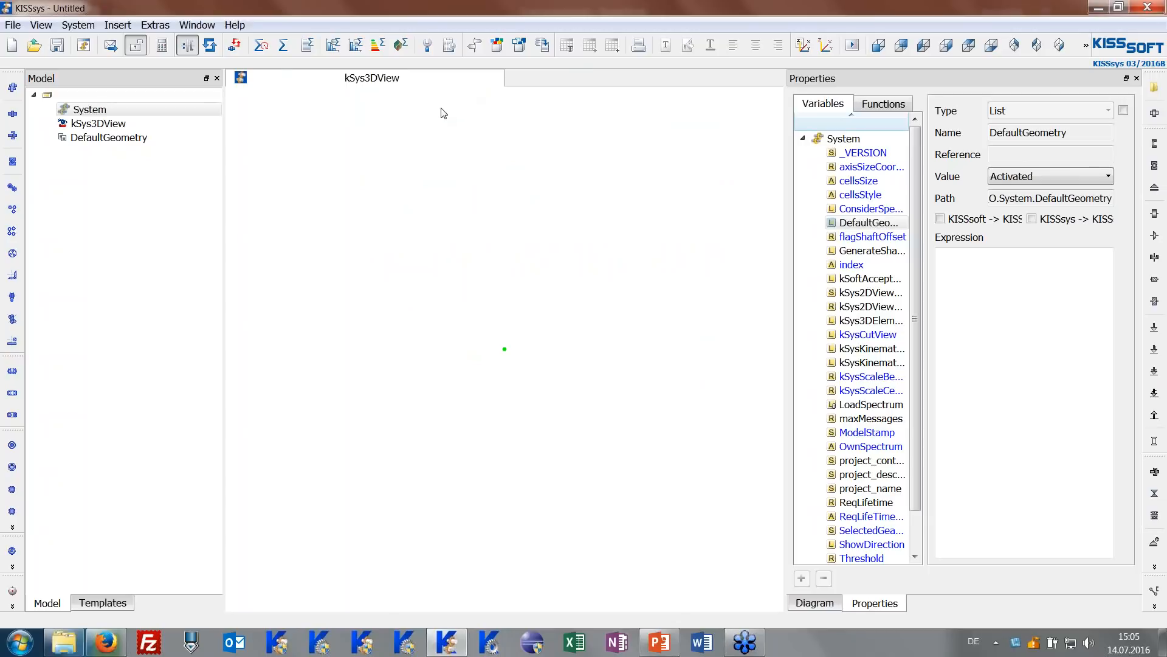
Add a group named GB at the root of the model using the Elements box.
click(181, 94)
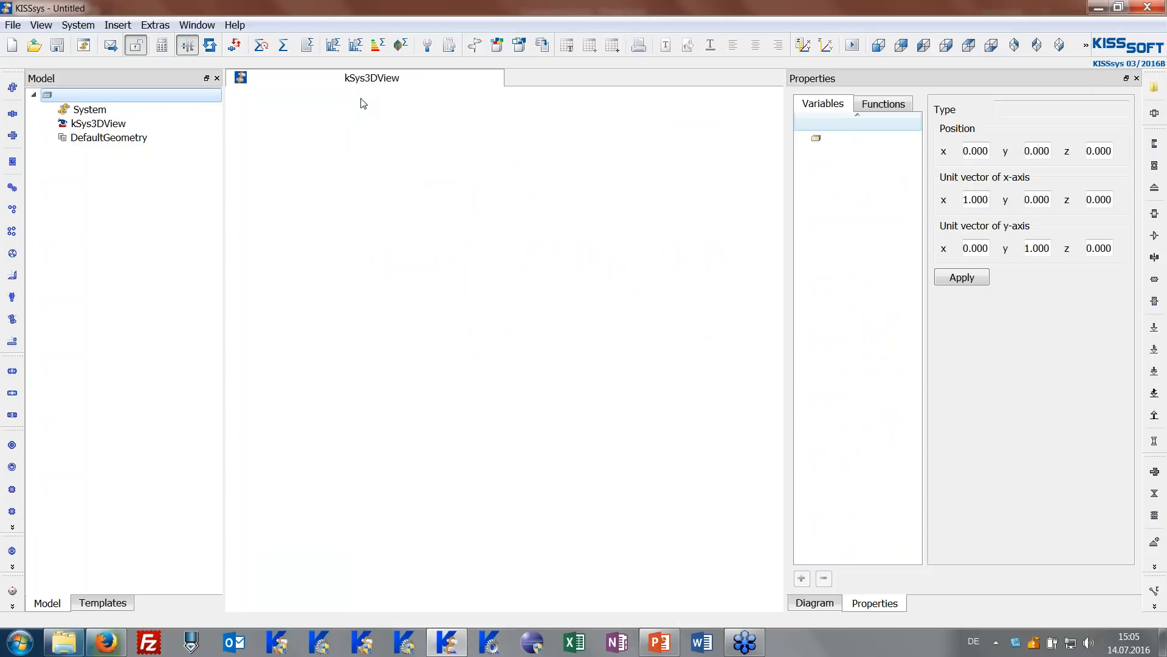
click(499, 45)
drag(564, 123, 725, 123)
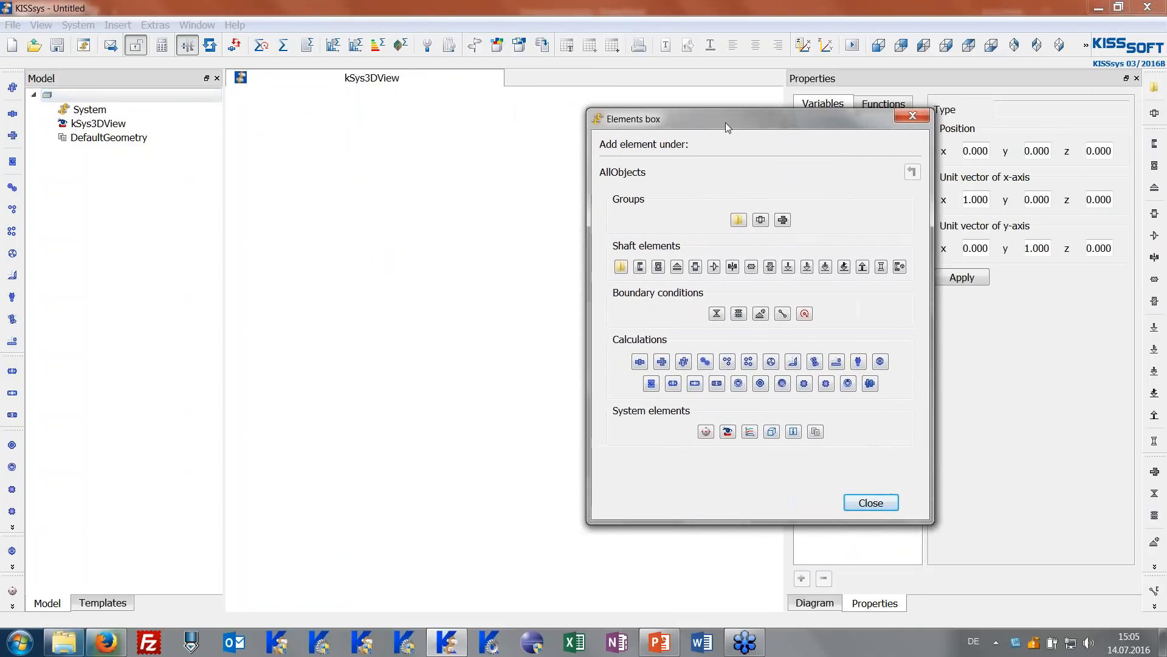
click(739, 220)
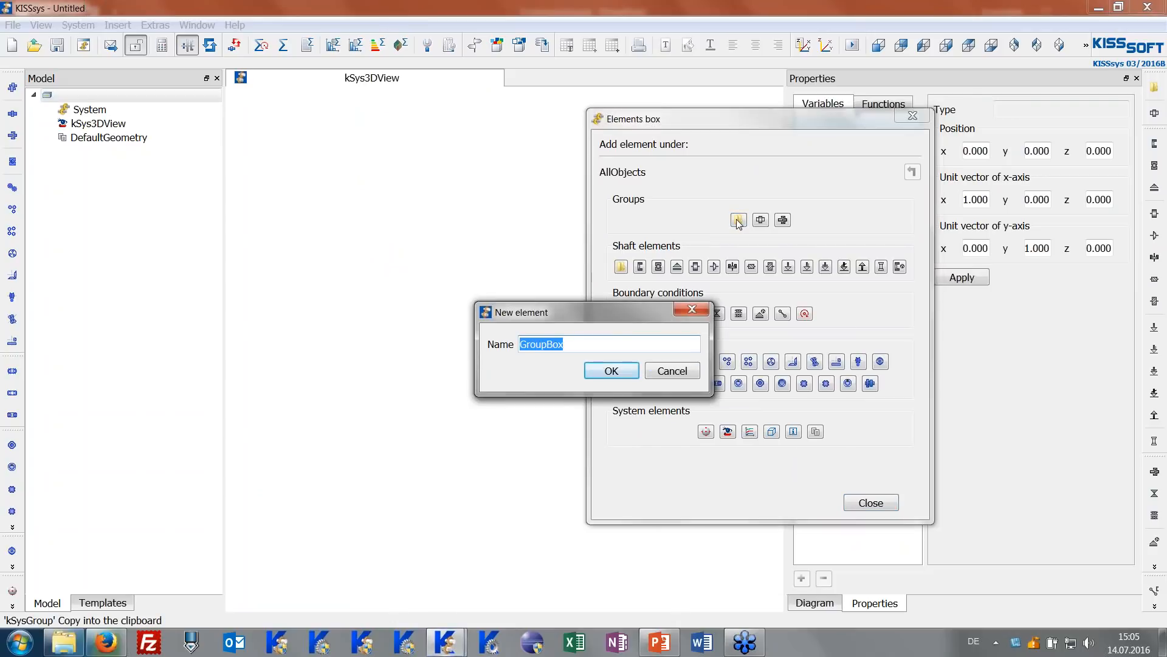
text(Gb)
key(BackSpace)
text(B)
key(Return)
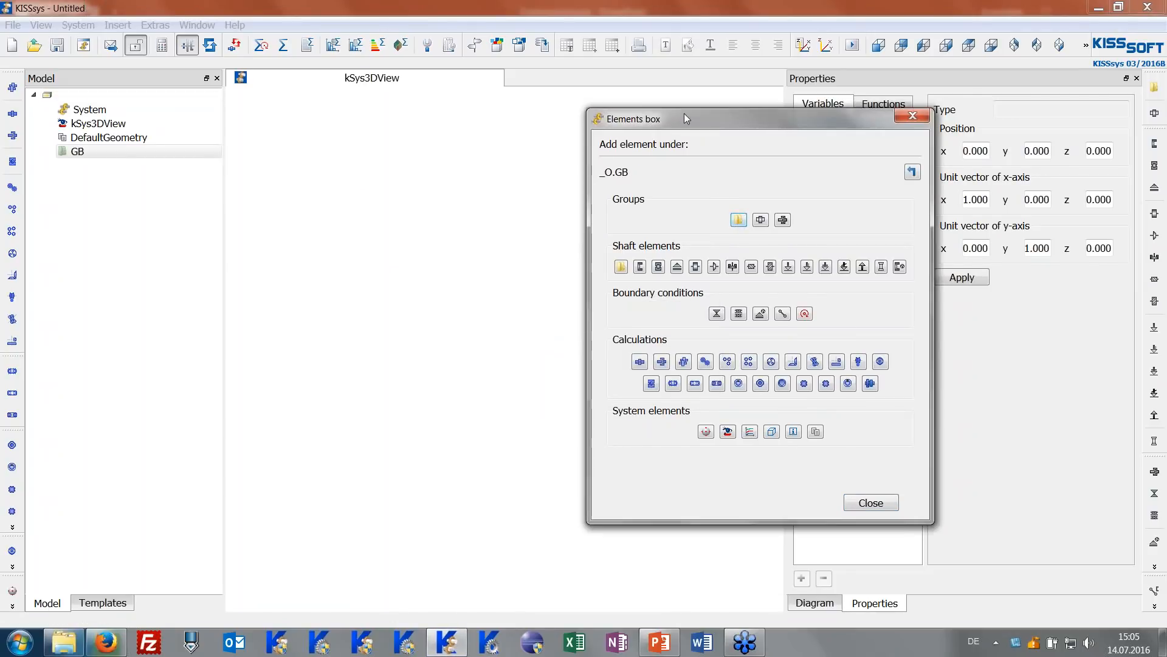
Add a shaft with the default name under the GB group and inspect it in the 3D view.
drag(684, 113, 813, 110)
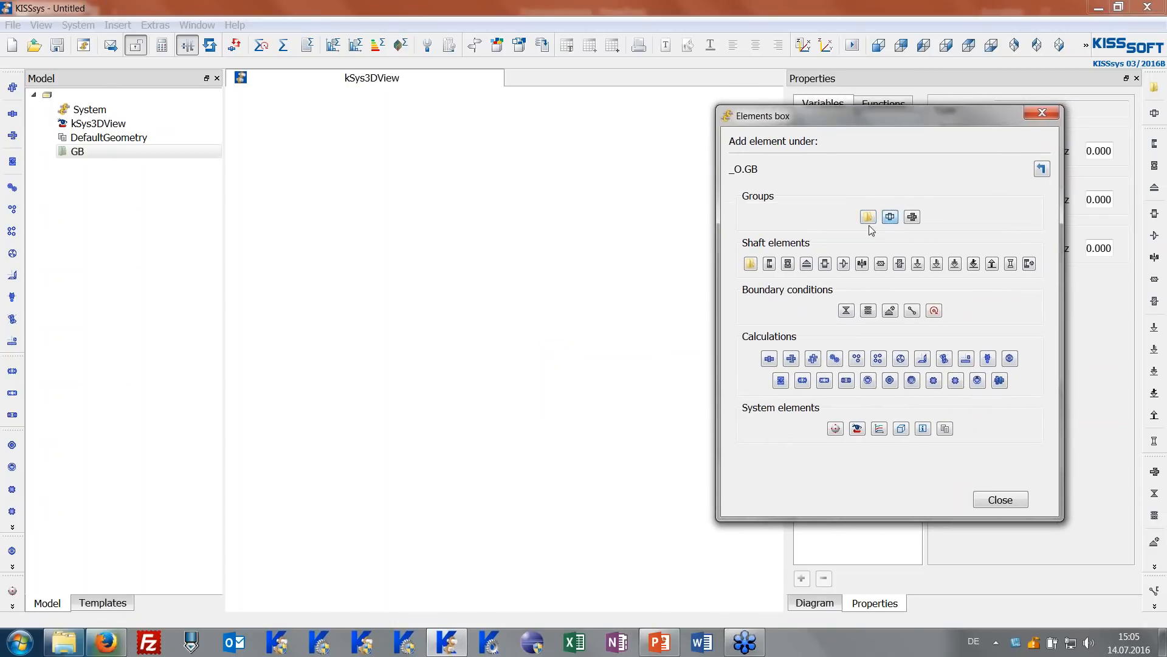
key(Return)
drag(591, 333, 458, 250)
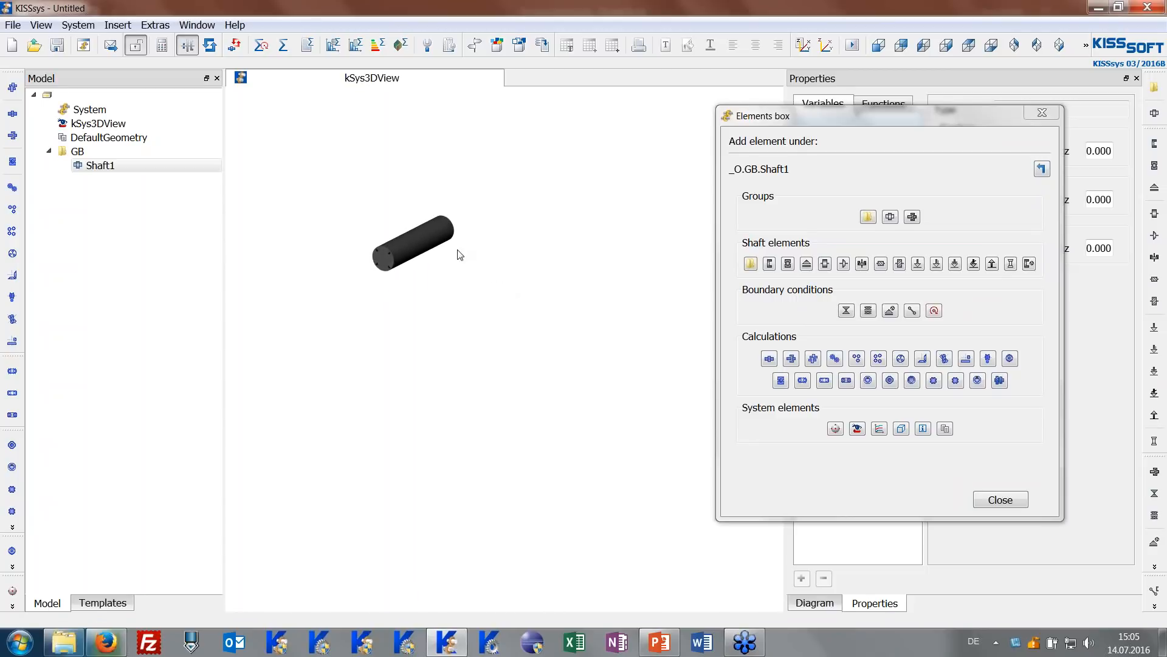
scroll(456, 250, up, 3)
middle_drag(457, 250, 485, 294)
middle_drag(440, 261, 456, 273)
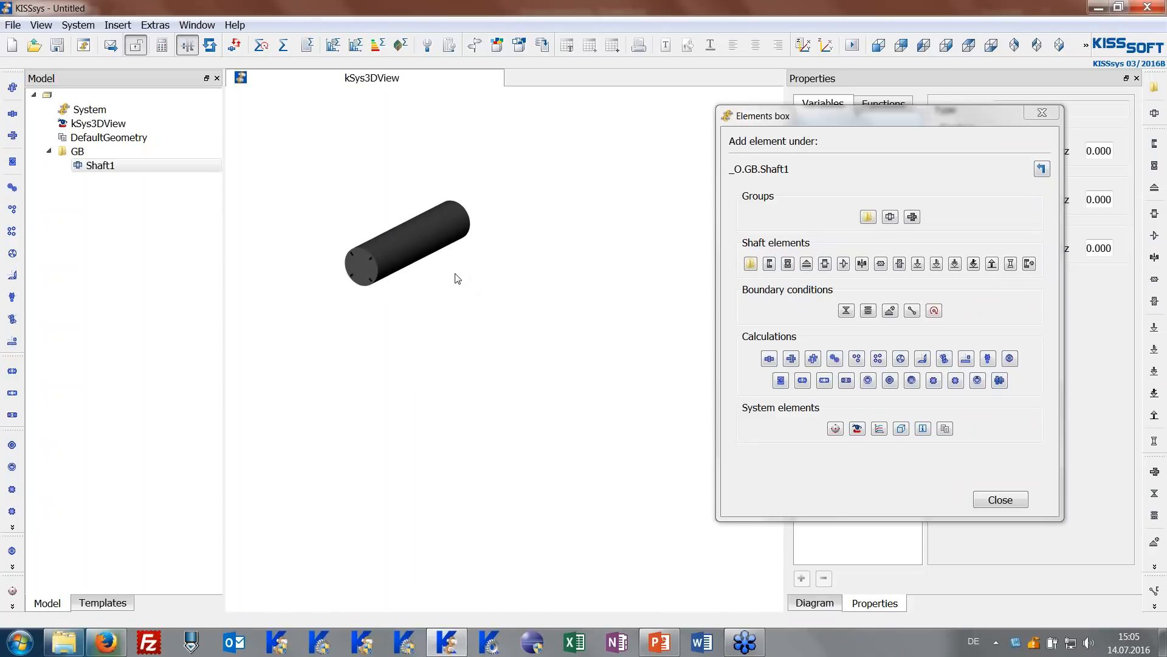
mouse_move(419, 280)
mouse_down()
mouse_move(396, 276)
mouse_move(429, 272)
mouse_move(402, 257)
mouse_move(360, 278)
mouse_move(389, 260)
mouse_move(423, 267)
mouse_up()
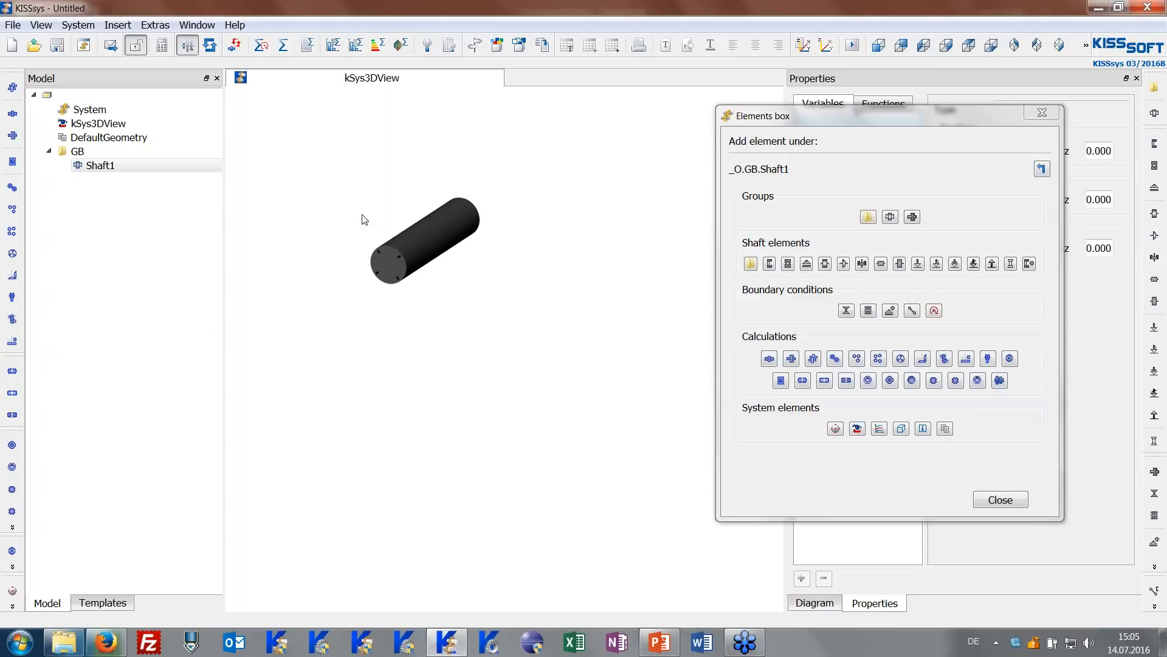
Add a coupling with the default name to the shaft and inspect it in the 3D view.
click(770, 264)
click(615, 369)
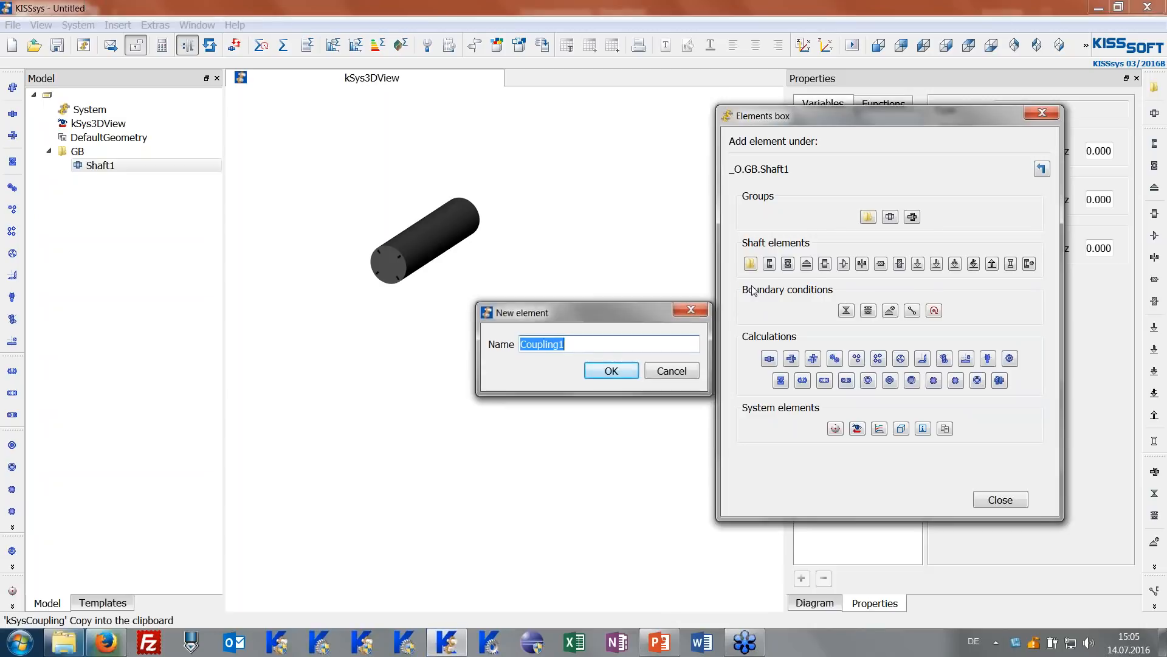
drag(389, 240, 399, 258)
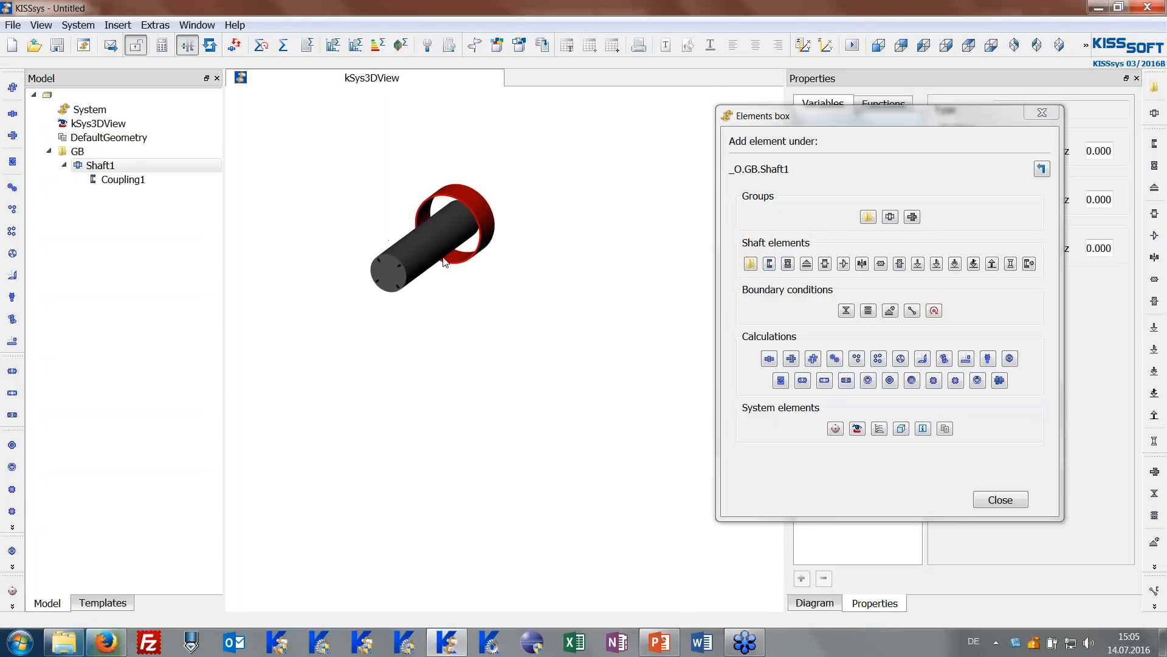
Add two roller bearings with the default names to the first shaft.
click(790, 266)
key(Escape)
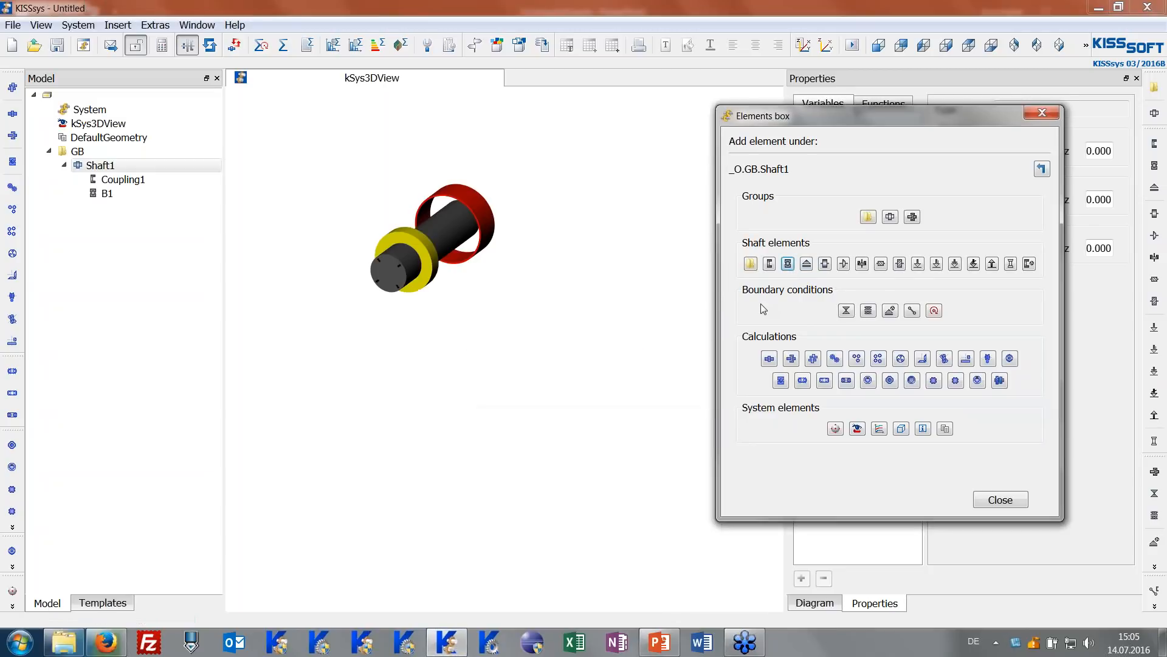
click(786, 265)
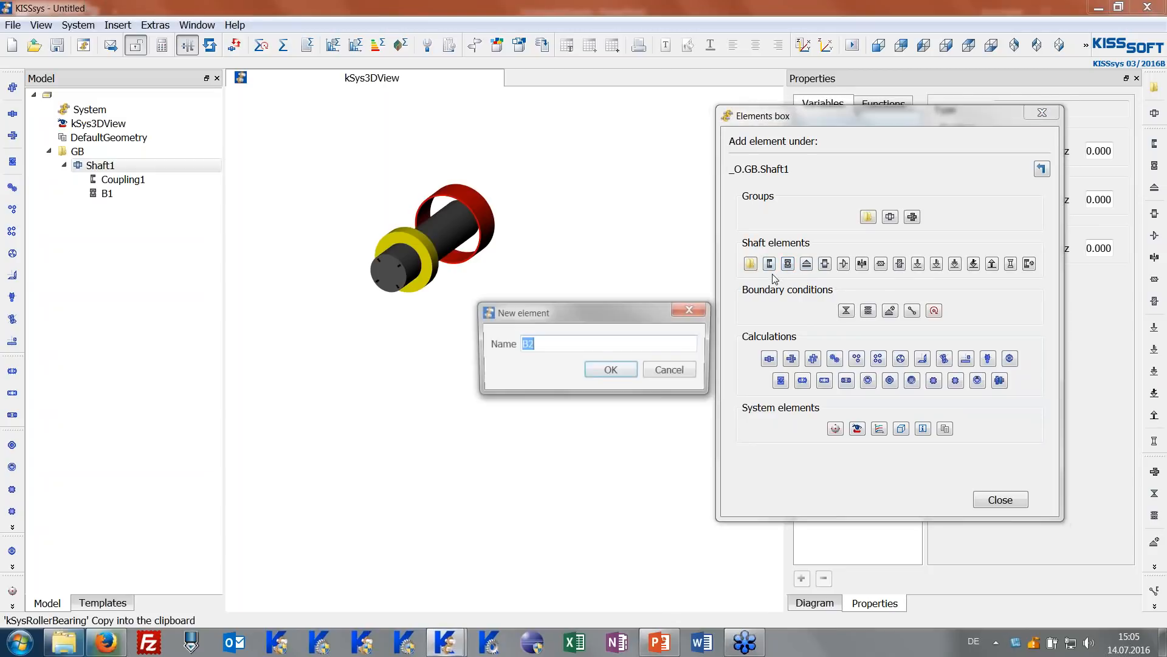
key(Return)
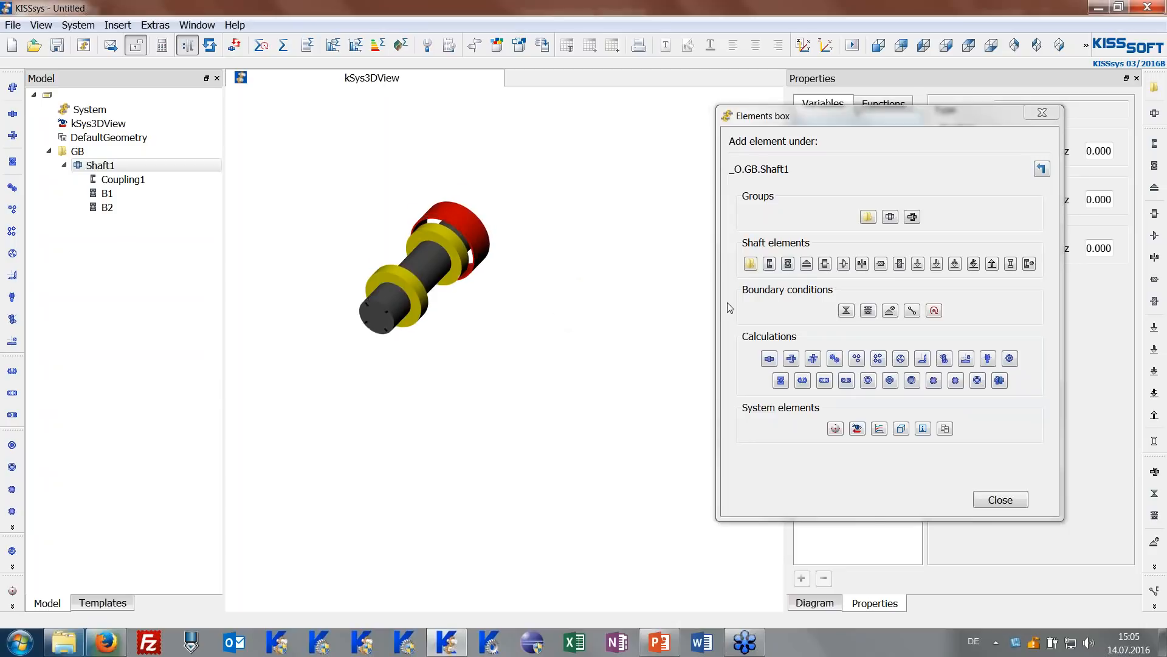
Add a helical gear and a shaft calculation with the default names to the first shaft.
click(829, 264)
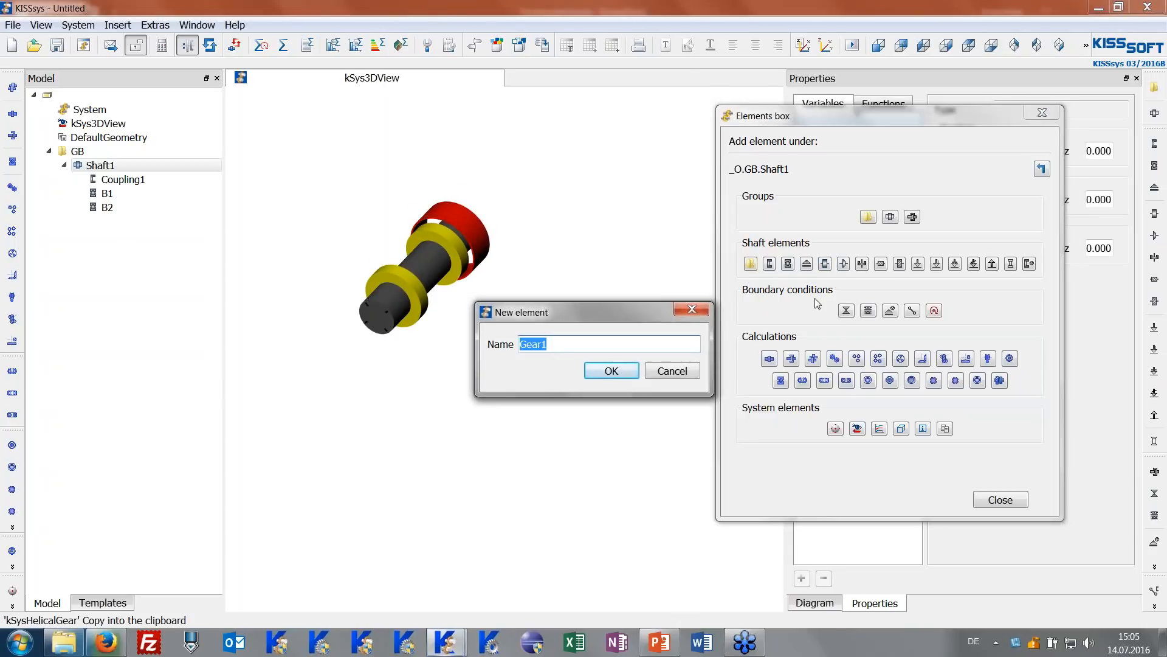
key(Return)
drag(588, 246, 503, 247)
click(761, 359)
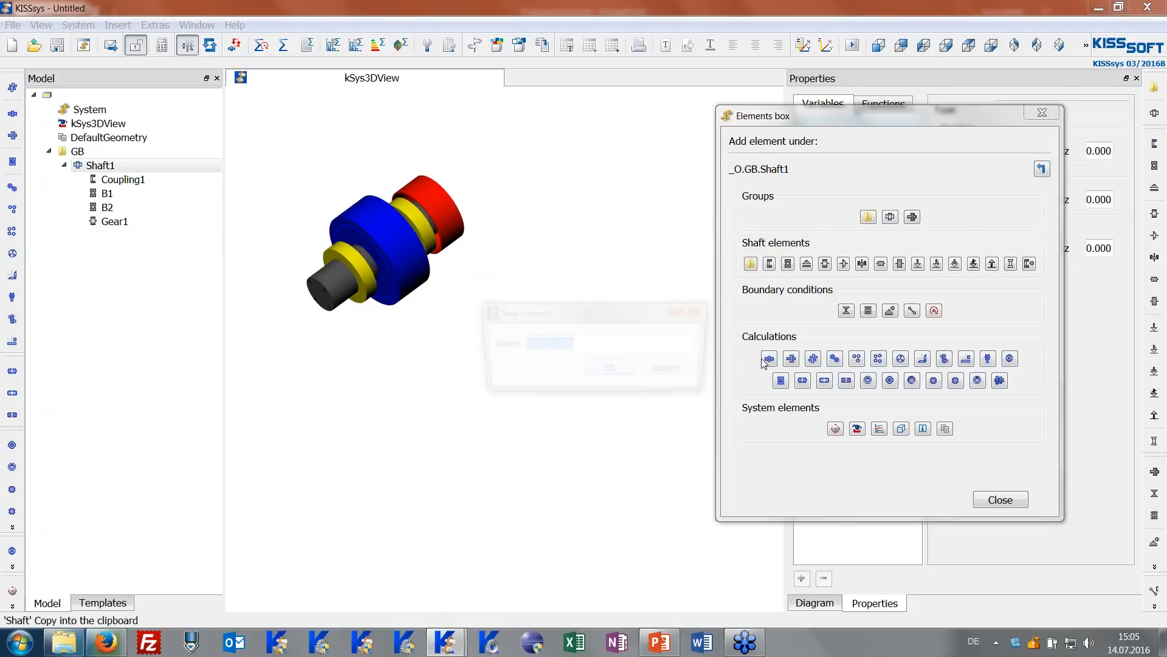
key(Return)
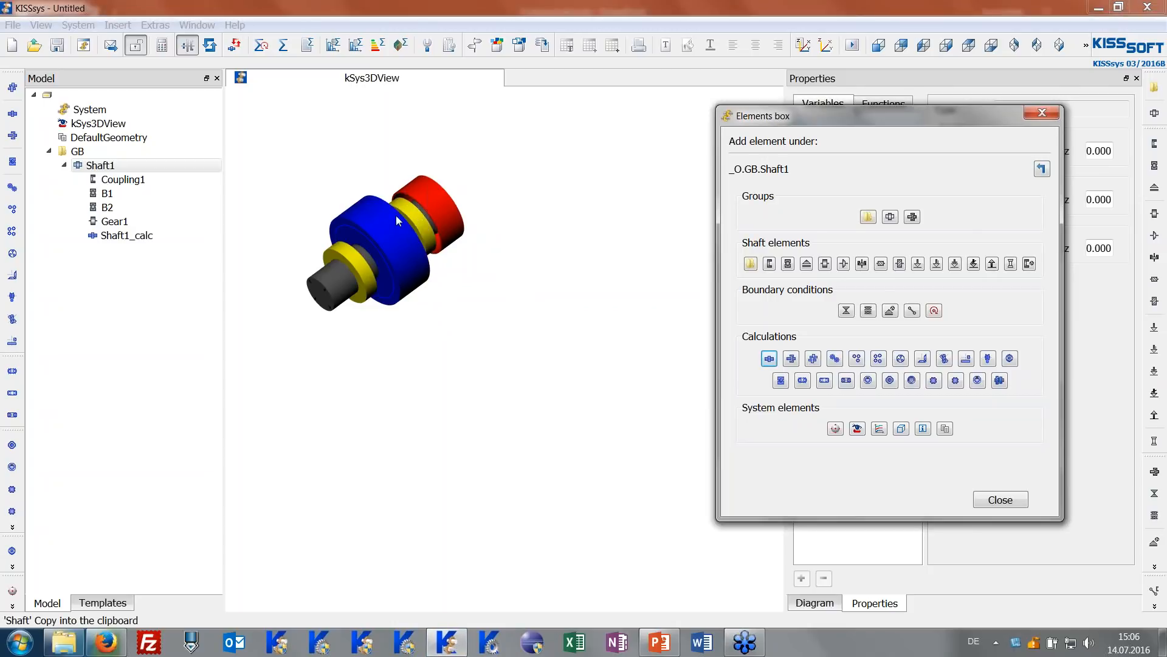
Add a second shaft under the GB group and give it two roller bearings, all with the default names.
click(91, 151)
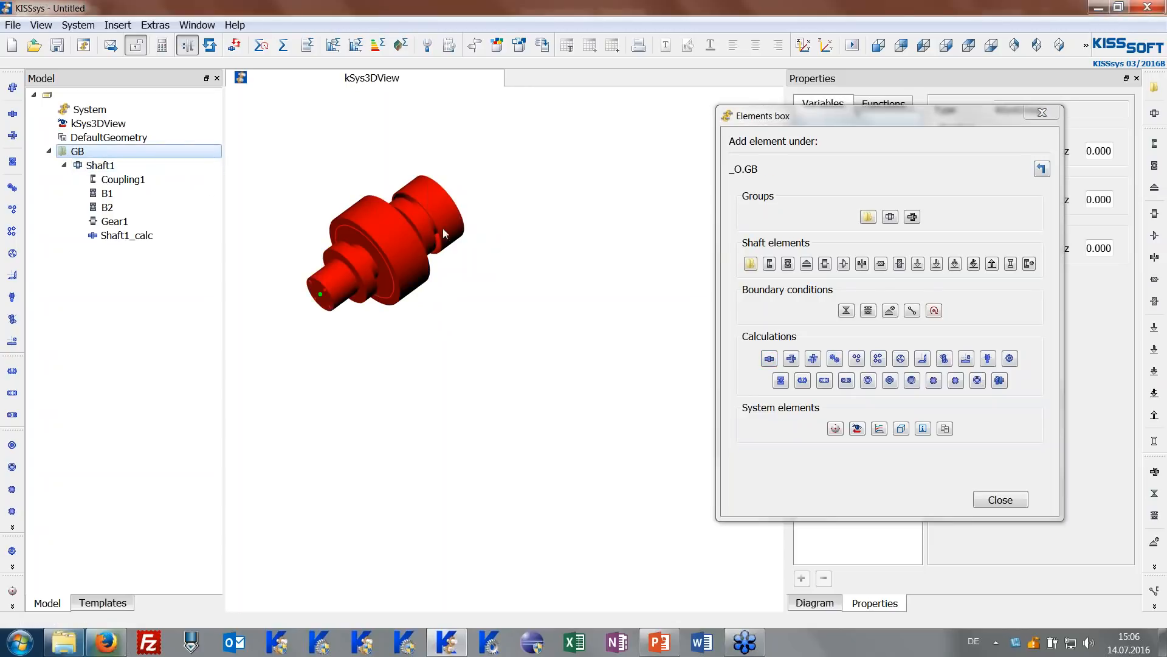
click(889, 220)
key(Return)
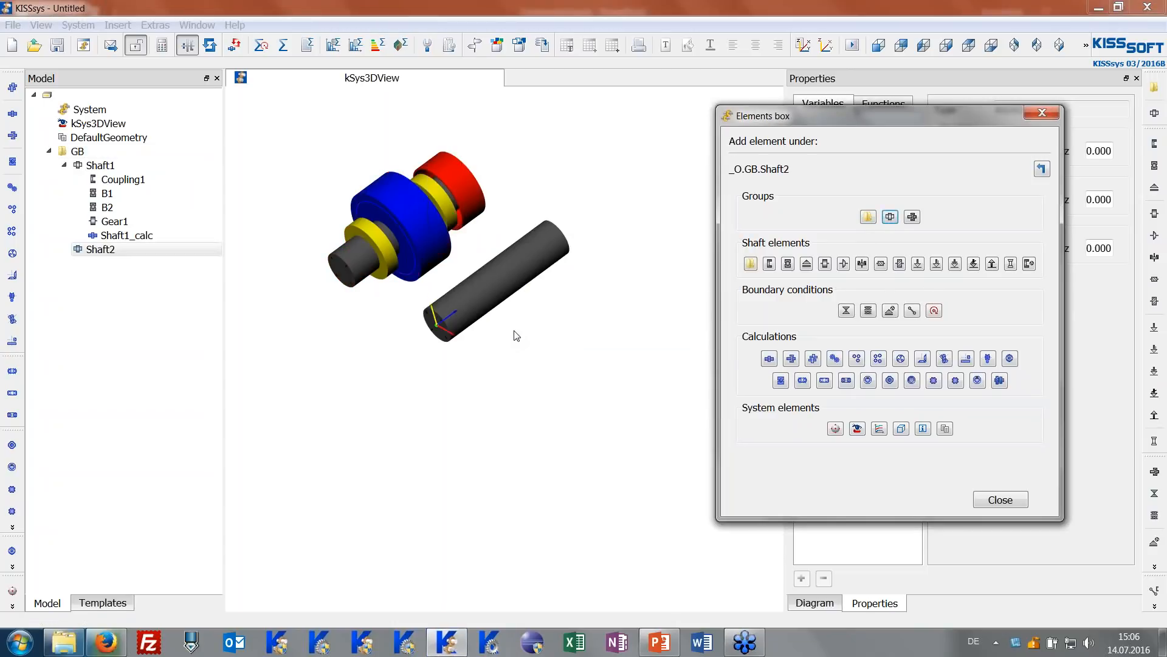
click(788, 263)
key(Return)
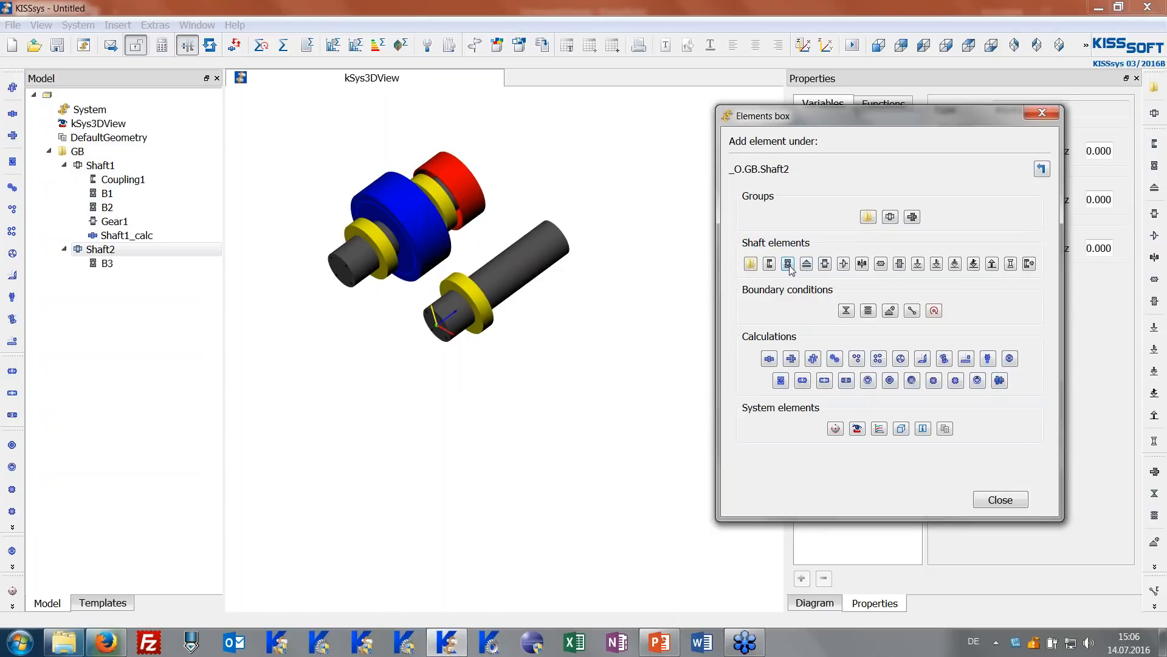
click(788, 263)
key(Return)
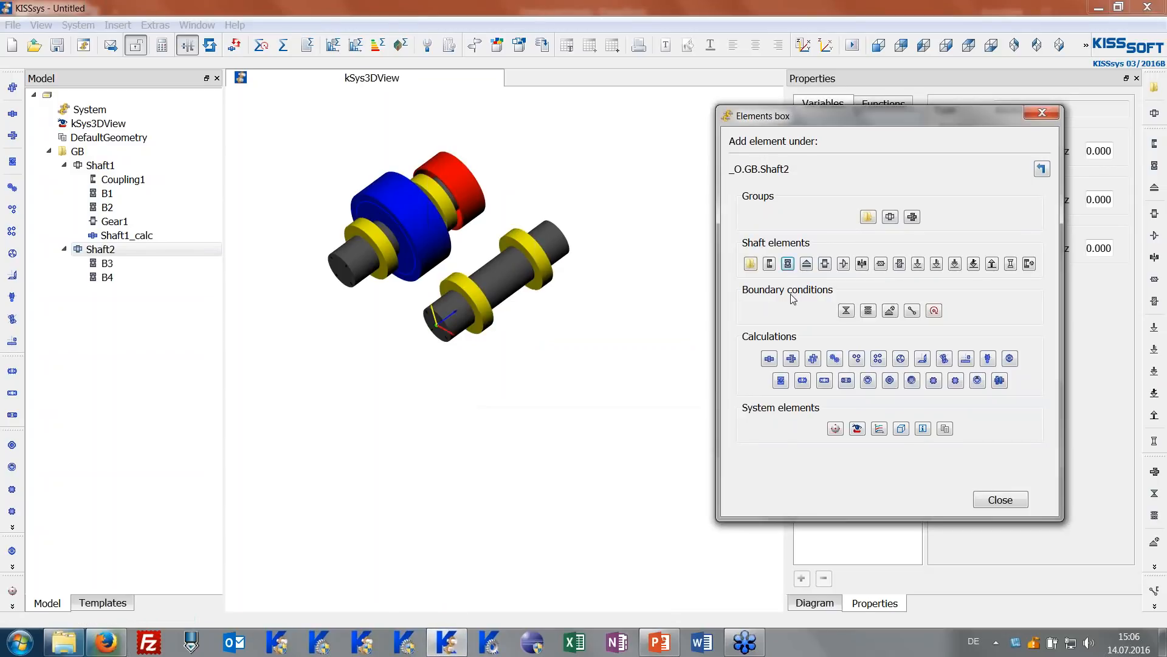
Add two helical gears and a shaft calculation with the default names to the second shaft.
click(825, 263)
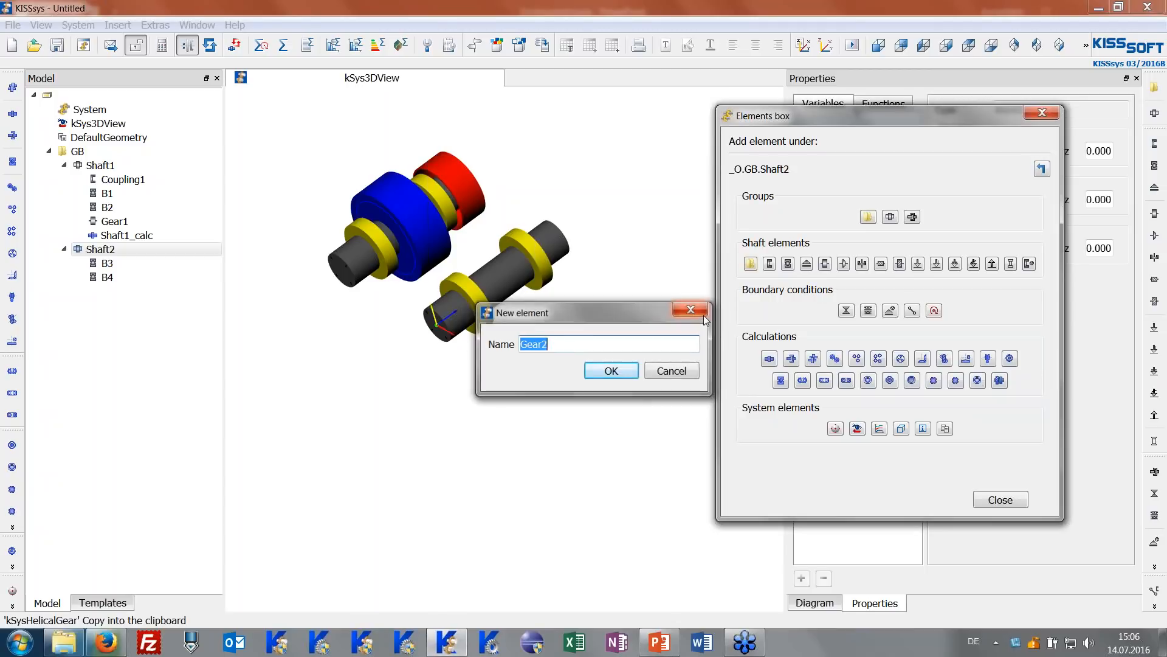
key(Return)
click(825, 263)
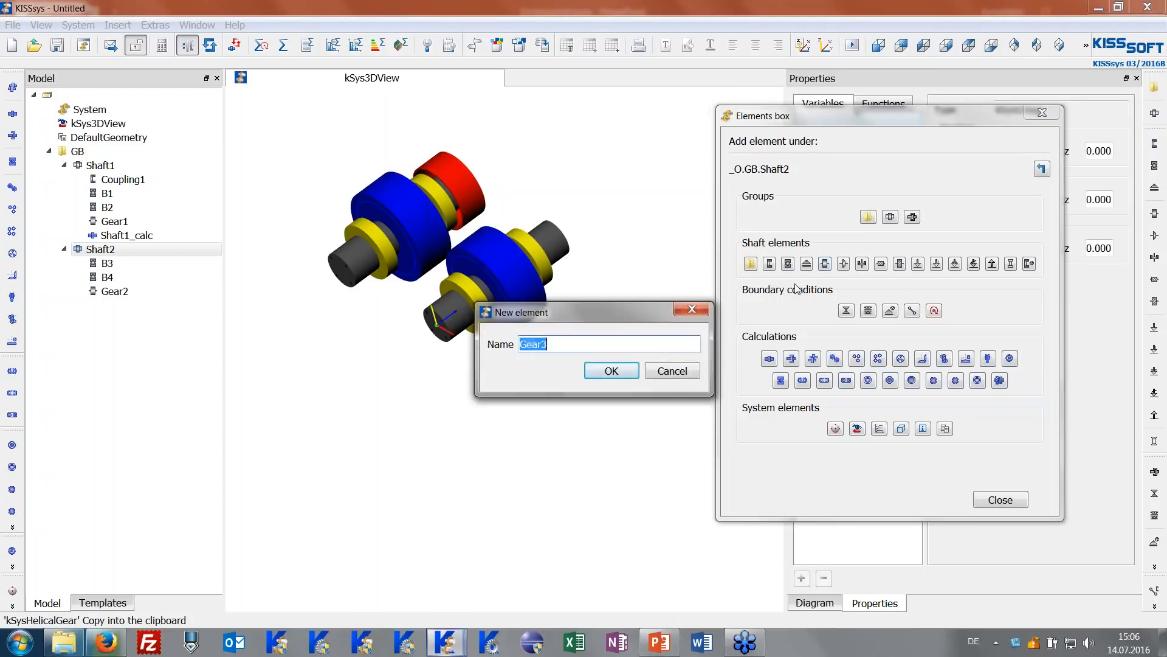
key(Return)
middle_drag(553, 281, 525, 302)
click(768, 358)
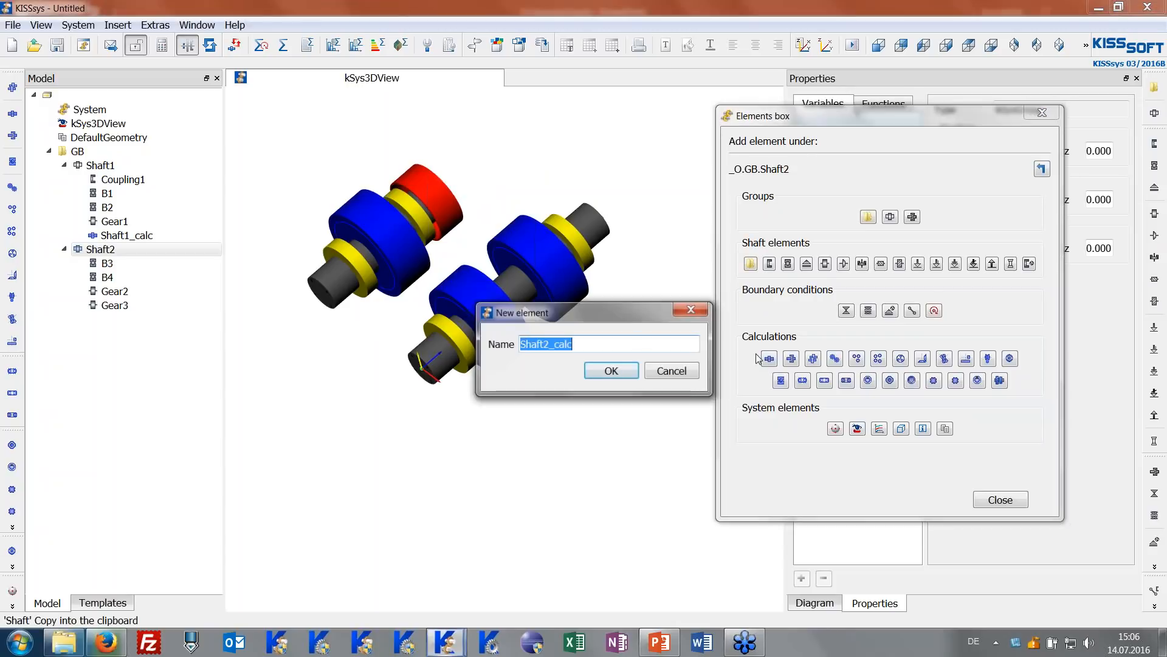
key(Return)
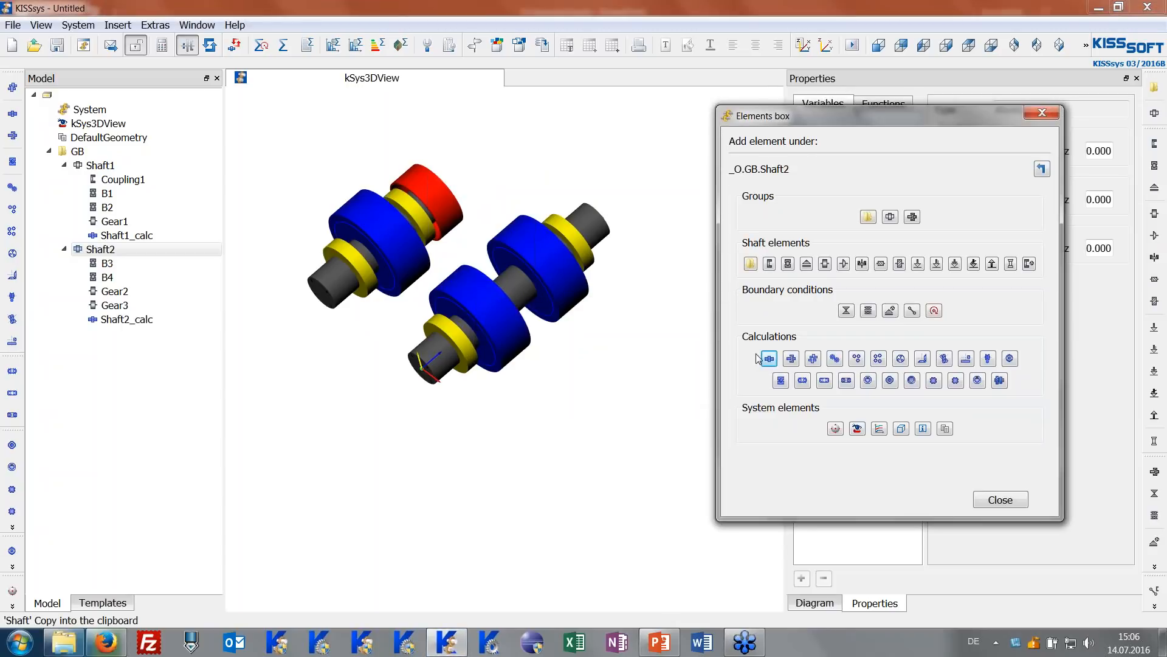
Add a third shaft under the GB group and give it two roller bearings, all with the default names.
click(100, 151)
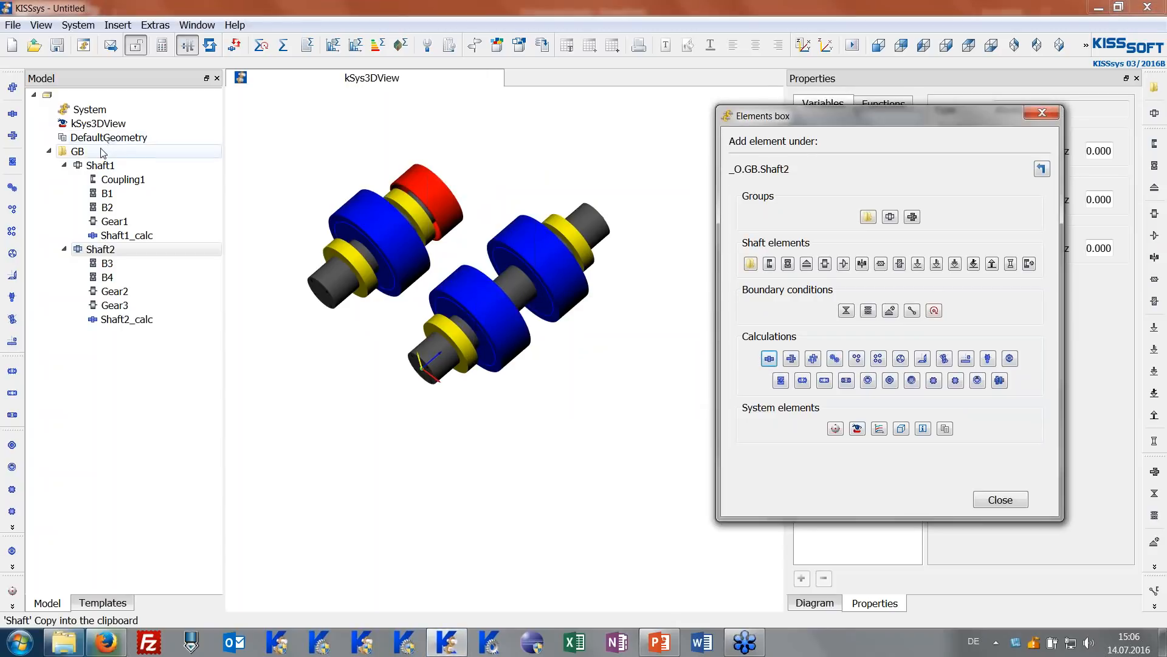
middle_drag(439, 239, 427, 235)
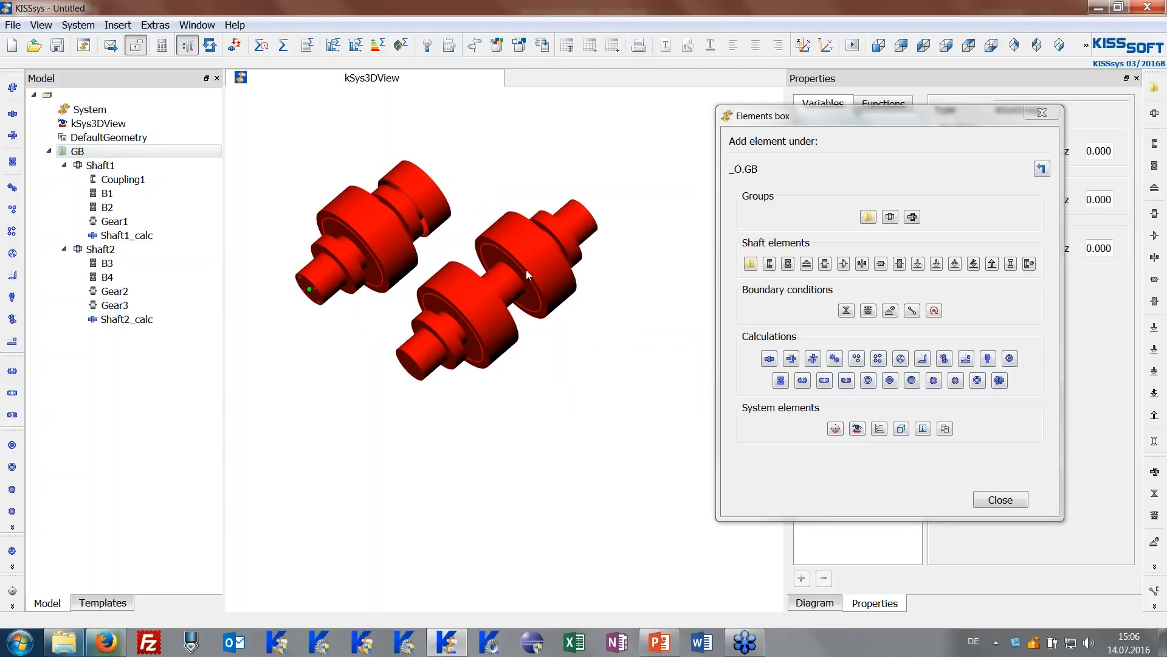
click(890, 217)
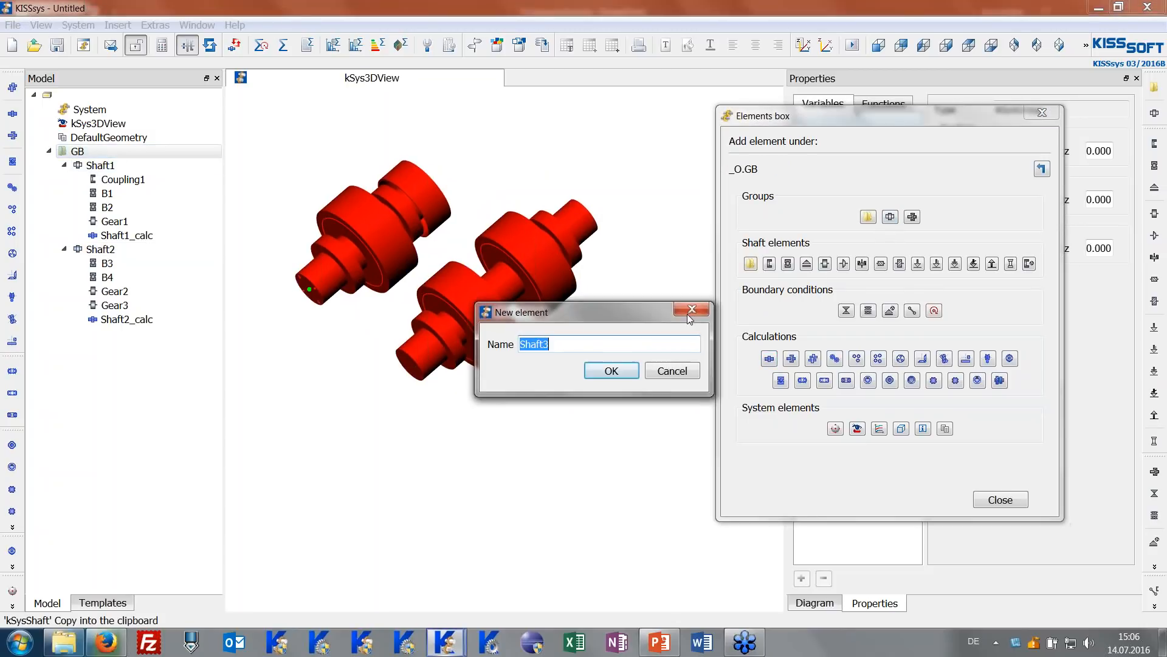
key(Return)
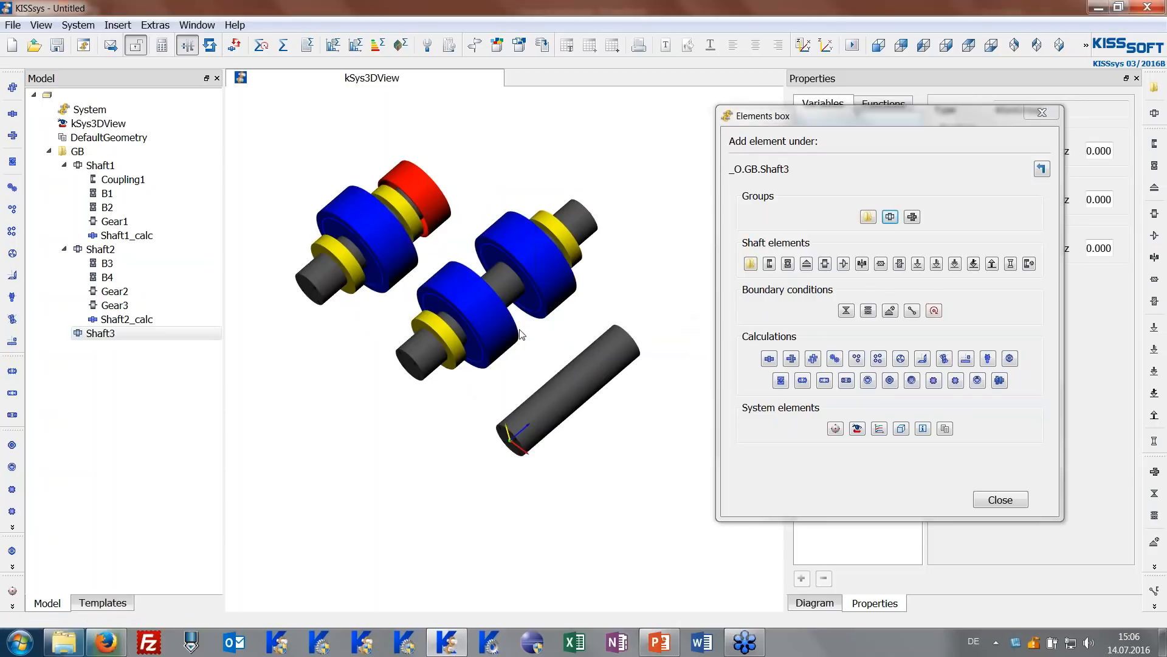
middle_drag(522, 363, 510, 335)
click(788, 263)
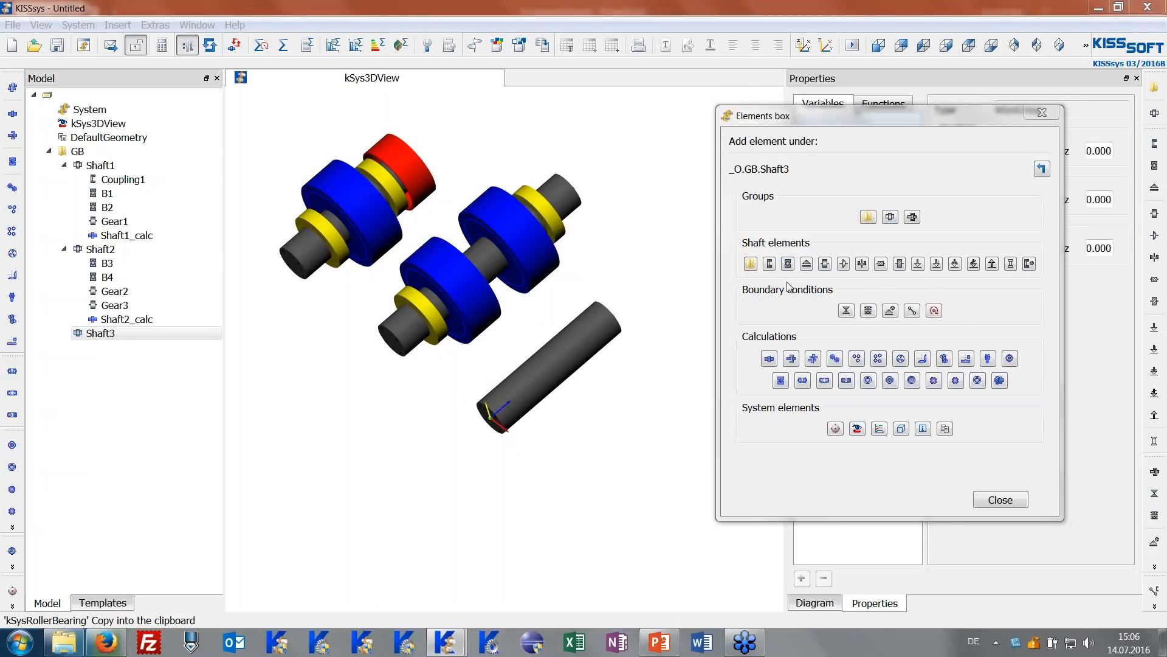
key(Return)
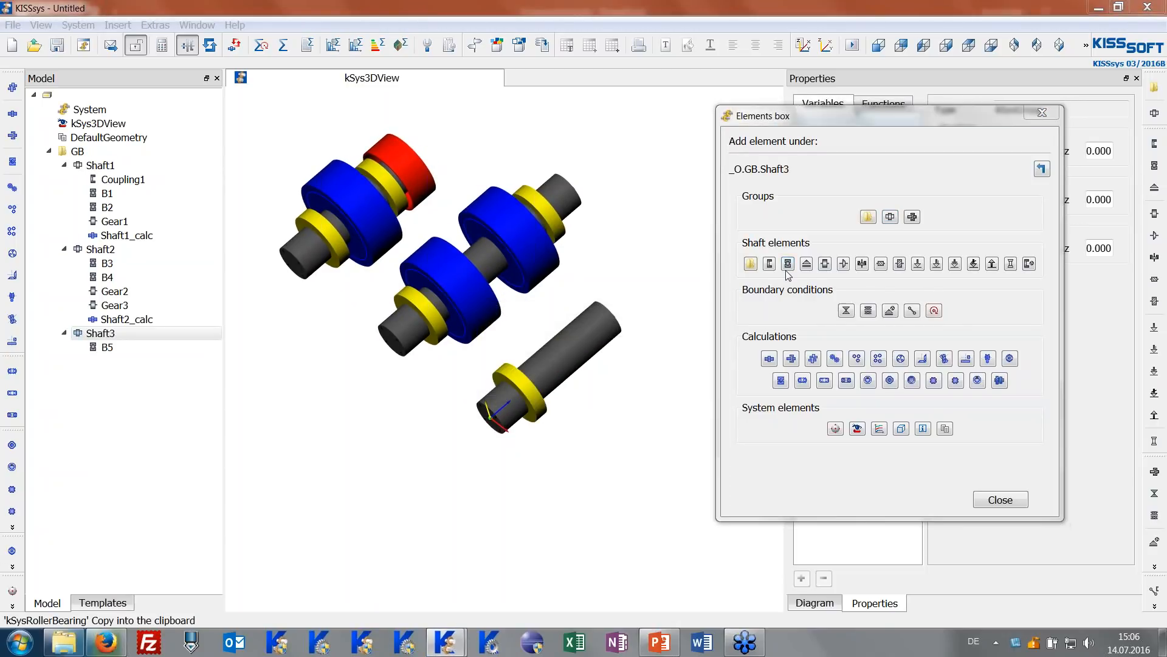
Add a helical gear and a coupling with the default names to the third shaft.
click(826, 267)
key(Return)
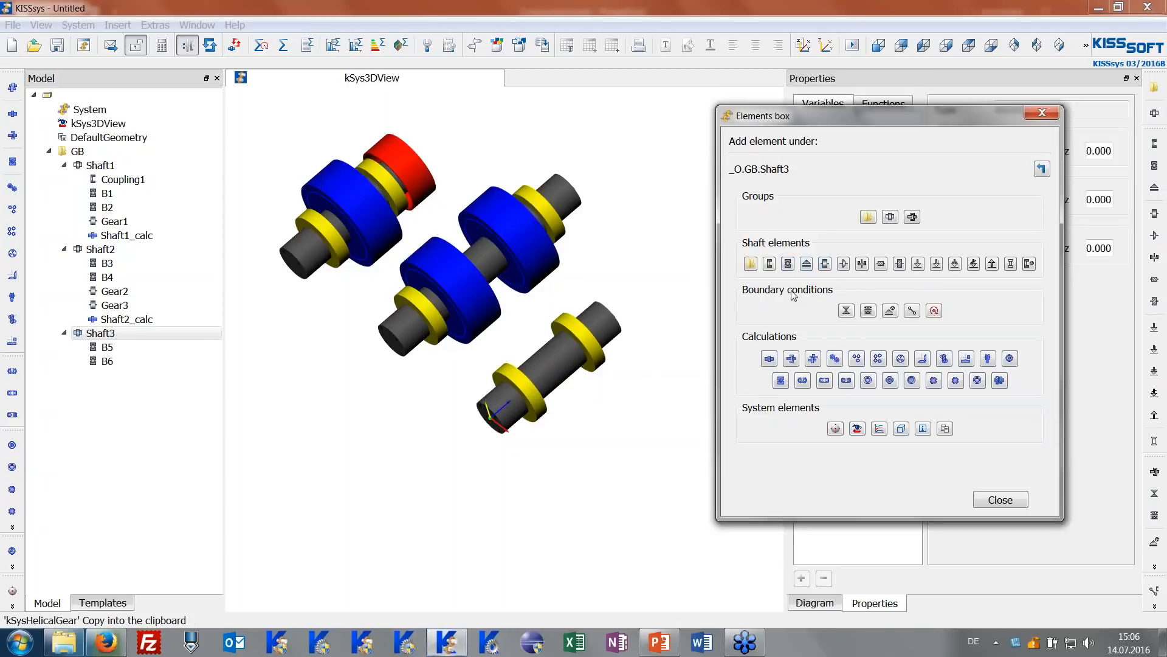
click(769, 264)
key(Return)
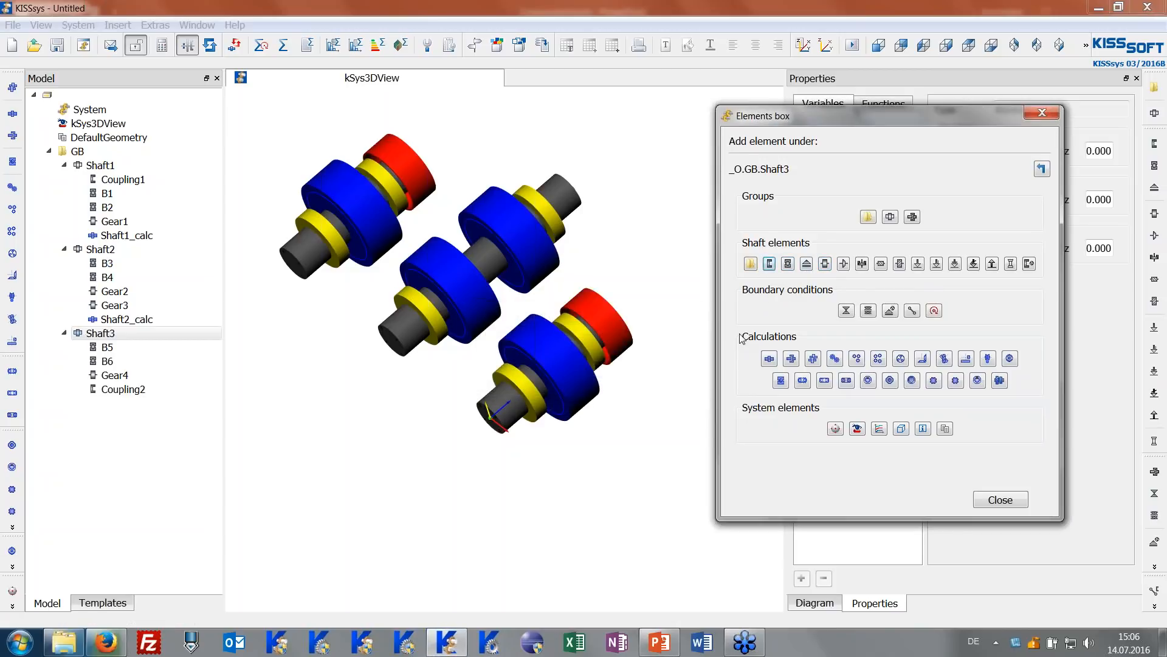
Add a shaft calculation with the default name to the third shaft and inspect the three shafts in the 3D view.
click(769, 359)
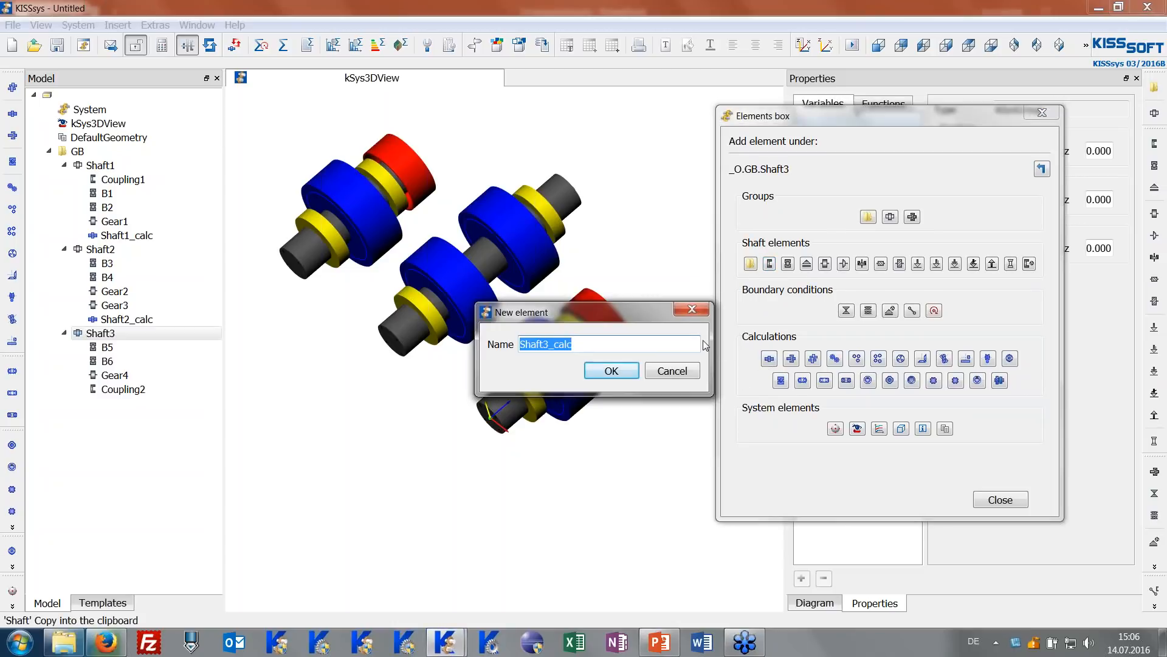
key(Return)
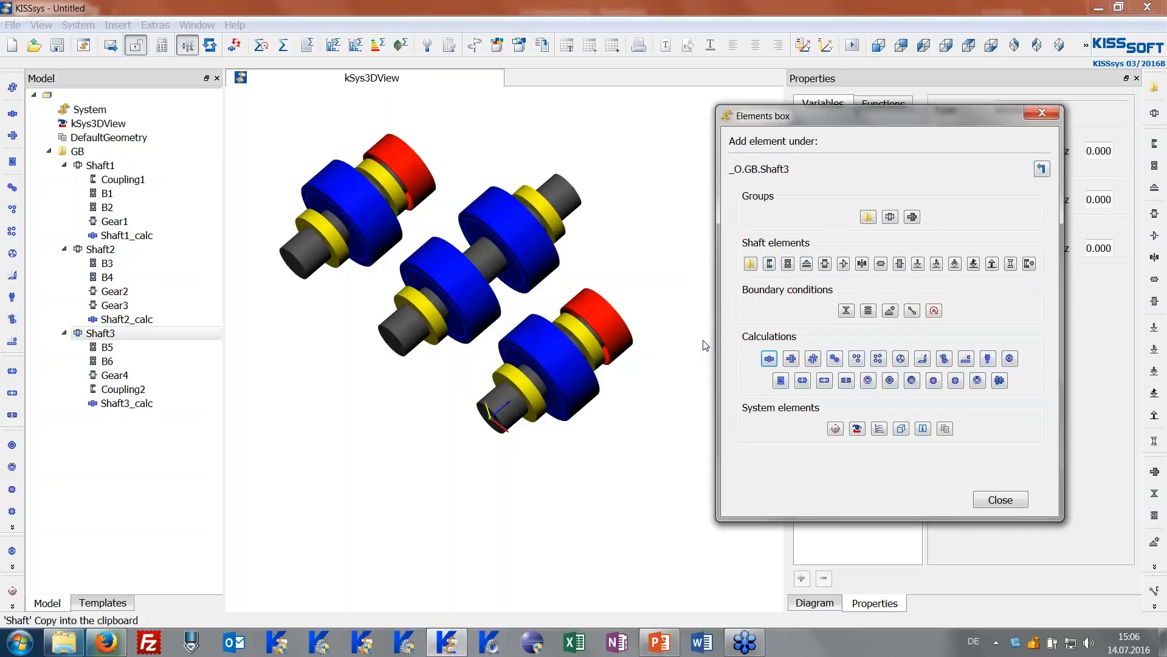
drag(558, 348, 569, 377)
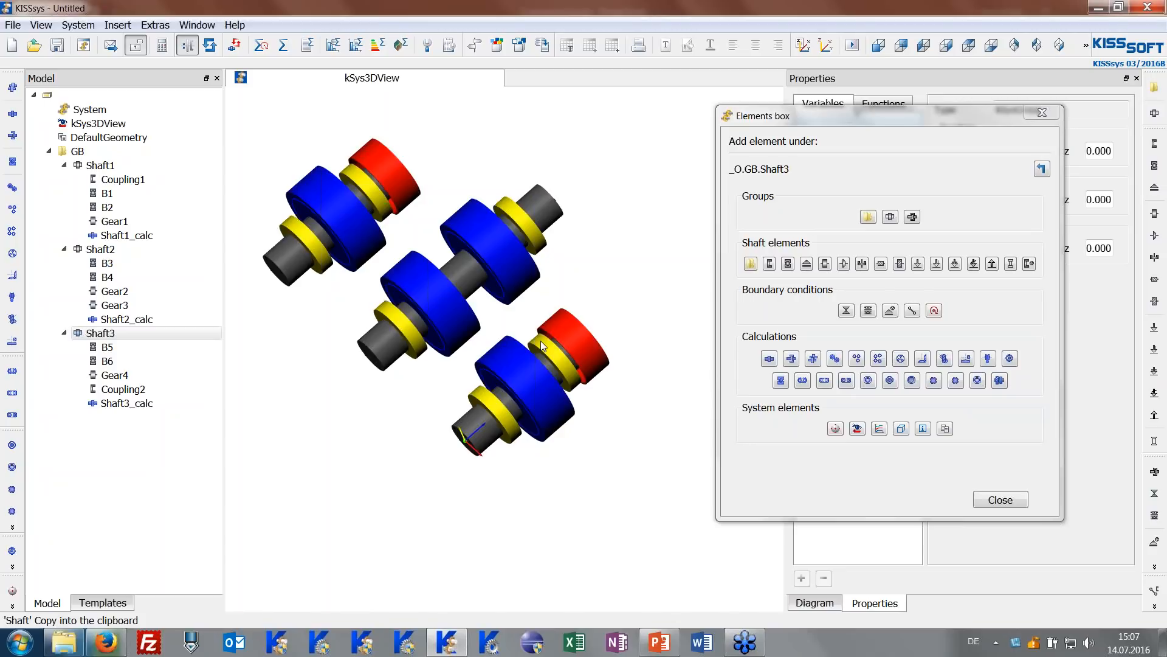
Add a gear pair constraint named Gear12 under the GB group, connecting Gear1 on Shaft1 with Gear2 on Shaft2.
click(119, 151)
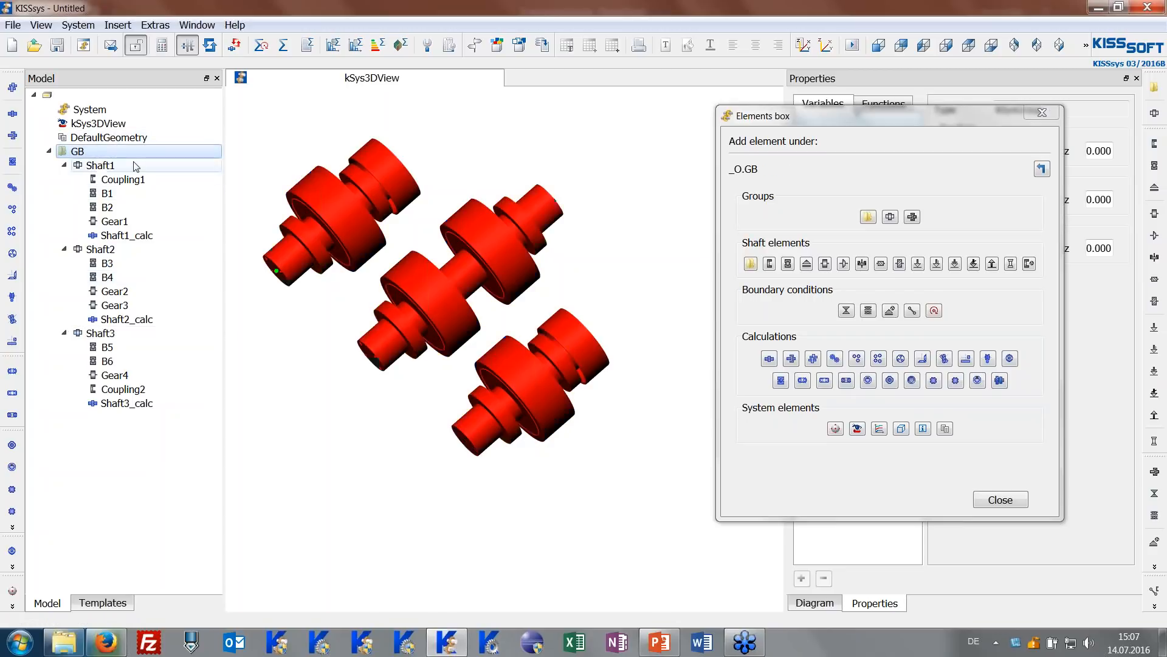
click(912, 311)
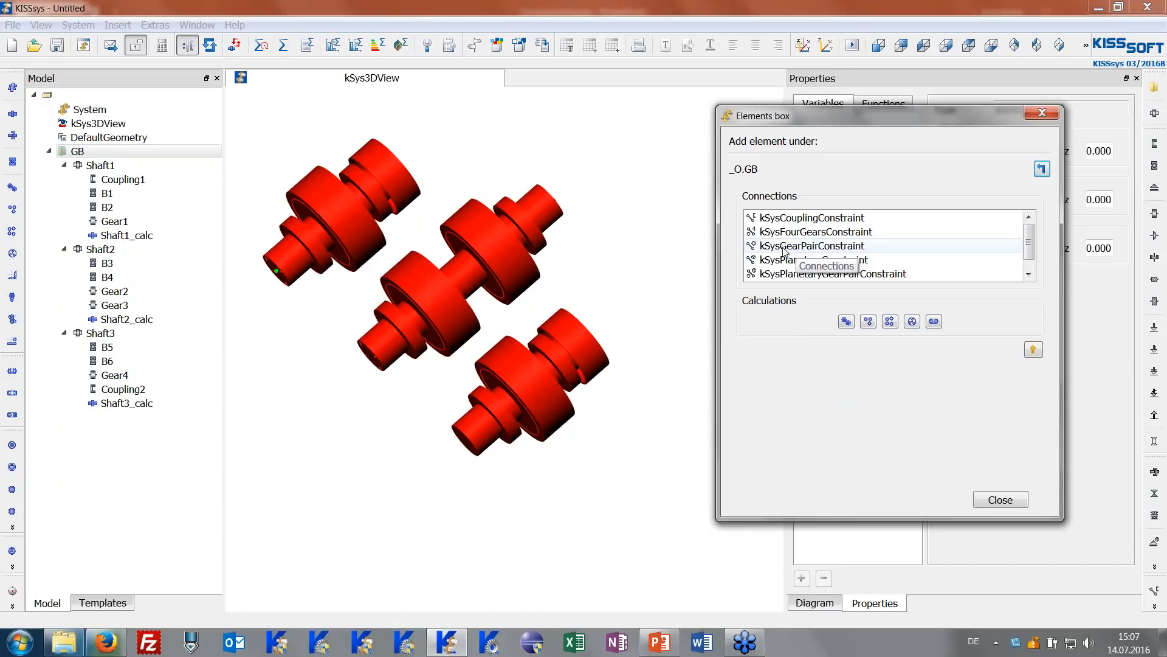
double_click(811, 247)
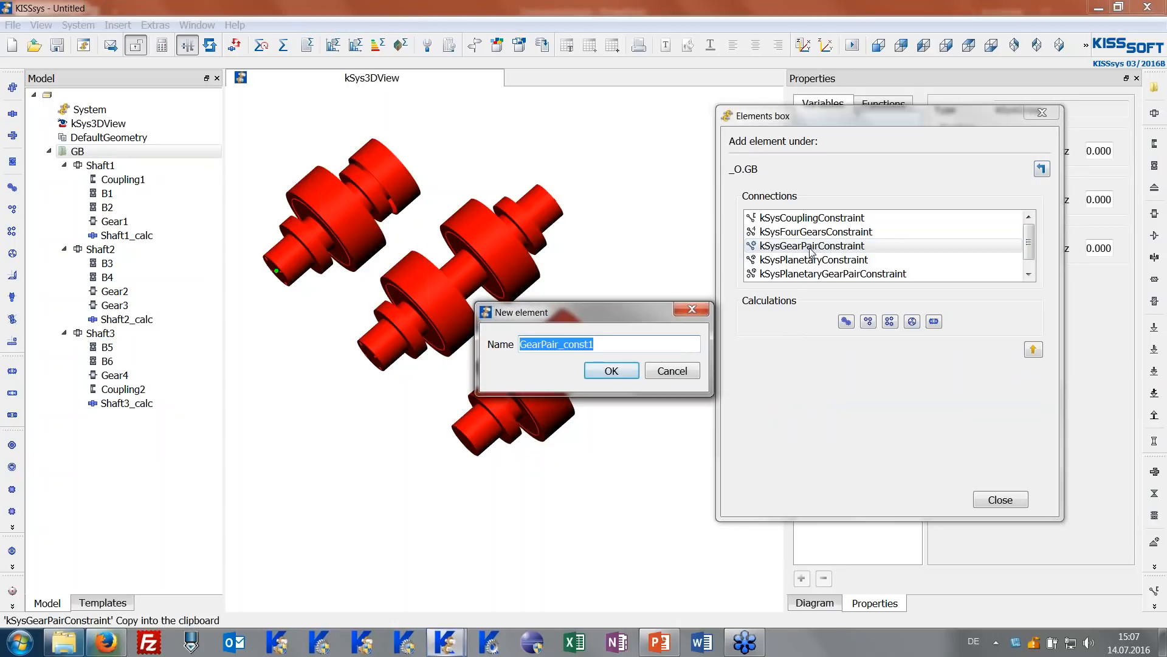
text(Gear)
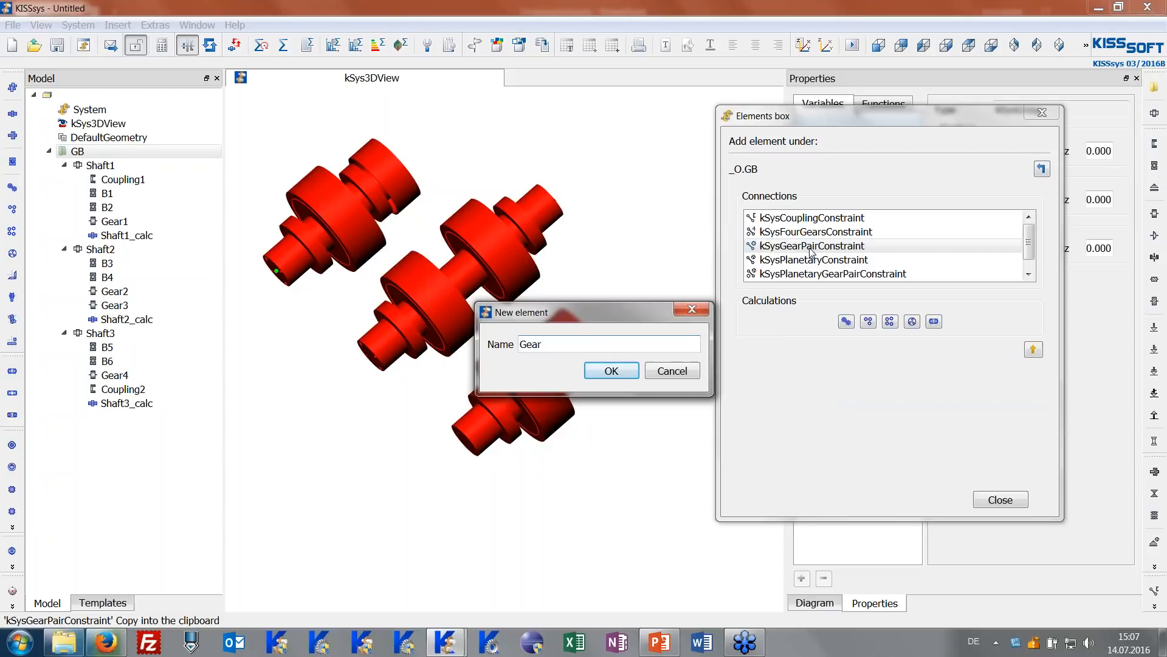
text(12)
key(Return)
click(595, 292)
click(600, 306)
click(587, 314)
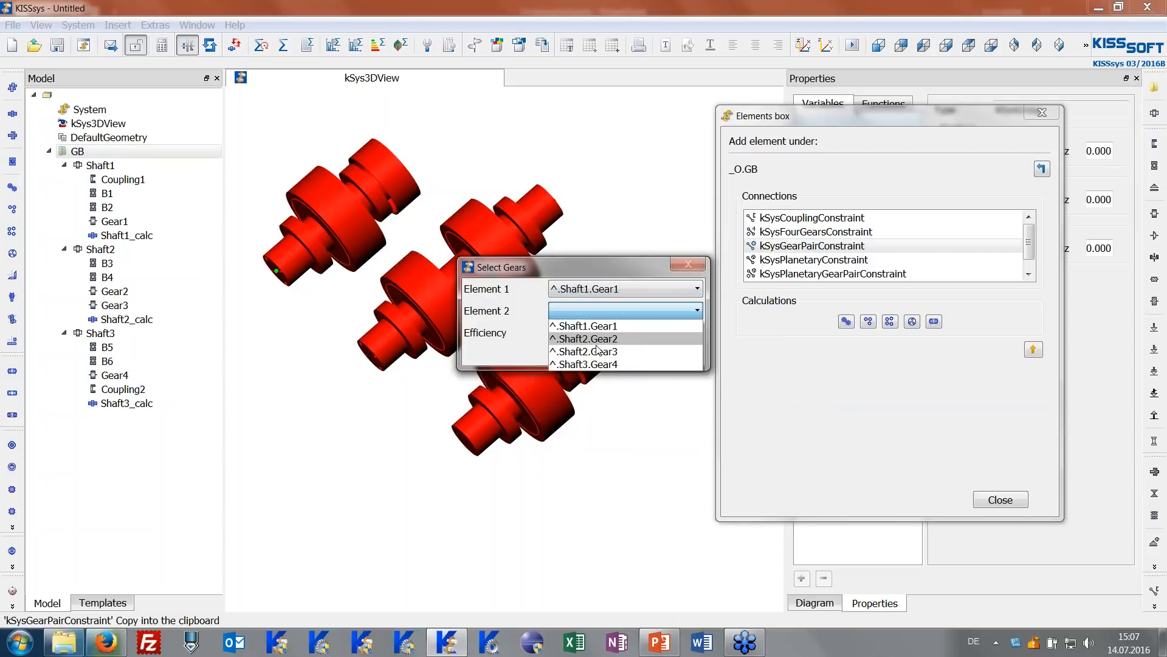
click(589, 340)
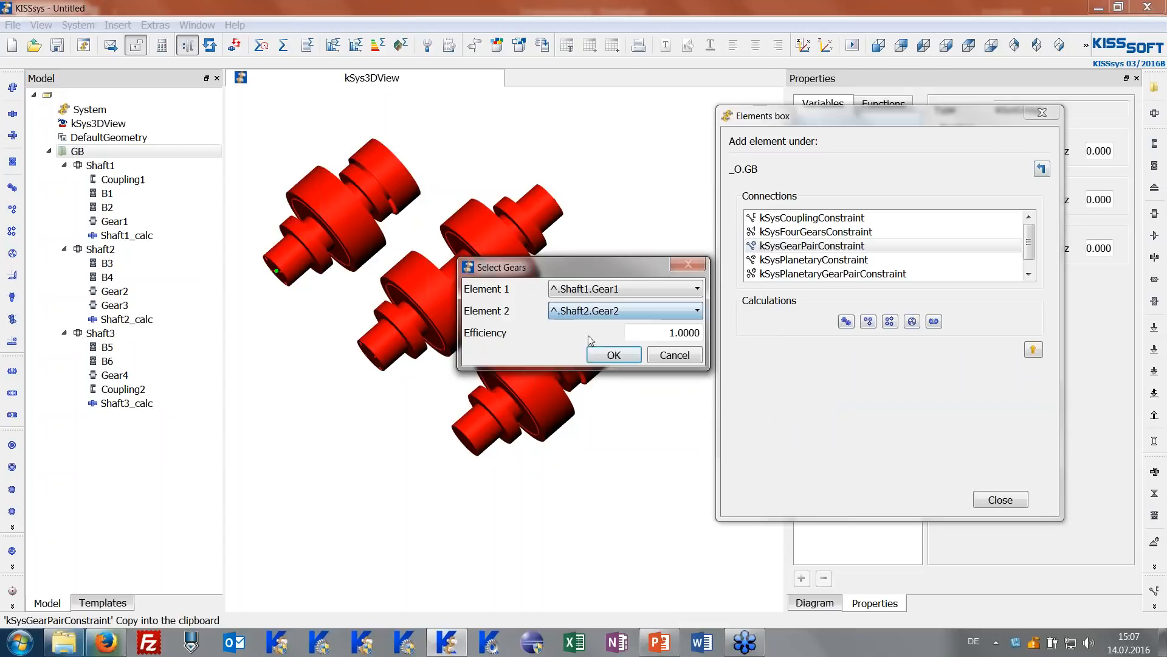
click(614, 355)
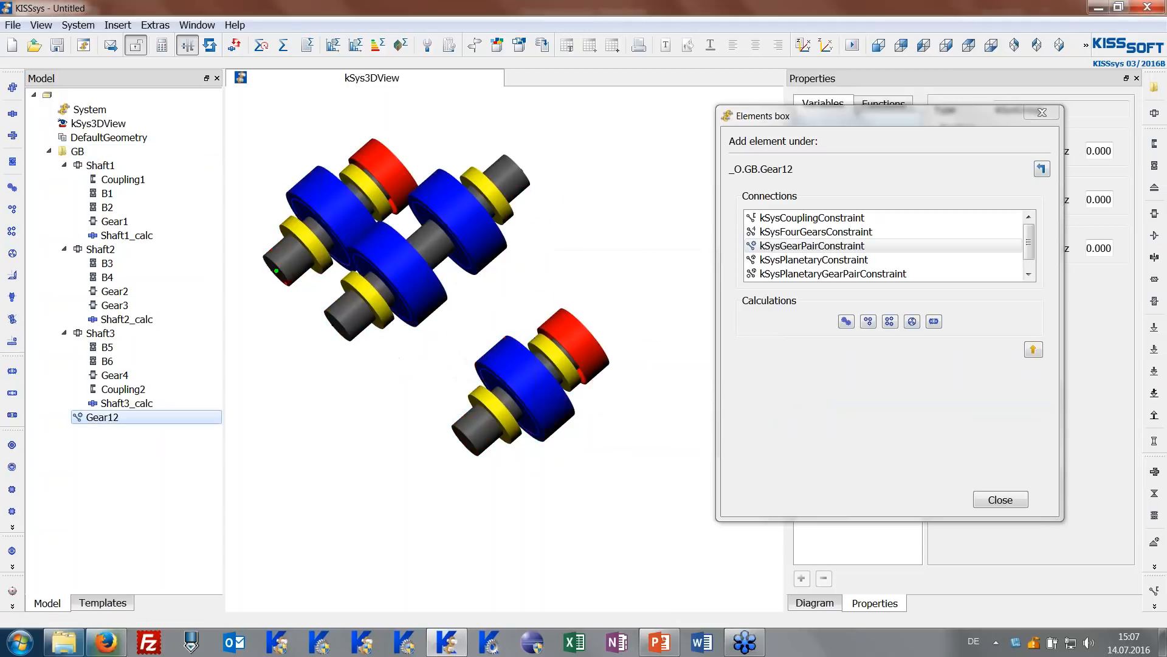
Add a helical gear pair calculation with the default name to the Gear12 constraint and inspect the meshing shafts in the 3D view.
click(846, 322)
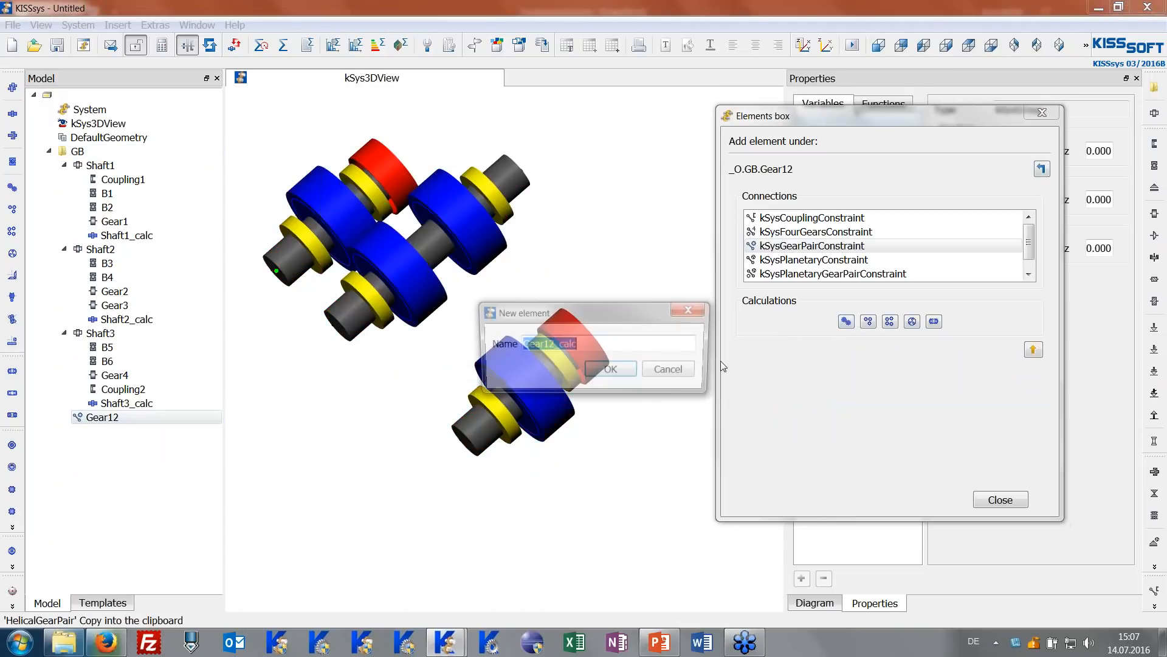
click(629, 371)
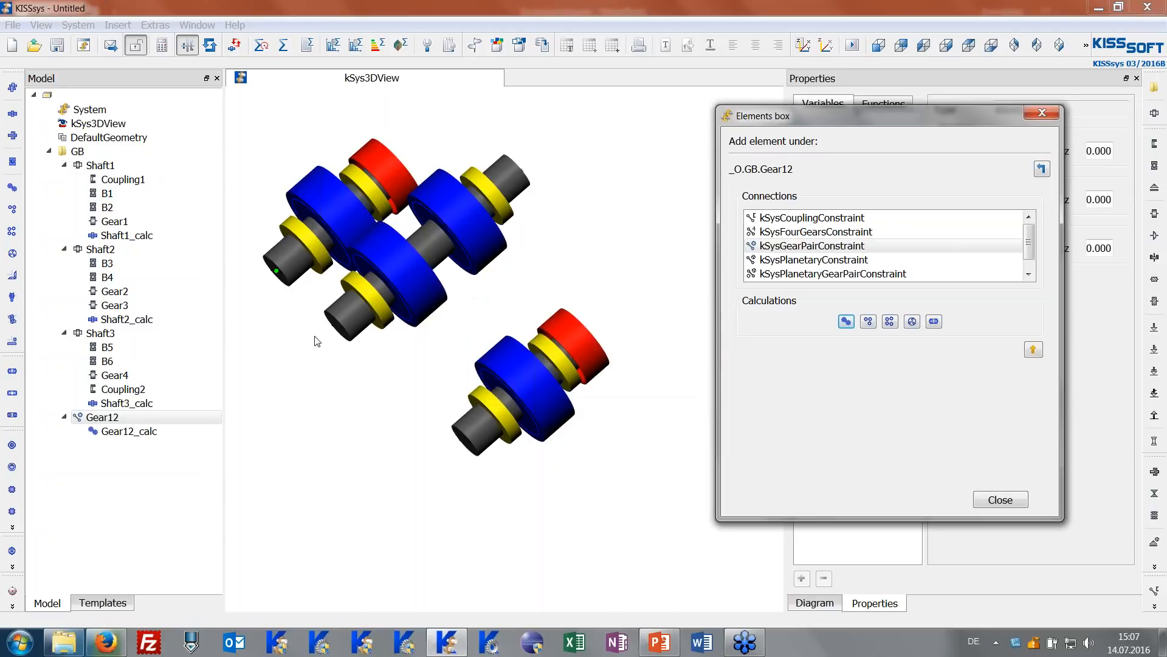
drag(340, 288, 409, 299)
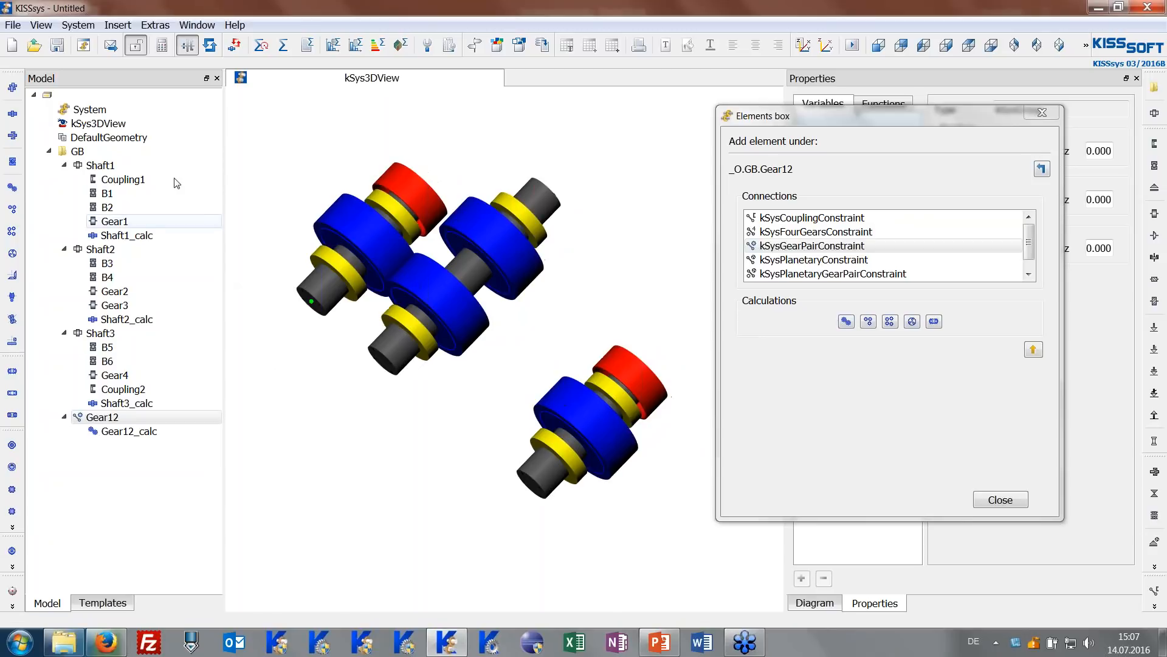
click(104, 153)
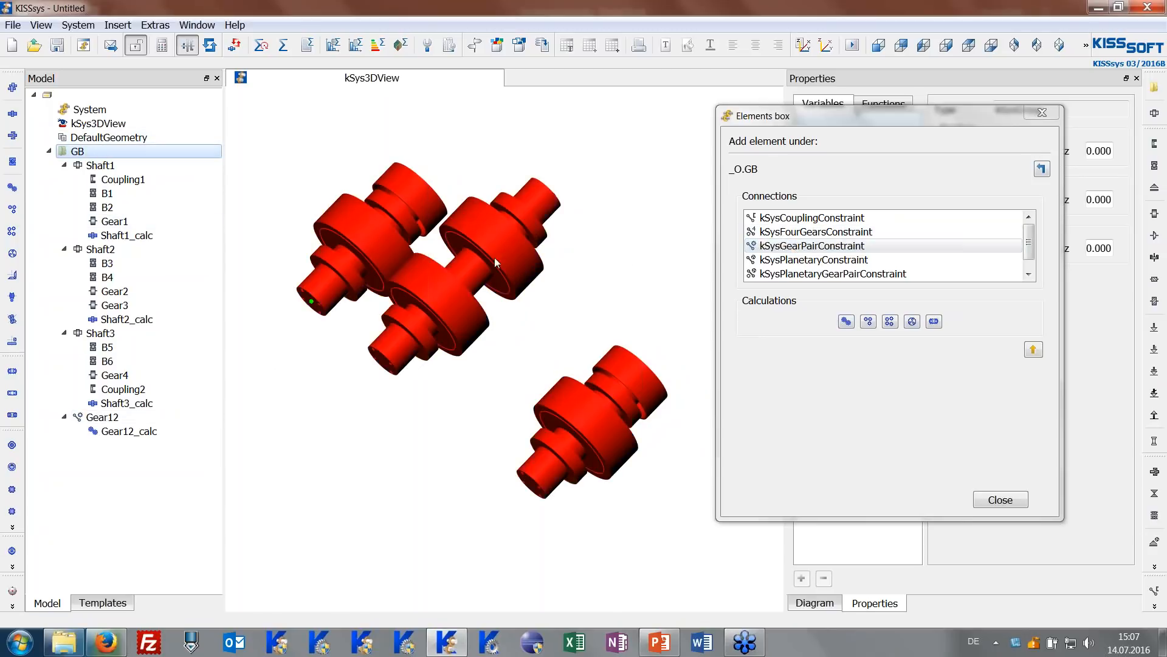
click(139, 418)
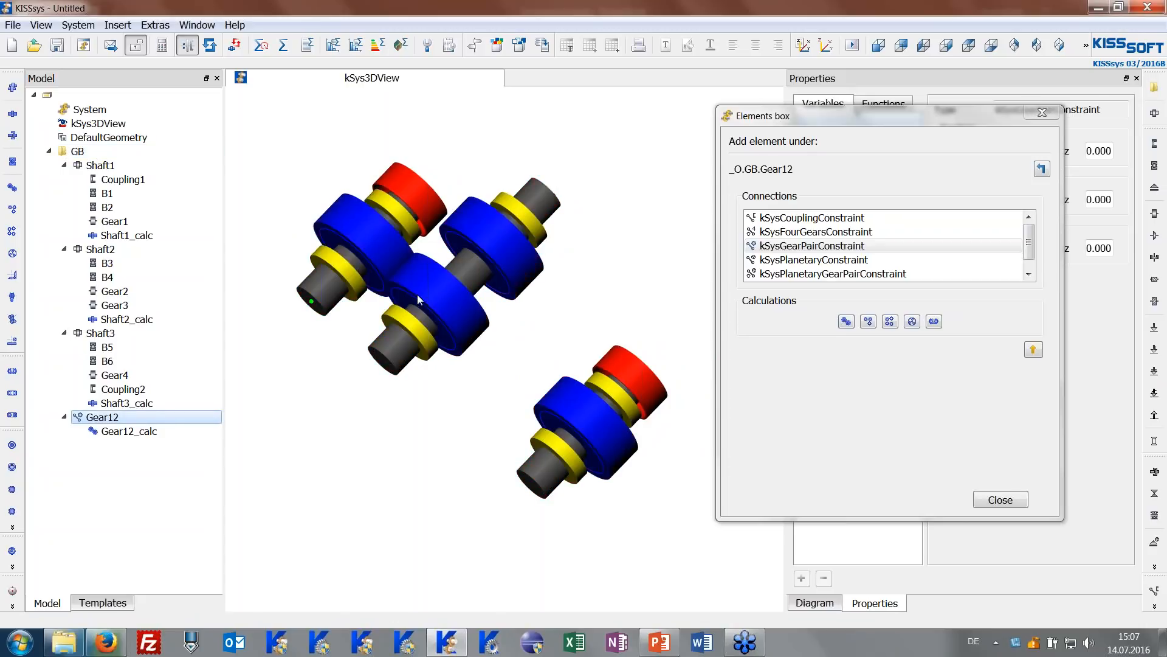
mouse_move(424, 283)
mouse_down()
mouse_move(444, 294)
mouse_move(440, 270)
mouse_up()
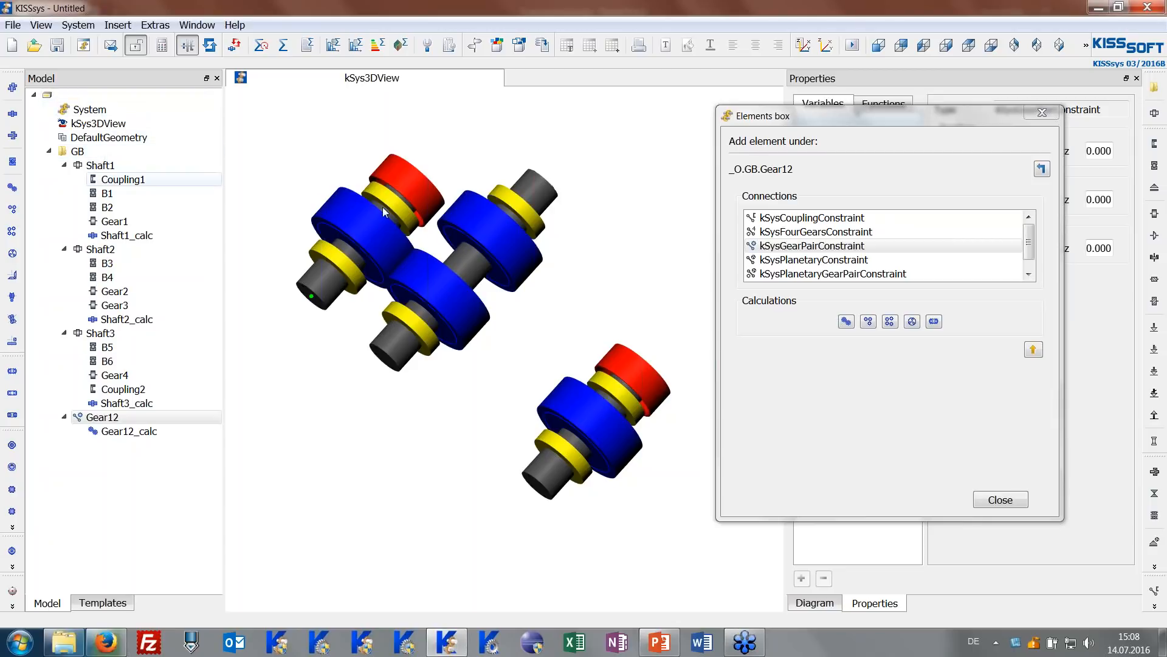
Add a second gear pair constraint named Gear34 under the GB group.
click(134, 153)
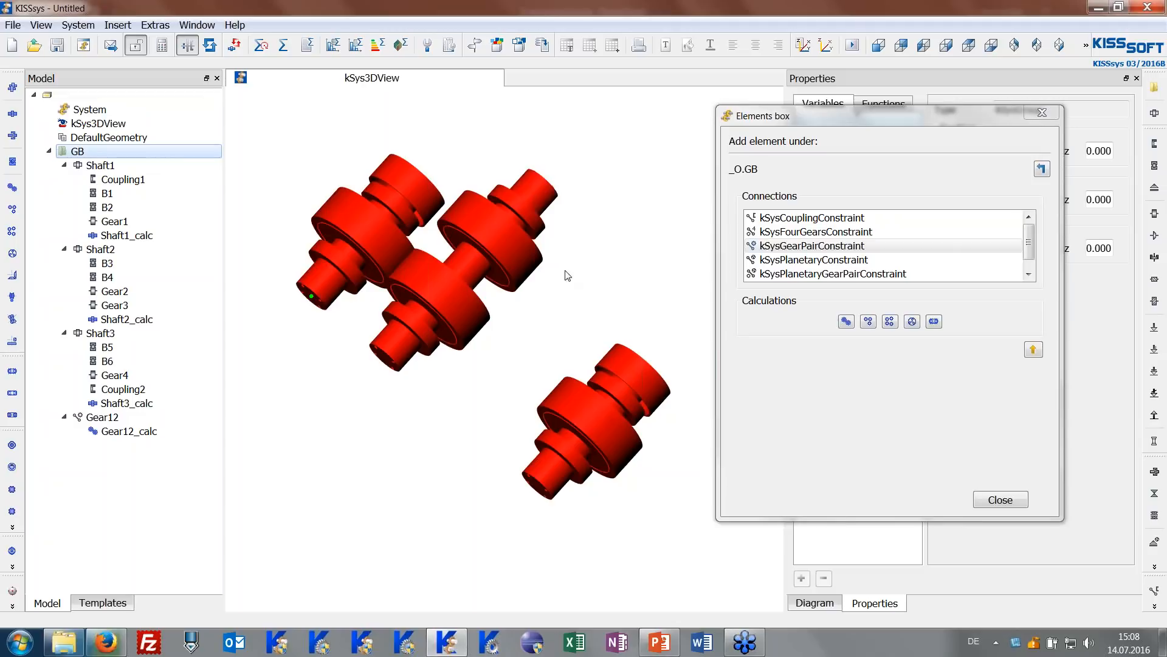
click(797, 248)
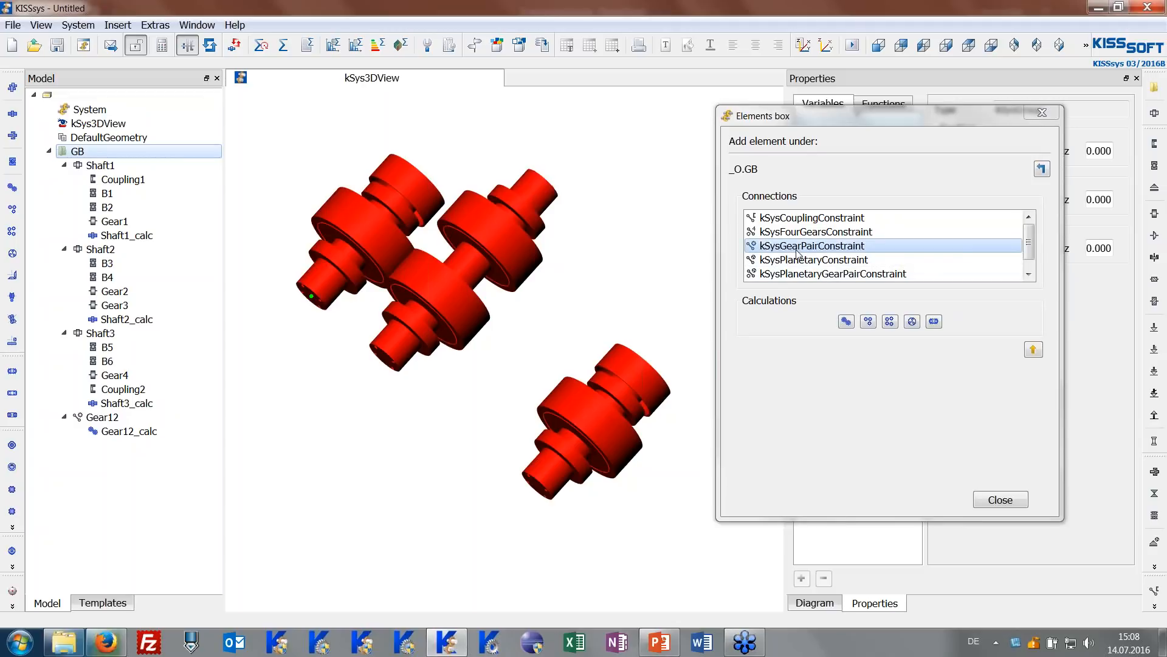
double_click(797, 248)
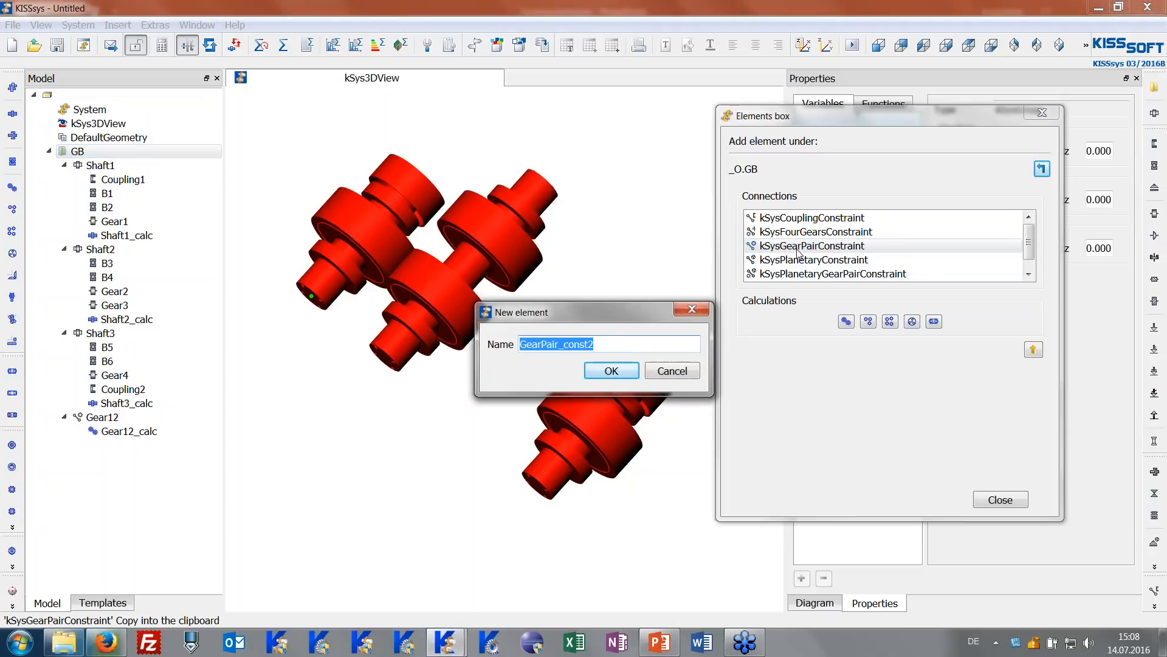
text(gear)
key(BackSpace)
key(BackSpace)
text(GFe)
key(BackSpace)
text(ear)
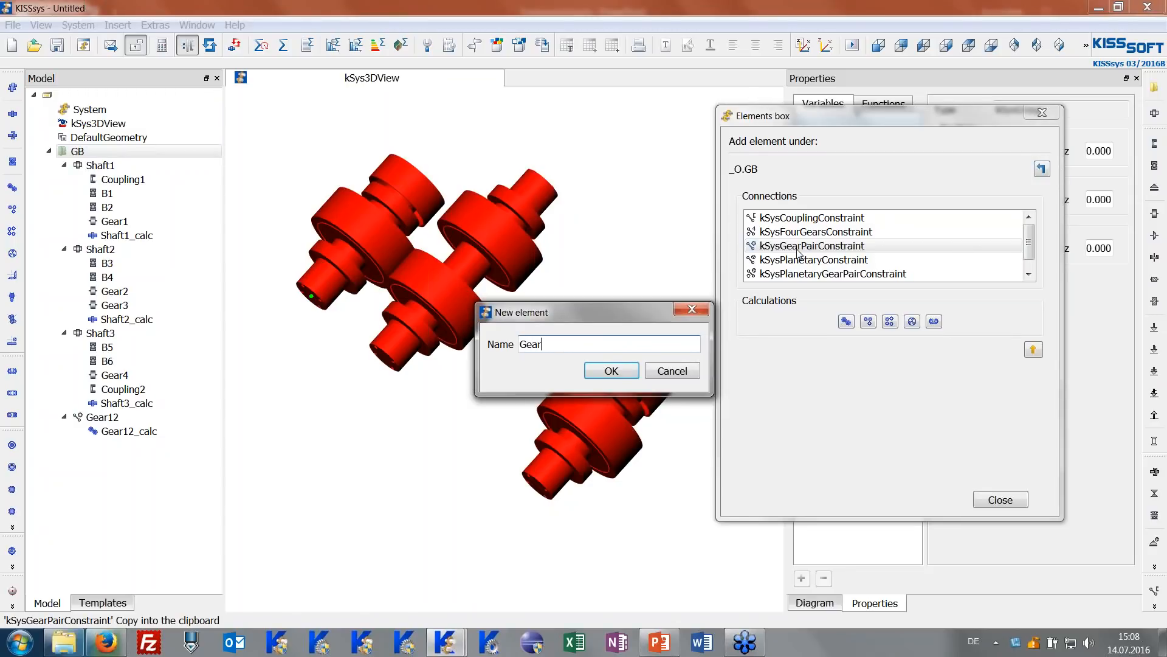
text(34)
key(Return)
Connect Gear3 on Shaft2 with Gear4 on Shaft3 in the Gear34 constraint.
click(567, 287)
click(577, 330)
click(608, 310)
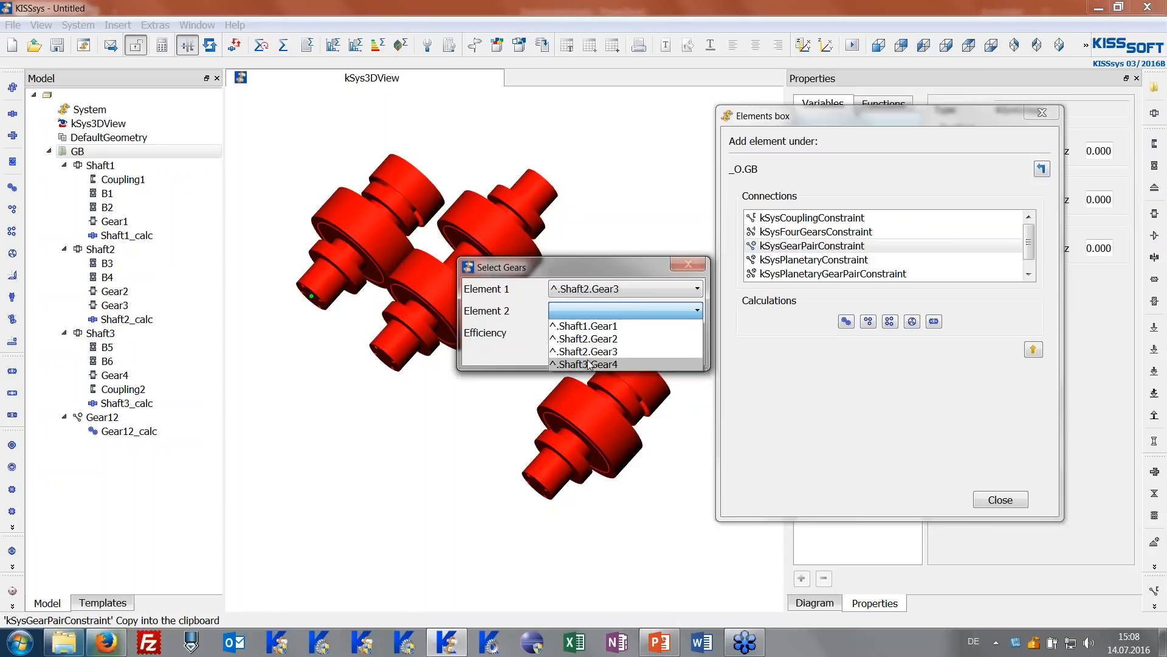
click(599, 364)
click(607, 352)
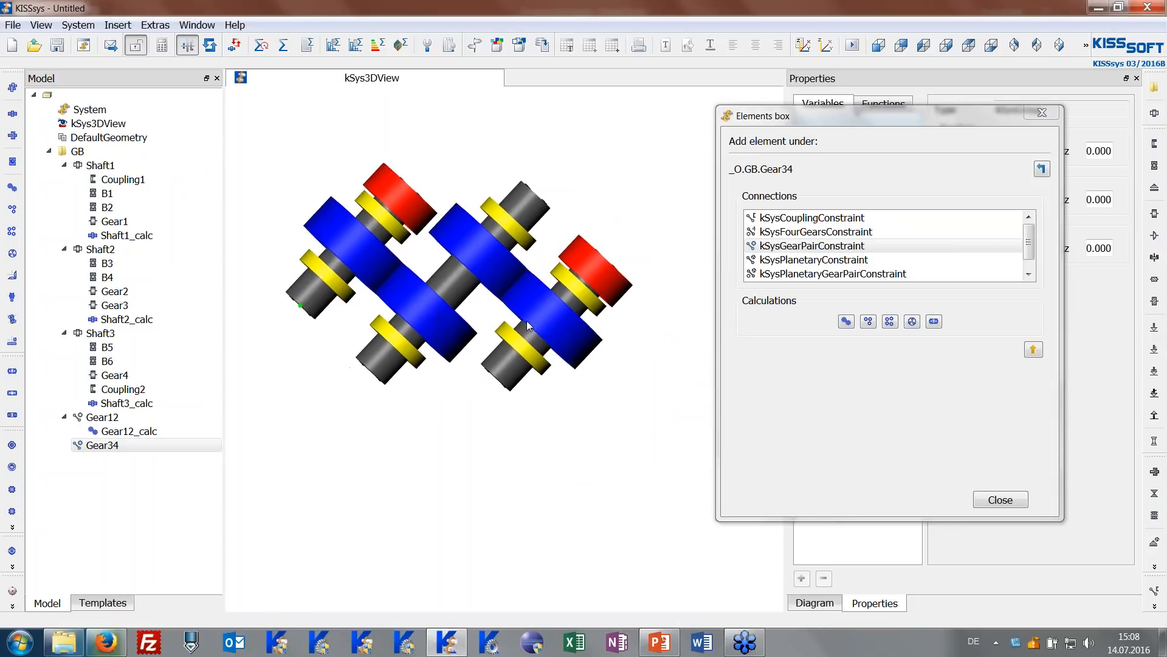
Add a helical gear pair calculation with the default name to the Gear34 constraint and inspect the three meshing shafts in 3D.
click(846, 321)
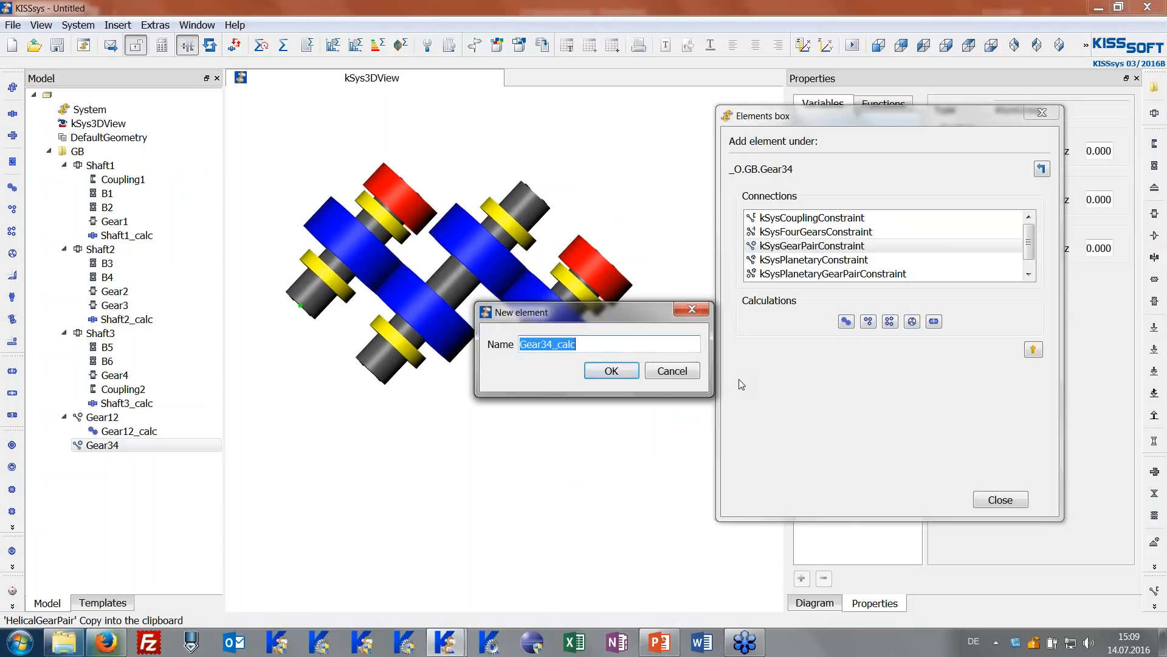
key(Return)
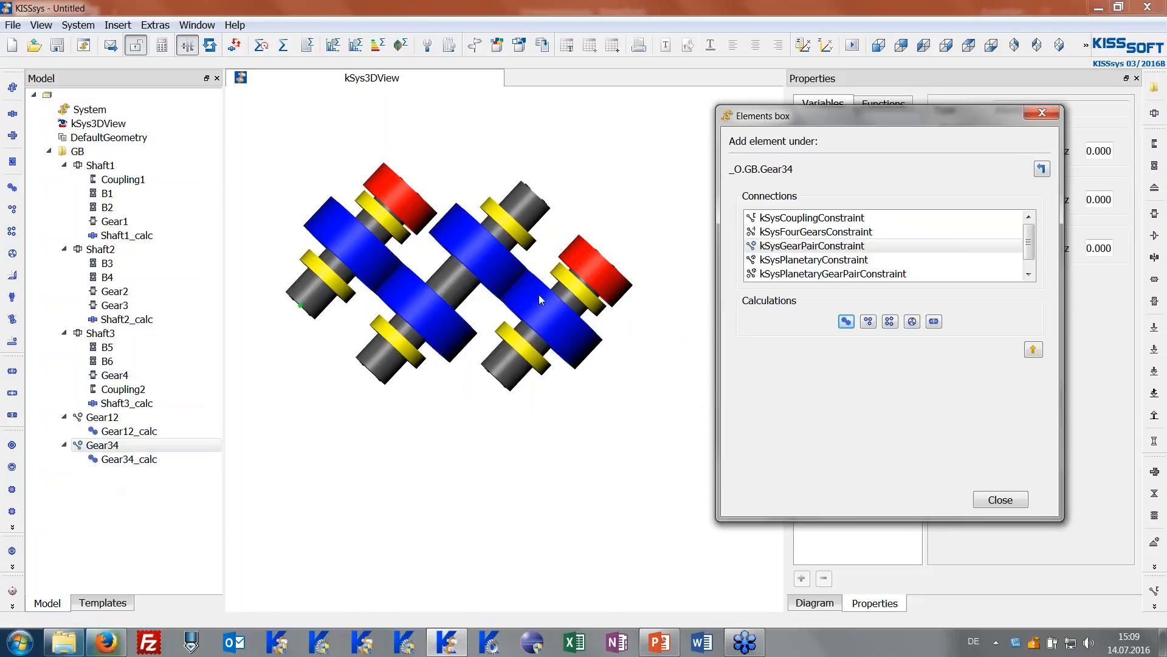
drag(525, 311, 526, 287)
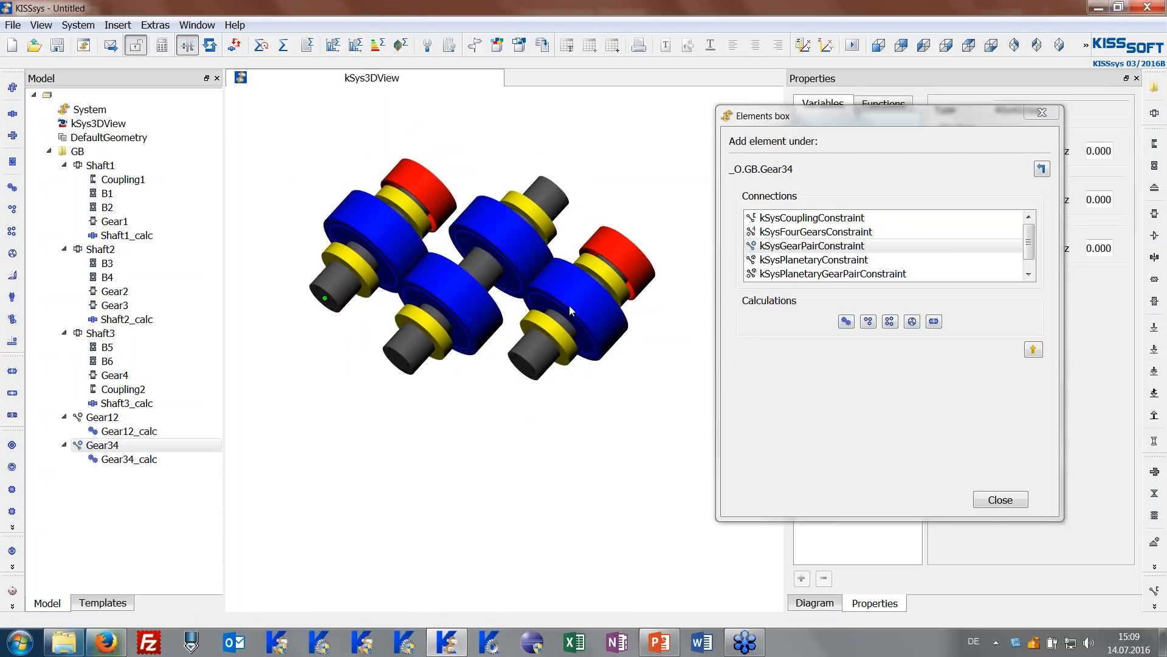
drag(495, 340, 496, 352)
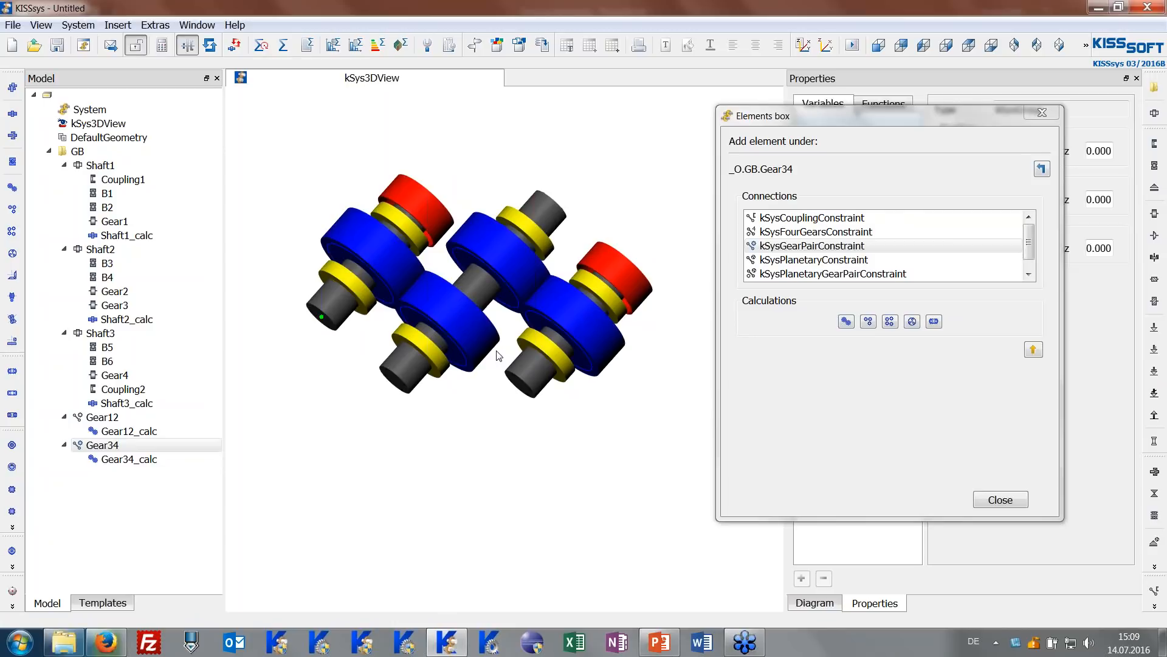
drag(538, 331, 519, 347)
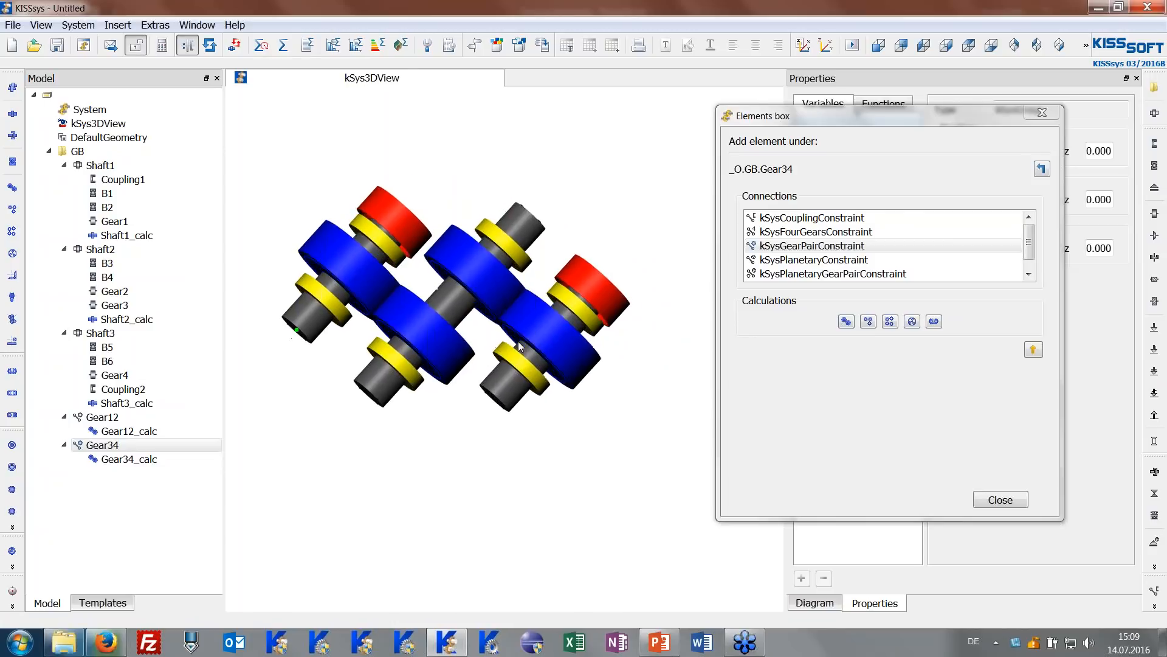
Add a speed or force boundary condition named Input at the root level of the model.
click(1033, 349)
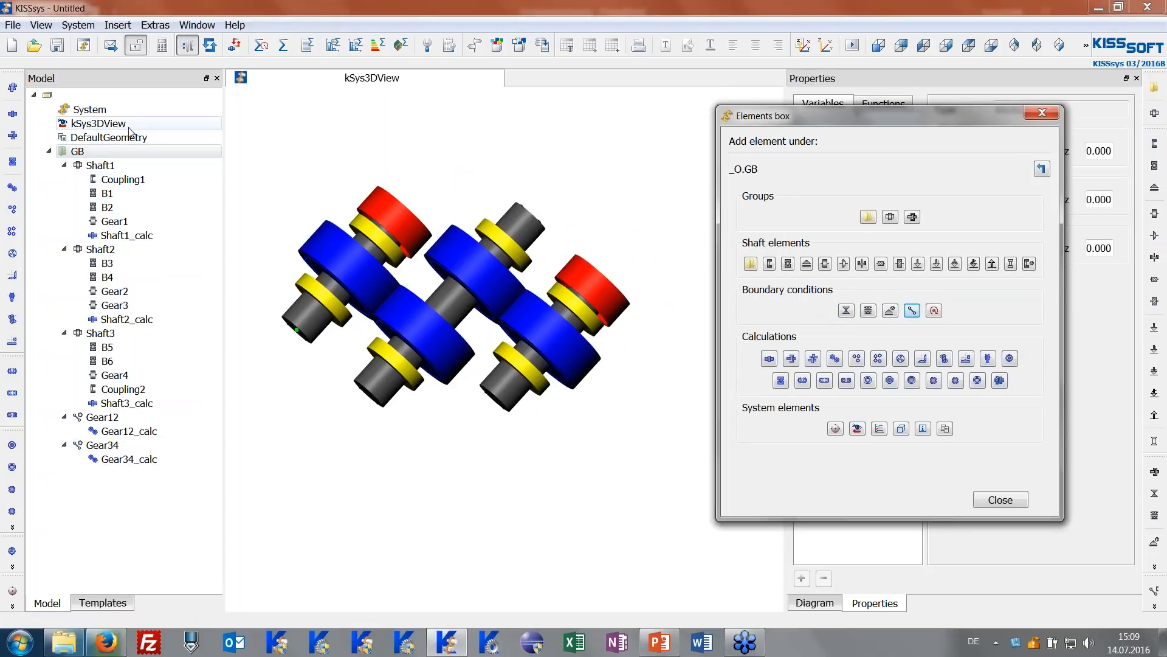
click(124, 95)
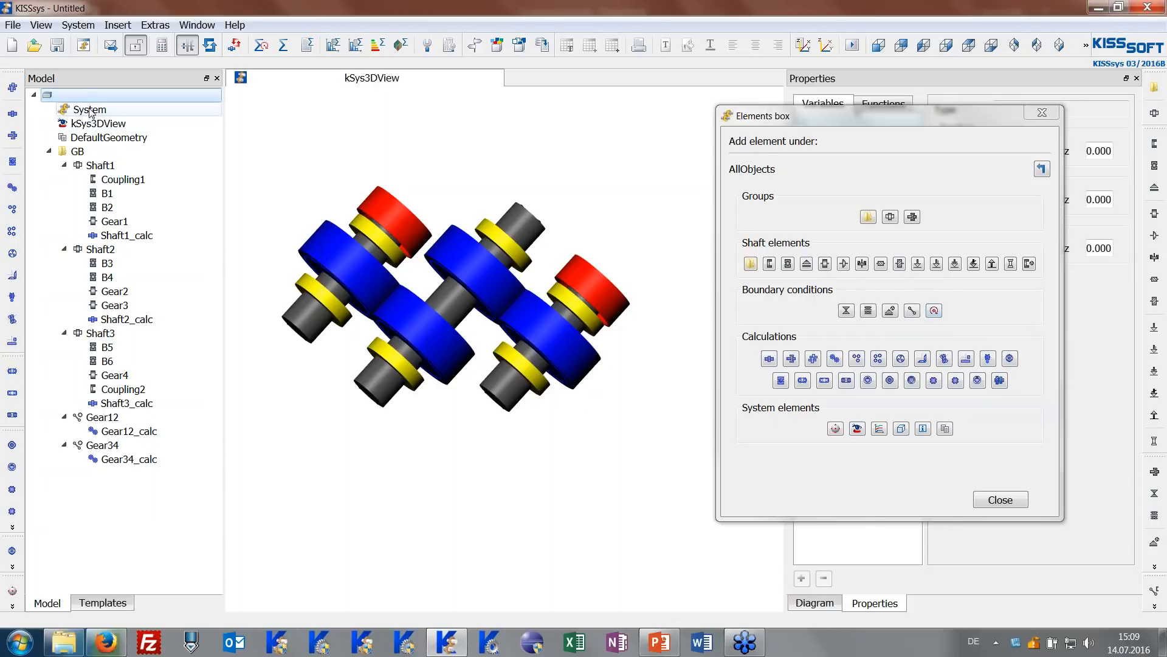
click(934, 311)
text(Input)
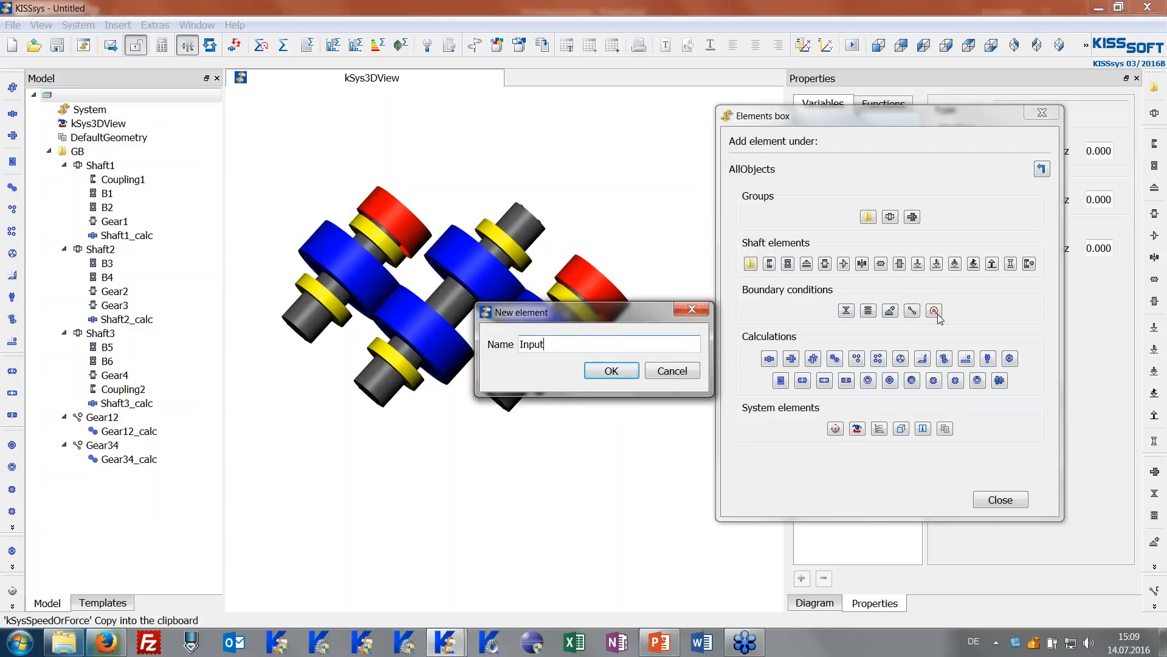
key(Return)
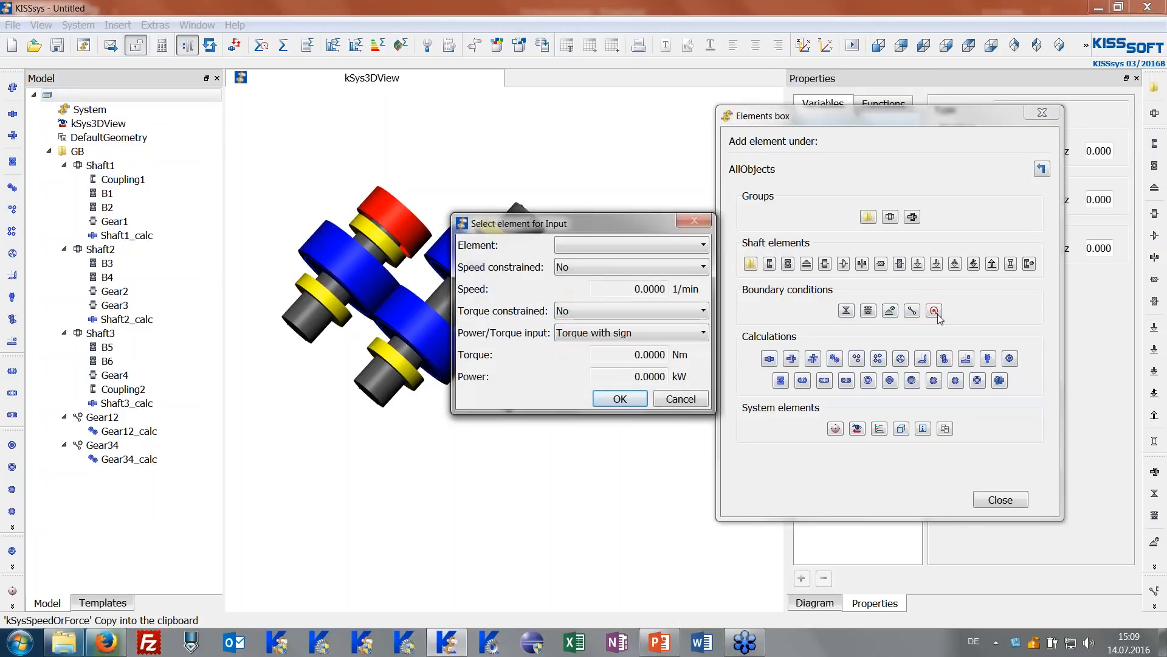
Assign the Input boundary condition to Coupling1 on Shaft1 and constrain its speed to 100 1/min.
click(618, 244)
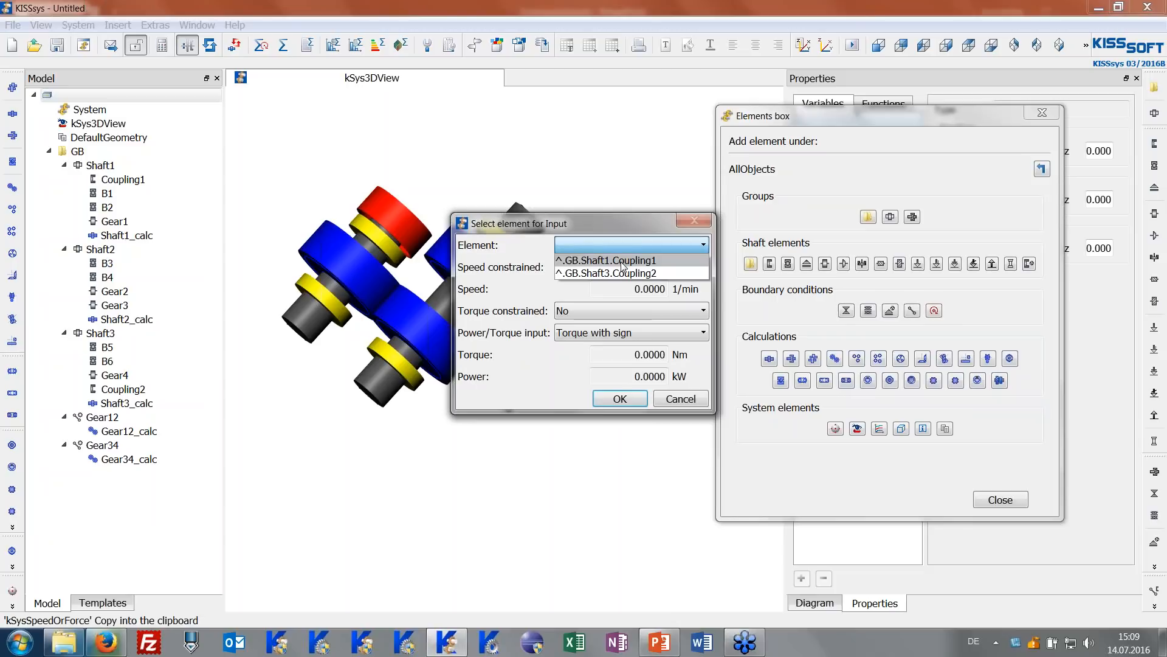
click(622, 260)
click(599, 267)
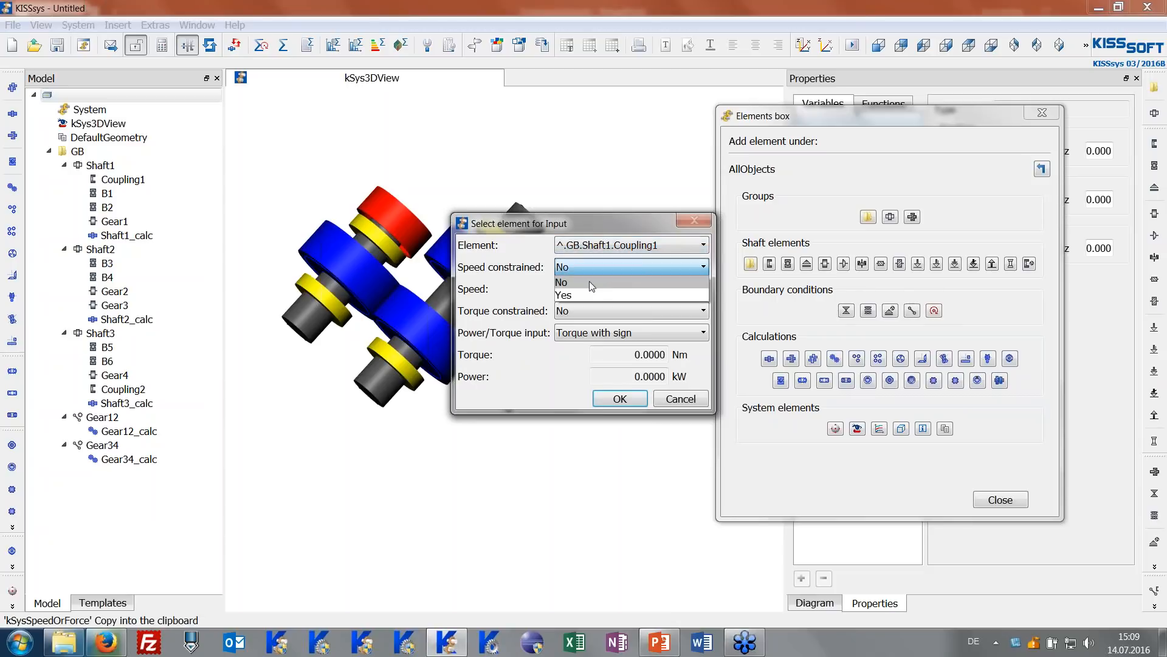
click(587, 291)
text(100)
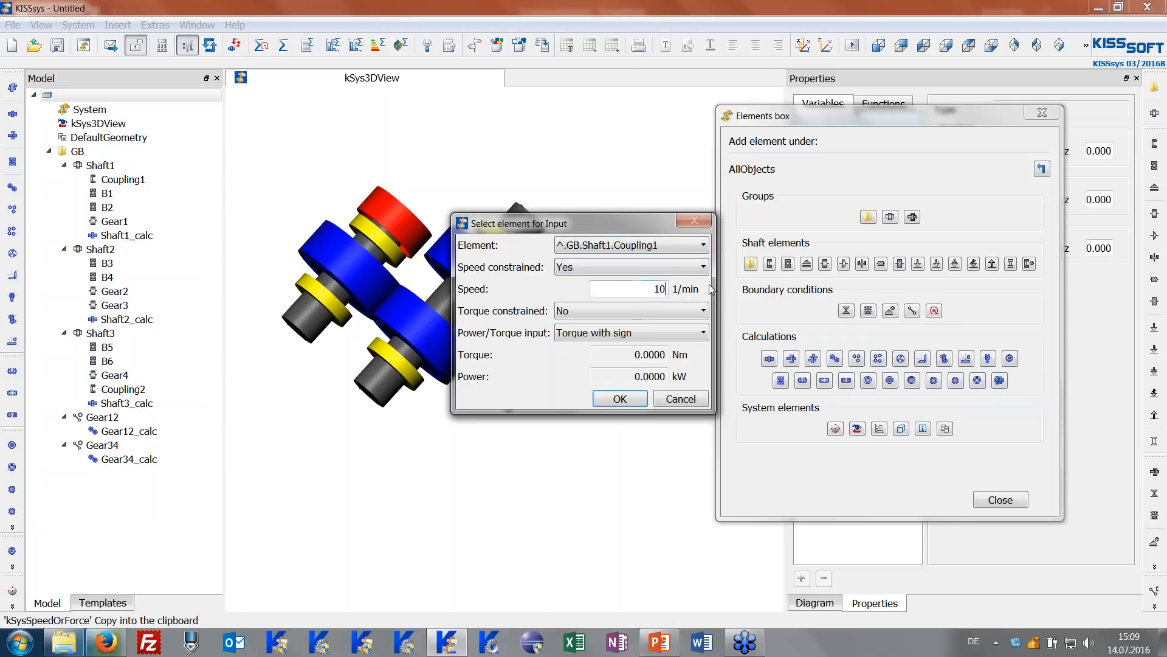
Constrain the Input torque to 100 Nm, with the torque entered with sign.
click(646, 307)
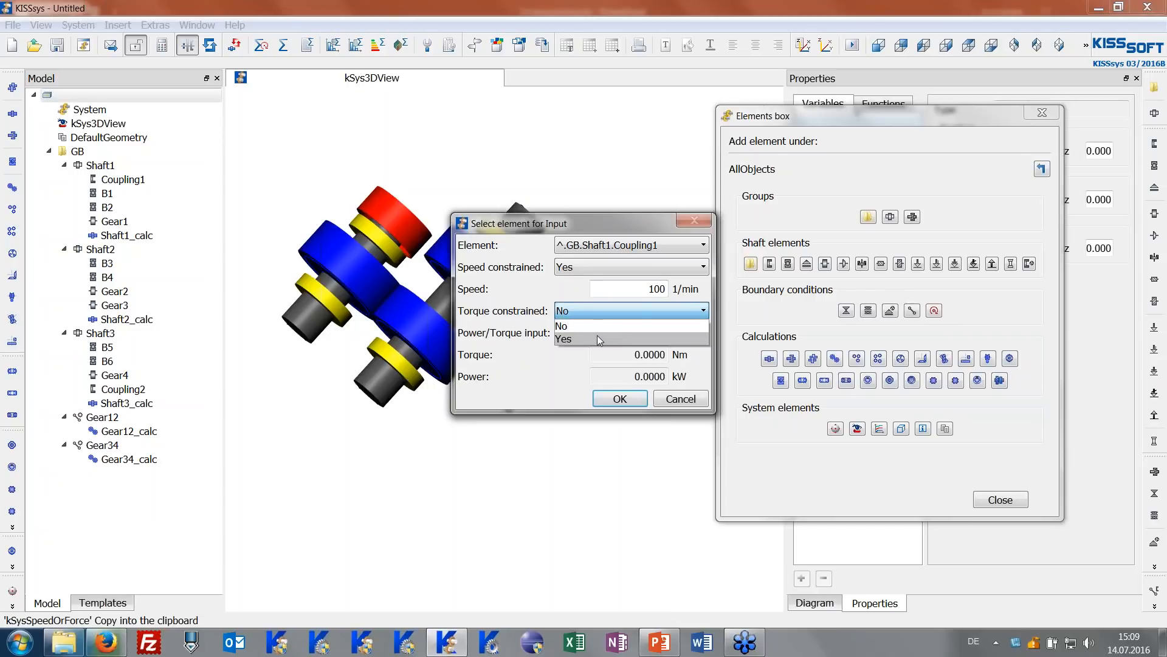
click(597, 334)
click(608, 354)
text(100)
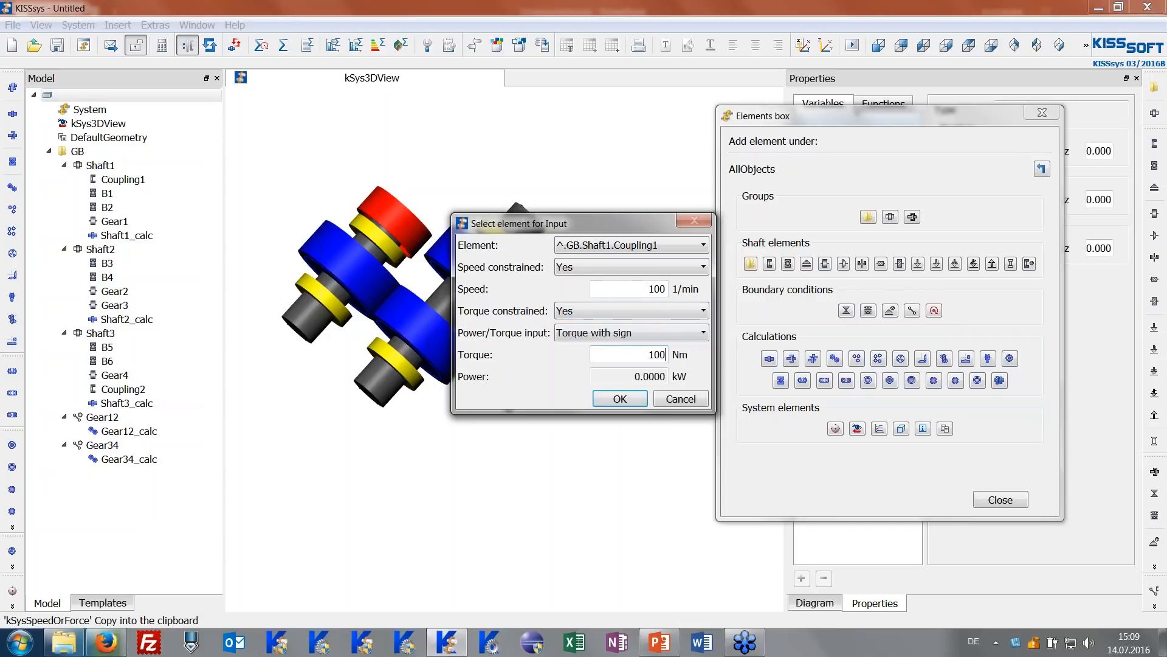
click(619, 398)
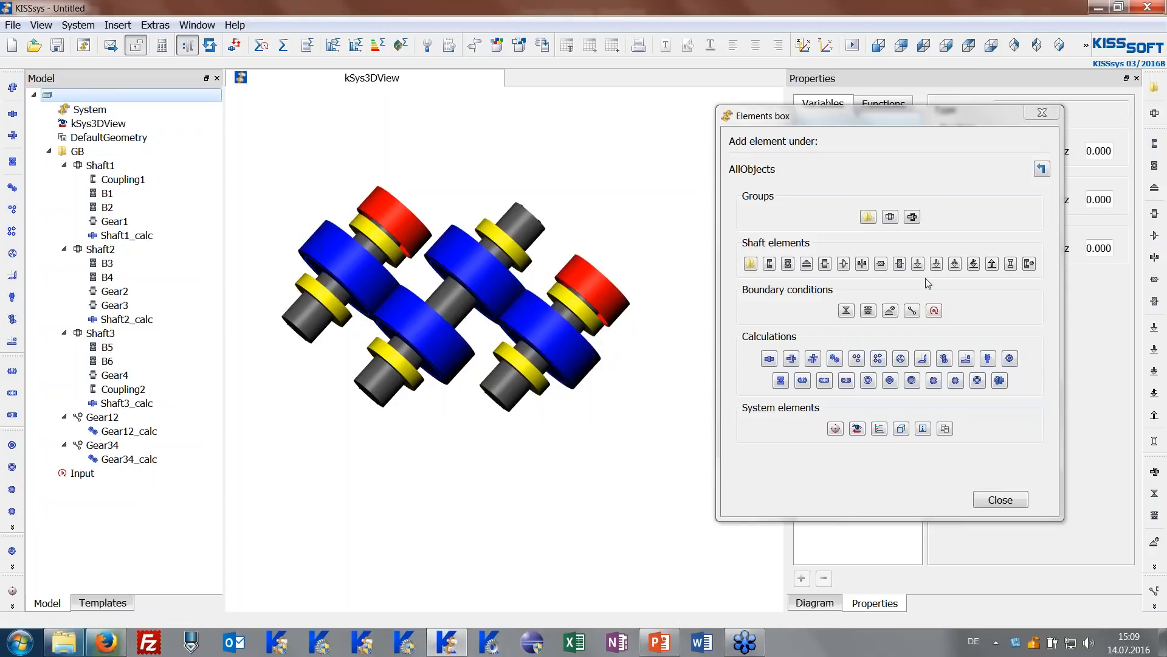
middle_drag(552, 266, 552, 244)
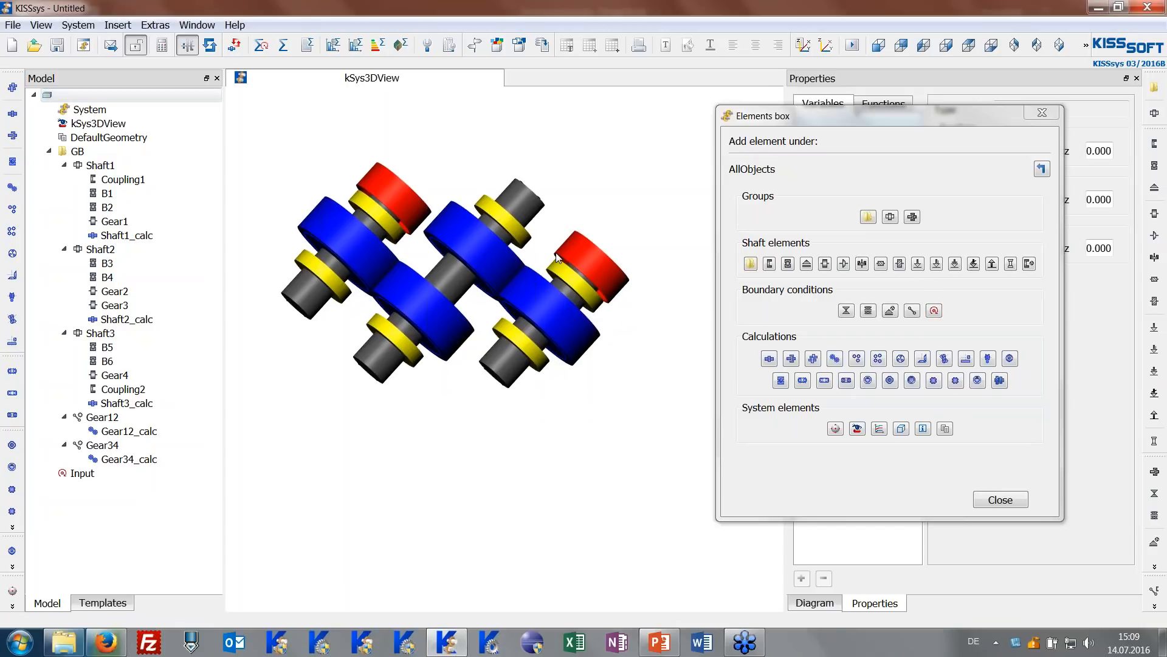
Add a second speed or force boundary condition named Output at the root level of the model.
click(938, 311)
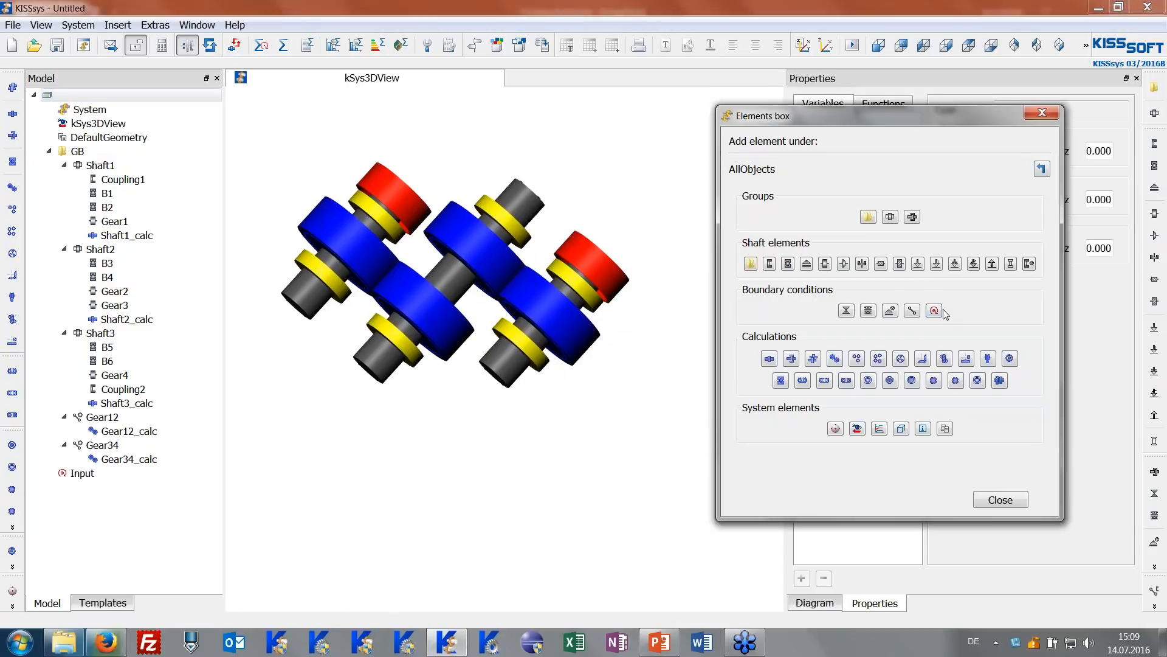
click(934, 311)
text(Out)
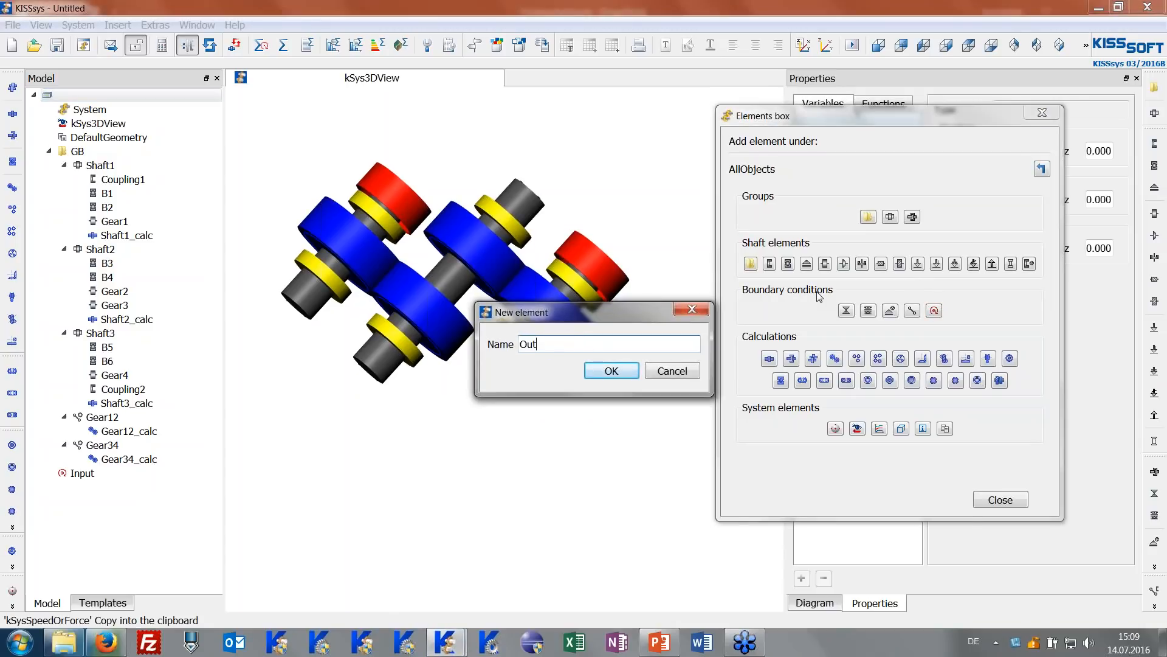
text(put)
key(Return)
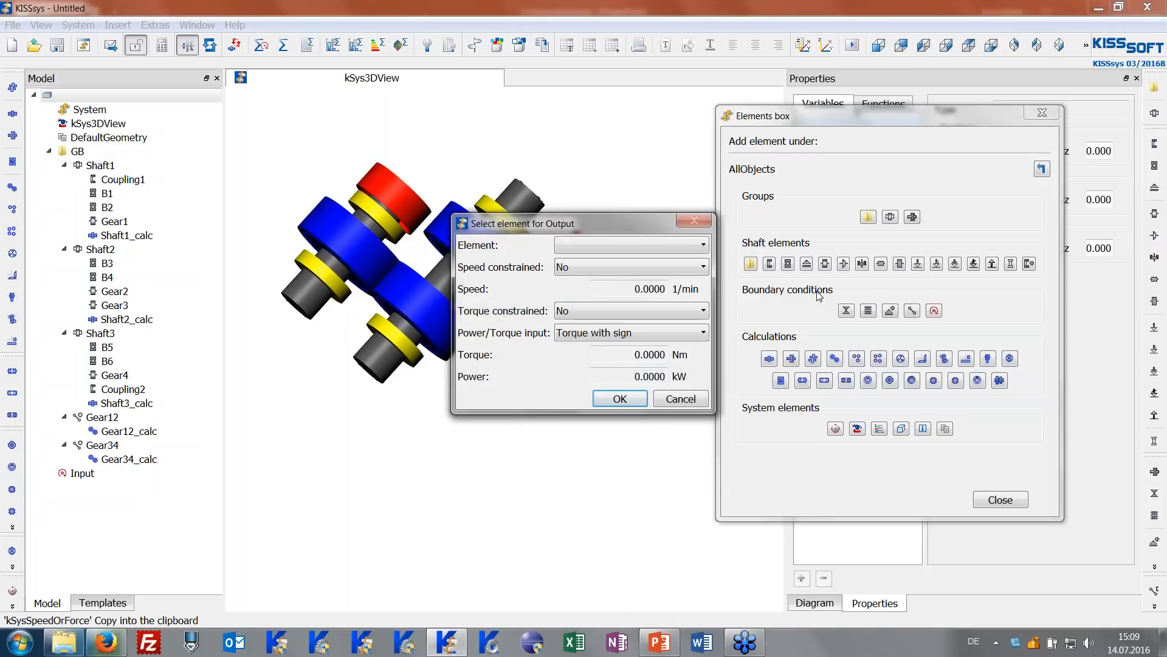
Assign the Output boundary condition to Coupling2 on Shaft3, leaving its speed and torque unconstrained.
click(626, 244)
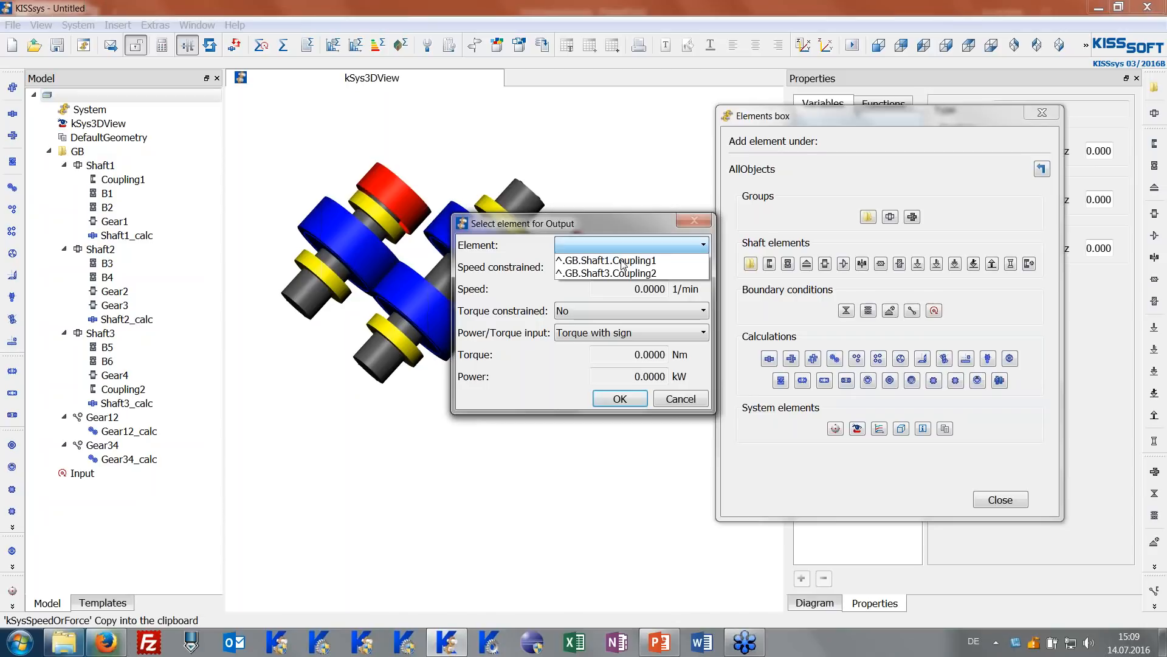
click(623, 275)
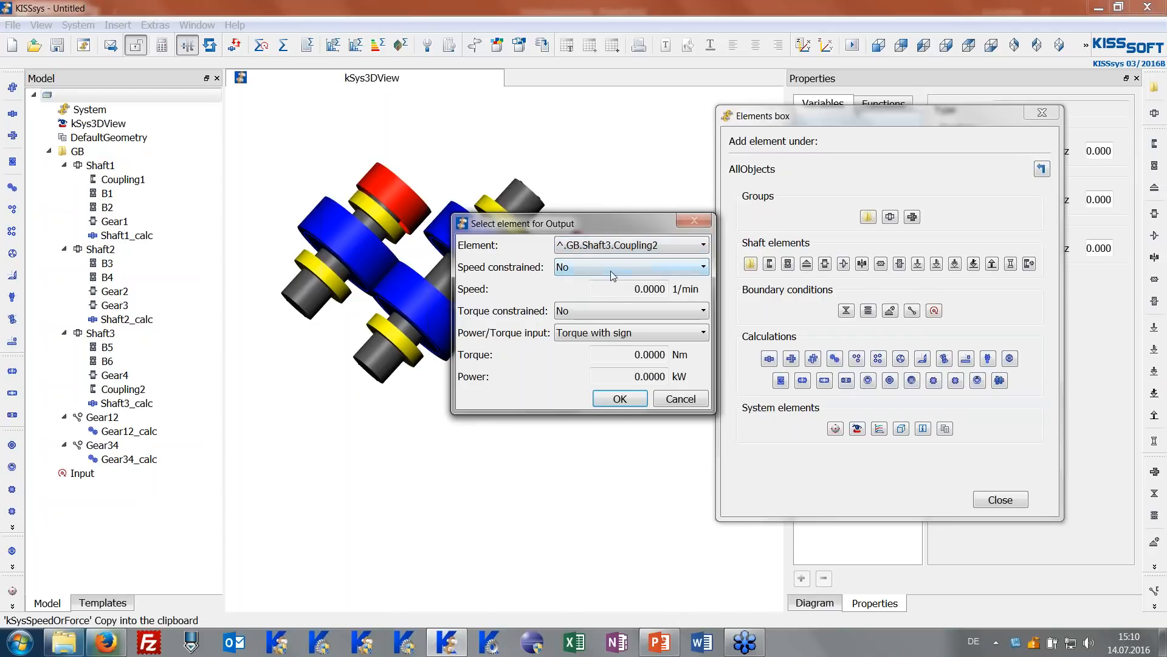
click(619, 399)
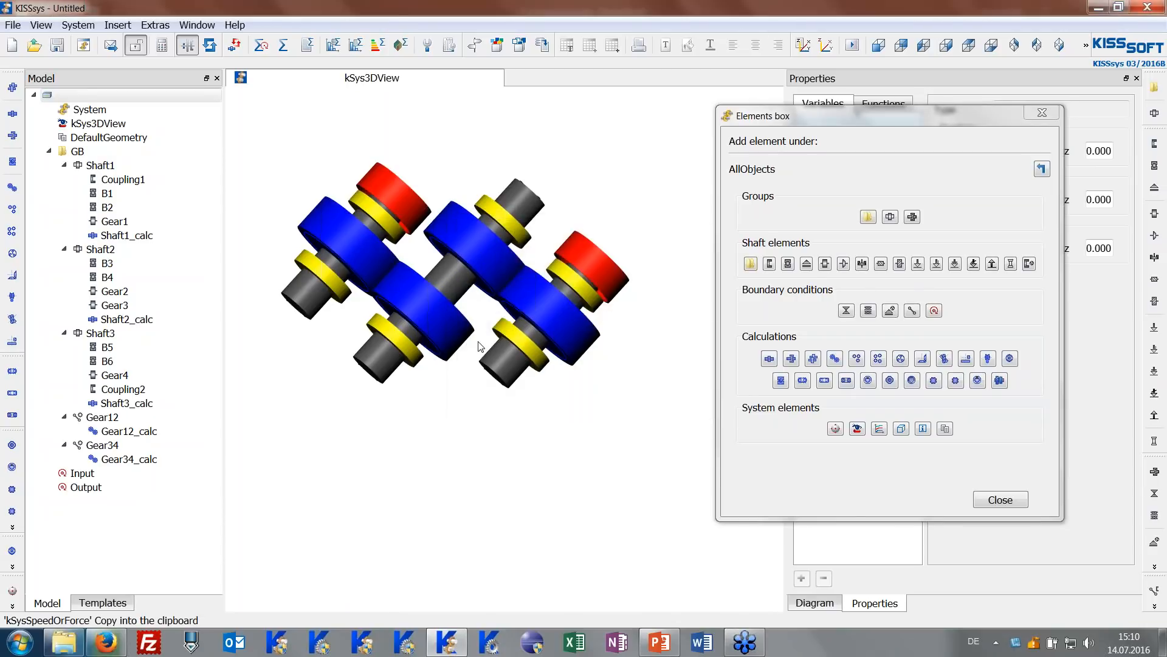
mouse_move(533, 323)
middle_down()
mouse_move(557, 309)
mouse_move(538, 320)
middle_up()
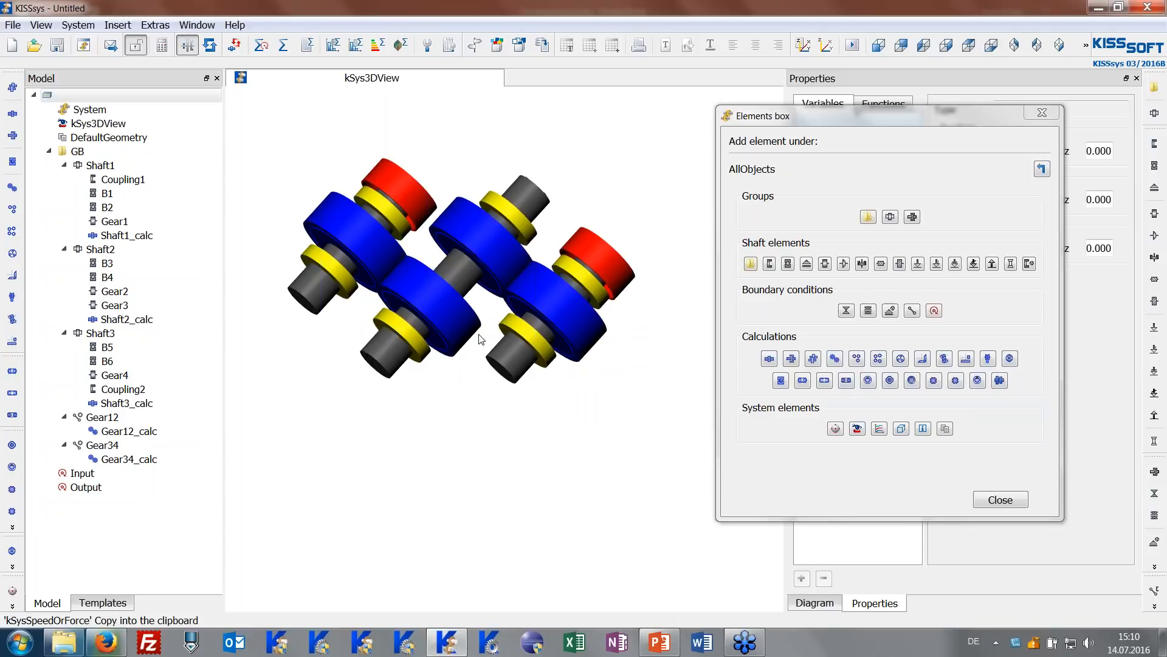
Add a kSysGL3DView element with the default name at the root level and close the elements box.
click(837, 429)
click(610, 370)
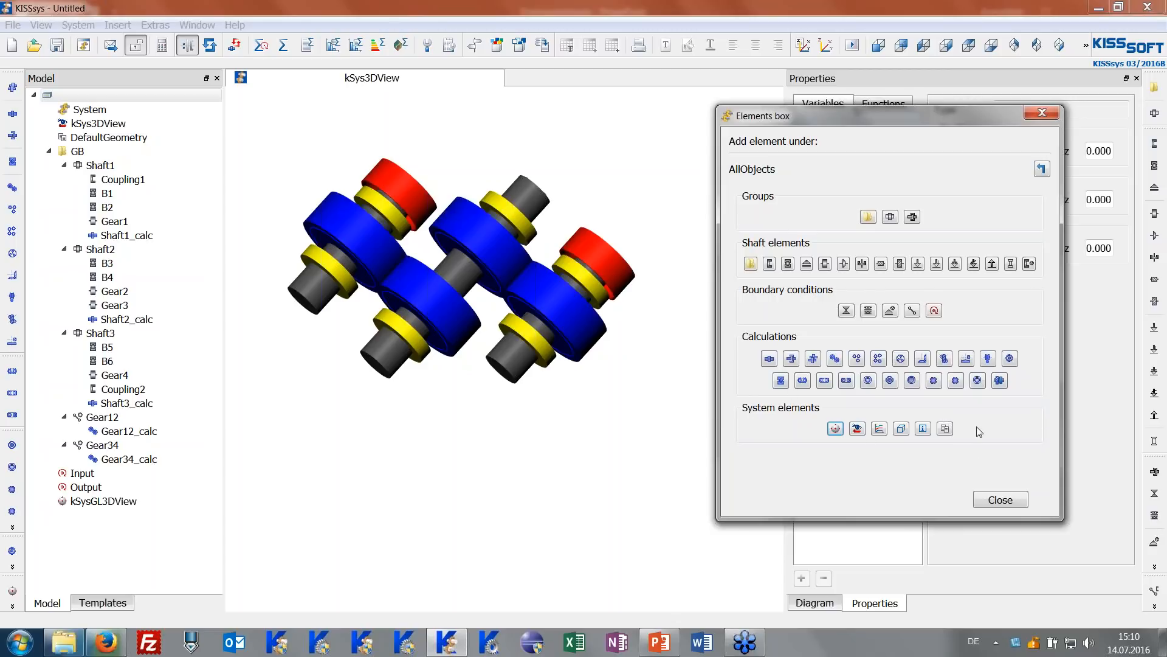
click(1001, 499)
middle_drag(501, 348, 521, 378)
Rearrange the diagram by moving Shaft2 and Shaft3 closer to the shafts above and placing the Input boundary condition above Coupling1.
click(815, 602)
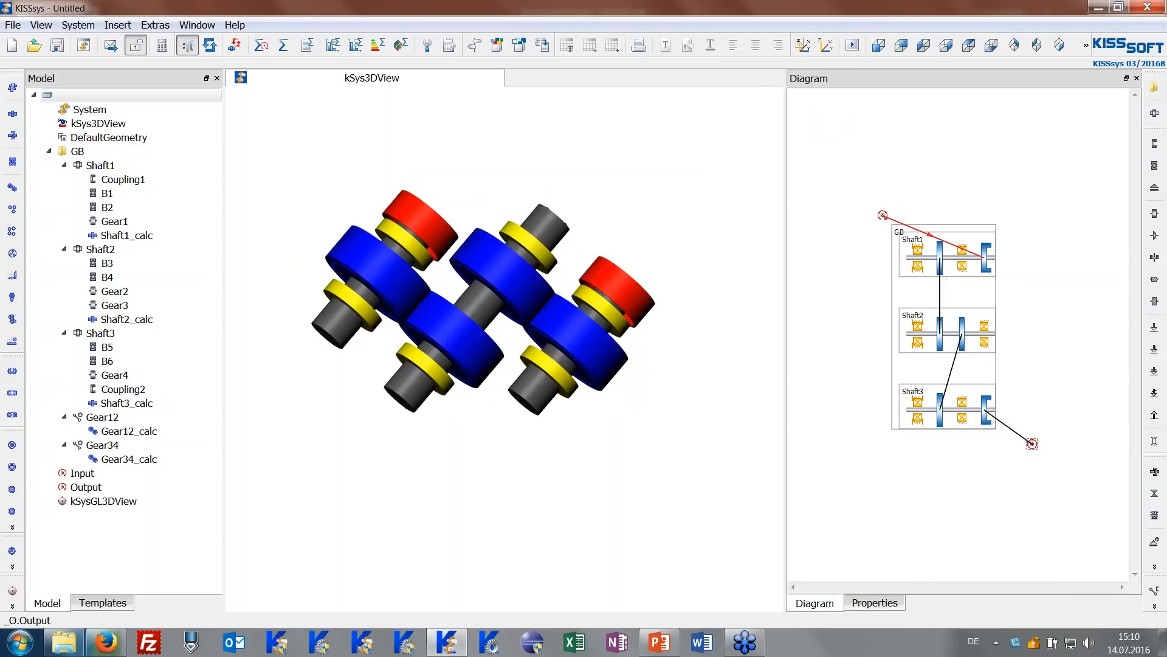
drag(973, 340, 971, 322)
drag(972, 404, 977, 363)
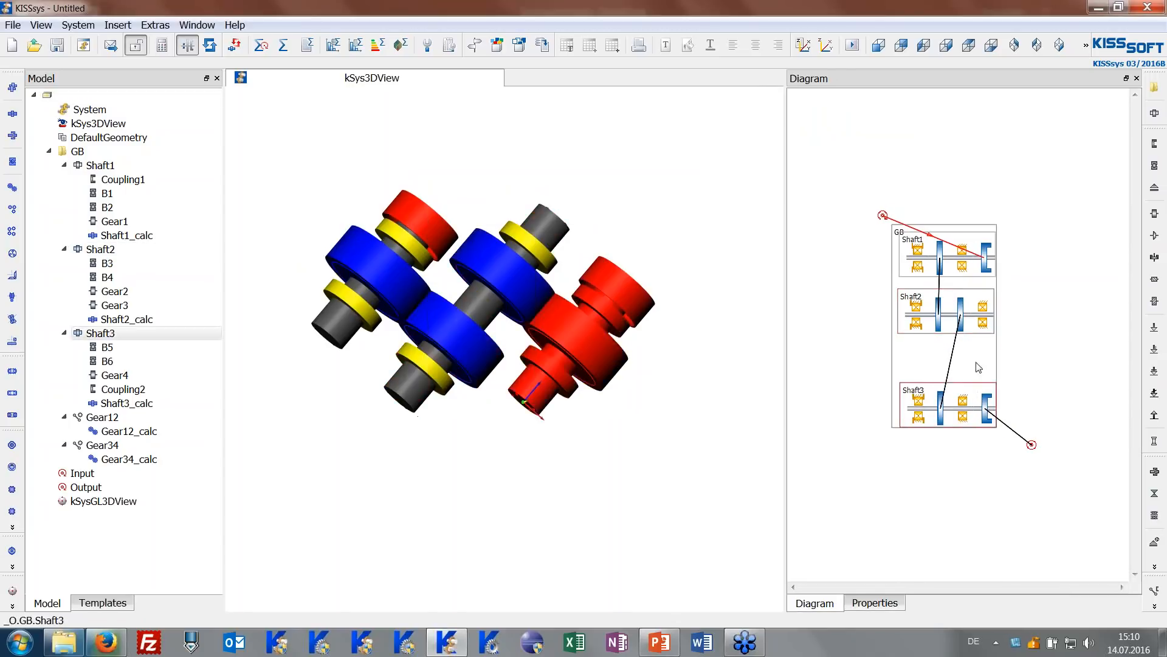
drag(883, 216, 985, 207)
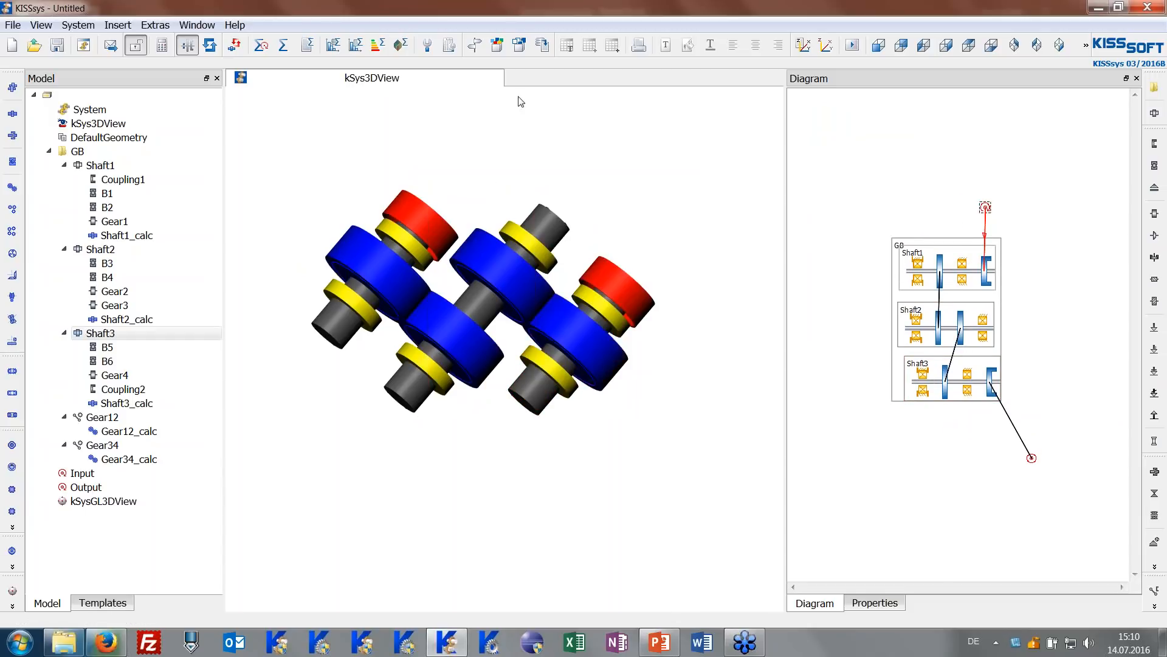
Calculate the kinematics of the model and shift Shaft2 and Shaft3 in the diagram to line up their meshing gears.
click(261, 45)
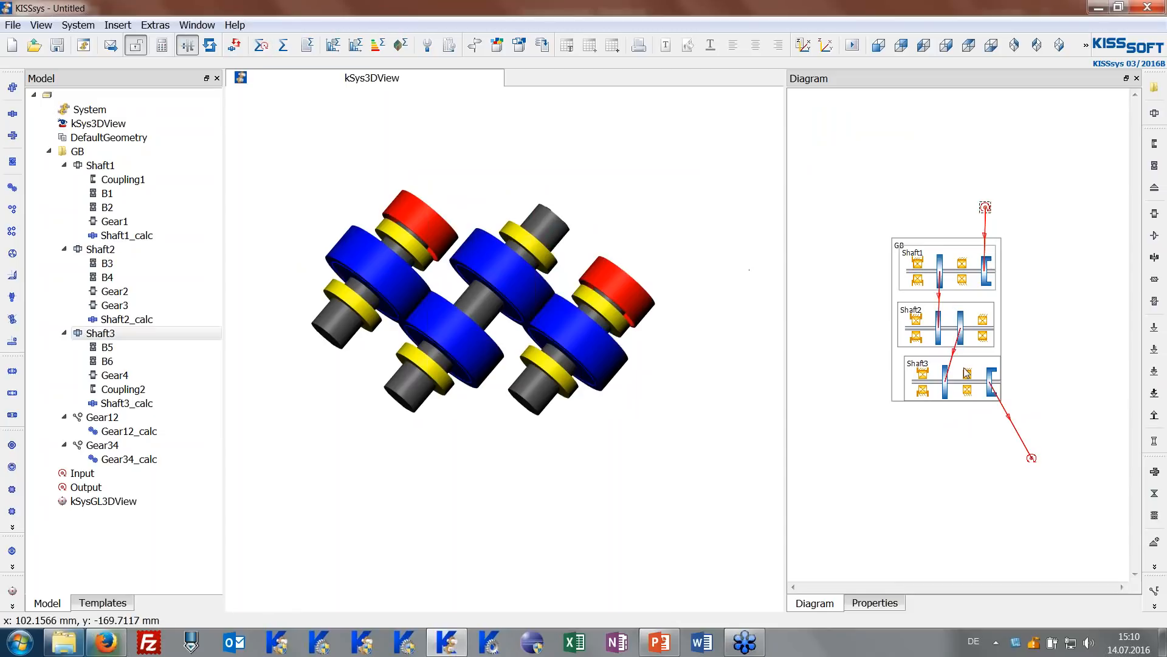
click(973, 323)
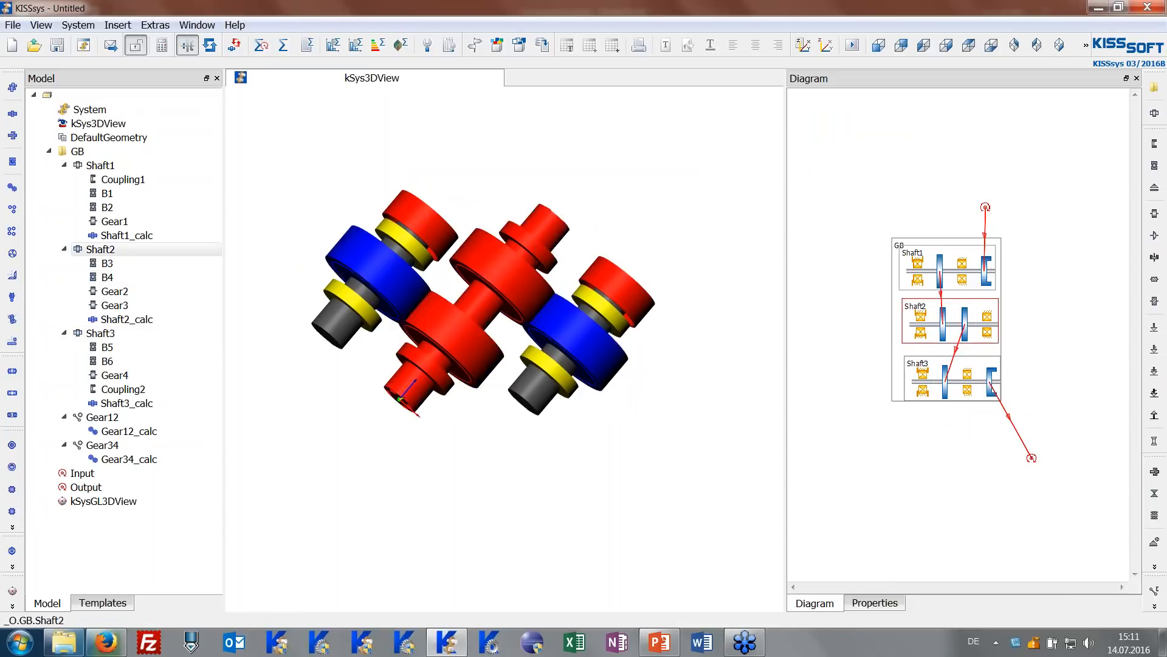
click(979, 373)
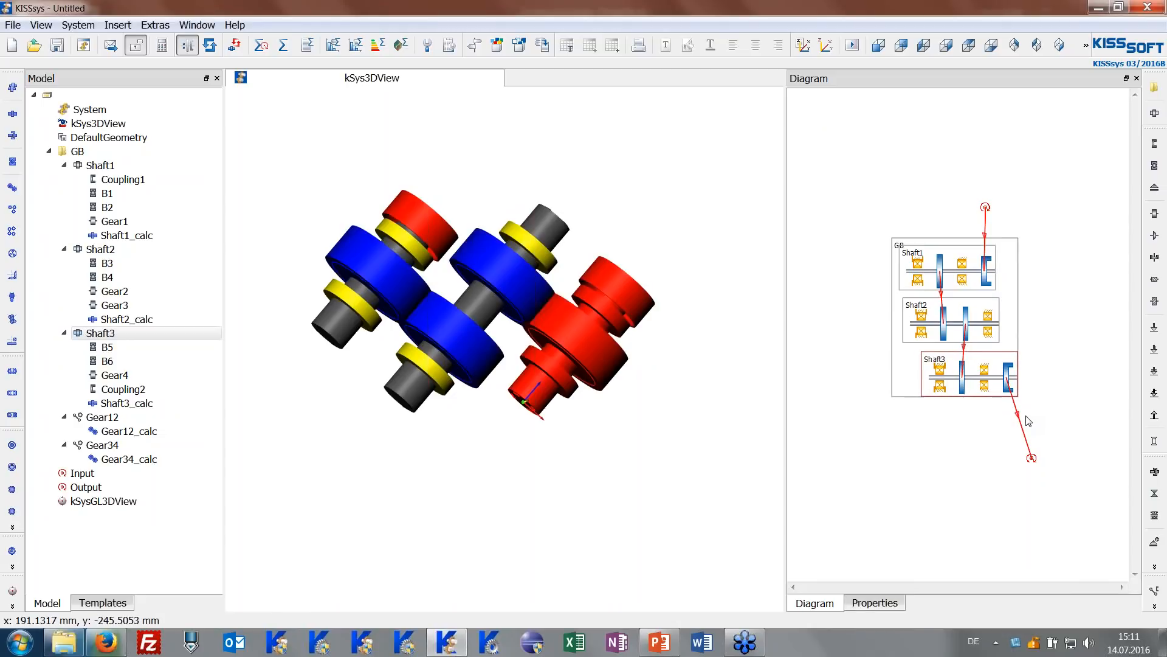
Set the 3D view's representation mode to Solid Elements, leaving the cut view off.
middle_drag(603, 399, 602, 397)
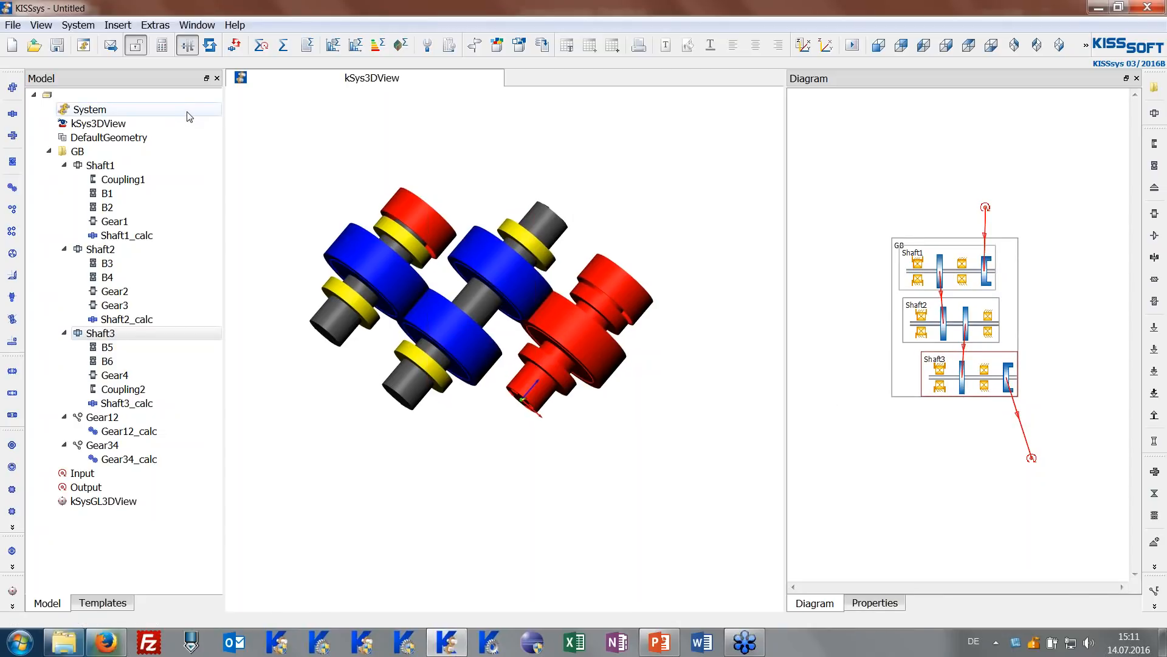
middle_drag(521, 200, 520, 193)
click(326, 152)
middle_drag(556, 319, 593, 288)
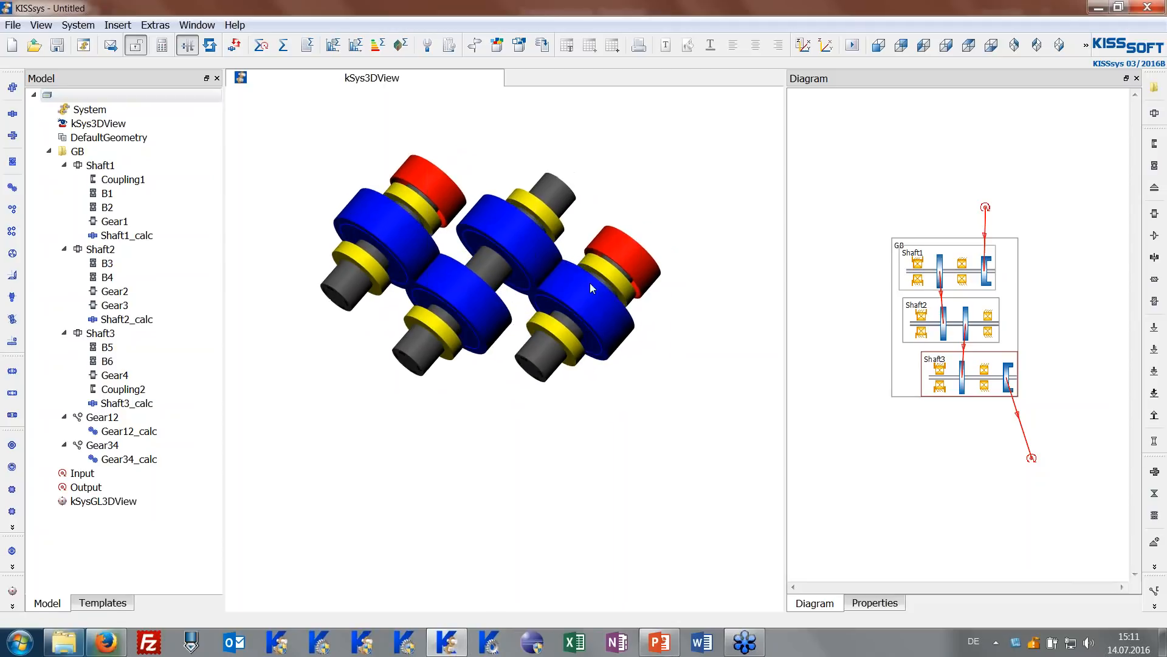
click(801, 47)
click(719, 142)
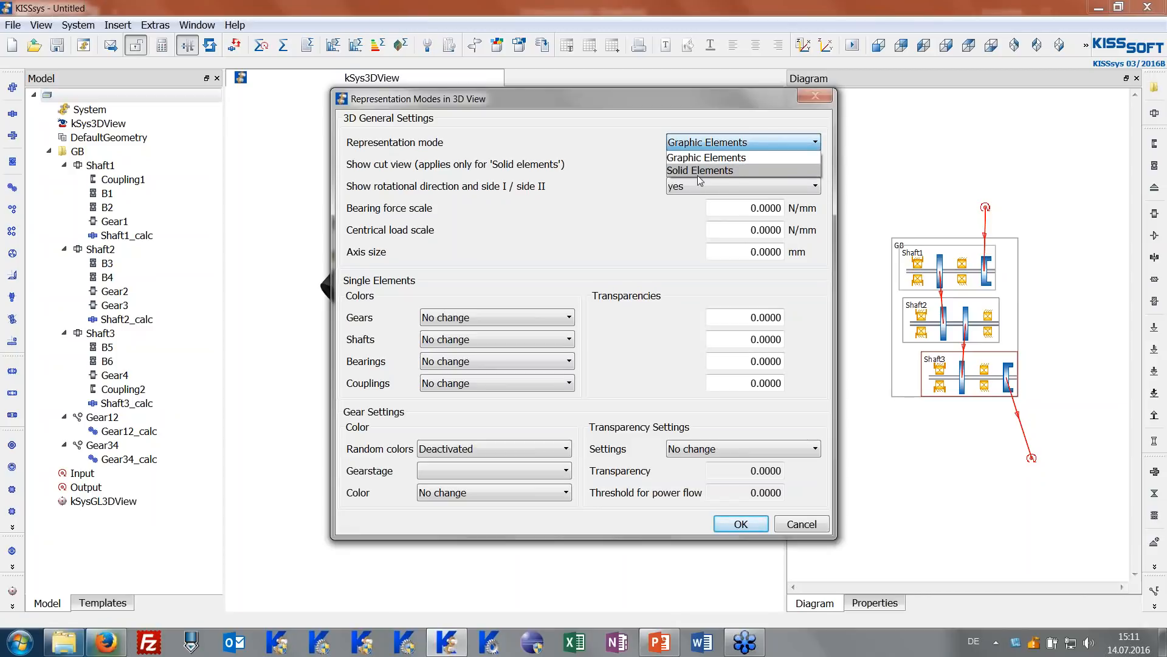
click(695, 170)
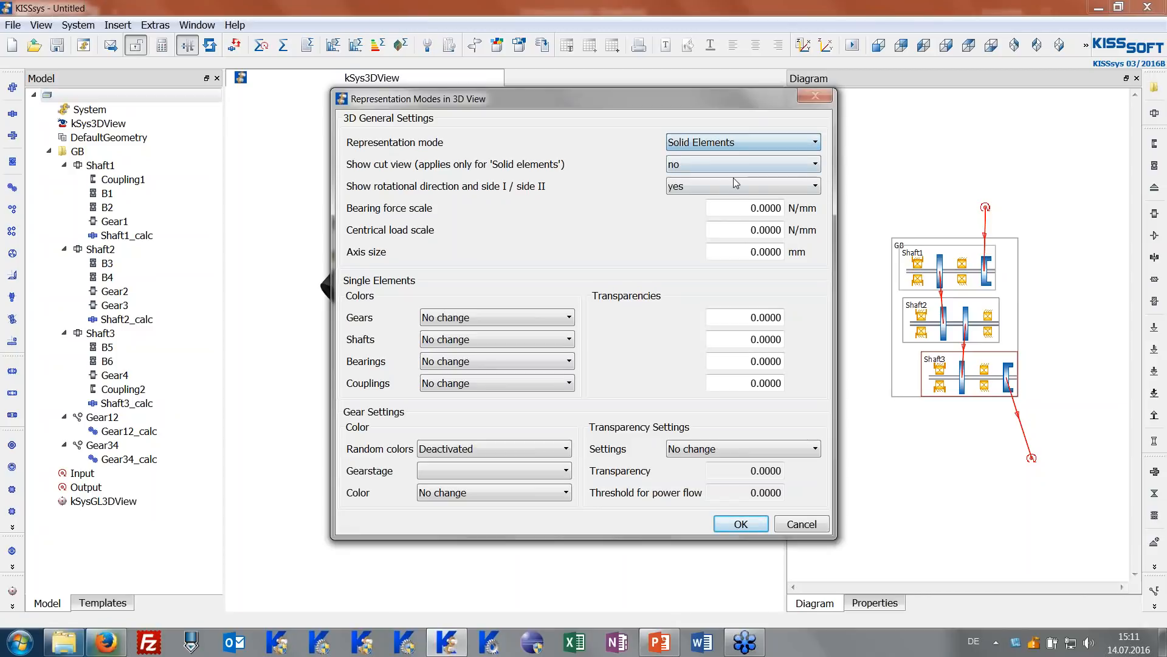
click(740, 523)
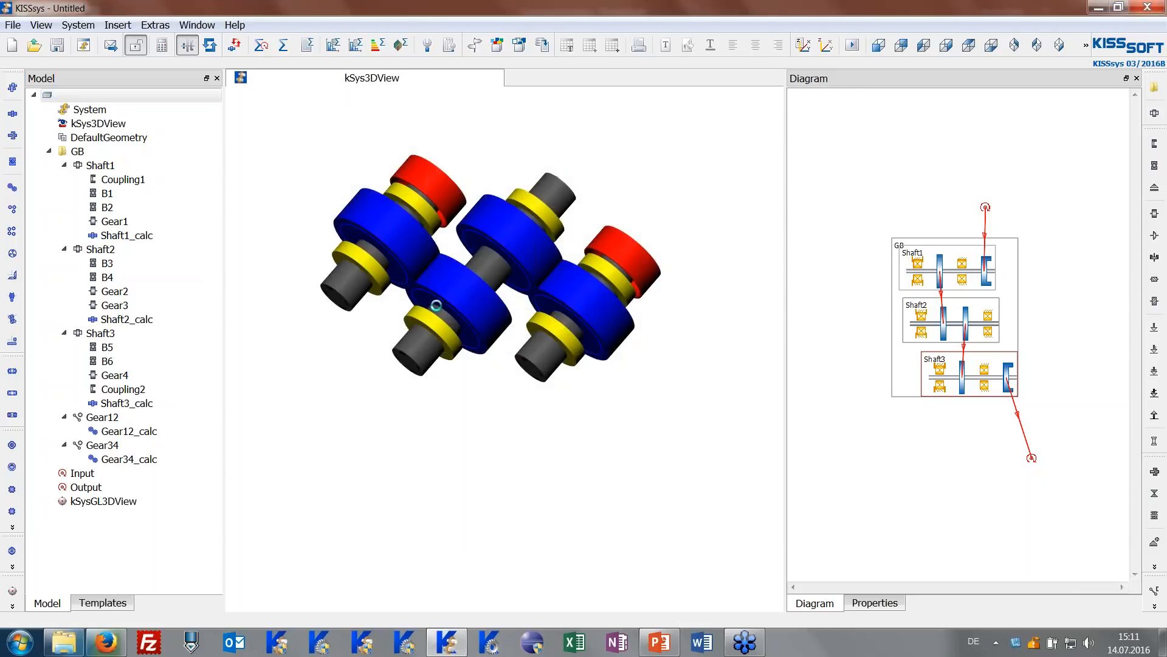
middle_drag(489, 293, 487, 360)
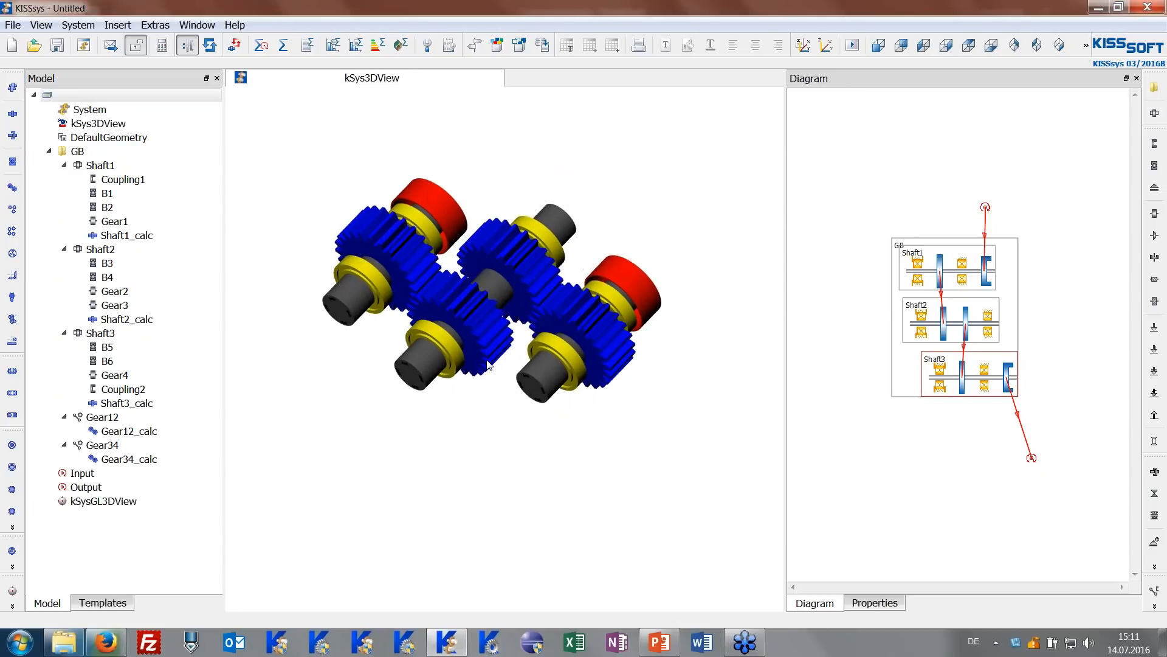
scroll(489, 346, up, 1)
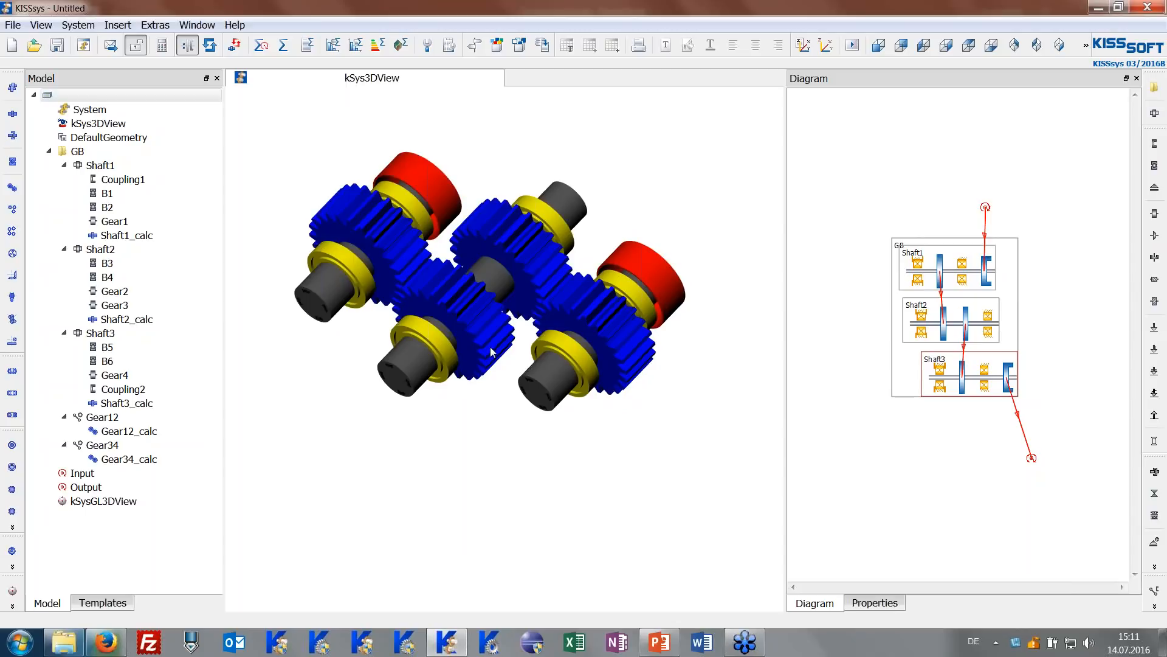
scroll(493, 348, up, 1)
mouse_move(506, 337)
middle_down()
mouse_move(532, 341)
mouse_move(518, 356)
middle_up()
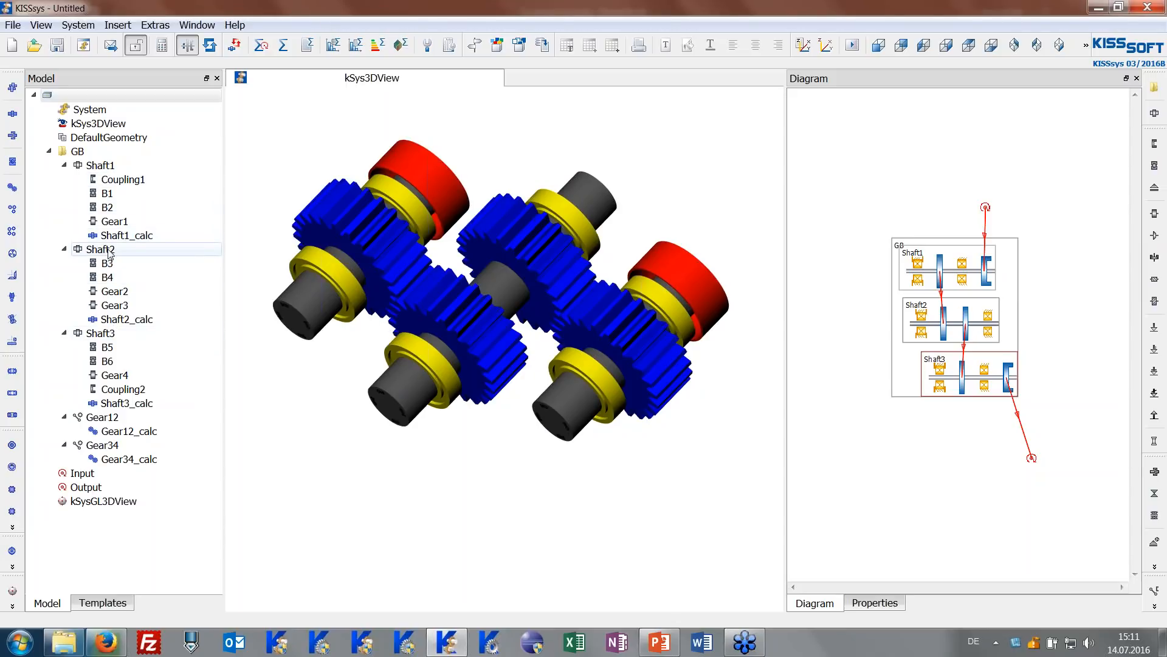
Review Shaft2's positioning settings from the helical gear calculation and close them without changes.
click(130, 251)
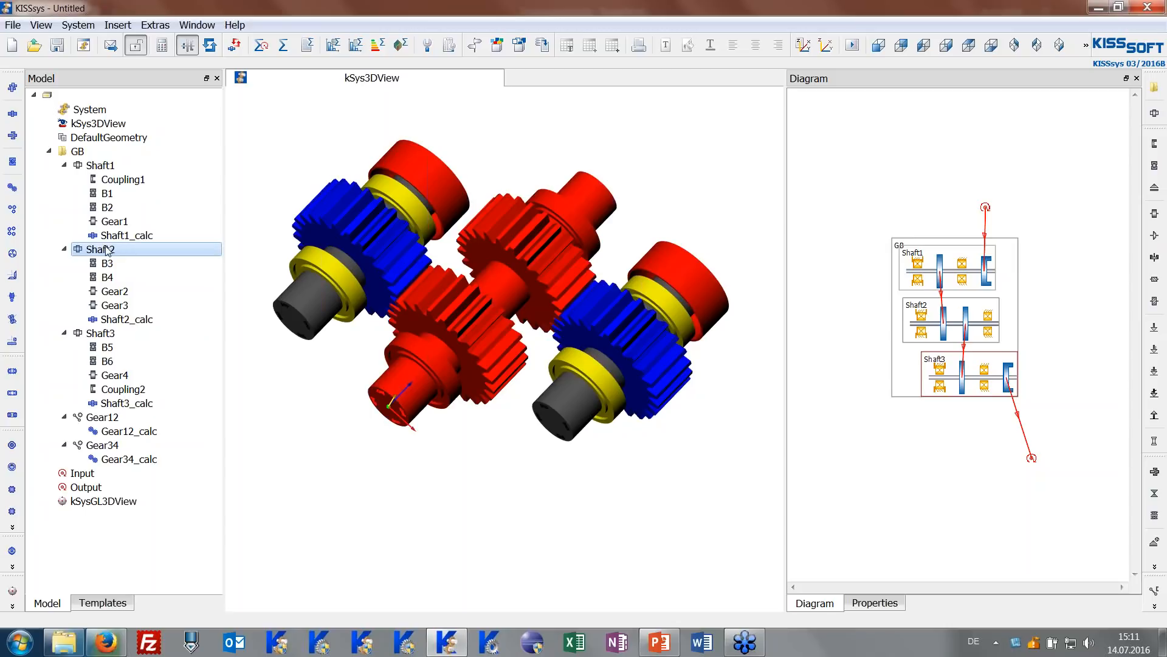
right_click(107, 251)
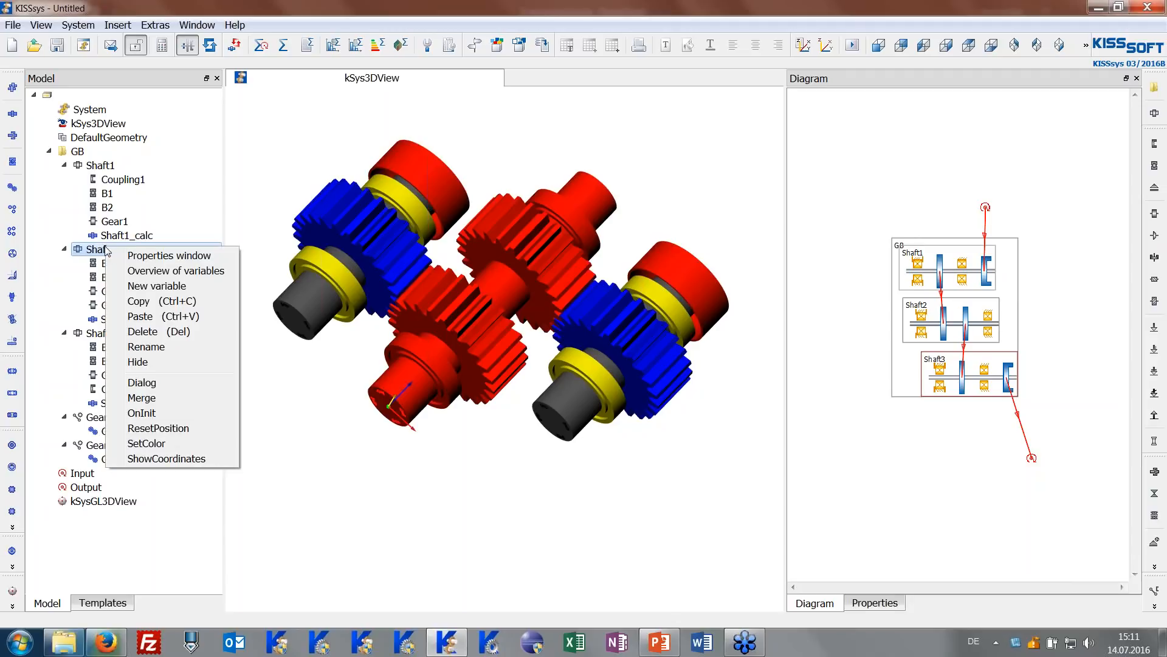
click(170, 391)
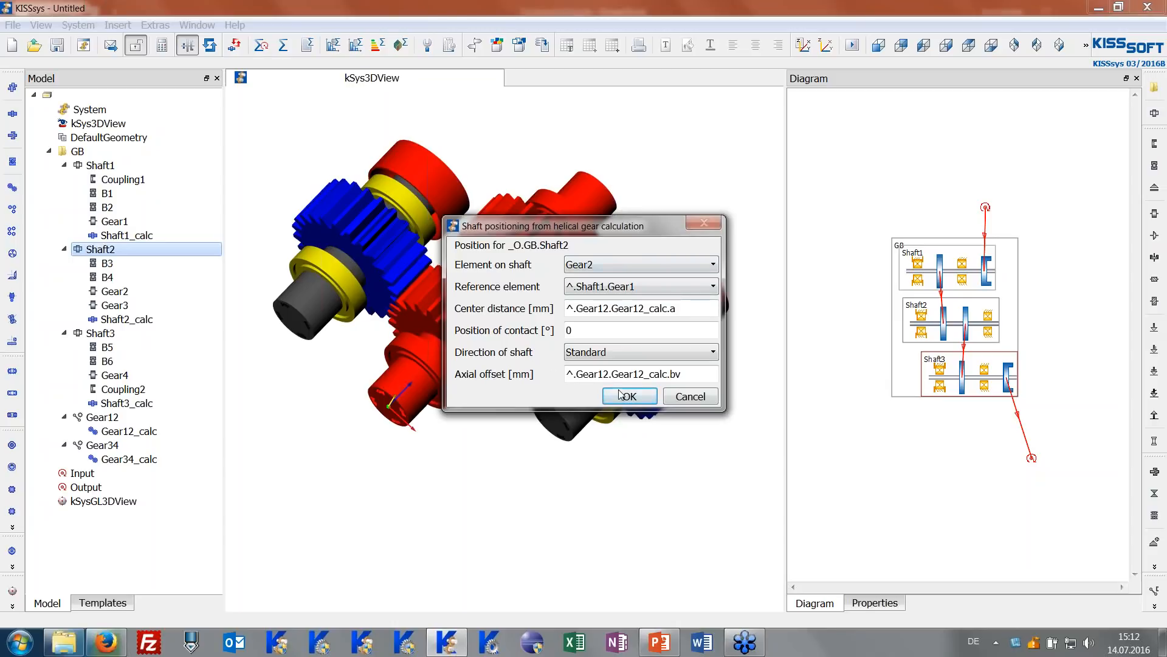
click(689, 397)
Reset the position of Shaft2 and define it by Own input.
right_click(132, 252)
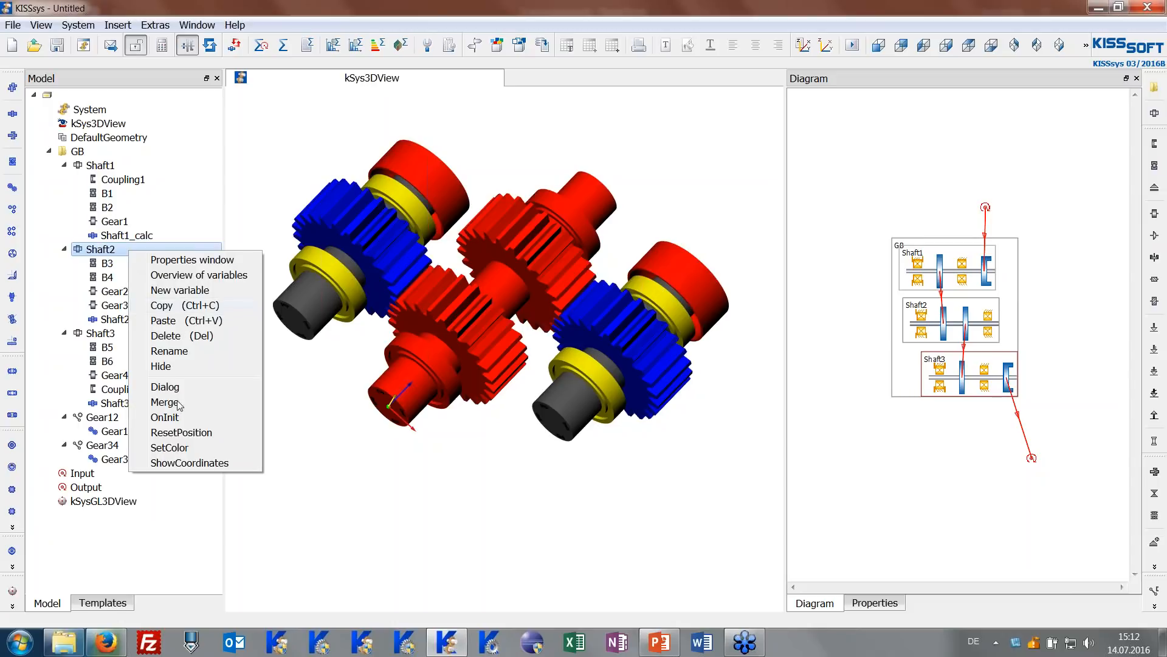
click(183, 434)
click(563, 324)
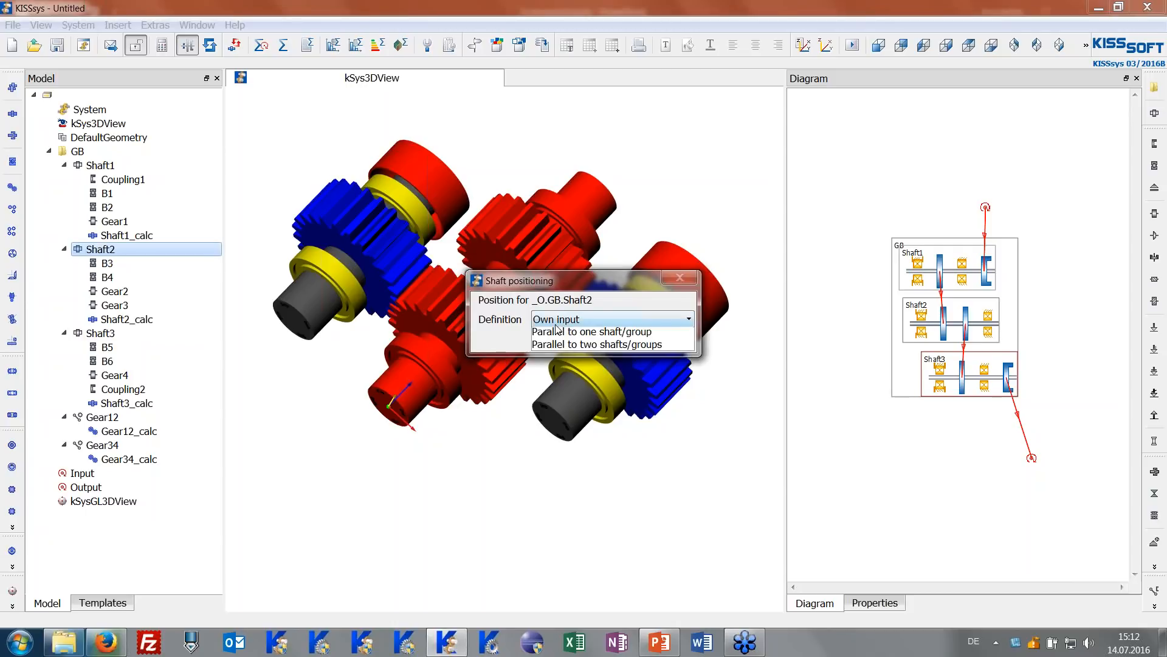
click(559, 335)
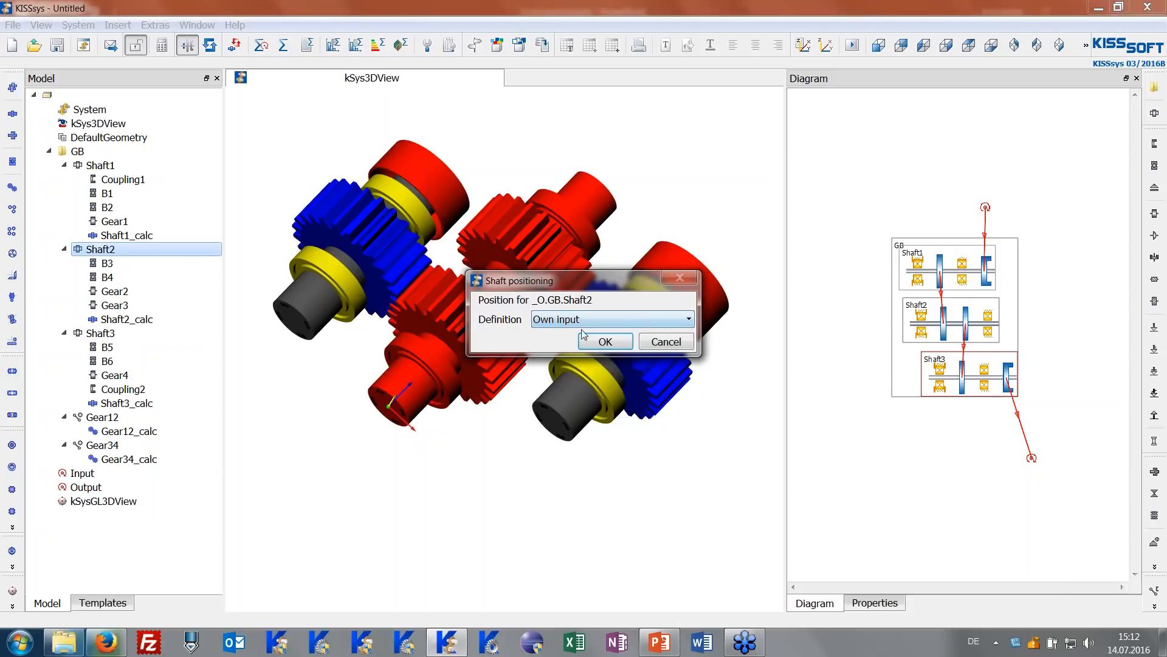
click(601, 342)
Display the properties of Shaft2 and widen the area showing its position coordinates and axis unit vectors.
right_click(148, 256)
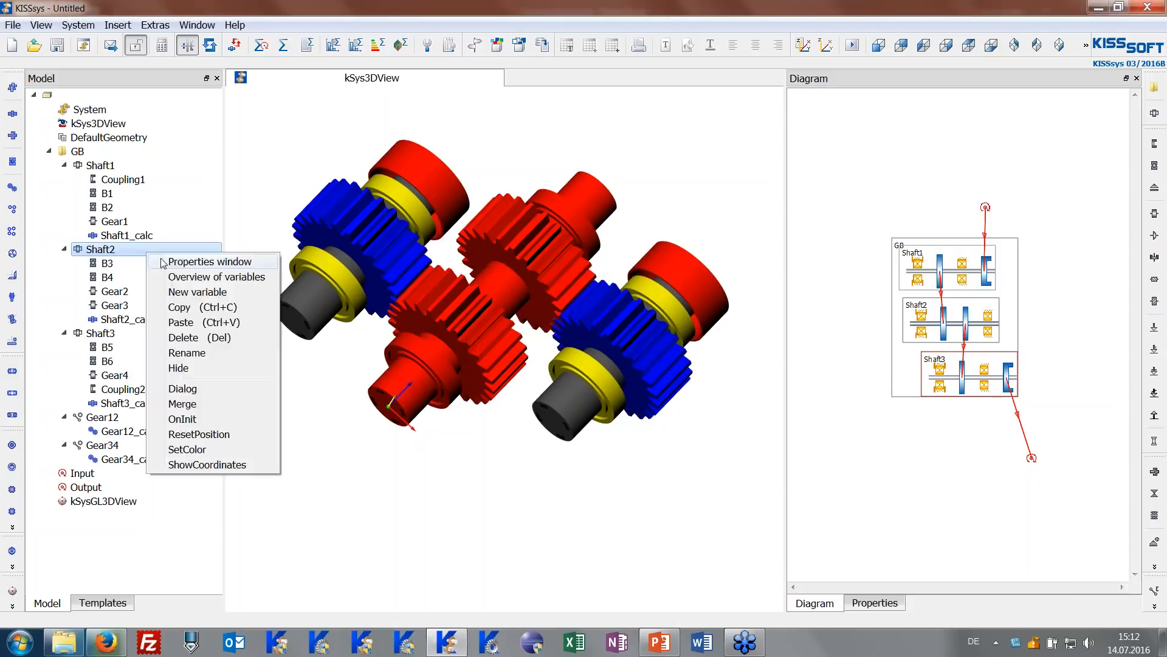
click(182, 262)
drag(788, 202, 649, 249)
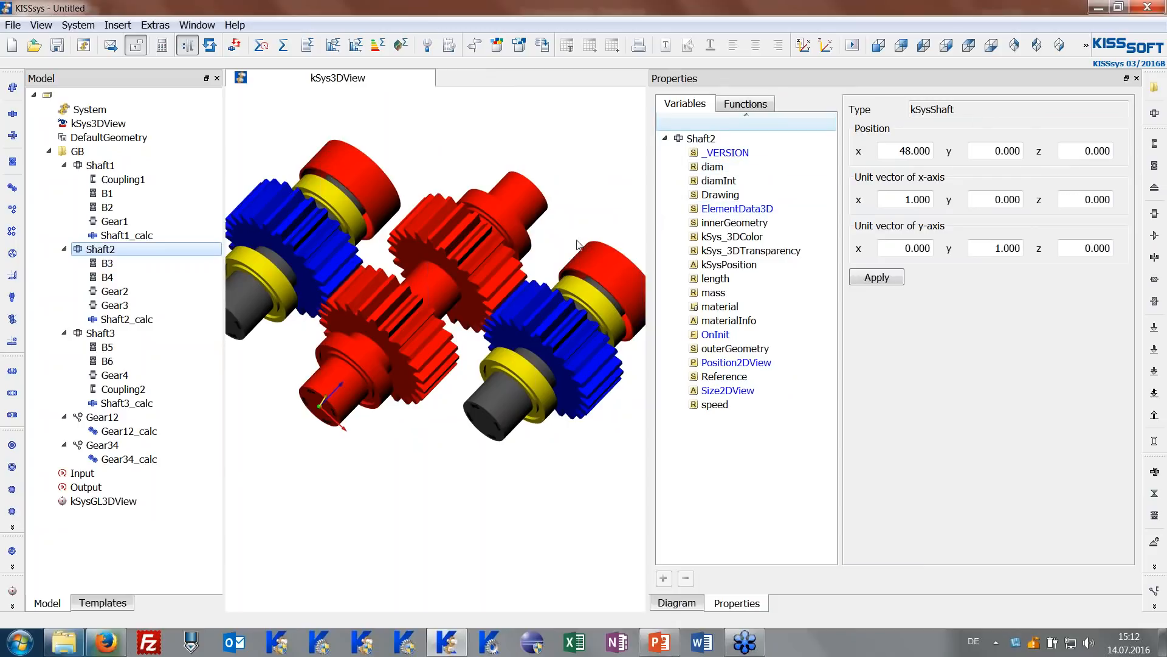
drag(649, 223, 726, 228)
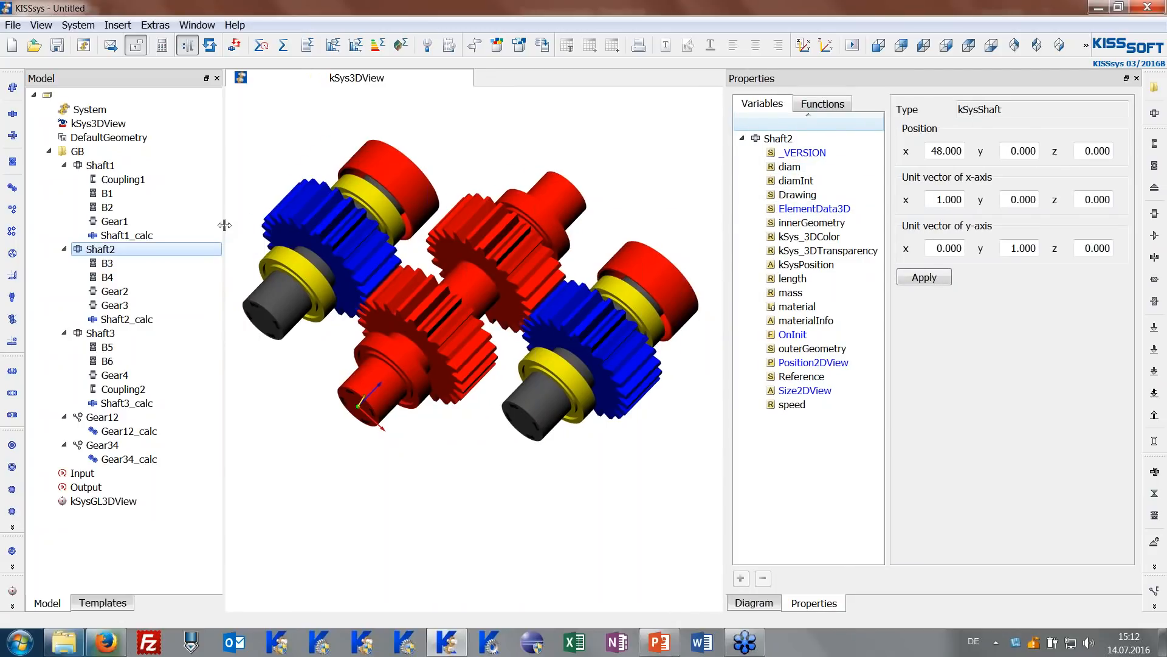
Reset Shaft2's position to follow Gear12_calc using formulas, with Gear2 referenced to Shaft1's Gear1, contact position 0° and Standard direction.
right_click(94, 254)
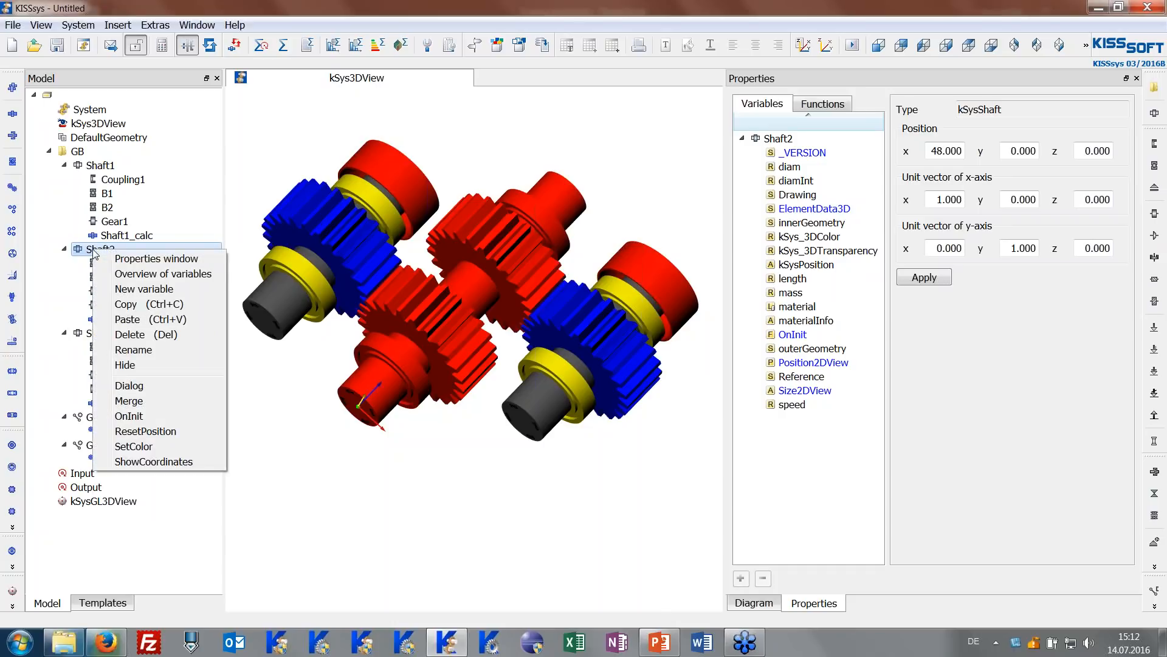
click(147, 431)
click(552, 321)
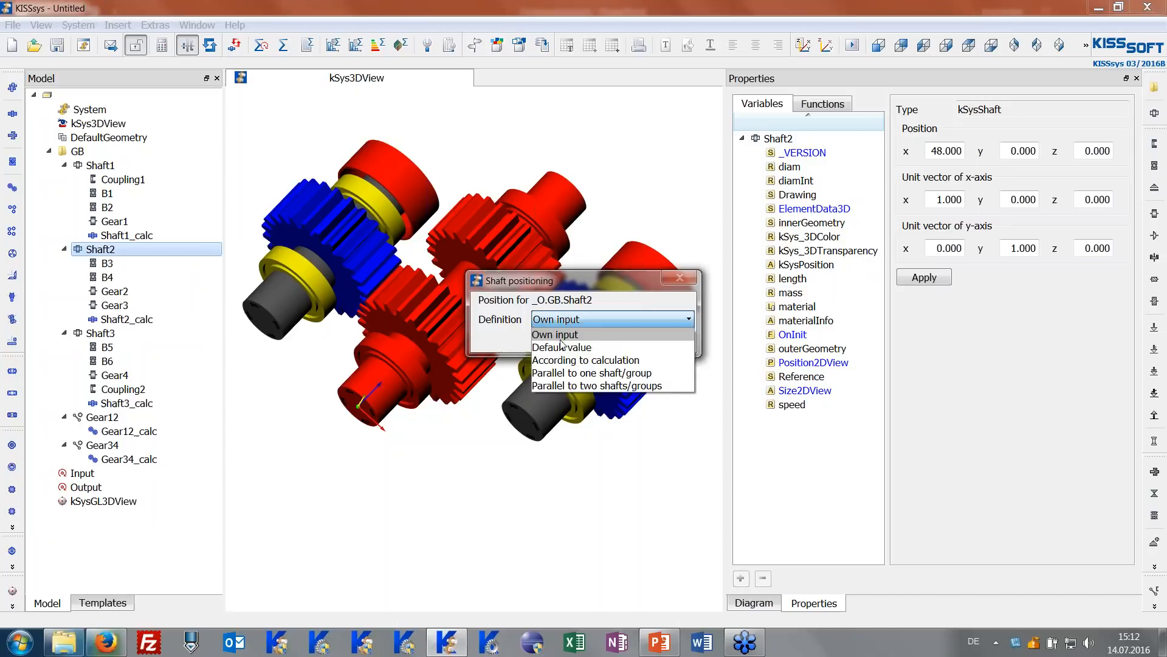
click(564, 361)
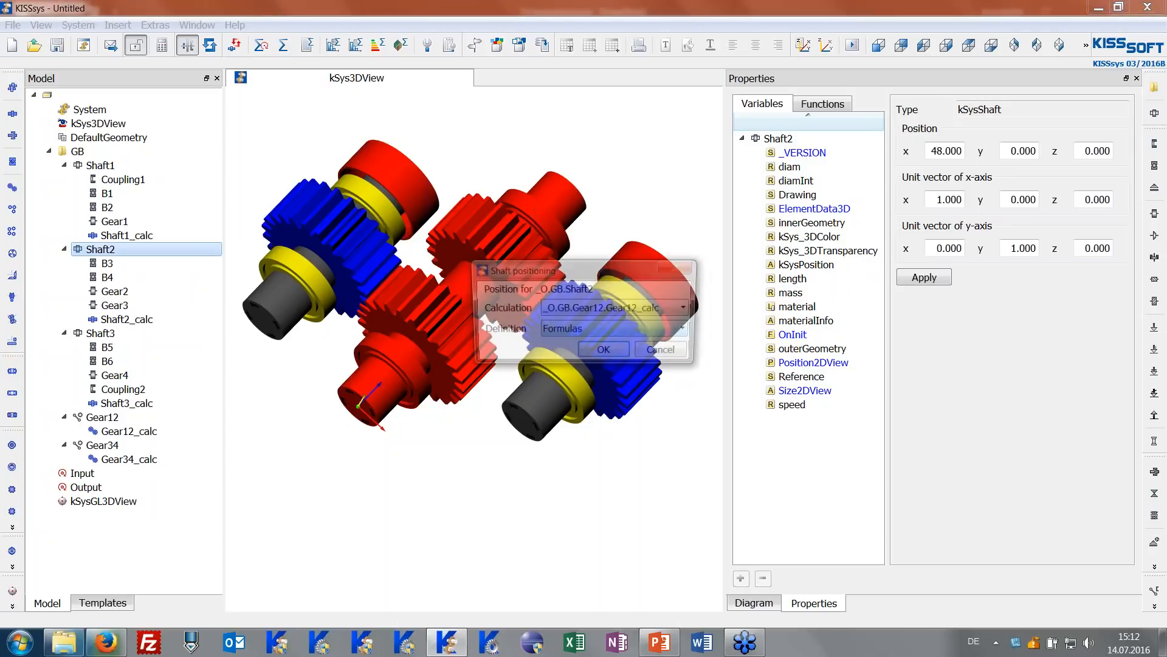
click(617, 313)
click(617, 320)
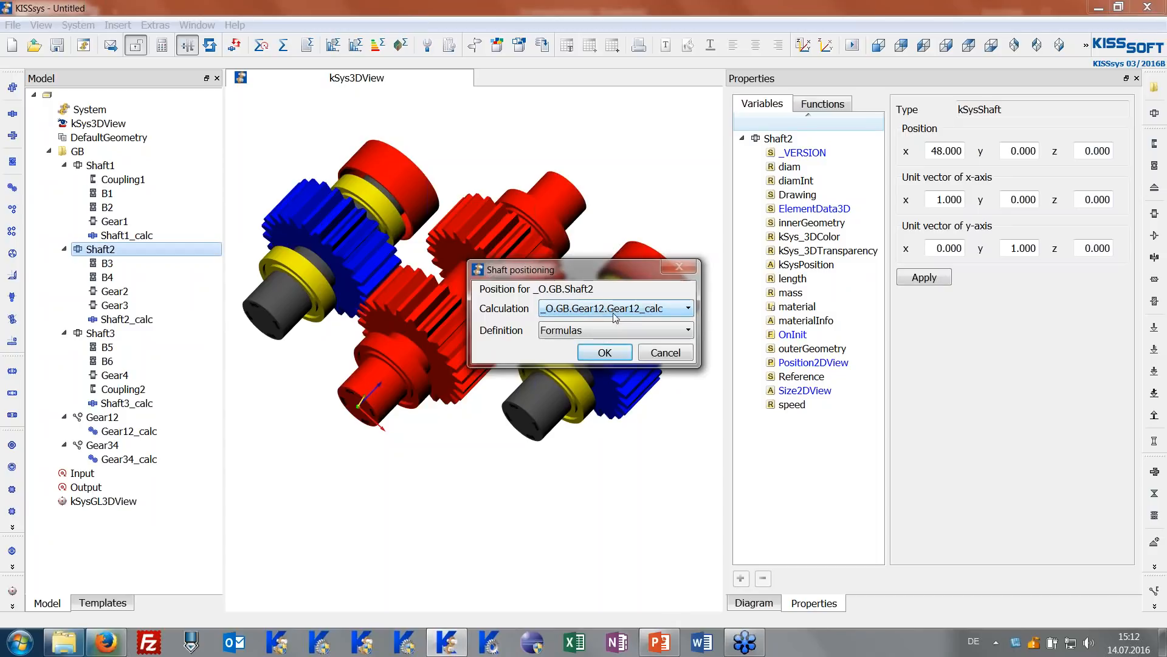
click(591, 355)
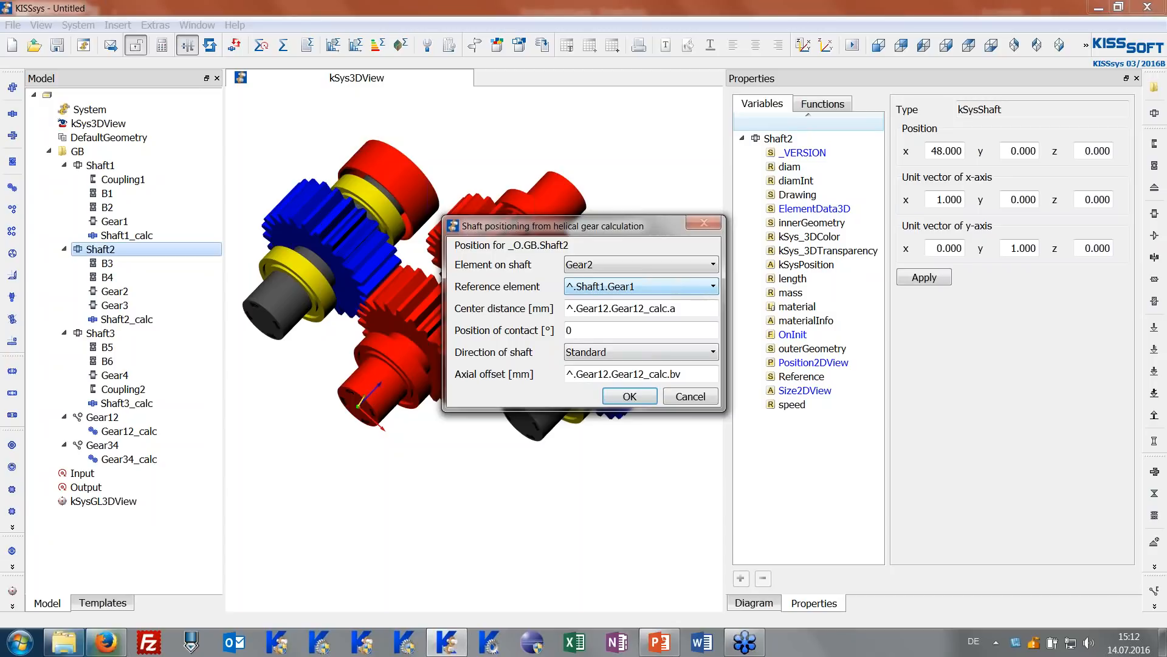
click(632, 397)
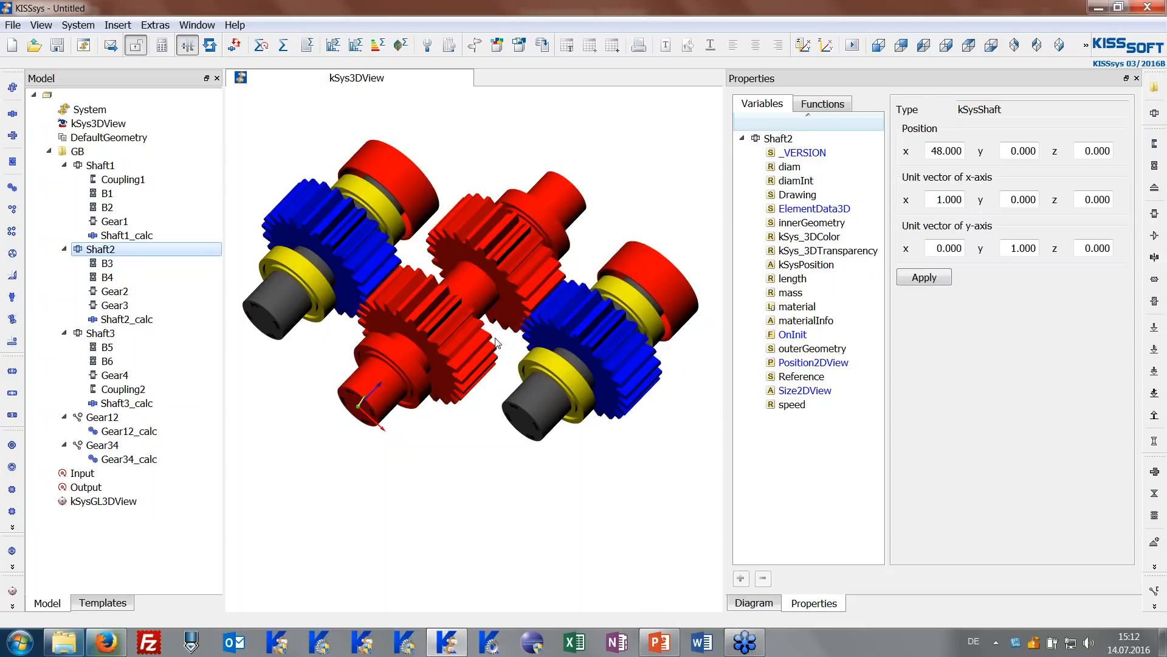
Set the direction of Shaft3 to Reversed in its positioning from the helical gear calculation.
click(145, 338)
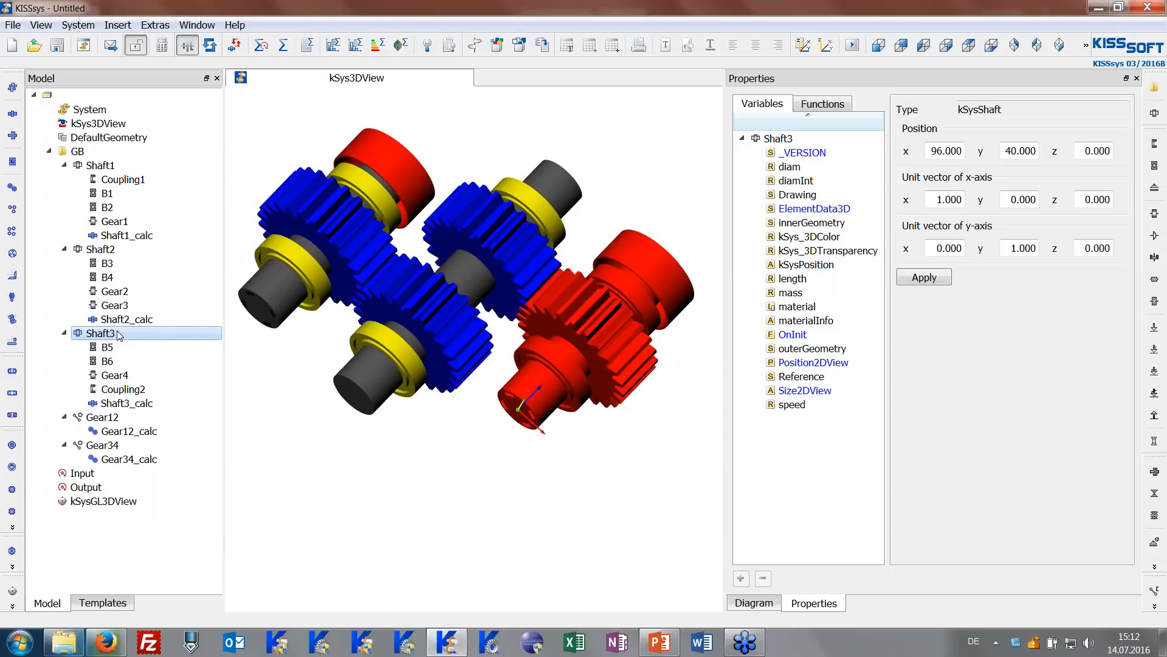
right_click(119, 334)
click(152, 466)
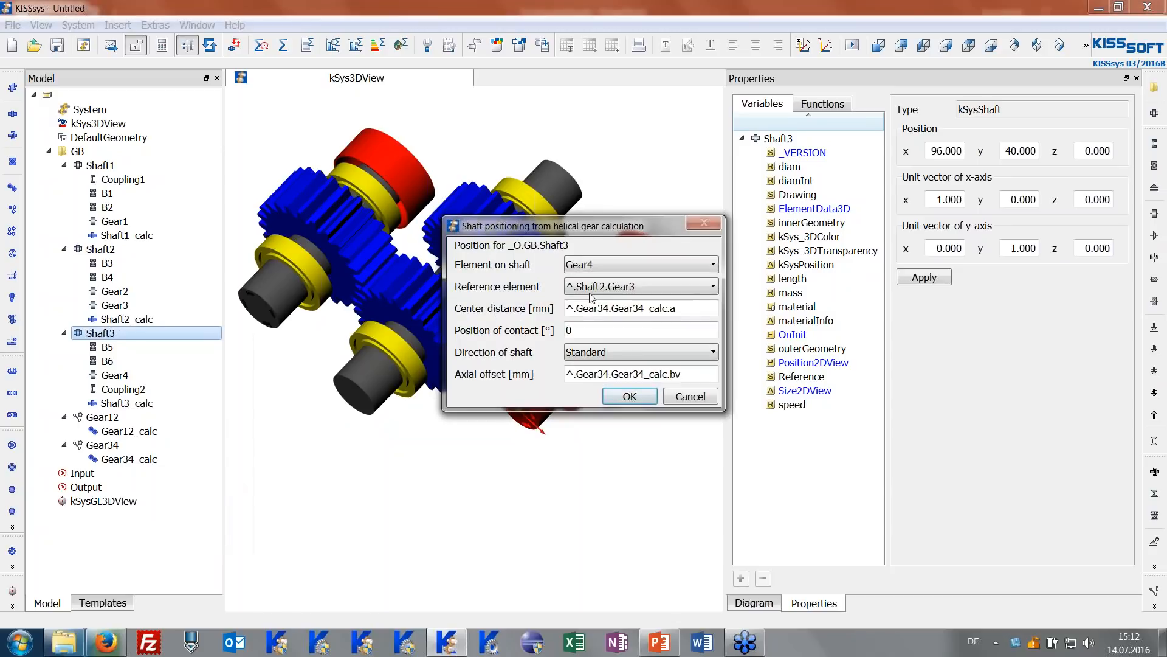
drag(548, 226, 776, 311)
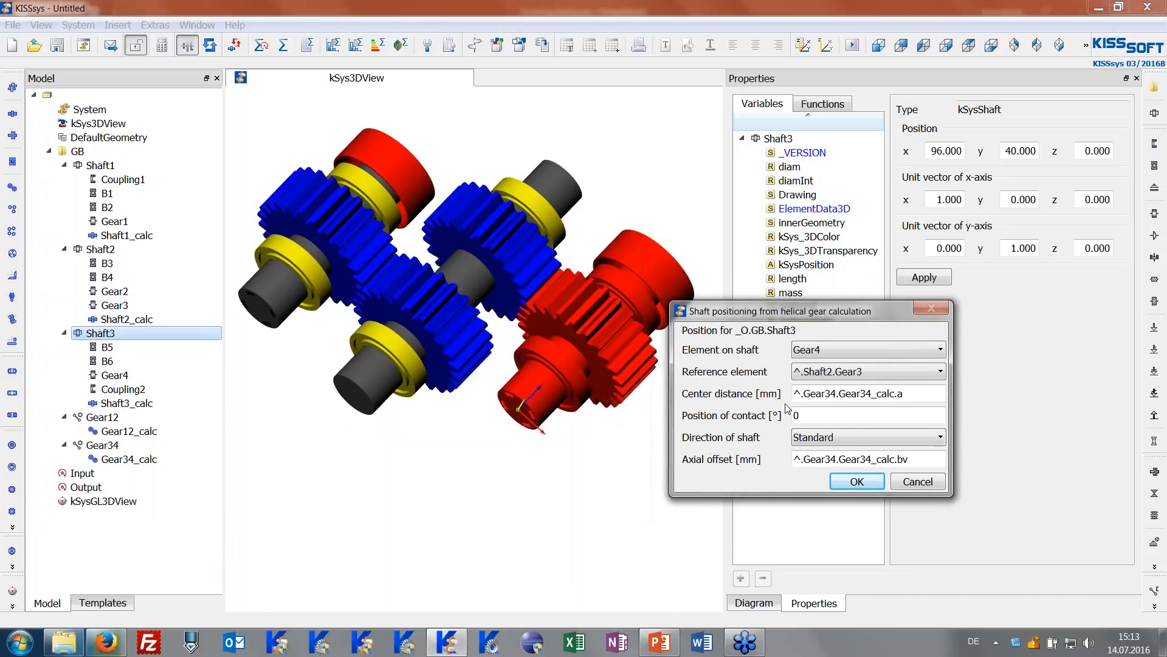
click(820, 438)
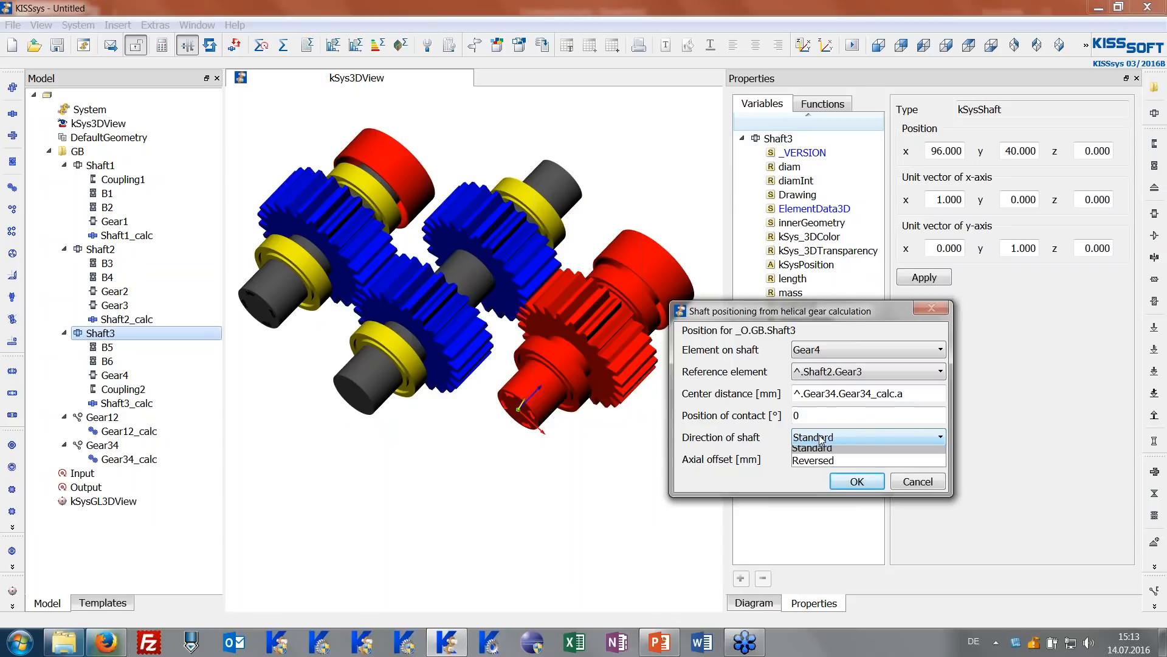
click(821, 460)
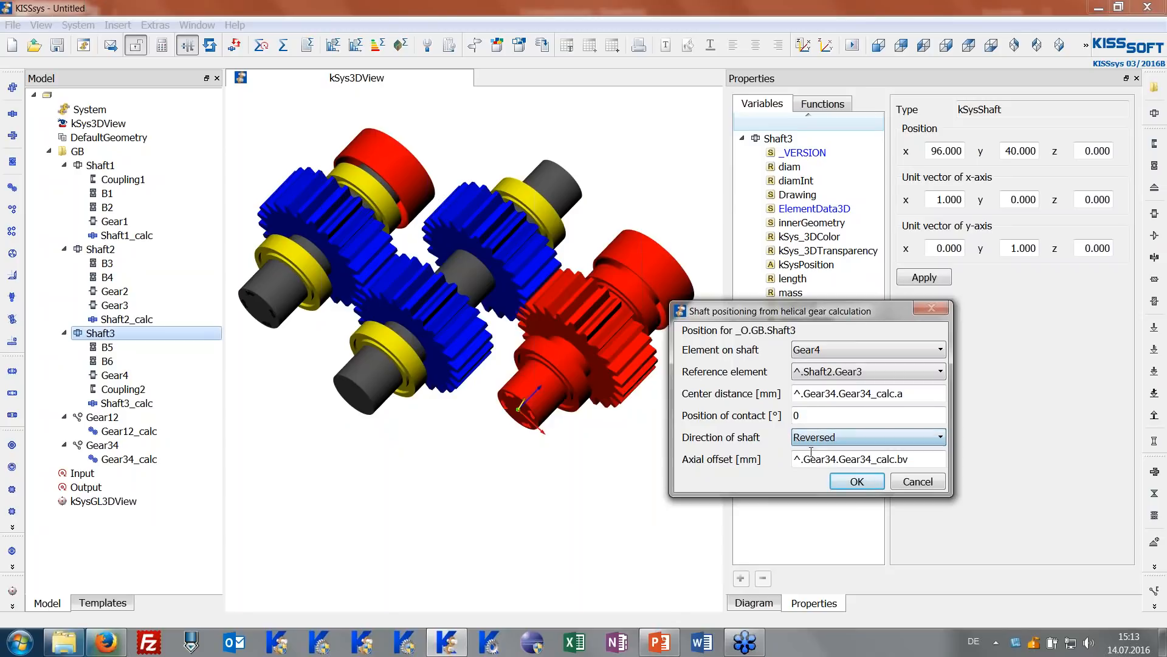
click(856, 481)
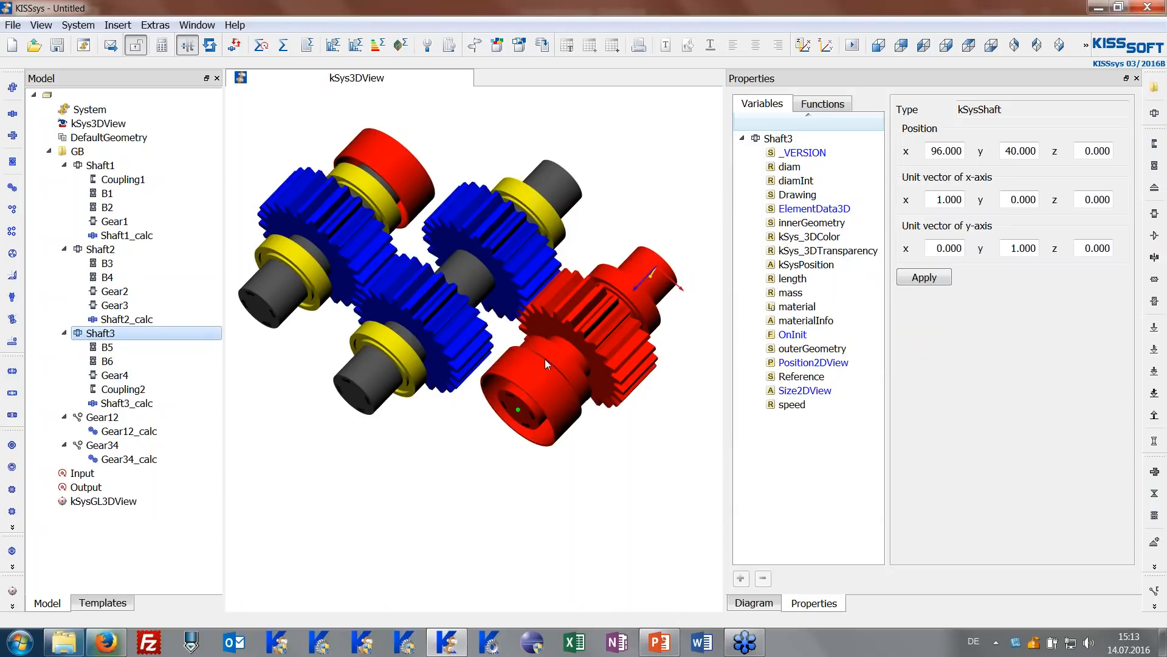
Select the GB group and Gear12_calc in turn, and bring the gearbox diagram back in place of the object properties.
middle_drag(722, 427, 504, 383)
middle_drag(297, 254, 448, 371)
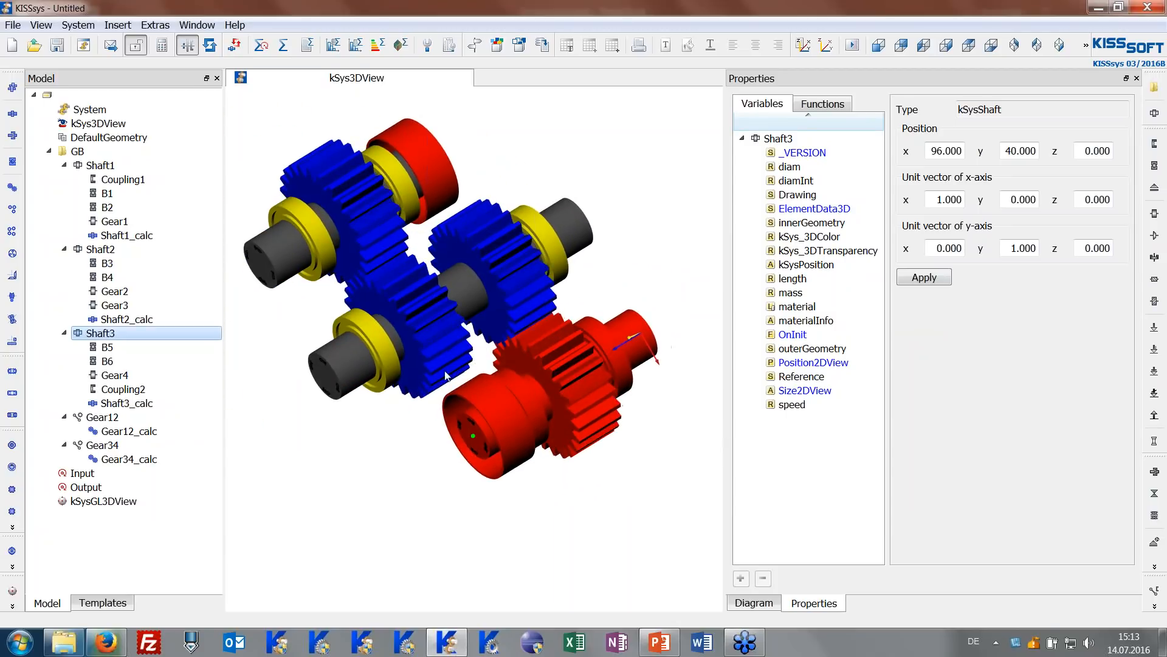
click(130, 153)
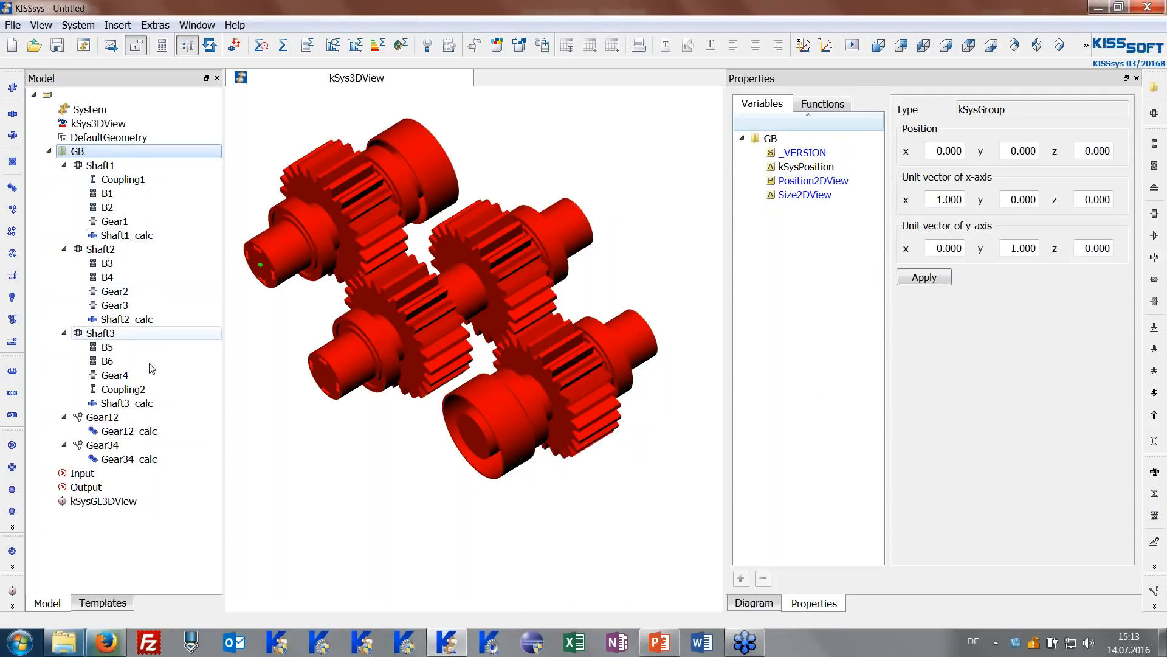
click(139, 433)
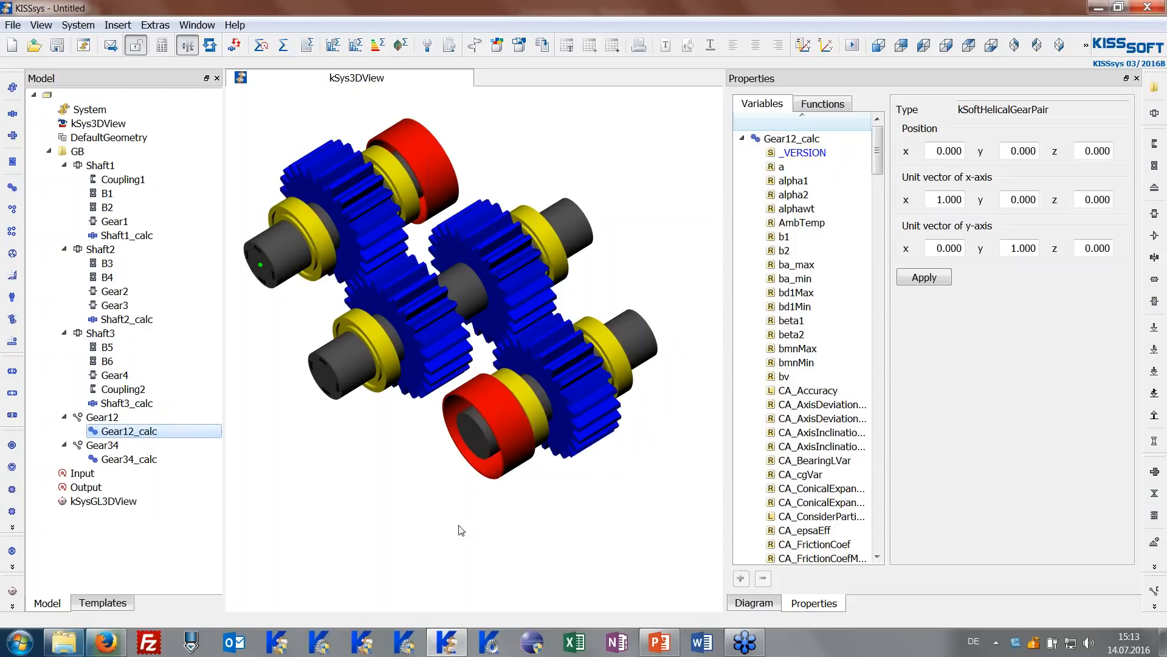
click(734, 607)
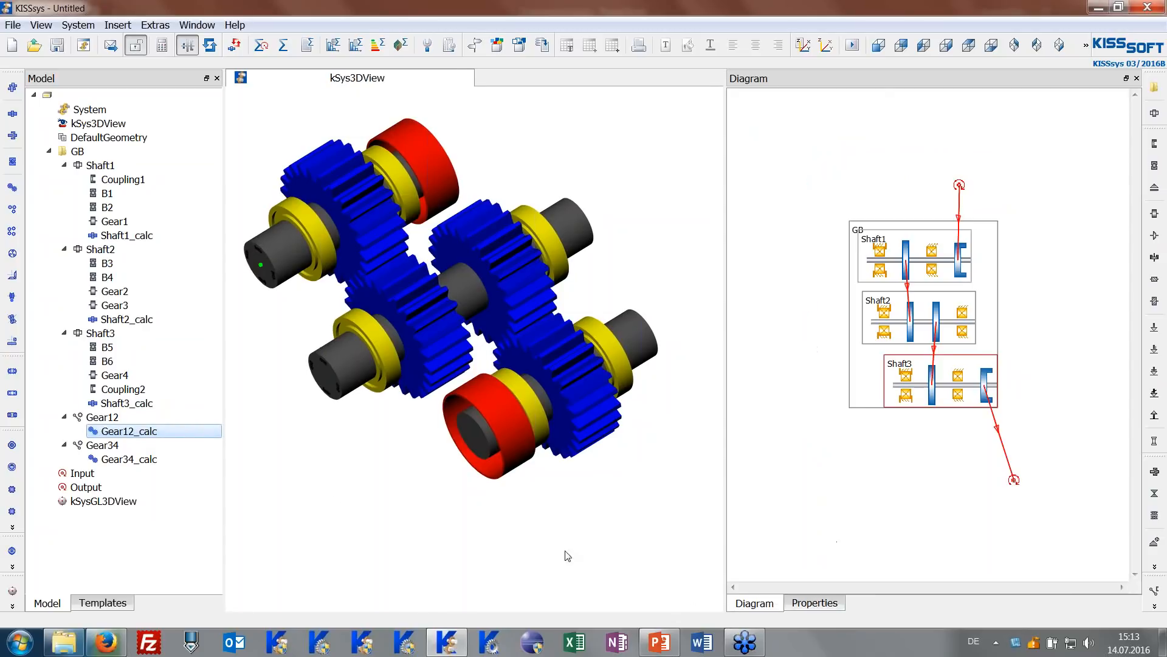
Rough-size the Gear12_calc gear pair with a ratio per stage of 4.
right_click(107, 431)
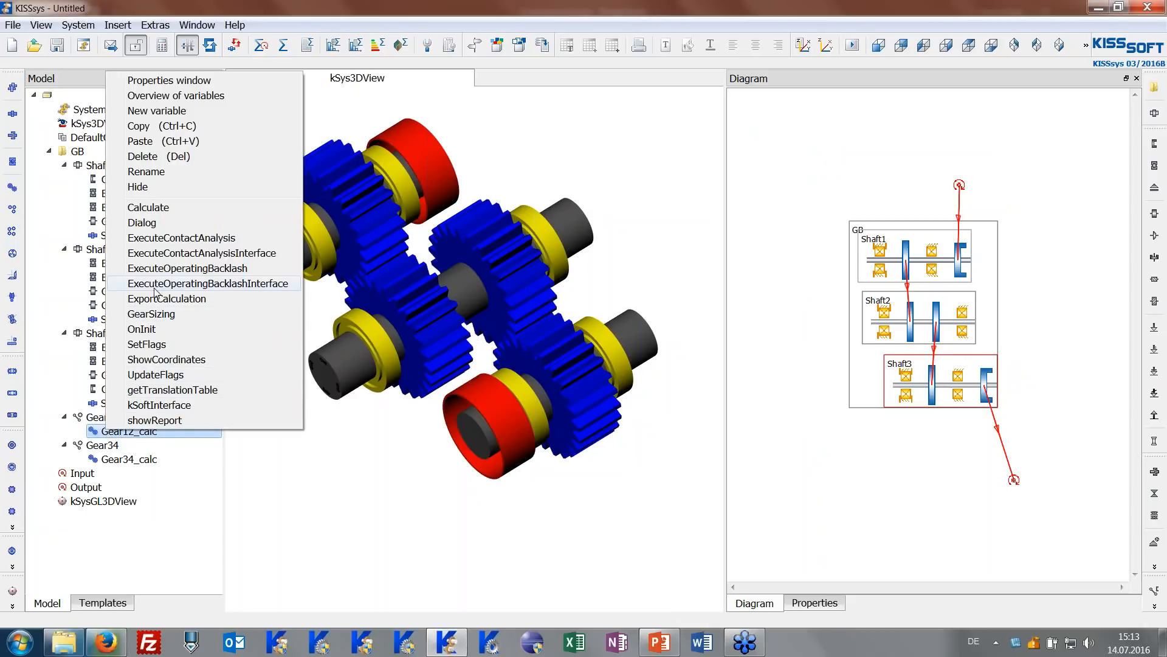
click(152, 314)
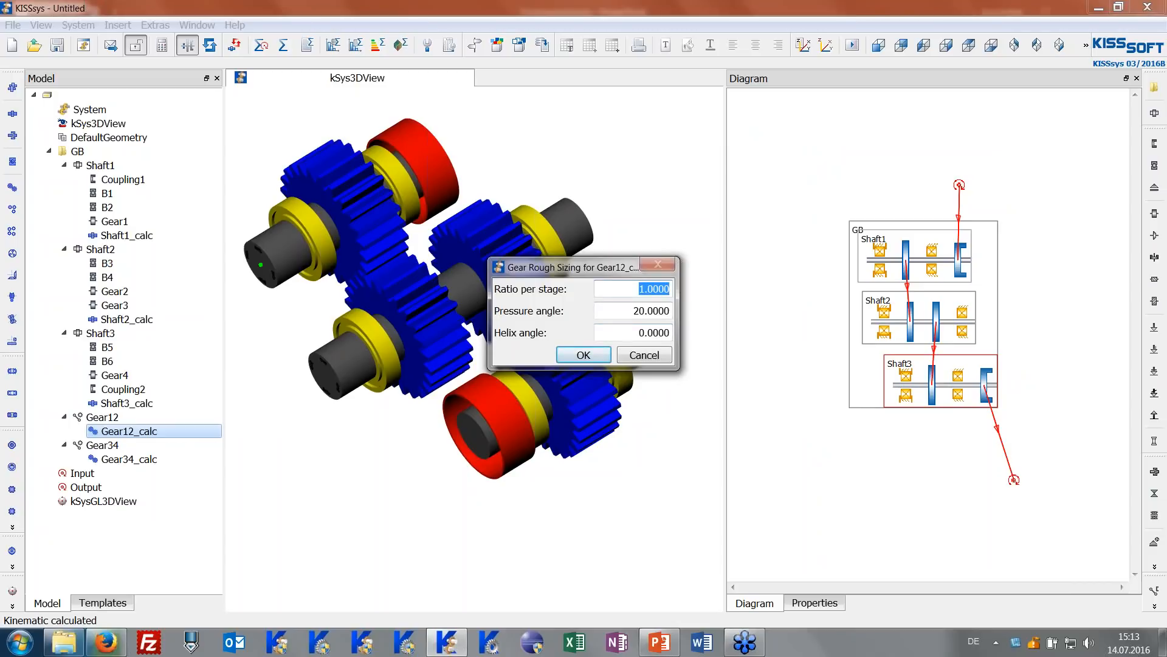
text(4)
drag(633, 311, 670, 332)
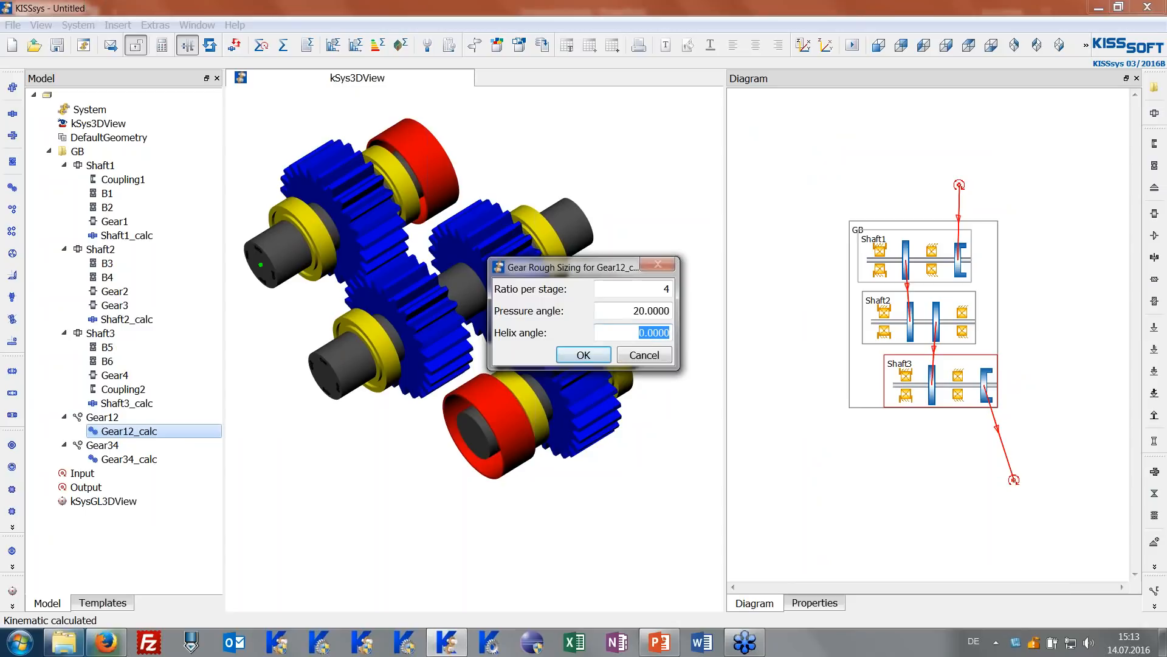
click(583, 354)
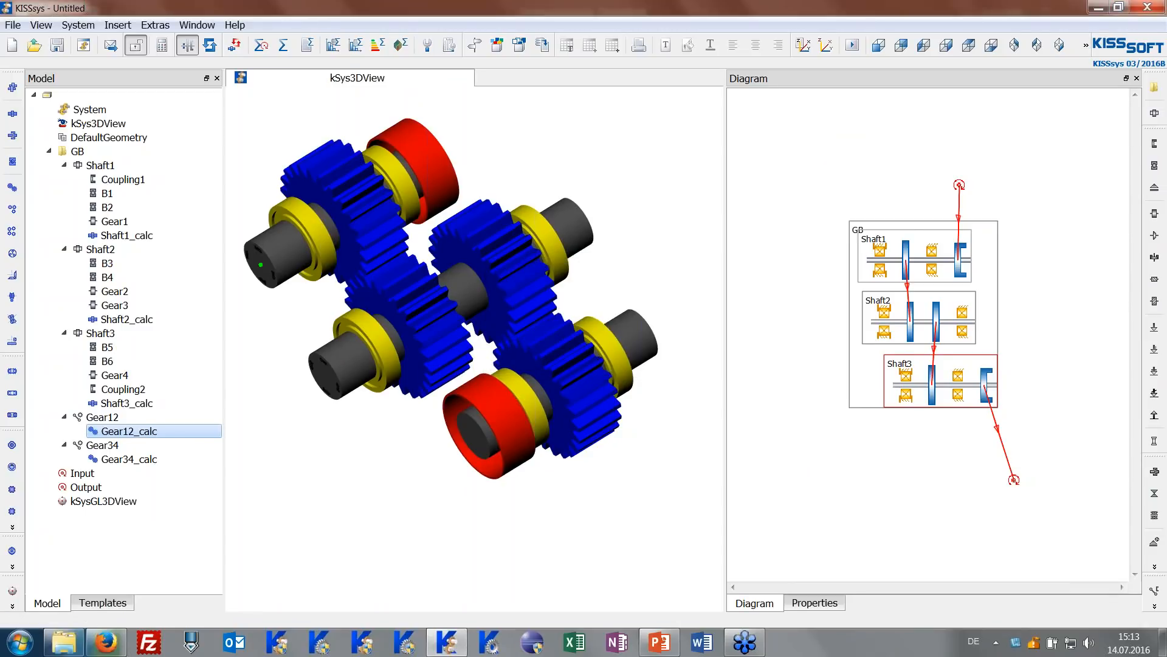
mouse_move(457, 255)
mouse_down()
mouse_move(443, 236)
mouse_move(423, 242)
mouse_move(458, 263)
mouse_move(429, 274)
mouse_move(457, 276)
mouse_up()
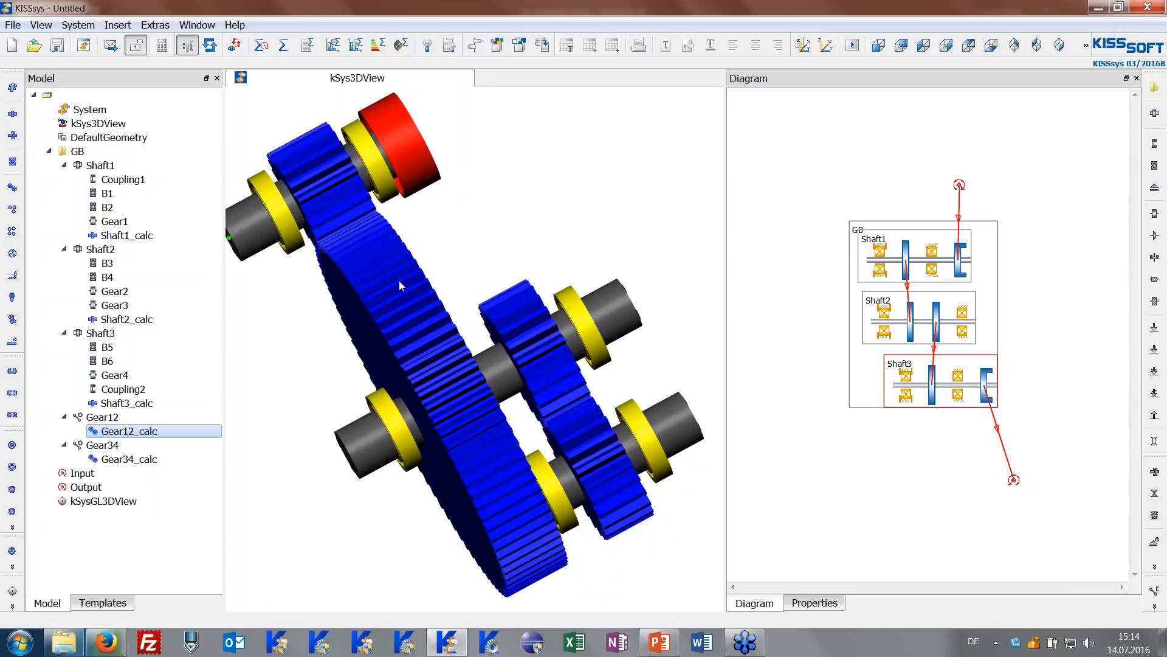
middle_drag(408, 290, 399, 280)
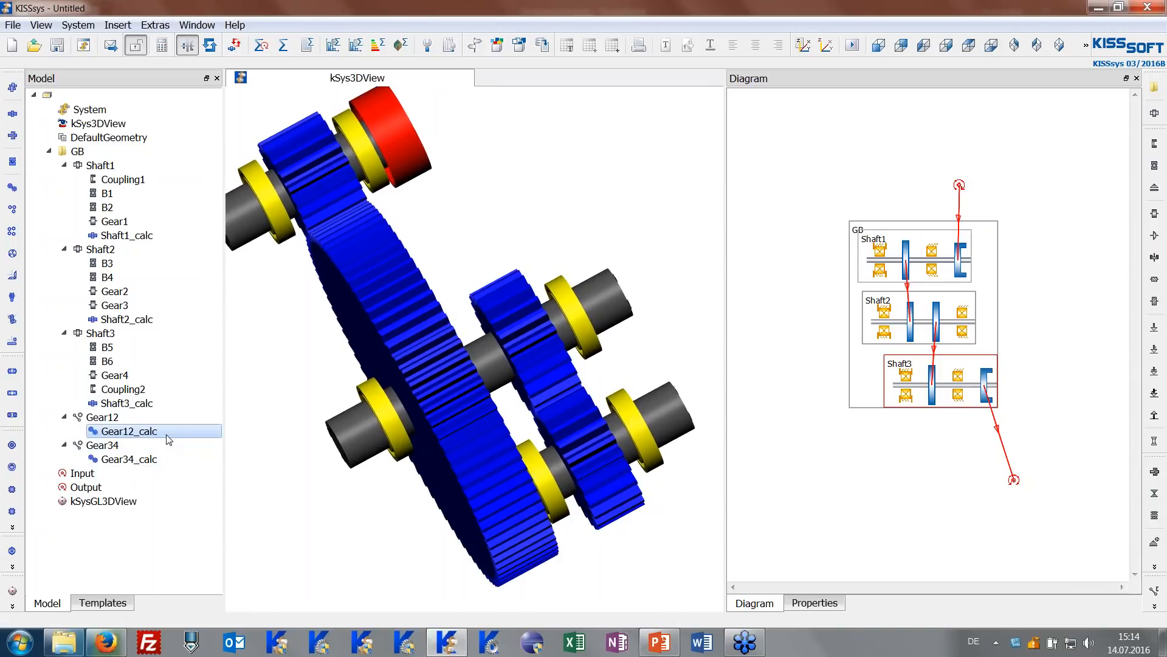
Rough-size the Gear34_calc gear pair with a ratio per stage of 3.
right_click(143, 461)
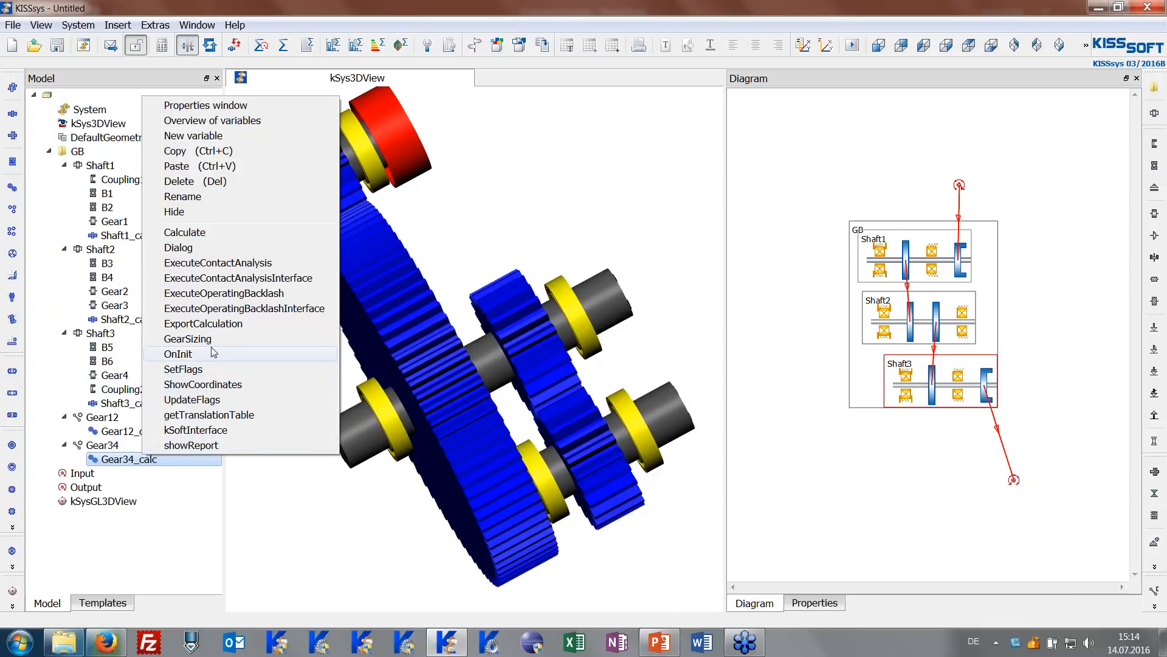
click(210, 341)
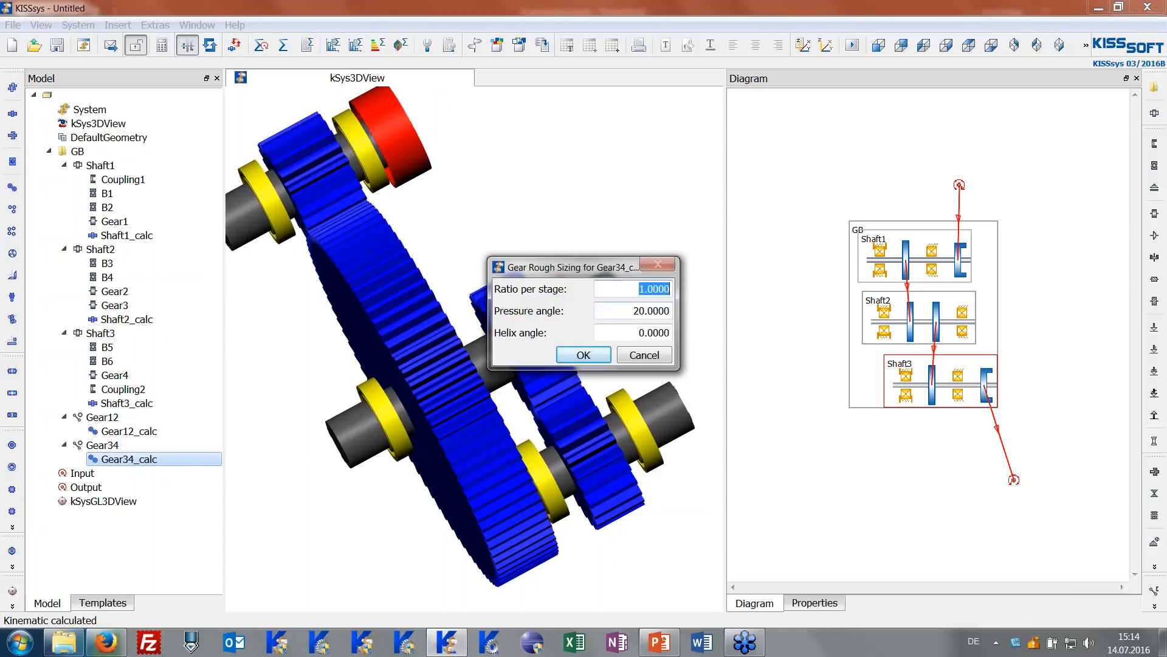
text(3)
click(594, 357)
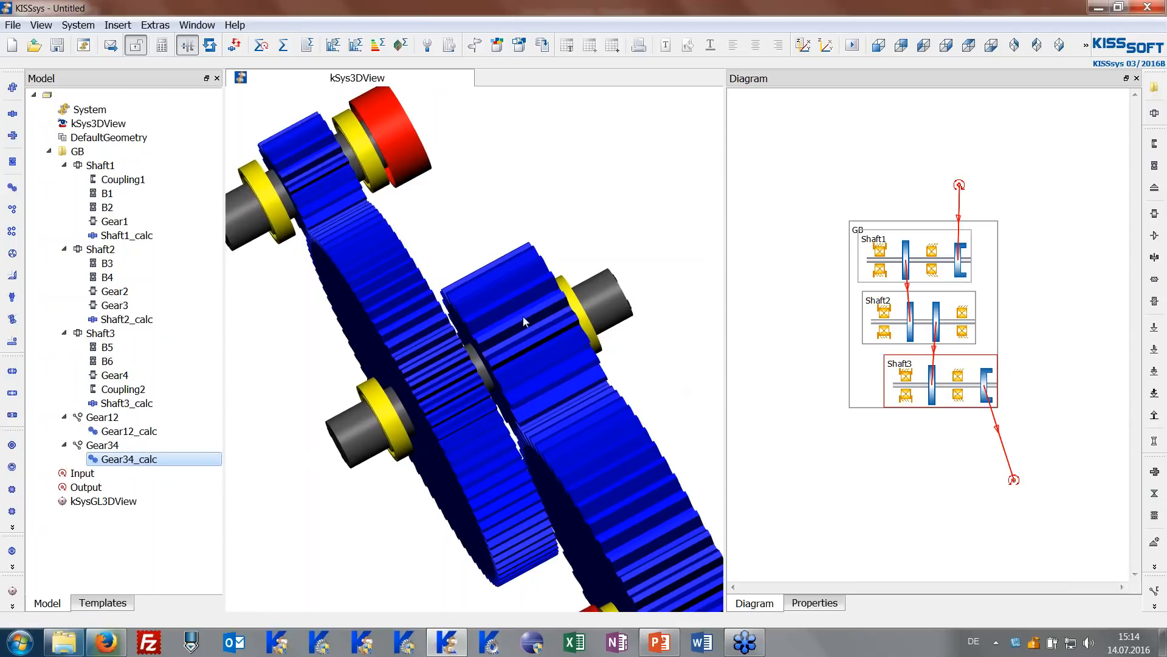
scroll(521, 312, down, 5)
drag(485, 247, 477, 275)
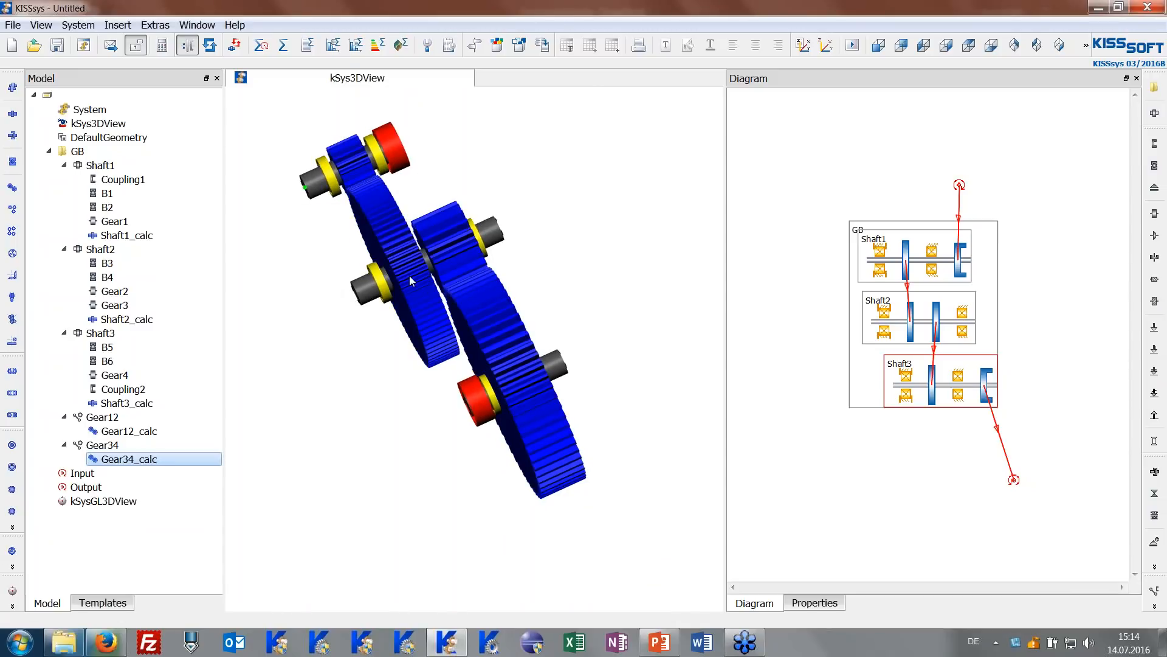
drag(411, 279, 450, 277)
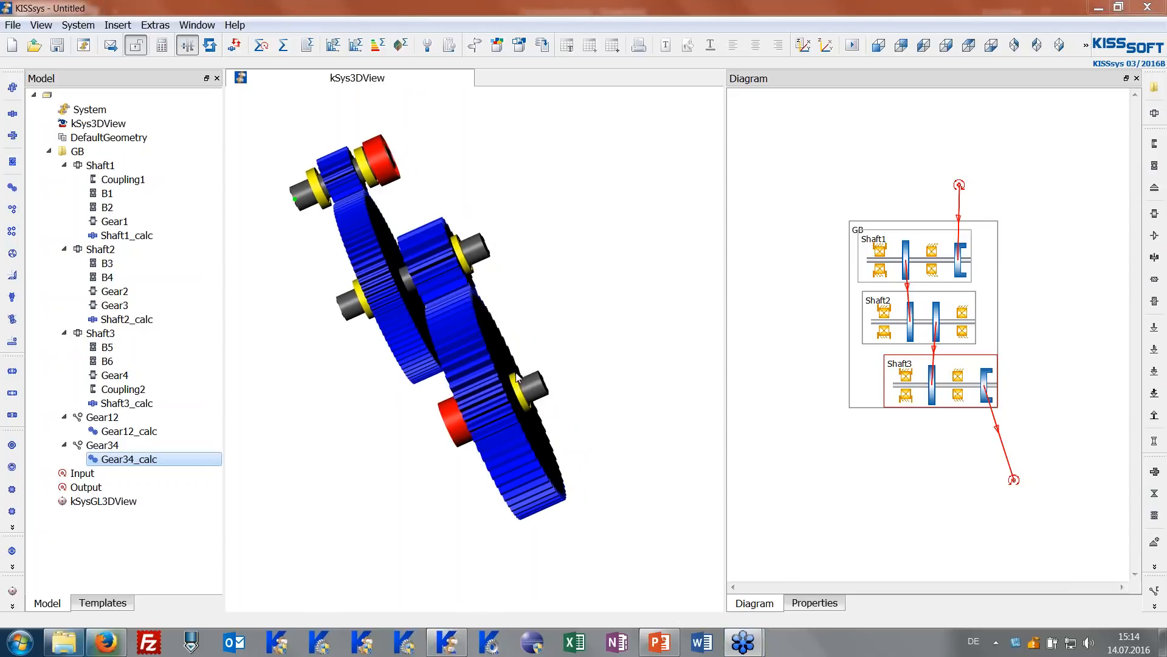
drag(426, 292, 458, 279)
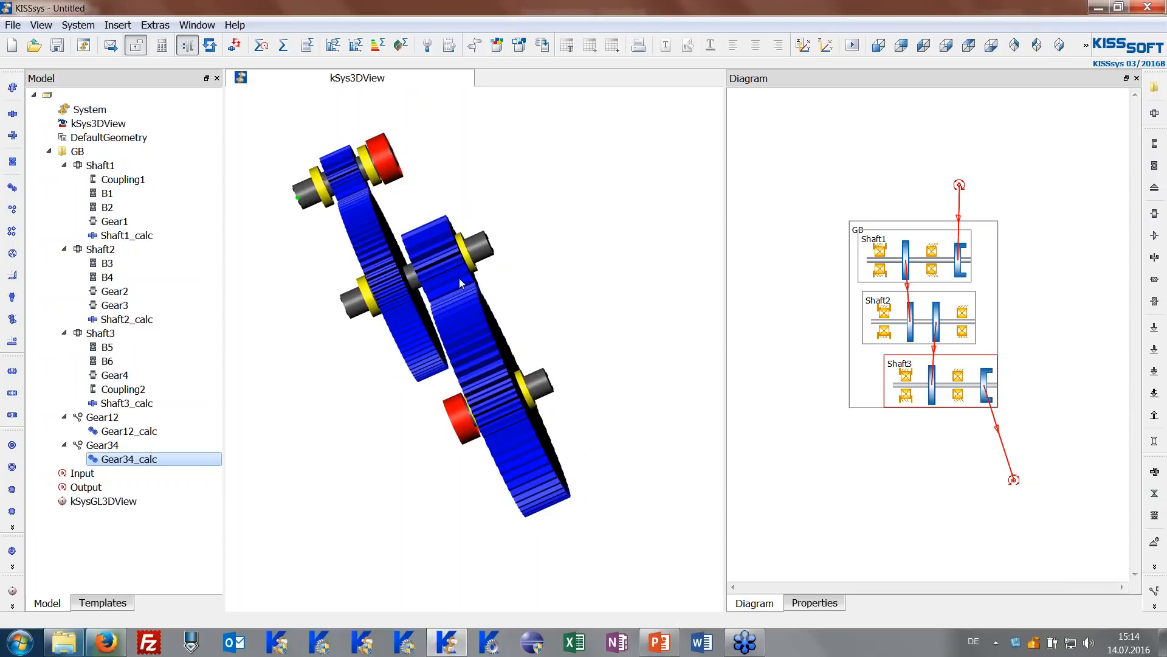
drag(459, 279, 488, 267)
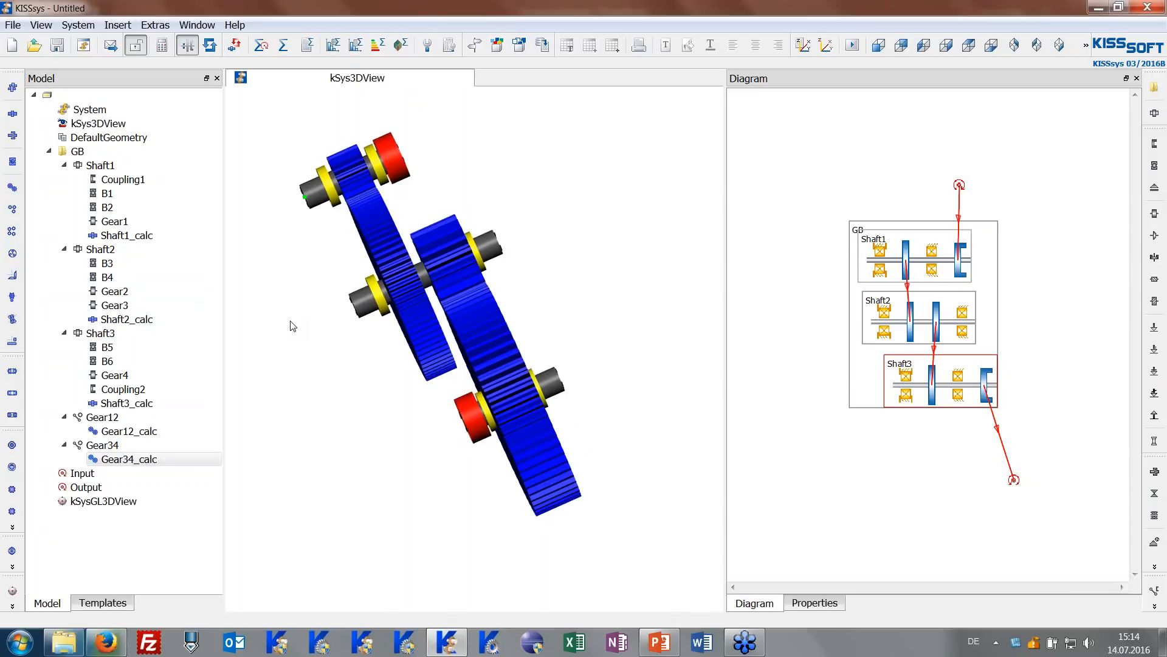
In the Shaft2_calc shaft editor, move bearing B3 outward toward the shaft's left end and Gear2 to about y = 33 mm.
click(148, 319)
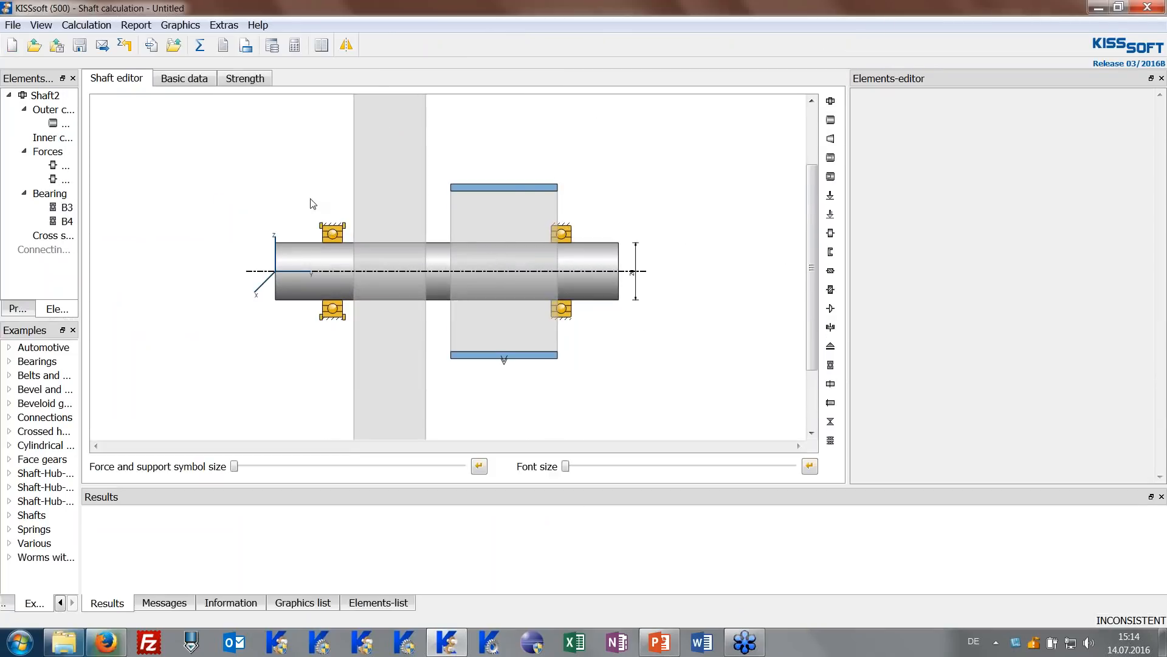
right_click(311, 199)
click(347, 252)
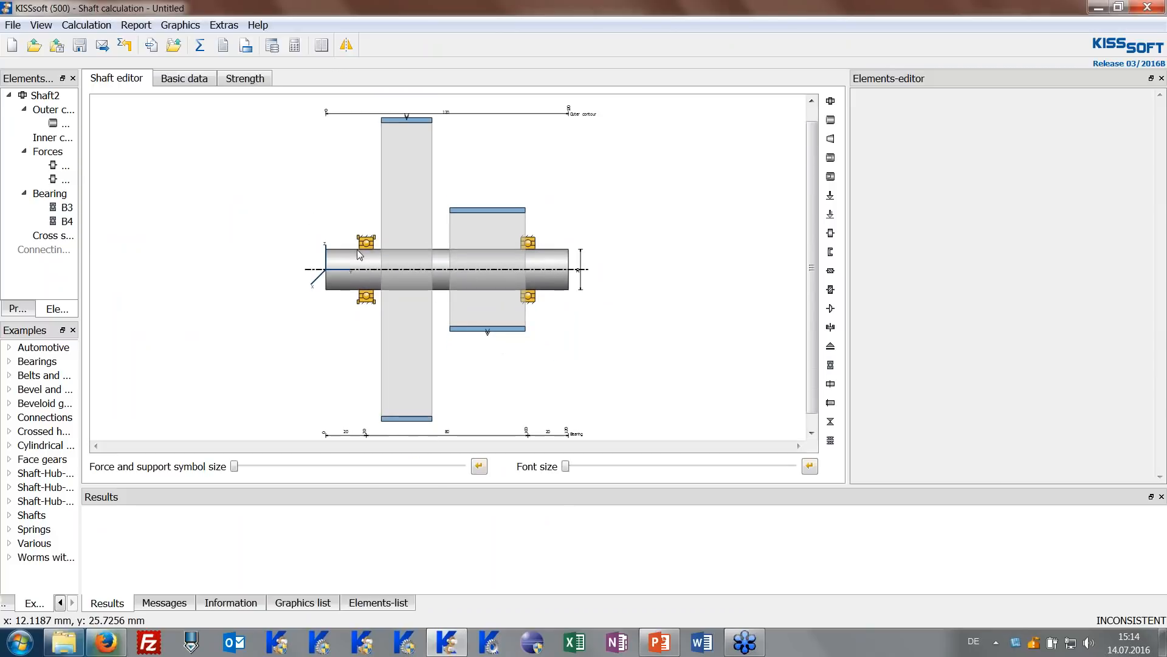
drag(365, 245, 342, 243)
drag(411, 120, 396, 120)
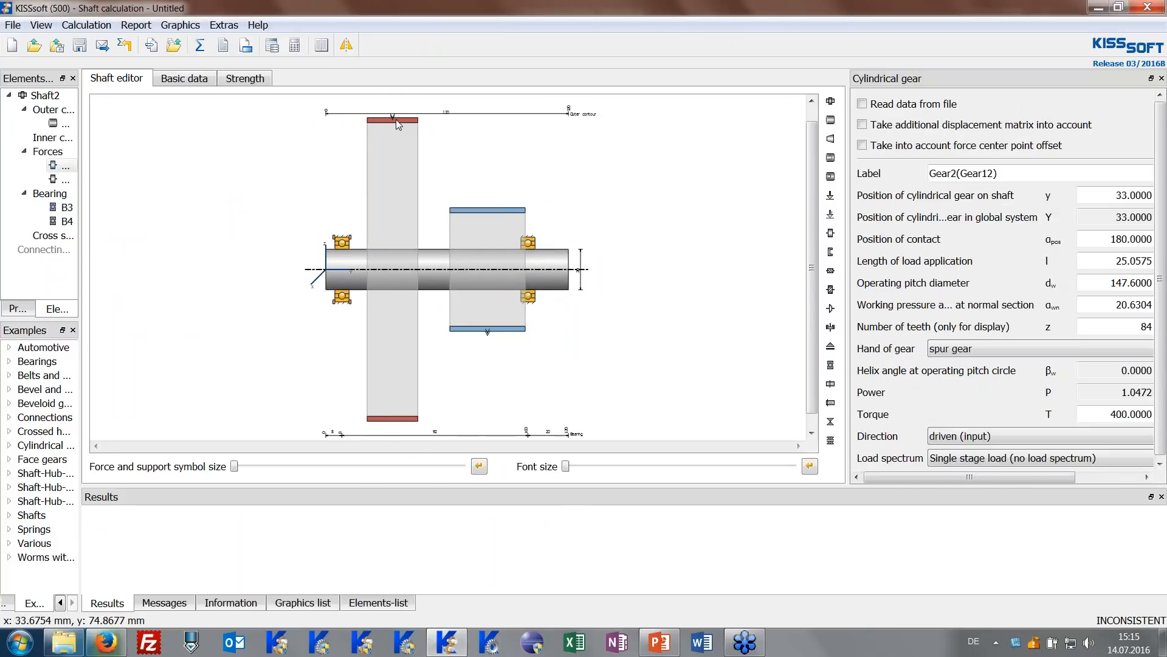
Move bearing B4 outward toward Shaft2's right end and Gear3 to about y = 81 mm, and update the 3D model with the new positions.
click(536, 245)
drag(537, 245, 557, 248)
drag(479, 209, 490, 211)
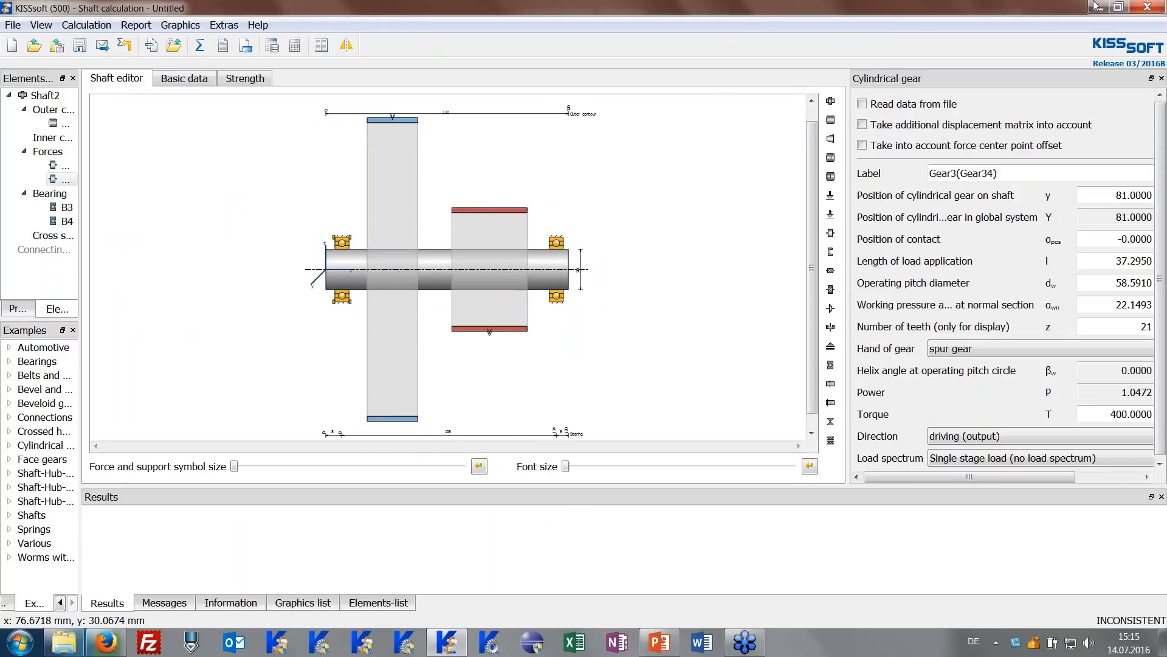
click(1147, 7)
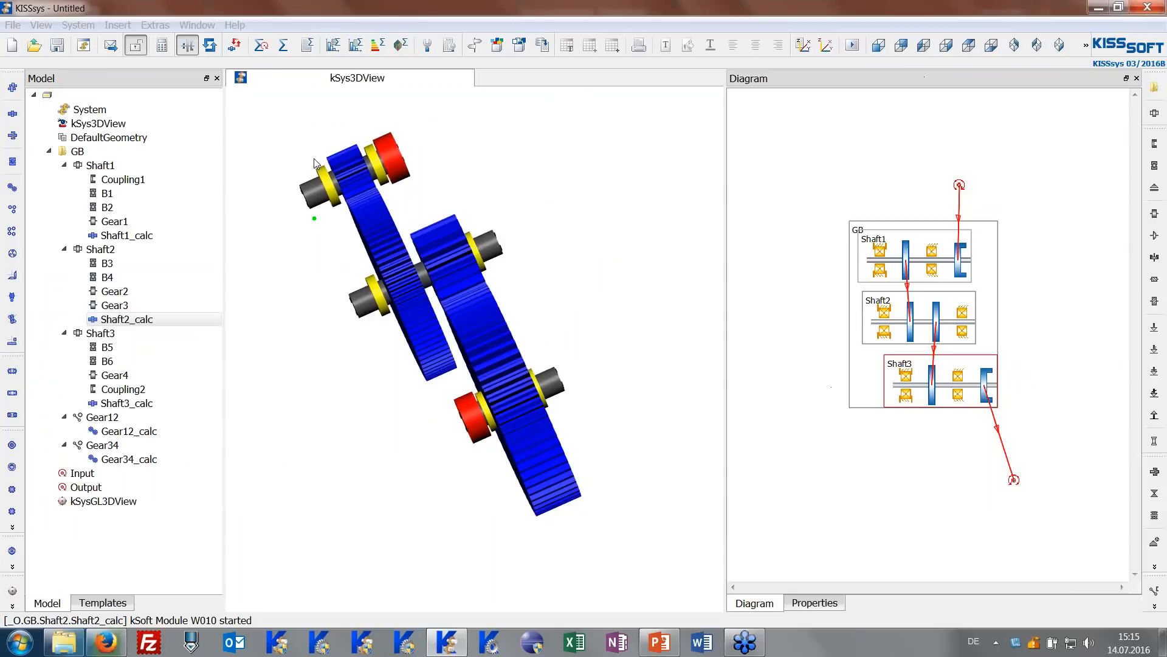
click(209, 44)
drag(441, 306, 442, 357)
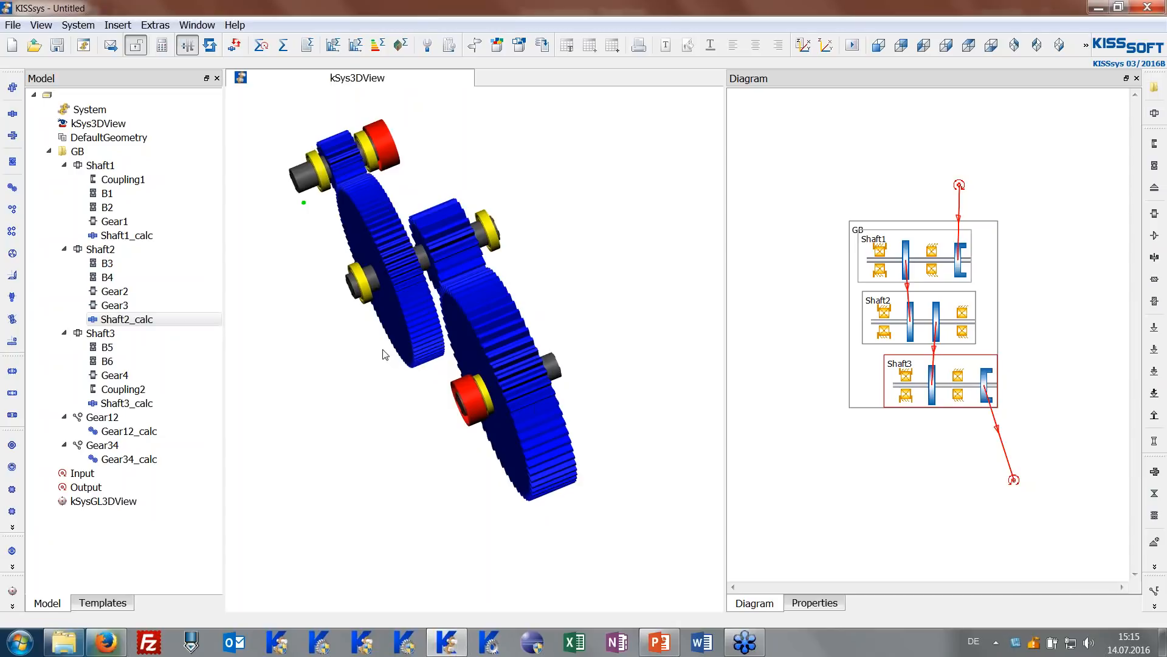
Run shaft sizing and bearing selection for Shaft1_calc with 20000 h required life, own bearing definitions and the shaft adapted to the bearings.
click(121, 236)
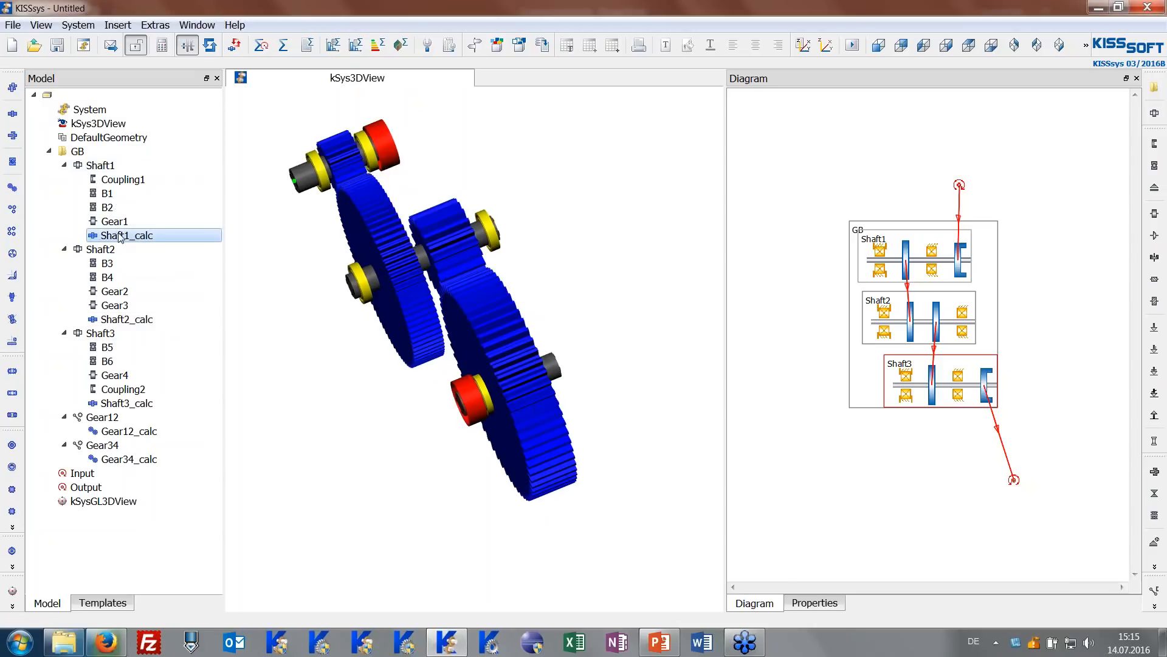
right_click(121, 238)
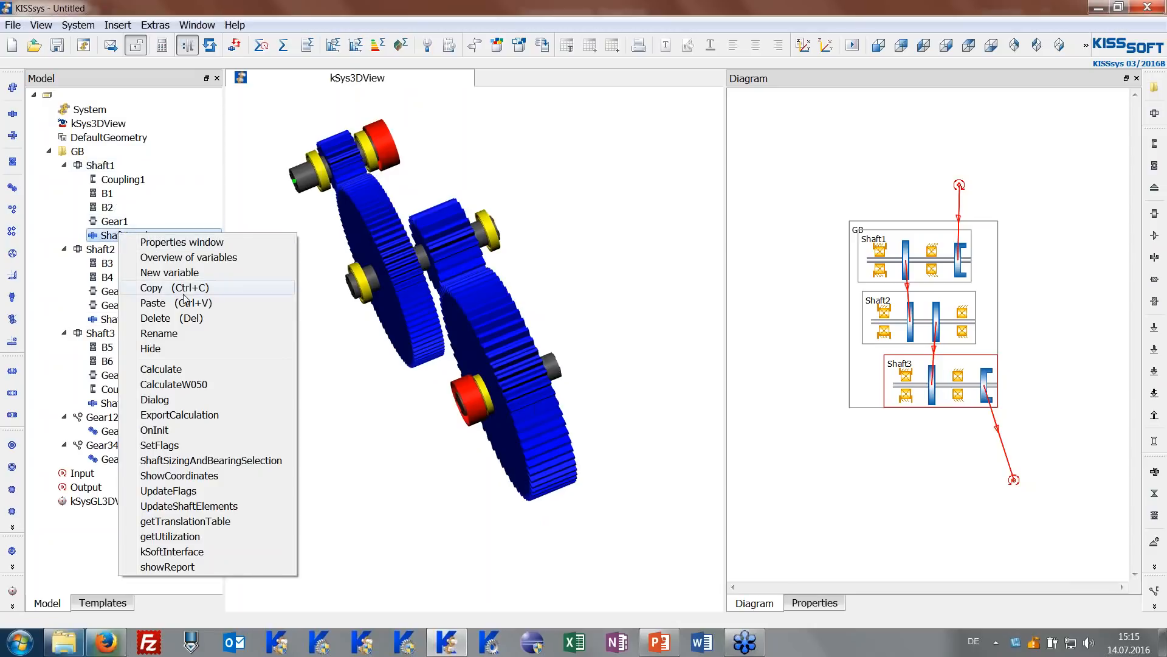
click(182, 460)
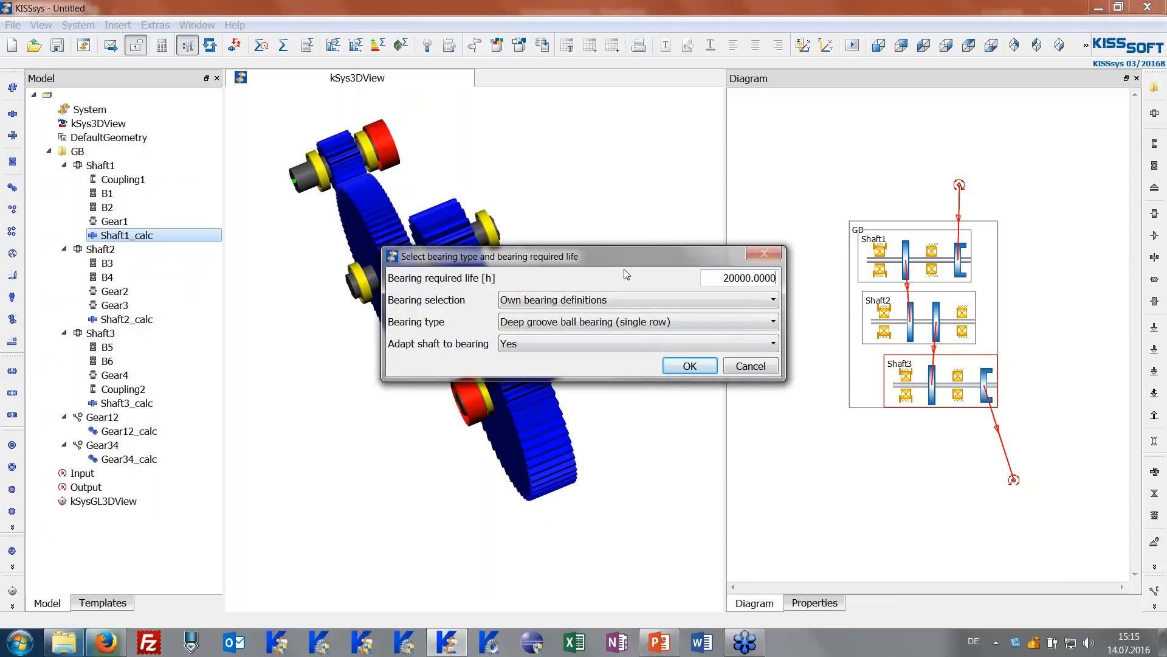
double_click(726, 278)
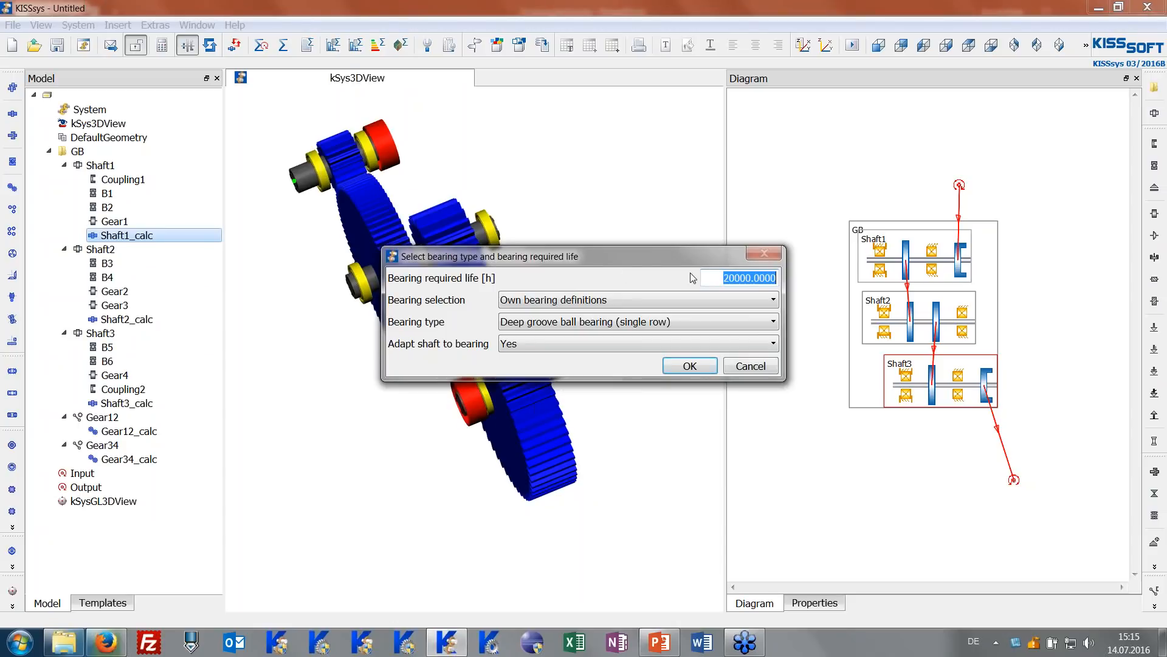
click(705, 276)
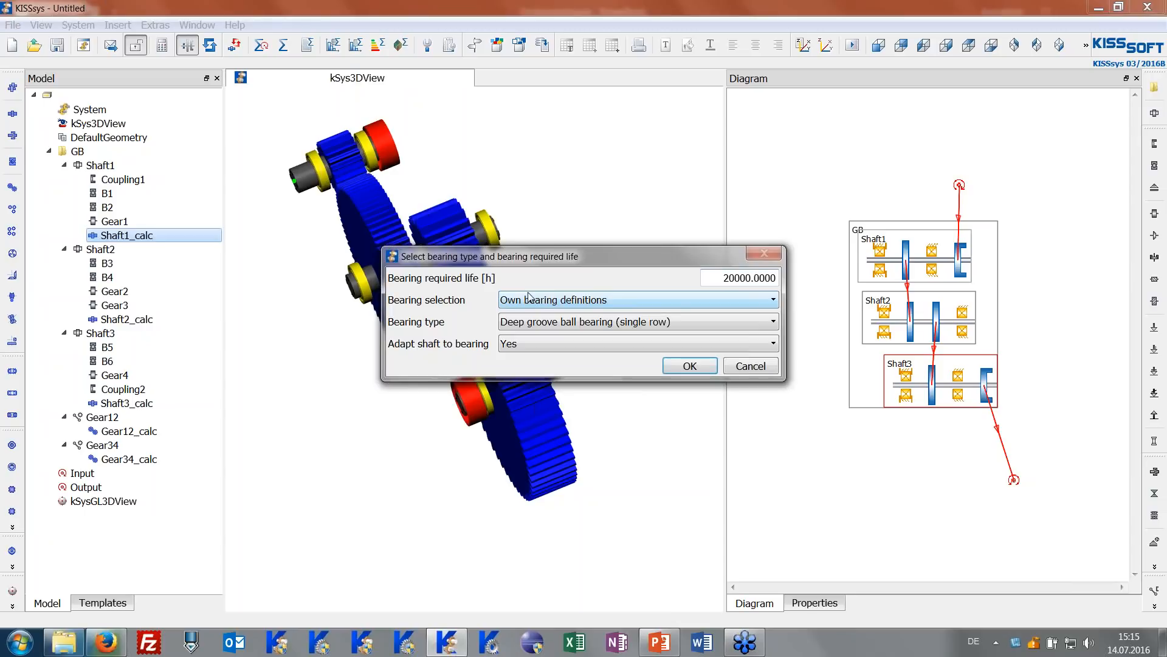
click(578, 299)
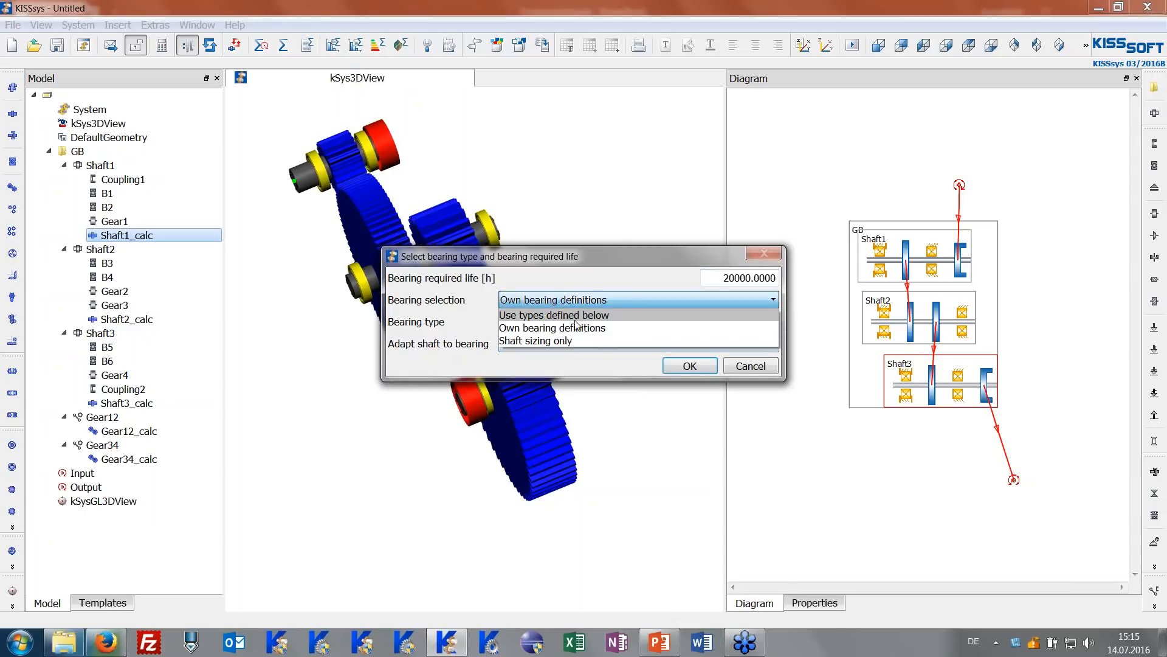
click(579, 304)
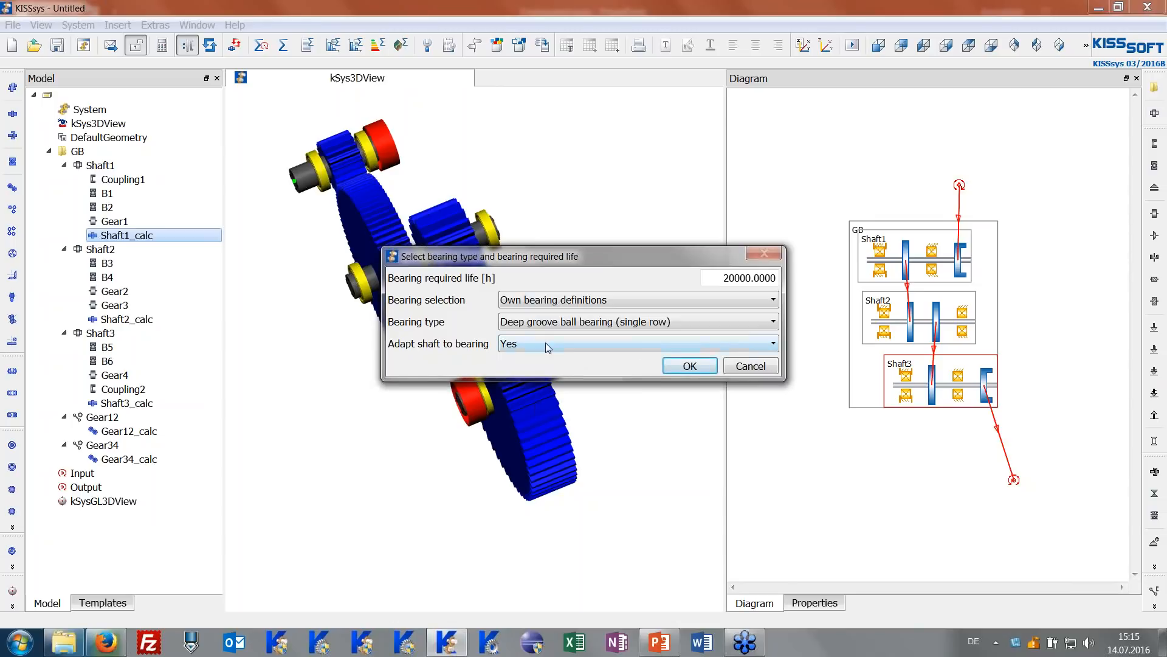
click(689, 366)
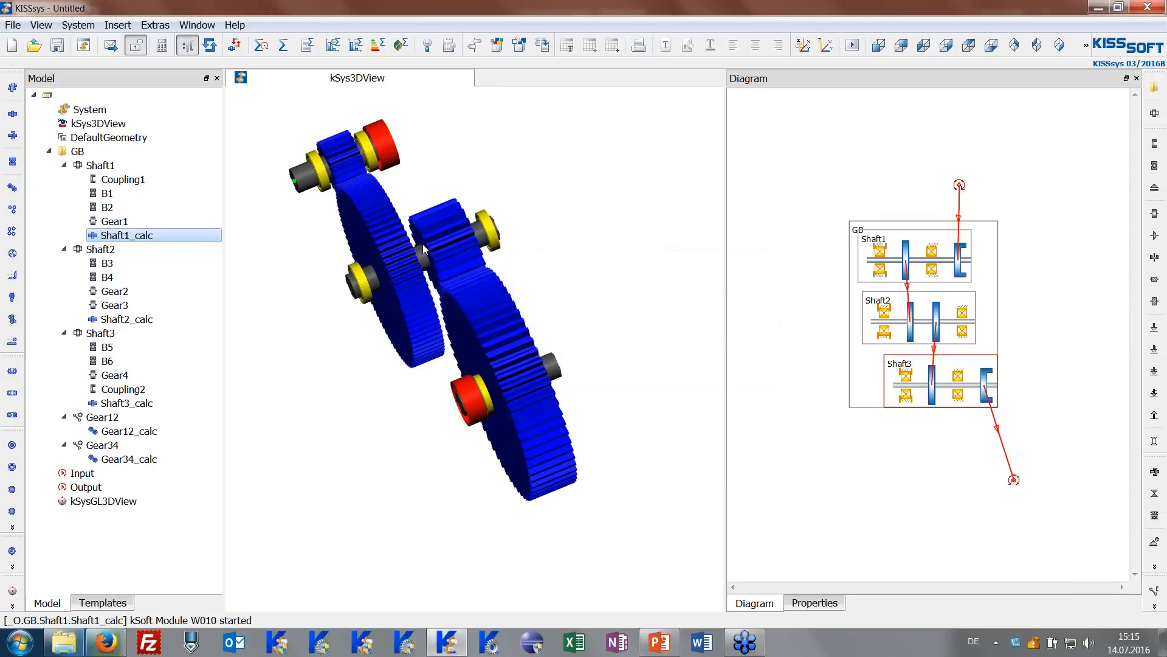
drag(369, 150, 453, 294)
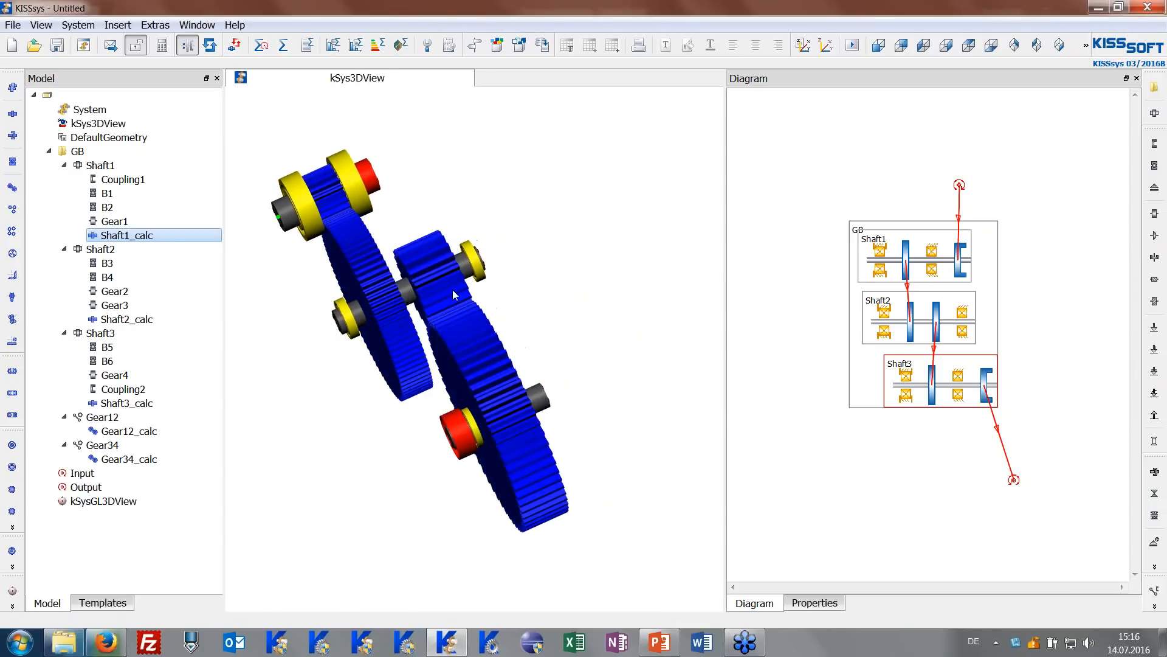
Run shaft sizing and bearing selection for Shaft2_calc with the default settings.
right_click(141, 318)
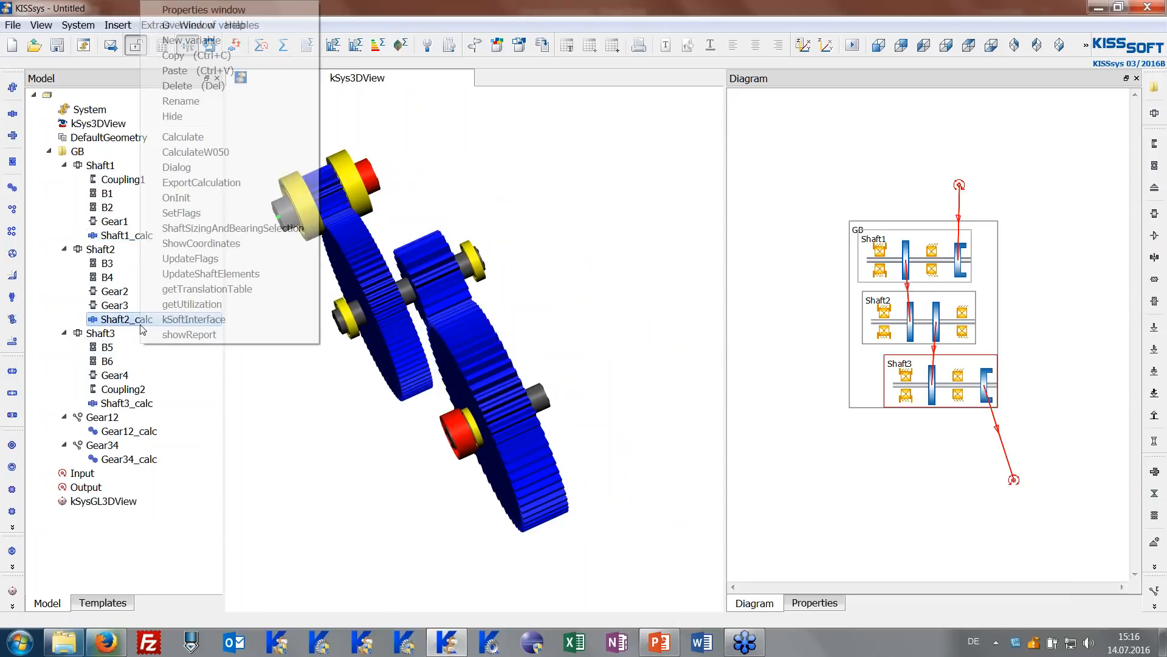
click(214, 230)
click(687, 364)
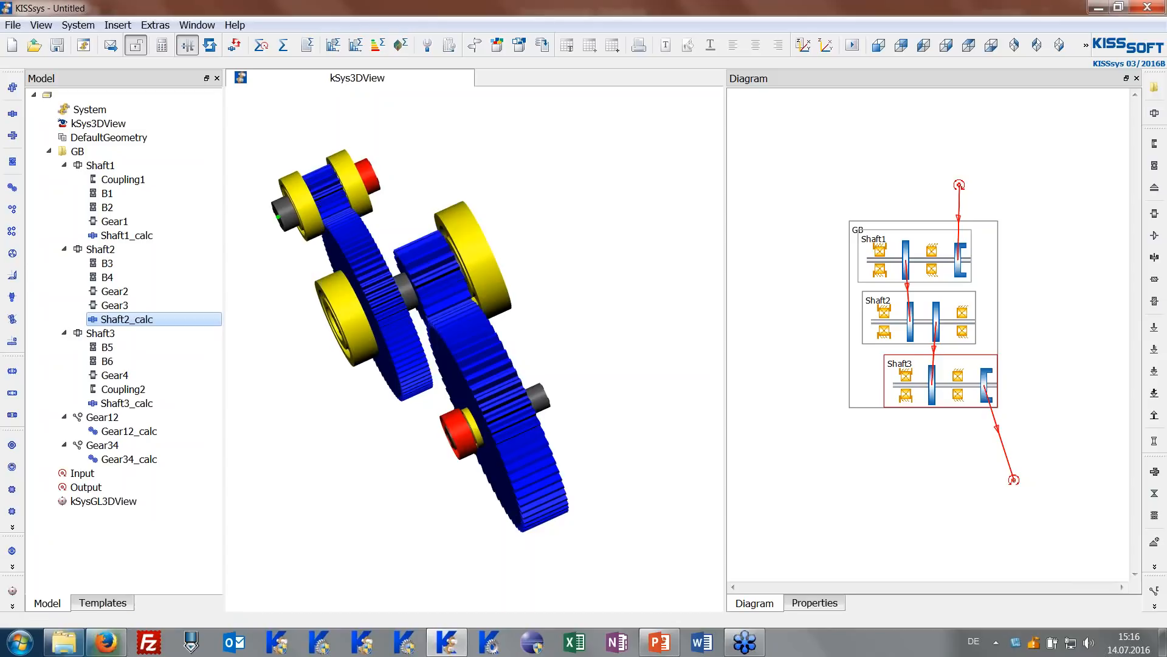
Run shaft sizing and bearing selection for Shaft3_calc with 20000 h required life, own bearing definitions and the shaft adapted to the bearings.
click(129, 404)
right_click(128, 404)
click(201, 270)
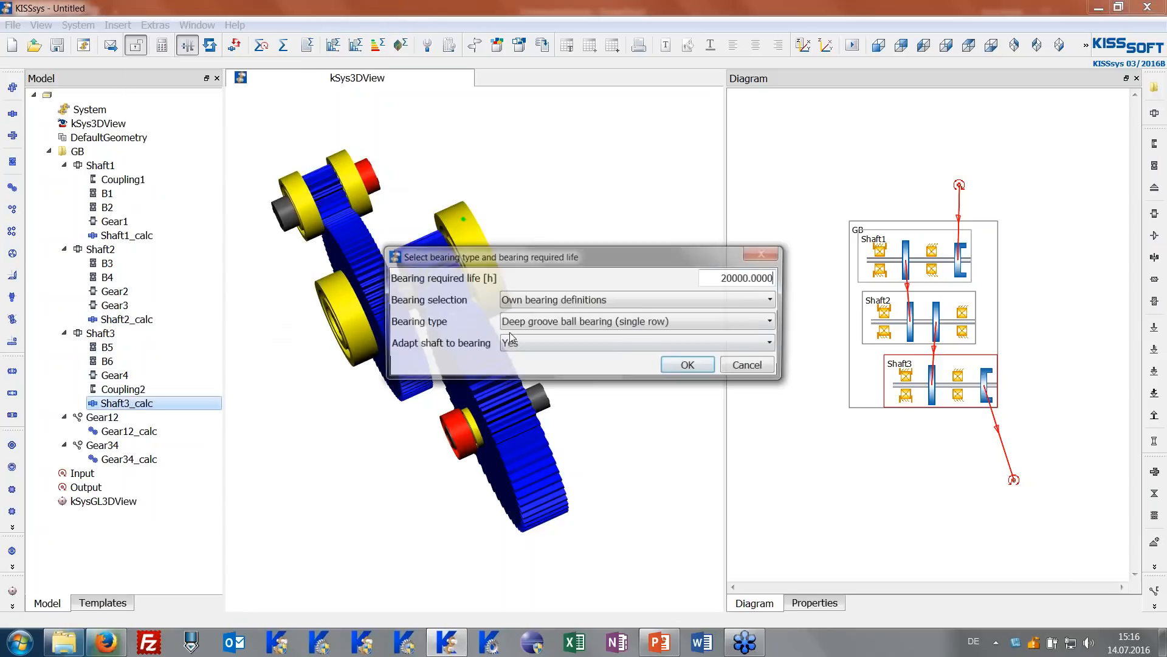
click(684, 364)
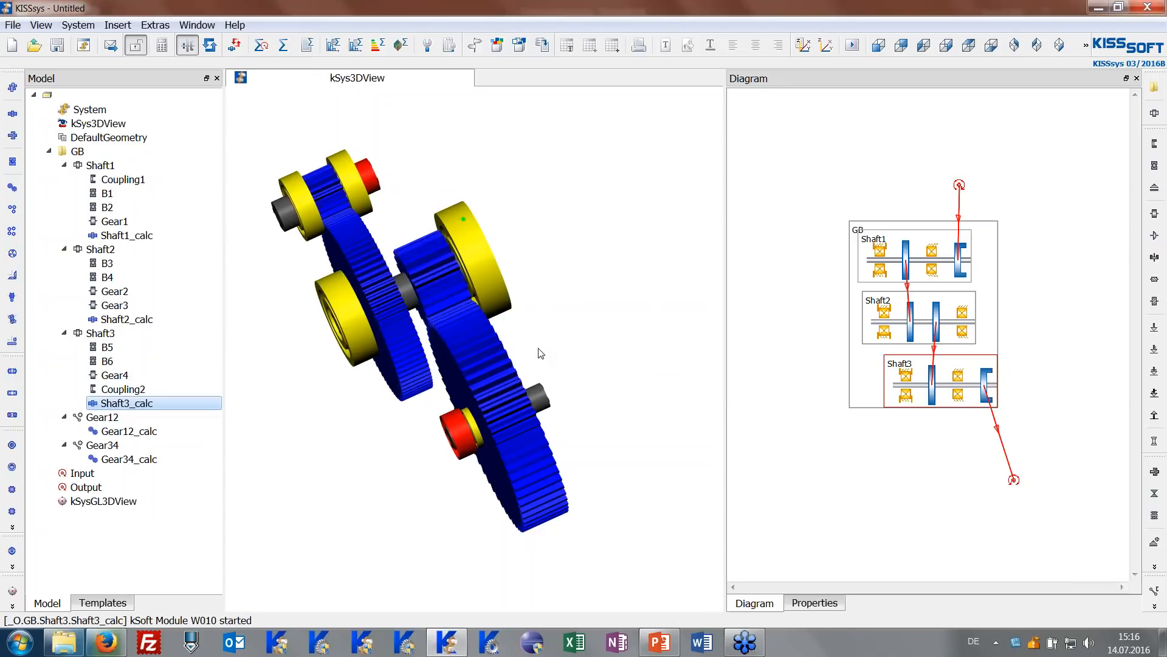
drag(561, 370, 495, 394)
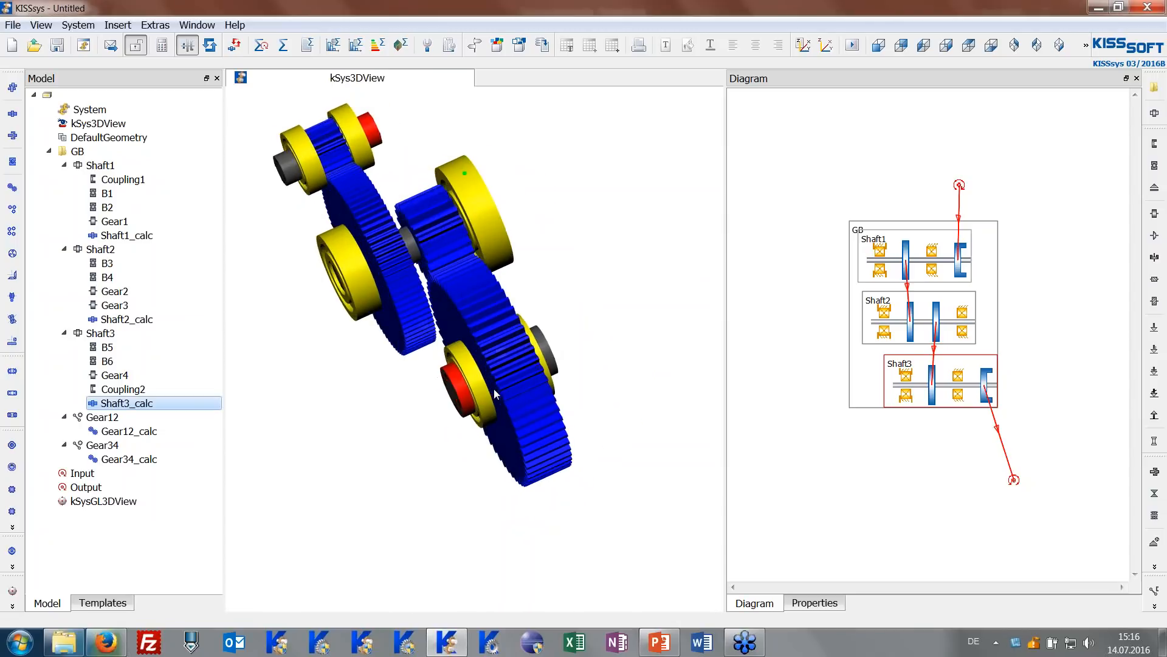
drag(480, 348, 521, 239)
scroll(495, 305, down, 3)
scroll(454, 305, up, 4)
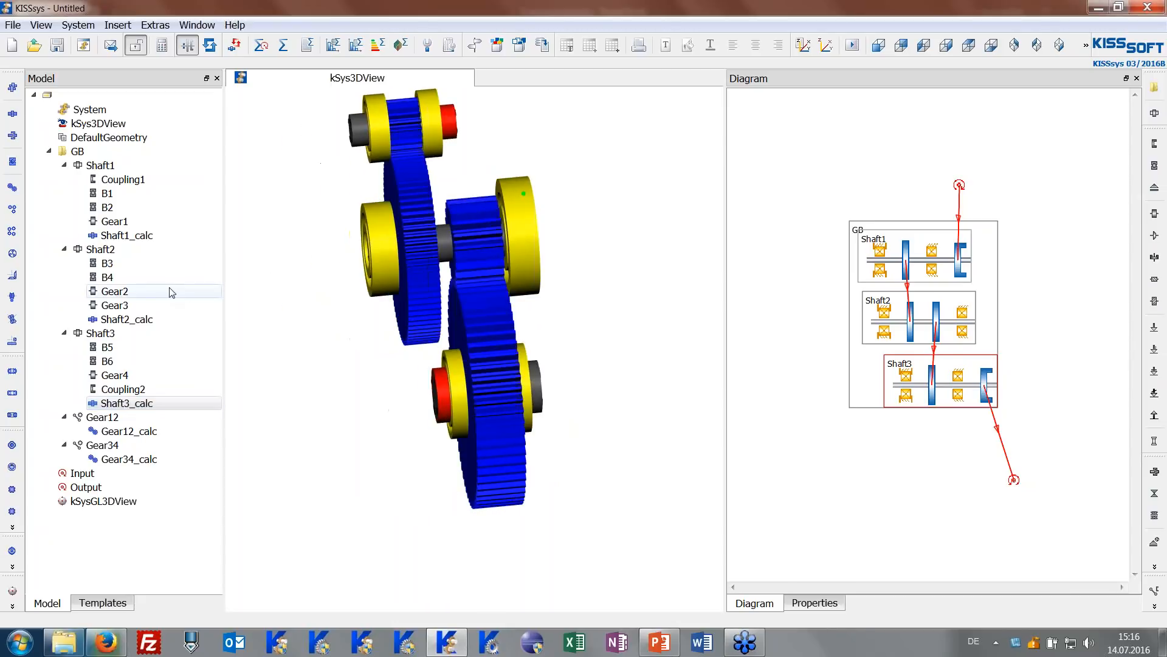
In the Shaft2_calc shaft editor, move Gear3 closer to Gear2 and bearing B4 slightly inward on the shaft.
click(127, 320)
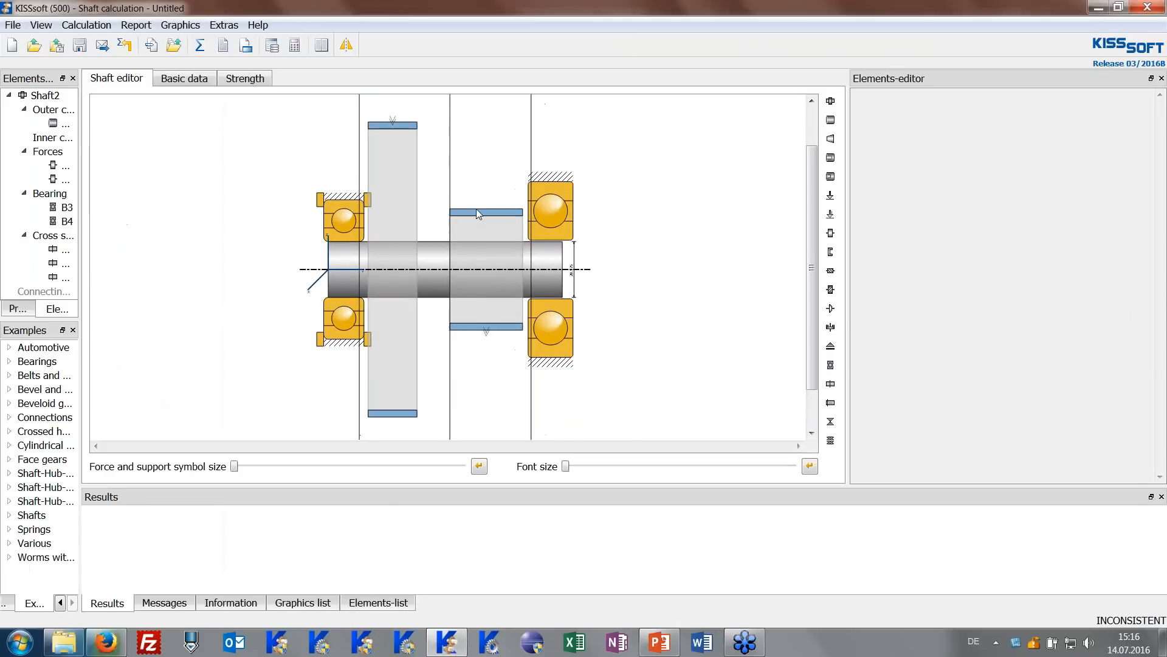
drag(476, 210, 435, 210)
mouse_move(548, 210)
mouse_down()
mouse_move(520, 209)
mouse_move(541, 211)
mouse_up()
drag(462, 213, 491, 213)
Move Gear2 inward on Shaft2 and bearing B3 to about y = 13 mm, and update the 3D model with the new positions.
click(417, 129)
drag(414, 125, 424, 124)
drag(347, 219, 411, 222)
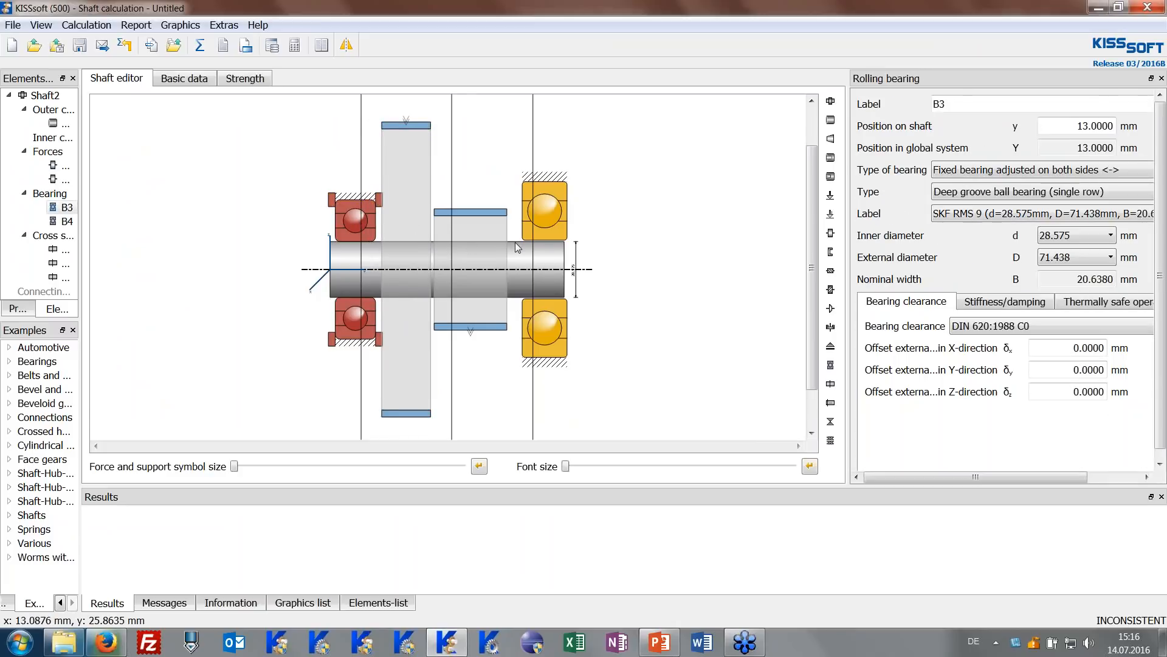
click(1148, 8)
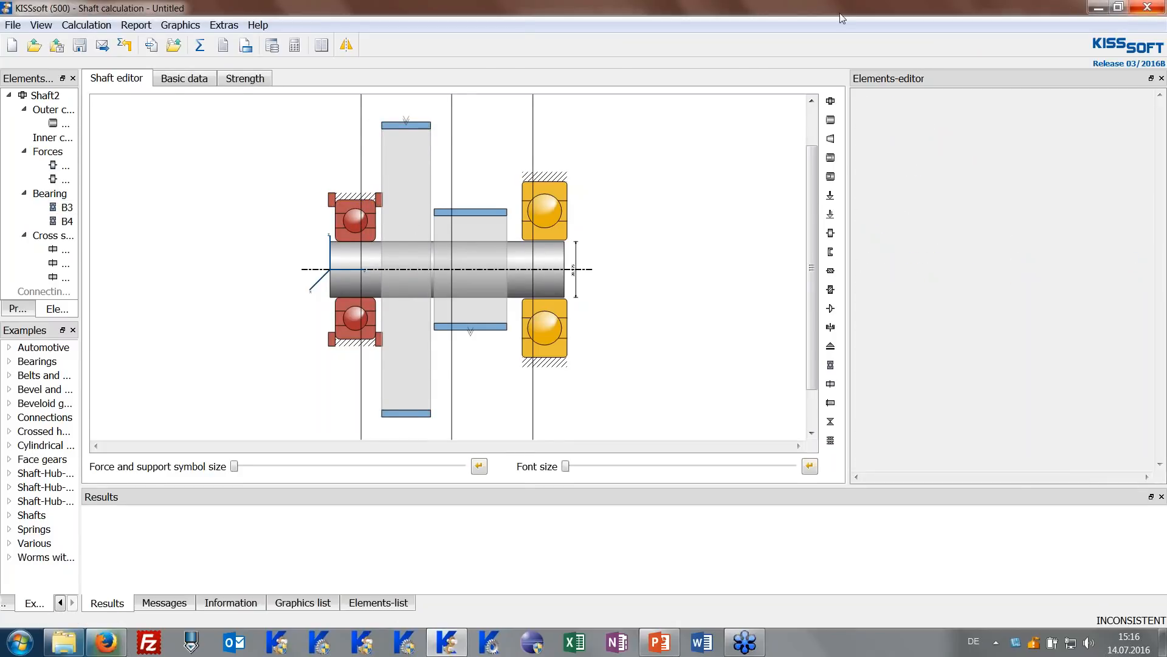
drag(404, 250, 398, 311)
scroll(443, 243, down, 3)
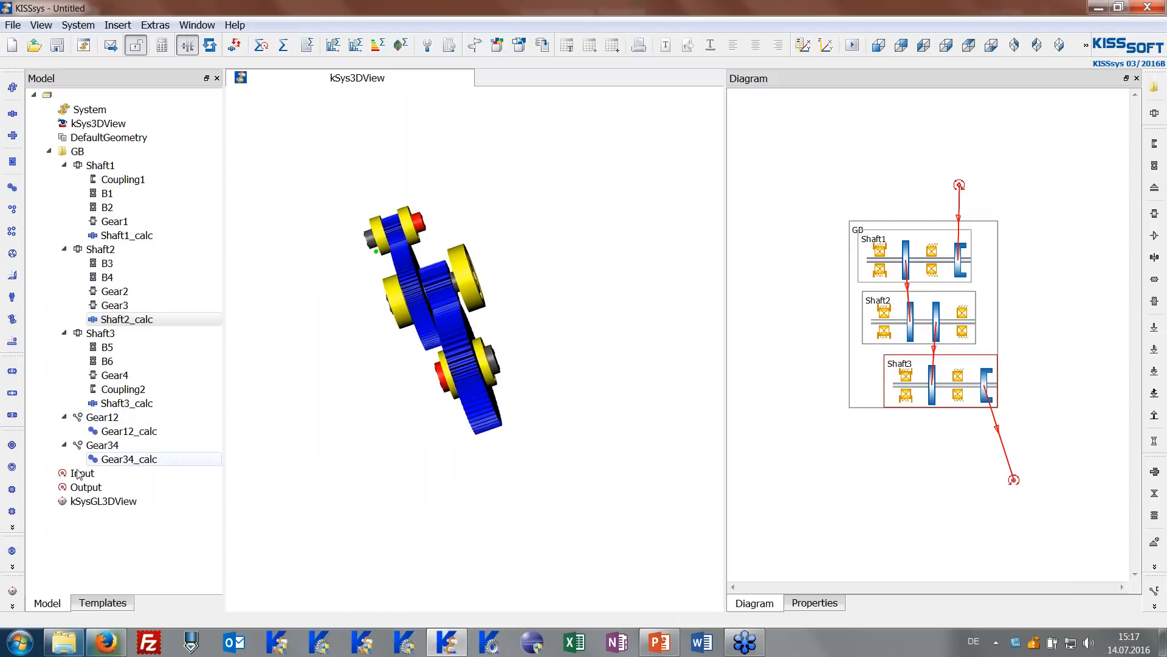
Run the motion simulation of the gearbox in the 3D view at 50 % simulation speed.
click(115, 505)
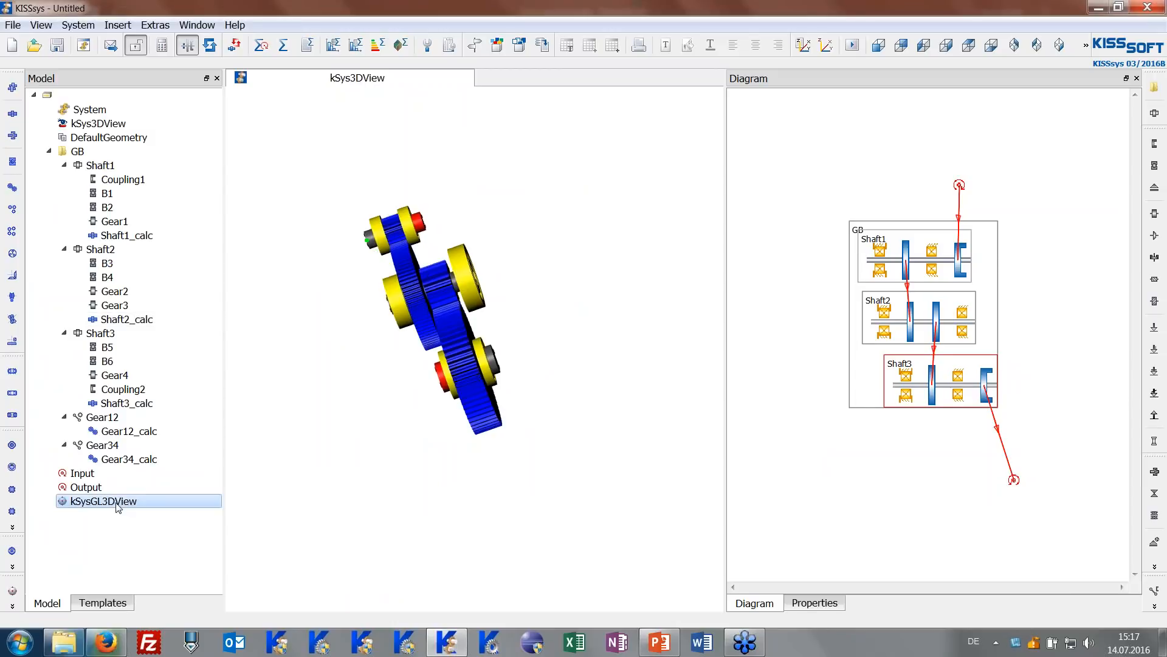
drag(429, 407, 502, 398)
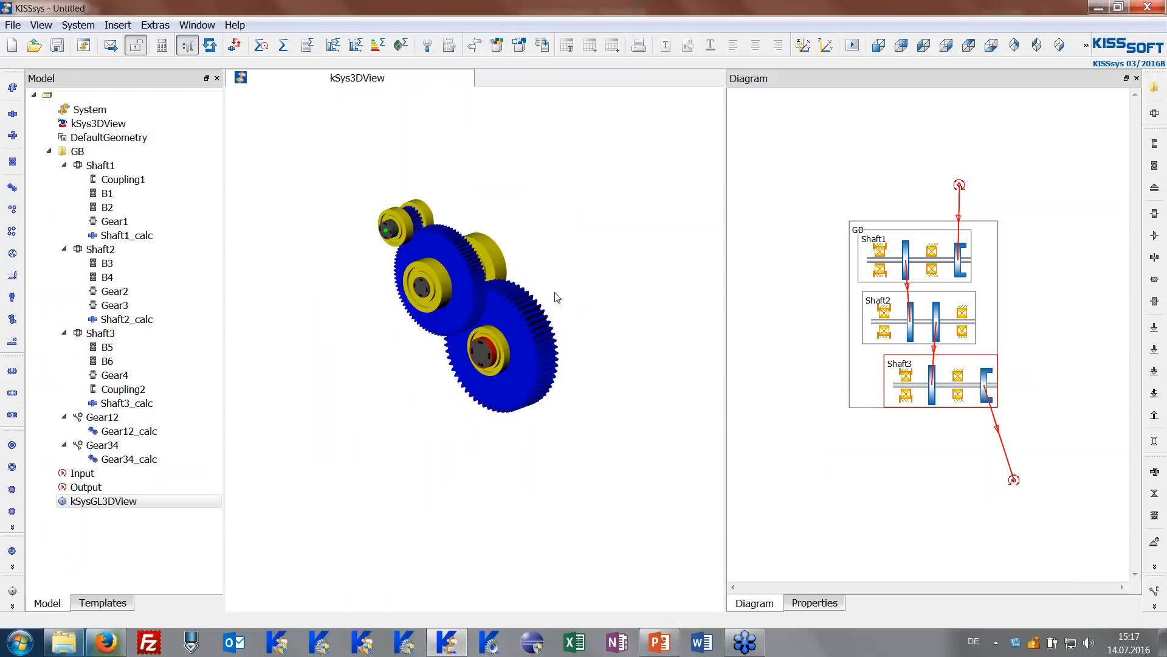
click(852, 45)
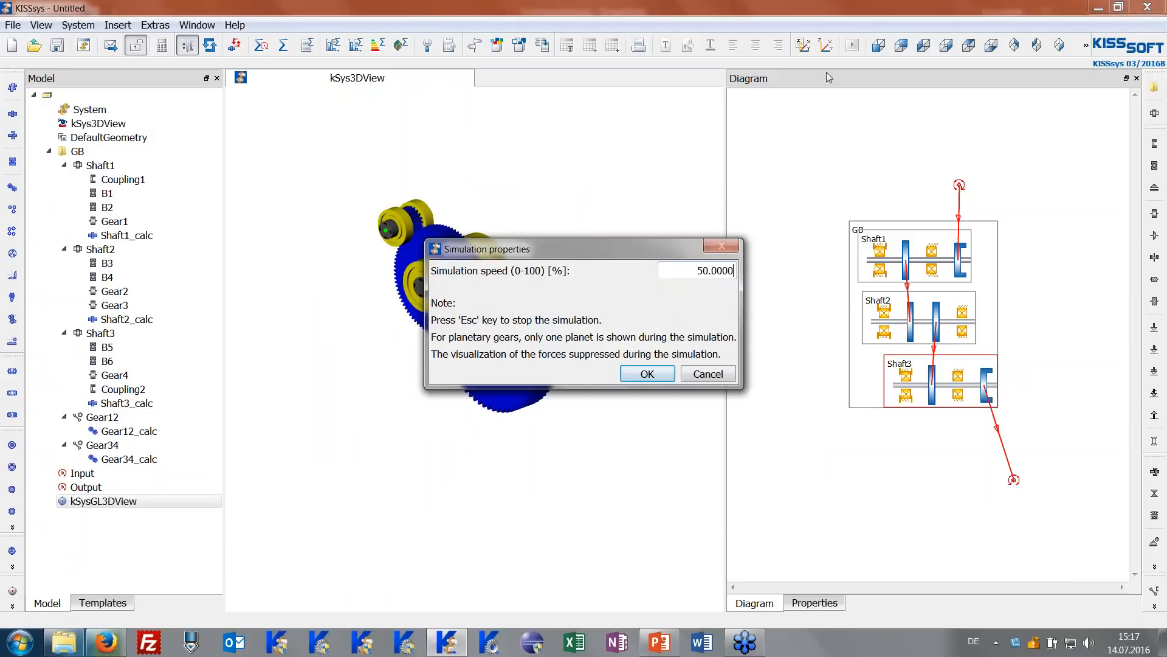
click(647, 373)
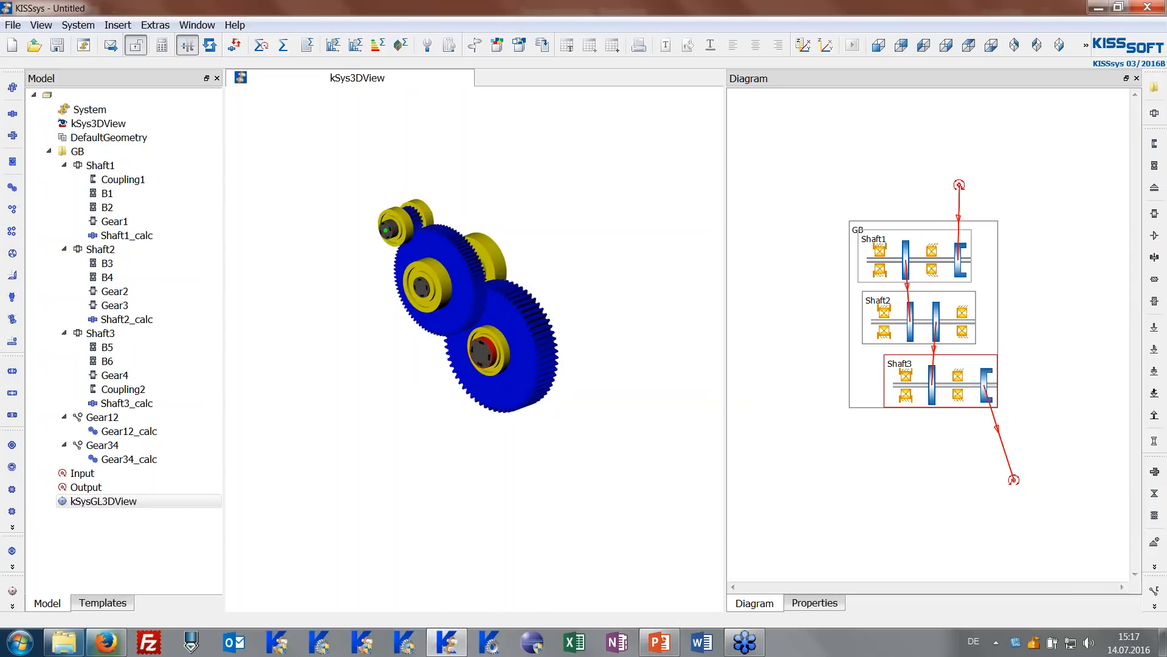
Open kSysGL3DView in an enlarged window and play the gearbox animation there.
double_click(112, 501)
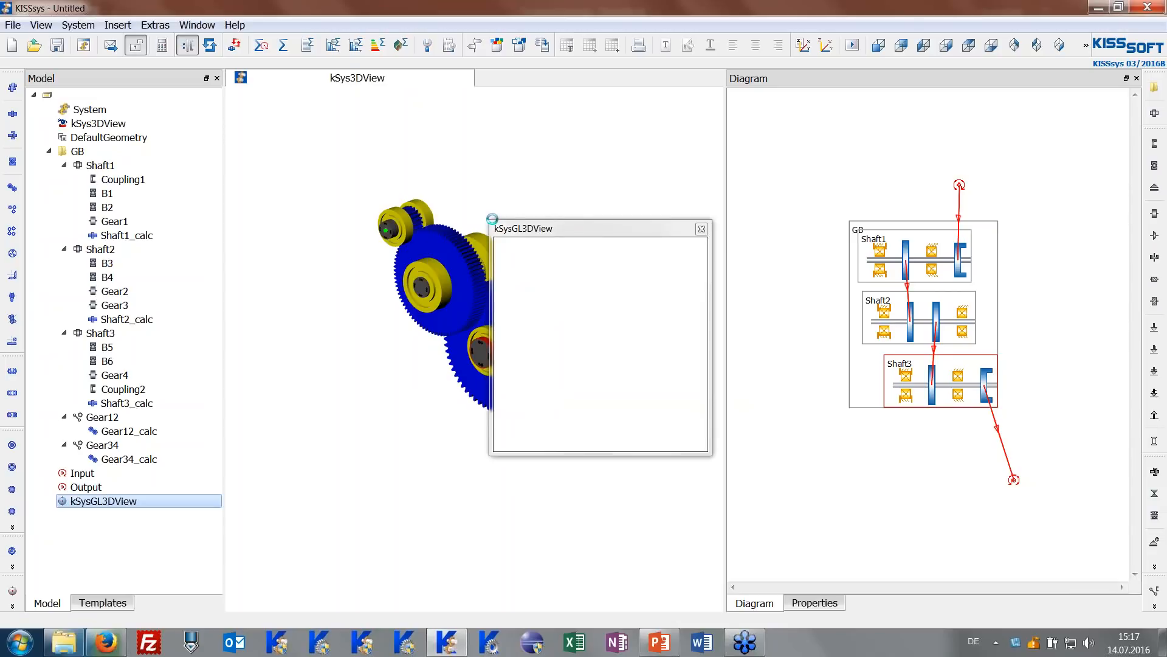
drag(496, 228, 276, 105)
drag(486, 330, 797, 602)
drag(632, 415, 583, 350)
right_click(602, 363)
click(568, 349)
click(735, 127)
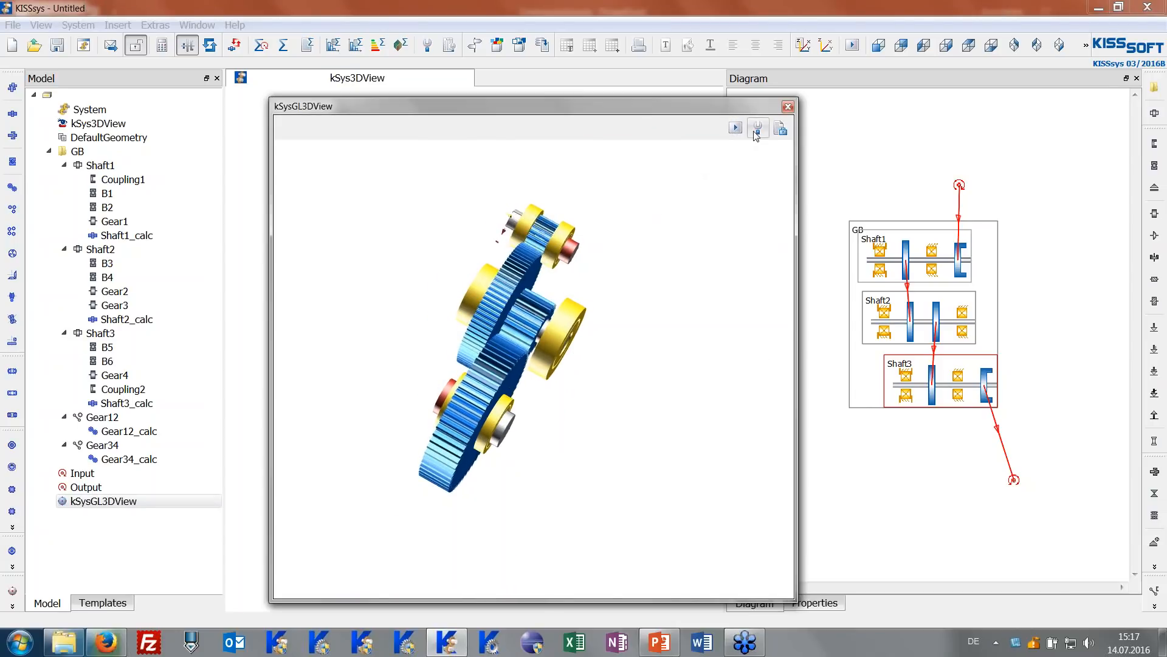
Show the view settings, examine the model with radial deformation scaling at 2000, and reset the scaling to 0.
click(757, 130)
drag(797, 178, 1059, 177)
drag(877, 304, 594, 292)
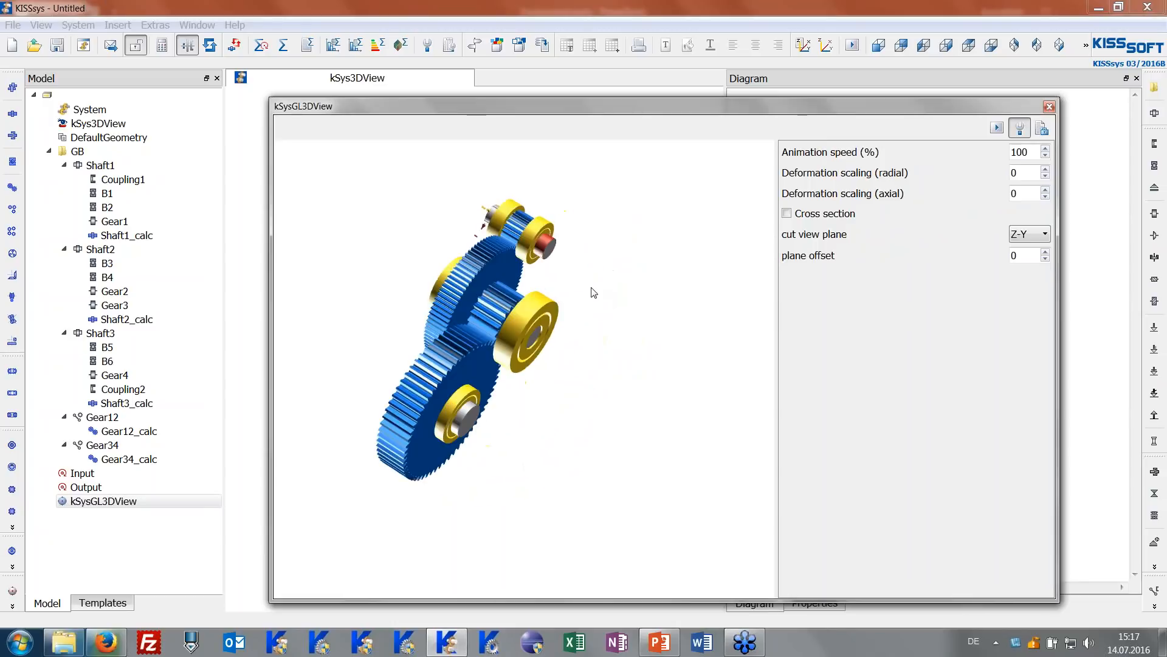
double_click(1011, 173)
text(200)
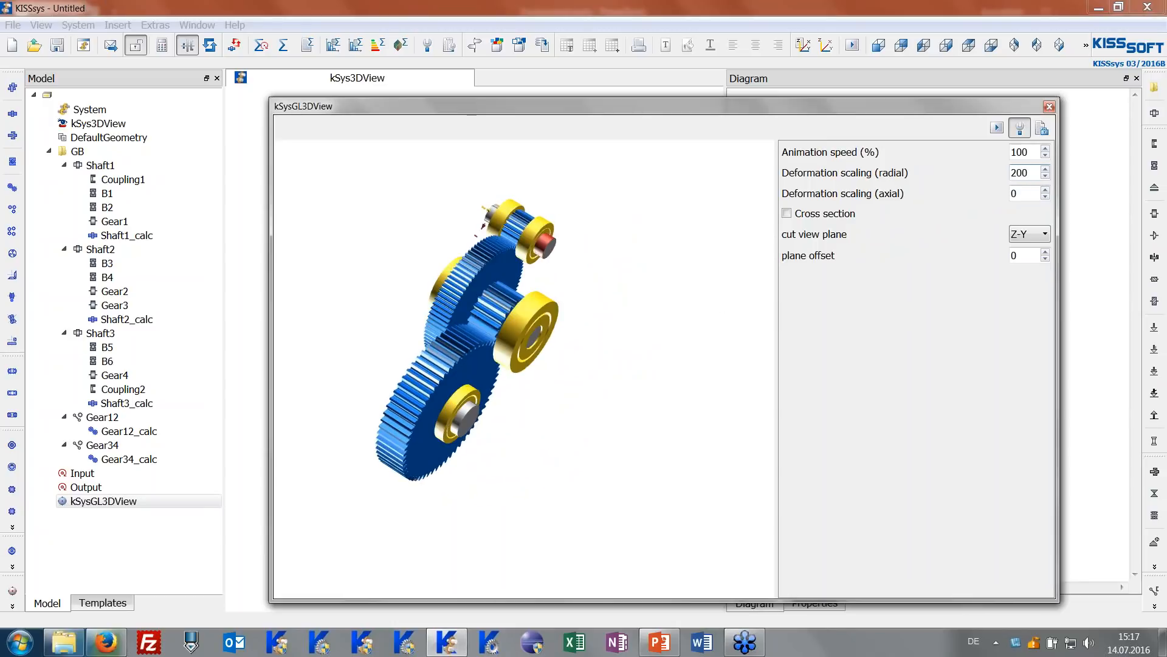
text(0)
drag(510, 273, 532, 341)
drag(1033, 174, 1001, 175)
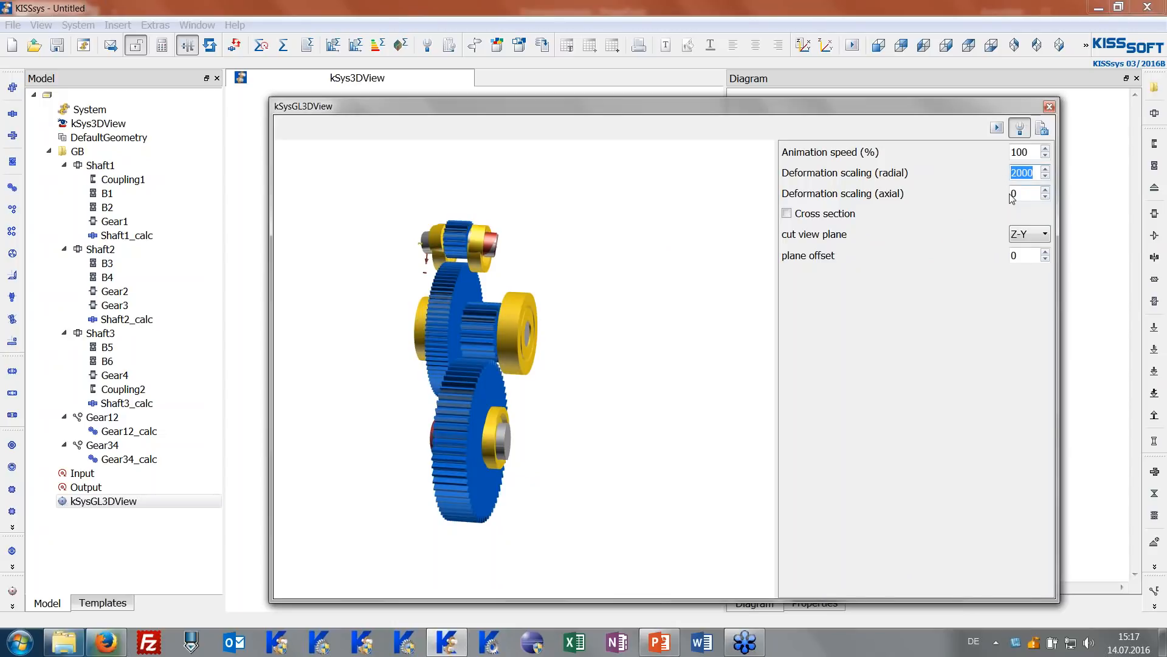
text(0)
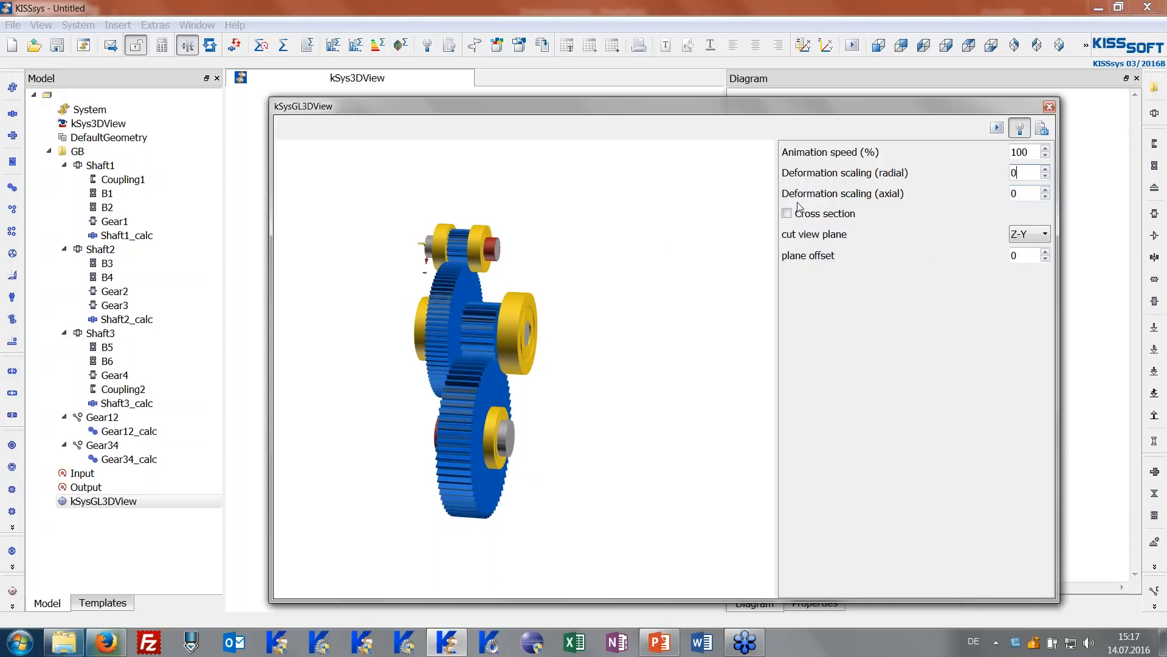
Enable the cross section and examine the gearbox cut along the Z-Y and Z-X planes.
click(807, 219)
drag(643, 318, 697, 308)
click(1029, 234)
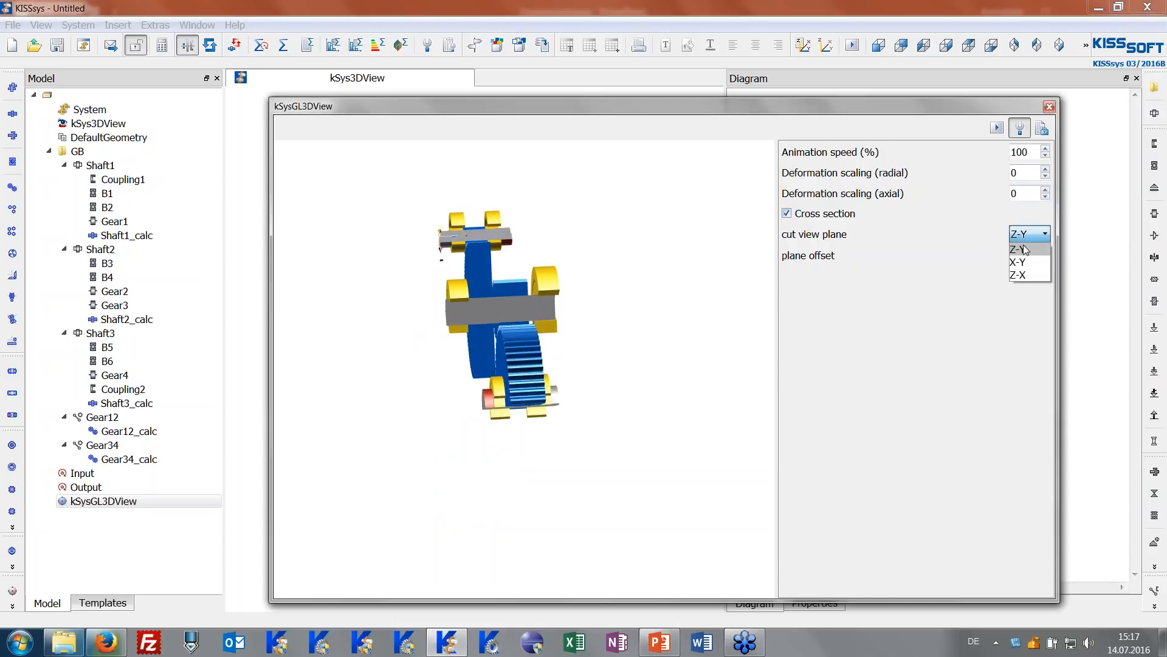
click(1024, 254)
click(1034, 234)
click(1022, 268)
drag(363, 290, 568, 315)
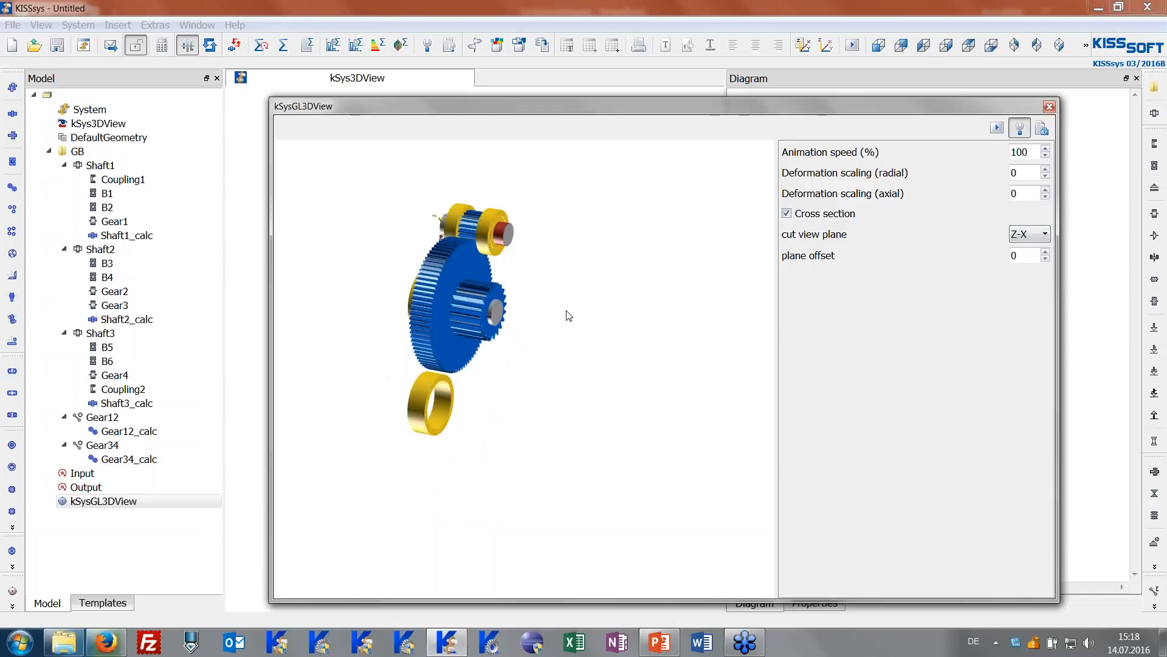
click(1027, 234)
click(1026, 280)
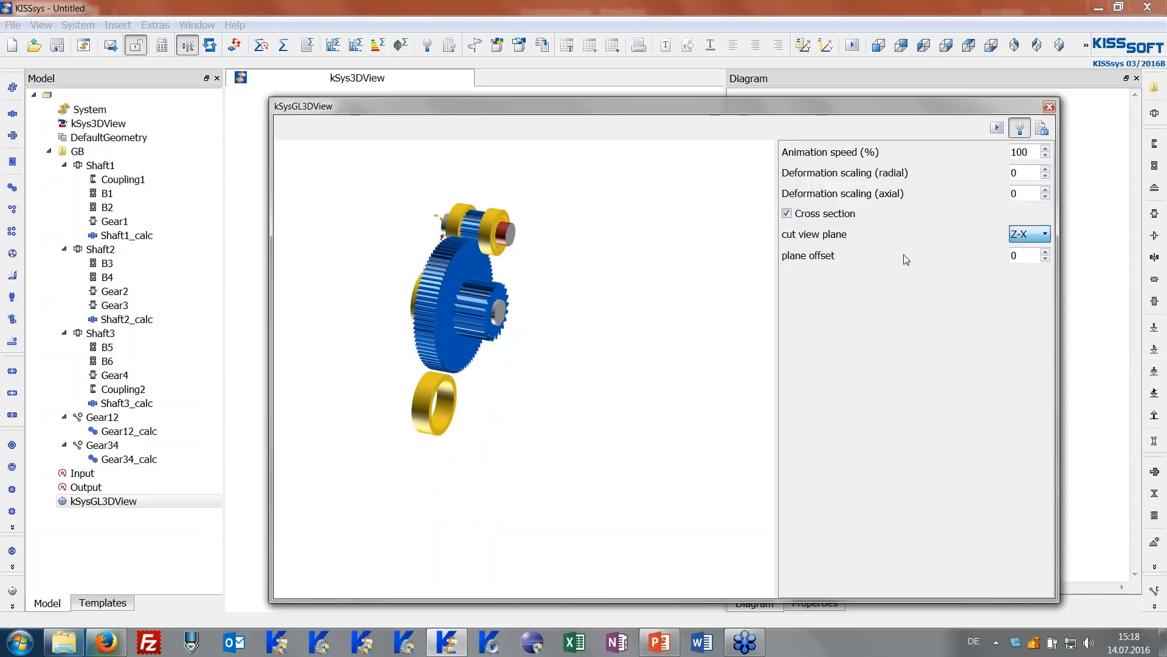
Turn off the cross section and play the animation of the complete gearbox before closing kSysGL3DView.
click(833, 221)
drag(709, 292, 652, 317)
click(1002, 129)
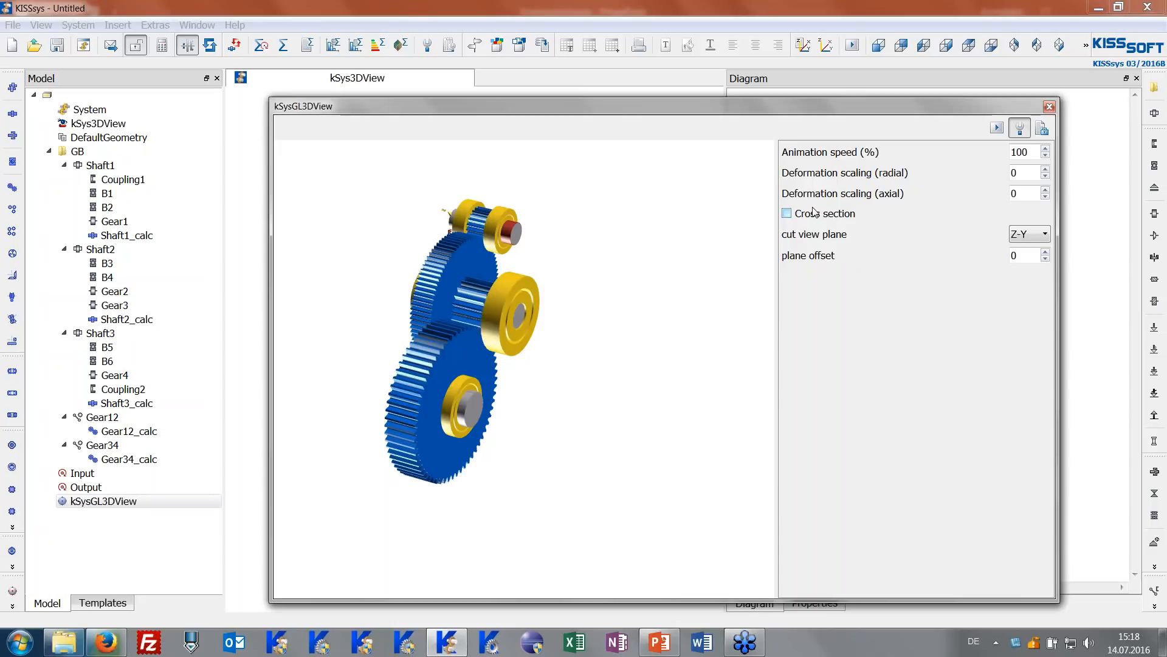
click(1050, 106)
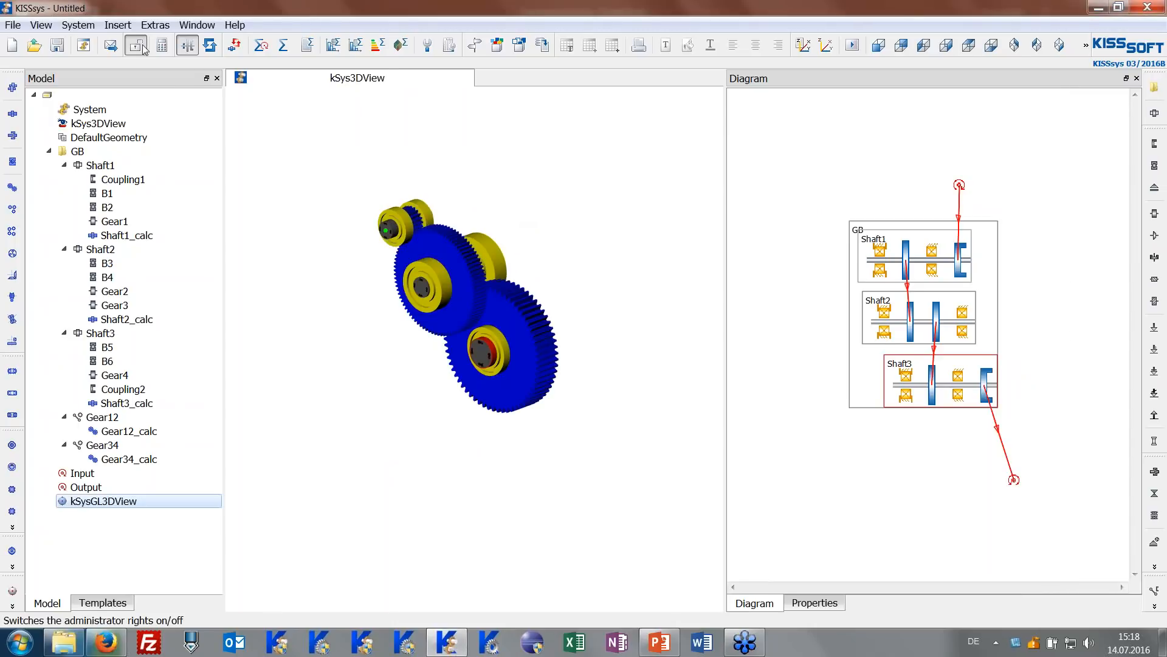
Save the model as TwoStageGearbox in the Webdemo folder.
click(17, 30)
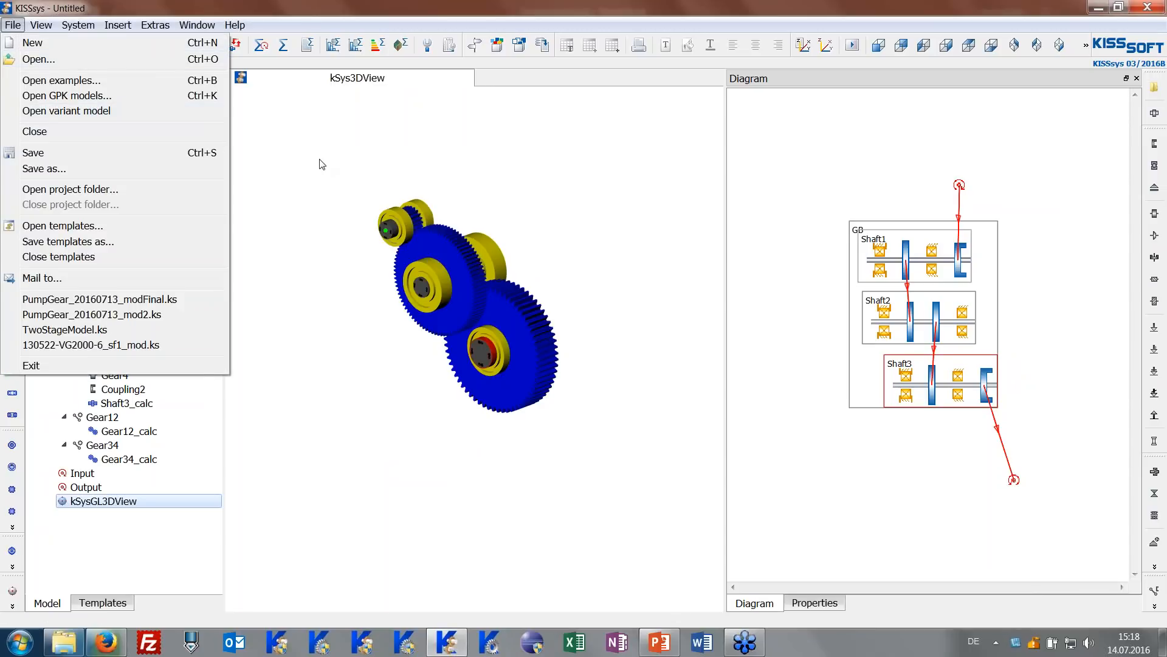
click(182, 169)
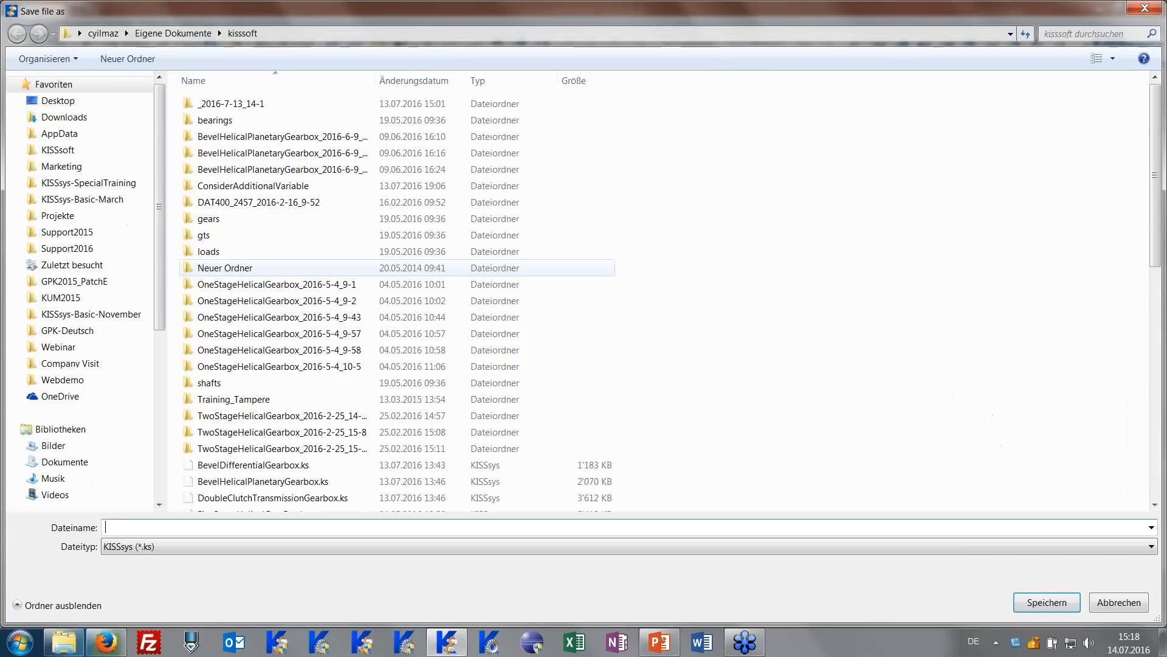
click(112, 381)
click(216, 526)
text(Tw)
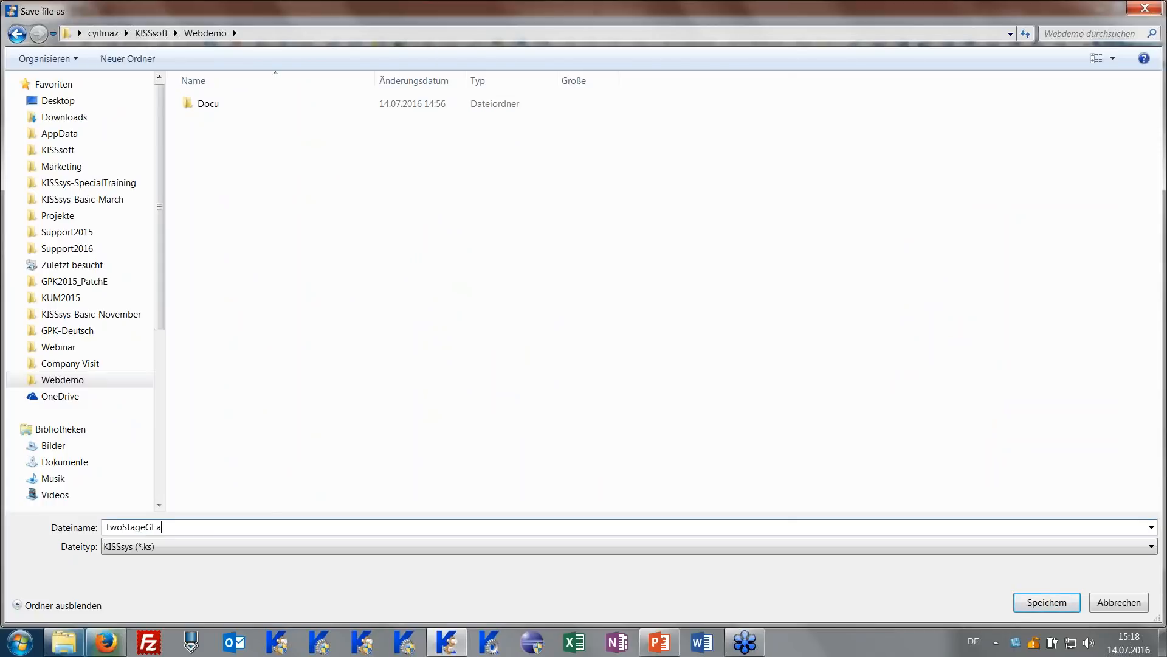
text(oStageGearbox)
key(Return)
drag(535, 462, 275, 191)
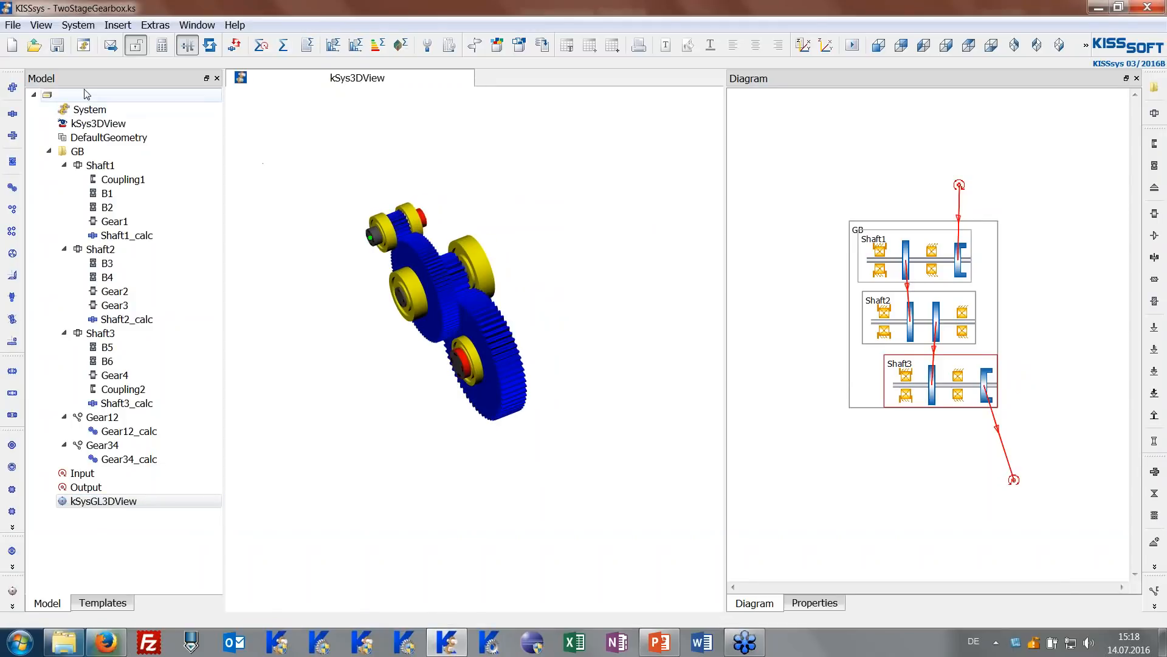
Start a new model without saving the latest changes, and add a group named GB from the Elements box.
click(10, 48)
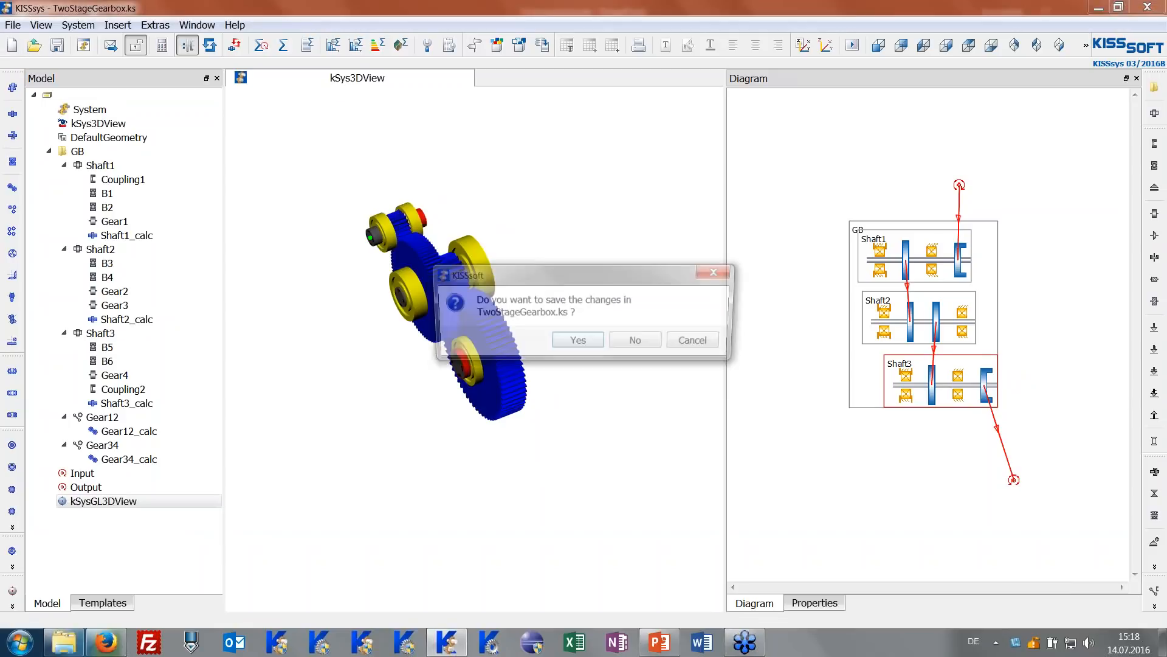
click(639, 343)
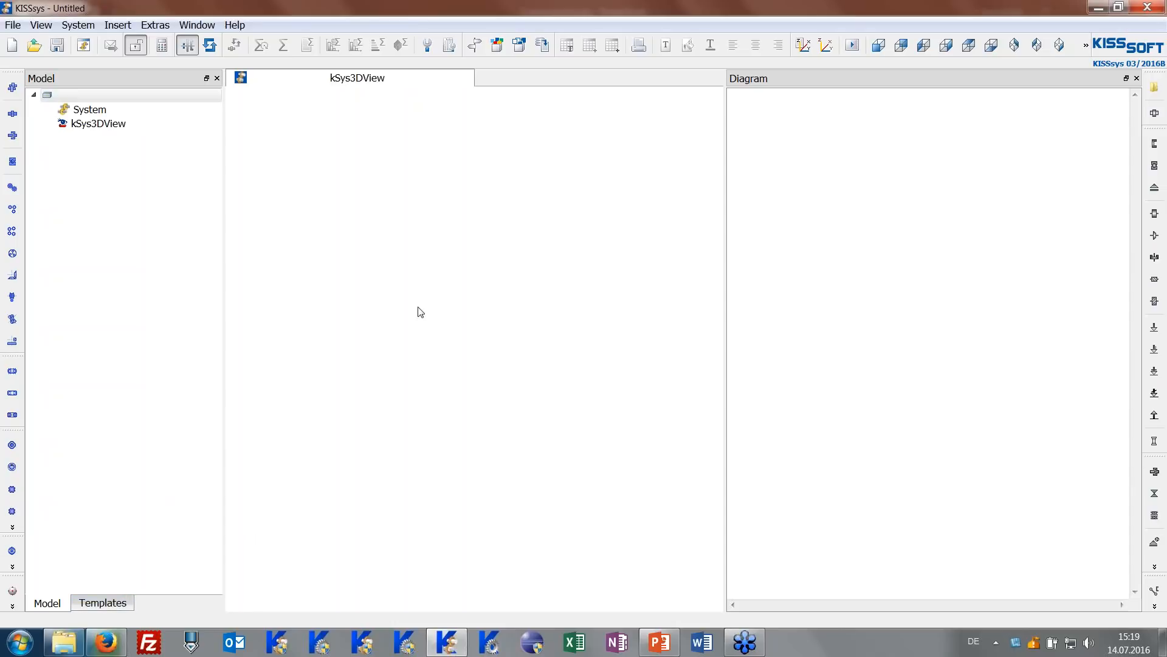
click(497, 45)
drag(498, 129, 784, 104)
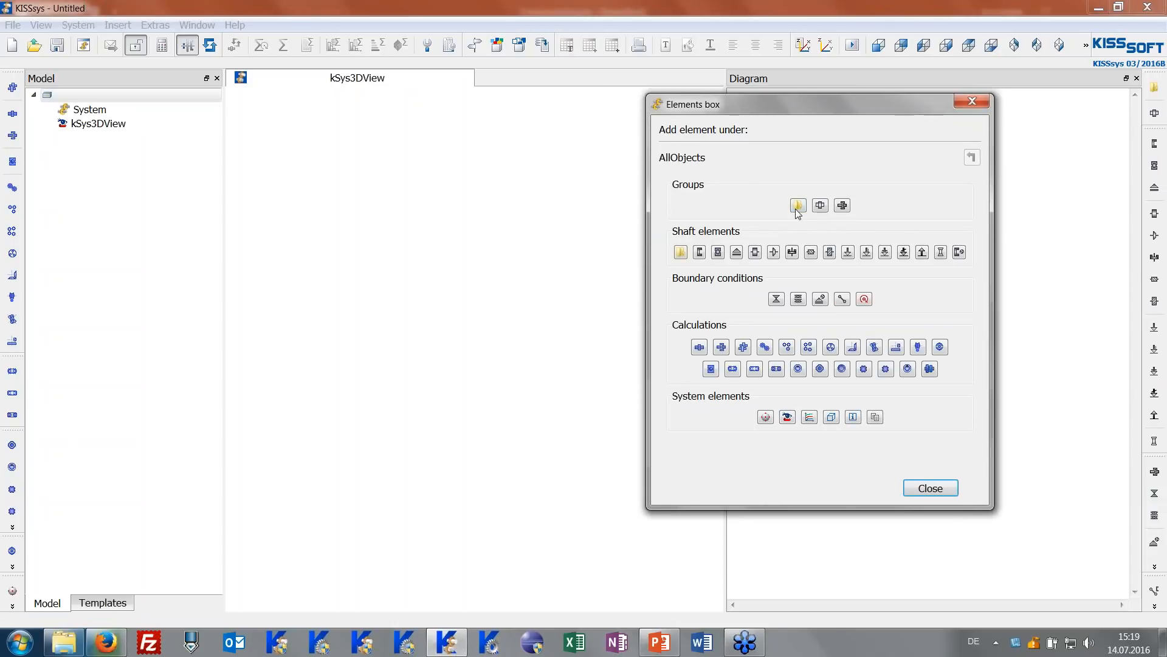
click(799, 211)
text(GB)
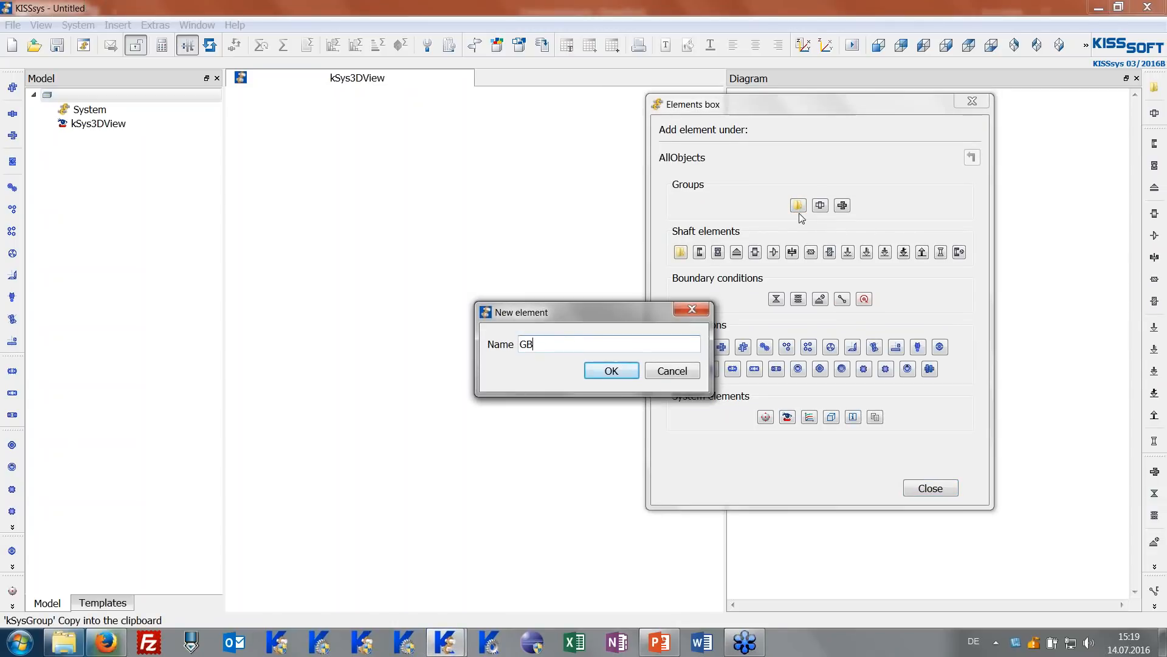
key(Return)
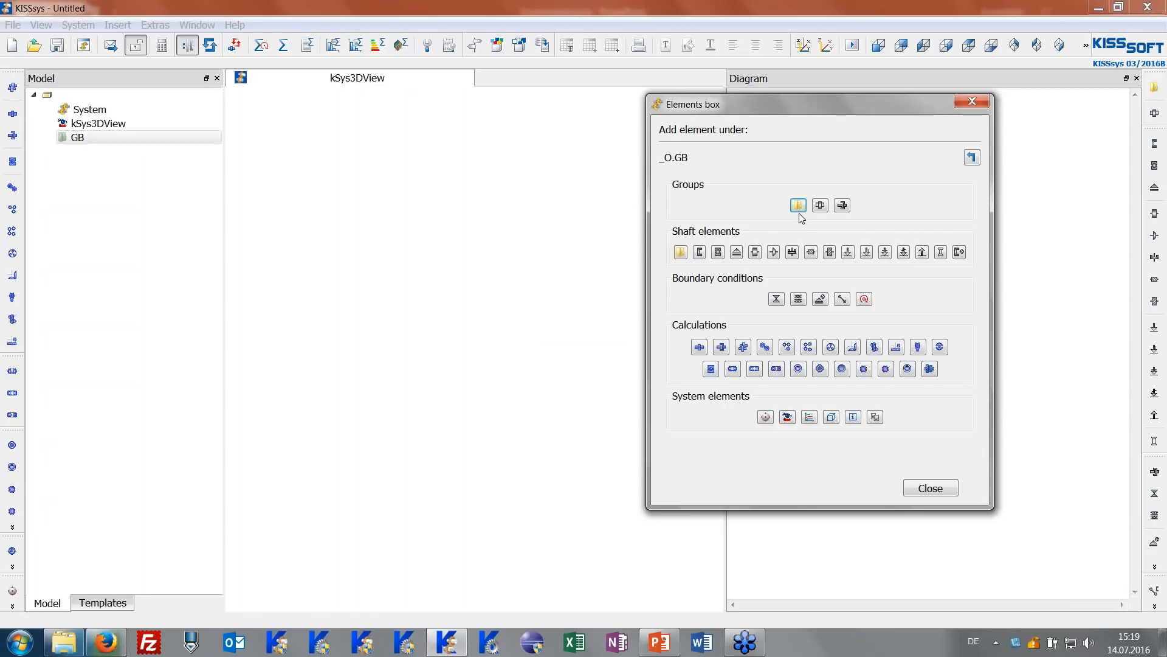
Add a coaxial shaft named SunShaft under the GB group.
click(843, 205)
text(SunShaft)
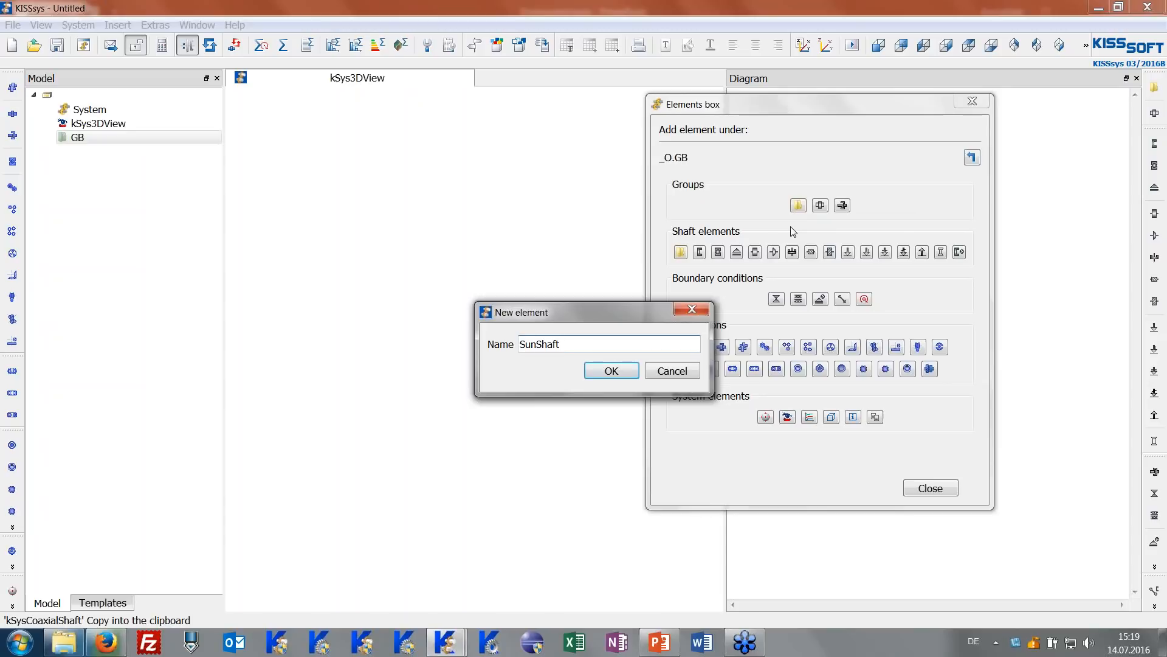
key(Return)
middle_drag(513, 341, 311, 213)
middle_drag(461, 216, 588, 276)
scroll(464, 246, up, 2)
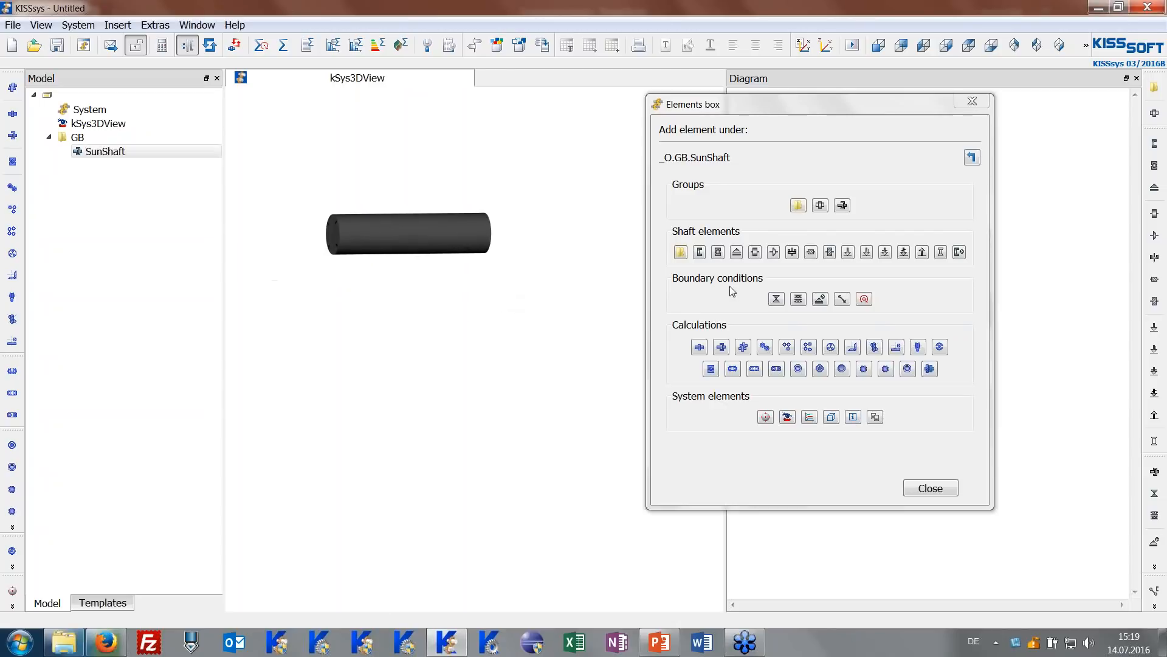
Add a coupling named CouplingSun to SunShaft.
click(700, 253)
key(End)
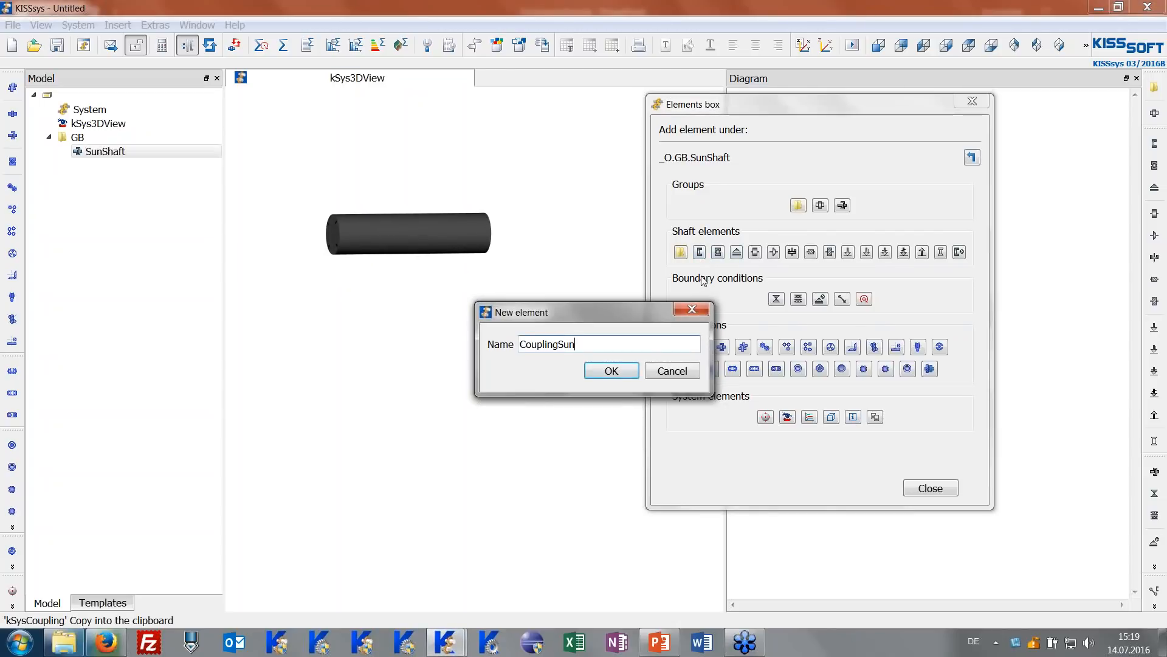
text(Sun)
key(Return)
Add two supports to SunShaft, keeping their default names.
click(736, 252)
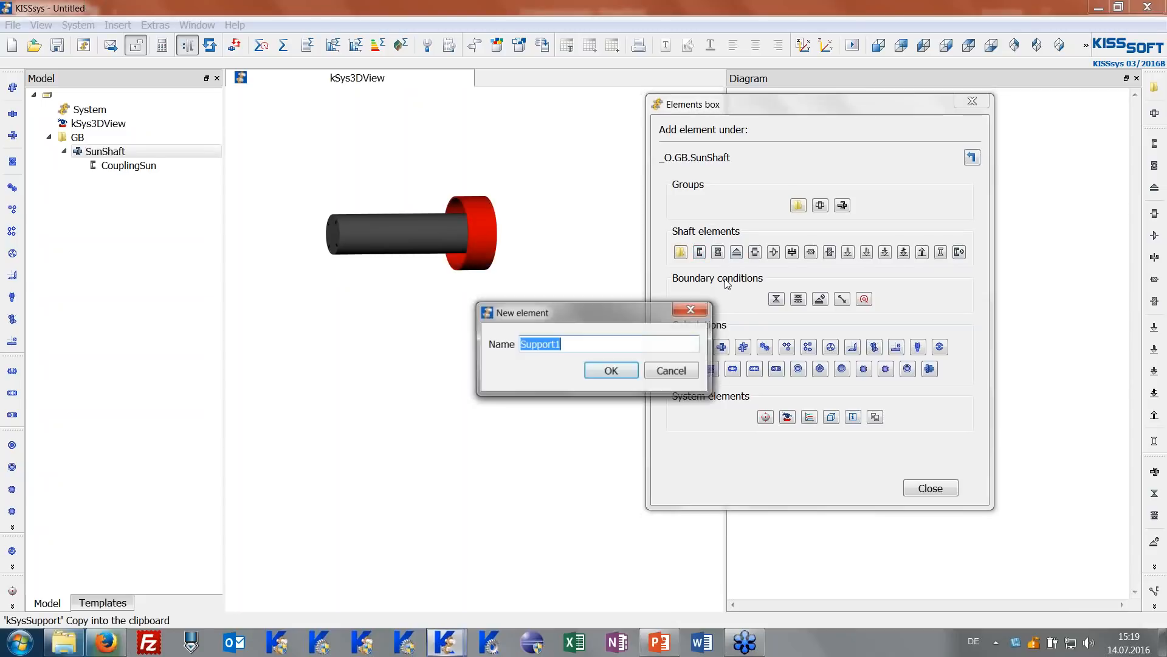
key(Return)
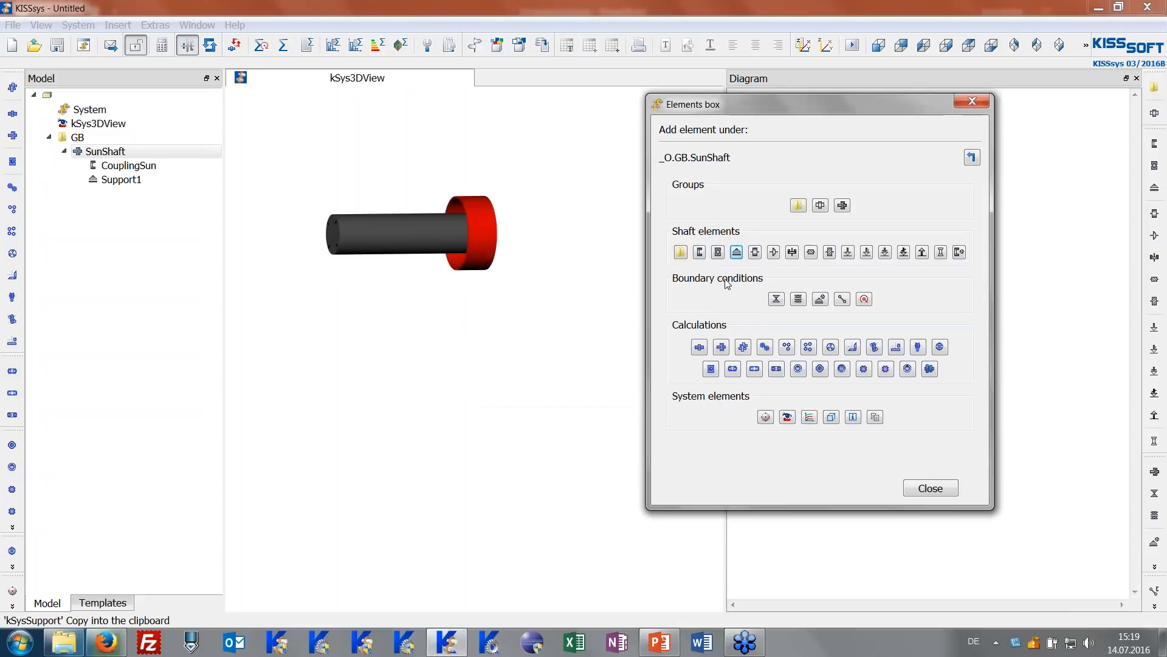
click(737, 252)
key(Return)
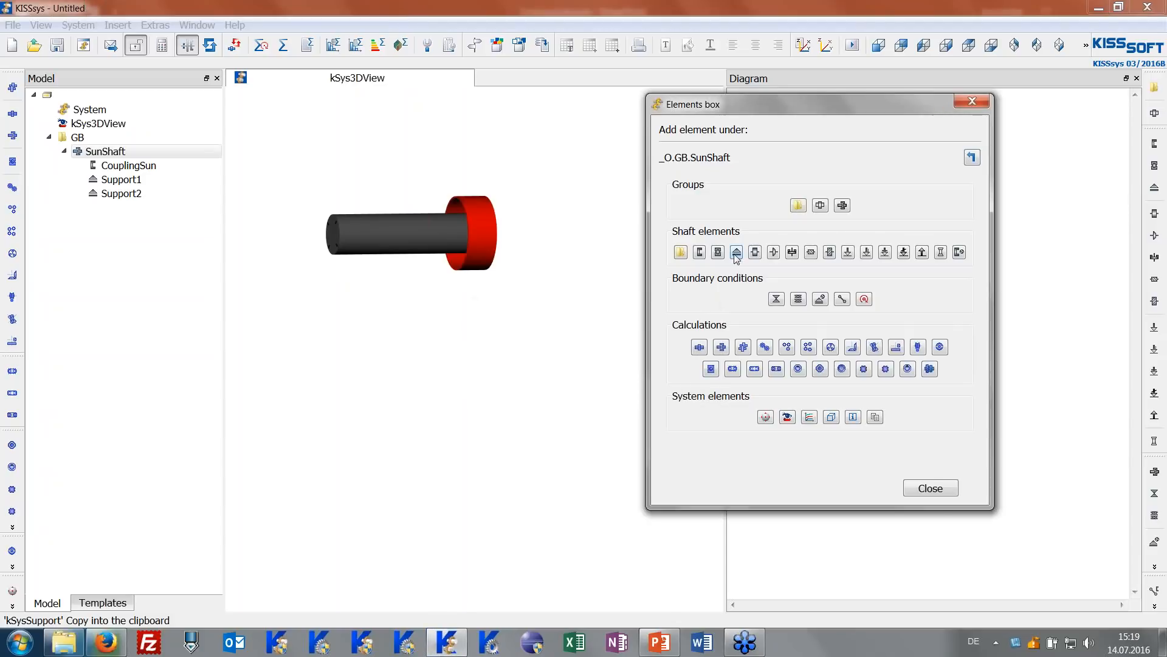
Add a helical gear named SunGear to SunShaft.
click(755, 251)
text(SuNGear)
key(BackSpace)
key(BackSpace)
key(BackSpace)
key(BackSpace)
text(Gear)
key(Return)
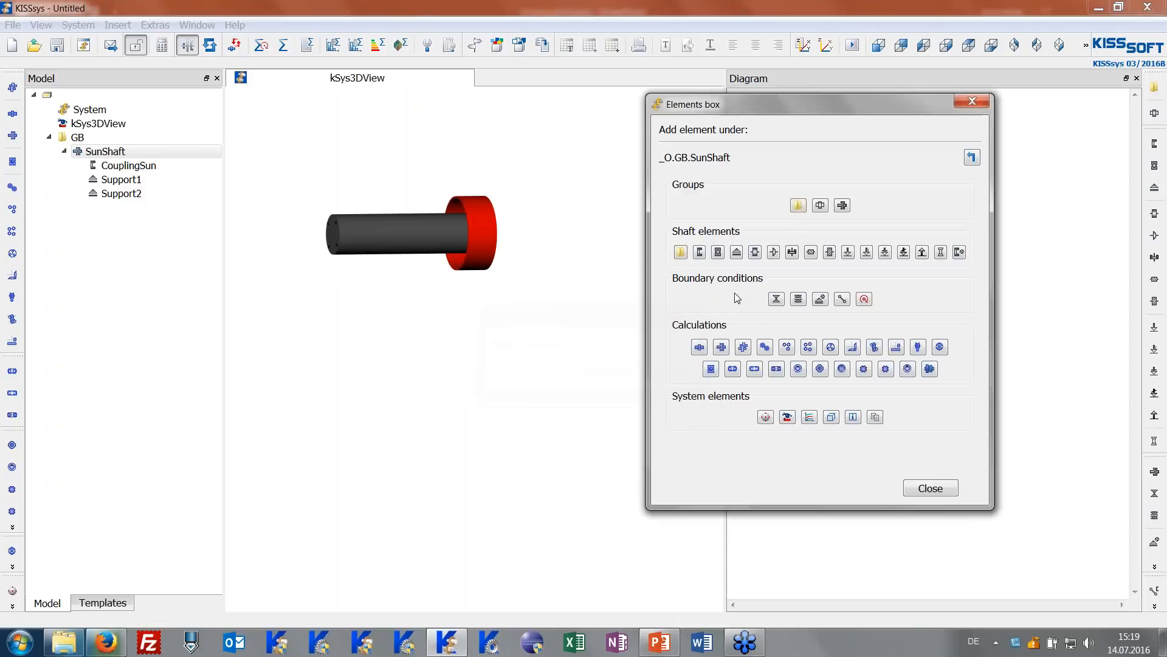
mouse_move(366, 265)
mouse_down()
mouse_move(435, 321)
mouse_move(418, 286)
mouse_move(425, 300)
mouse_move(347, 261)
mouse_up()
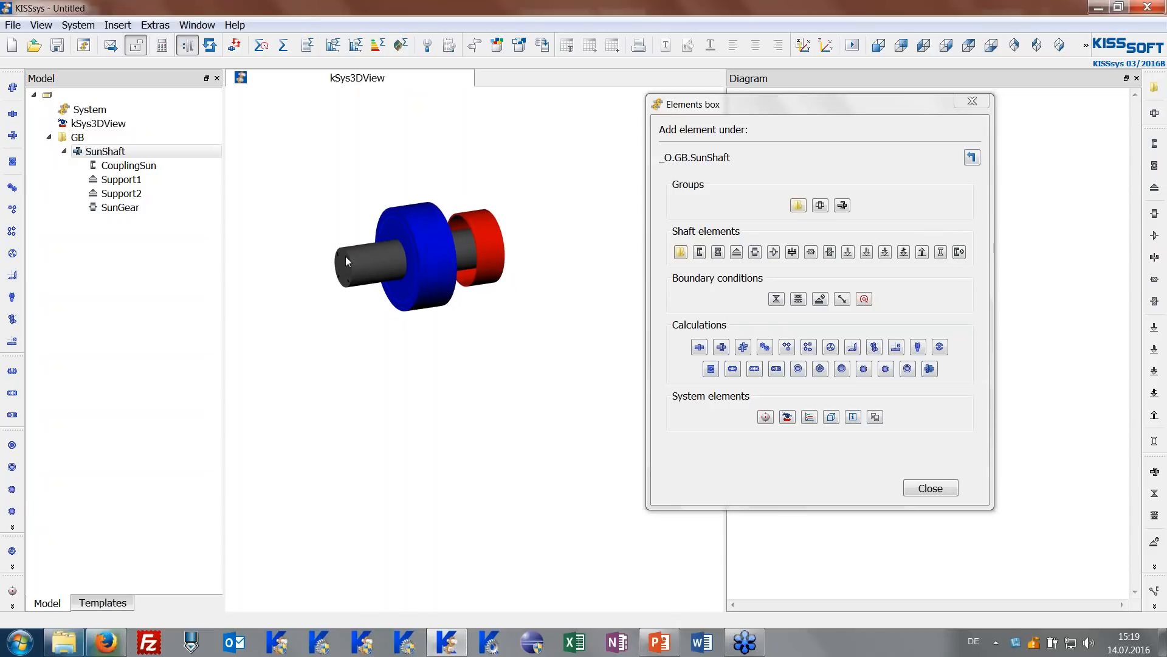
Add a second coaxial shaft named RingShaft under the GB group.
click(195, 139)
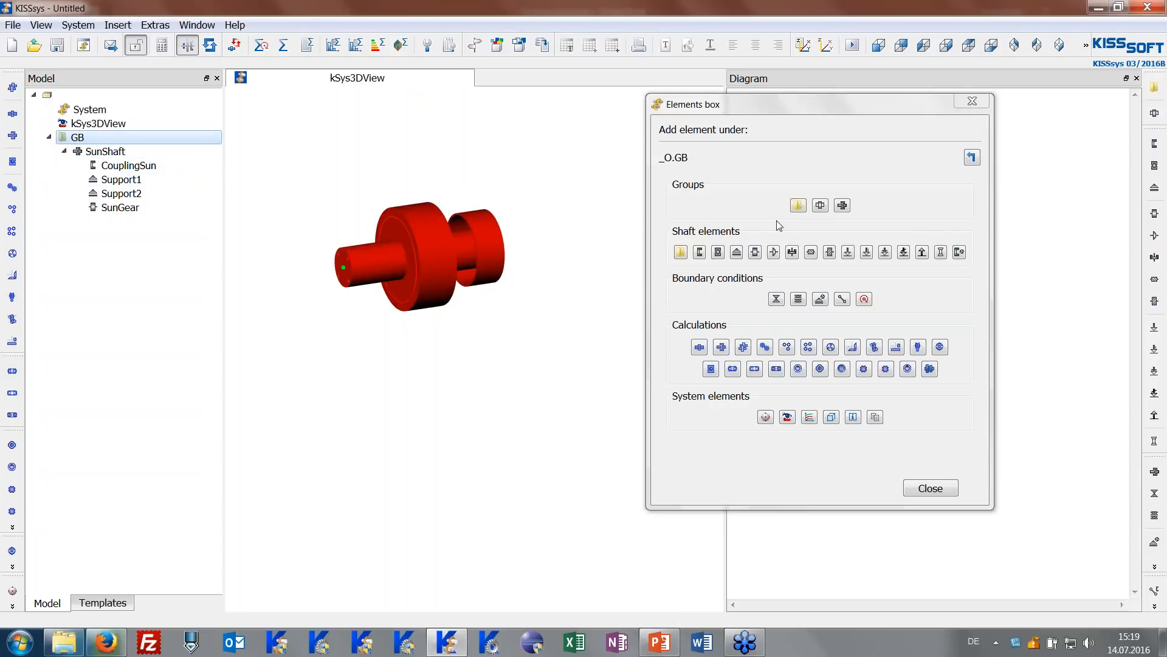
click(842, 205)
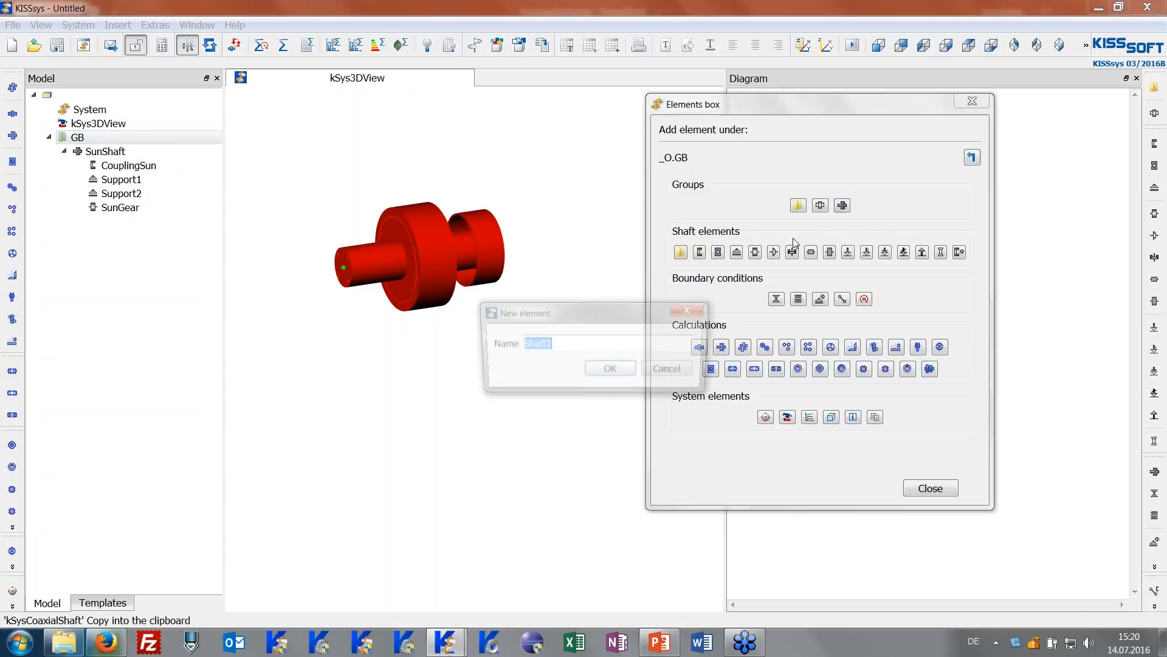
text(RingShaft)
key(Return)
drag(452, 268, 477, 318)
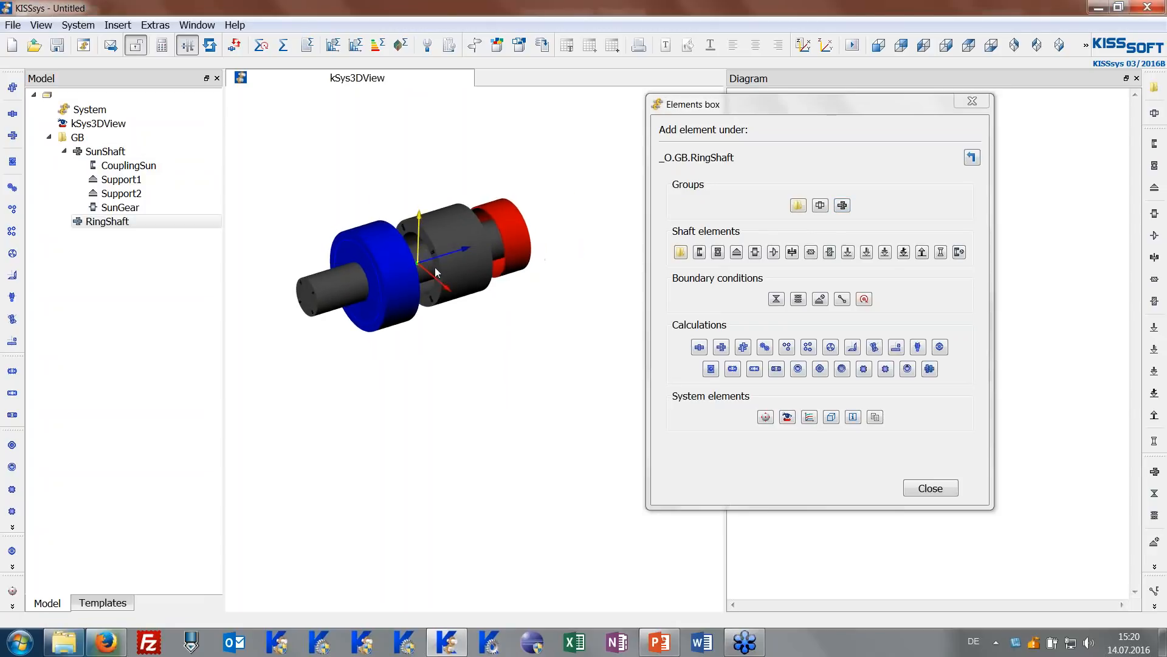
drag(435, 267, 456, 265)
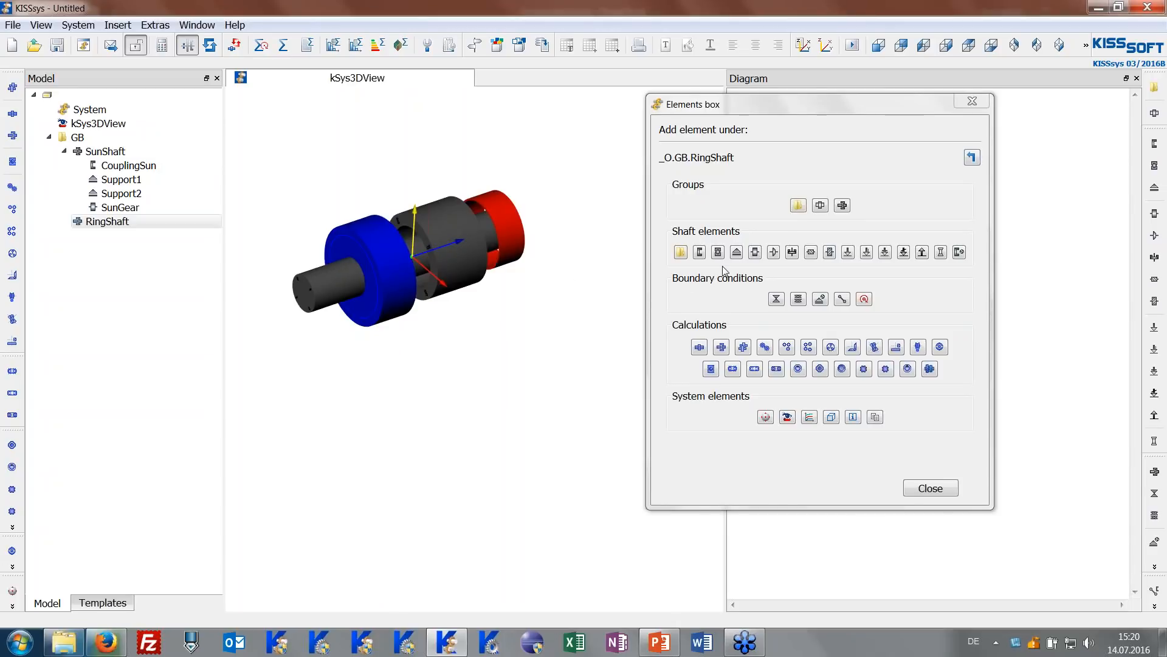
Add a helical gear named RingGear to RingShaft.
click(755, 252)
text(Ring)
text(Case)
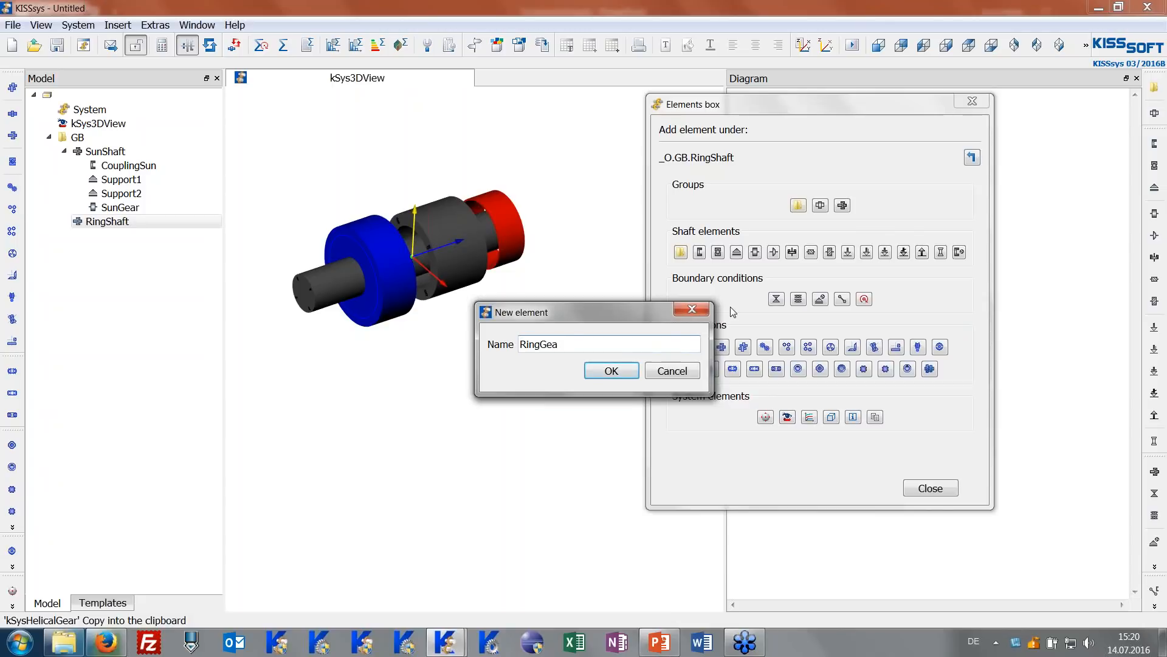
key(Return)
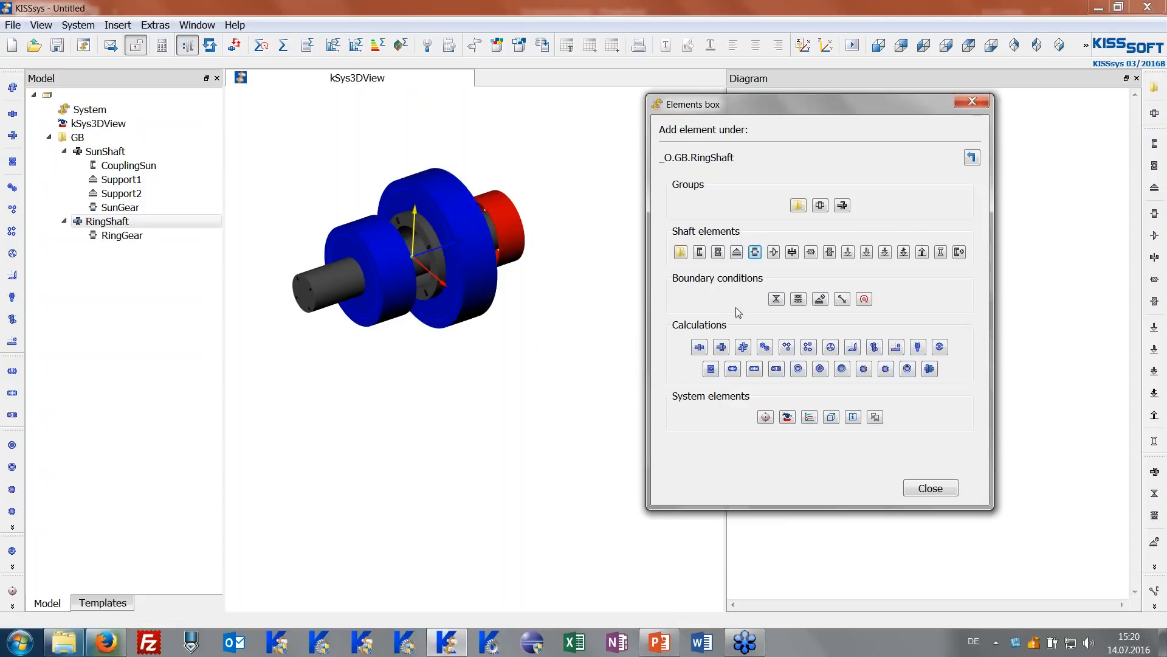
Add a support with its default name and a coupling named CouplingRing to RingShaft.
click(736, 252)
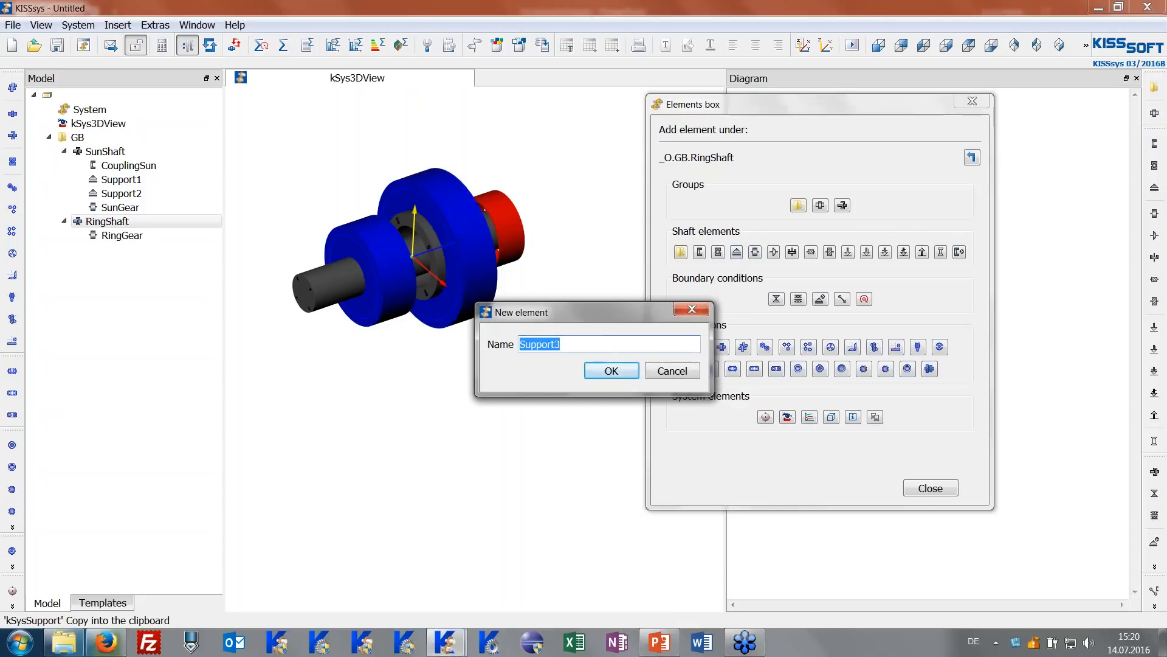
click(612, 369)
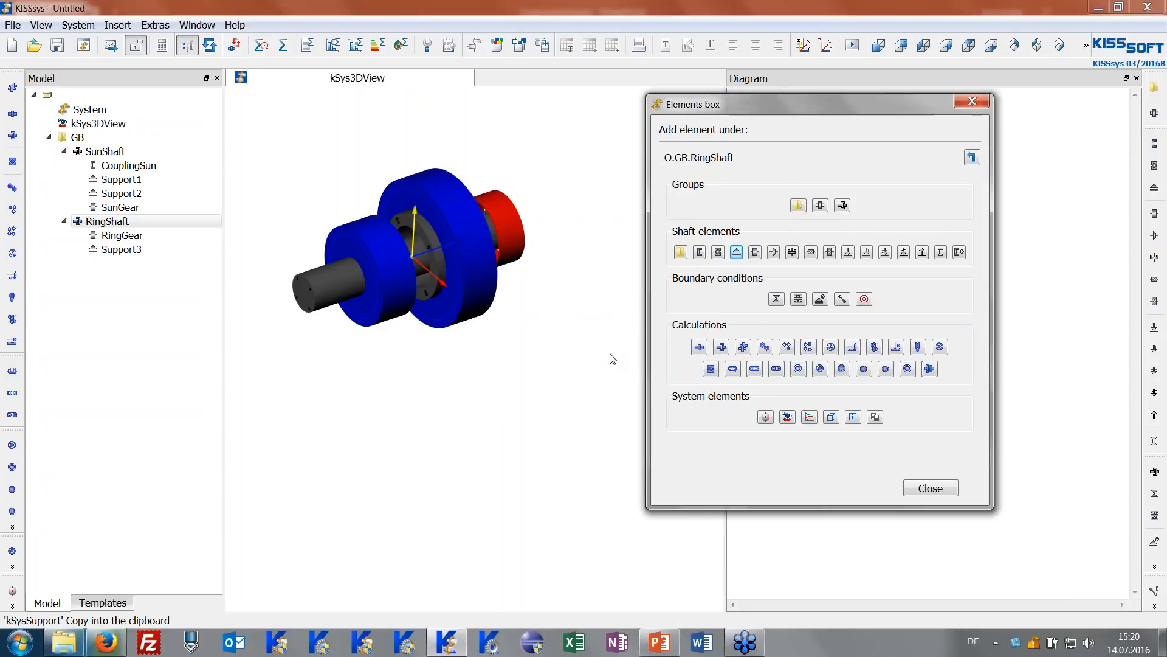
click(699, 253)
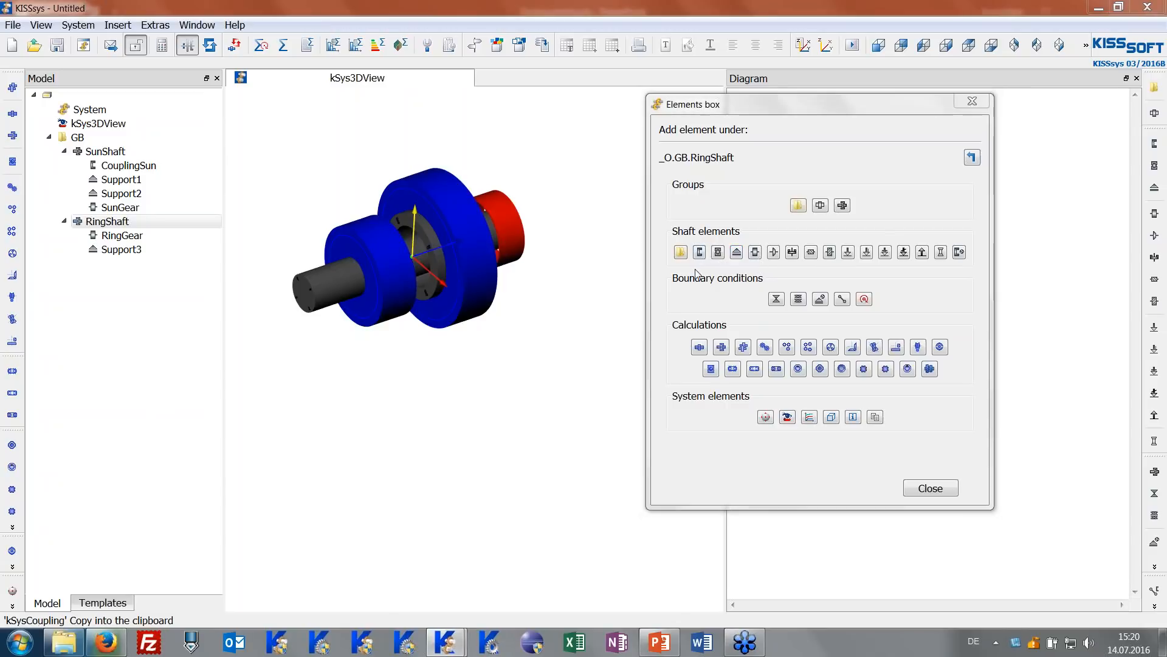
text(Ring)
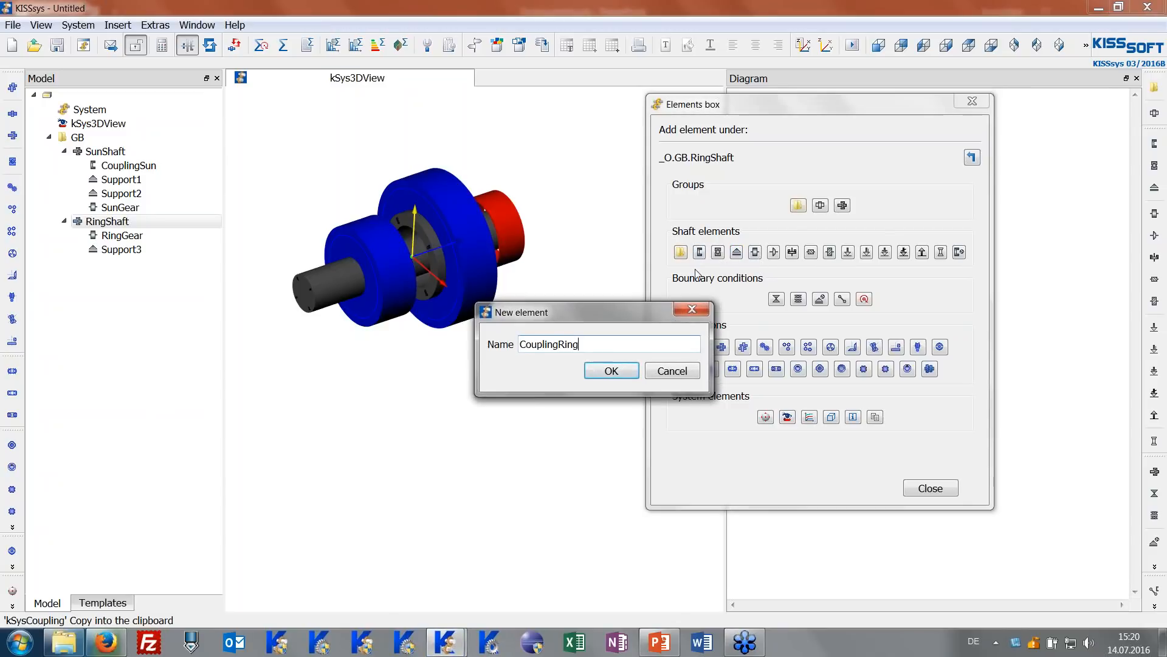
key(Return)
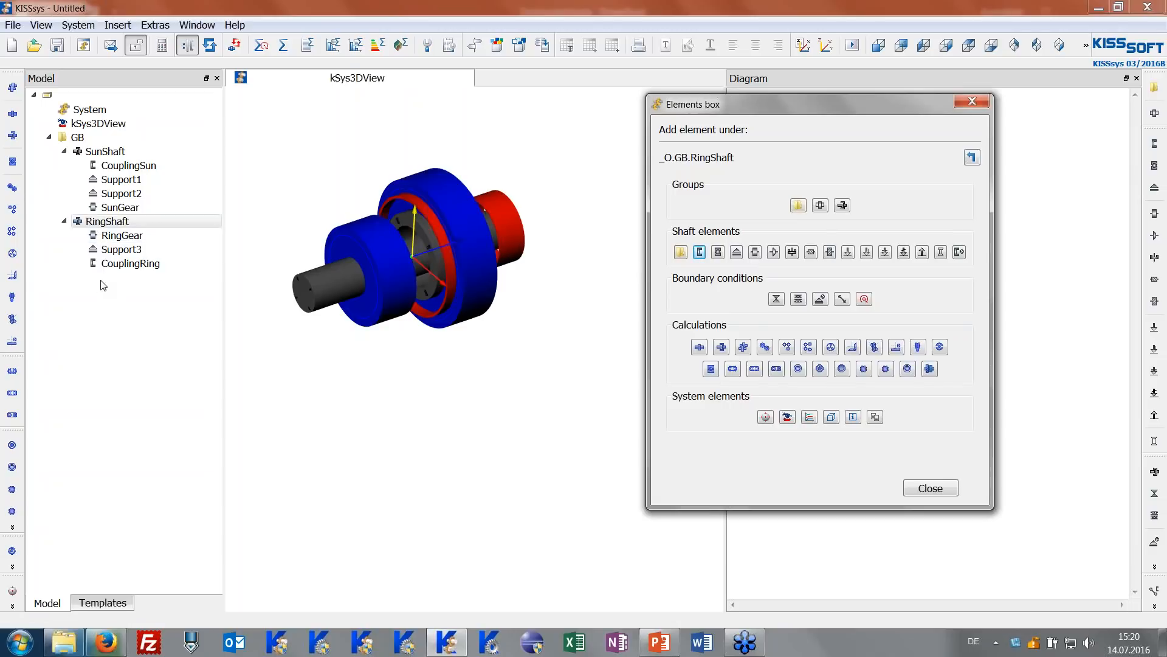
Add a third coaxial shaft named CarrierShaft under the GB group.
click(76, 137)
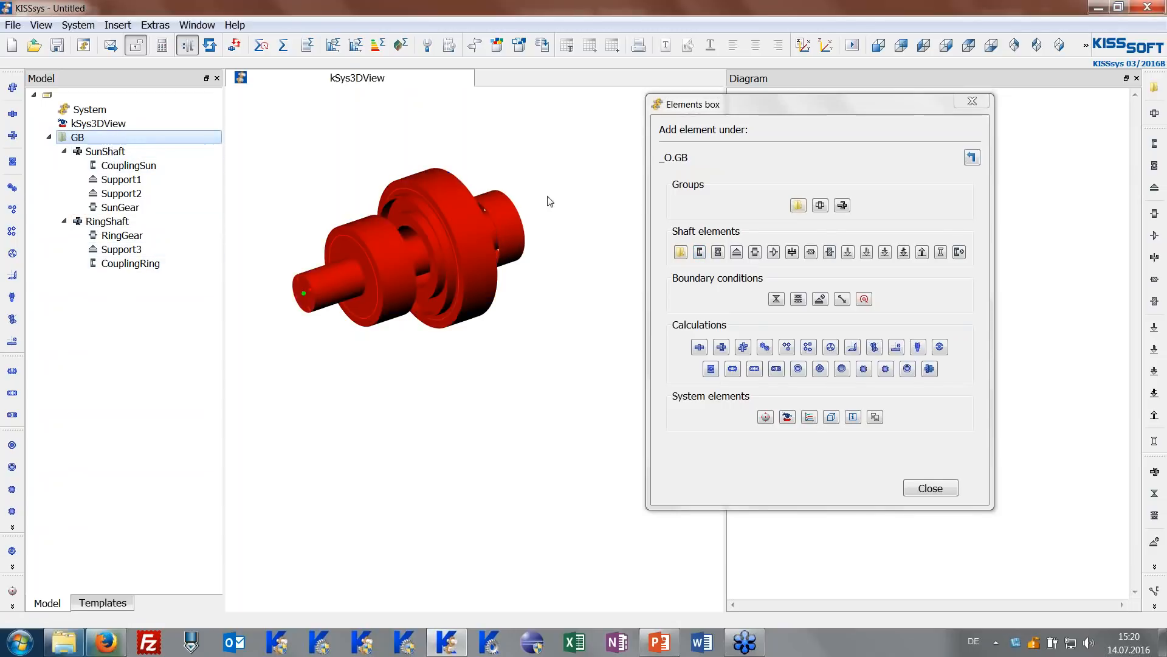
click(842, 205)
text(CarrierShaft)
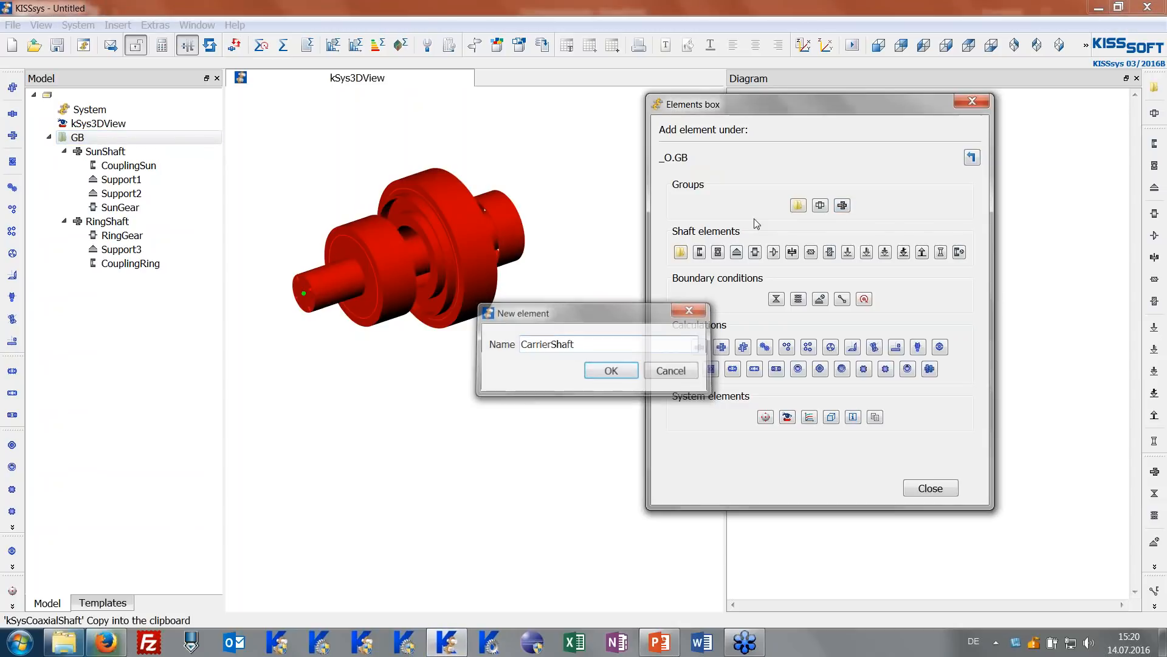
key(Return)
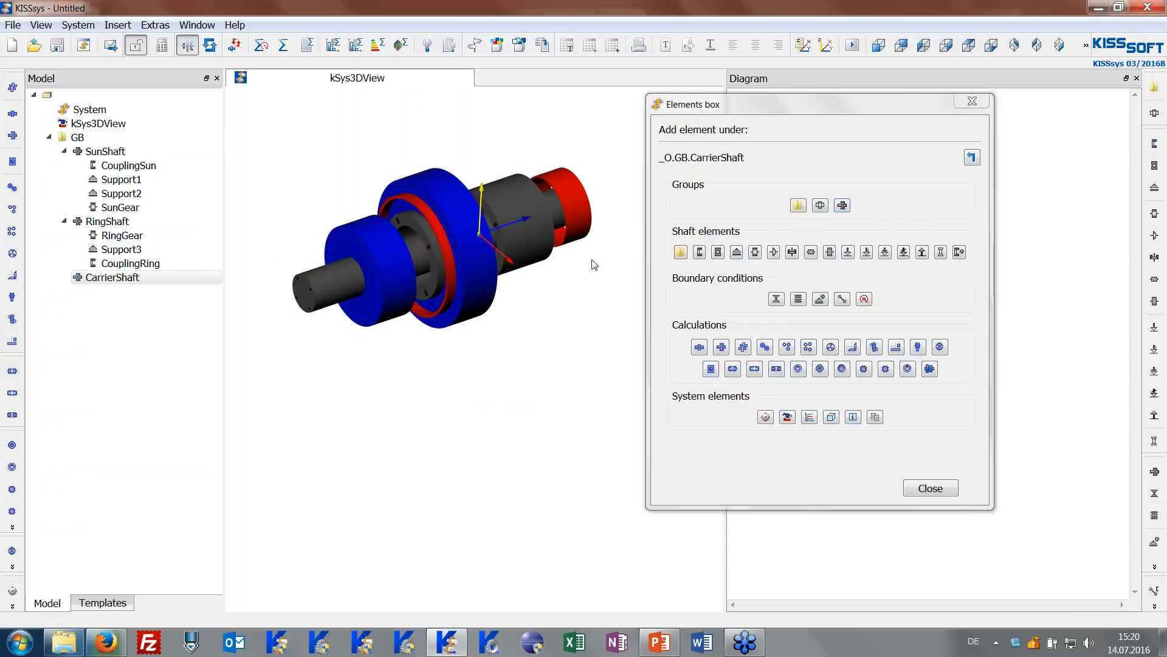
middle_drag(438, 251, 424, 270)
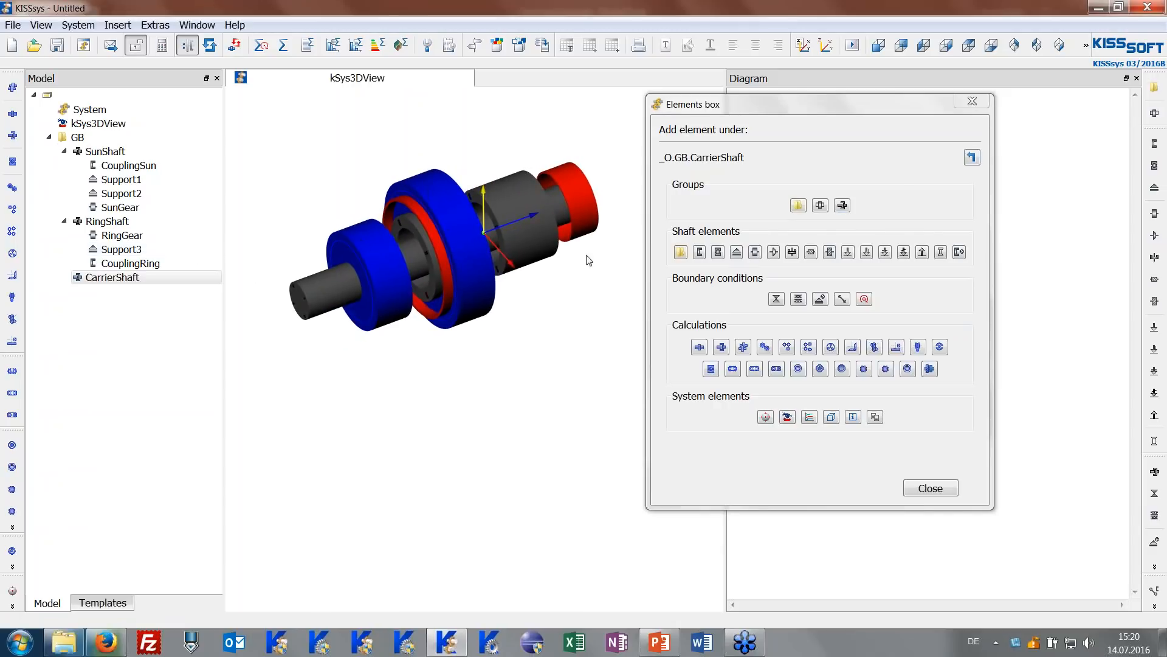
Add two roller bearings to CarrierShaft, keeping their default names.
click(719, 253)
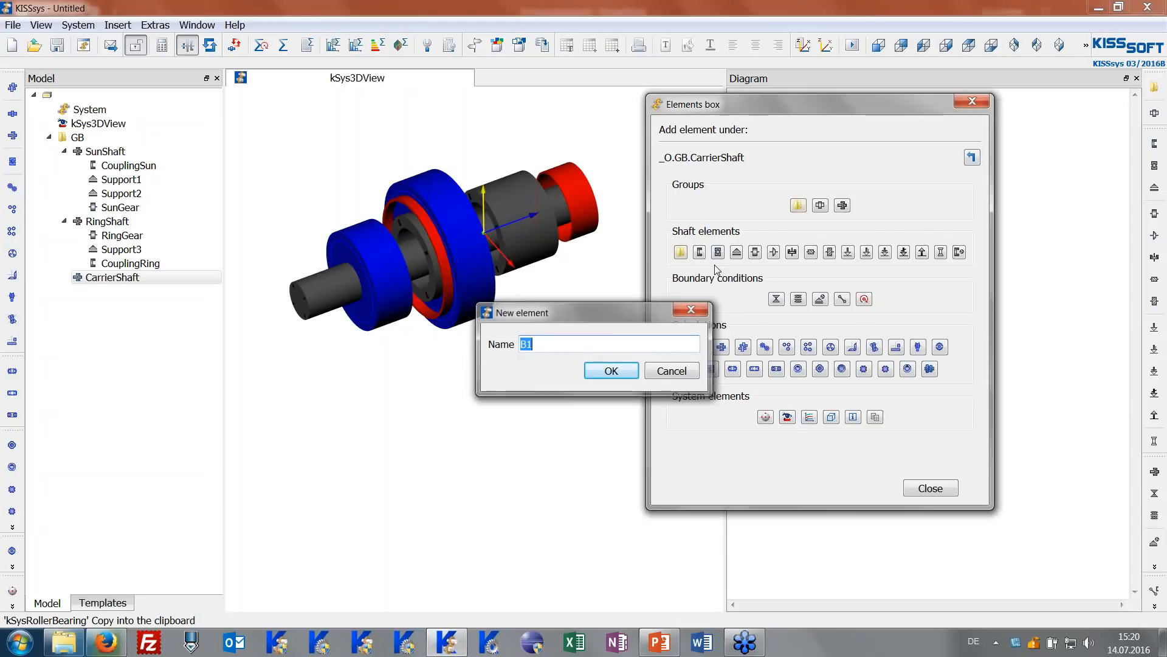
key(Return)
click(718, 253)
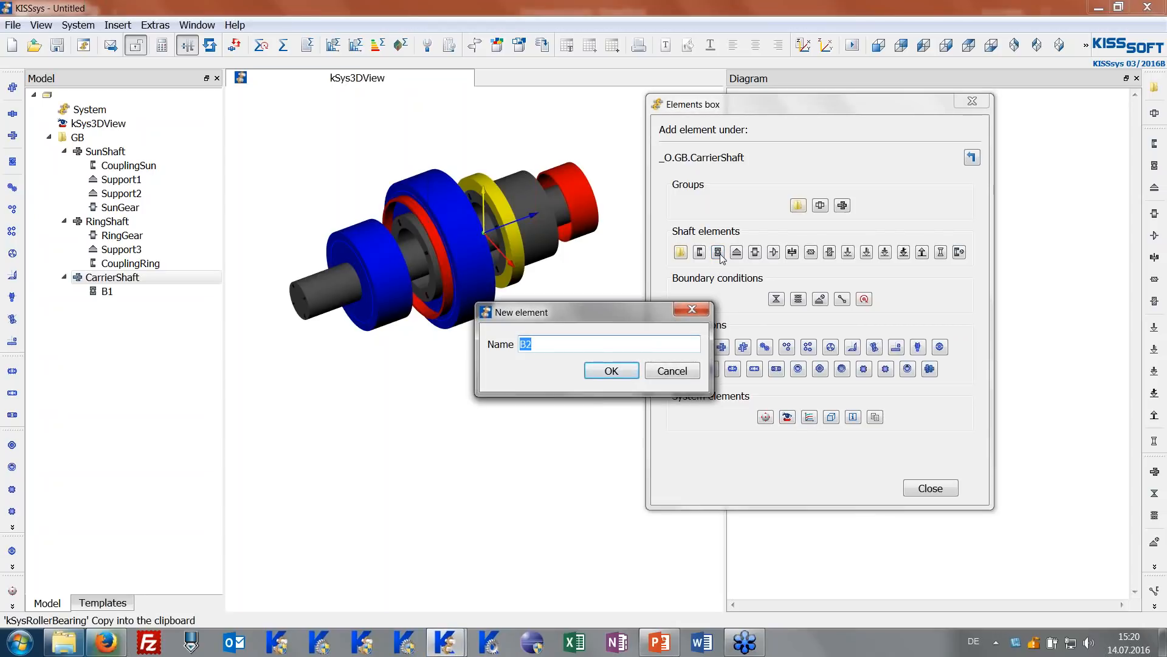
key(Return)
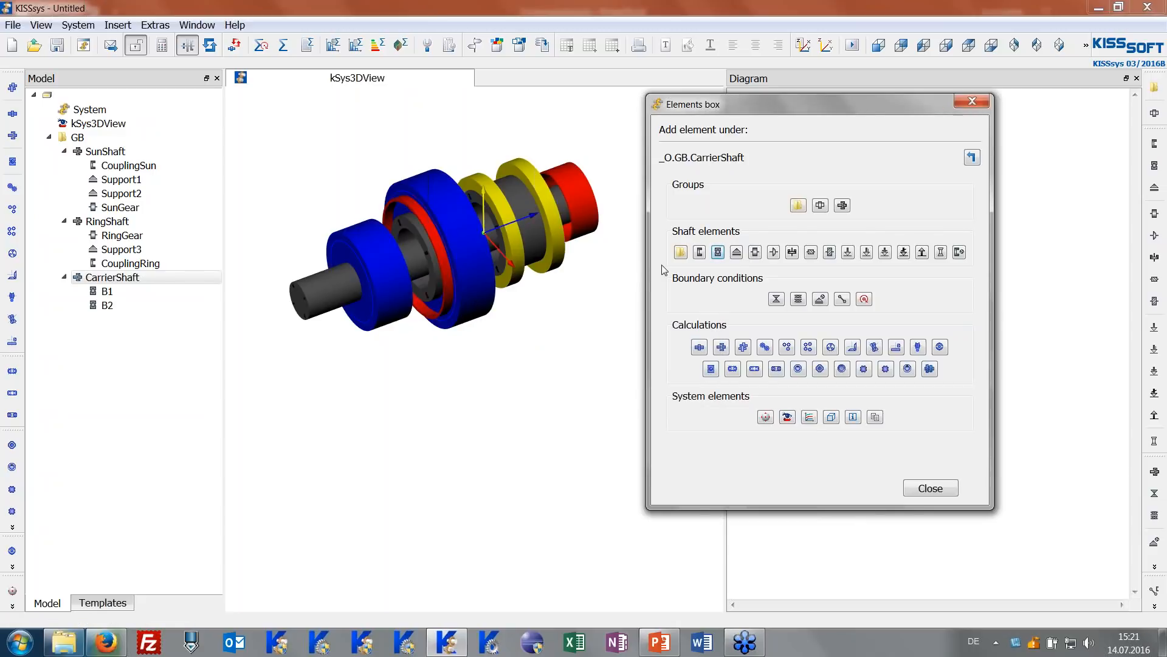
Add a coupling named CouplingCarrier to CarrierShaft.
click(701, 253)
key(End)
key(BackSpace)
text(Carrier)
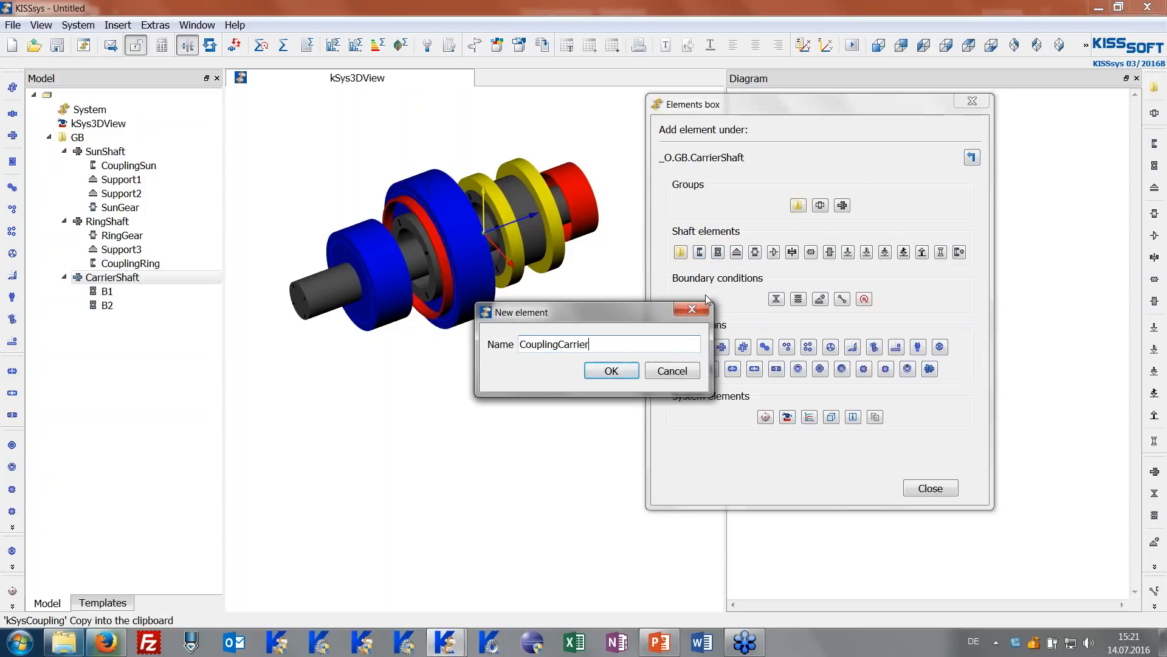
key(Return)
middle_drag(567, 341, 558, 363)
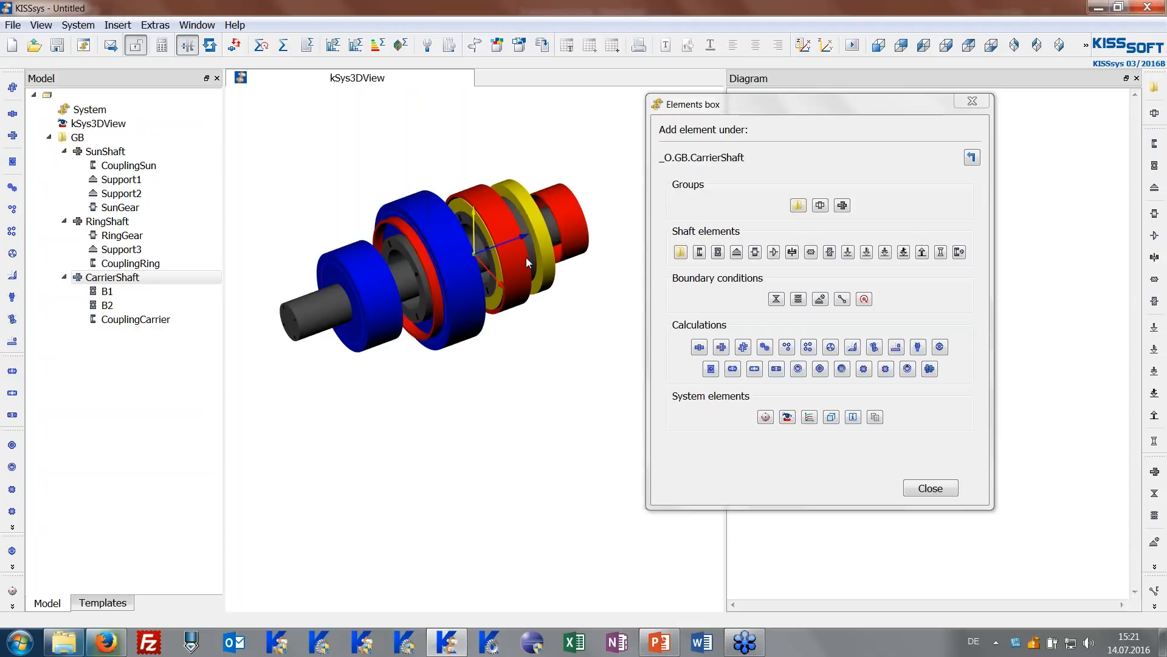
Add a planet carrier coupling named CarrierElement to CarrierShaft.
click(960, 252)
click(608, 344)
key(BackSpace)
key(BackSpace)
key(BackSpace)
key(BackSpace)
key(BackSpace)
key(BackSpace)
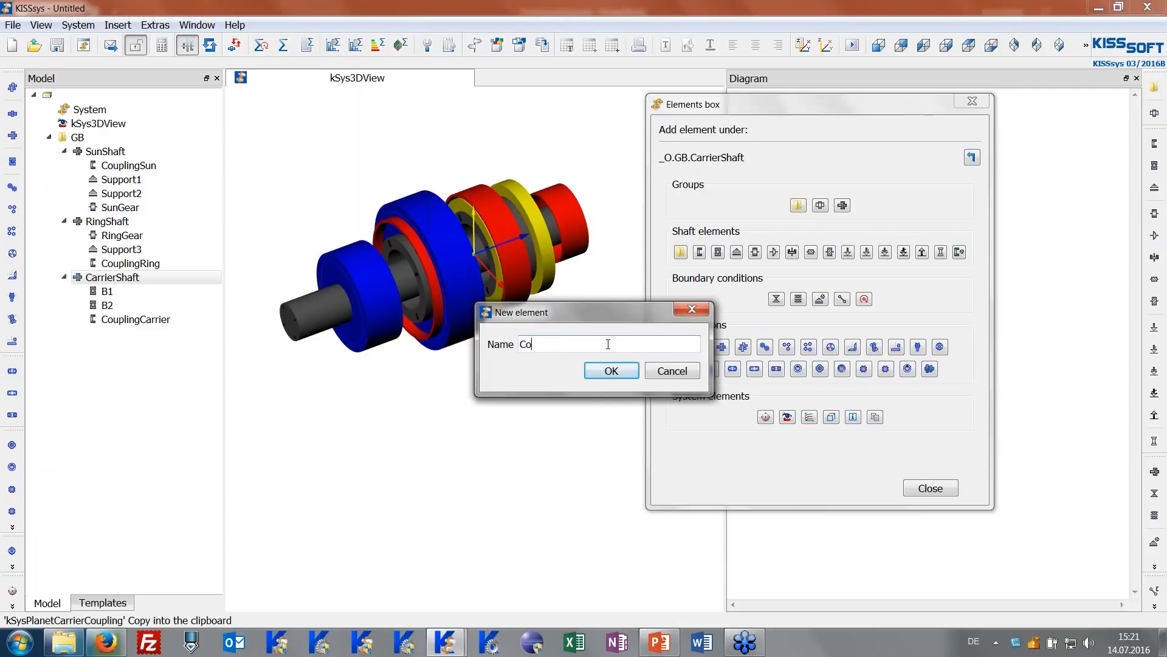
text(arrierElement)
key(Return)
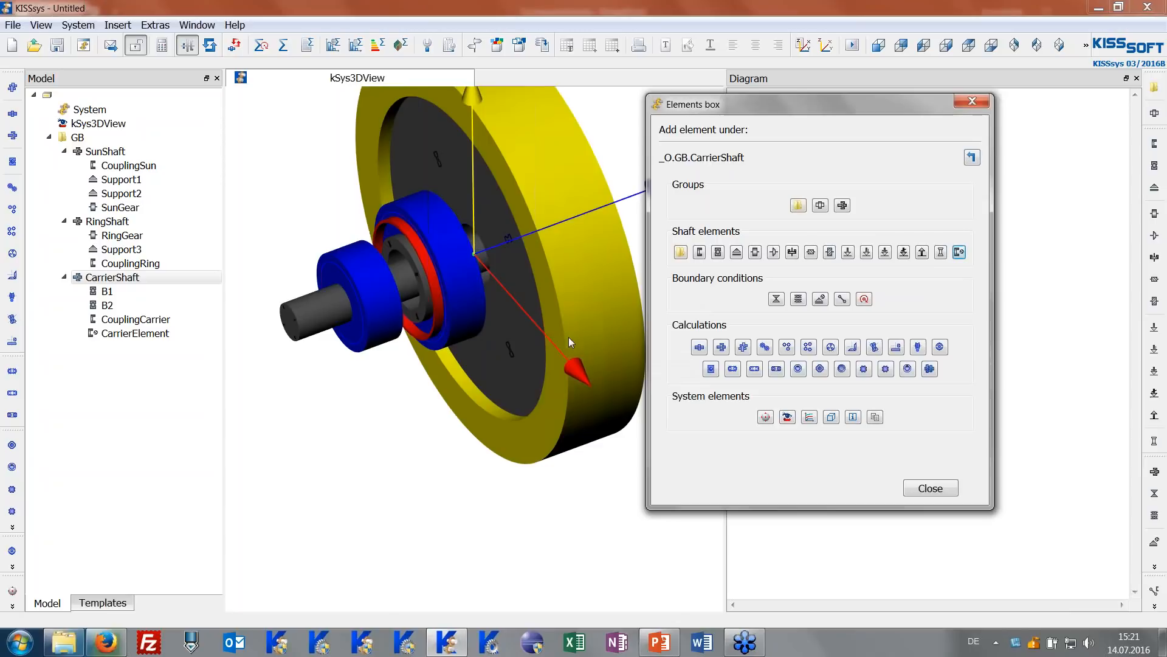
drag(528, 308, 255, 343)
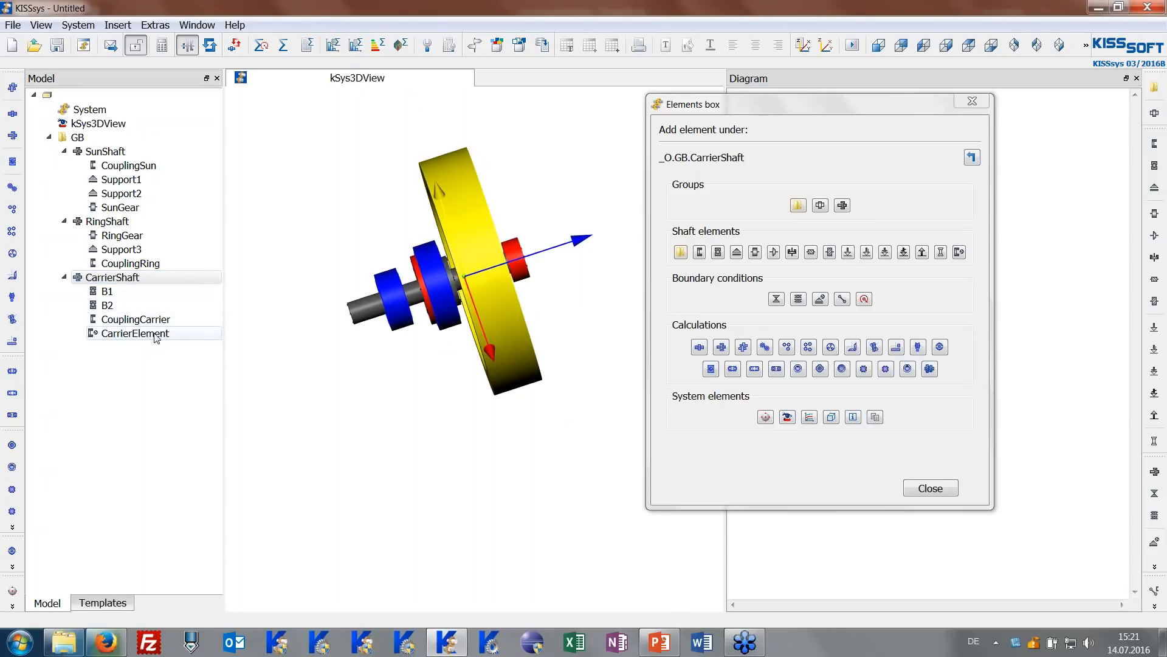
drag(521, 254, 603, 255)
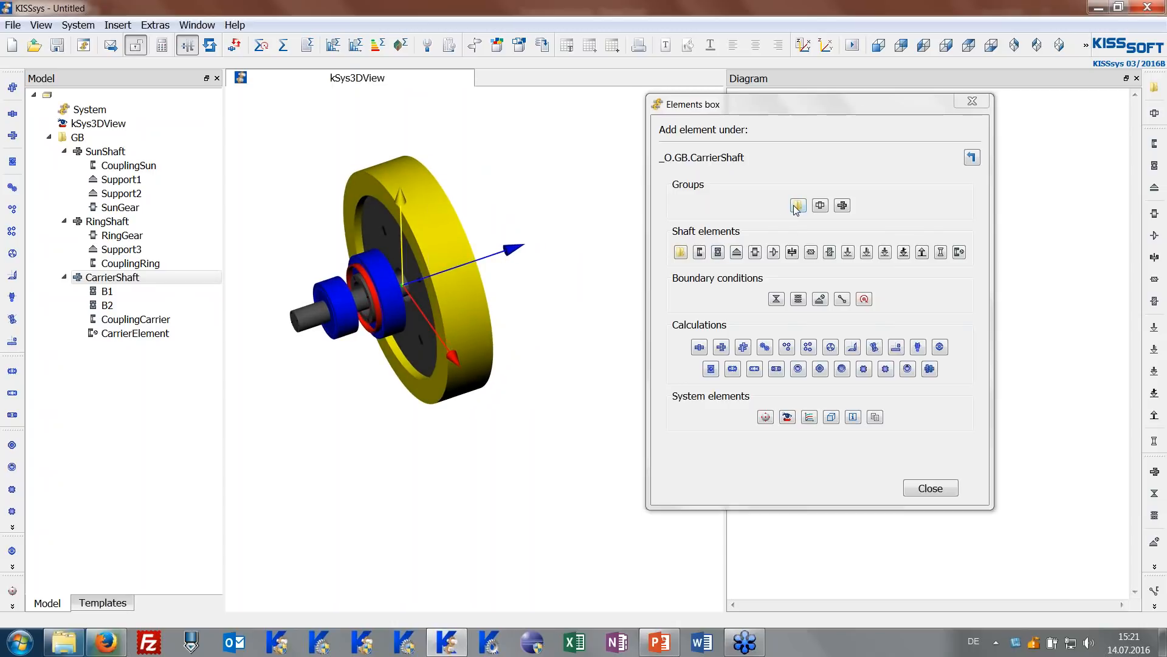
Add a group named Planet under CarrierShaft.
click(820, 205)
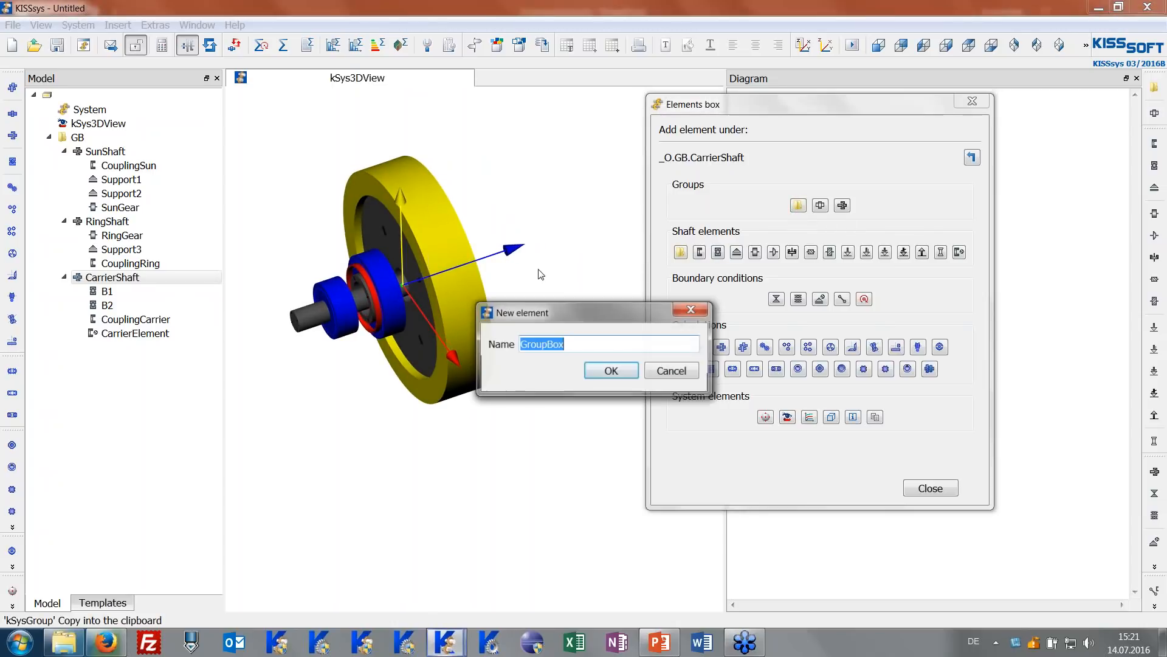
text(Planet)
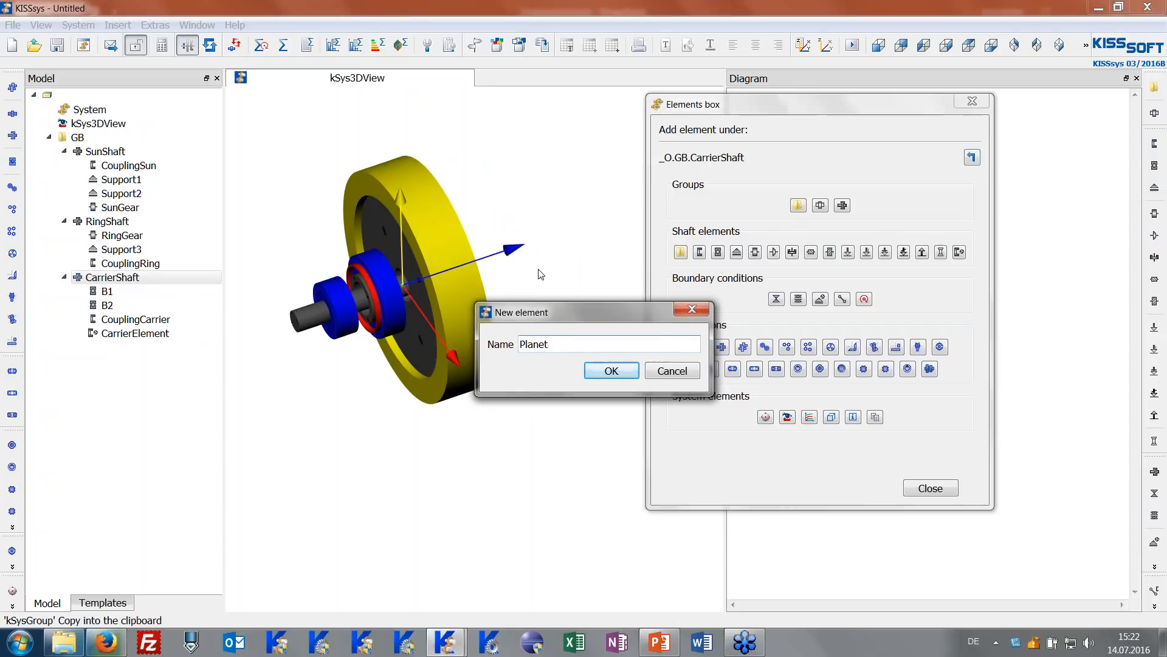
key(Return)
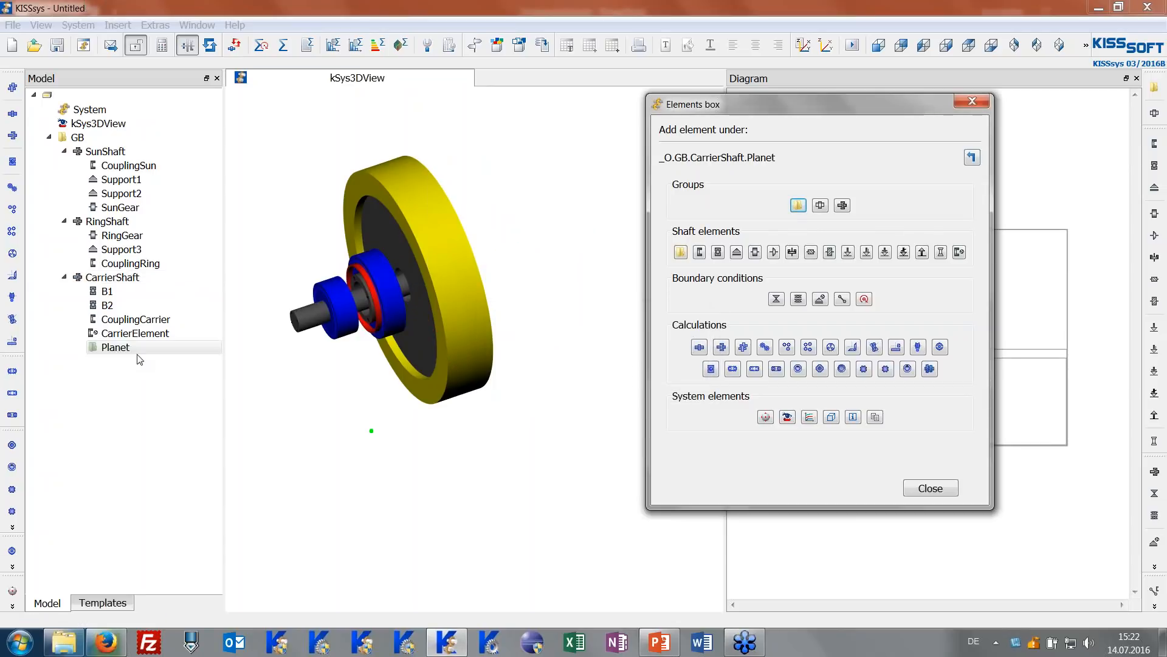
click(442, 331)
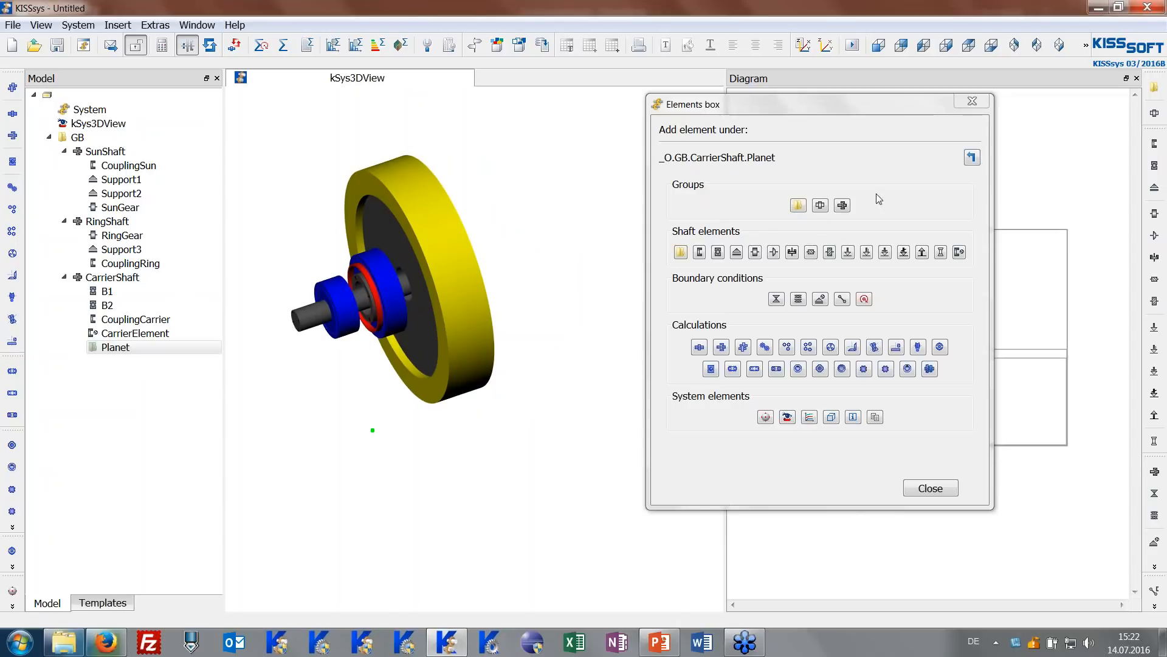
Add a coaxial shaft named PinShaft under the Planet group.
click(842, 207)
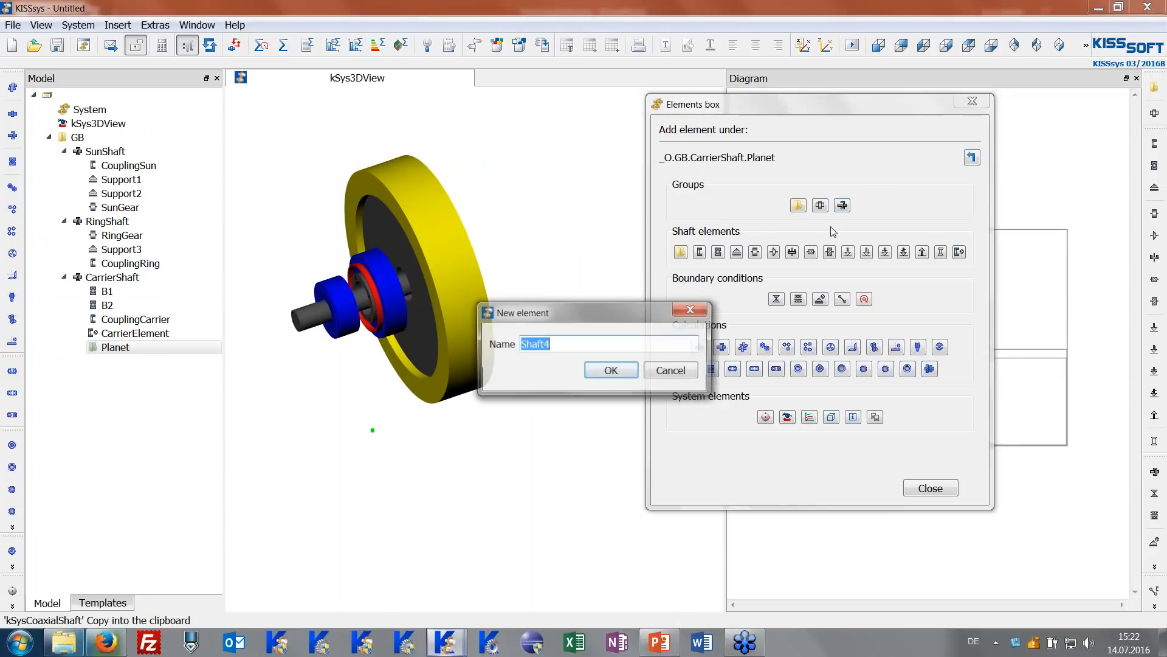
text(PinShaft)
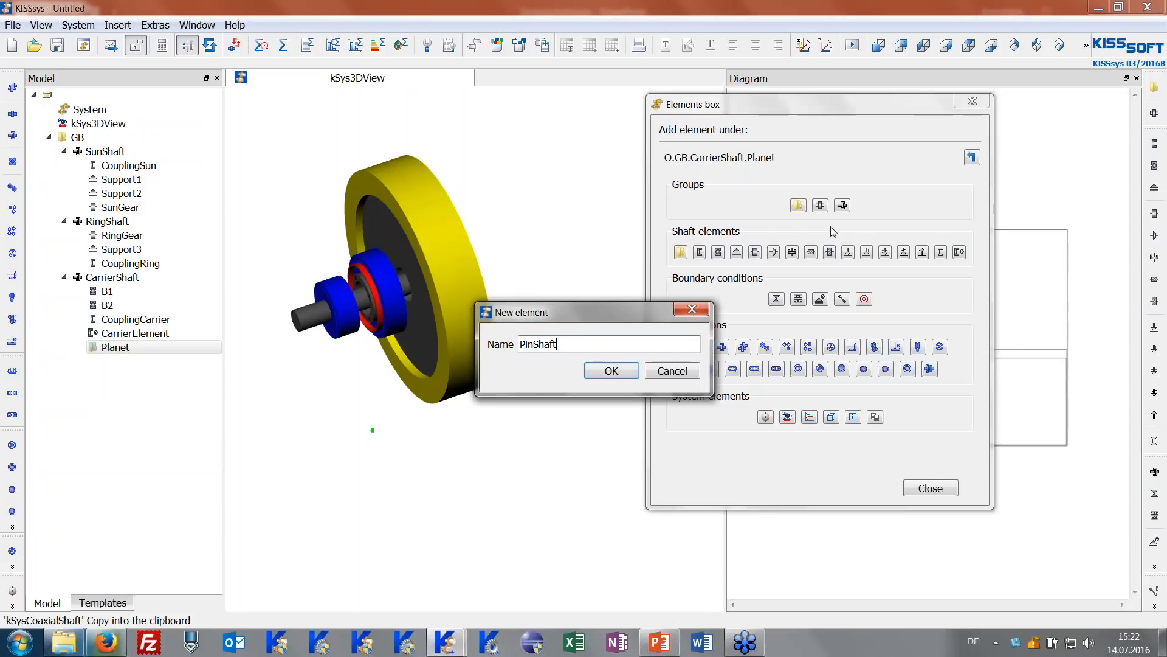
key(Return)
drag(467, 310, 472, 311)
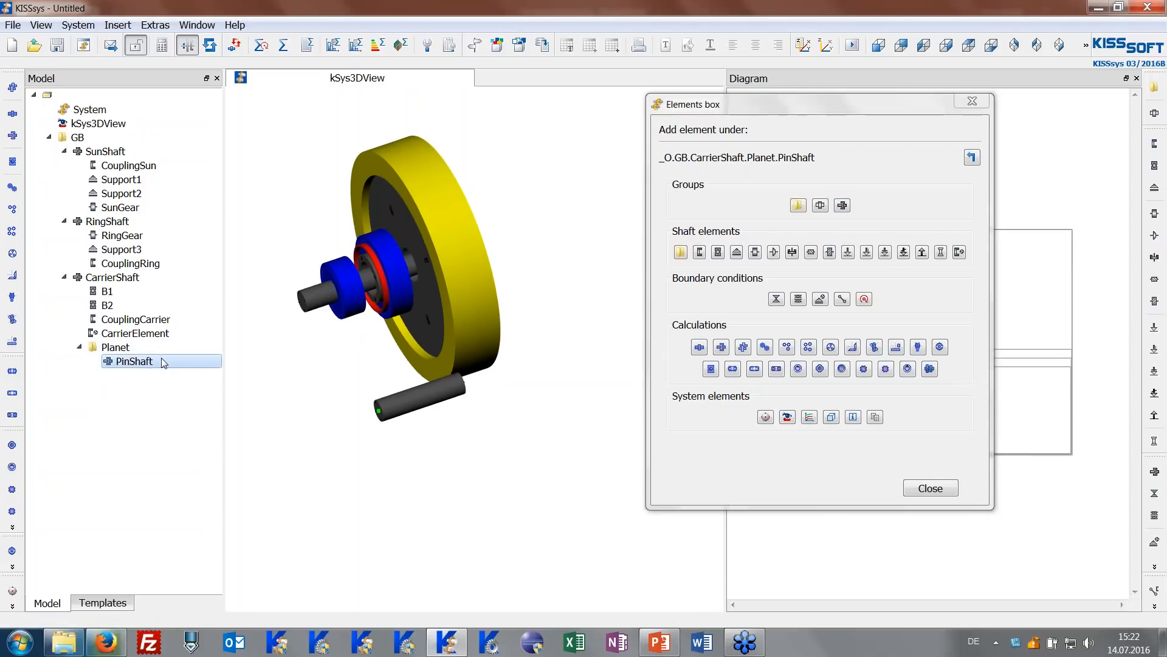
Add two supports to PinShaft, keeping their default names.
click(737, 251)
key(Return)
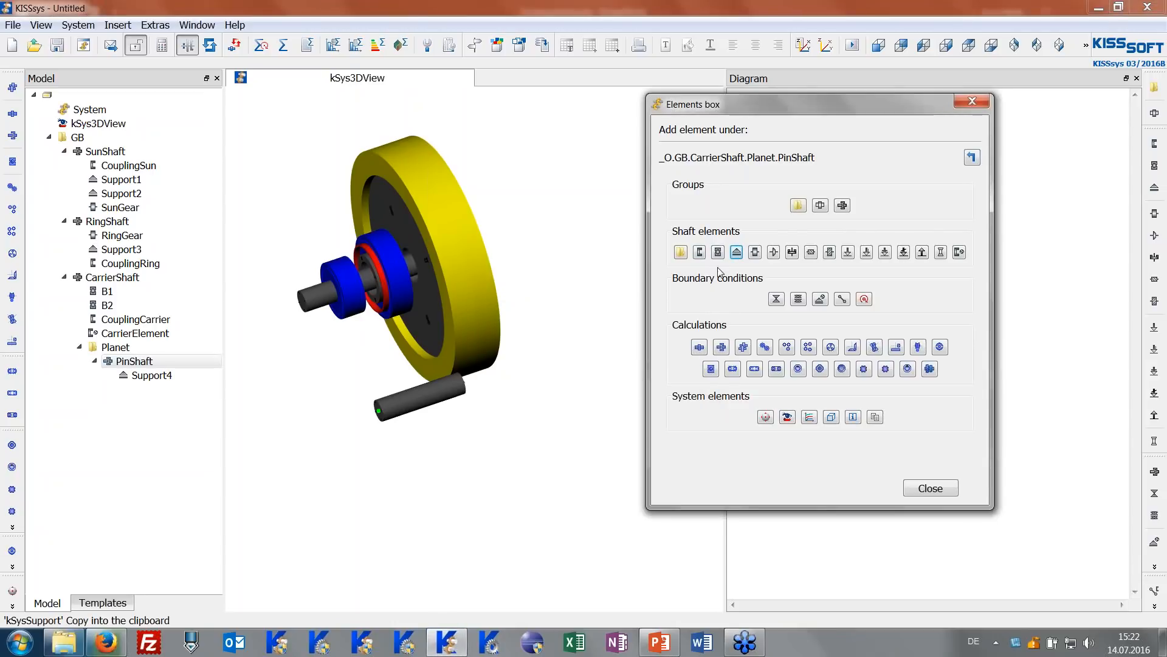
click(737, 252)
key(Return)
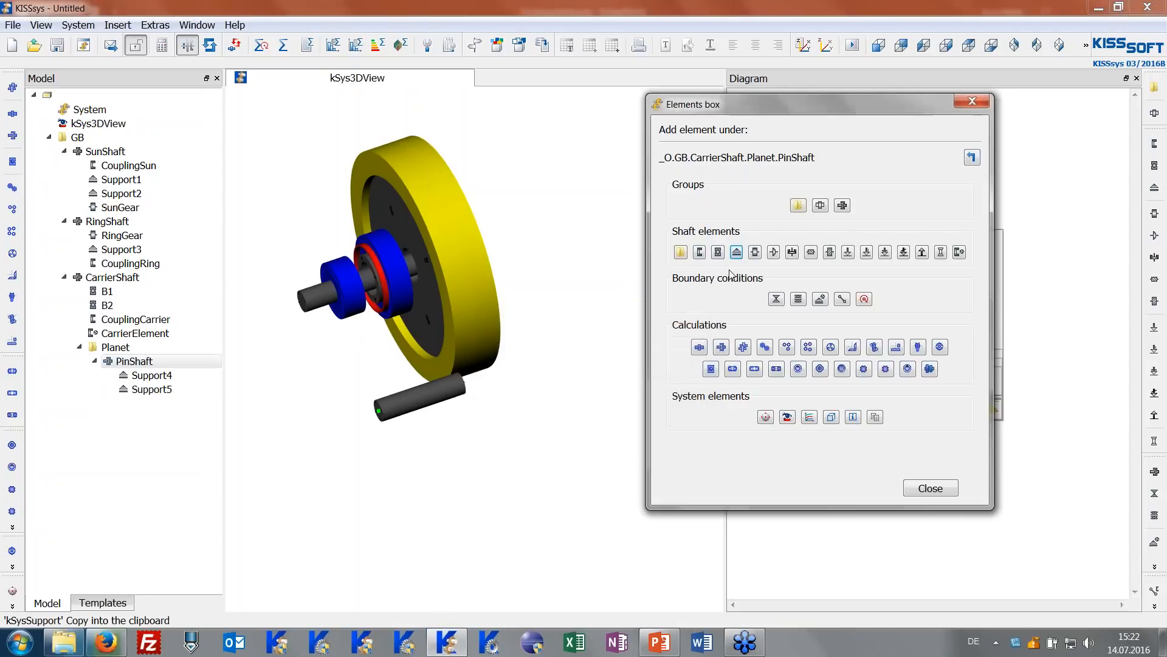
Add a second coaxial shaft named PlanetGearBody under the Planet group.
click(144, 346)
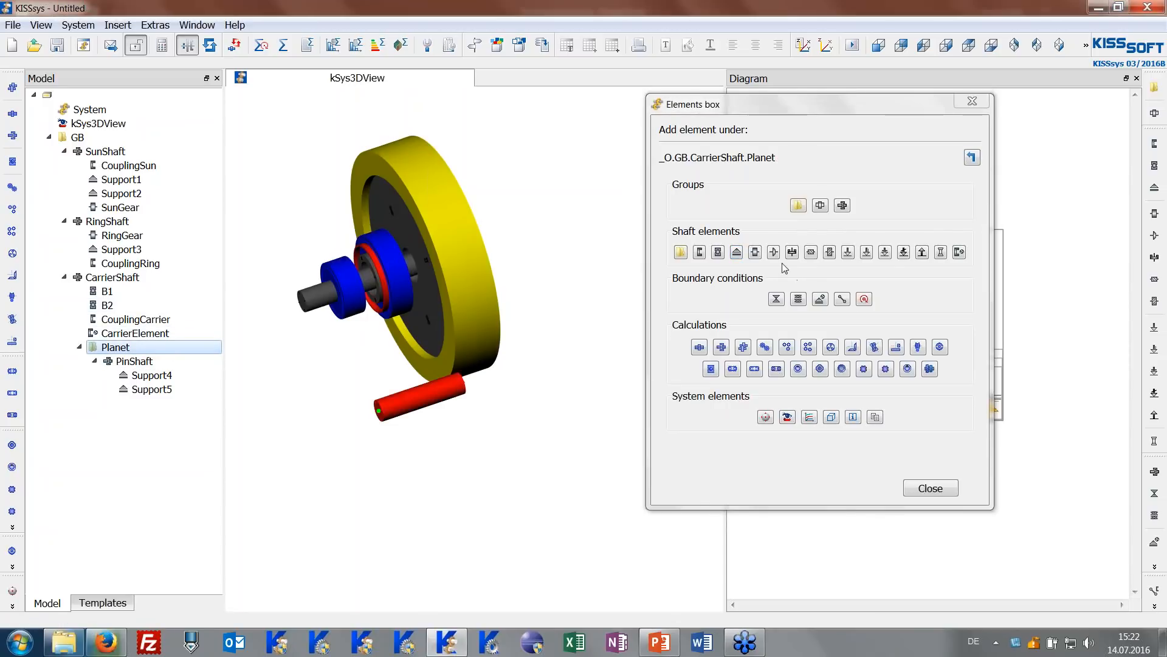
click(842, 205)
text(PlanetHea)
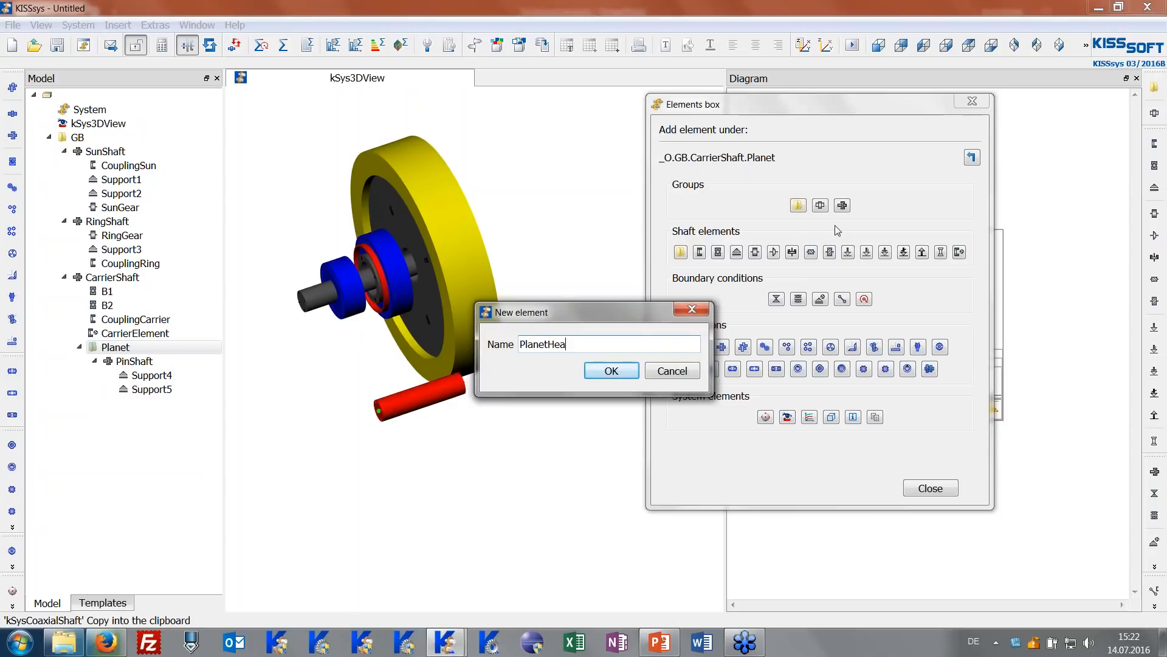
text(GearBody)
key(Return)
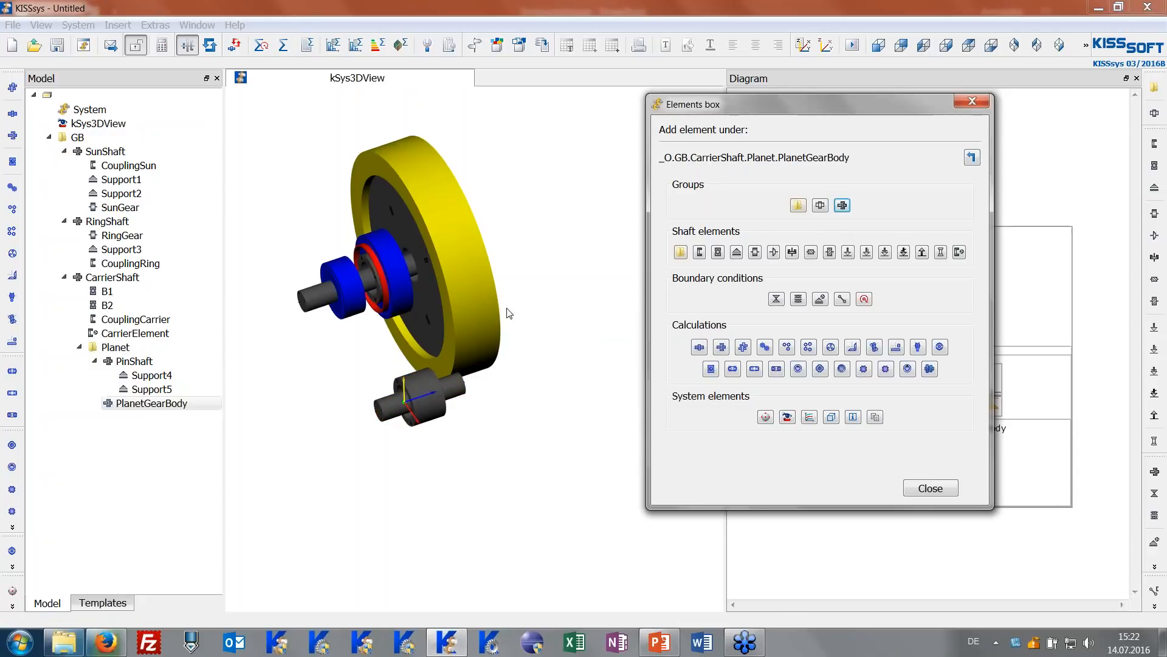
click(474, 368)
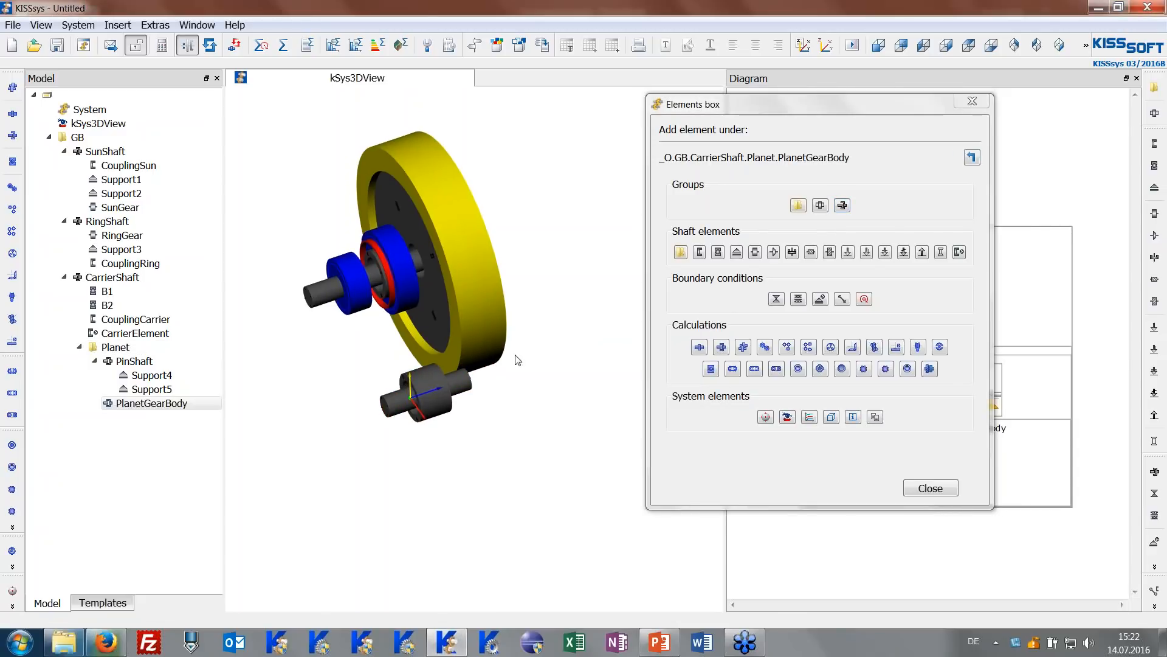
Add a helical gear named PlanetGear and a support with its default name to PlanetGearBody.
click(754, 253)
text(Pl)
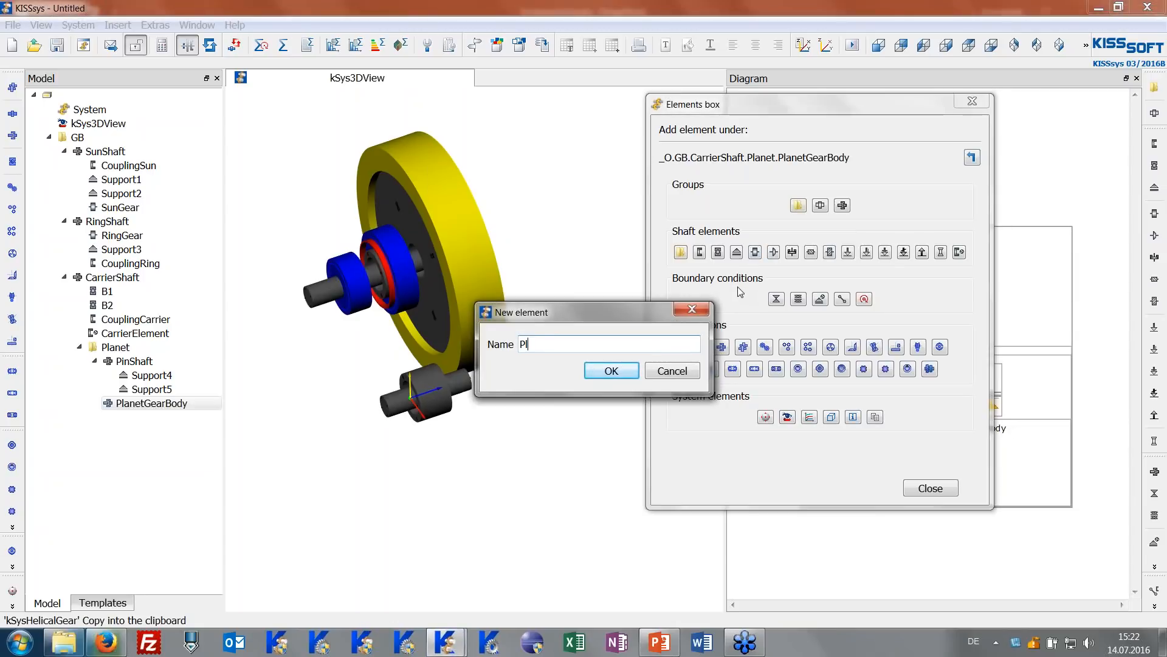
text(anetgEAR)
key(BackSpace)
key(BackSpace)
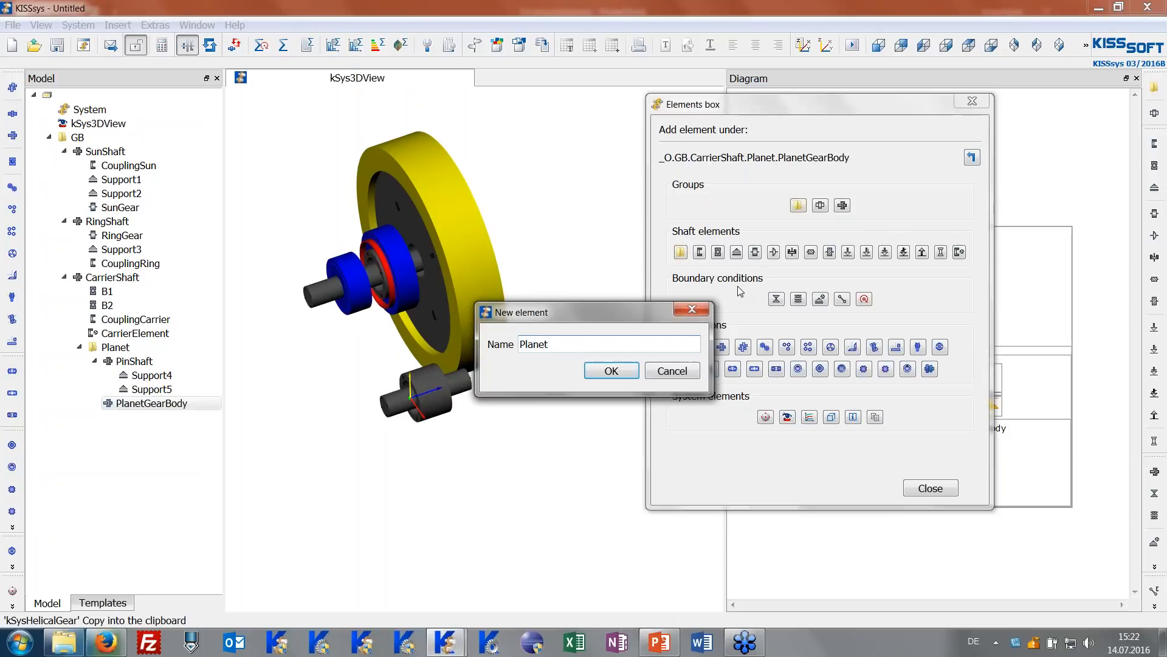
text(er)
key(BackSpace)
text(ar)
key(Return)
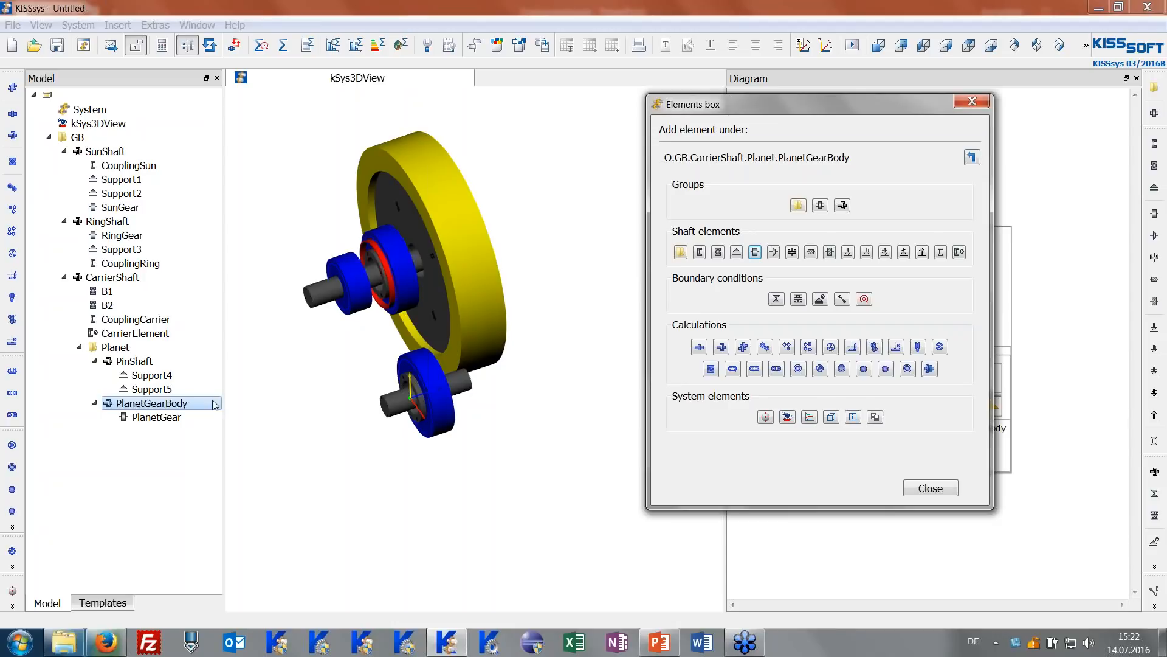
click(736, 251)
click(612, 369)
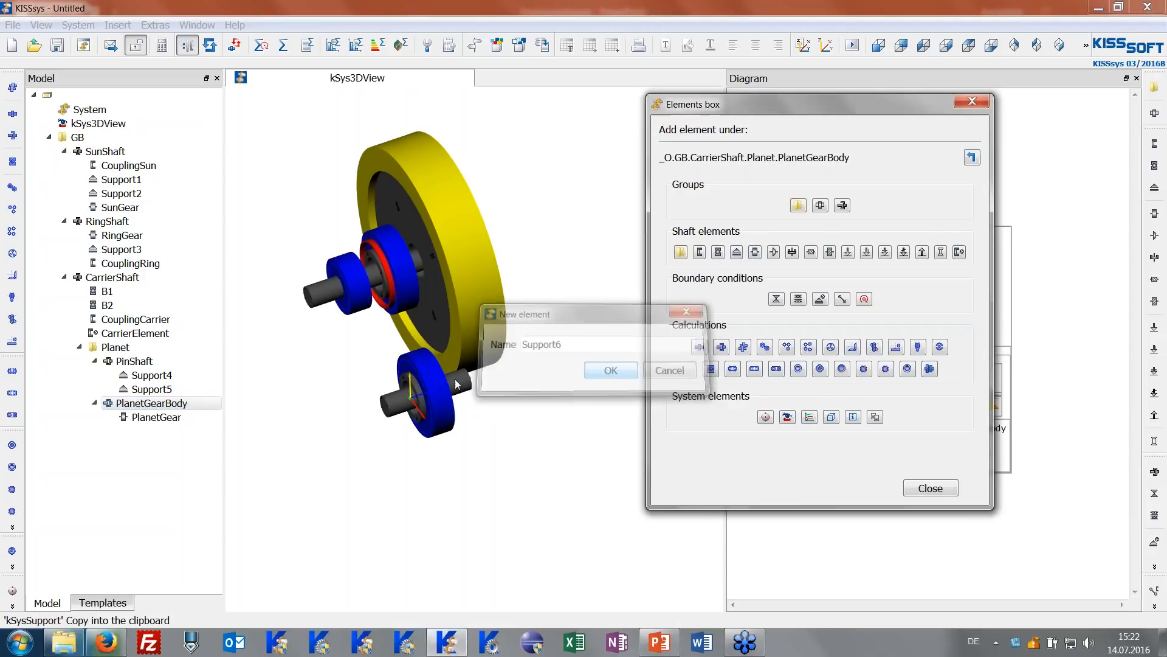
Examine the gap between the pin shaft and the planet gear body in the 3D model.
click(128, 351)
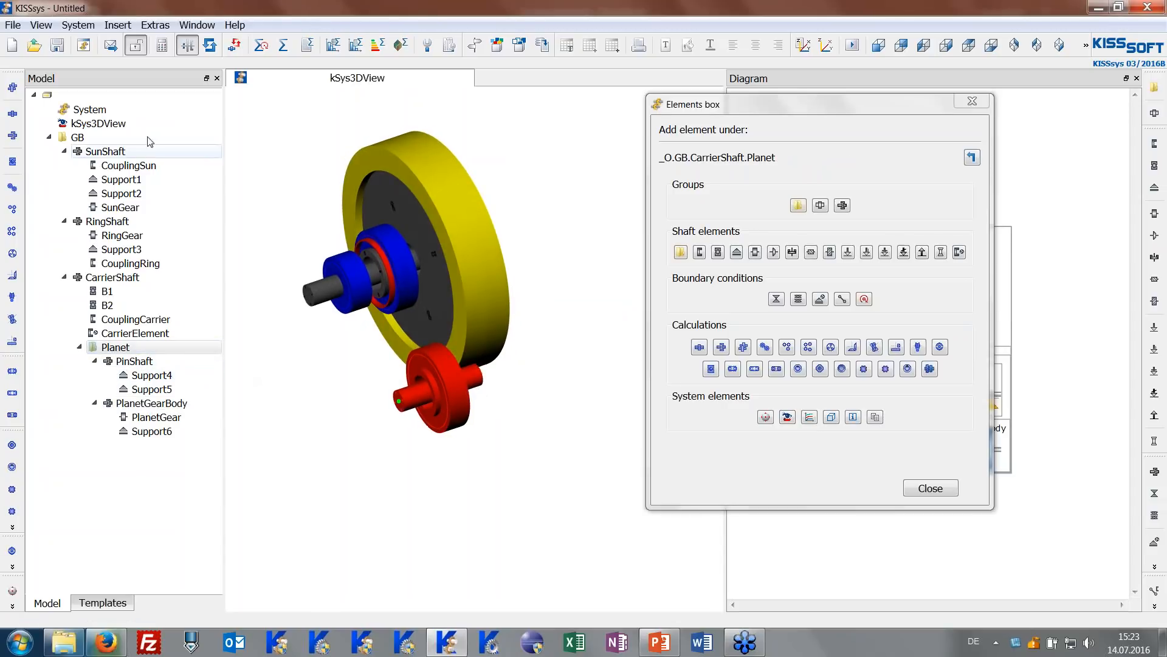
click(146, 96)
scroll(450, 332, up, 5)
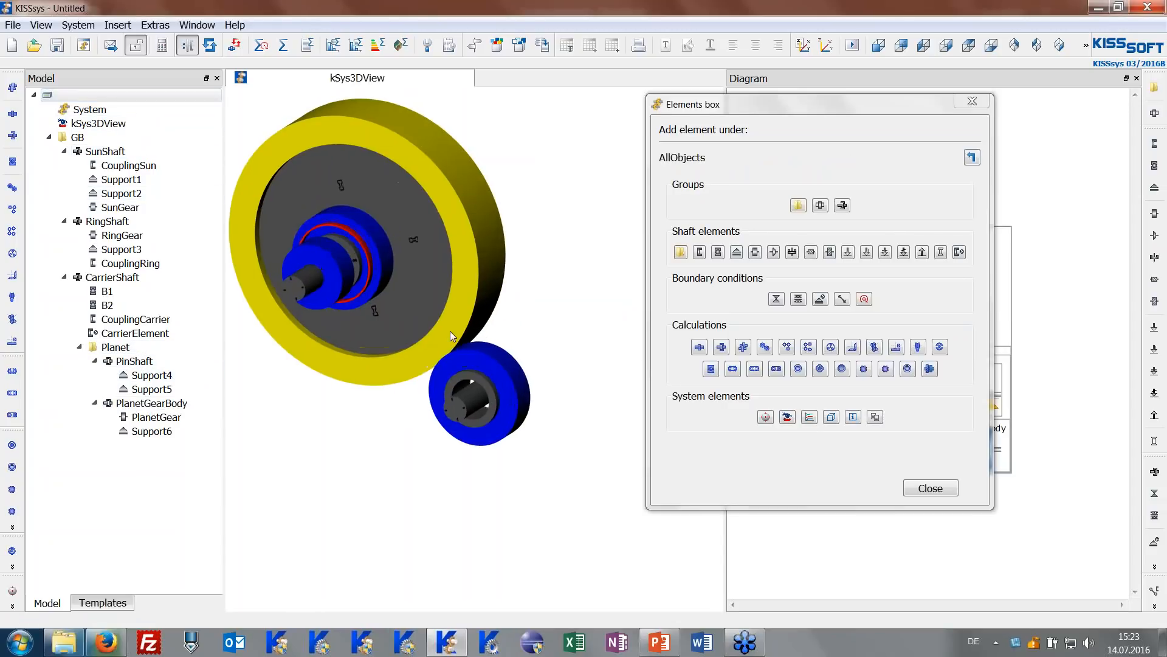
drag(466, 422, 502, 412)
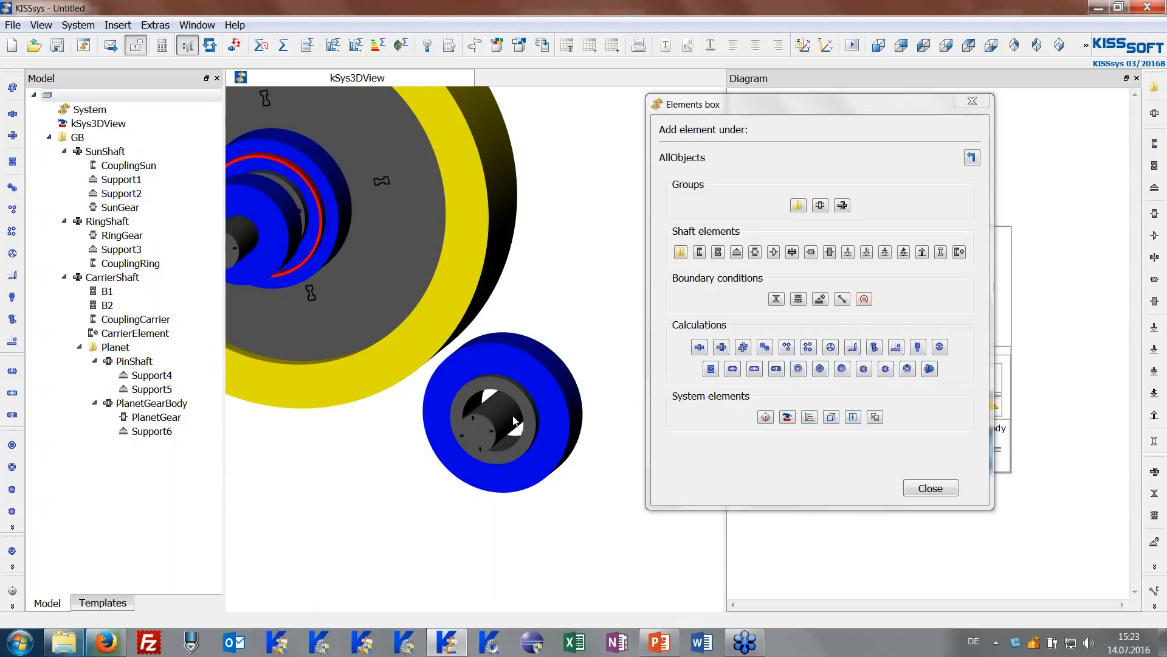
drag(516, 417, 462, 427)
Add a connecting roller bearing with its default name to the Planet group, with PinShaft as inner race and PlanetGearBody as outer race.
click(141, 336)
click(141, 348)
drag(339, 369, 565, 358)
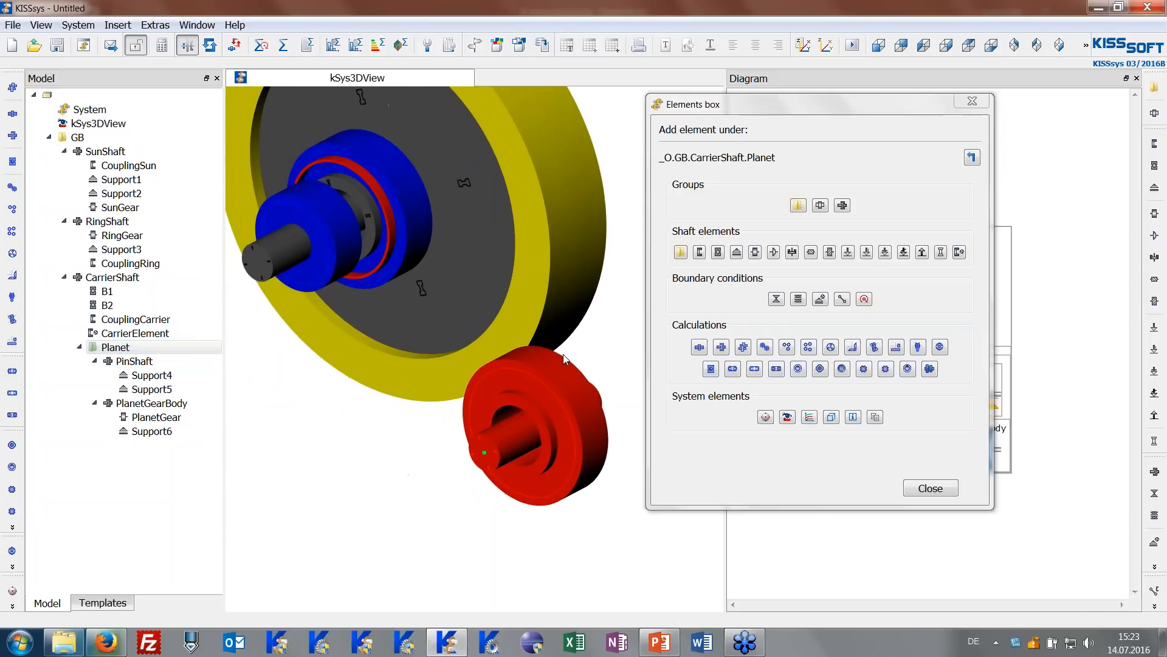
scroll(545, 356, down, 2)
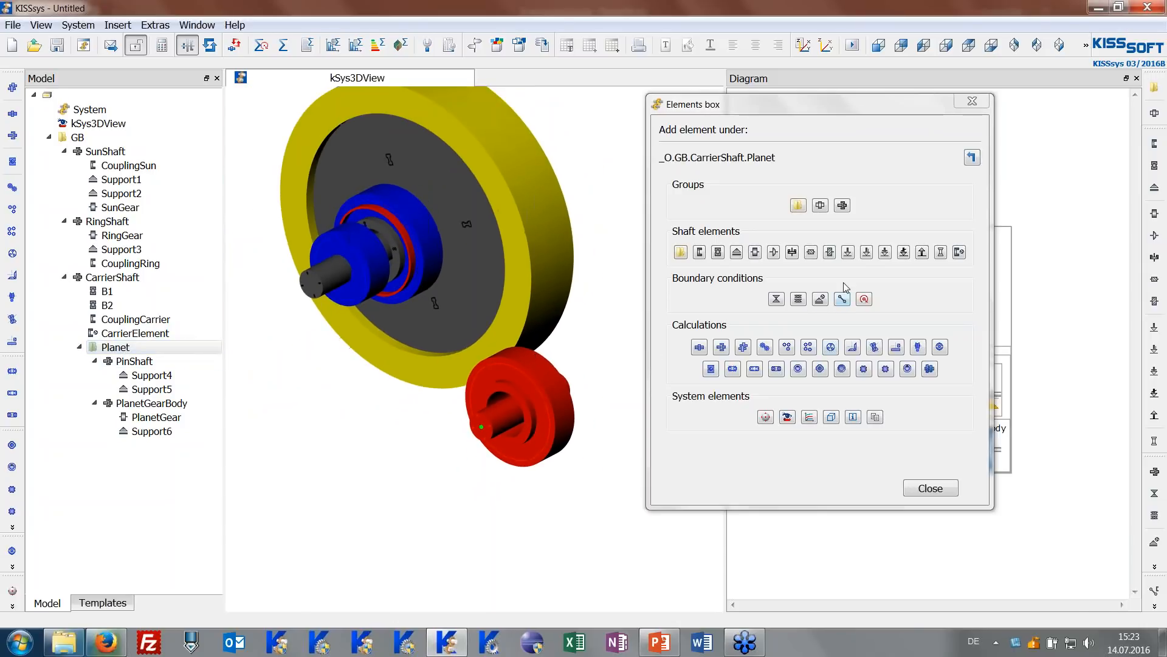
click(798, 298)
key(Return)
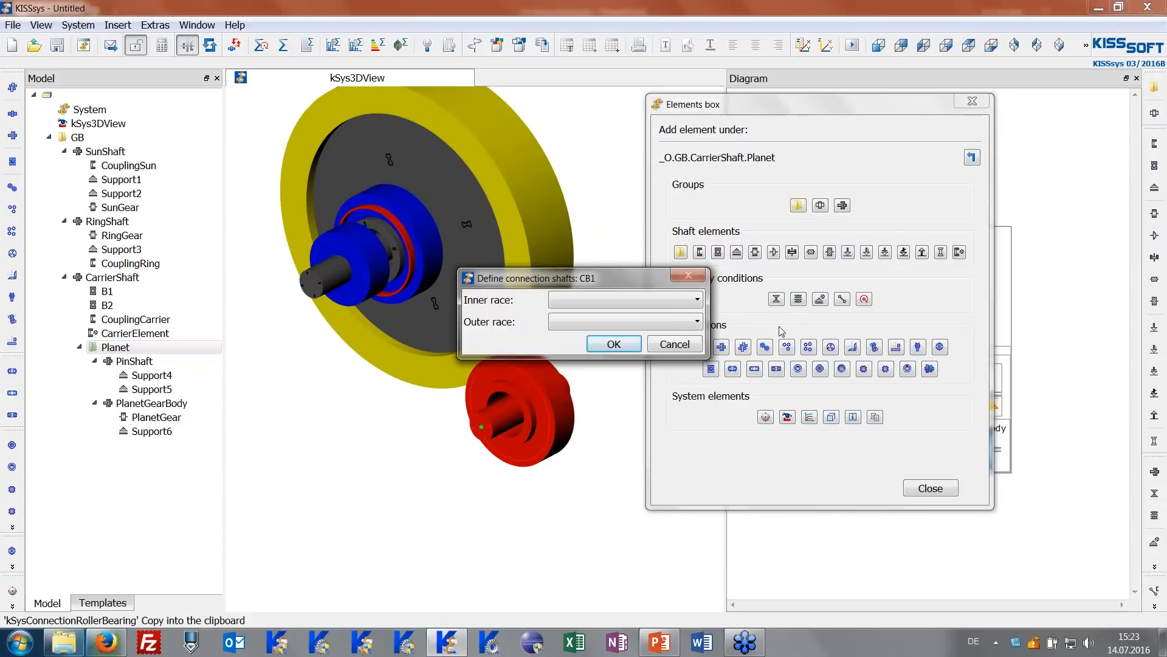
click(610, 301)
click(594, 313)
click(589, 321)
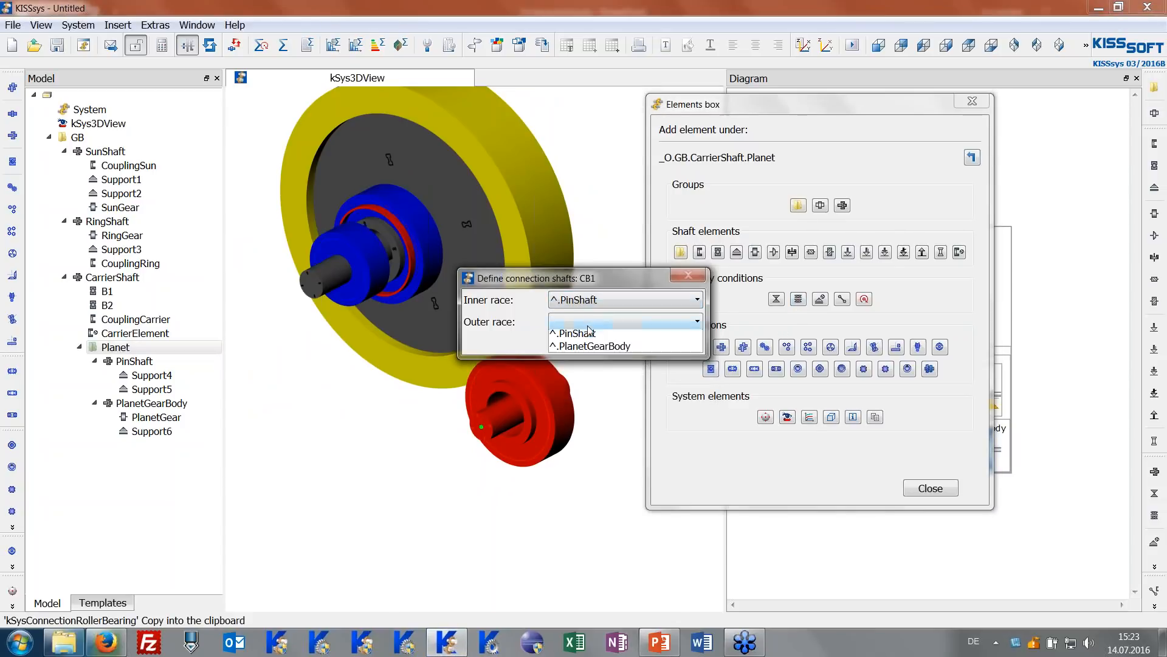
click(595, 345)
click(616, 341)
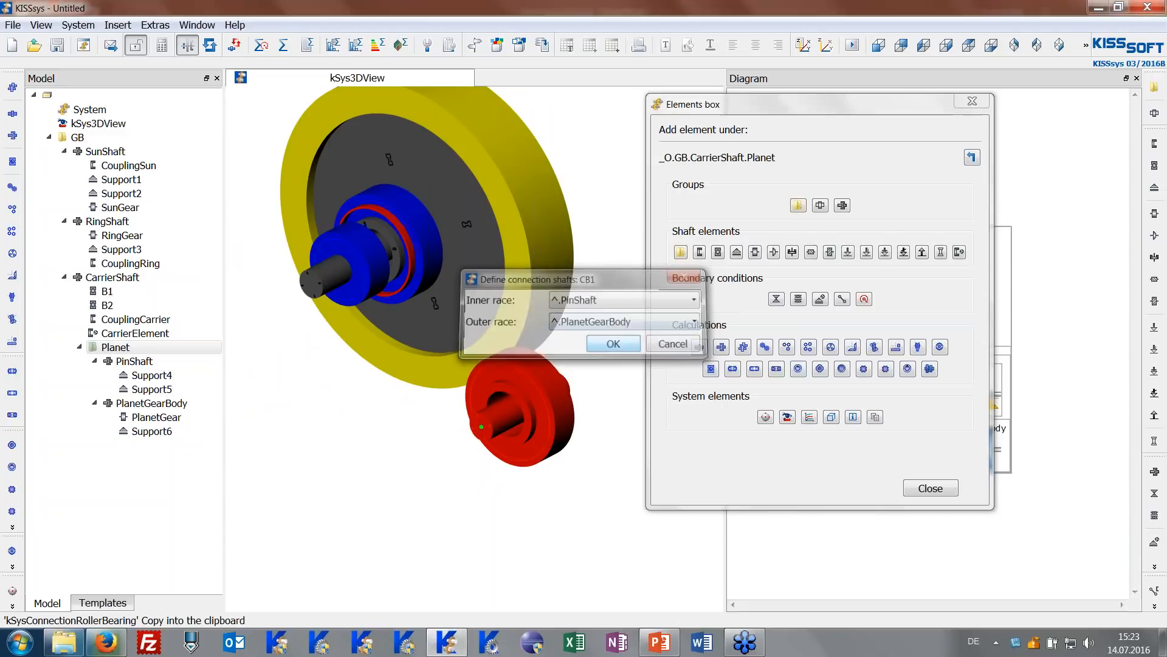
Add a second connecting roller bearing to Planet, again with inner race PinShaft and outer race PlanetGearBody.
click(797, 298)
click(607, 370)
click(608, 300)
click(595, 314)
click(608, 322)
click(608, 349)
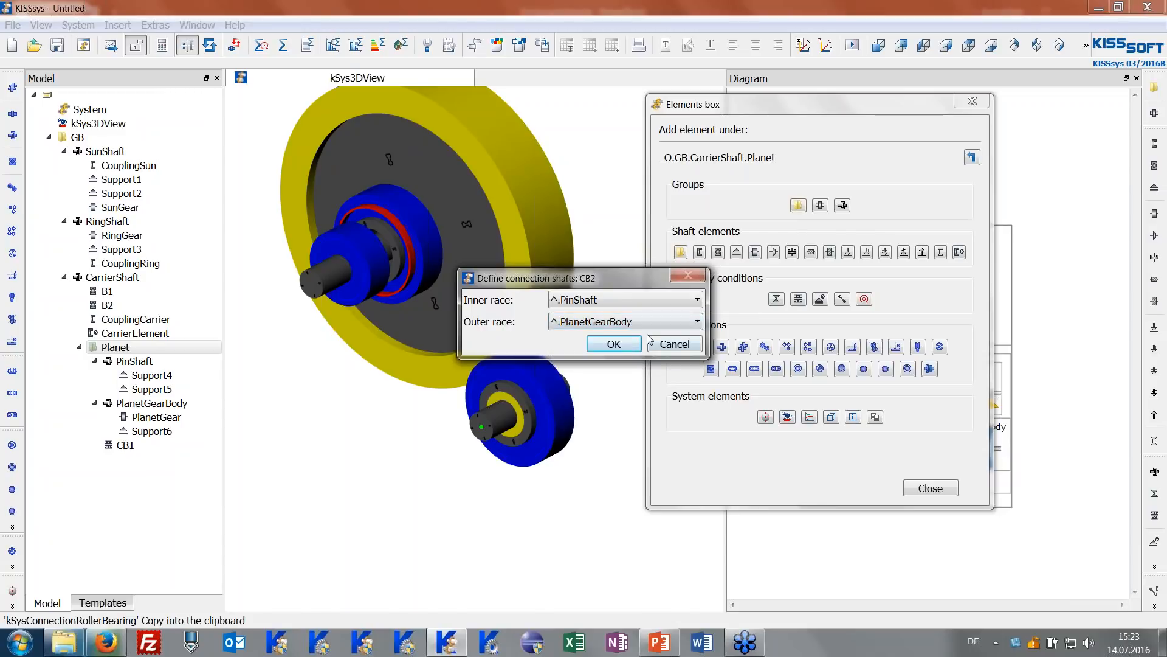
click(613, 342)
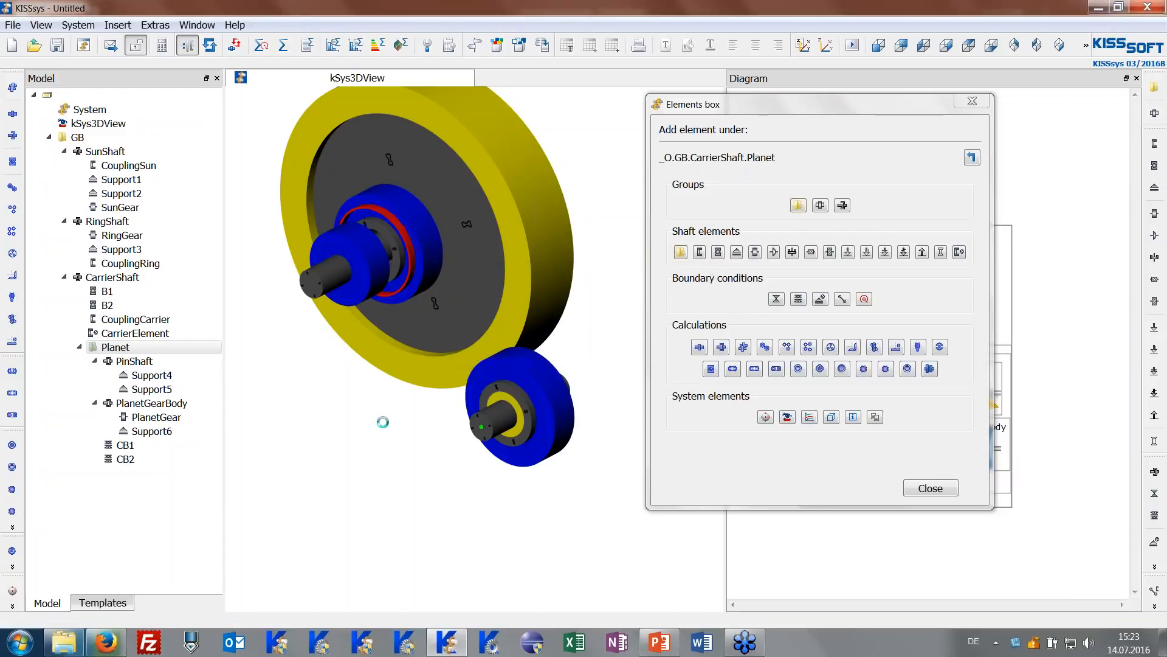
Add a planetary gear pair constraint named SunPlanet under the GB group.
drag(418, 375, 429, 369)
middle_drag(452, 357, 399, 374)
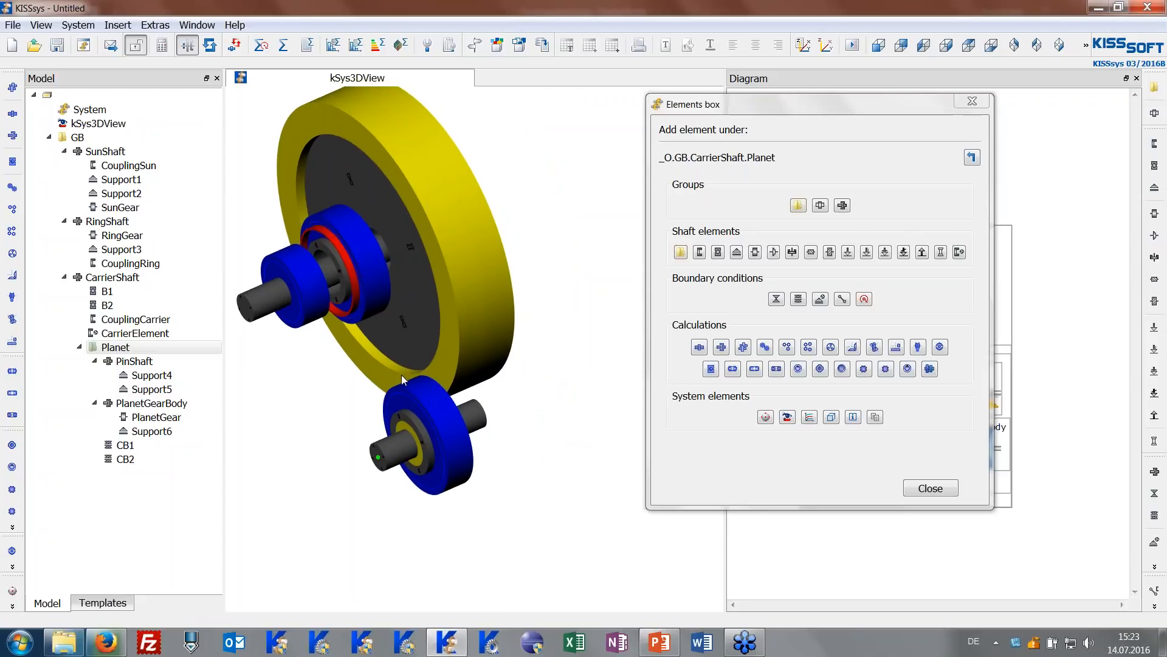
drag(369, 378, 482, 384)
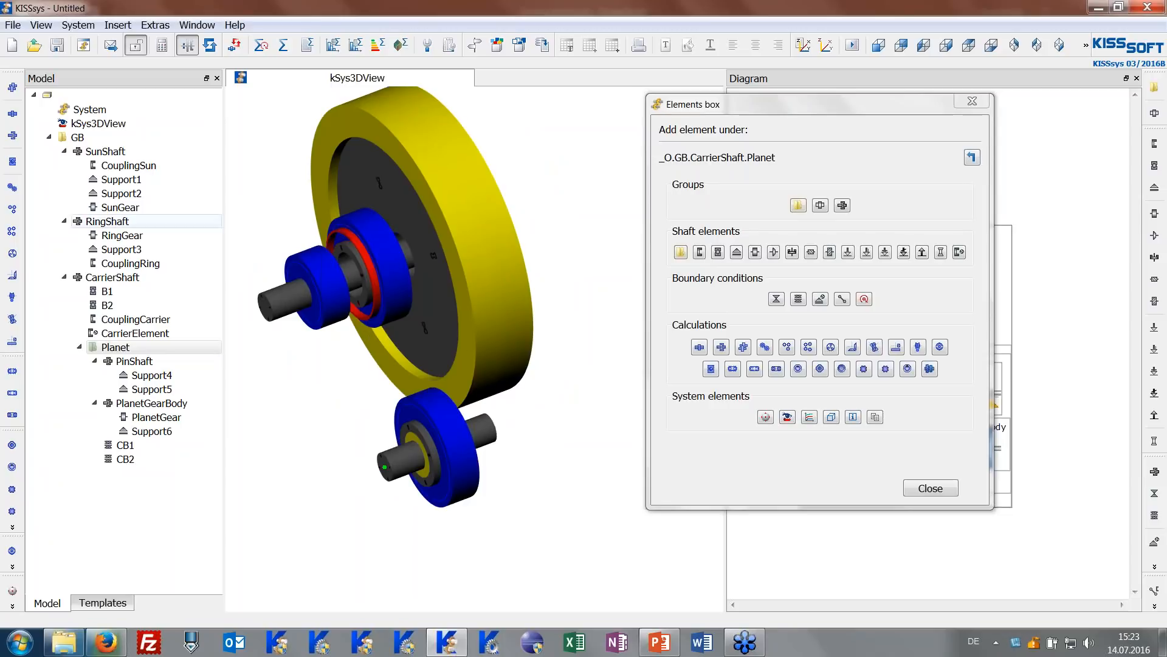
click(135, 138)
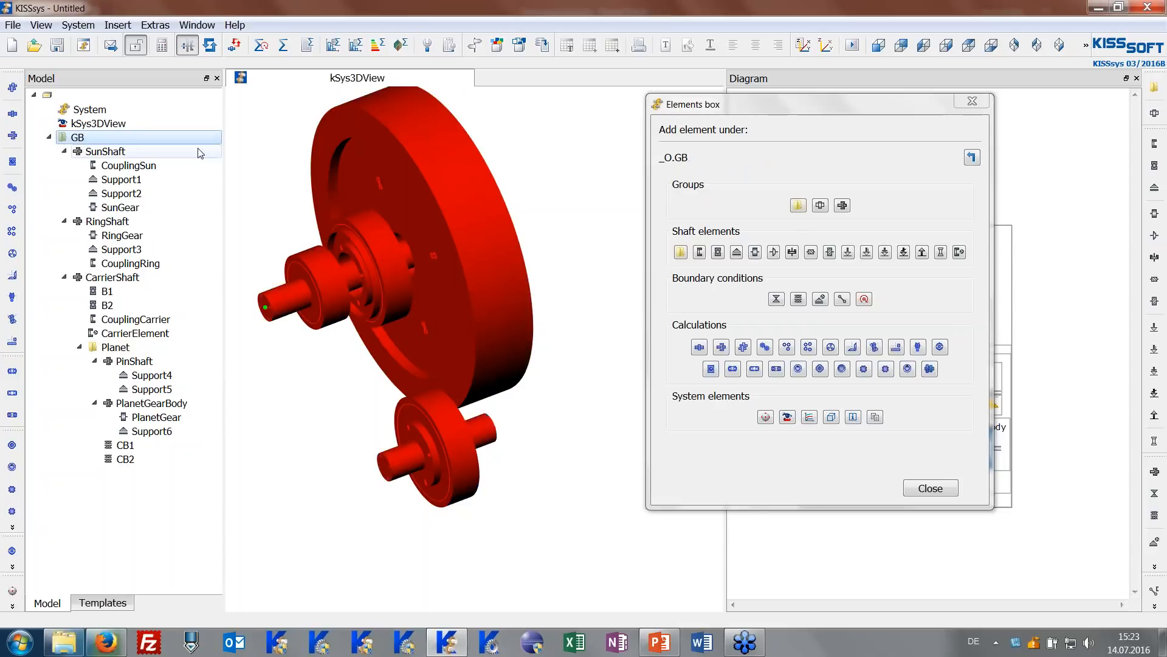
click(842, 300)
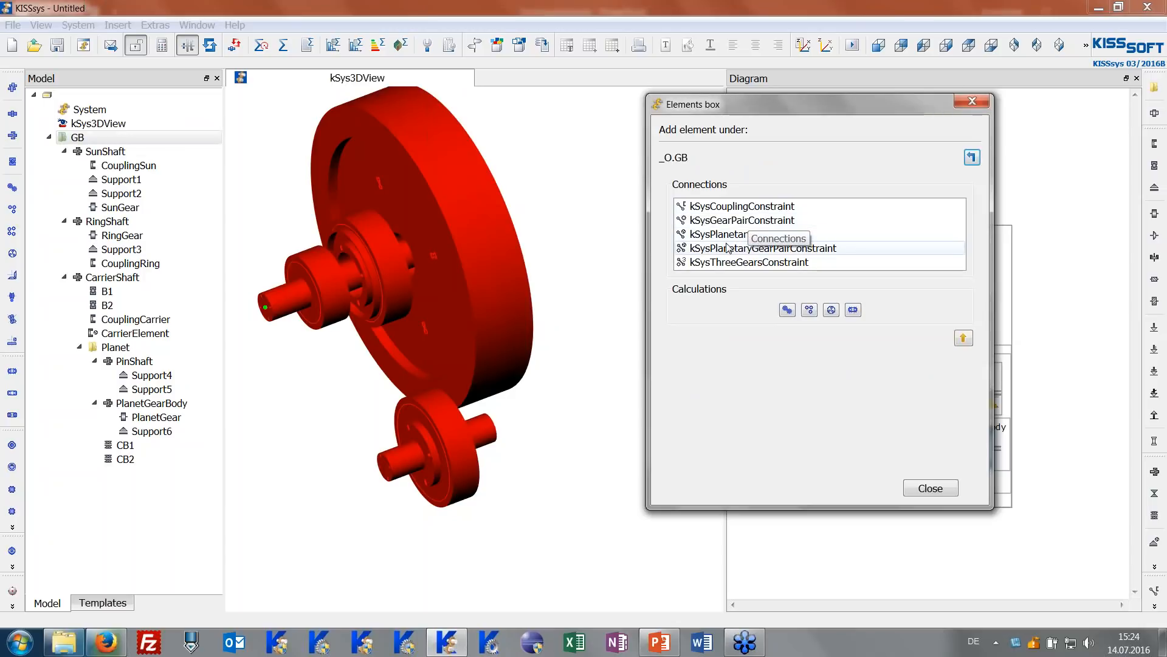
double_click(758, 249)
text(SunPlanet)
key(Return)
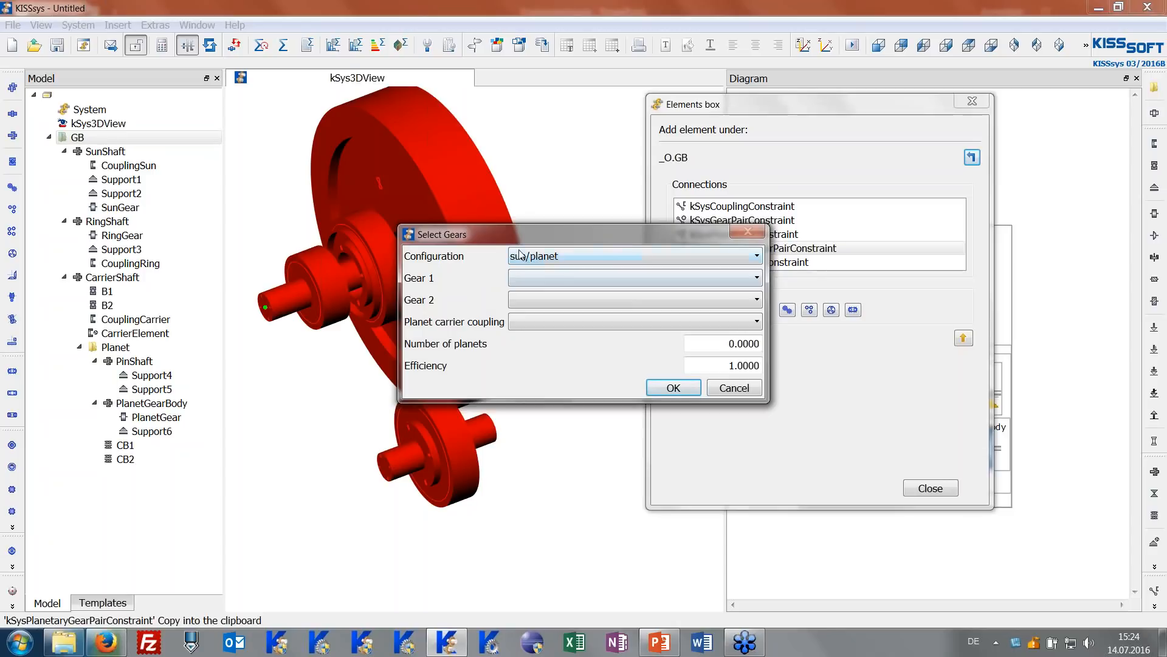
Define the sun/planet pair with SunGear as gear 1, PlanetGear as gear 2, CarrierElement as planet carrier coupling and 3 planets.
click(525, 274)
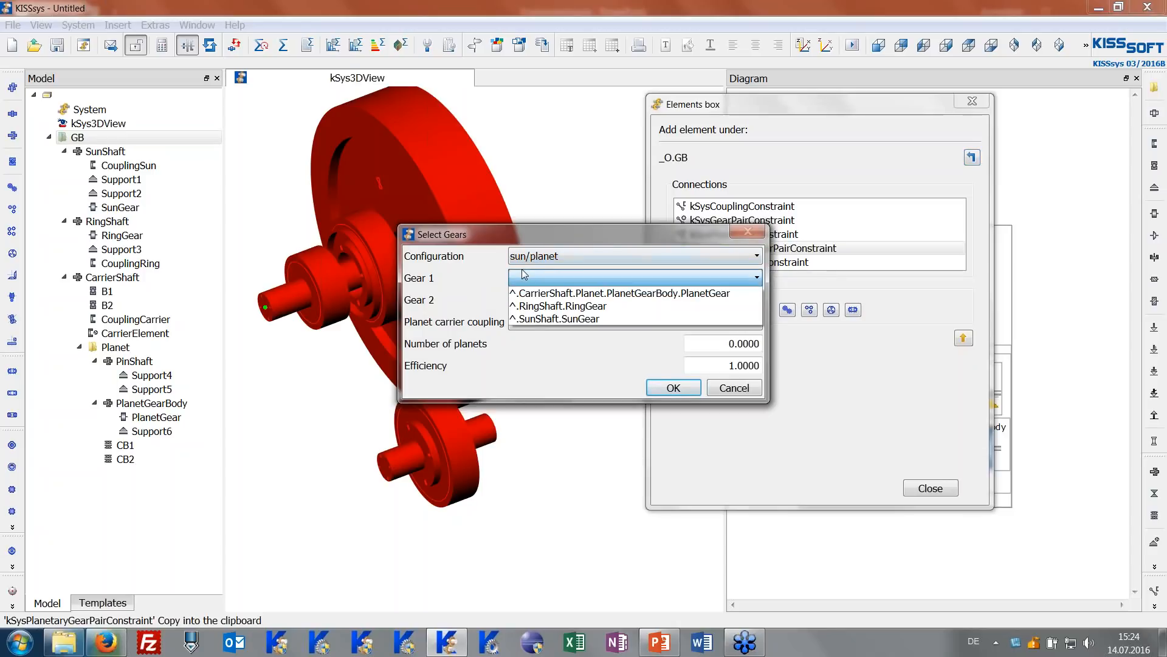
click(562, 319)
click(525, 301)
click(585, 315)
click(571, 321)
click(560, 334)
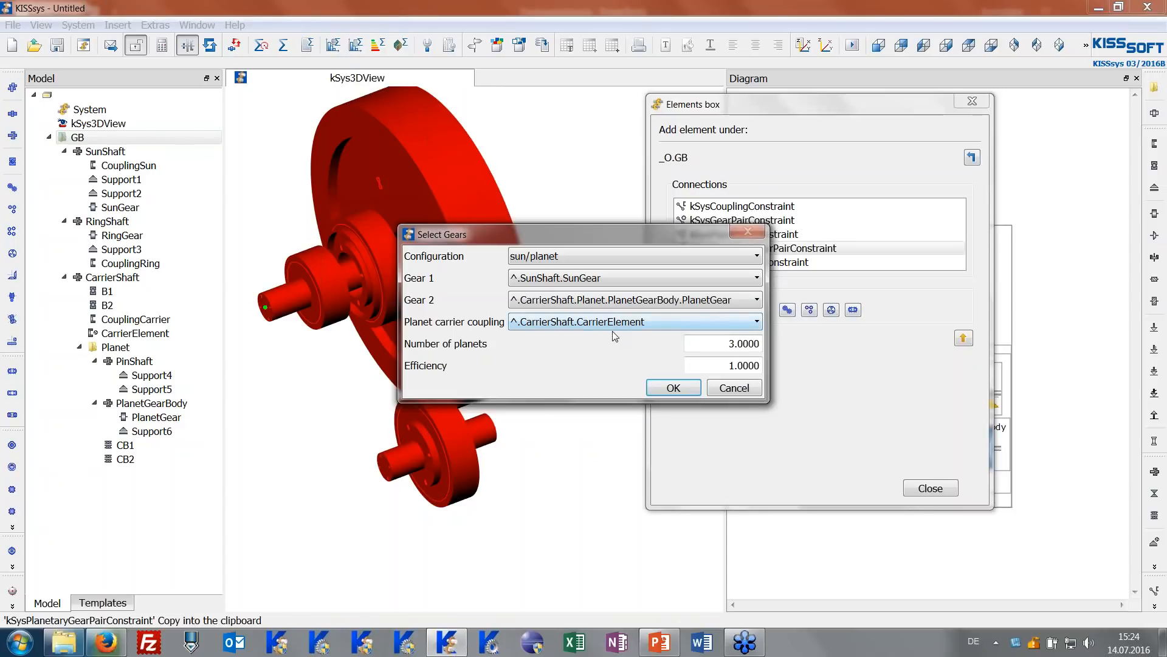
click(673, 388)
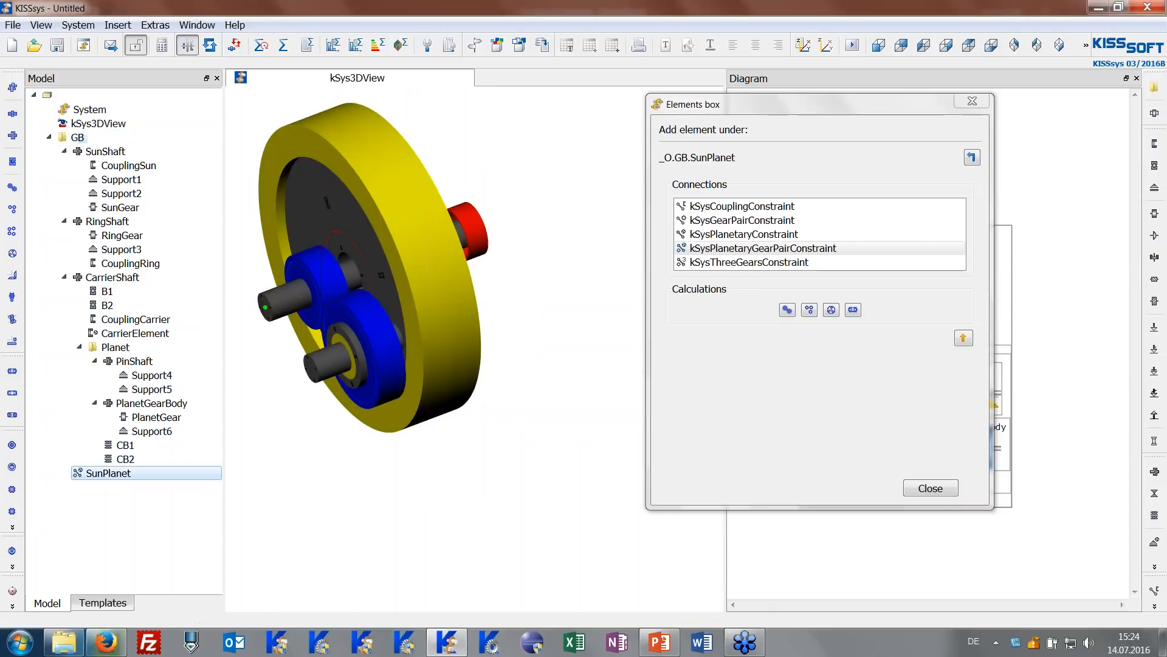
Add a second planetary gear pair constraint under the GB group and name it PlanetRing.
drag(348, 366, 412, 352)
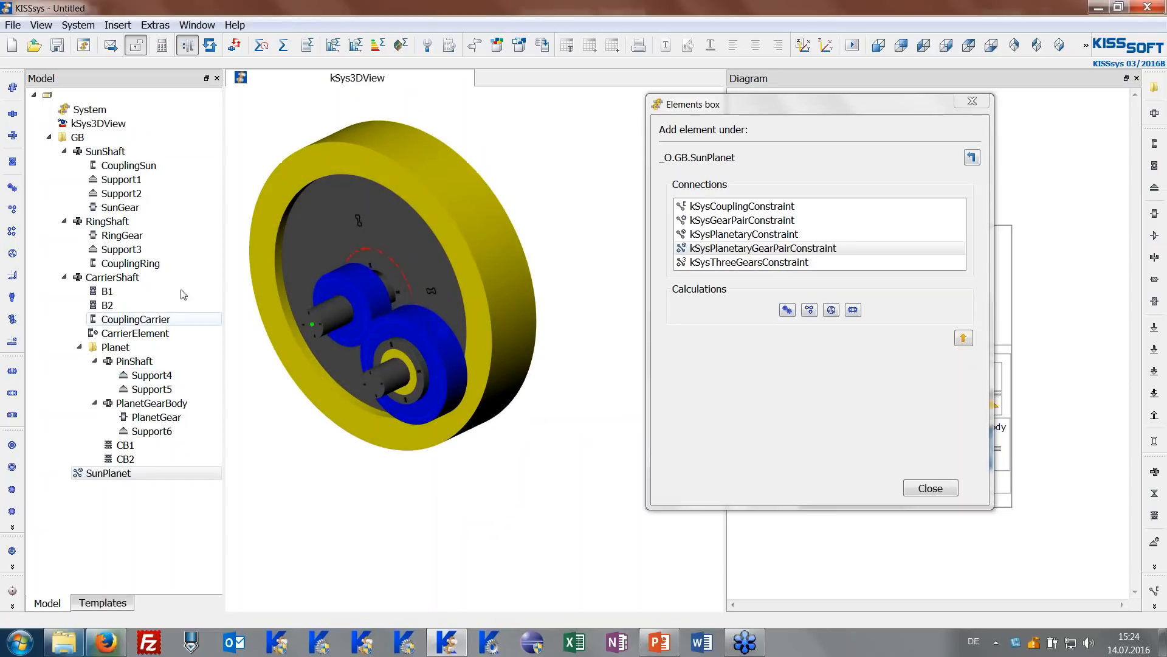
click(136, 139)
double_click(715, 249)
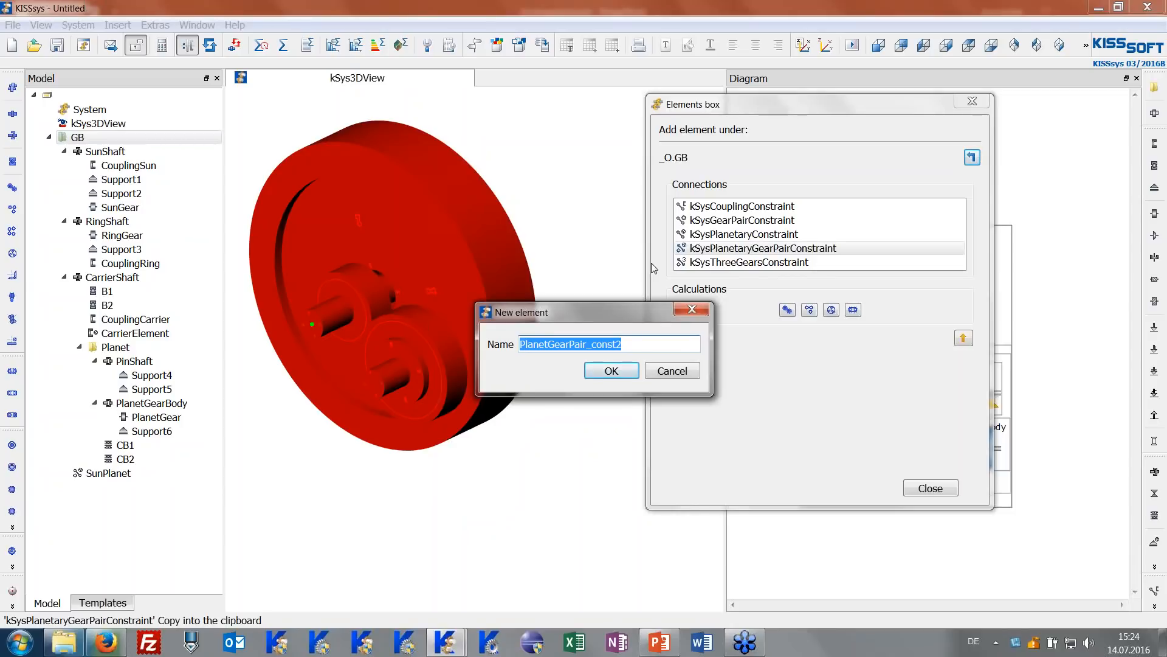
text(PlanetRing)
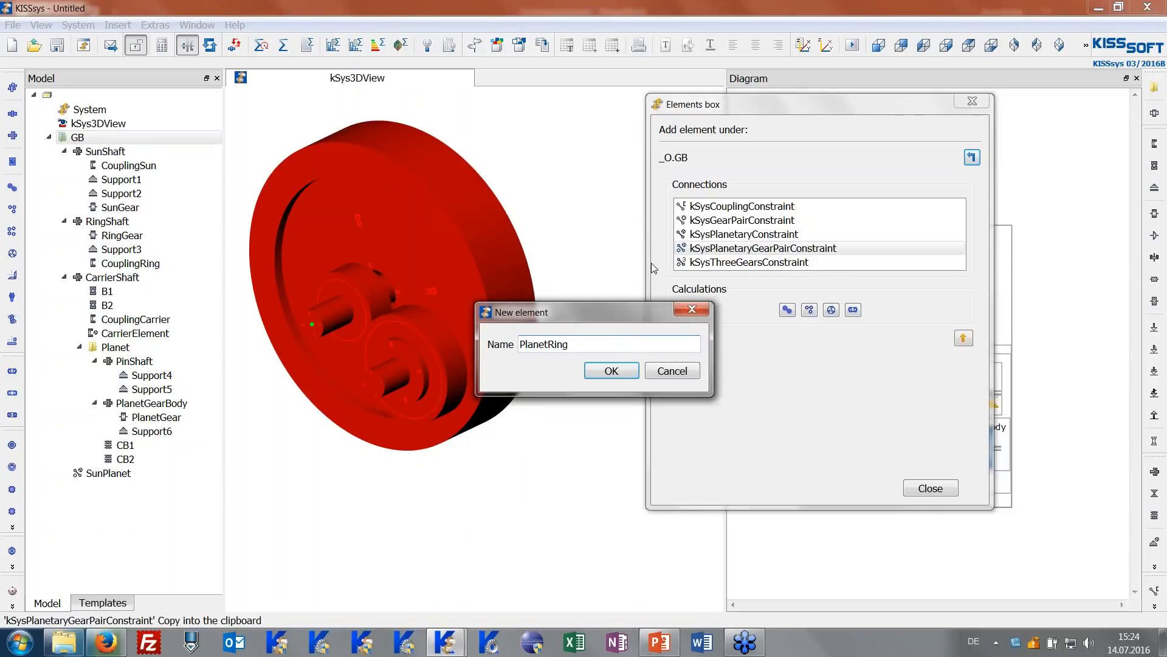
key(Return)
Define PlanetRing as planet/ring with PlanetGear as gear 1, RingGear as gear 2, CarrierElement as planet carrier coupling and 3 planets.
click(612, 258)
click(550, 284)
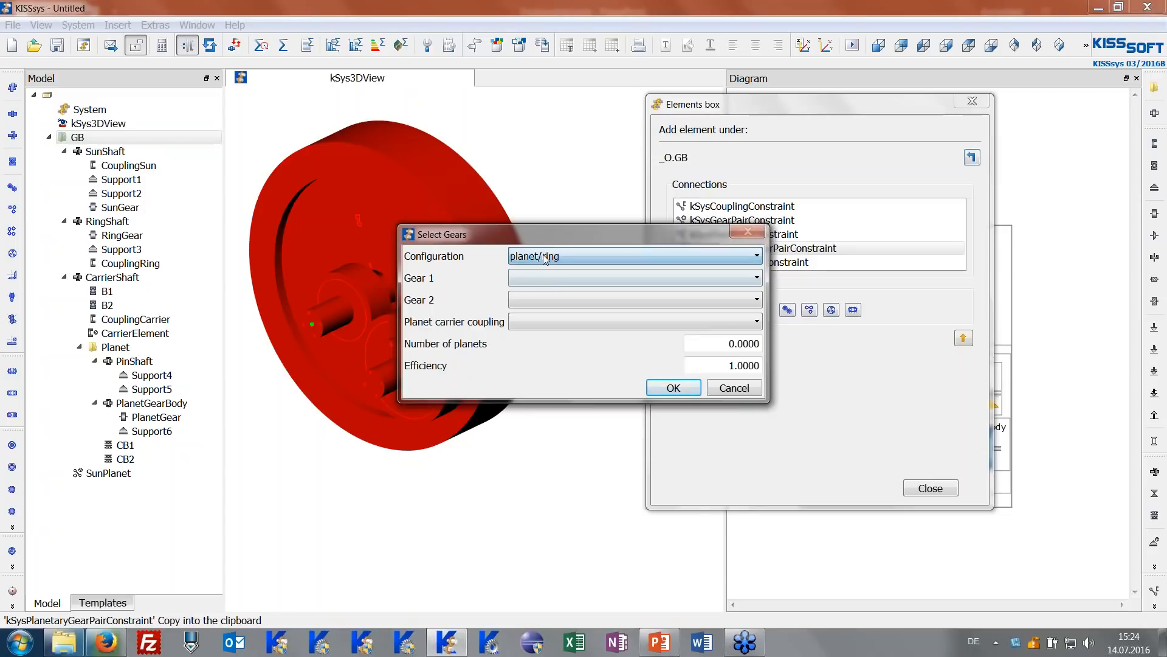
click(548, 277)
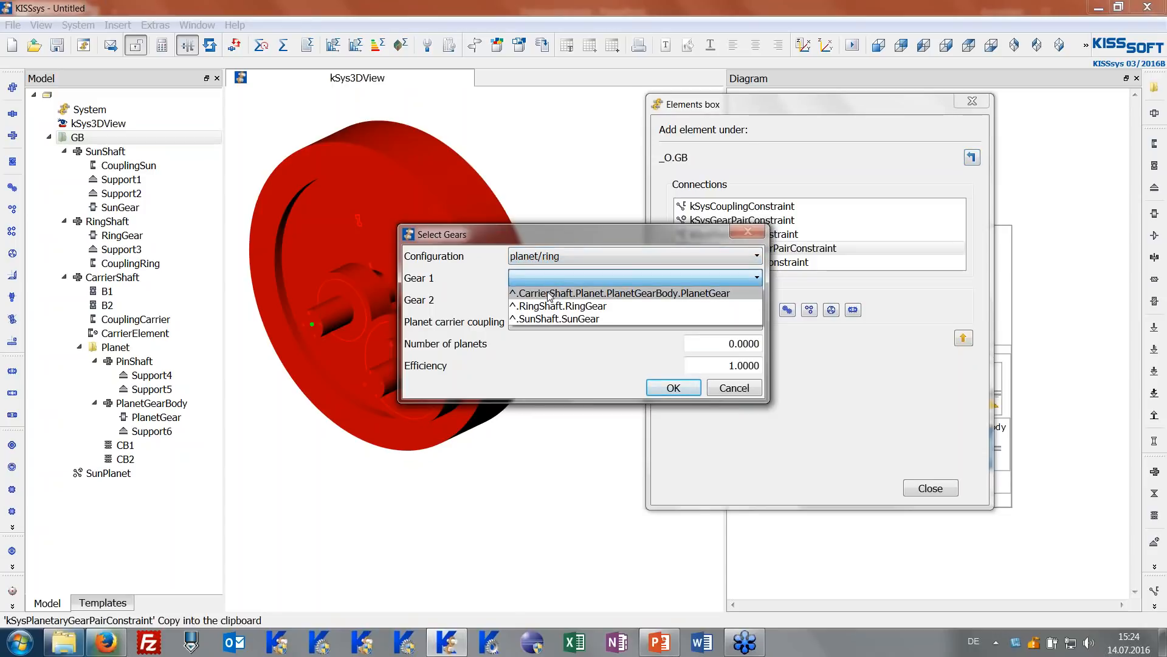
click(549, 294)
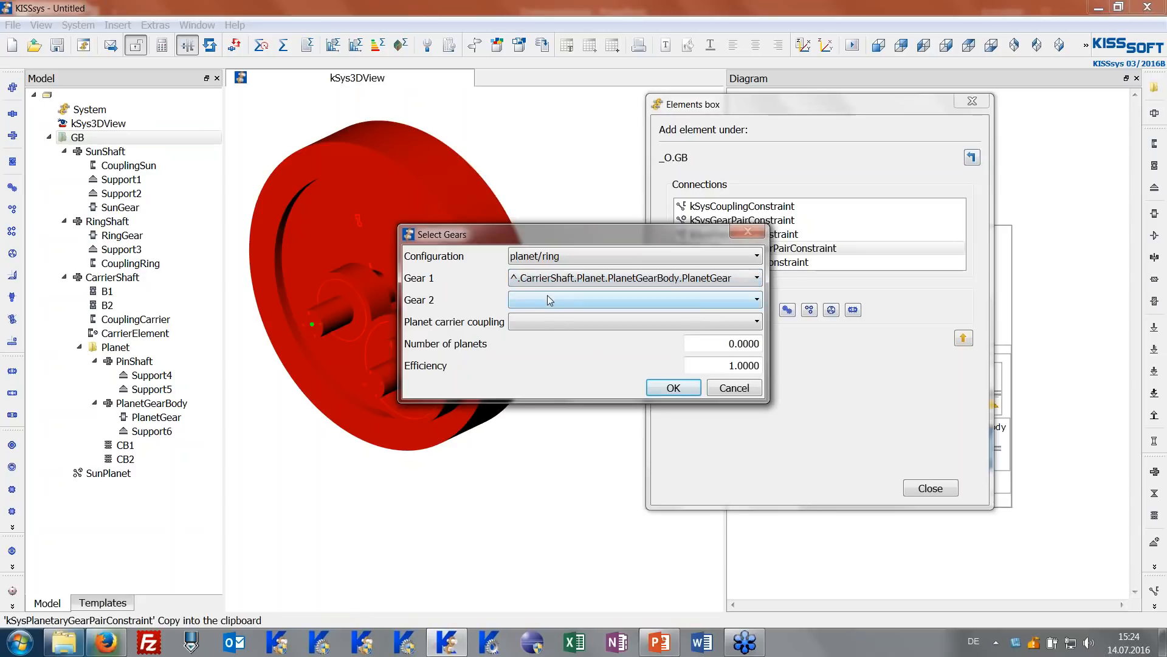
click(548, 298)
click(549, 328)
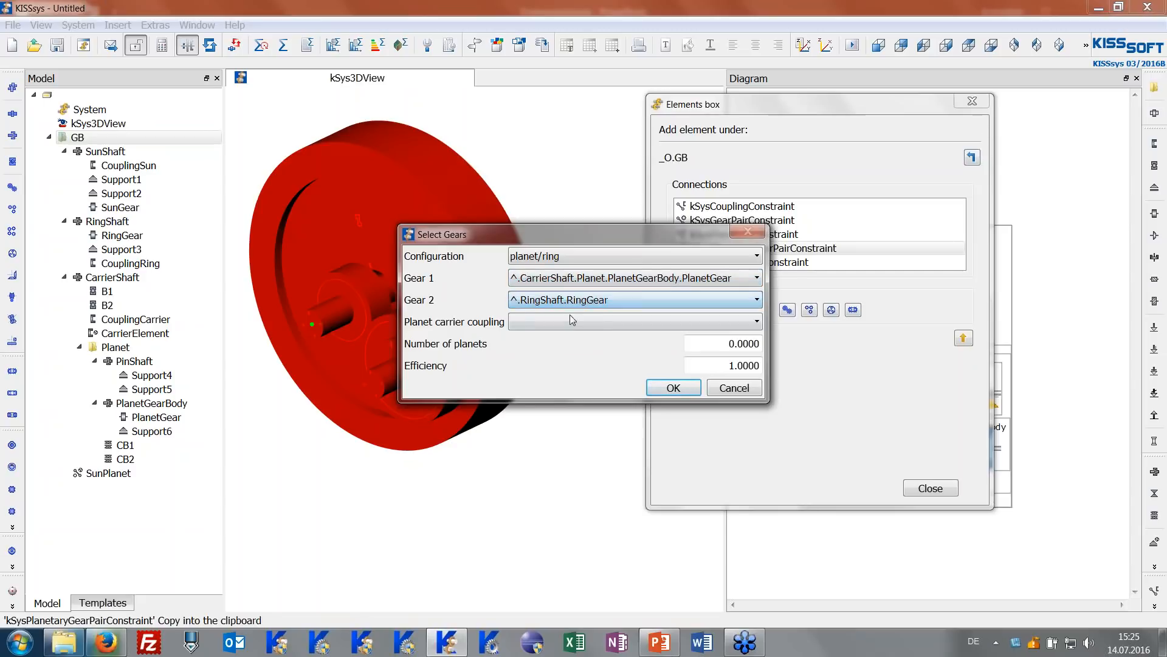
click(525, 321)
click(543, 337)
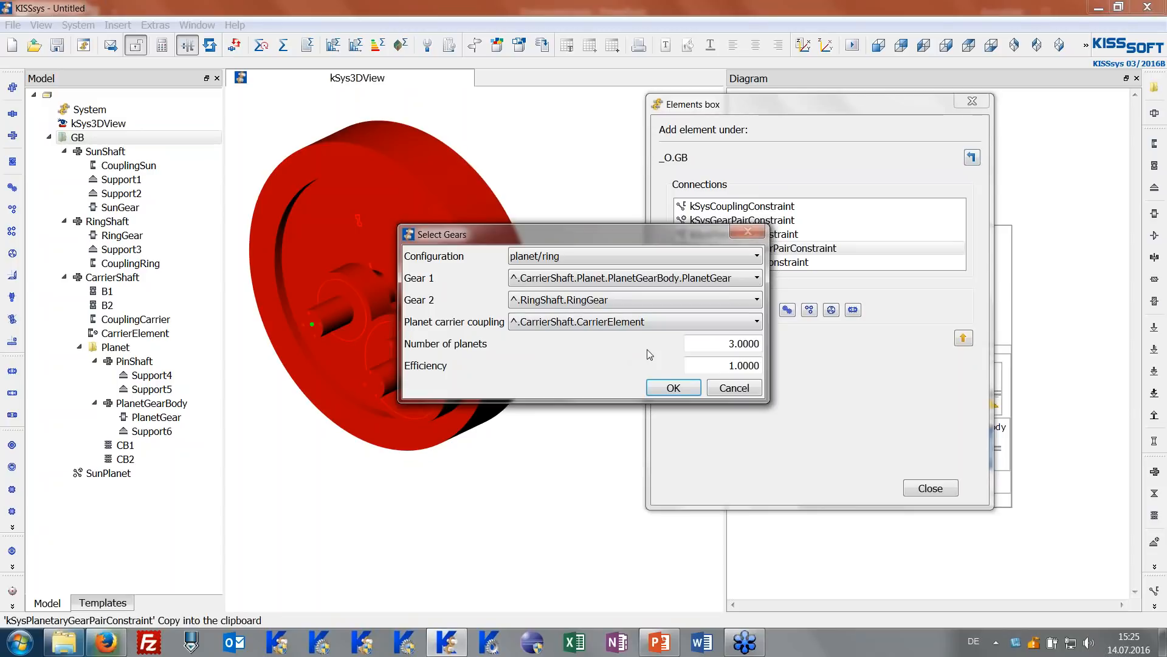
click(673, 387)
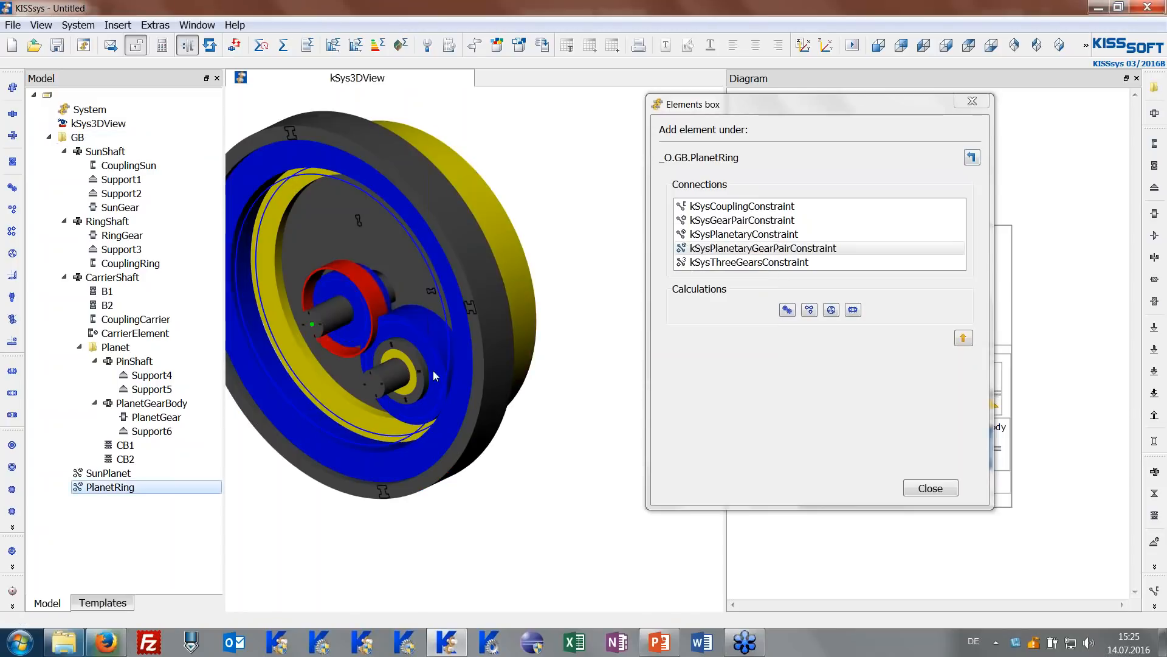
Add a planetary gear set calculation under the GB group, named PlanetaryGear_calc.
middle_drag(433, 371, 468, 364)
drag(449, 327, 357, 316)
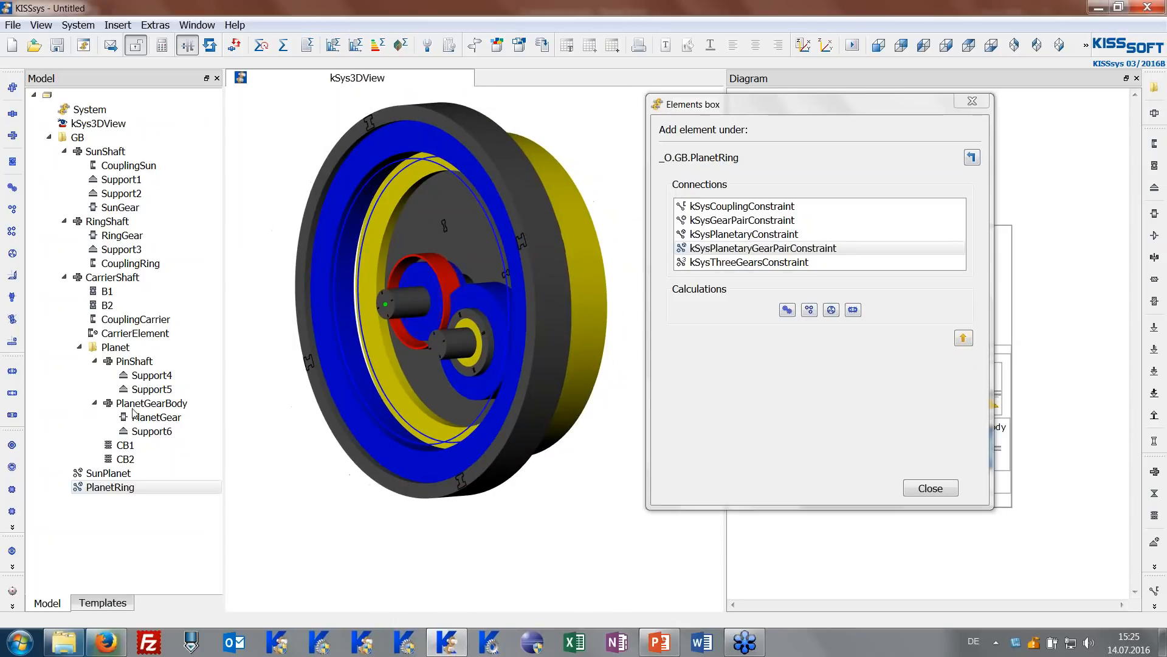
click(132, 139)
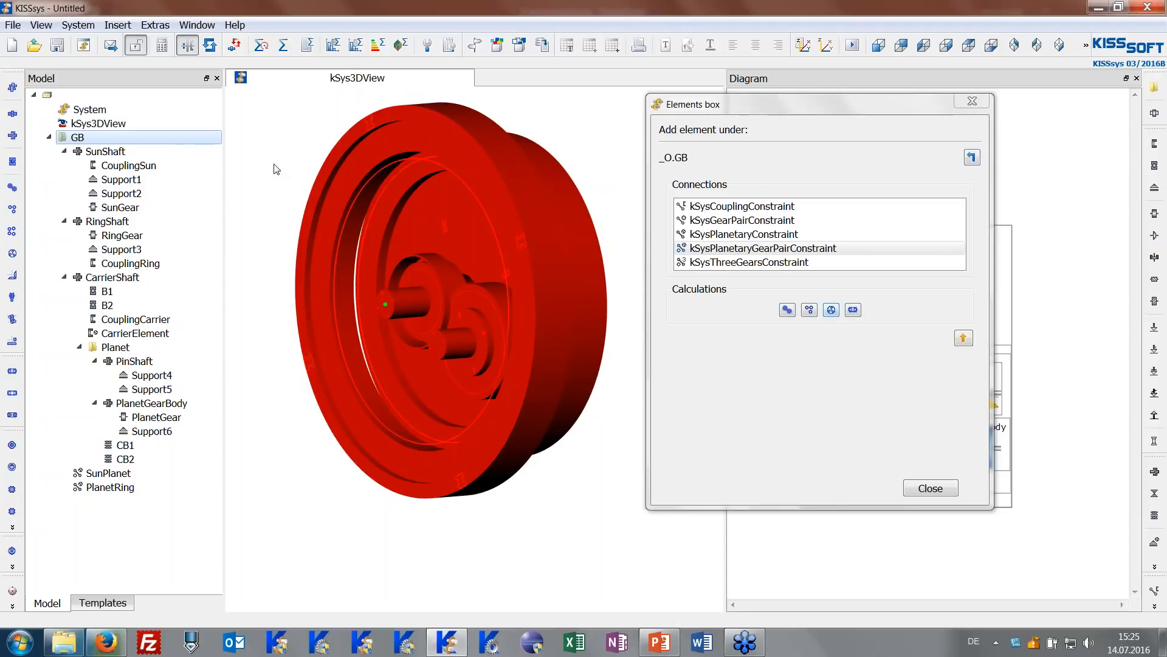
click(827, 313)
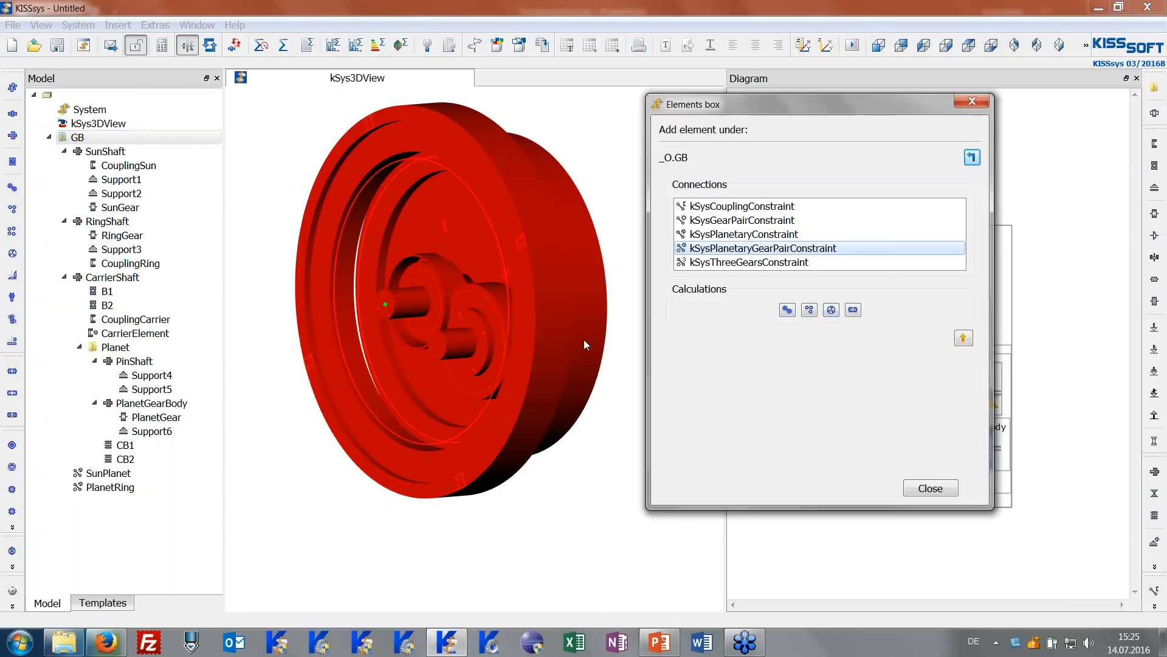
click(832, 312)
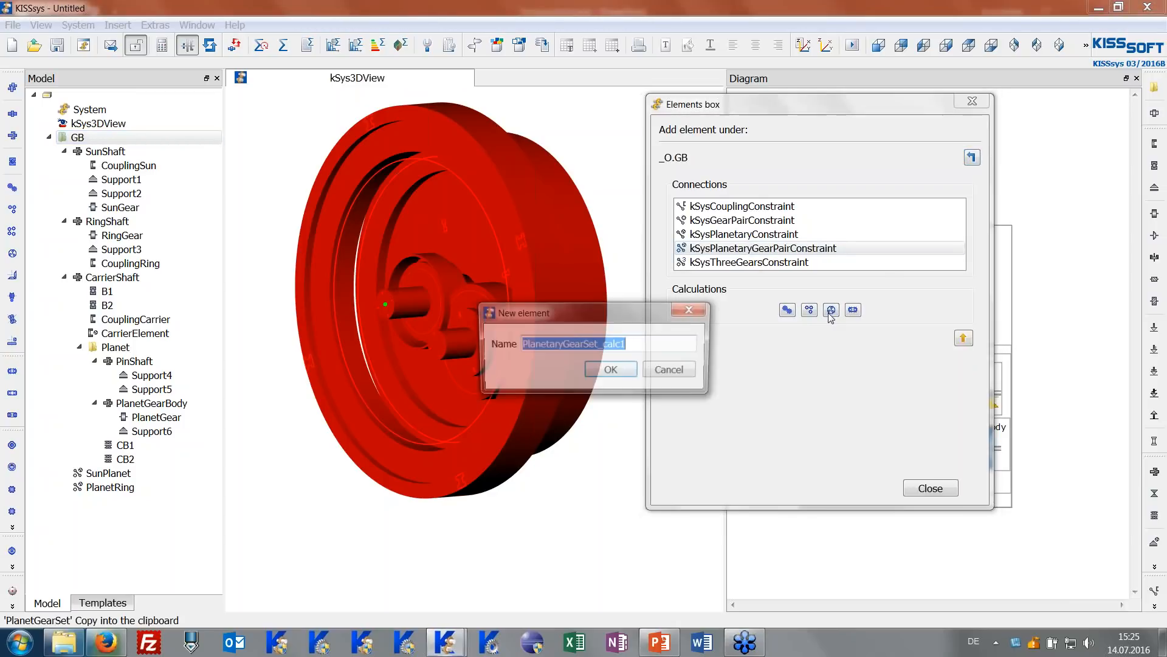
click(655, 347)
key(Left)
key(Left)
key(Left)
key(BackSpace)
key(BackSpace)
key(BackSpace)
key(BackSpace)
key(BackSpace)
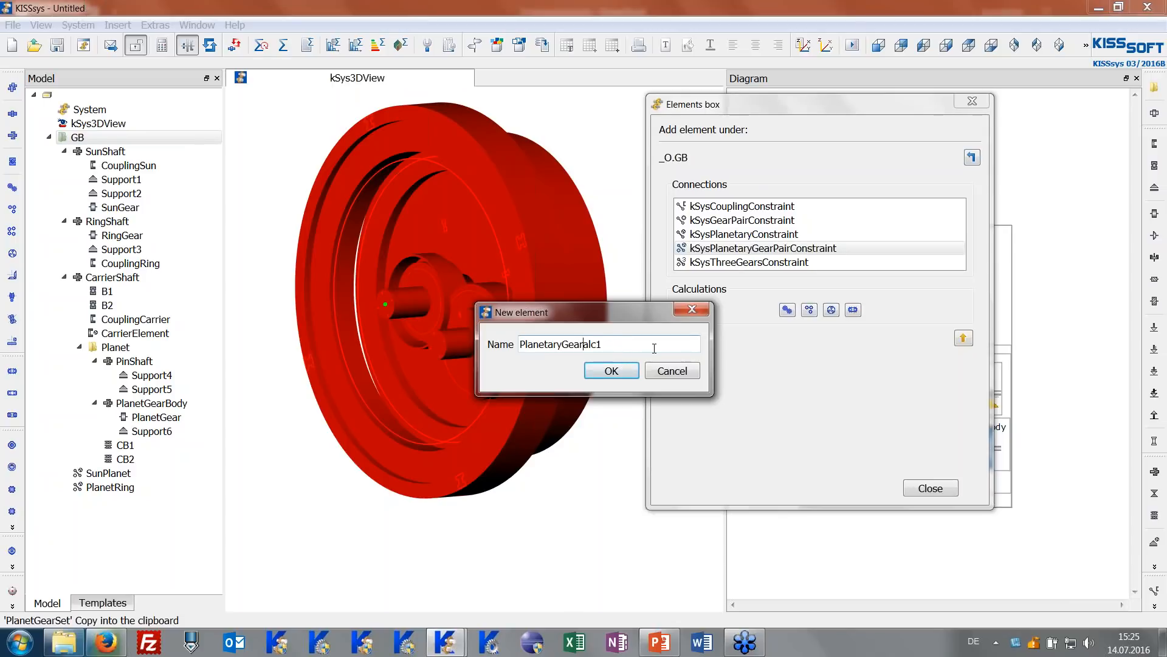
text(_c)
key(Return)
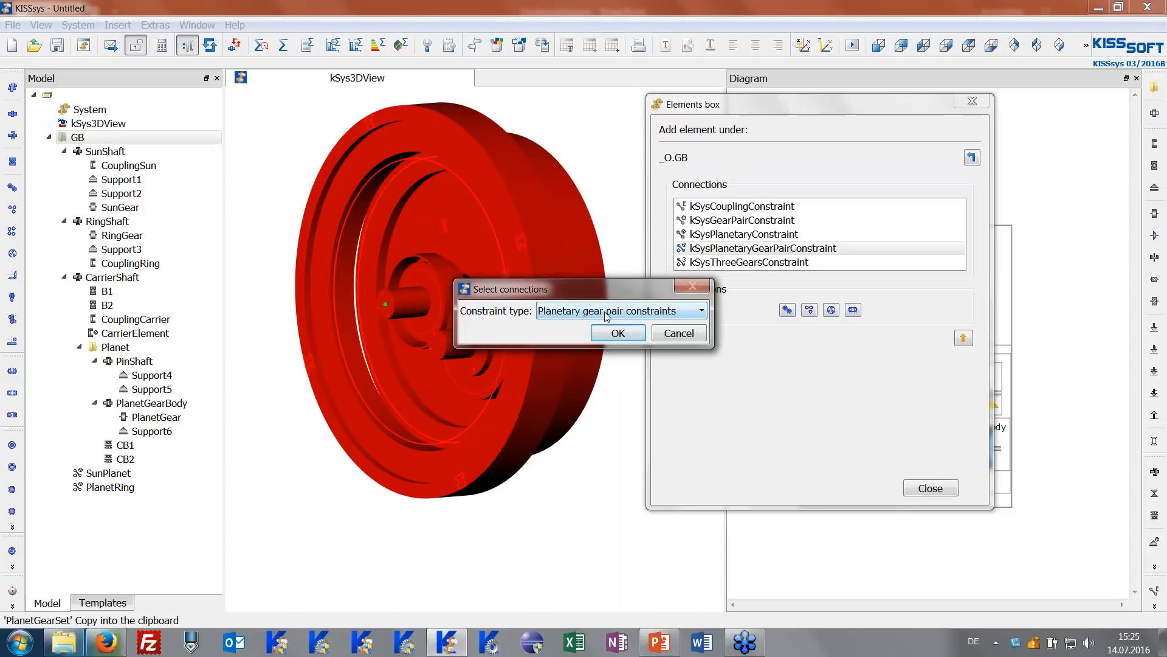
Base the gear set calculation on planetary gear pair constraints, with SunPlanet as sun-planet connection and PlanetRing as planet-internal gear connection.
click(619, 333)
click(608, 288)
click(611, 316)
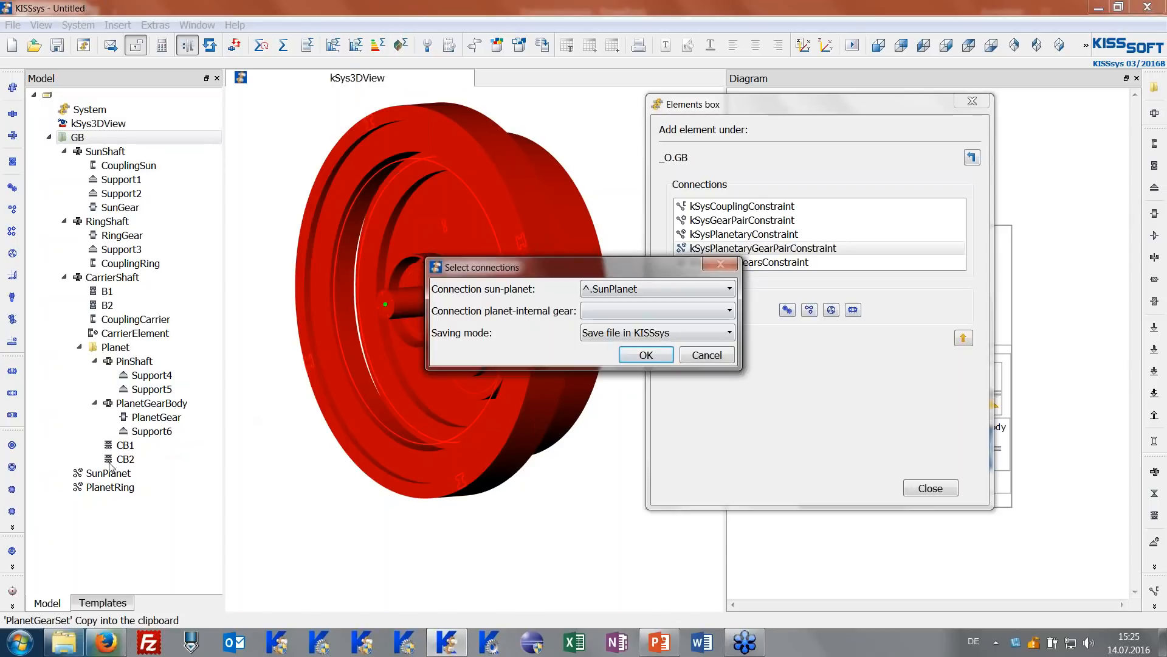
click(587, 313)
click(605, 323)
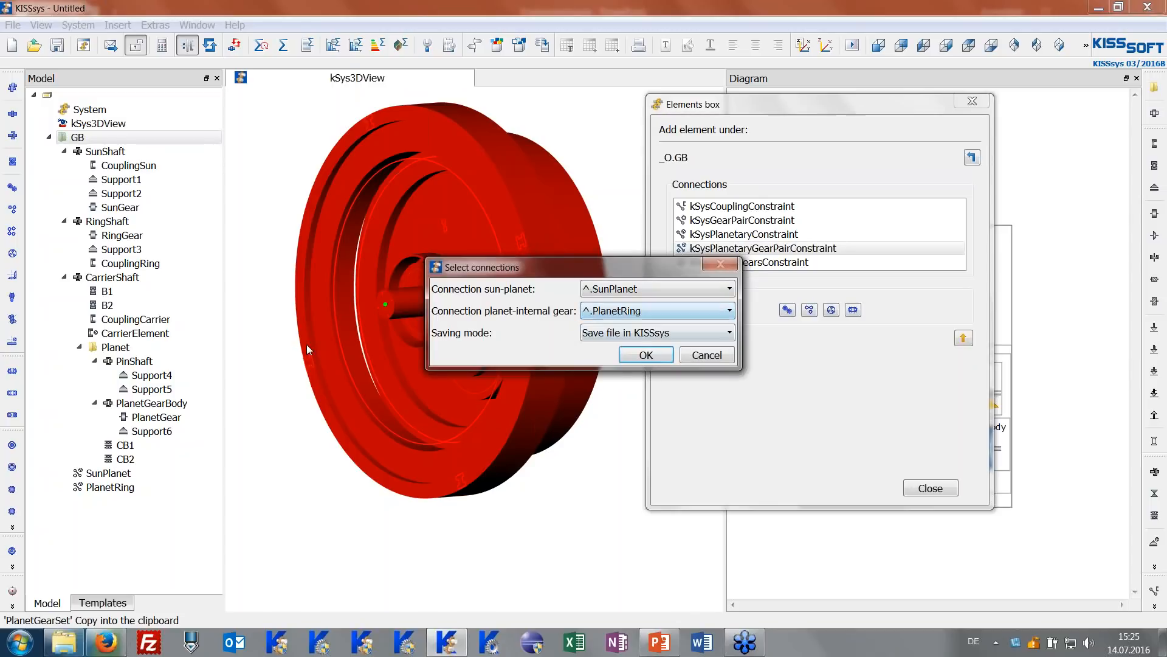
click(663, 354)
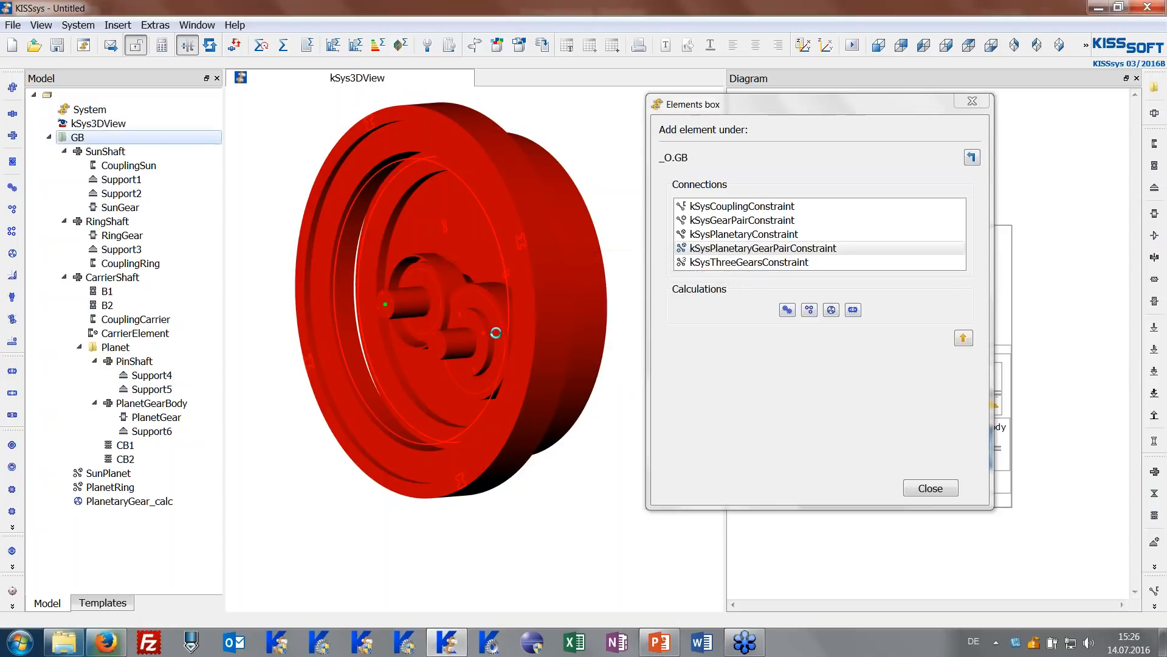
Add a coaxial shafts calculation named MainLine_calc under the GB group.
drag(537, 362, 508, 367)
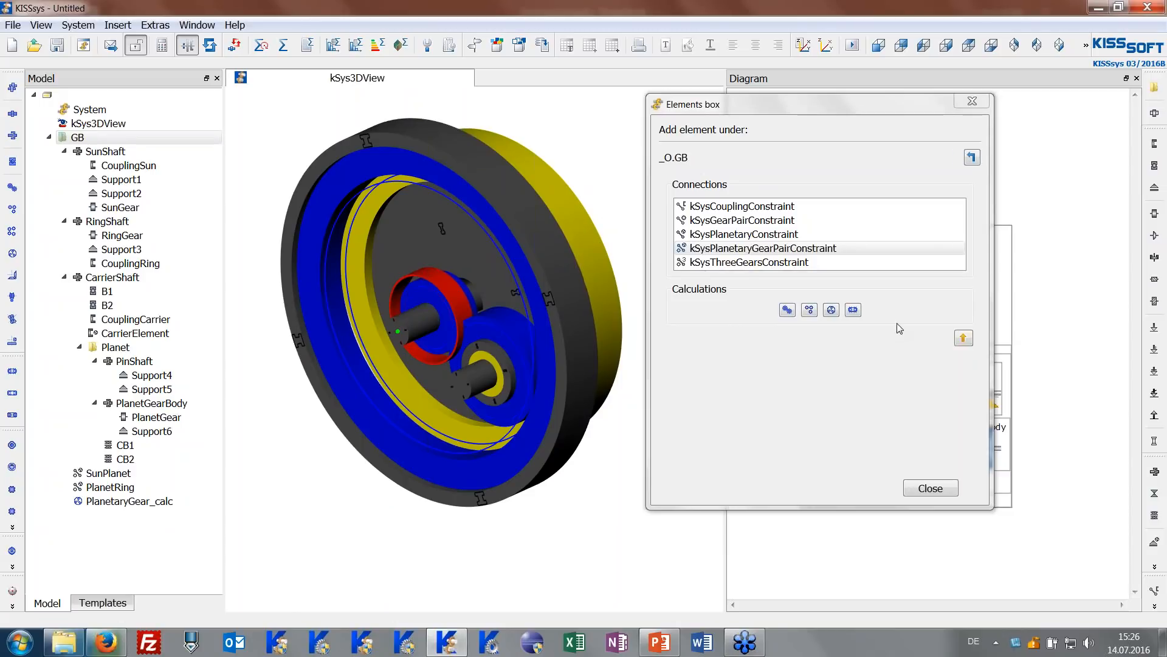
click(963, 339)
click(77, 137)
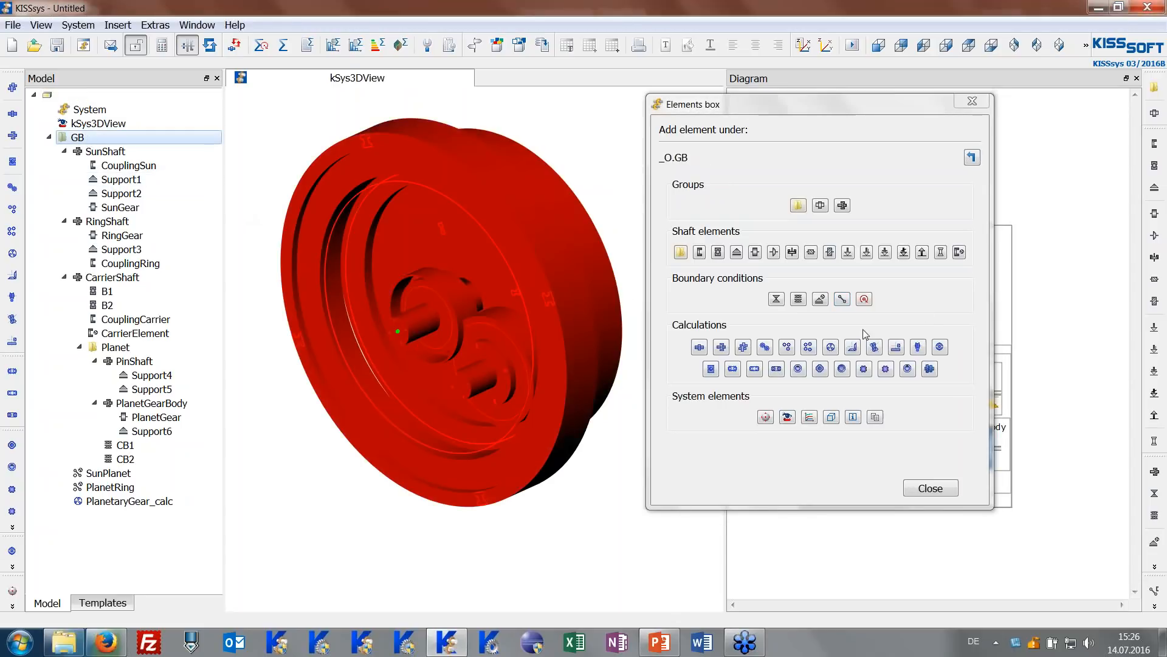
click(64, 151)
click(64, 166)
click(64, 179)
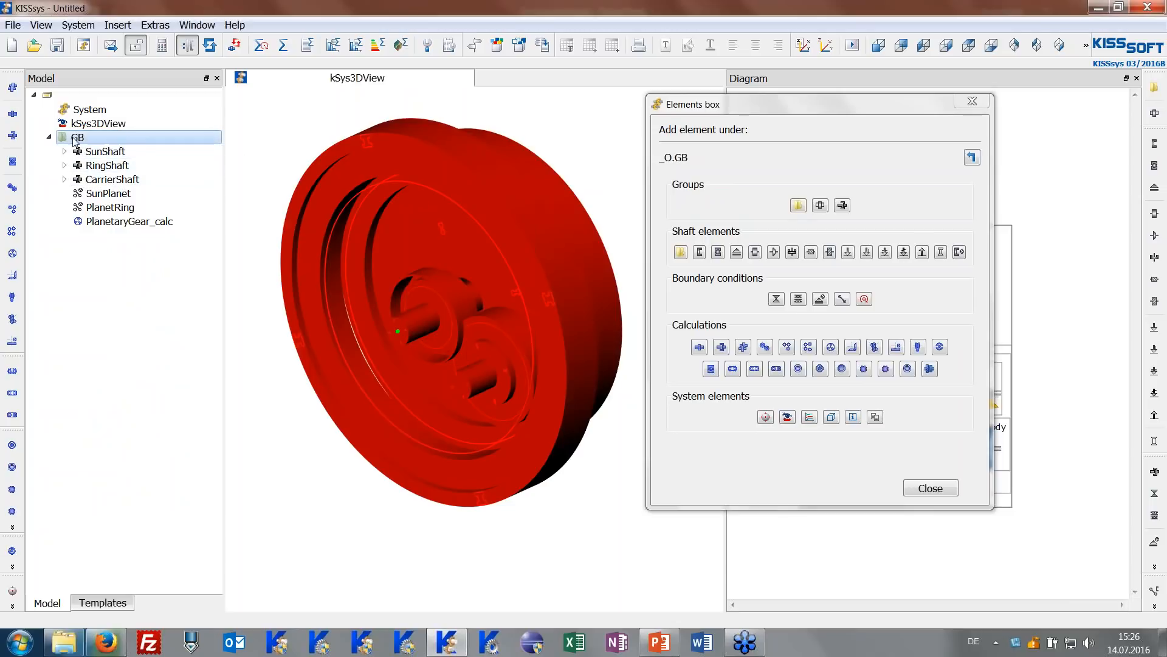
click(723, 348)
click(619, 345)
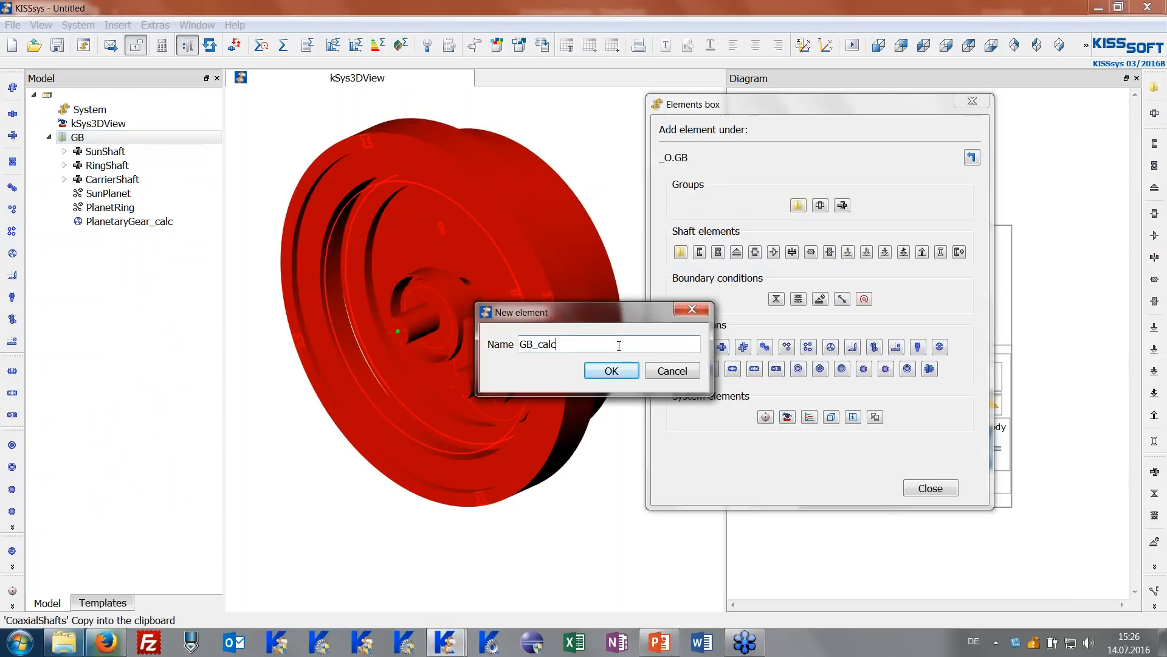
key(Home)
key(Delete)
key(Delete)
text(MainLine)
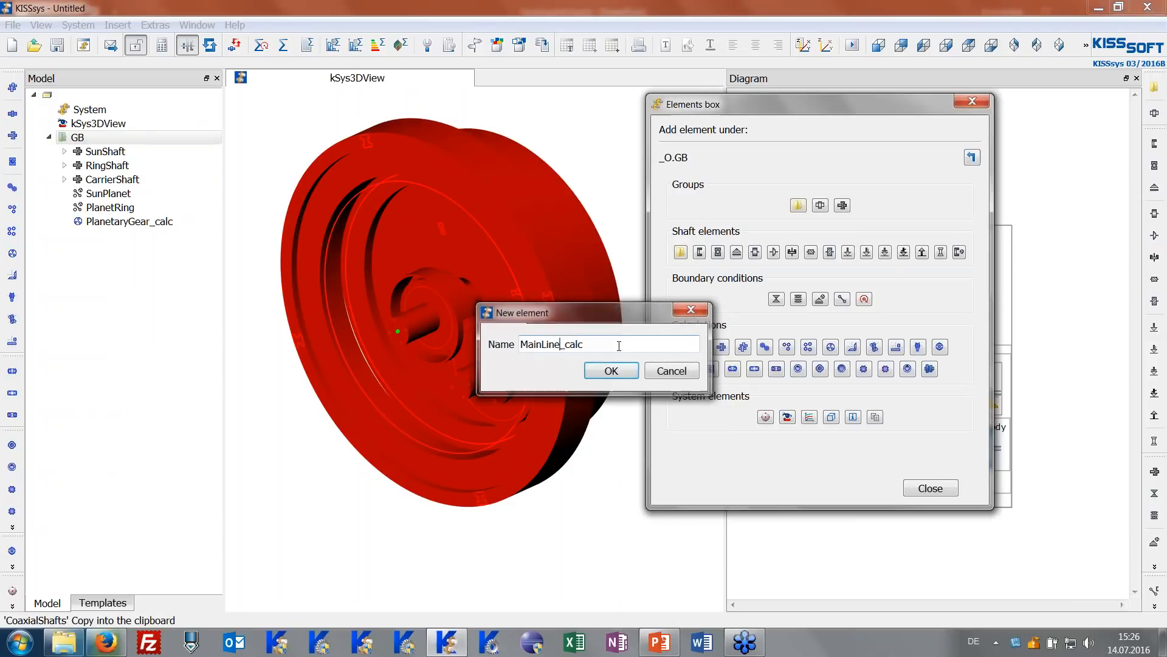
key(Return)
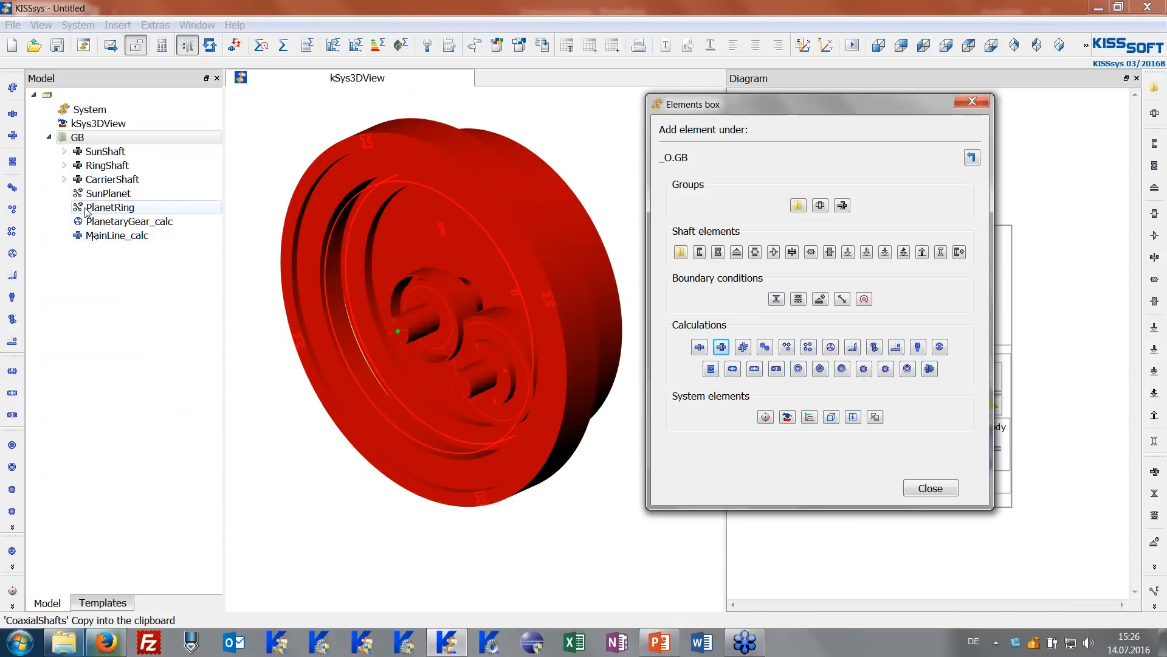
Add a coaxial shafts calculation with its default name to the Planet group under CarrierShaft.
click(65, 180)
click(109, 249)
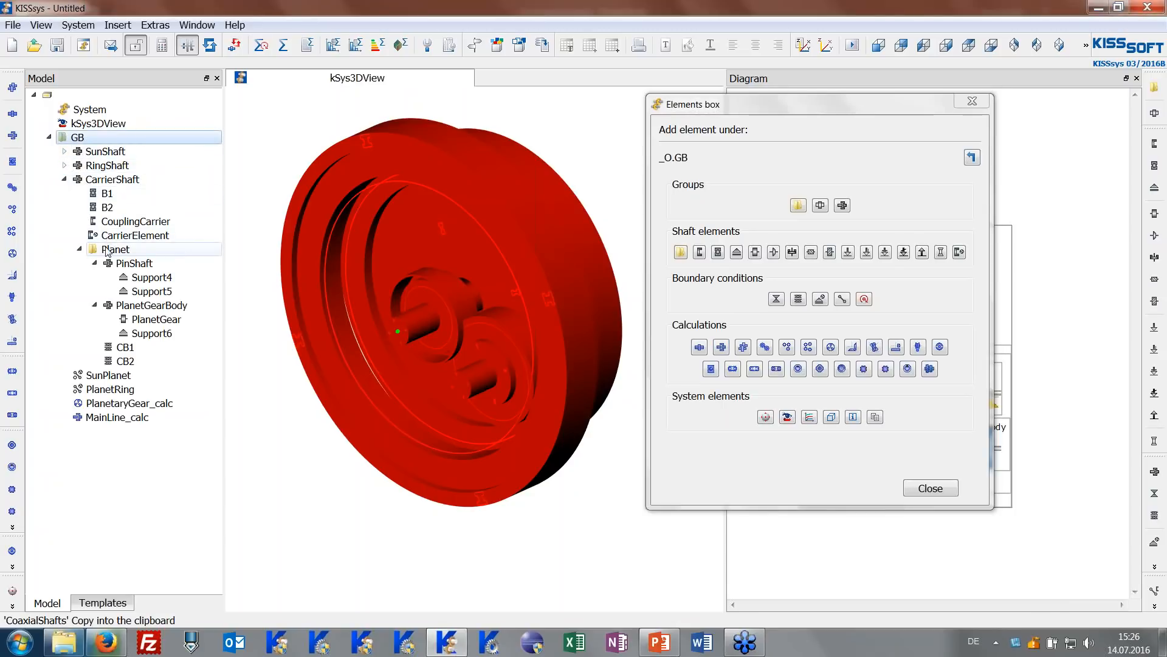
click(94, 263)
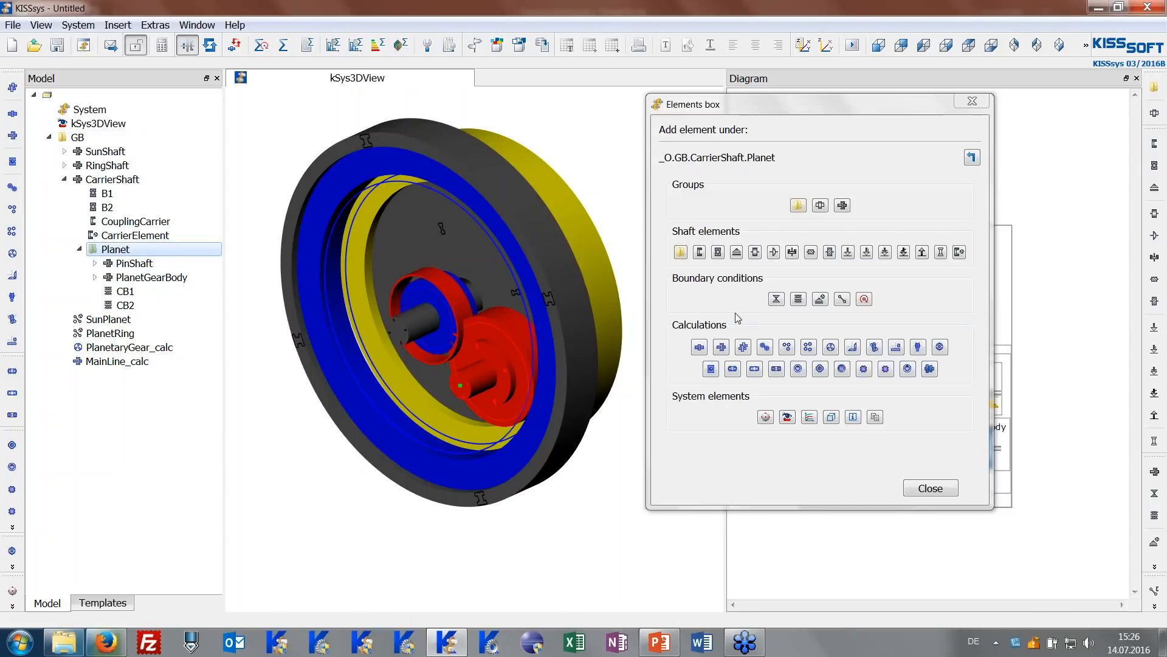
click(722, 349)
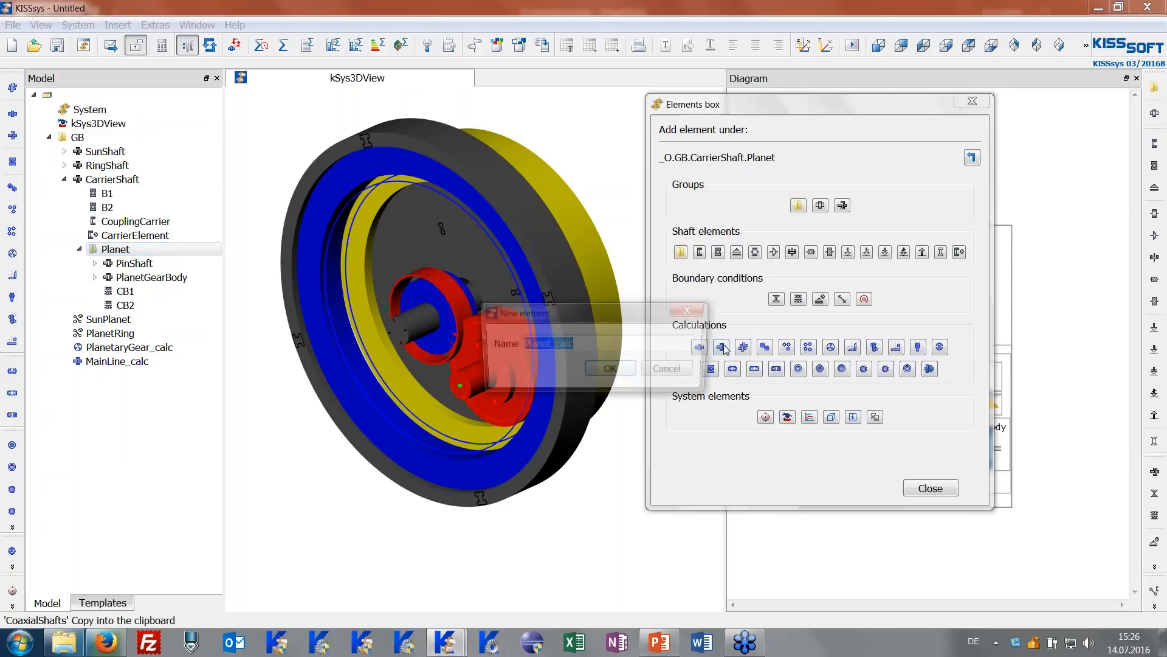
click(610, 370)
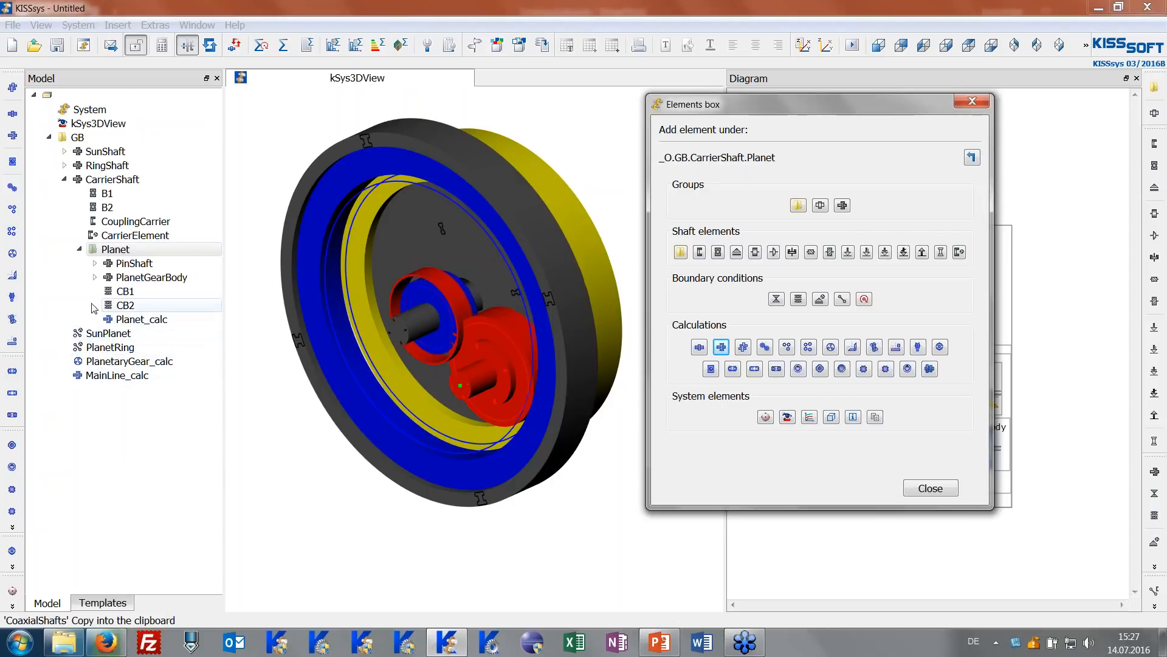
click(63, 179)
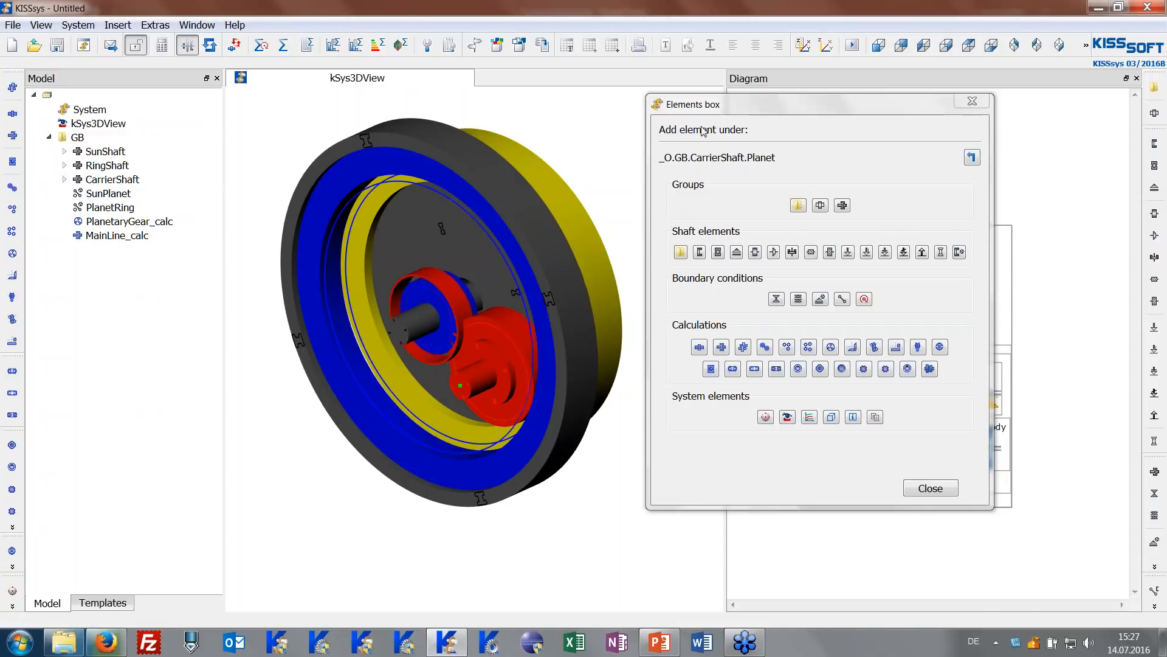
Add a speed or force boundary condition named Sun at the top level of the model.
drag(724, 107, 855, 127)
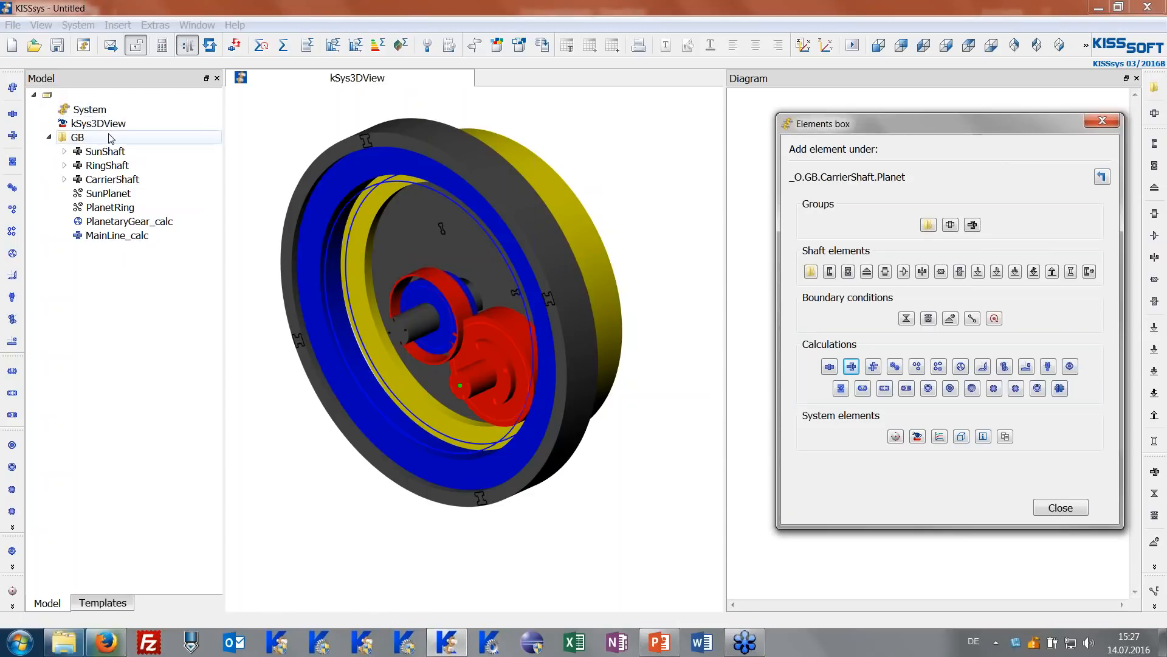
click(112, 96)
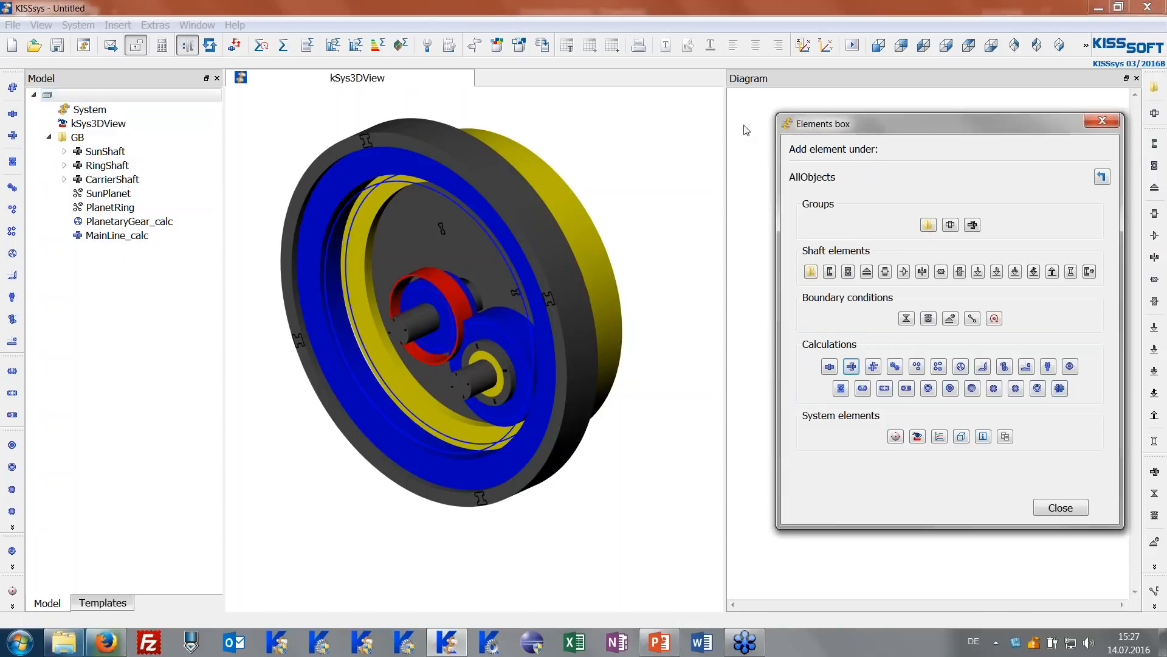
double_click(890, 314)
text(Sun)
key(Return)
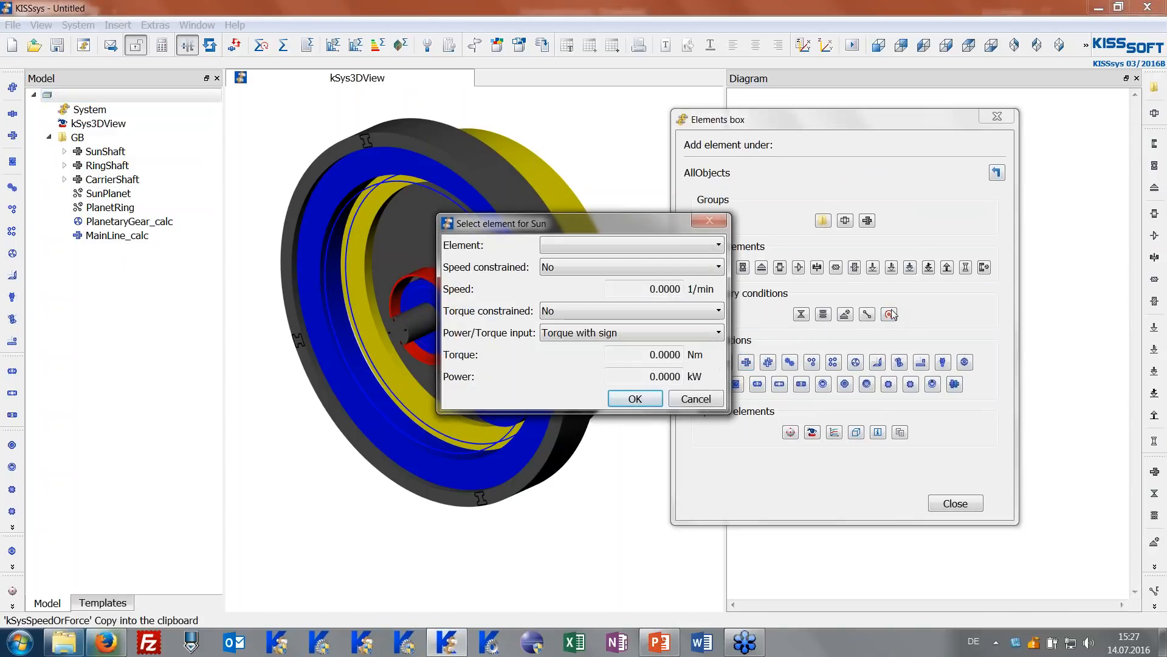
Assign Sun to CouplingSun, constraining both speed and torque, with a speed of 100 1/min and a torque of 100 Nm.
click(680, 244)
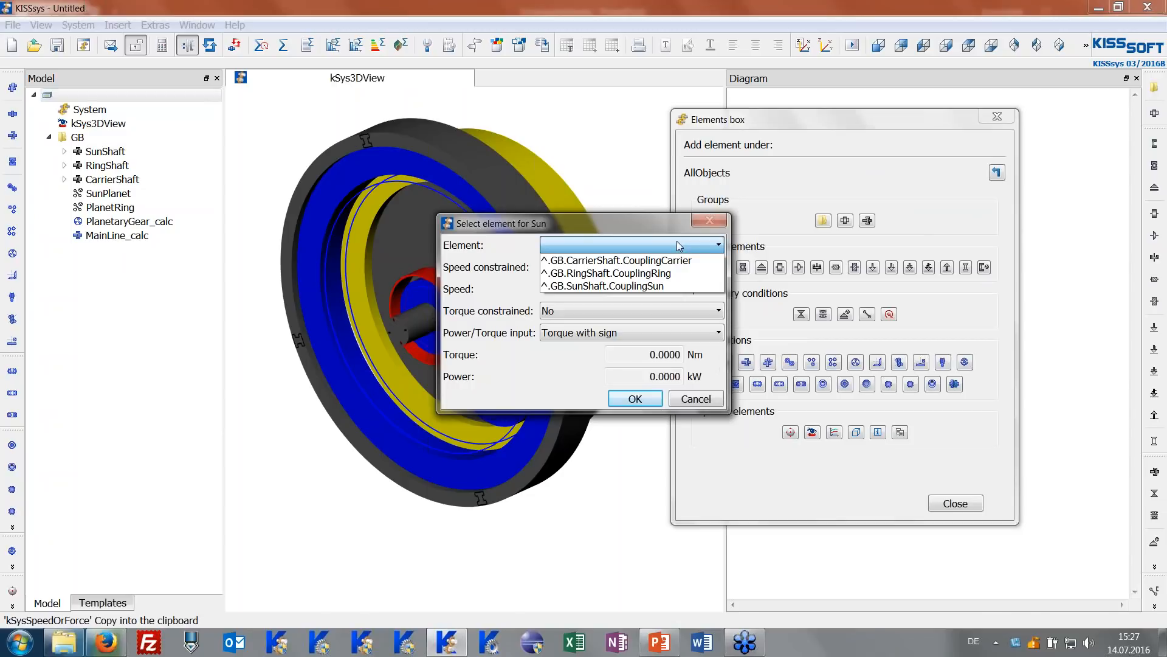
click(647, 285)
click(594, 266)
click(577, 294)
click(576, 311)
click(571, 339)
text(100)
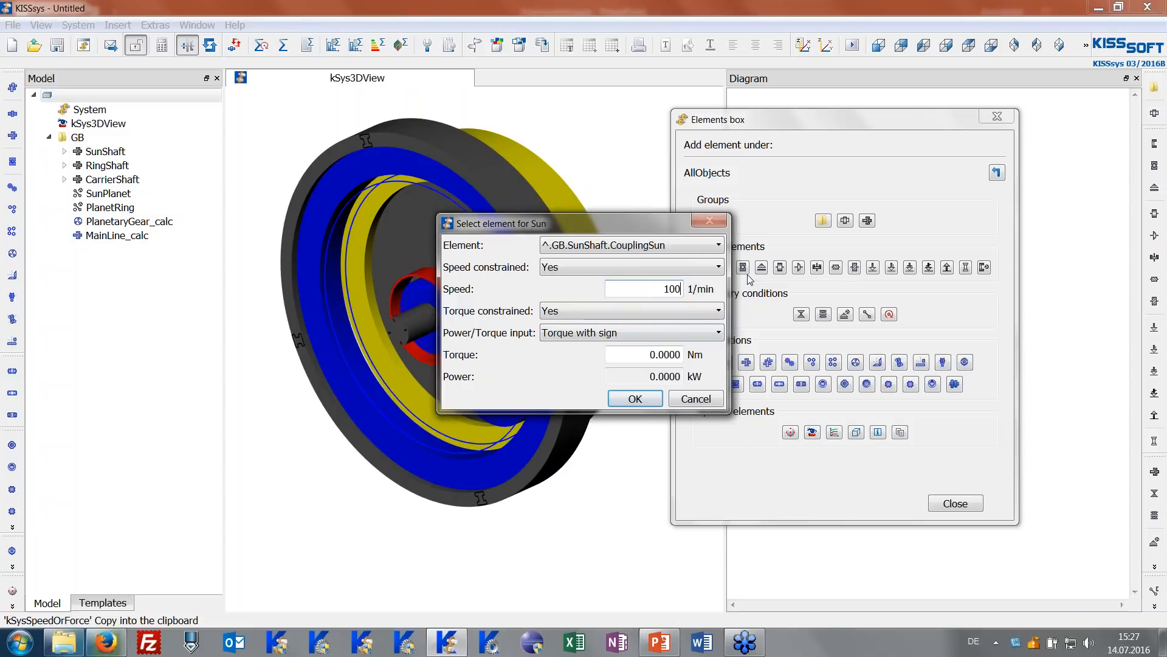
click(626, 352)
text(100)
click(626, 401)
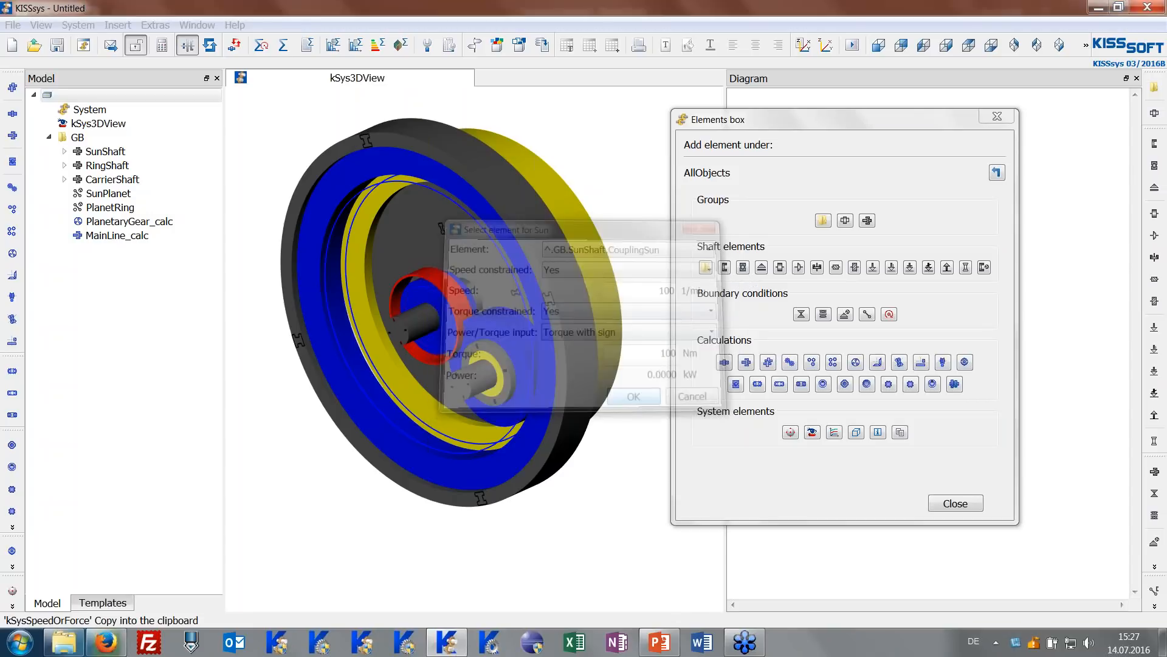
Add a speed or force boundary condition named Ring at the top level of the model.
click(883, 320)
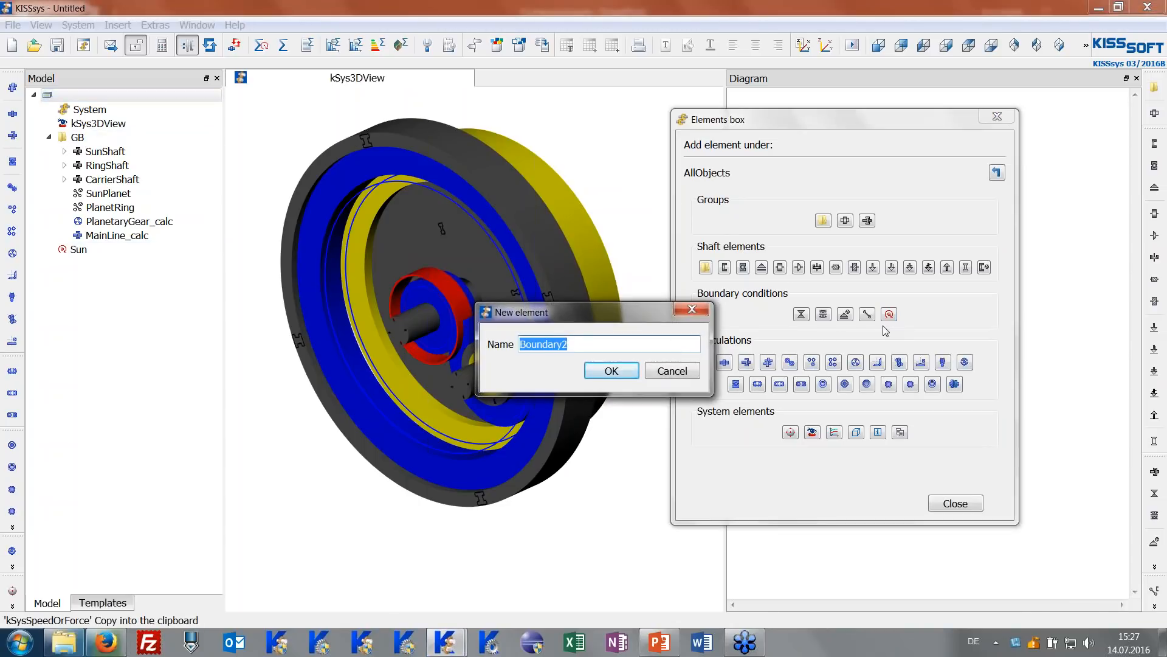
text(Ring)
key(Return)
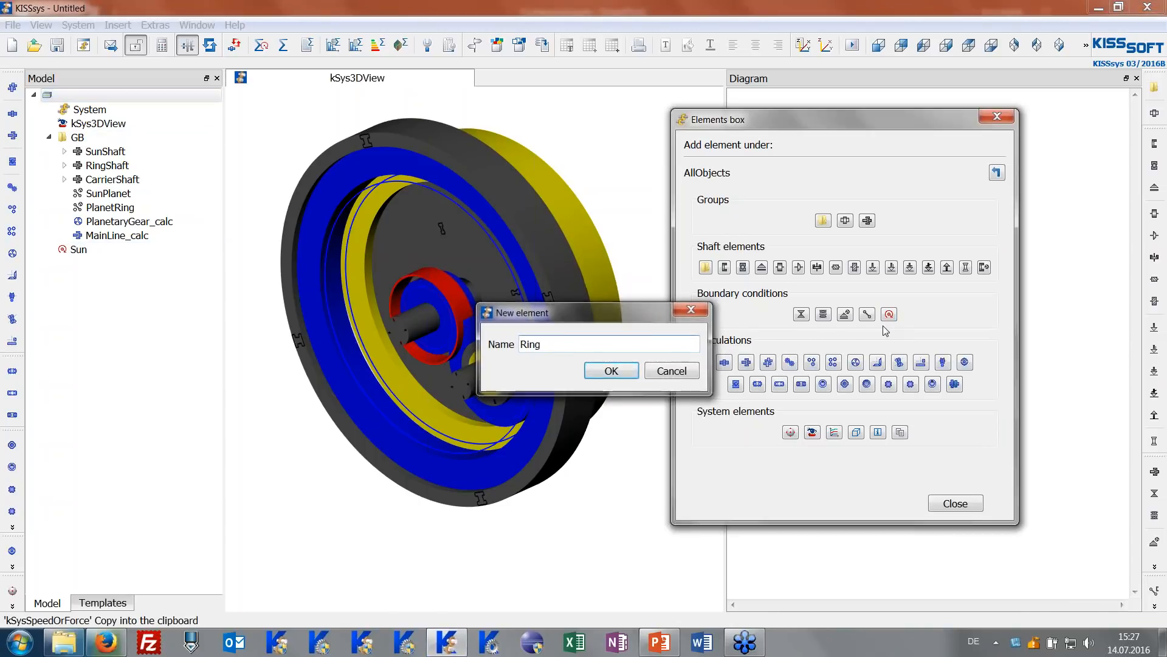
Assign Ring to CouplingRing with speed constrained at 0 1/min and torque left unconstrained.
click(659, 251)
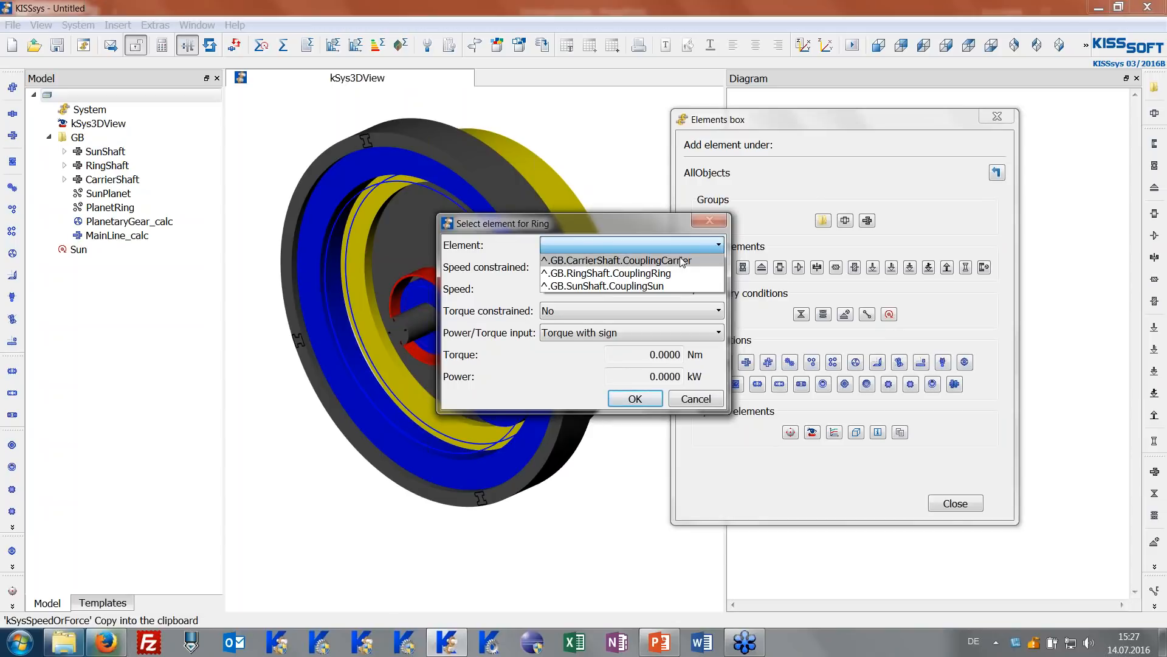
click(662, 273)
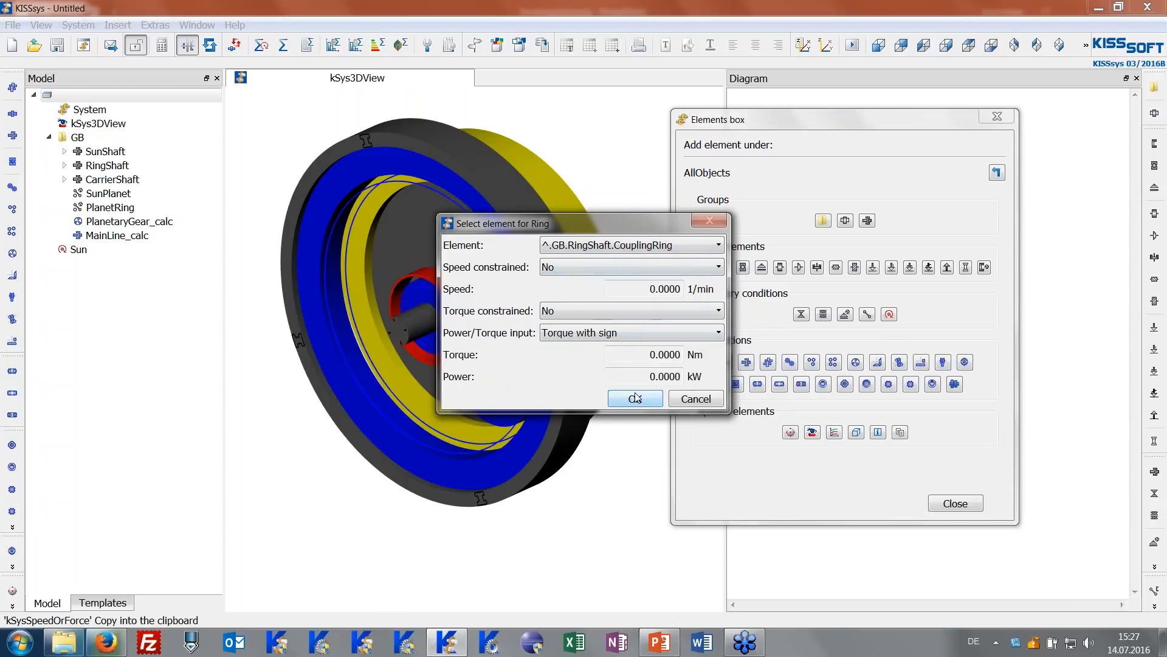
click(609, 269)
click(594, 294)
click(691, 289)
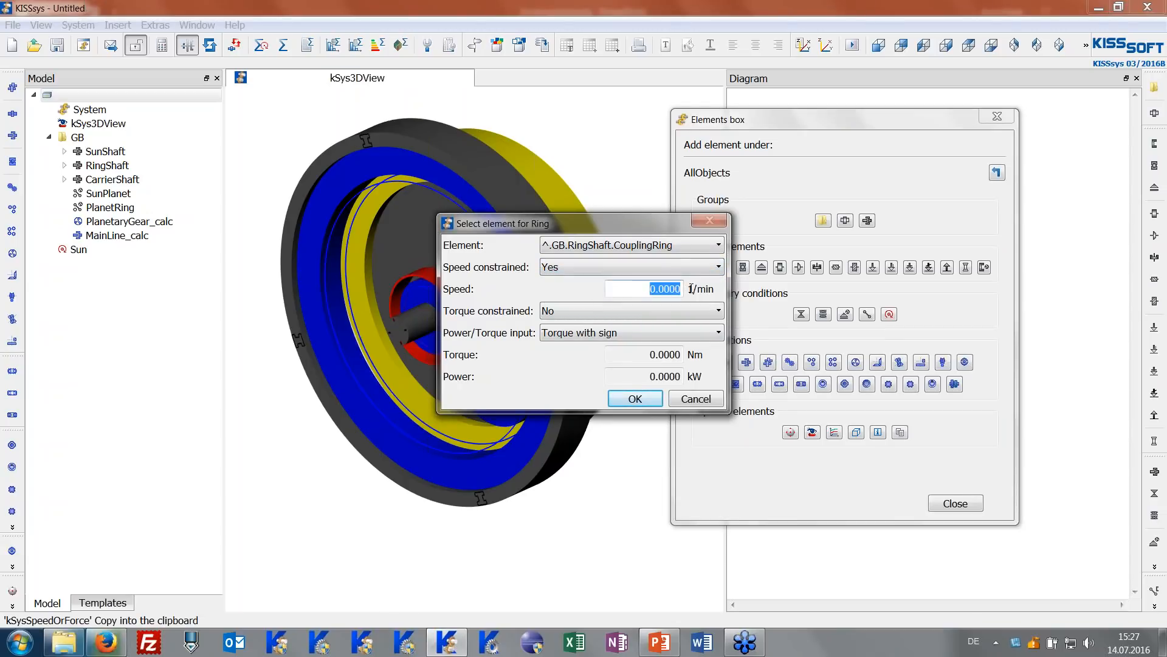
click(650, 289)
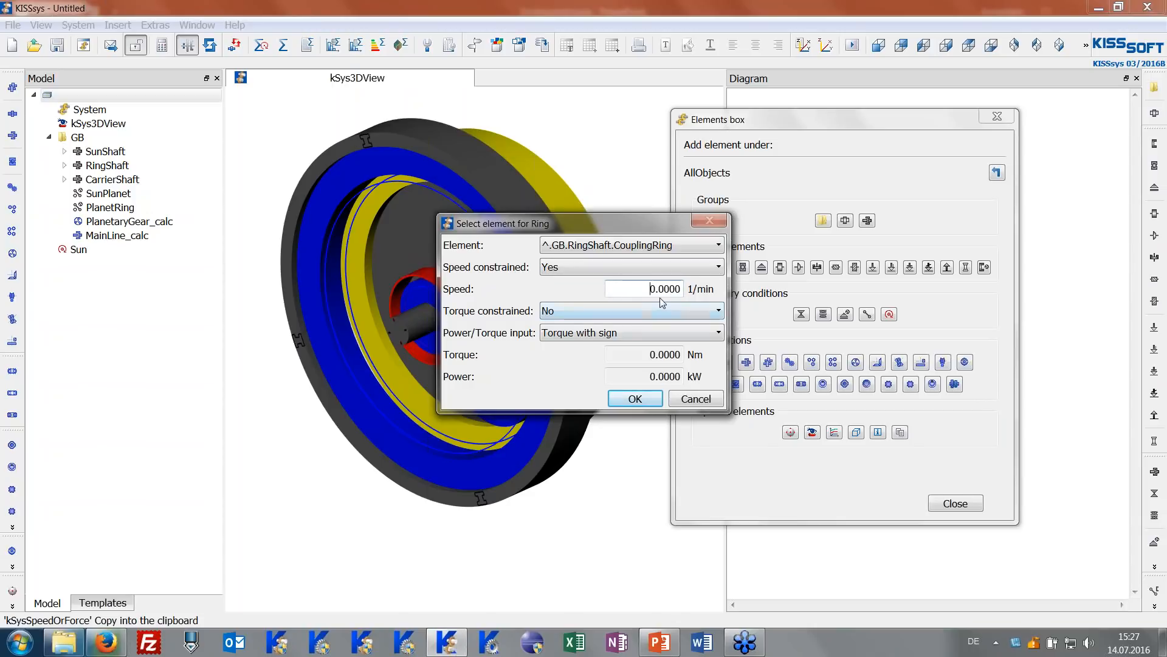
click(633, 397)
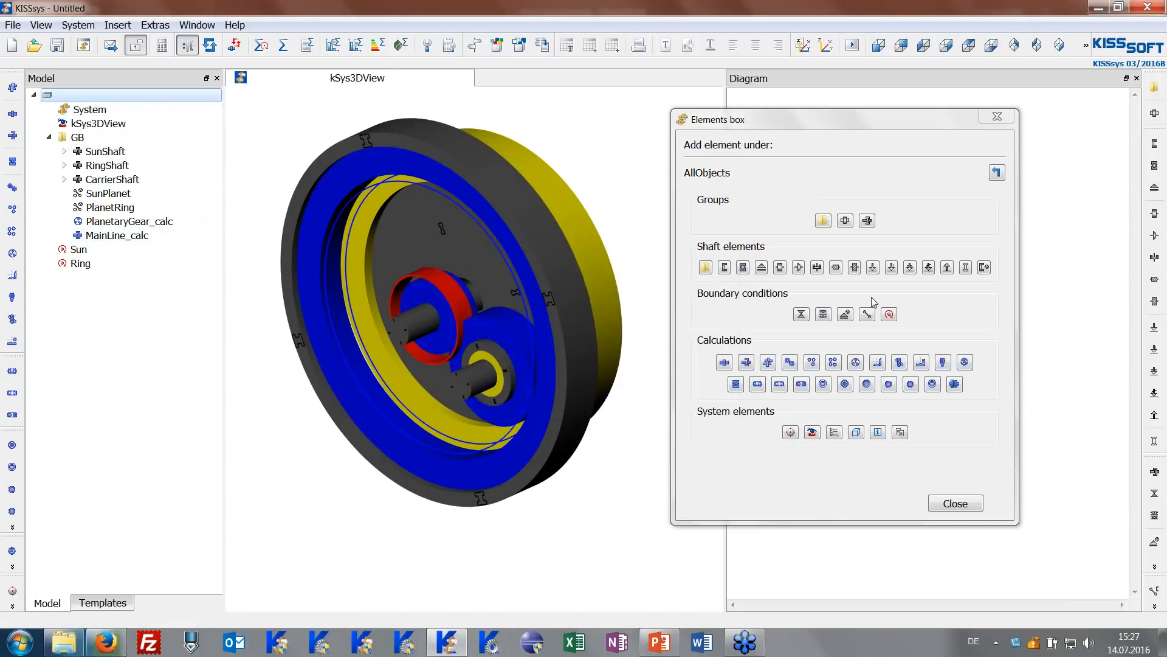
Add a speed or force boundary condition named Carrier at the top level of the model.
click(889, 314)
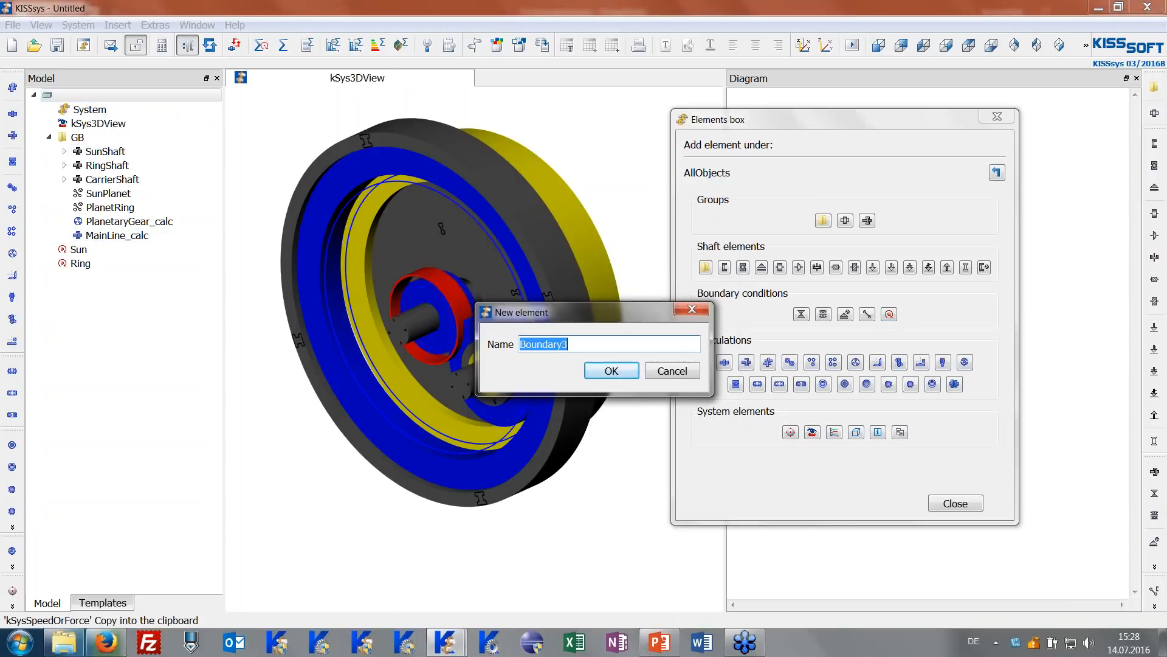
text(Carrier)
key(Return)
Assign Carrier to CouplingCarrier with speed and torque both unconstrained, and close the elements box.
click(607, 246)
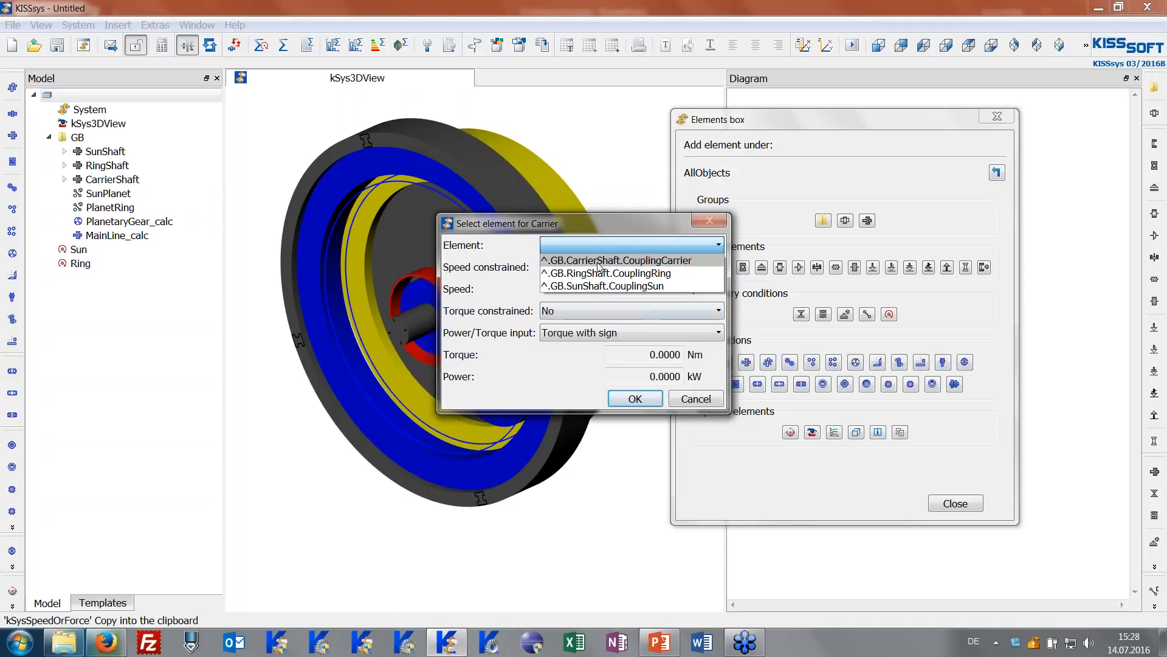
click(537, 262)
click(579, 250)
click(651, 256)
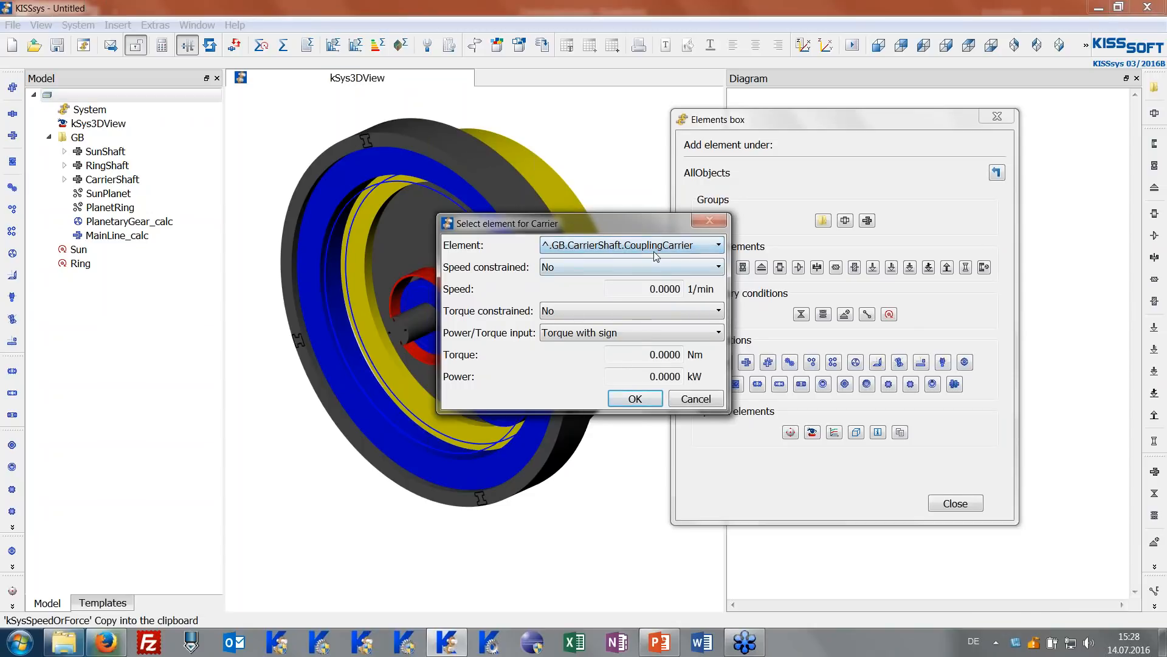
click(635, 399)
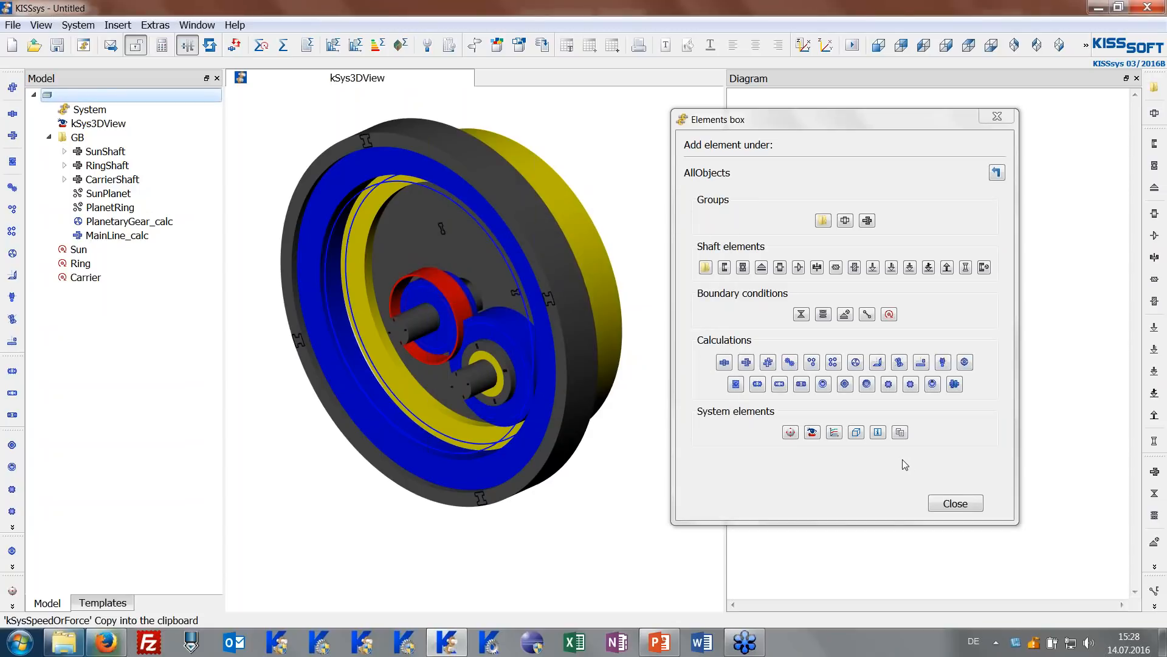
click(968, 506)
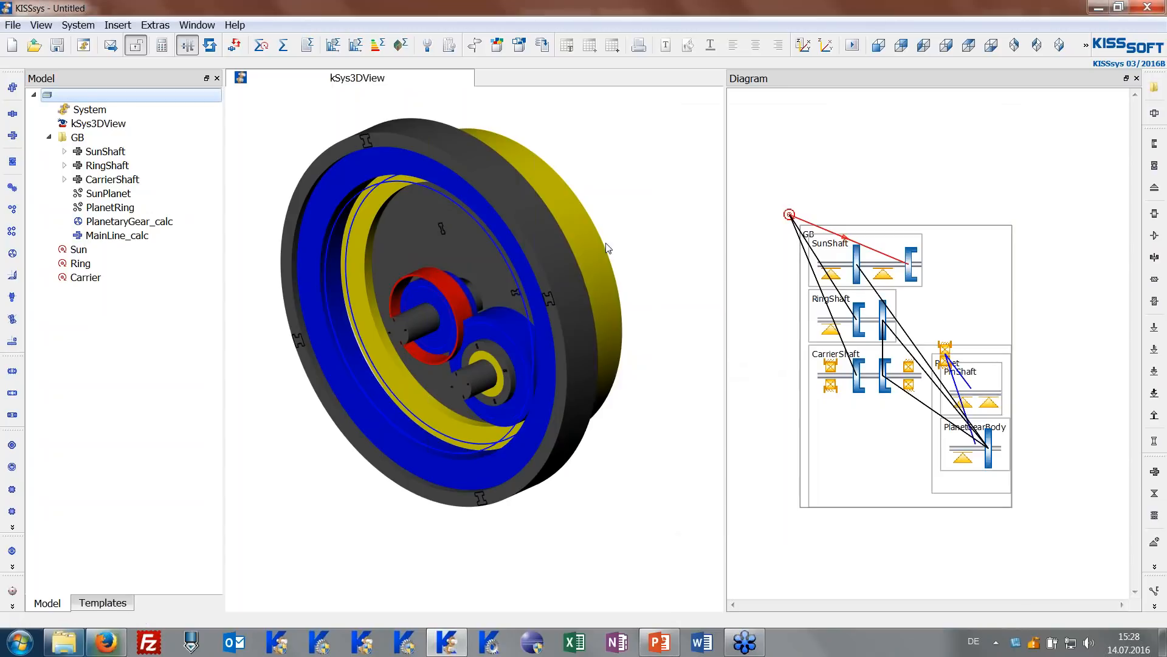
Separate the overlapping boundary conditions in the diagram and rearrange RingShaft above and SunShaft below the planet stage.
drag(789, 214, 839, 491)
drag(793, 207, 784, 278)
drag(908, 304, 1068, 297)
drag(944, 239, 1068, 481)
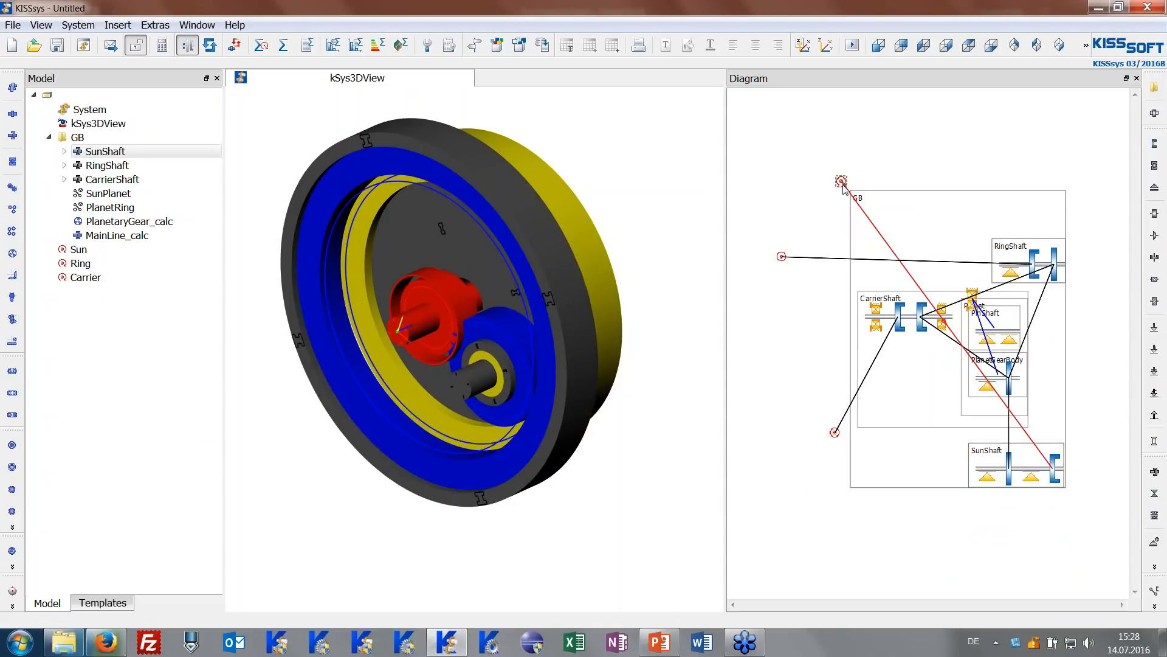
Place the boundary conditions outside the GB frame in the diagram: Sun below SunShaft, Ring above RingShaft, and Carrier beside CarrierShaft.
drag(841, 182, 1050, 529)
click(949, 210)
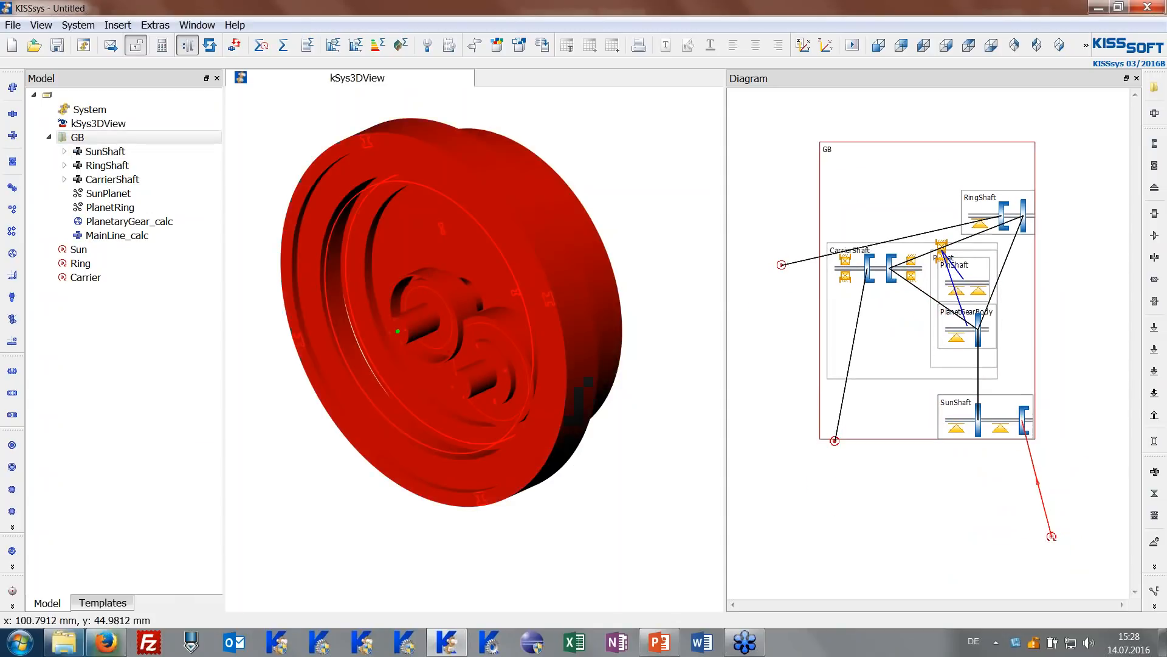
drag(782, 264, 955, 120)
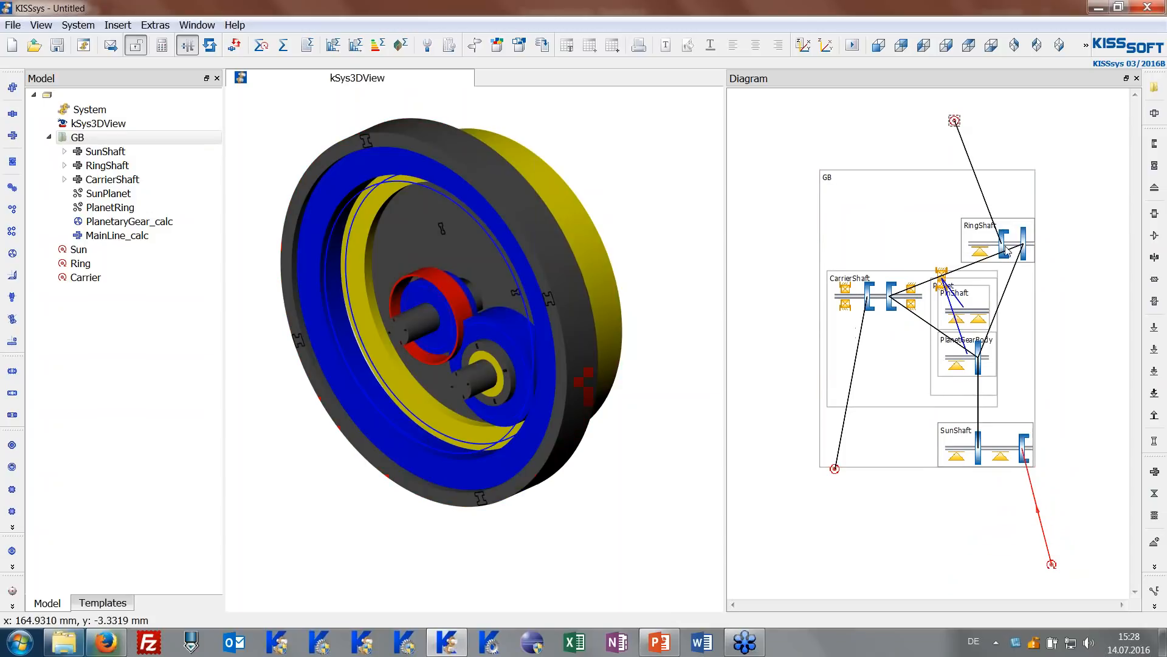
drag(830, 466, 771, 311)
Spread out the Planet group in the diagram, placing PinShaft beside PlanetGearBody and moving connecting bearings CB1 and CB2 apart.
click(982, 297)
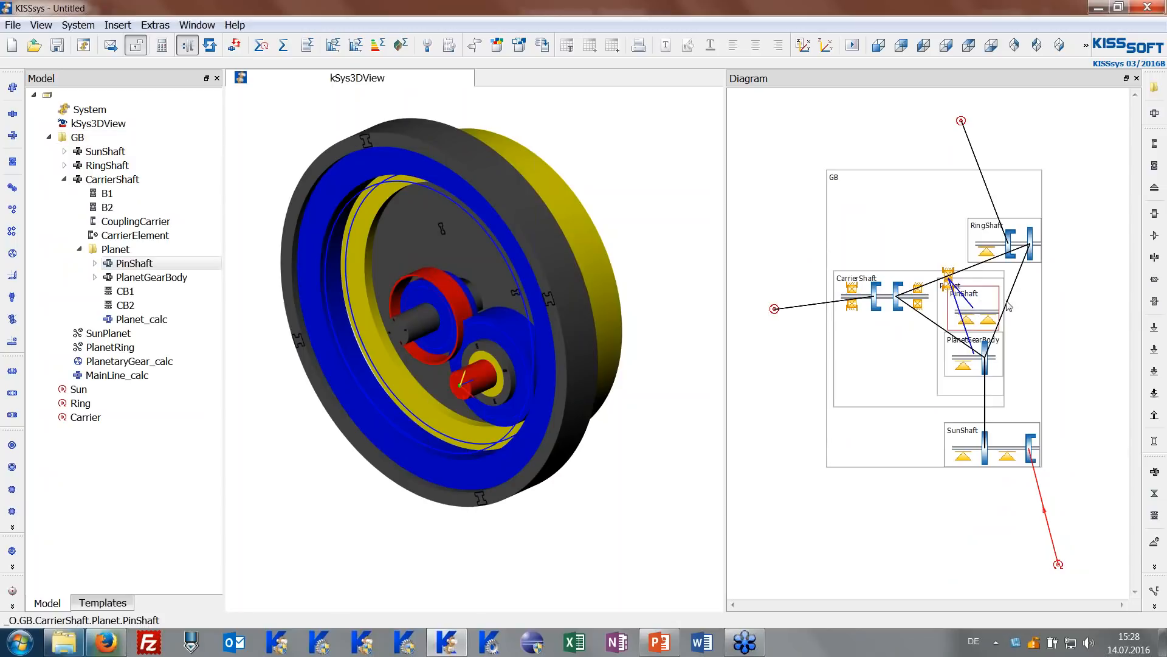
drag(1007, 301, 1054, 311)
drag(946, 282, 978, 308)
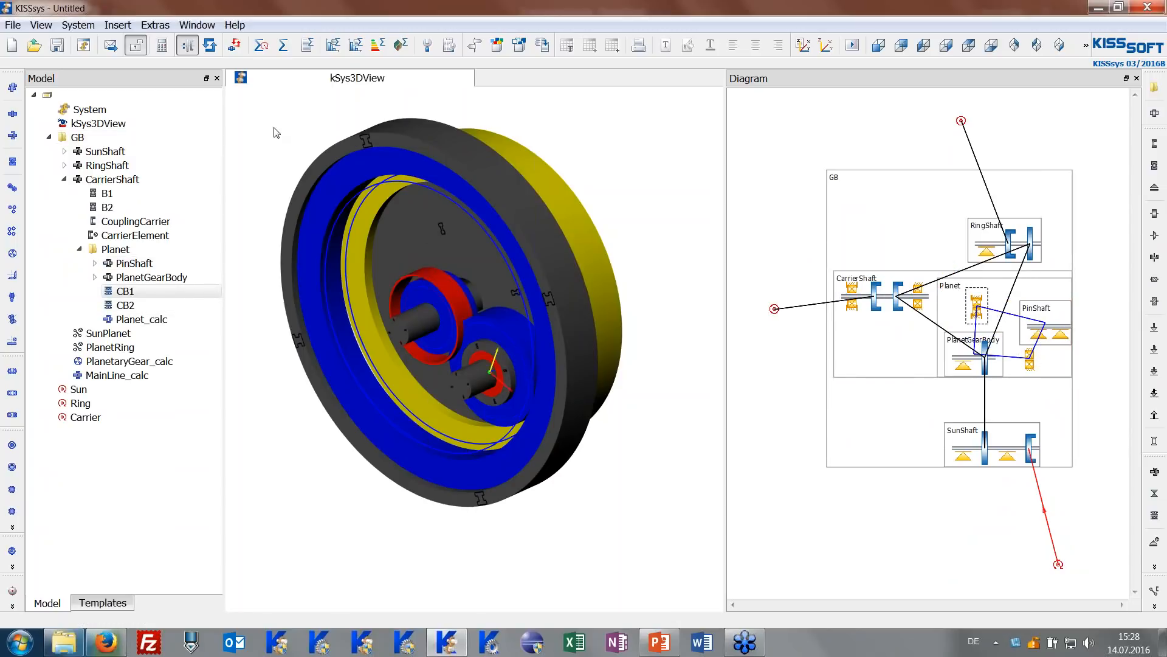
Run the kinematics calculation for the whole model and inspect the rotation arrows on the 3D gearbox.
click(170, 95)
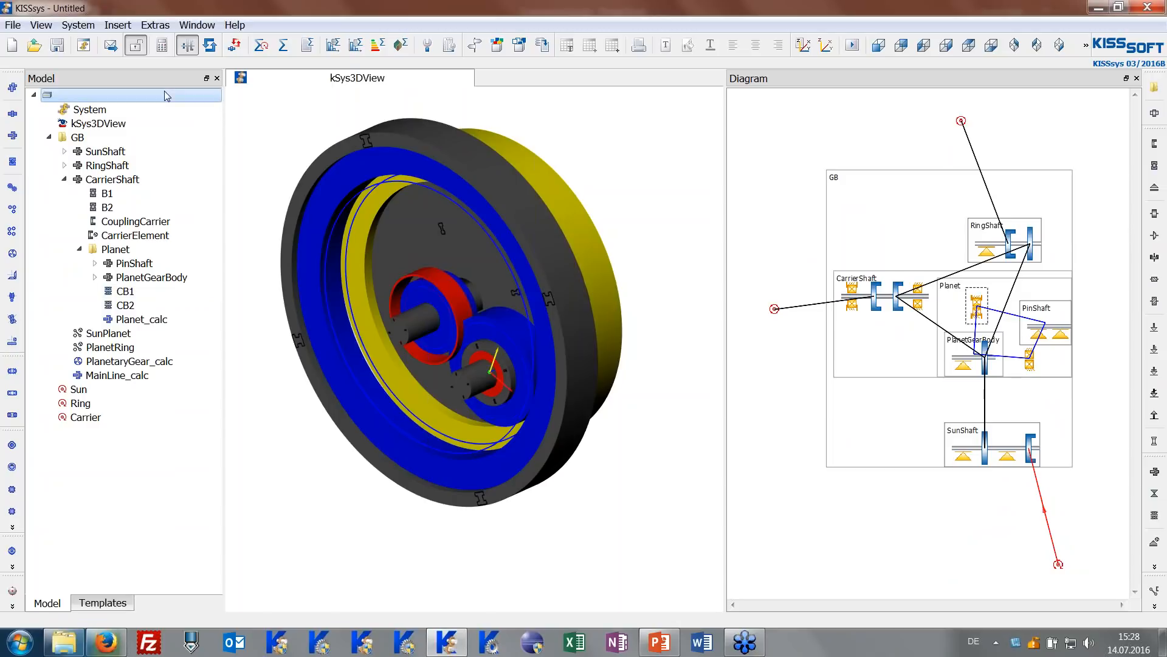
click(260, 47)
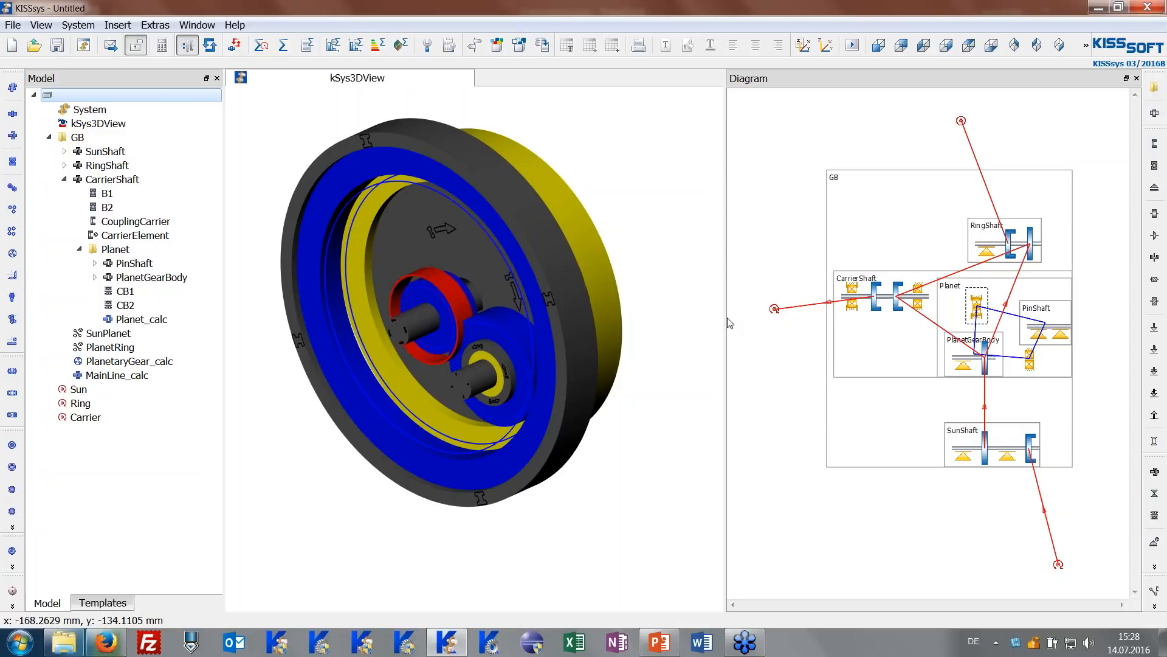
drag(447, 304, 488, 349)
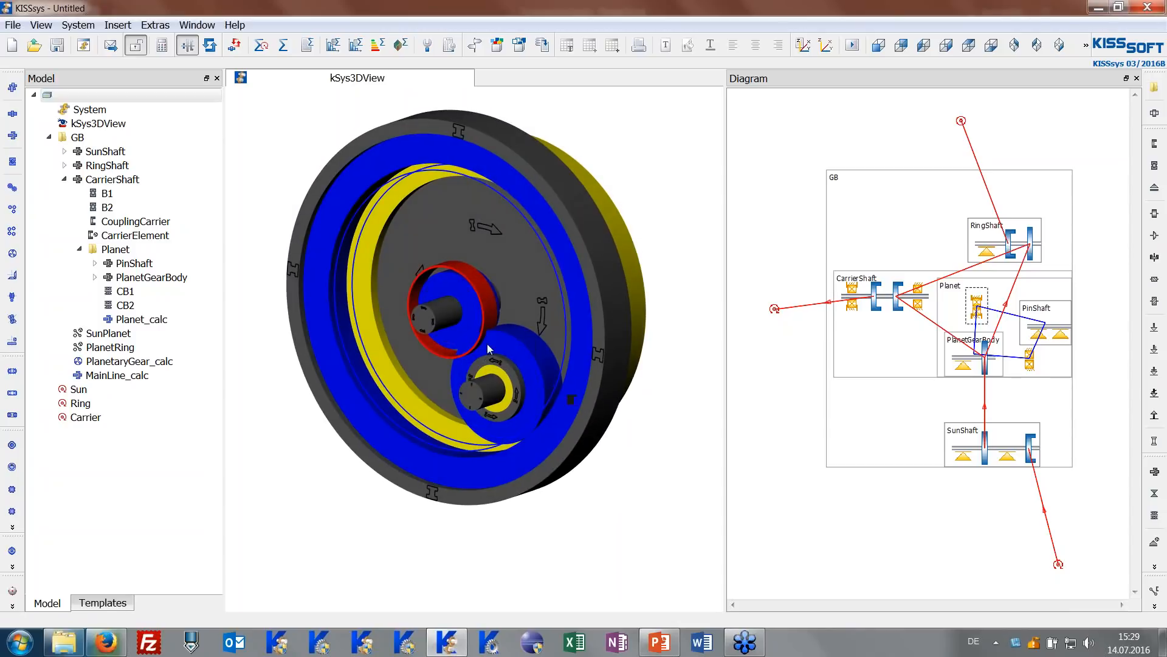
Inspect the planetary gearbox in 3D and open the MainLine_calc shaft calculation.
drag(574, 350, 425, 344)
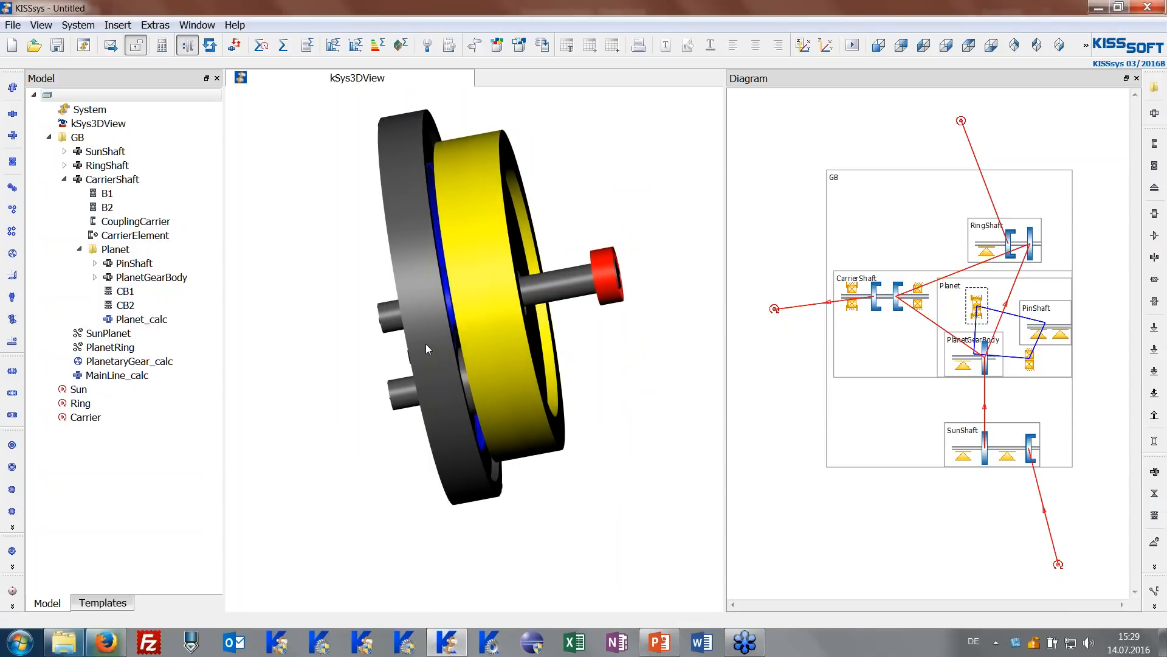
drag(425, 344, 375, 347)
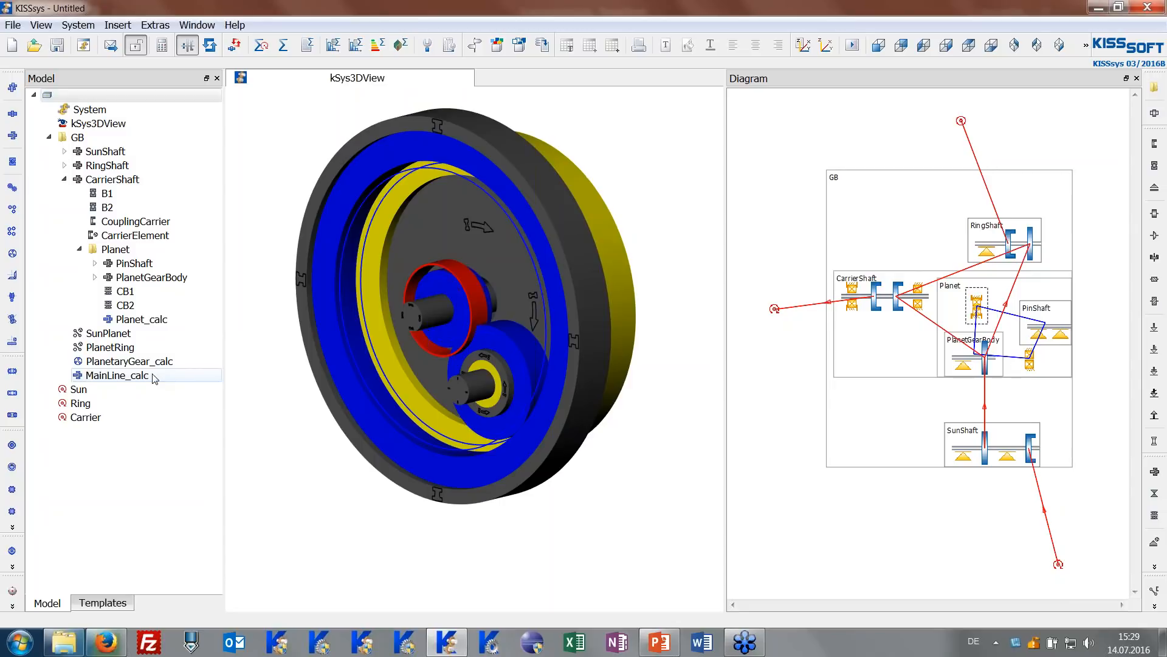
drag(447, 333, 476, 321)
click(120, 381)
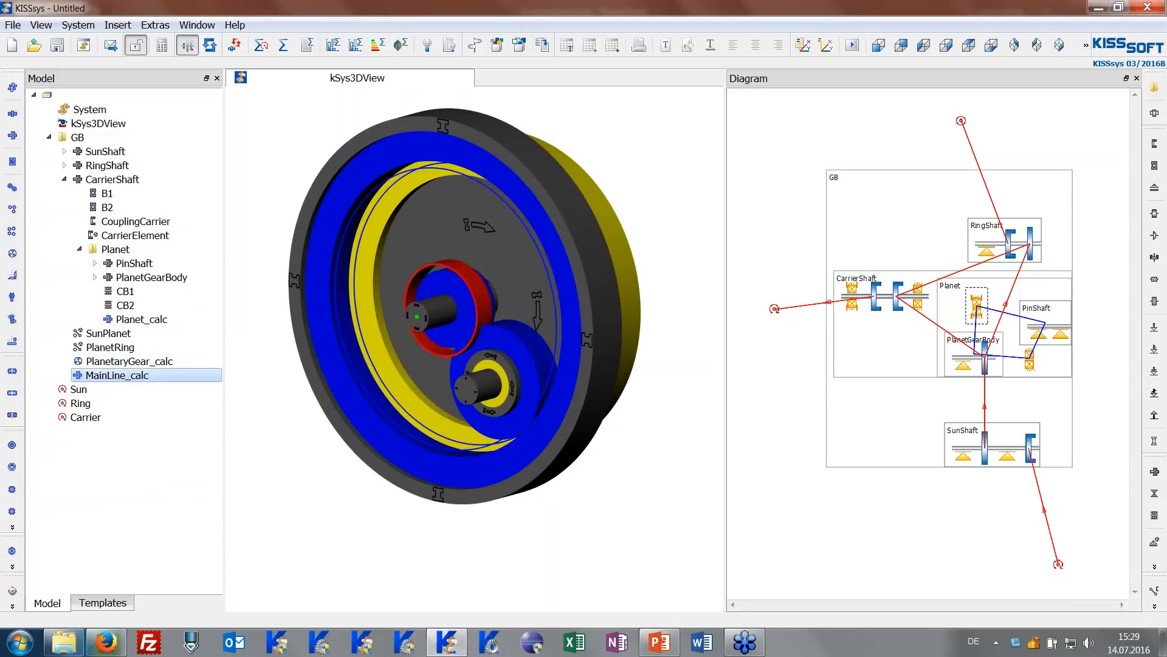
double_click(116, 376)
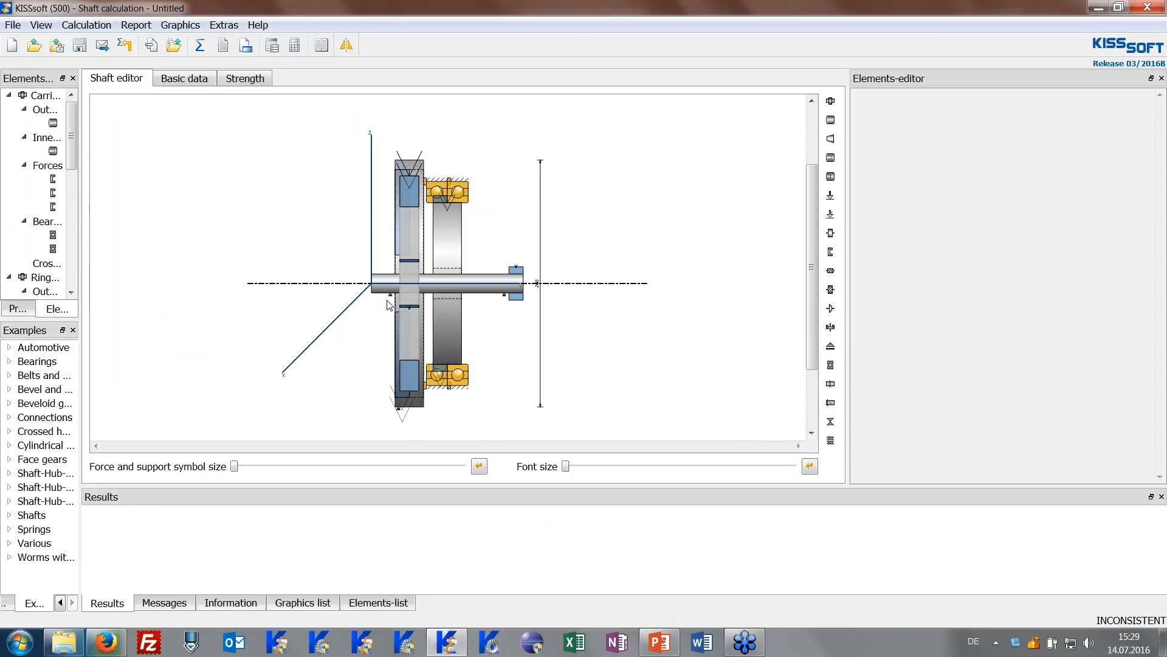
Enlarge the force and support symbols in the shaft drawing to about half of the available range.
drag(234, 467, 355, 467)
scroll(441, 326, up, 1)
scroll(447, 285, down, 1)
right_click(630, 296)
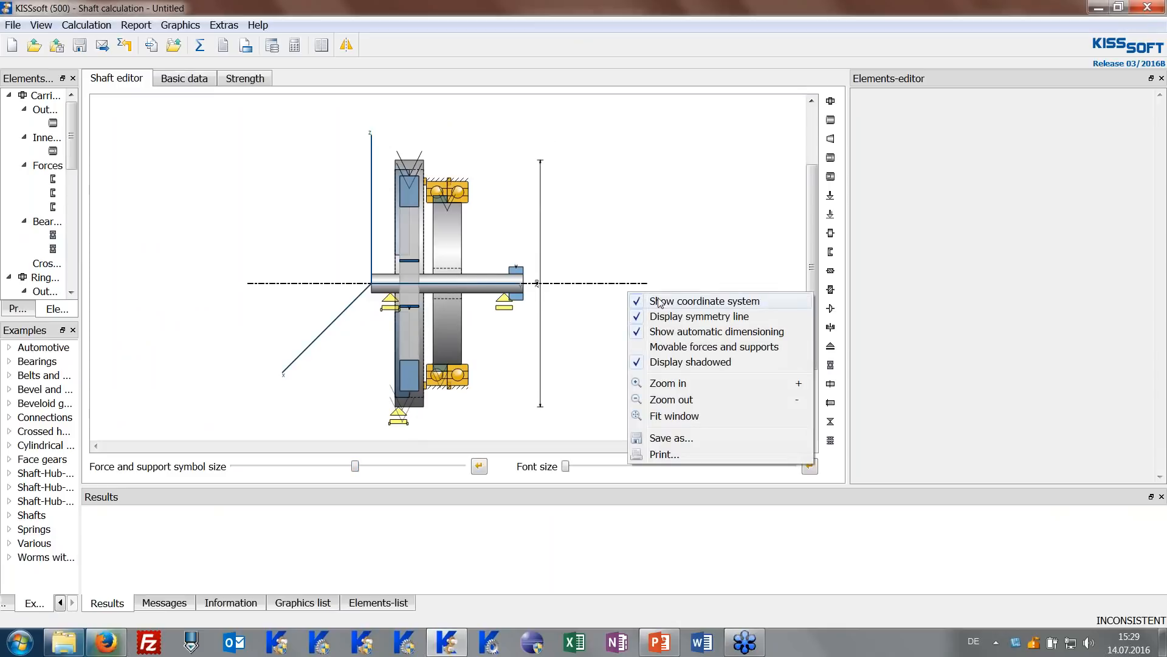
click(623, 350)
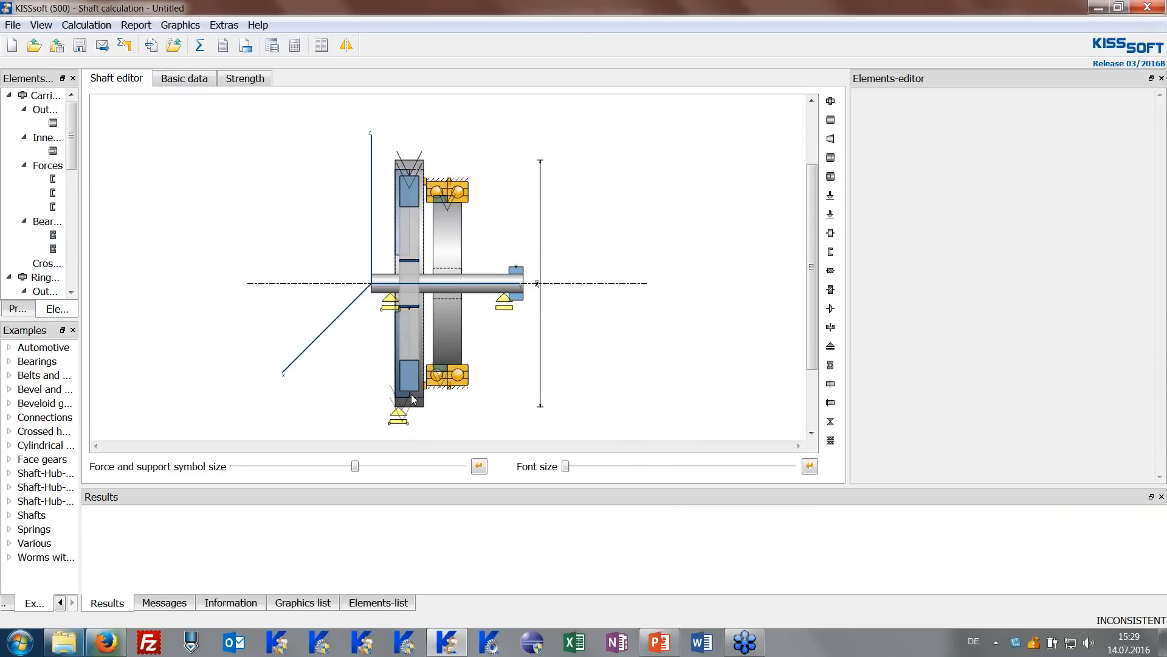
Set the length of the sun shaft's outer cylinder to 60 mm.
click(448, 275)
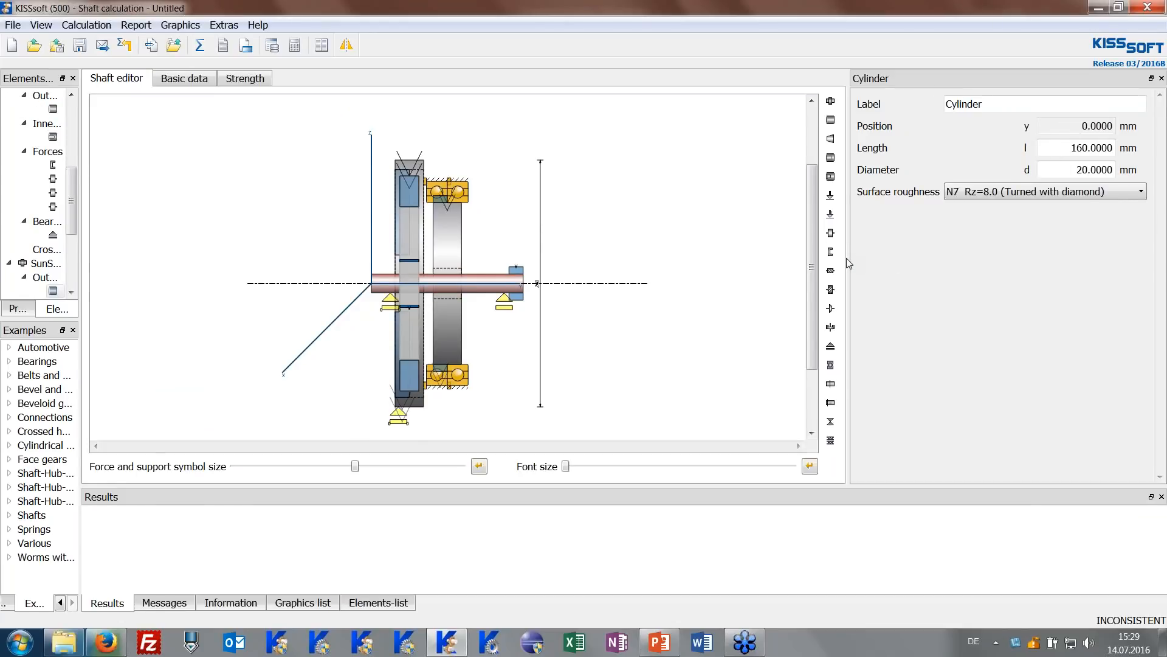
scroll(601, 247, up, 1)
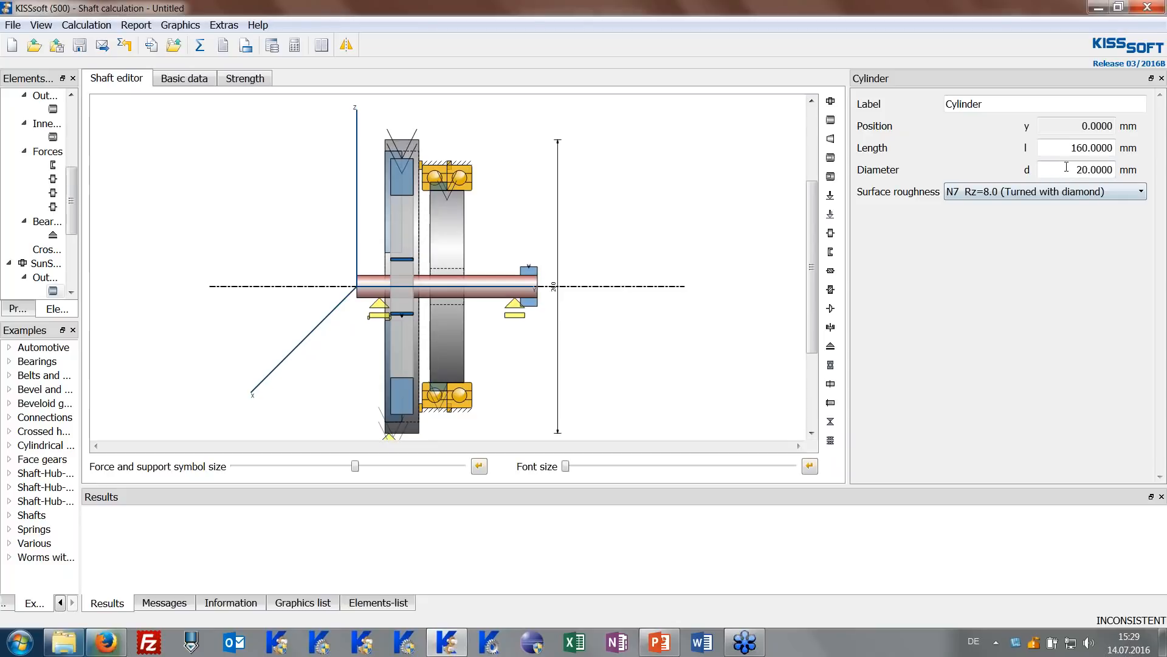
drag(1066, 151, 1120, 151)
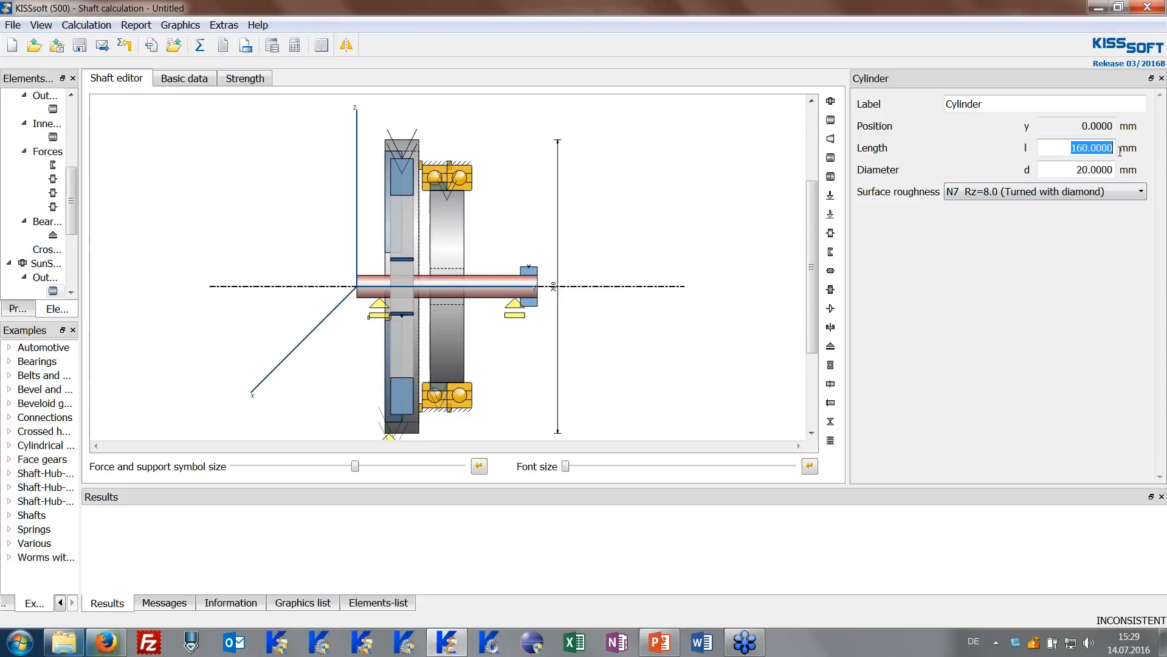
text(80)
text(60)
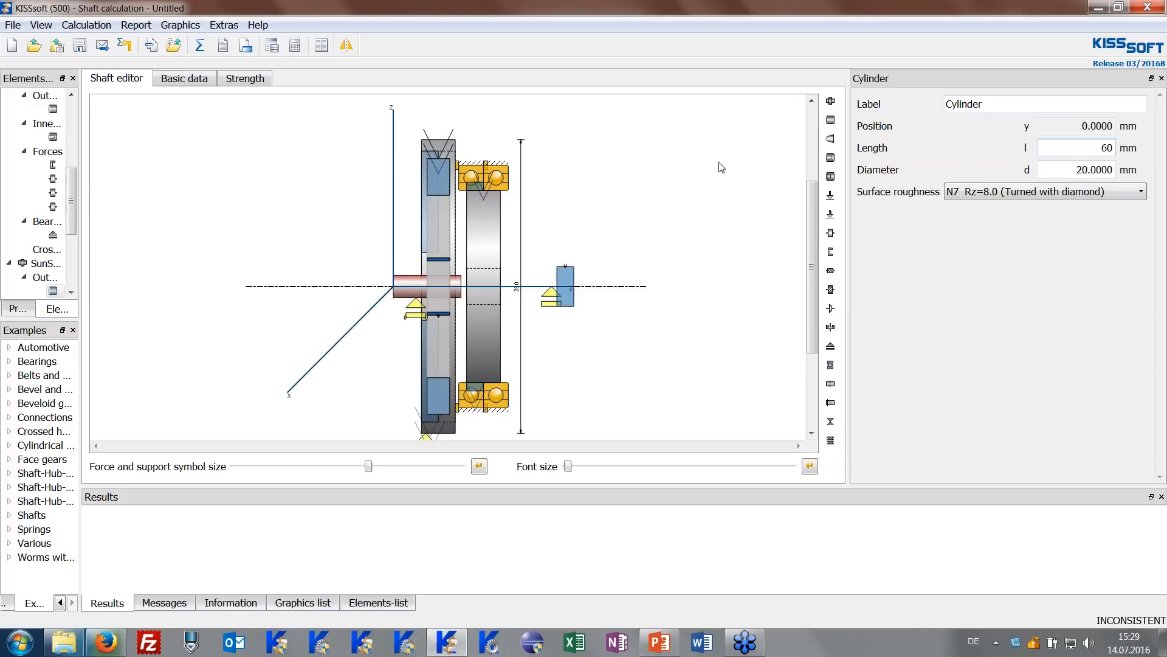
Delete the cylindrical bore from the carrier shaft's inner contour, widening the element tree to read its entries.
click(480, 284)
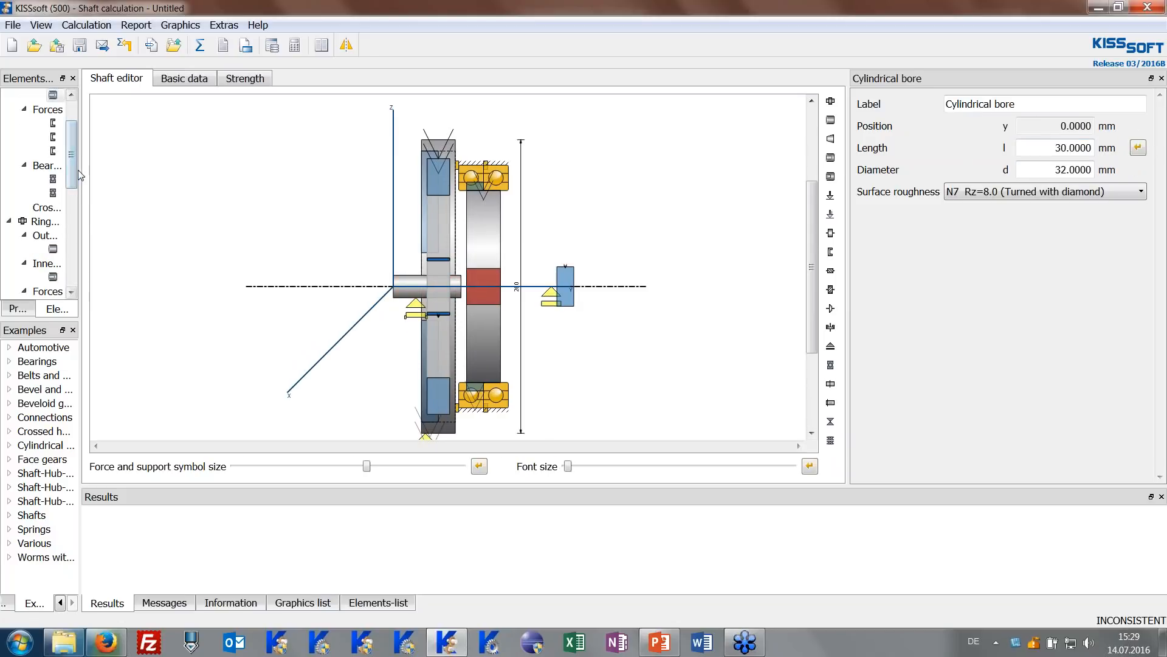
drag(77, 169, 140, 163)
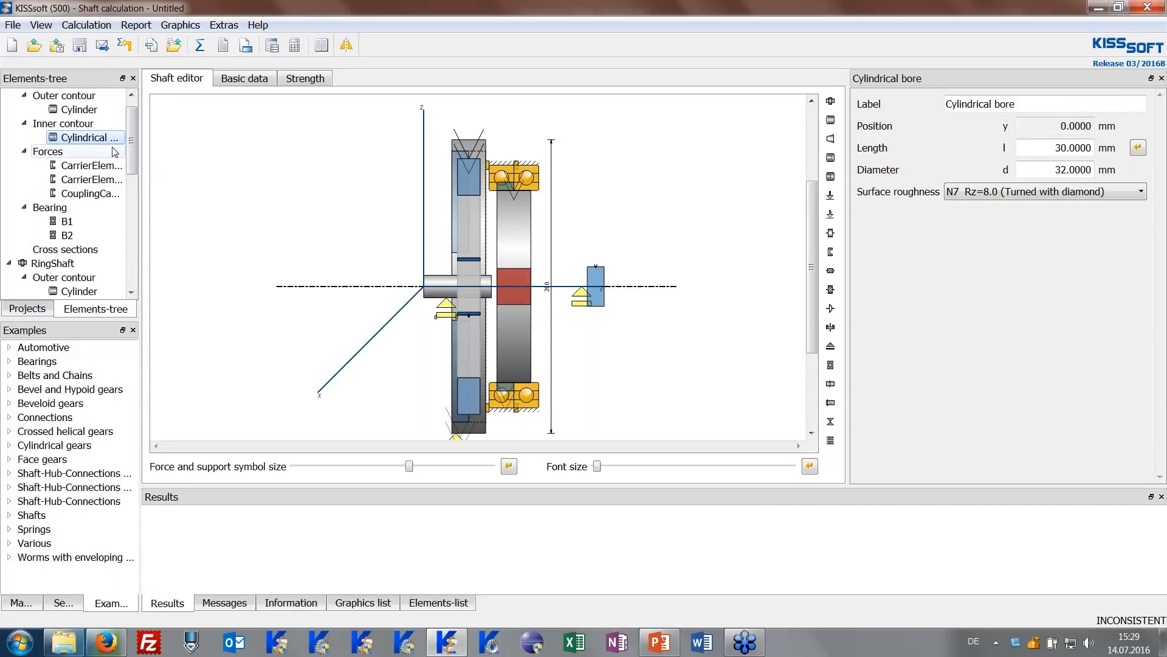
key(Delete)
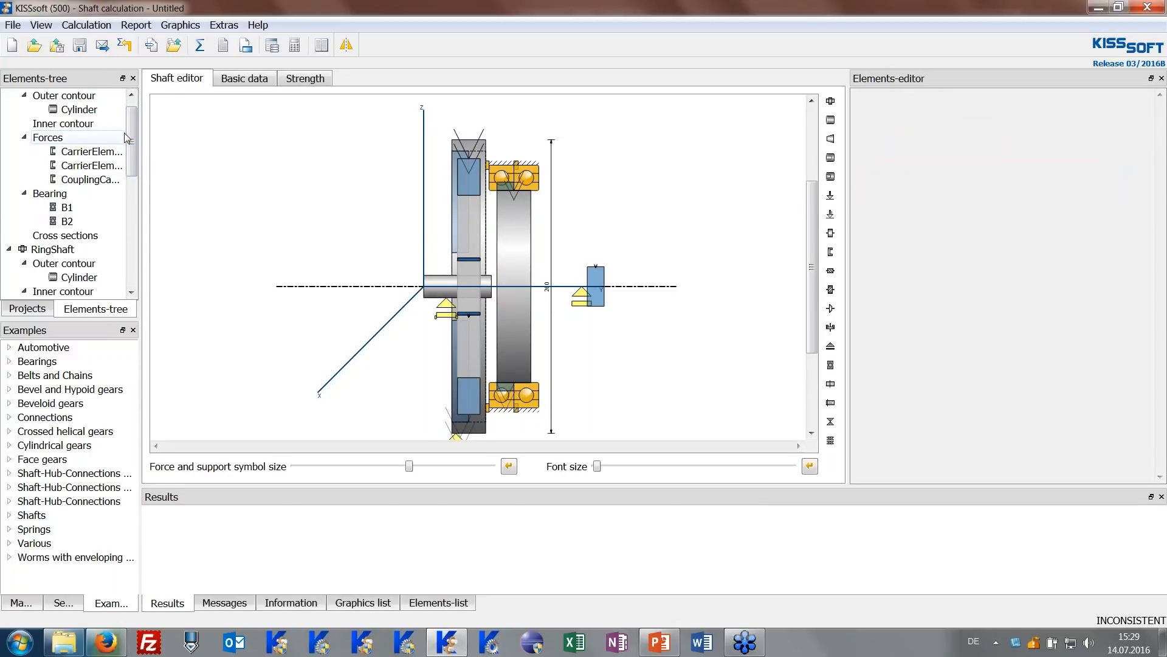
Add a second cylinder to the outer contour of the carrier shaft.
click(473, 214)
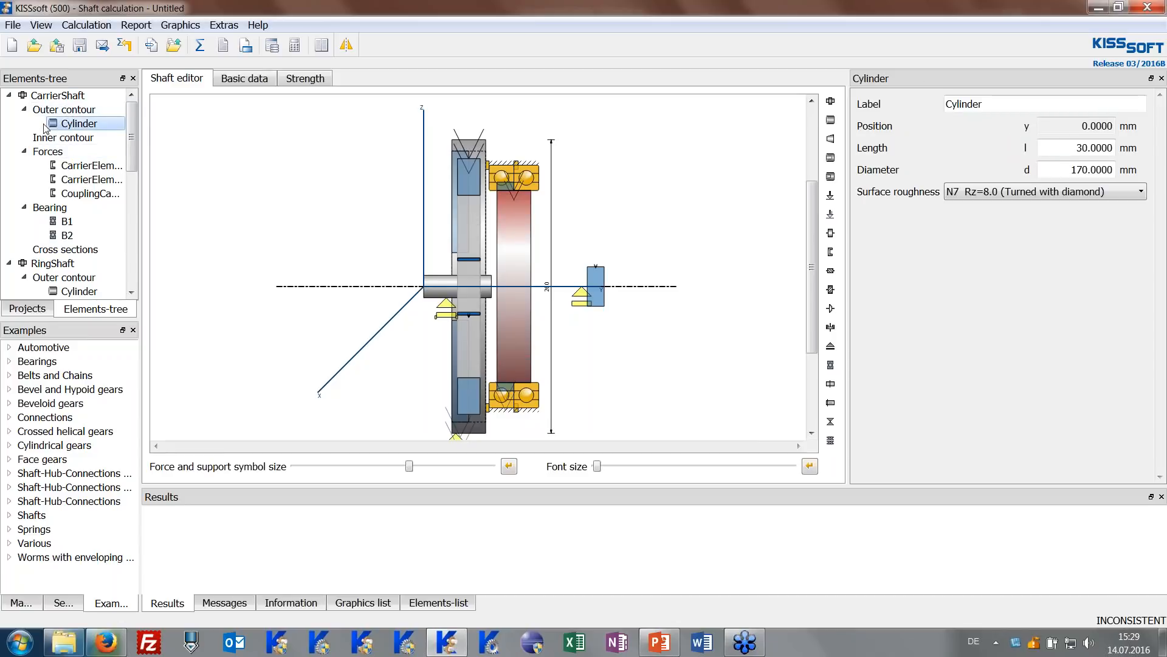
click(68, 113)
right_click(69, 114)
mouse_move(79, 123)
click(187, 135)
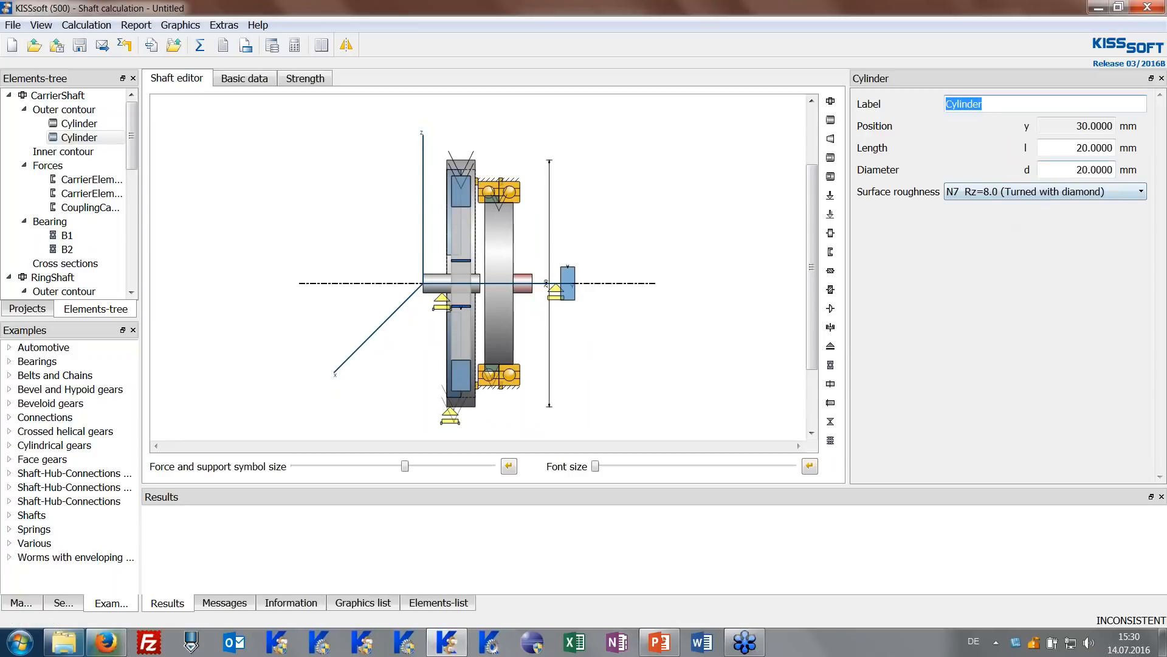
Set the carrier shaft's new cylinder to a diameter of 30 mm and a length of 80 mm.
key(Tab)
key(Tab)
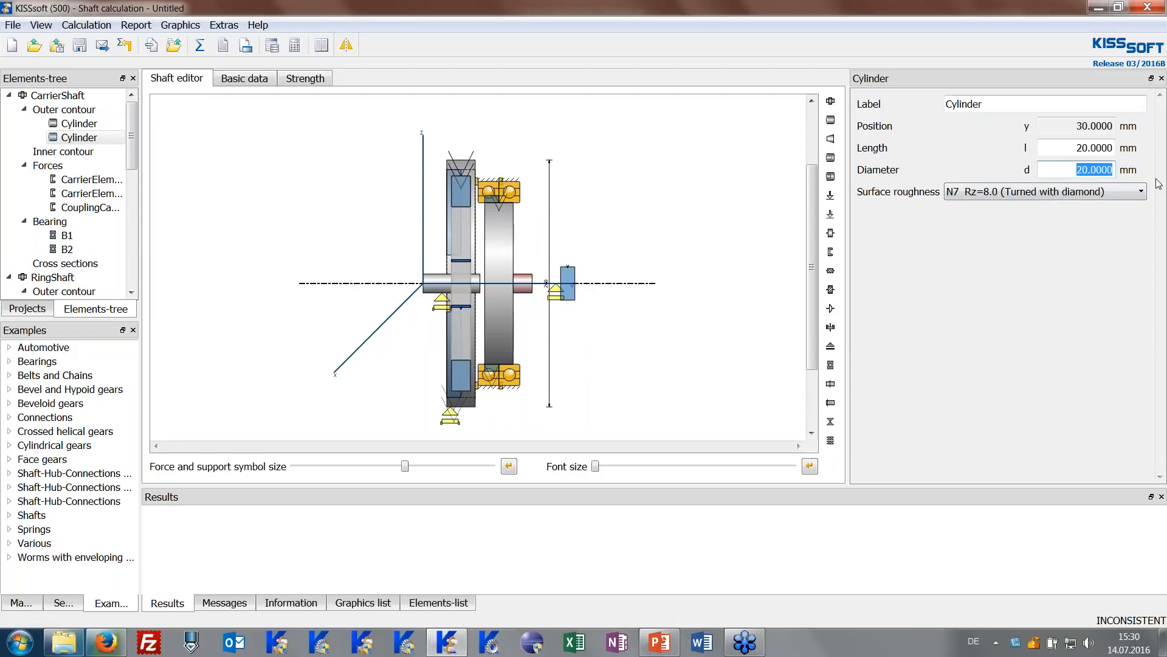
text(30)
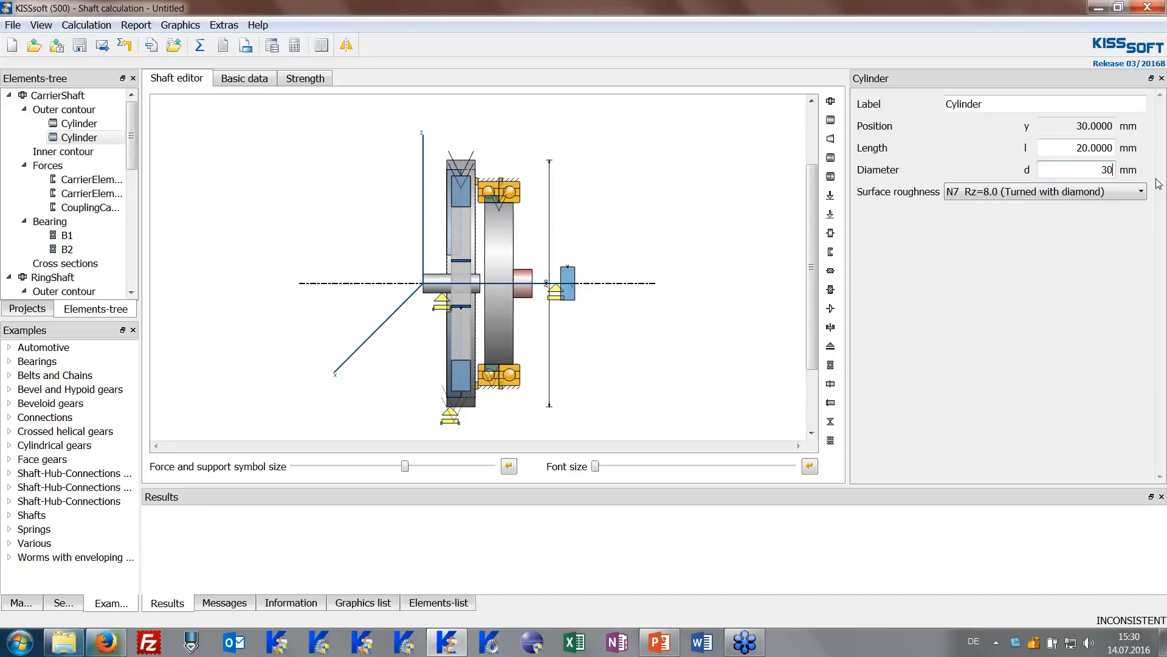
click(1059, 147)
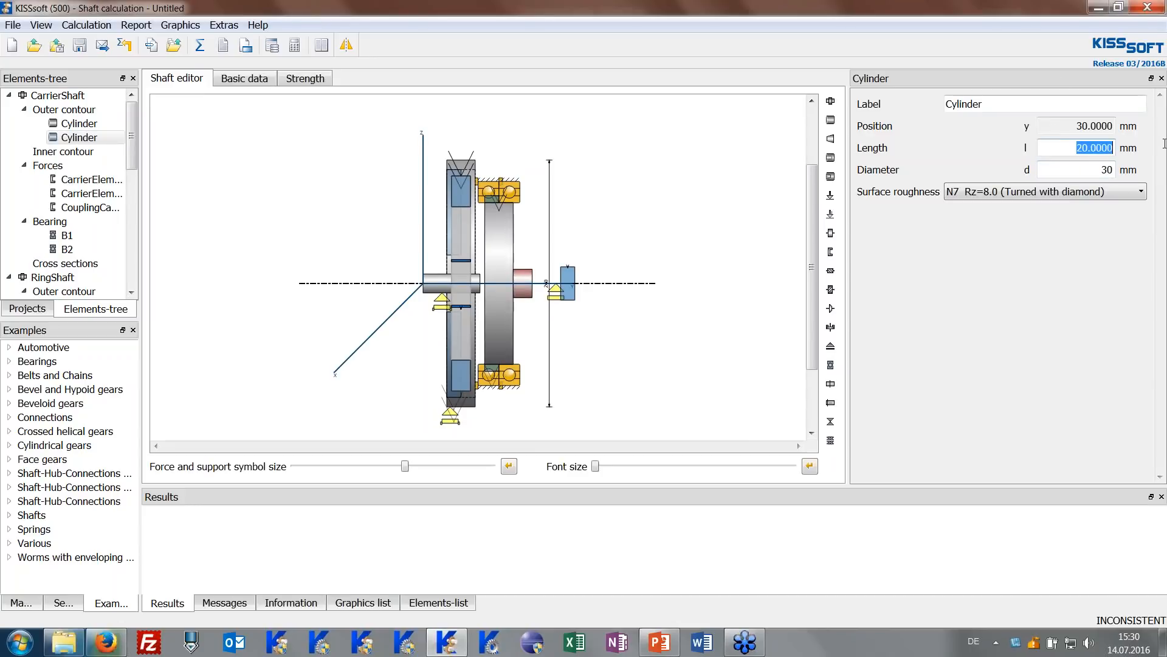
text(60)
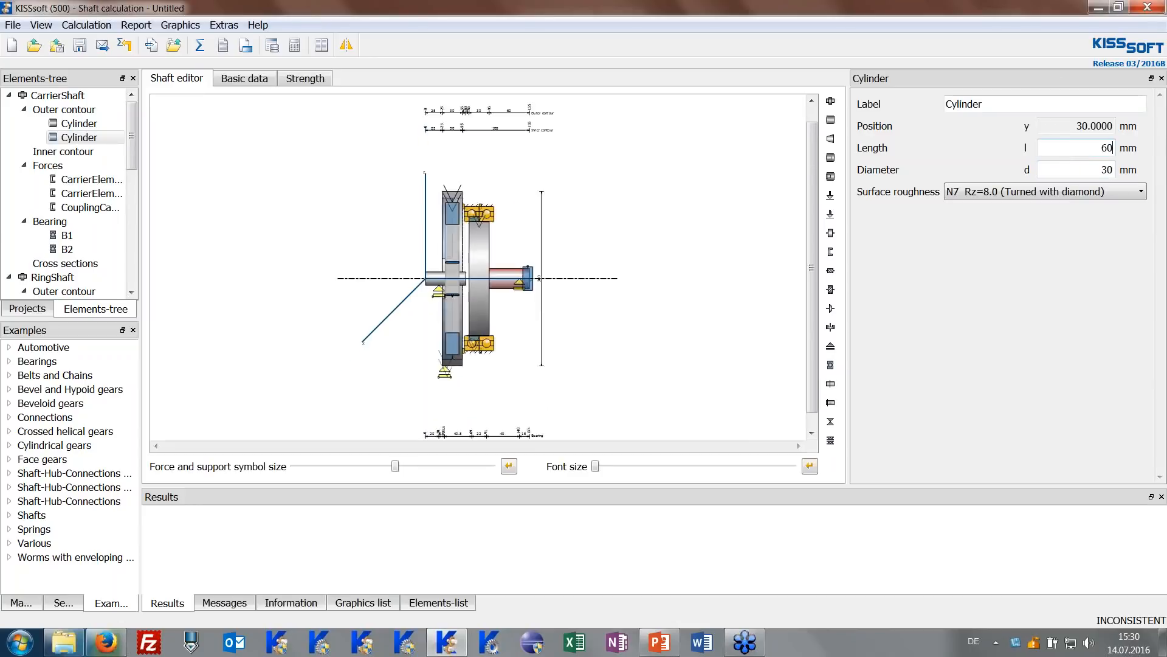
double_click(1059, 147)
text(80)
Move the sun coupling to the opposite end of the sun shaft, centred at 6 mm.
scroll(548, 268, up, 2)
scroll(548, 268, up, 1)
drag(569, 282, 372, 263)
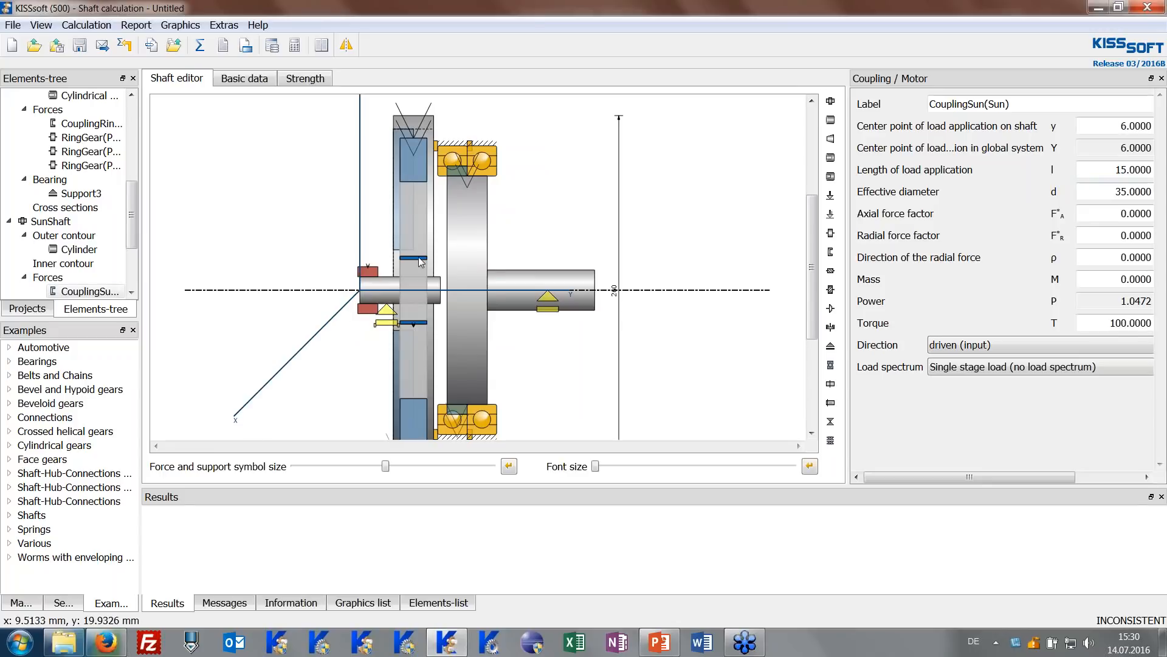
Place carrier bearings B1 at 43 mm and B2 at 97 mm on the carrier shaft and size them to its new cylinder.
scroll(461, 184, down, 1)
drag(472, 173, 510, 182)
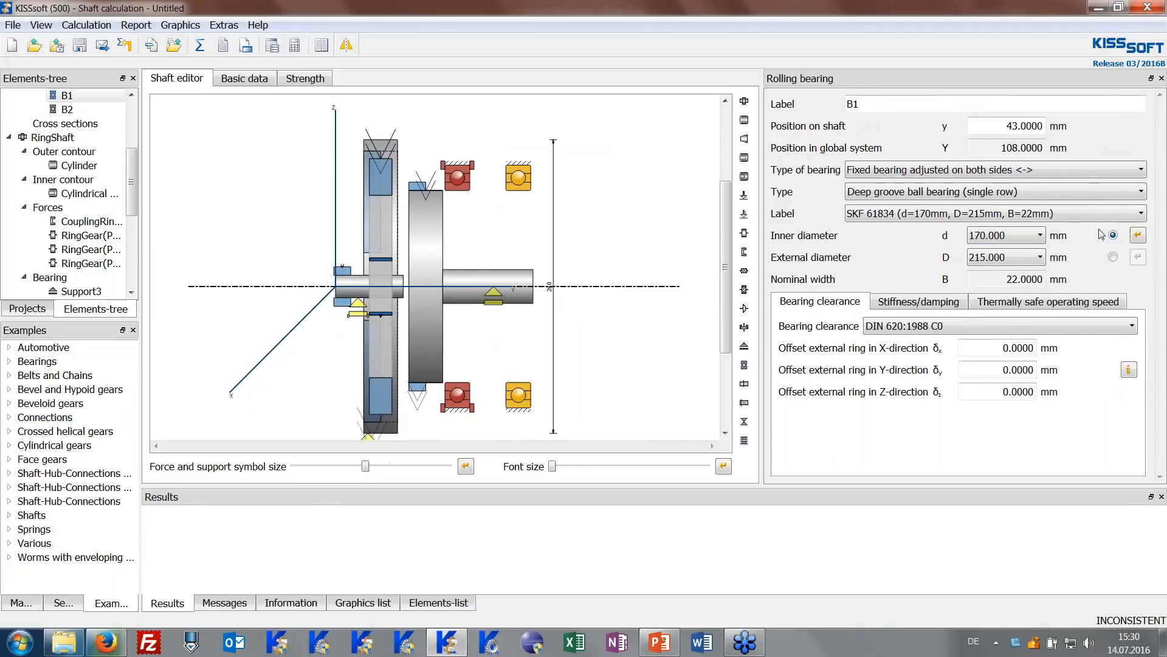
click(507, 186)
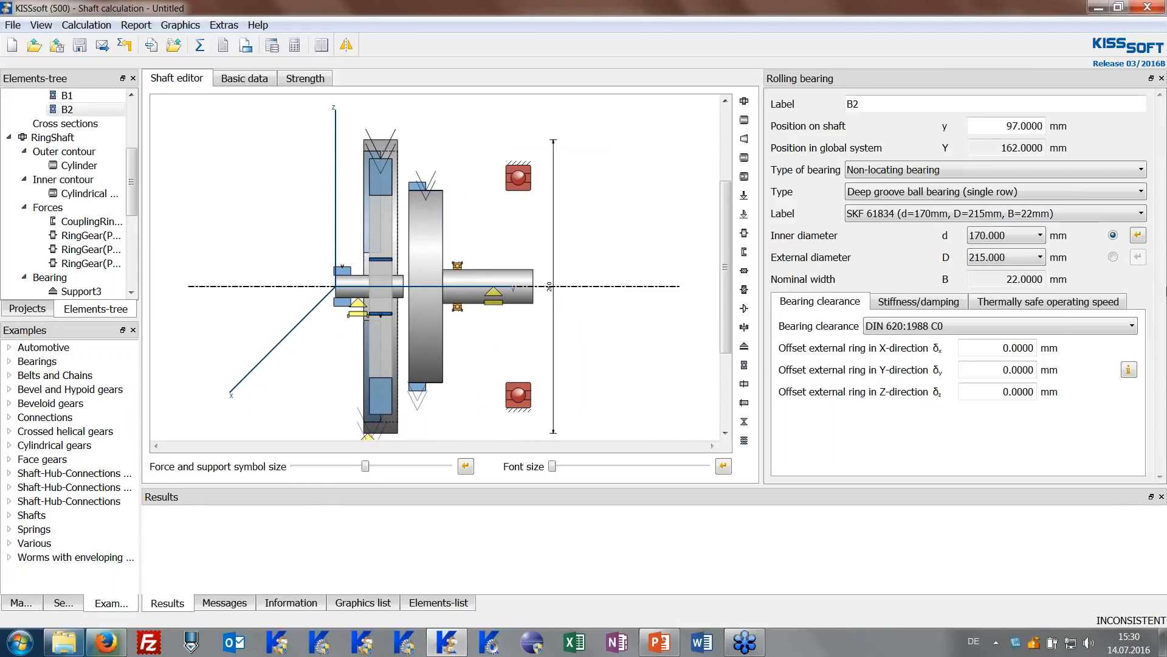
Move the sun shaft's two supports between its coupling and the sun gear, with Support2 at 22 mm.
scroll(434, 266, up, 2)
drag(517, 307, 310, 313)
click(333, 327)
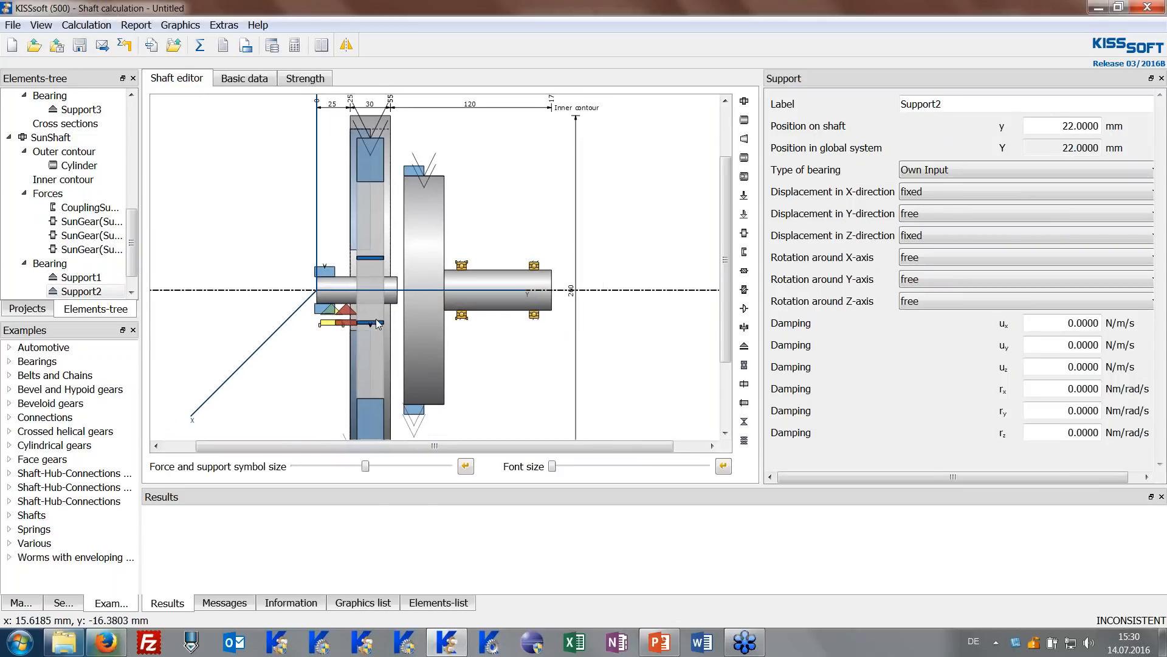
Set the effective diameter of the ring shaft's coupling to 270 mm.
scroll(408, 330, down, 3)
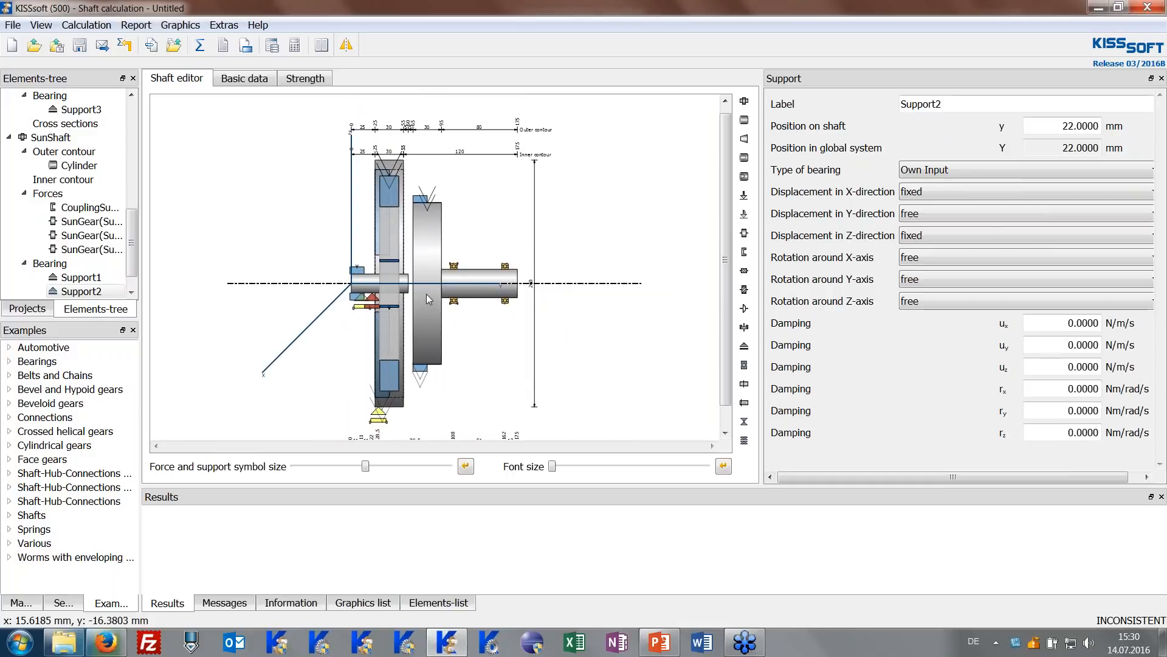
scroll(413, 255, up, 2)
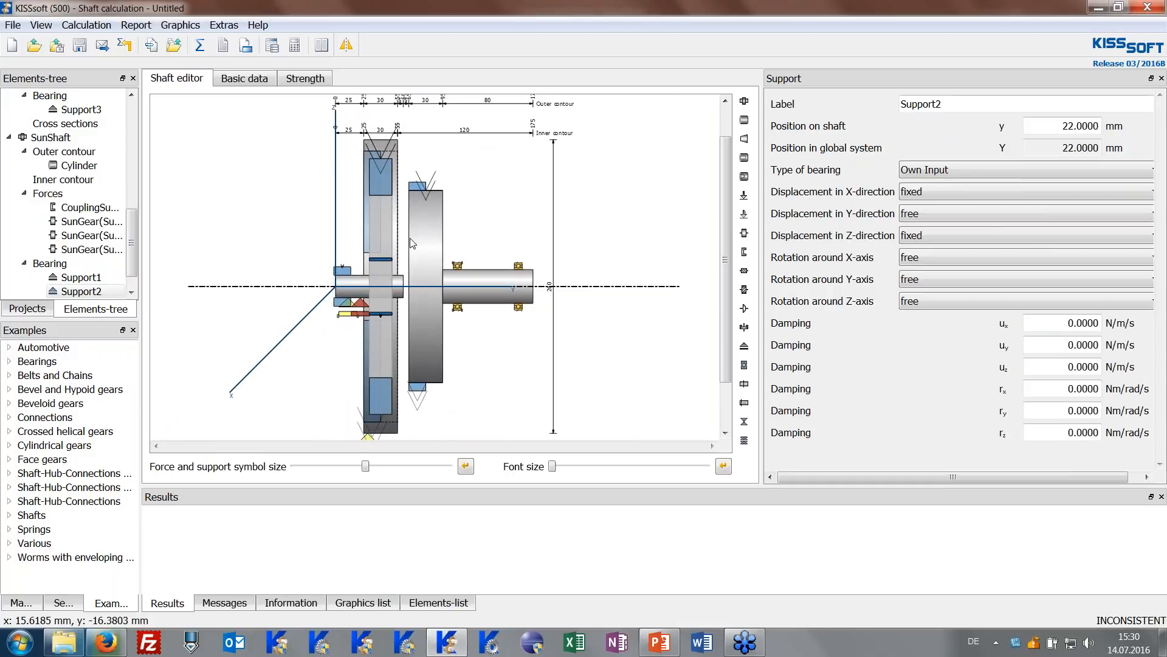
drag(721, 262, 721, 239)
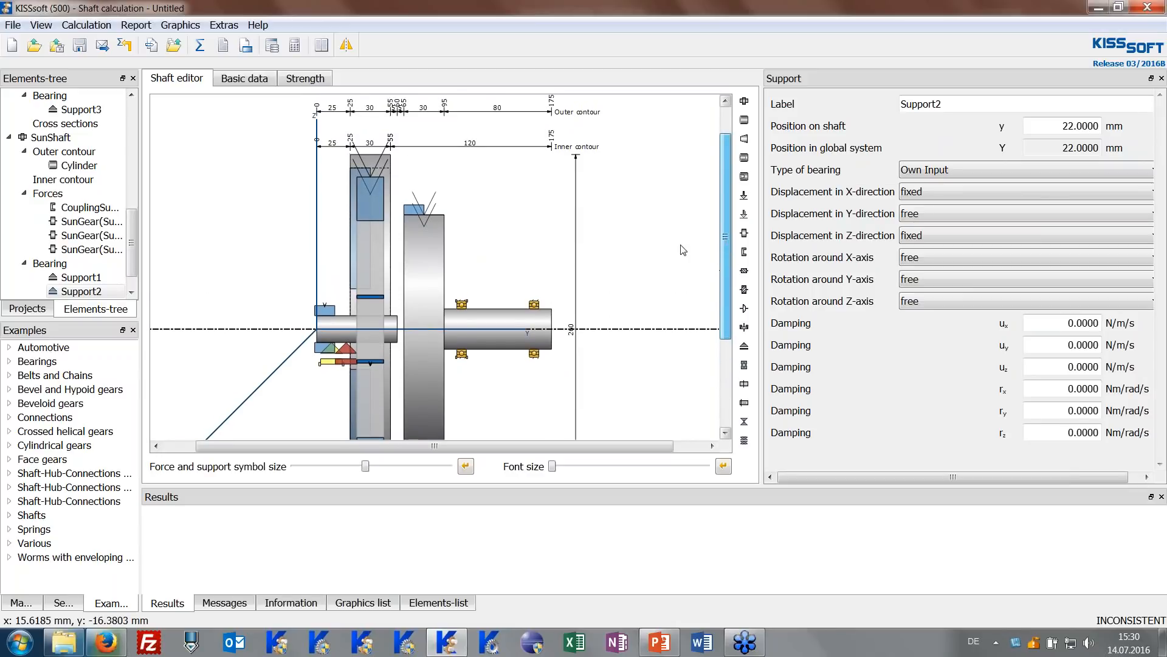
click(357, 260)
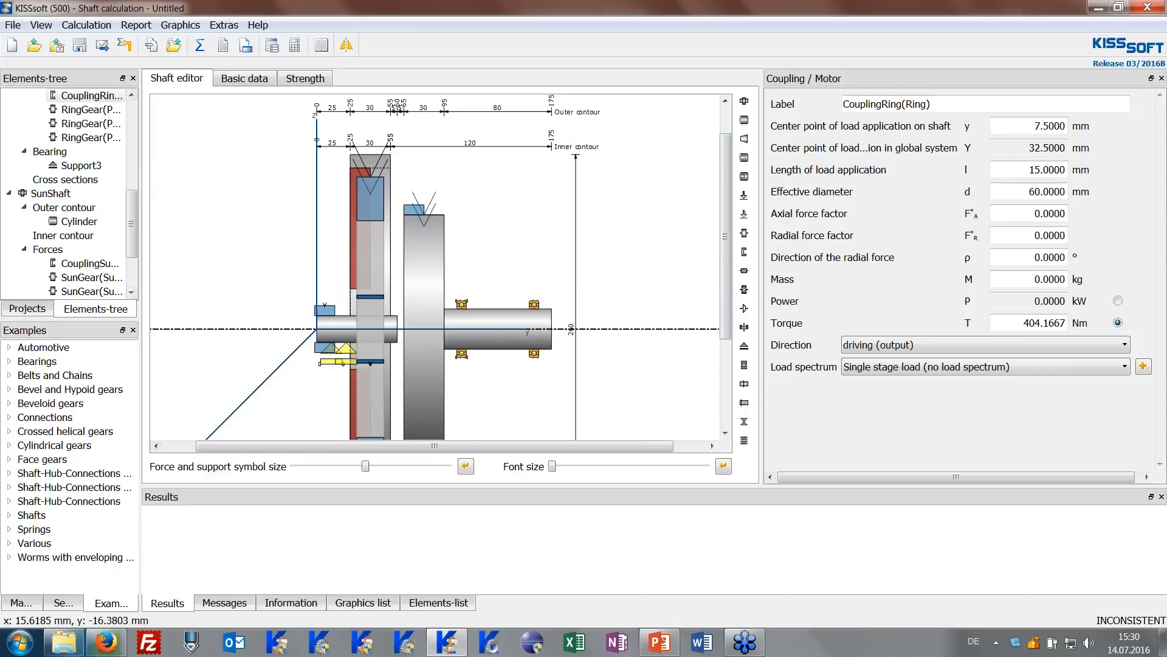
click(137, 185)
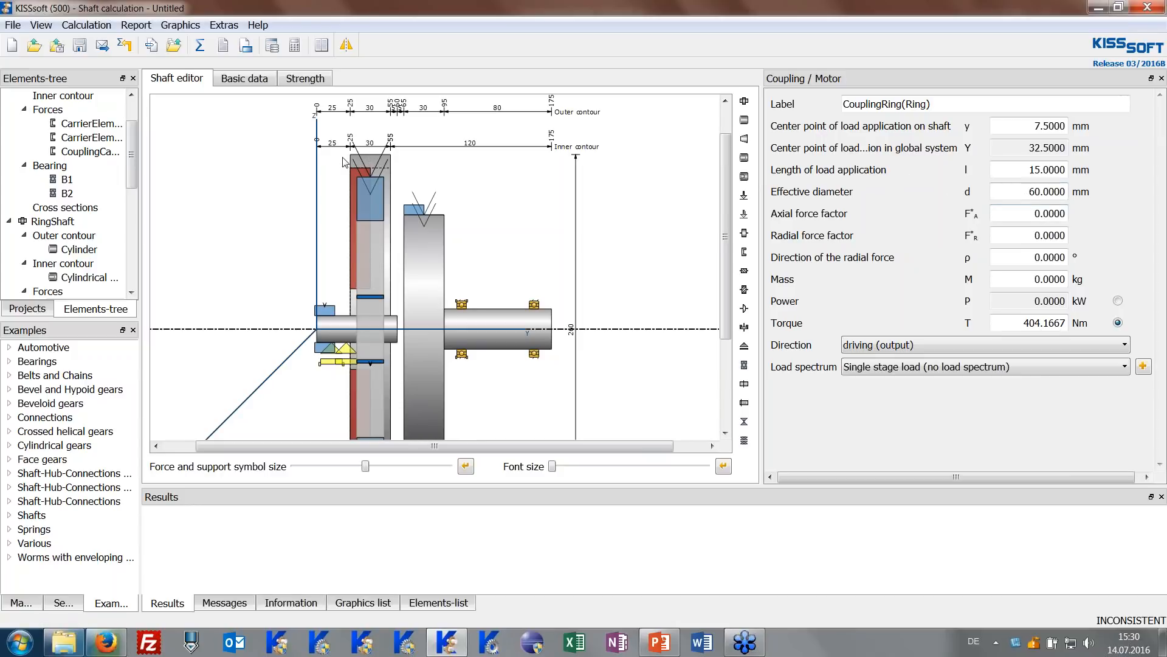
click(366, 166)
click(365, 173)
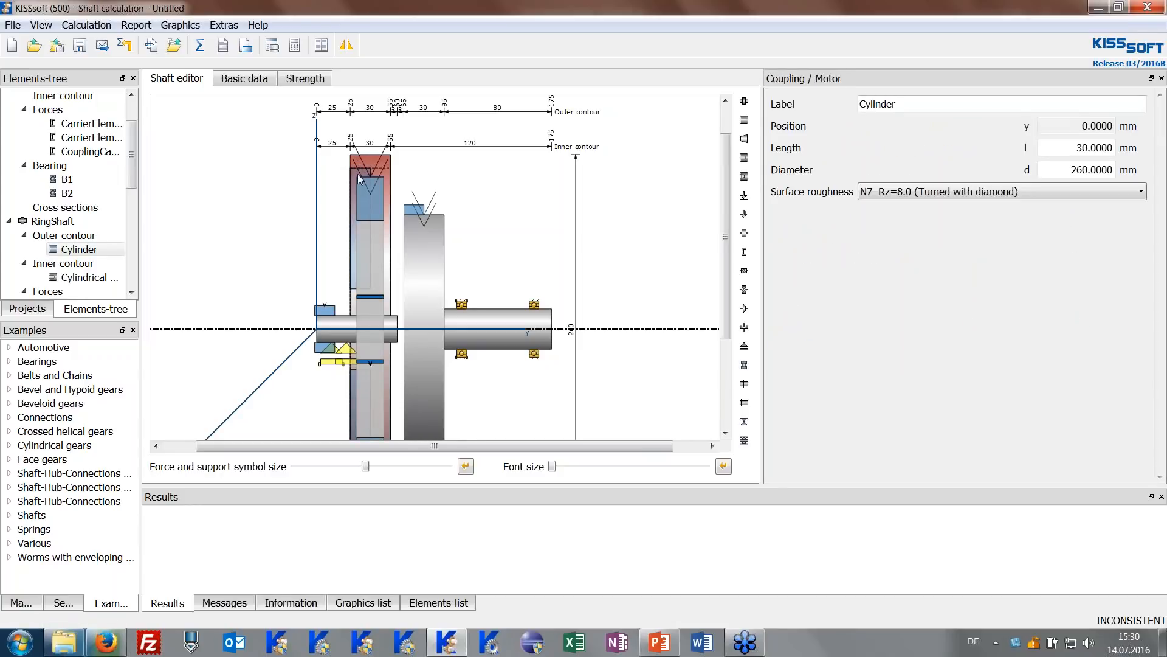
text(270)
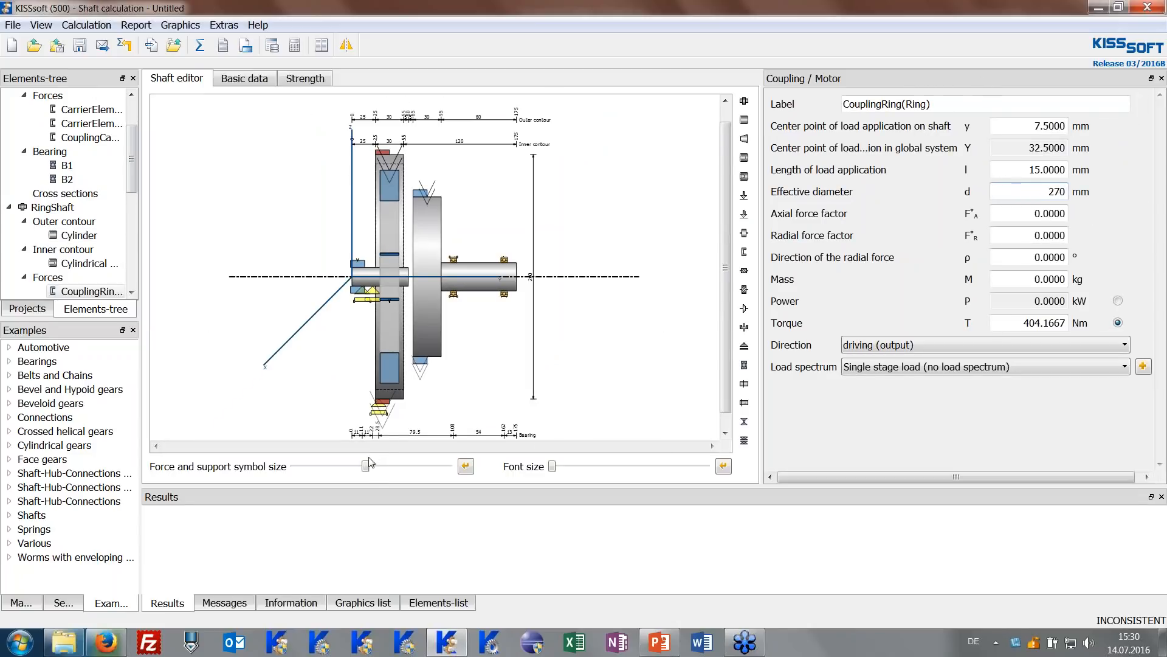
Move Support3 on the ring shaft to a position of 16 mm.
click(387, 416)
drag(387, 415, 385, 413)
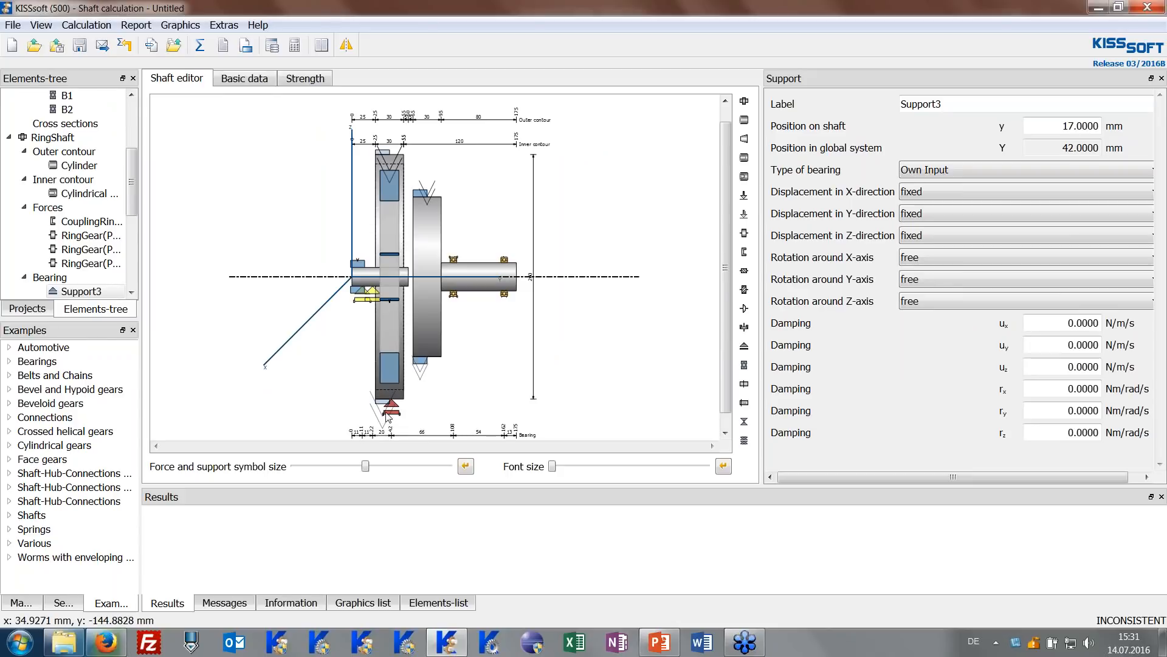
drag(725, 281, 731, 292)
scroll(442, 330, up, 1)
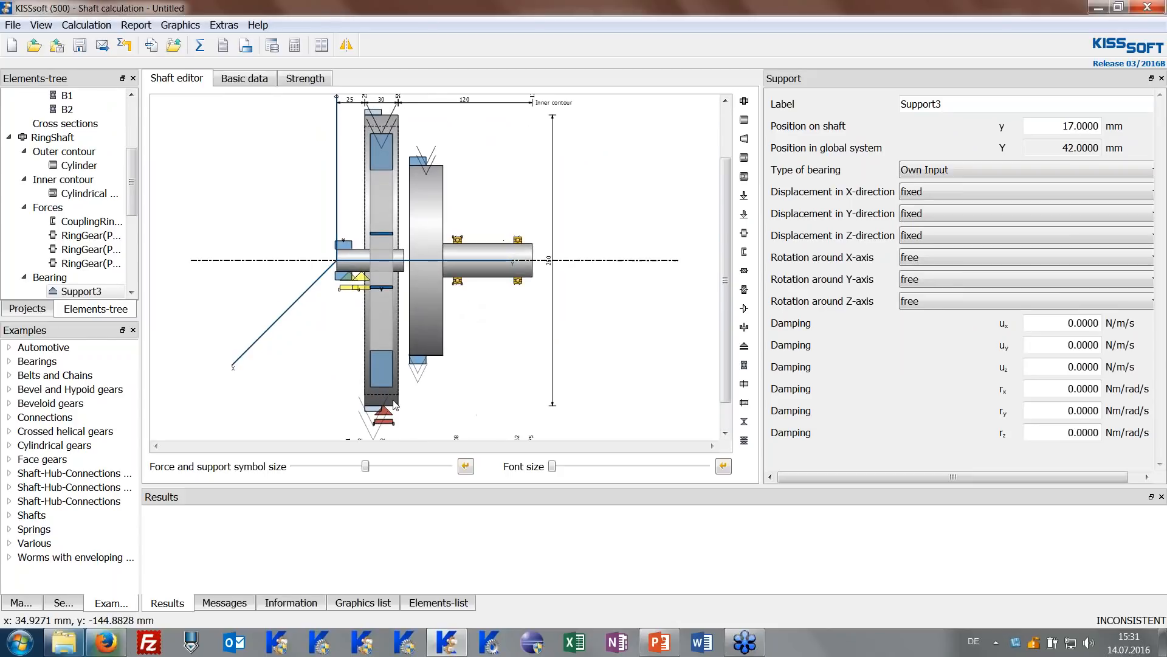
drag(394, 415, 392, 415)
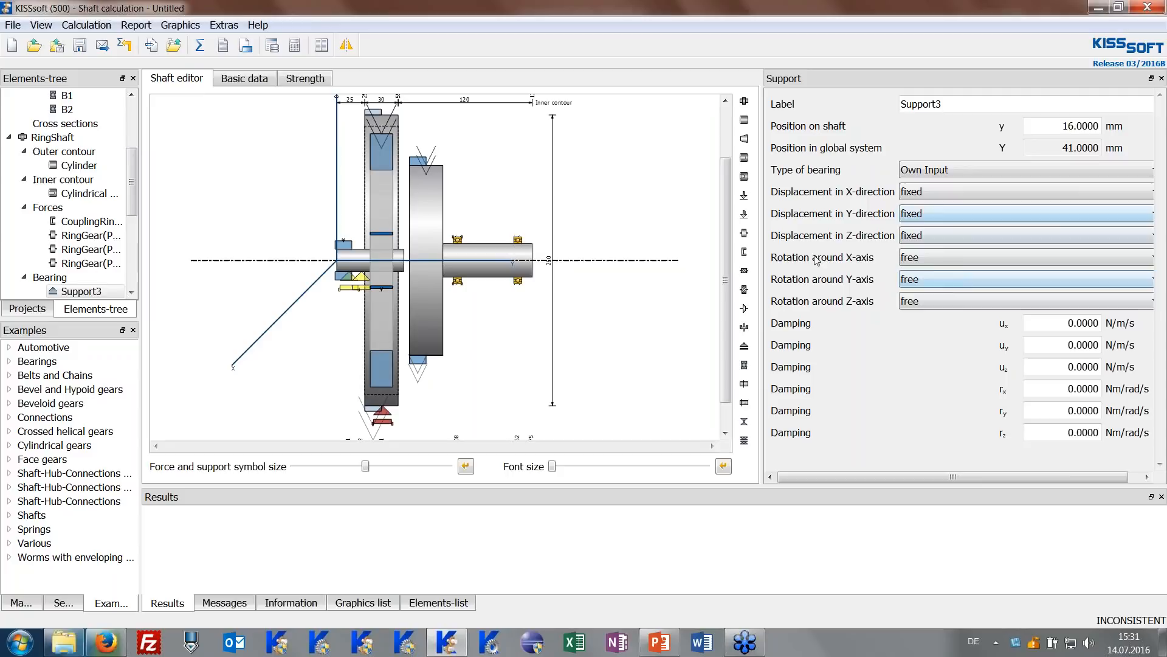
Set Support3's rotation around the X-axis and around the Z-axis to fixed.
click(922, 258)
click(922, 286)
click(924, 301)
click(928, 329)
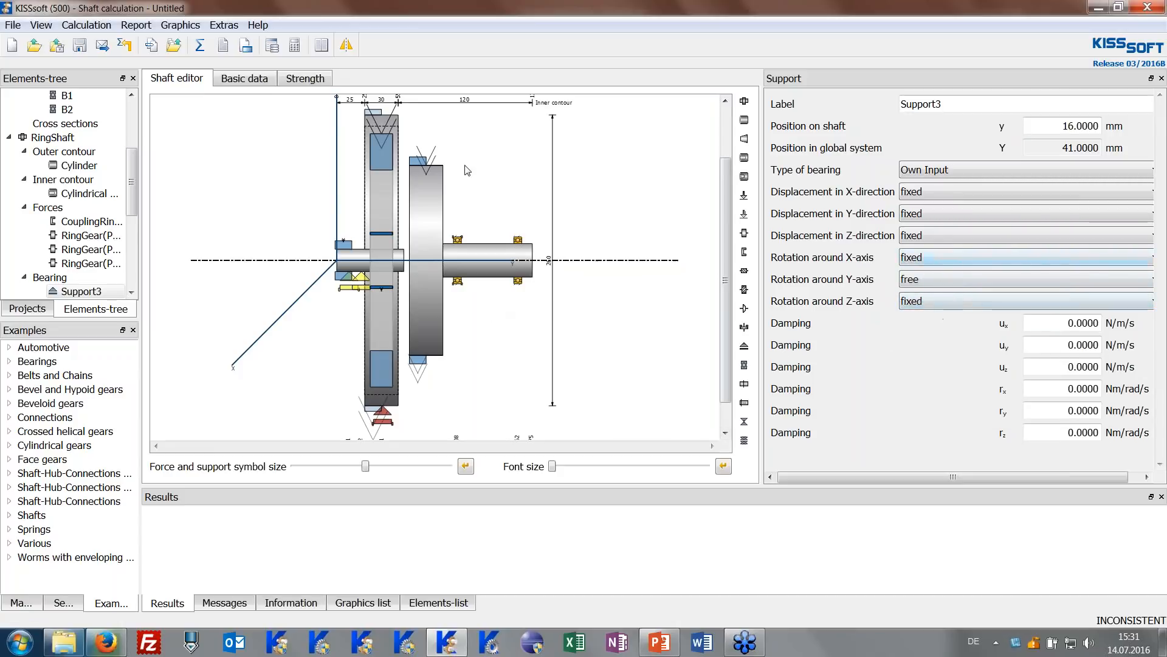
Run the calculation of the coaxial shaft system, acknowledge the bearing warnings and return to the KISSsys gearbox model.
click(199, 45)
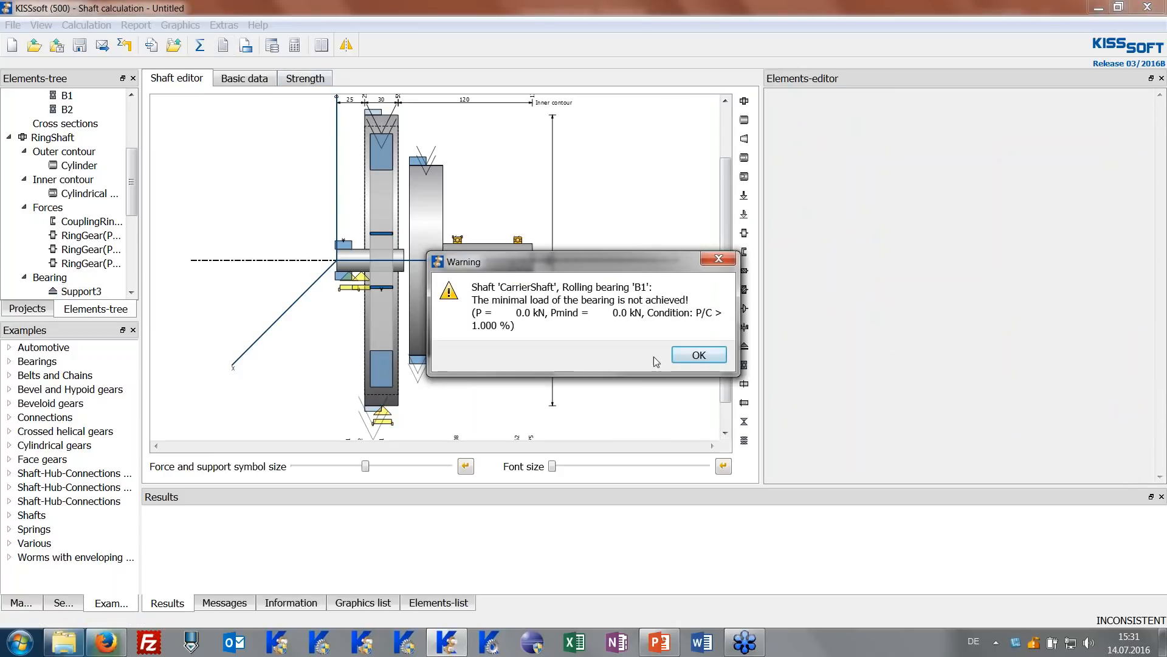
click(694, 353)
click(695, 355)
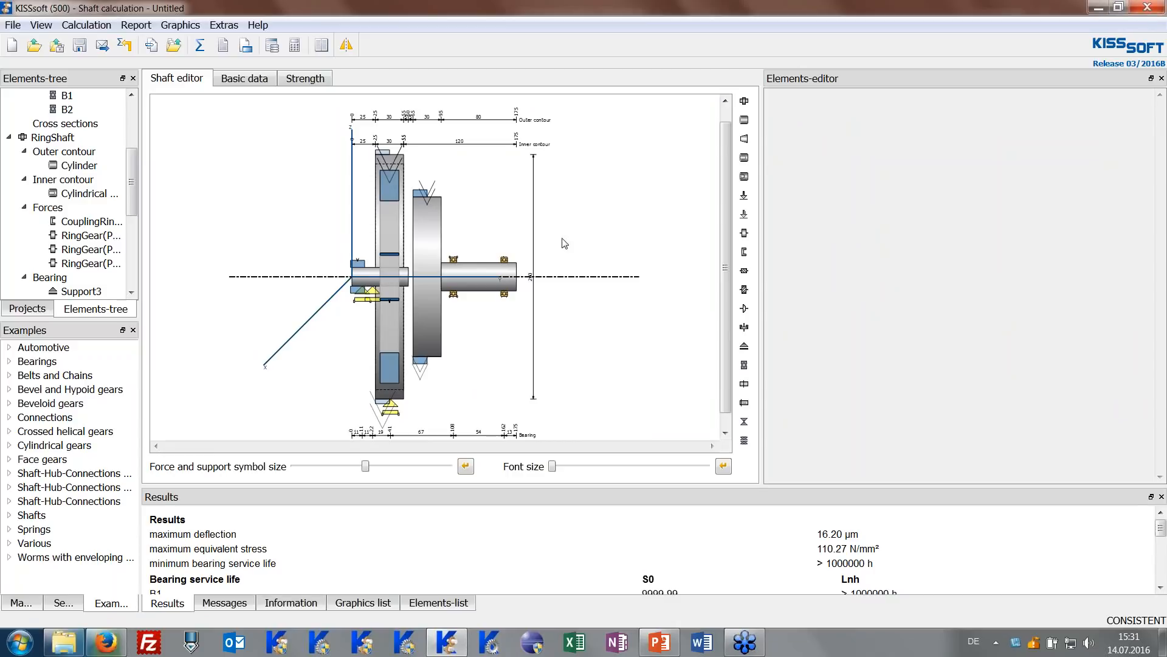
click(1142, 12)
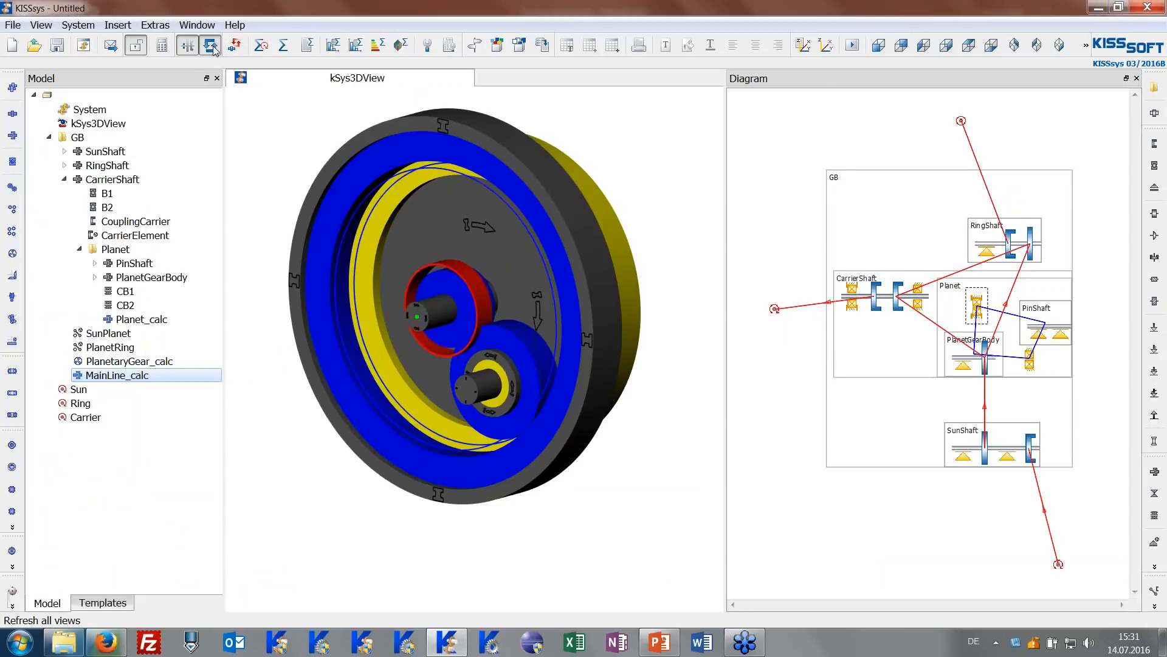
Refresh all views so the 3D model and diagram take over the modified shafts, and inspect the updated gearbox.
click(211, 46)
drag(328, 251, 511, 318)
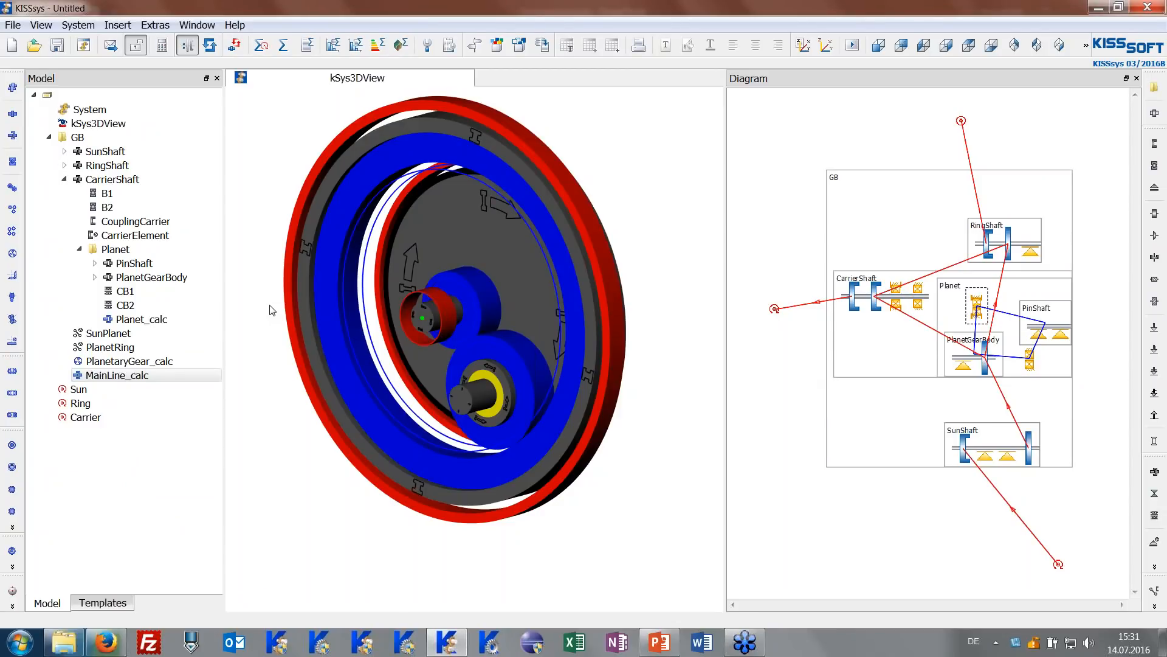
drag(470, 326, 433, 337)
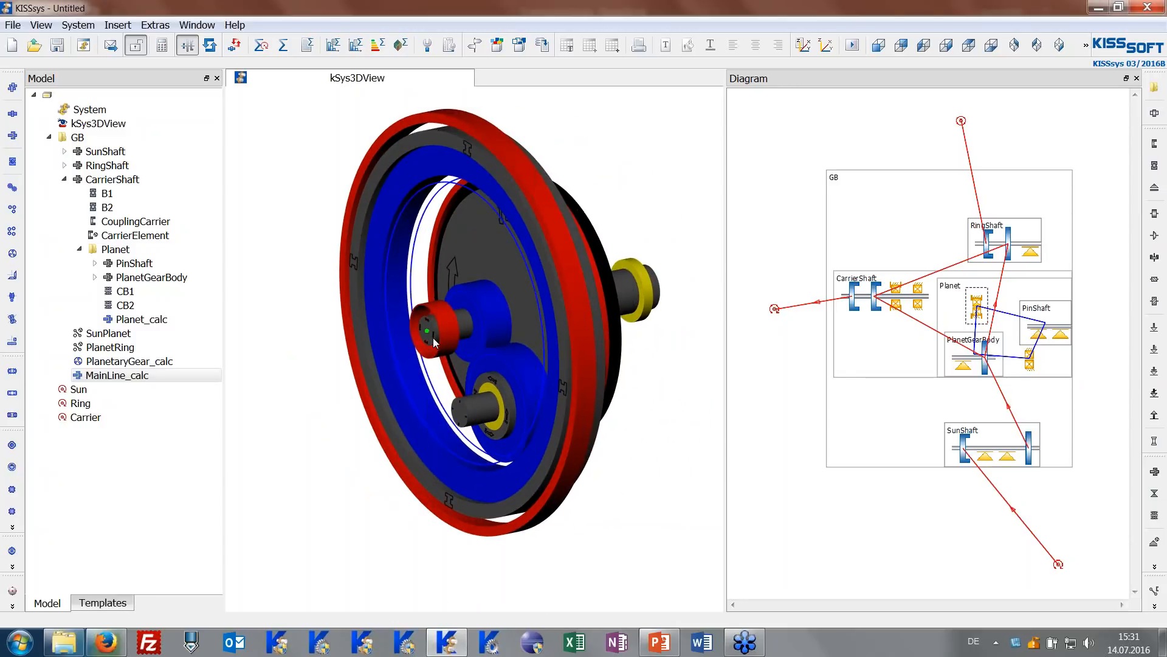
drag(454, 323, 453, 302)
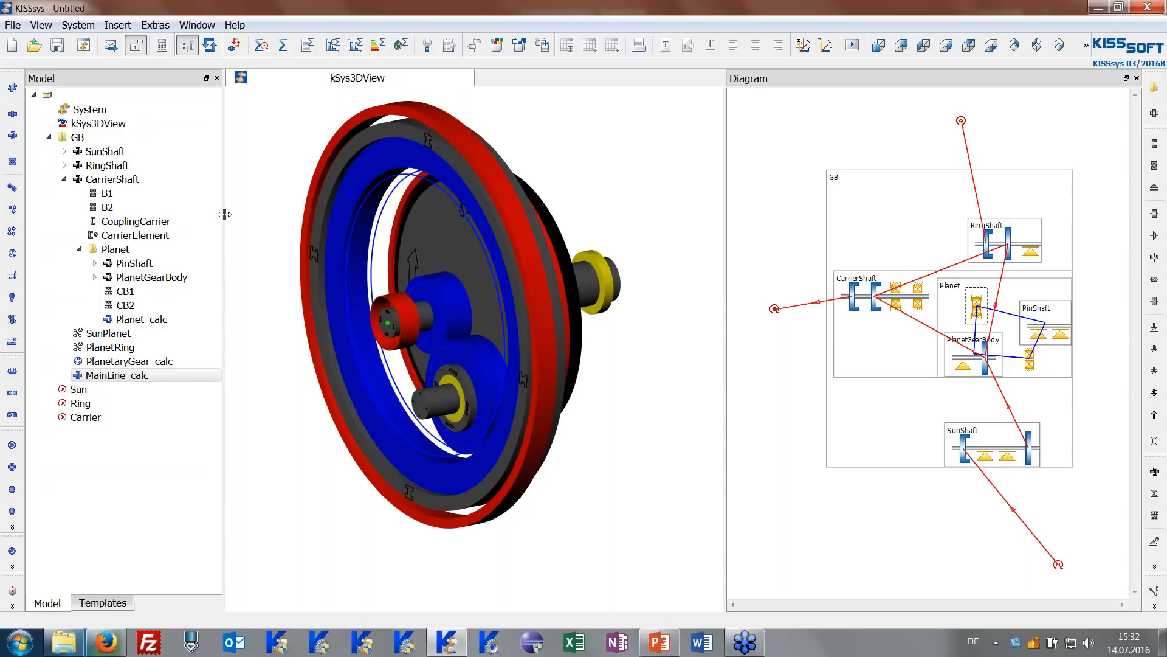
Review the Planet group's shaft positioning settings and leave them without applying changes.
click(118, 251)
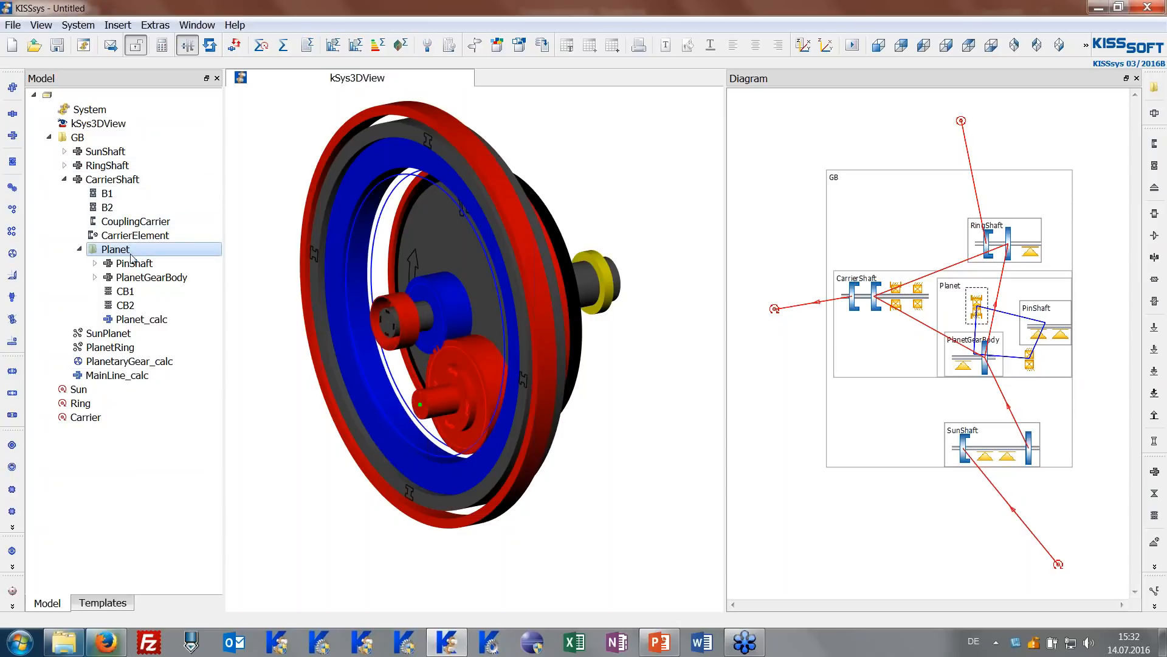
right_click(131, 258)
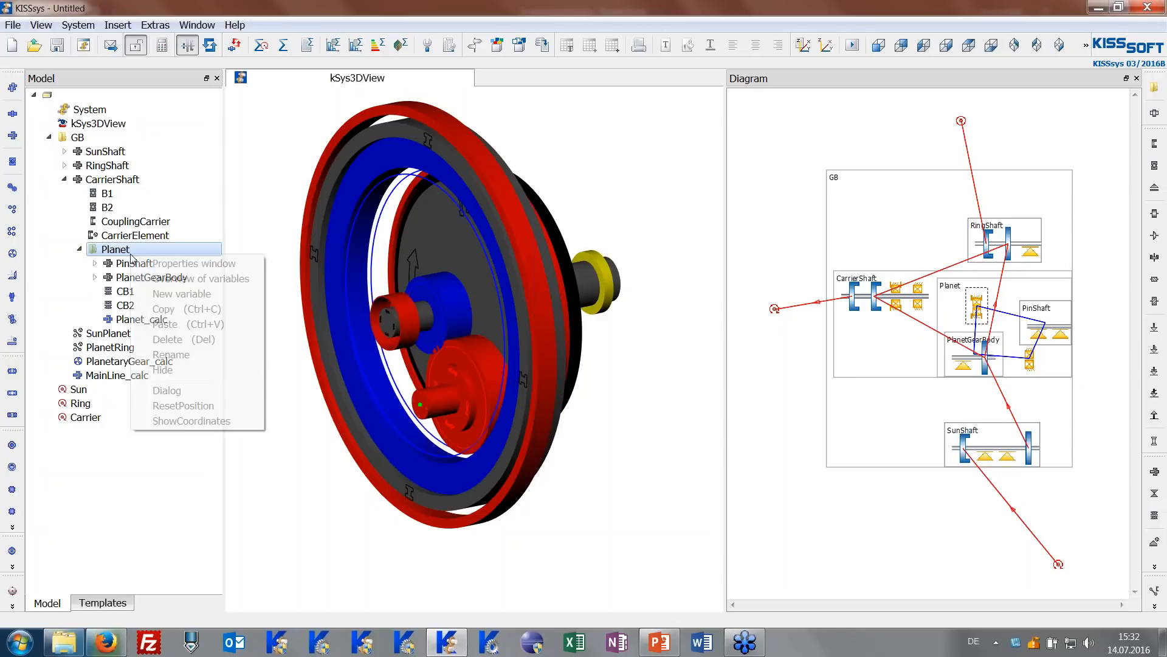
click(164, 391)
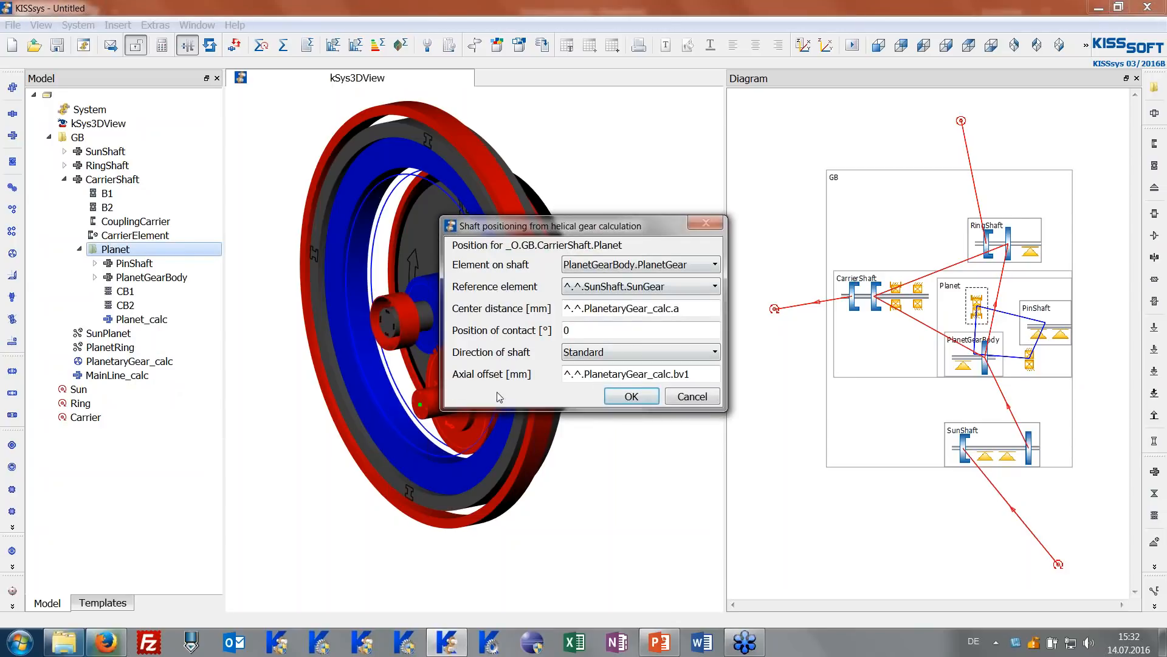
click(692, 397)
Reset the Planet group's position and define it according to the PlanetaryGear_calc calculation, using formulas.
right_click(173, 251)
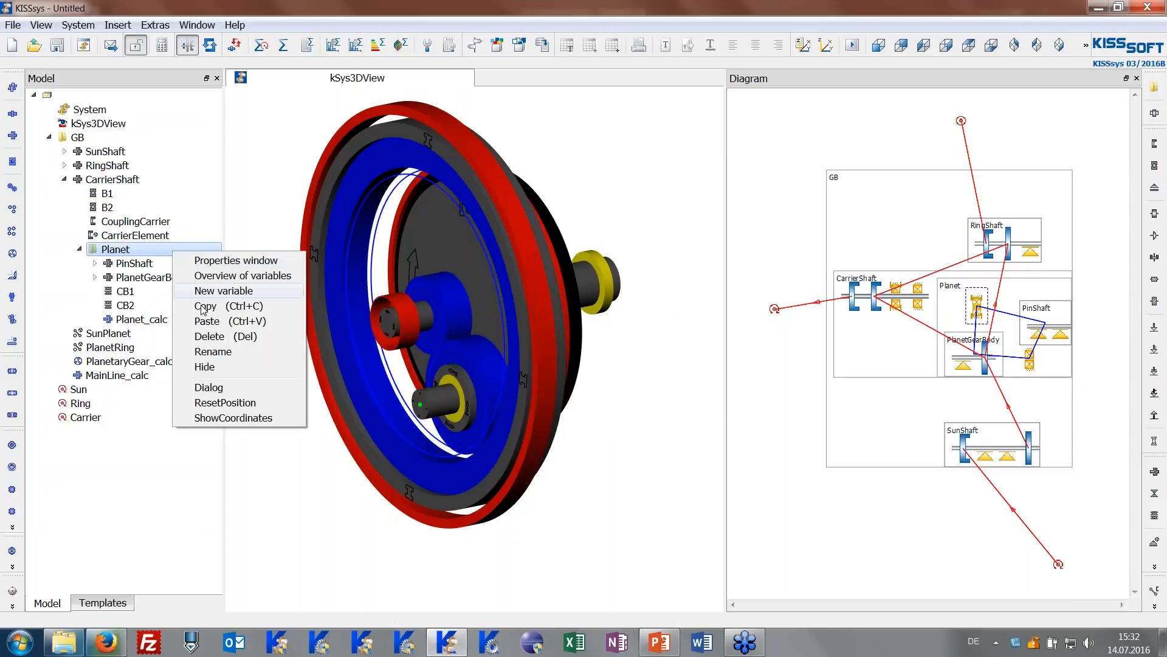
click(221, 404)
click(605, 321)
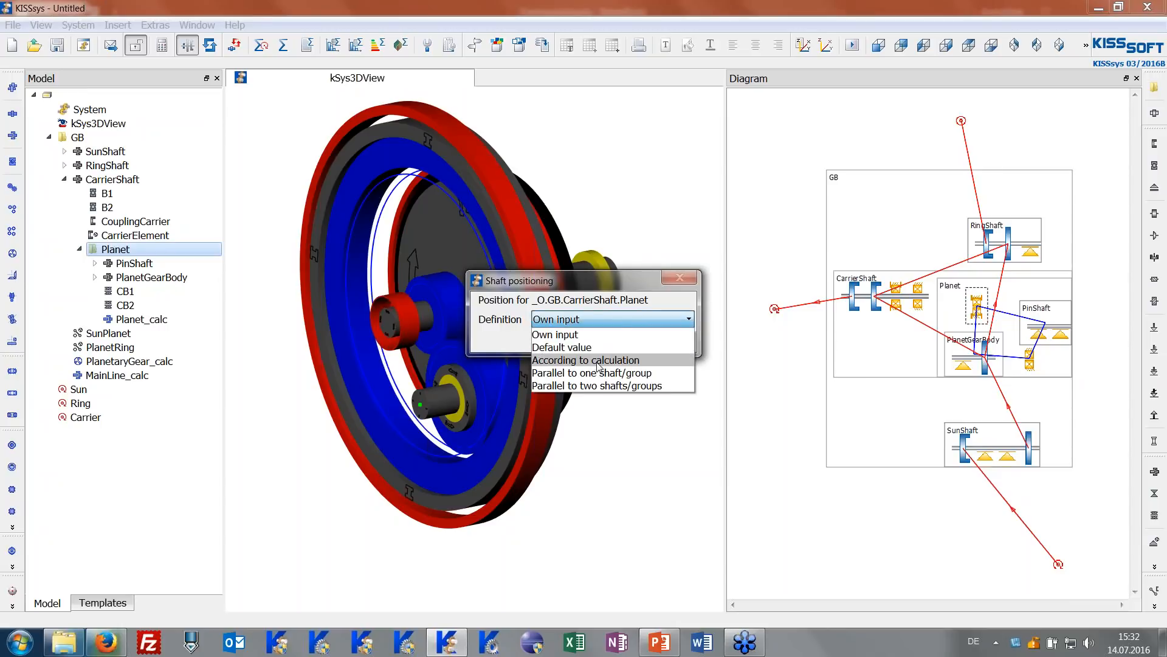
click(598, 360)
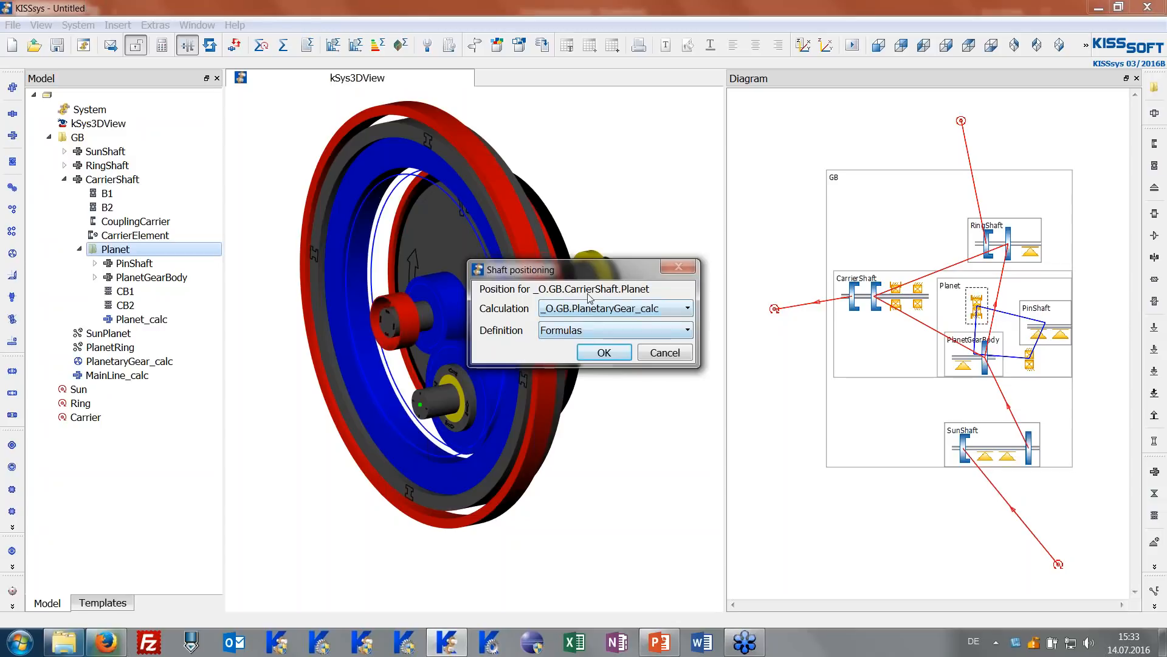
click(604, 354)
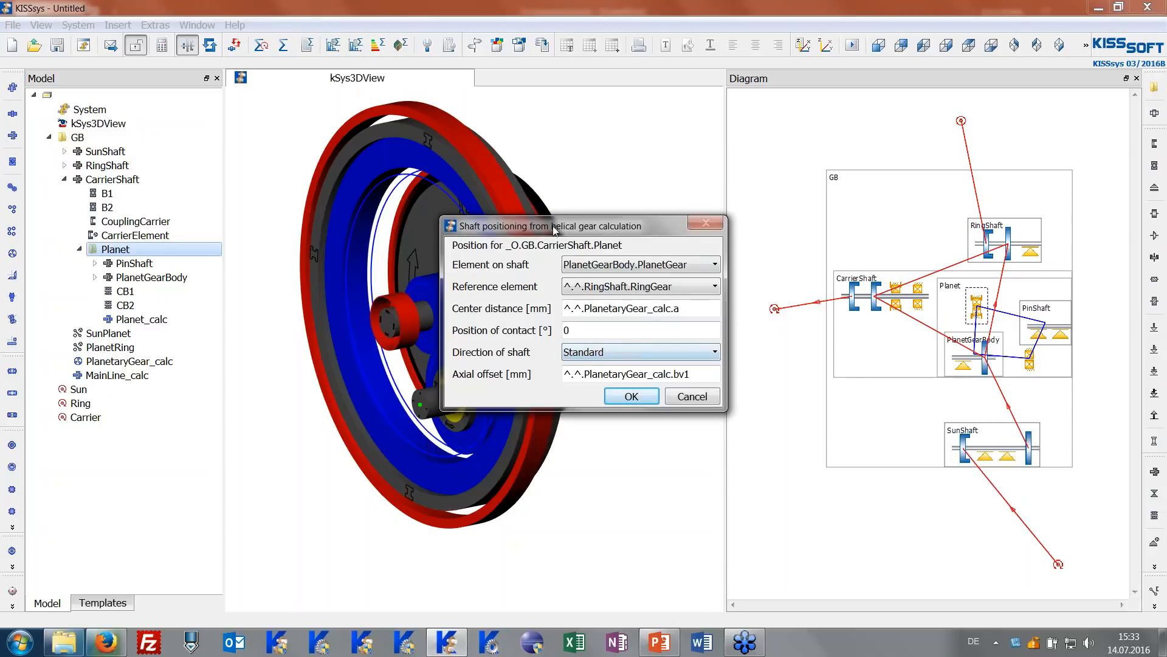
click(632, 395)
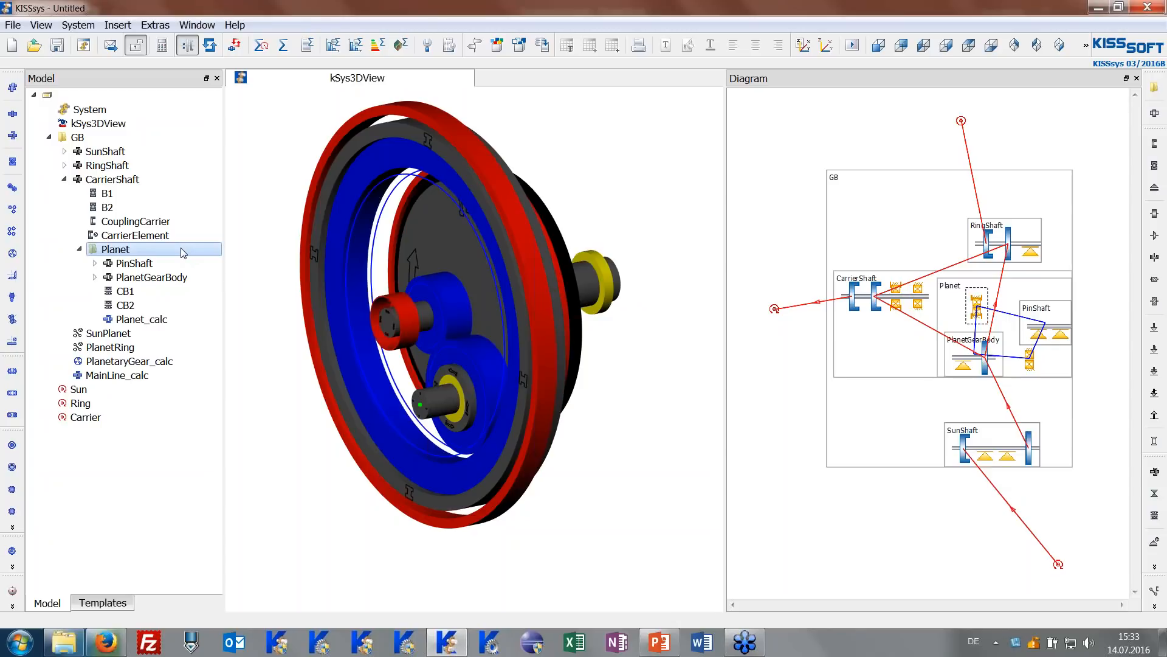
Examine the GB group's position and axis vector properties and its shaft positioning definition.
mouse_move(465, 357)
mouse_down()
mouse_move(512, 350)
mouse_move(463, 359)
mouse_up()
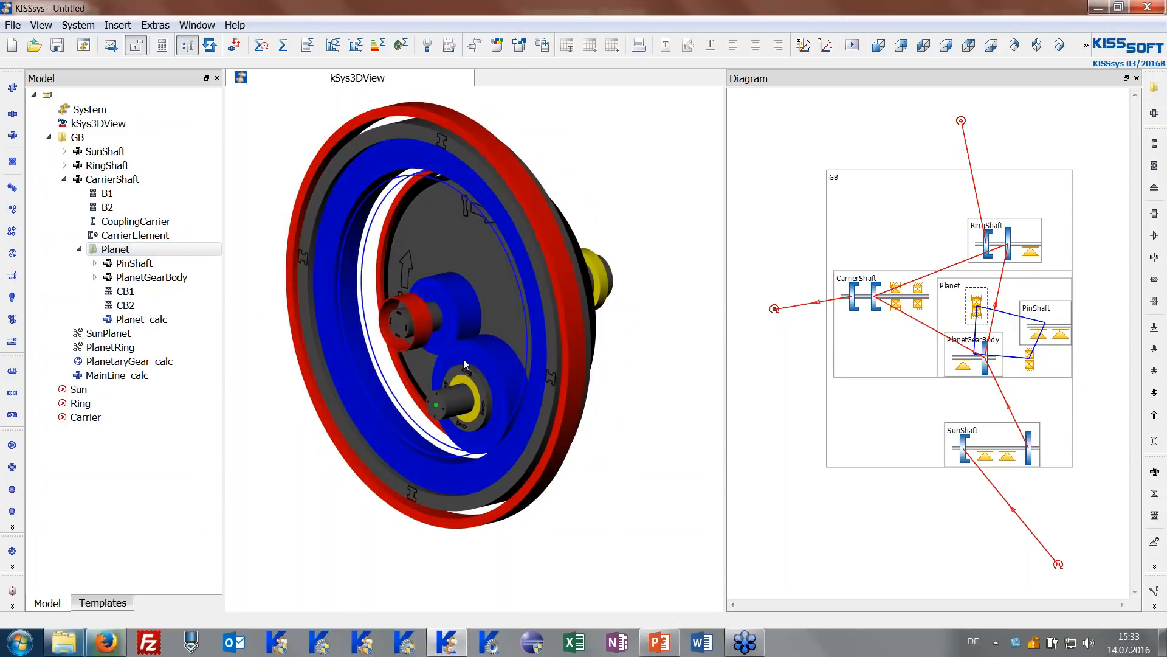
scroll(492, 348, down, 3)
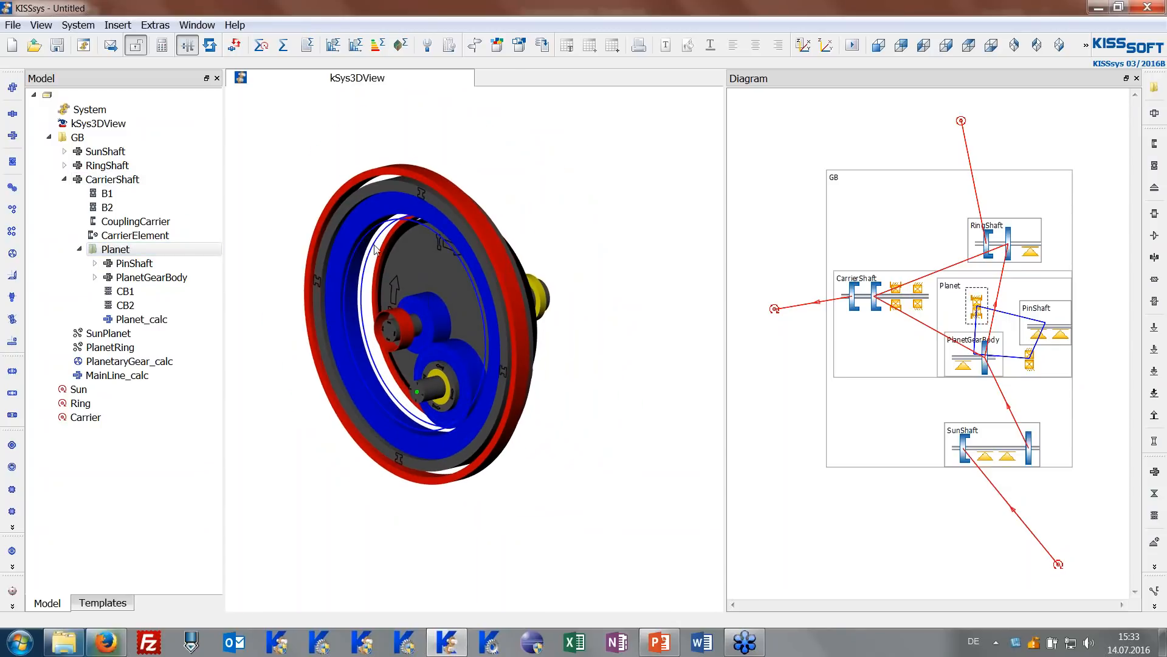
click(143, 138)
right_click(146, 137)
click(207, 146)
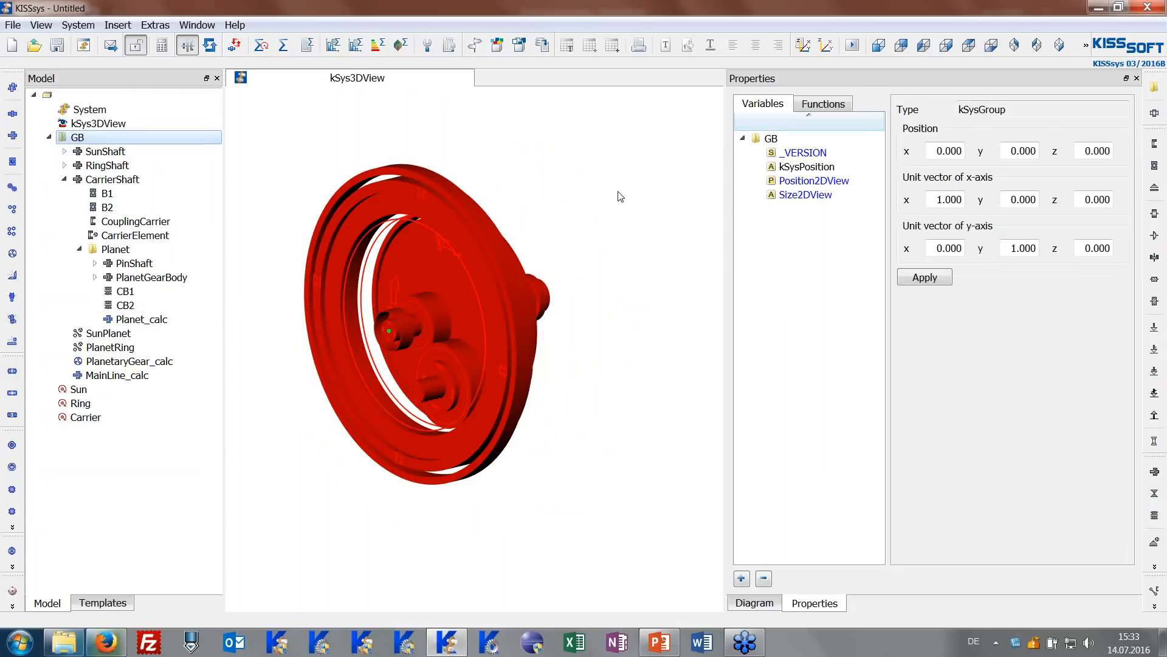
right_click(80, 136)
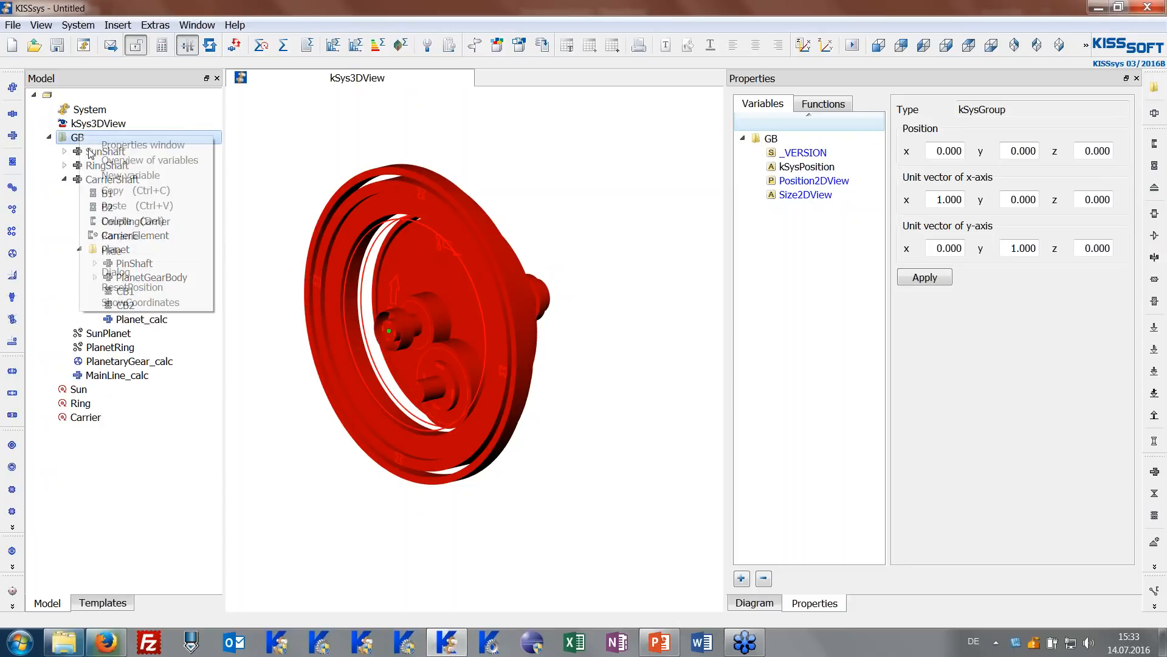
click(136, 274)
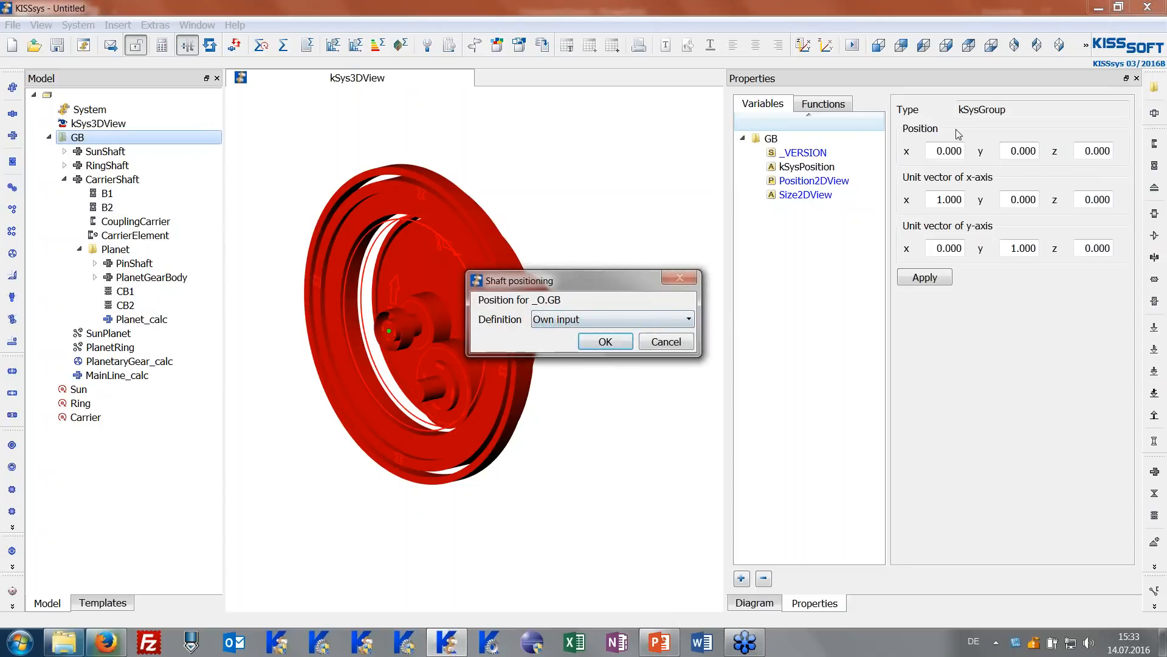
click(631, 344)
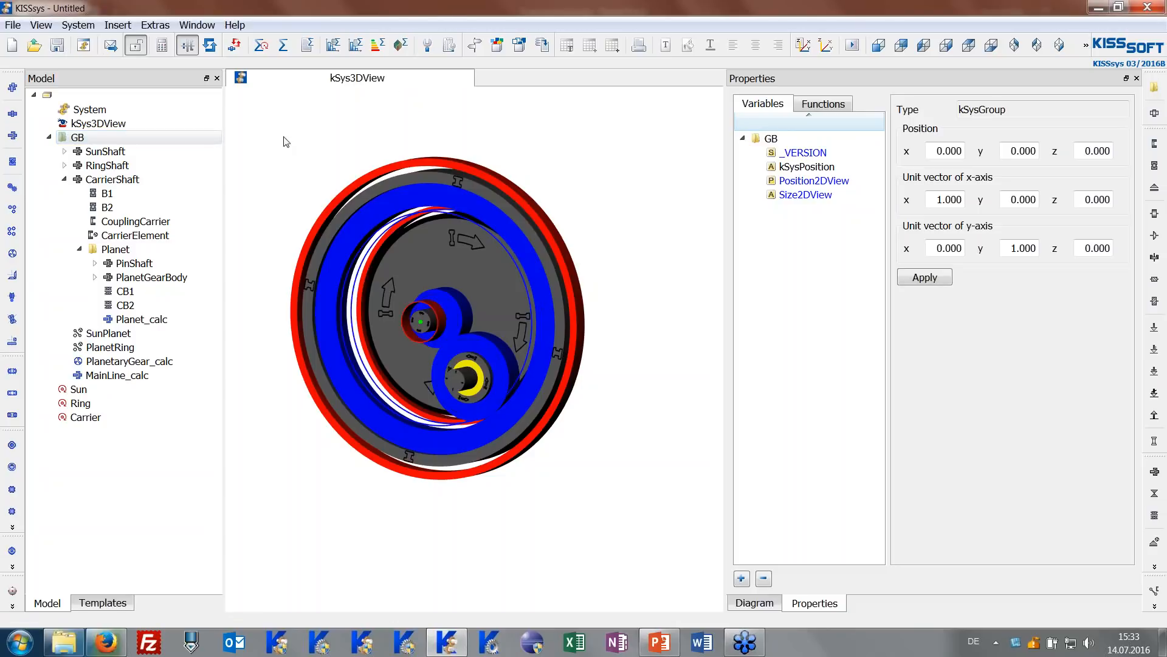
Start a new empty model without saving the changes to the current one.
click(11, 45)
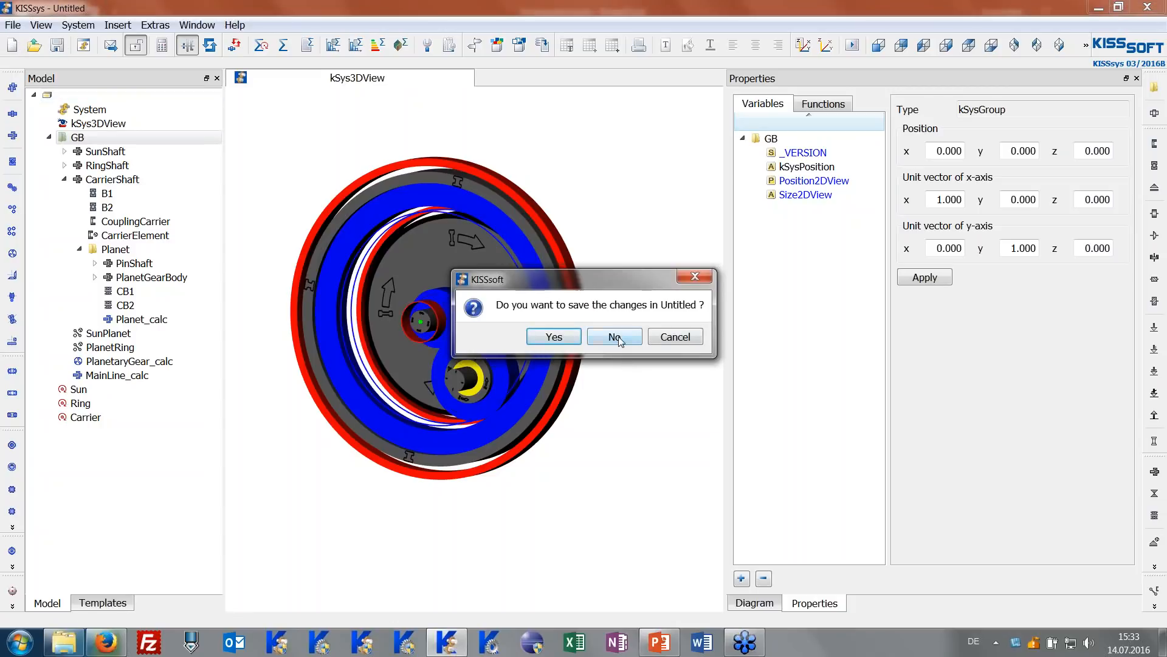
click(615, 338)
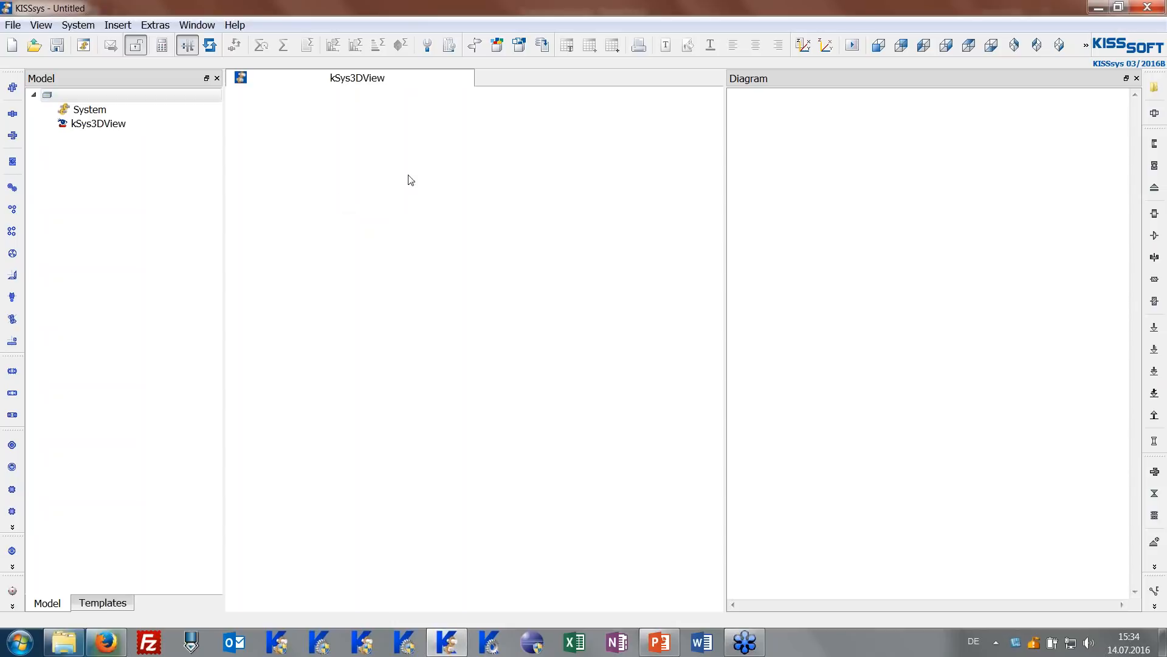
Look through the default gearbox stage templates and the second set of default templates, including the user templates.
click(522, 46)
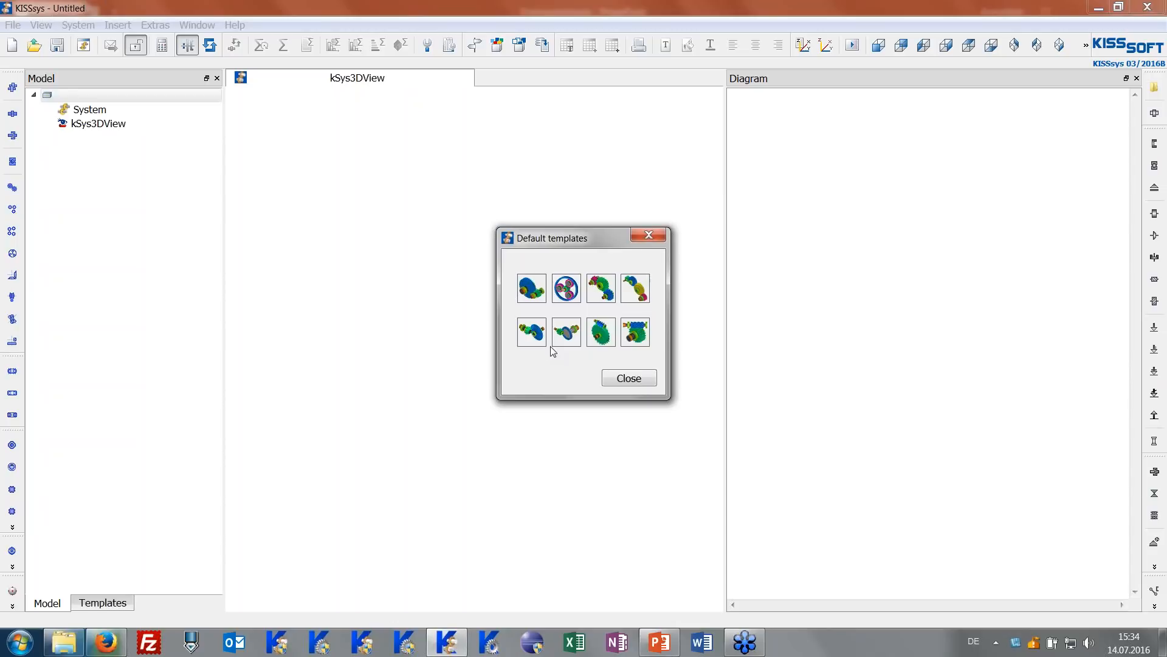
click(614, 378)
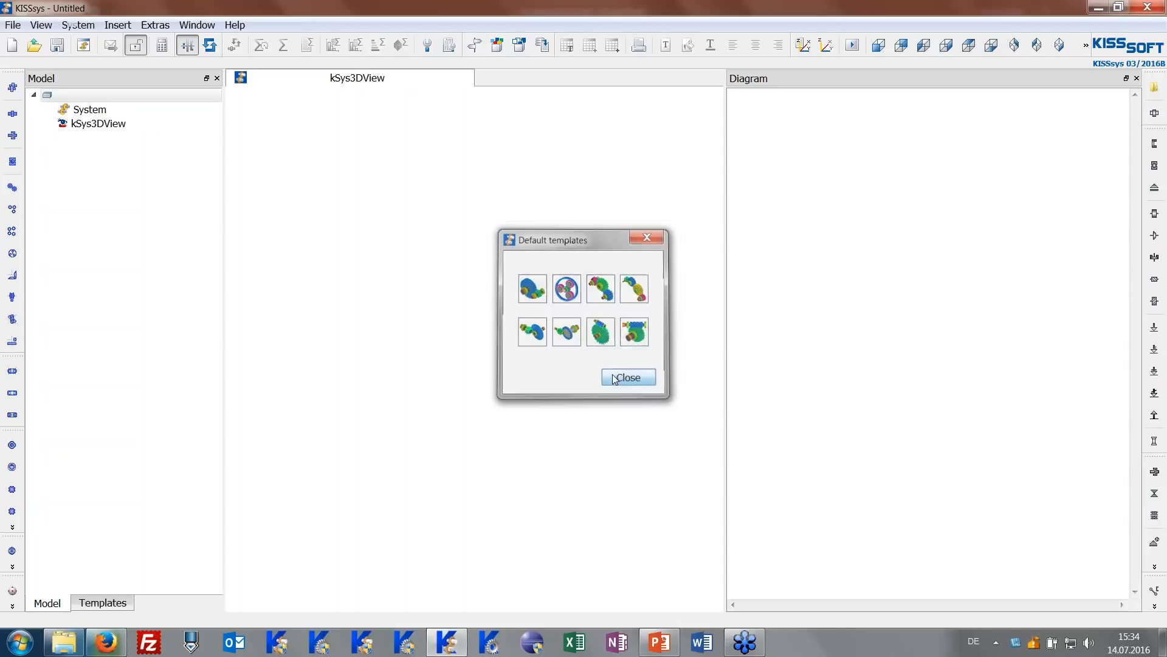
click(519, 45)
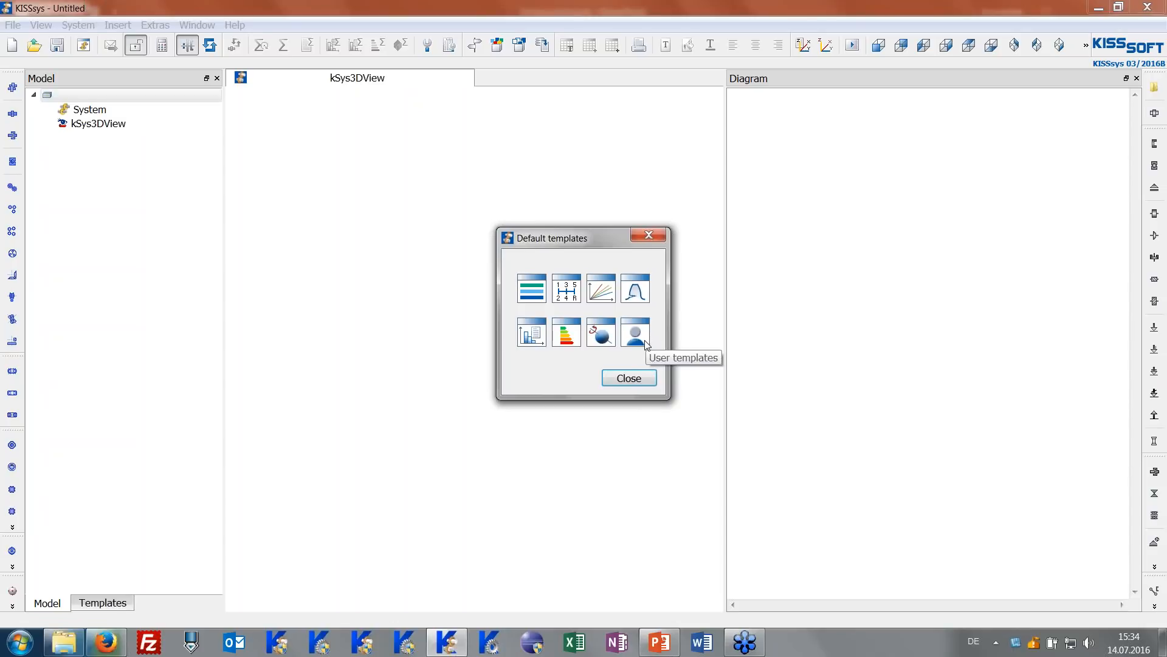
click(626, 379)
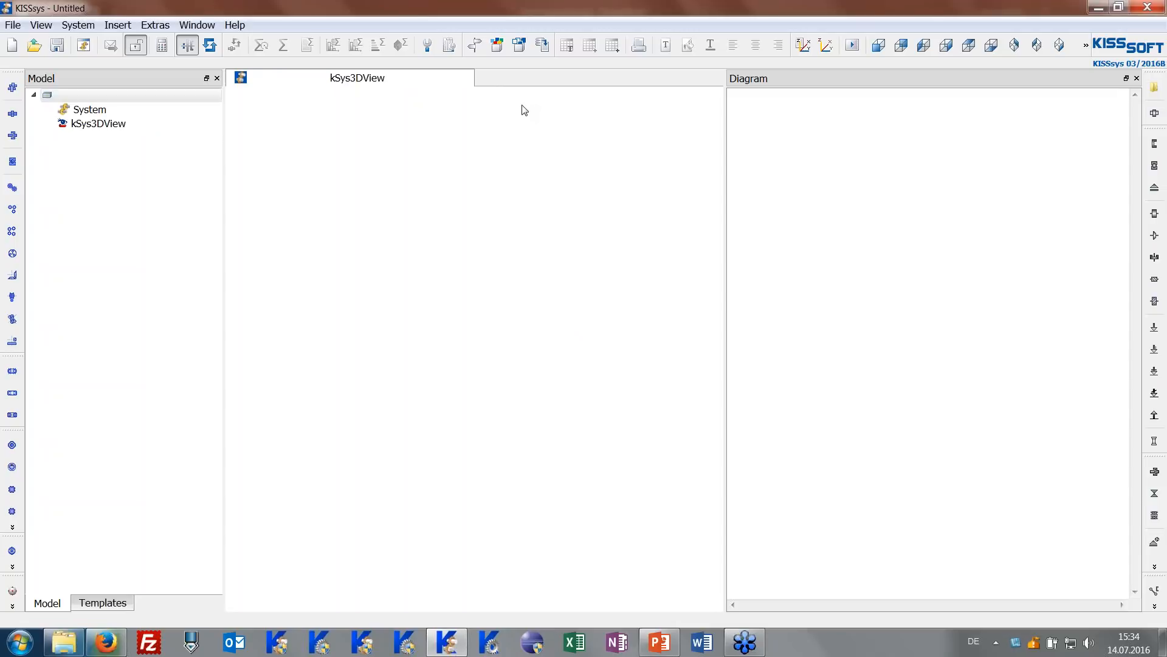
Insert the planetary gear stage from the default templates and name it Stage1.
click(522, 55)
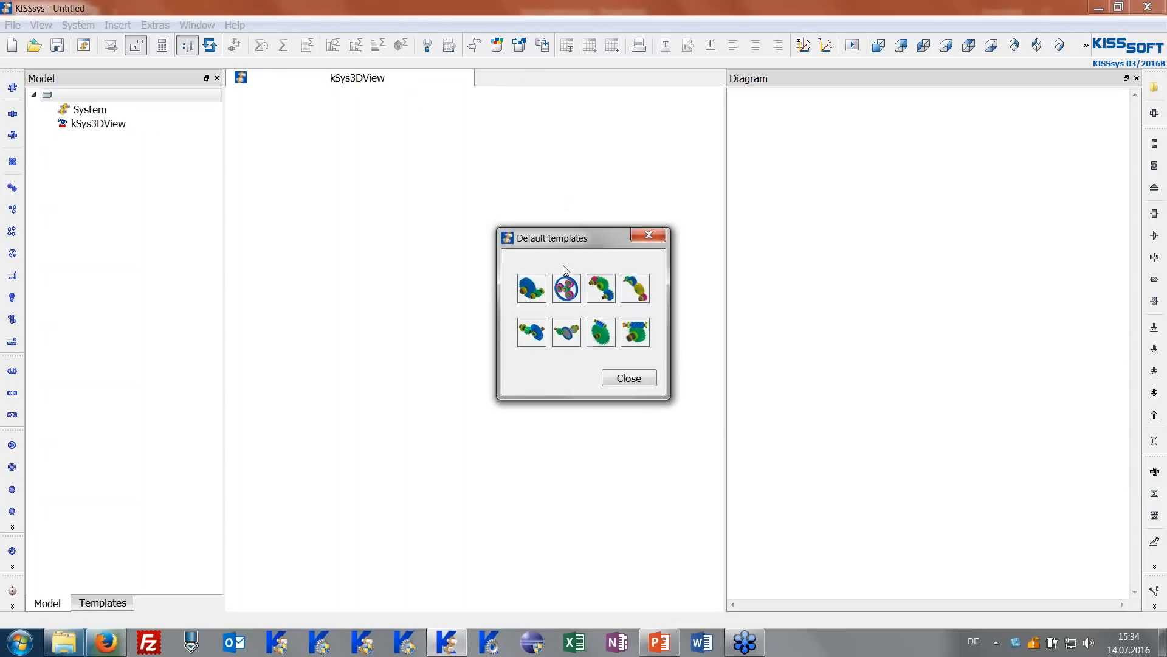
click(567, 290)
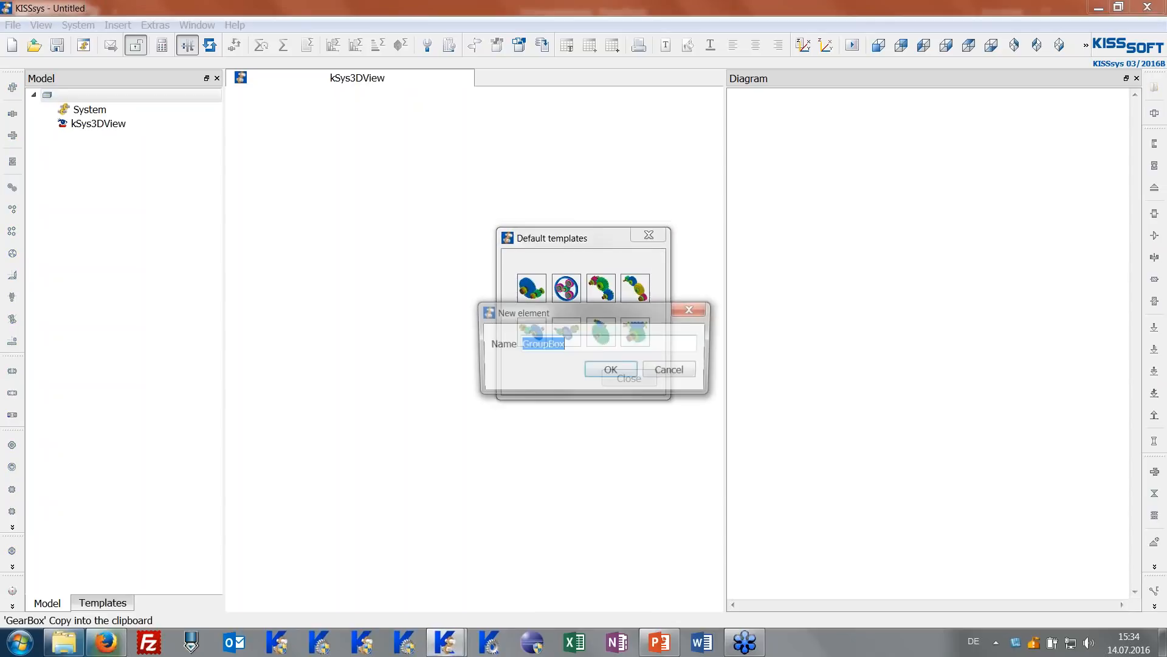
text(Stage1)
key(Return)
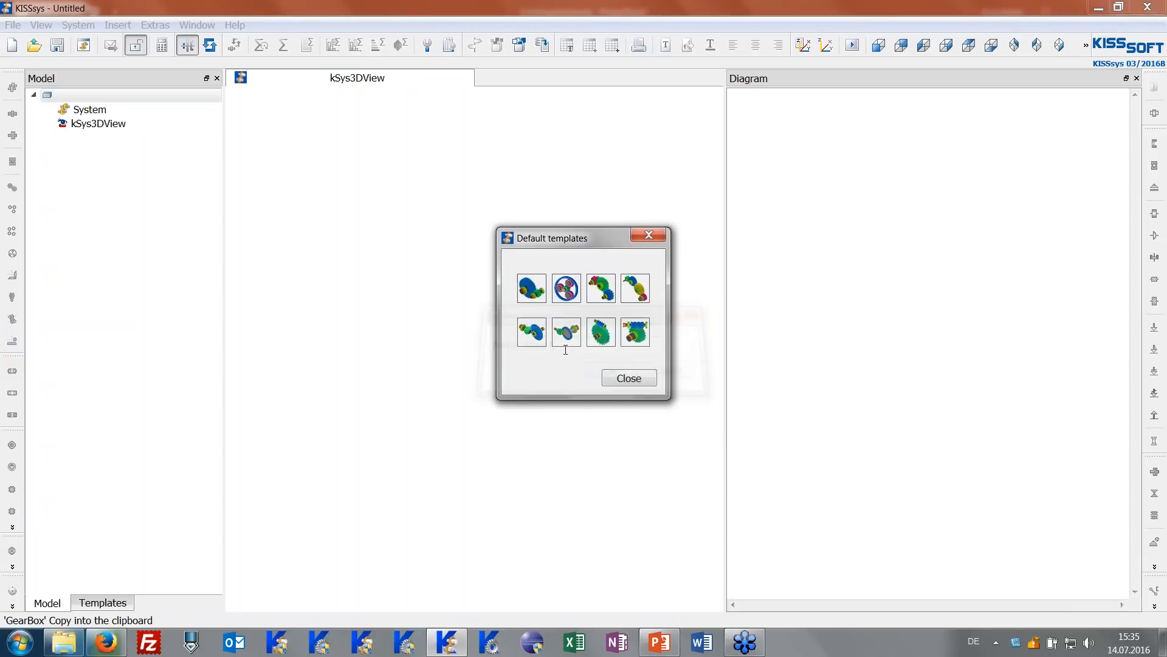
drag(421, 232, 373, 193)
middle_drag(419, 225, 476, 236)
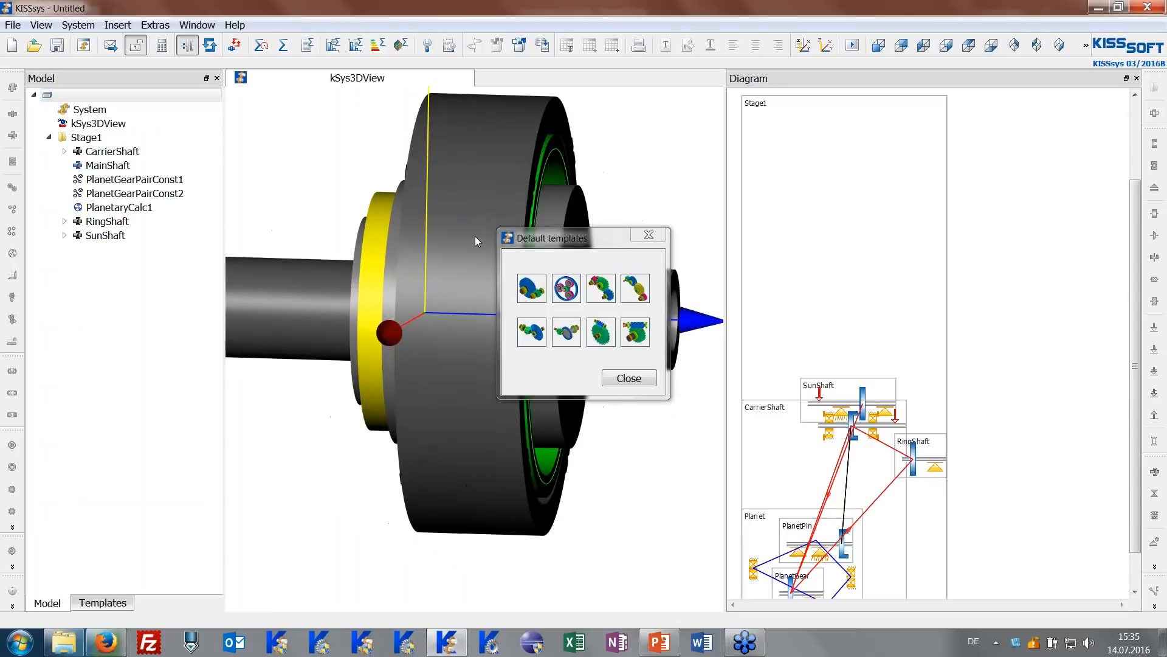
scroll(422, 170, down, 3)
drag(382, 163, 367, 112)
middle_drag(416, 156, 465, 182)
drag(443, 221, 406, 191)
middle_drag(407, 191, 446, 192)
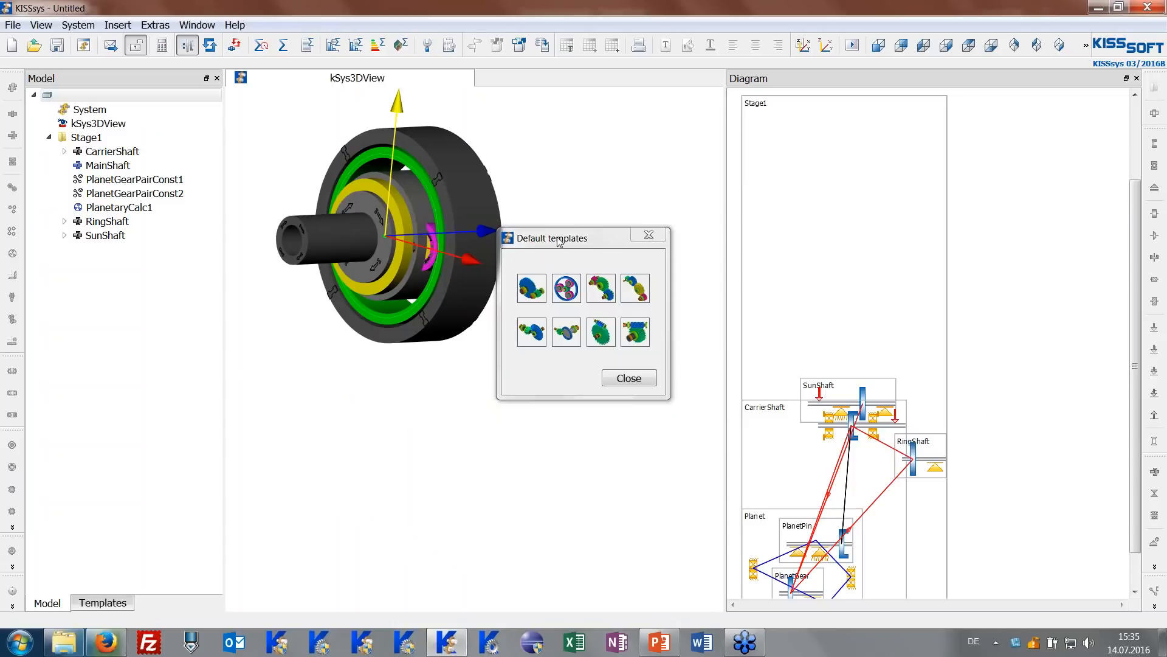
Insert the single gear pair stage from the default templates, name it Stage2, and inspect both stages in 3D.
double_click(532, 294)
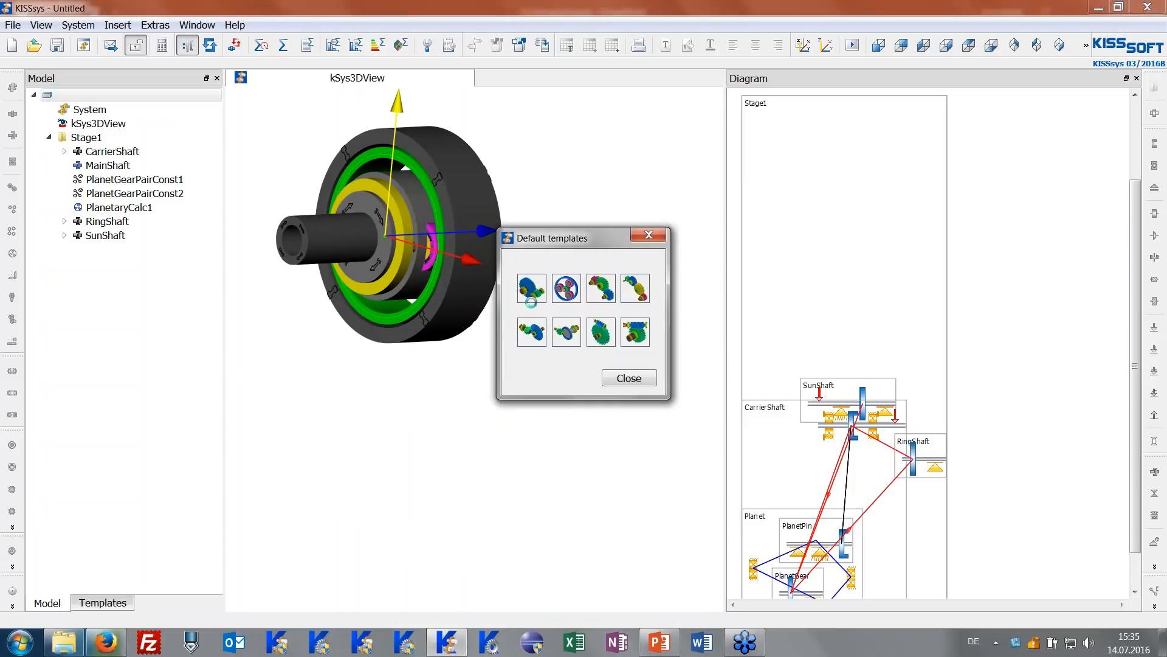
text(S)
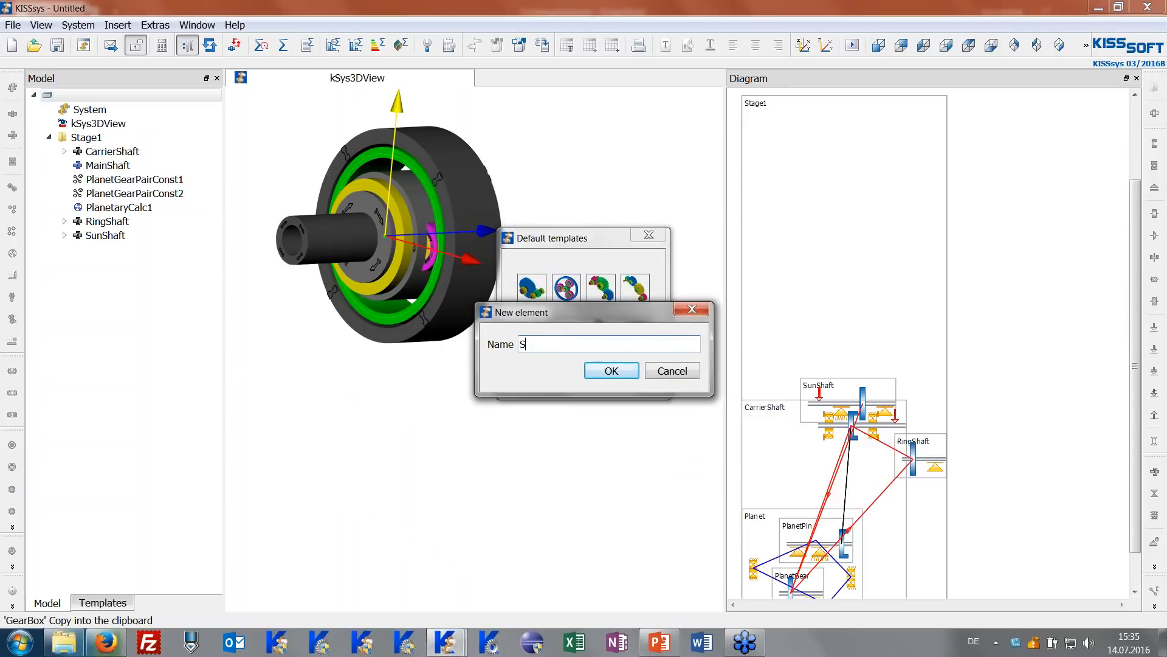
text(tage2)
key(Return)
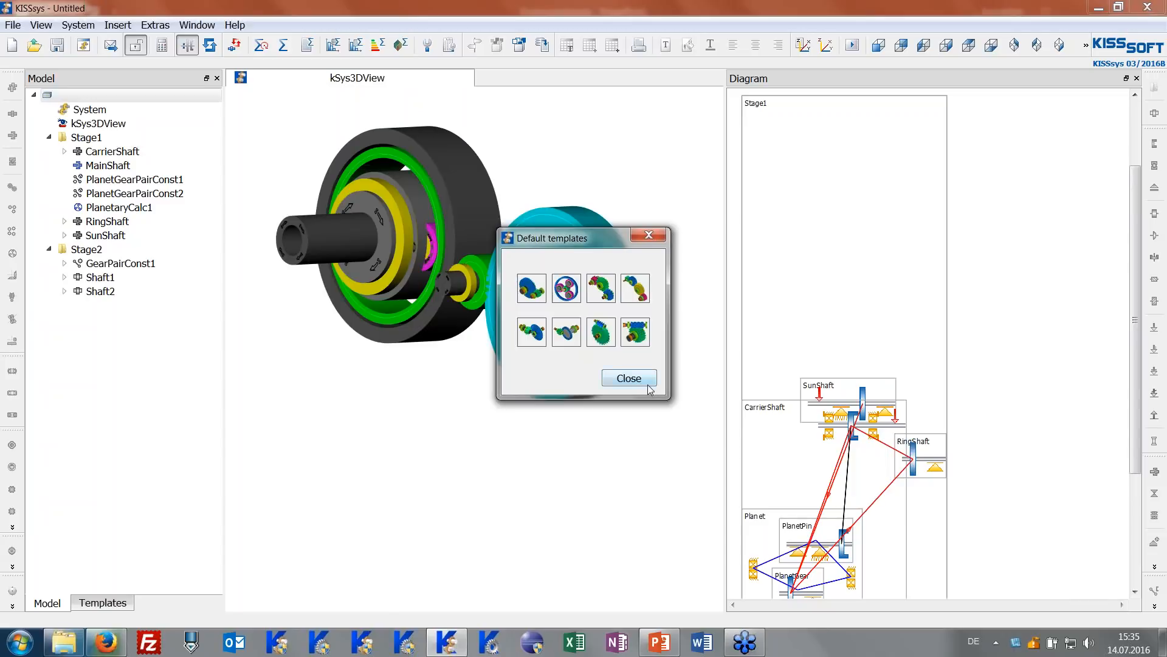
click(648, 387)
drag(608, 253, 531, 341)
mouse_move(530, 340)
middle_down()
mouse_move(599, 271)
mouse_move(550, 329)
middle_up()
drag(553, 334, 497, 354)
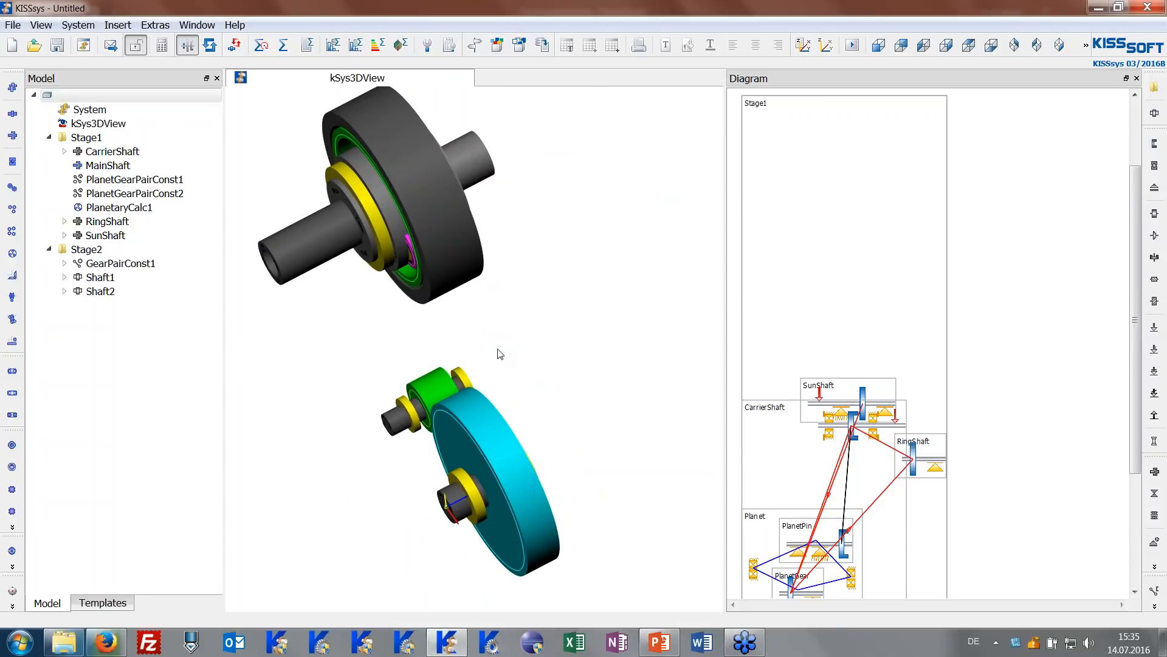
Merge Stage2's Shaft1 onto Stage1's CarrierShaft, on the Right local (+Y) side with the Standard local direction.
middle_drag(498, 349, 490, 359)
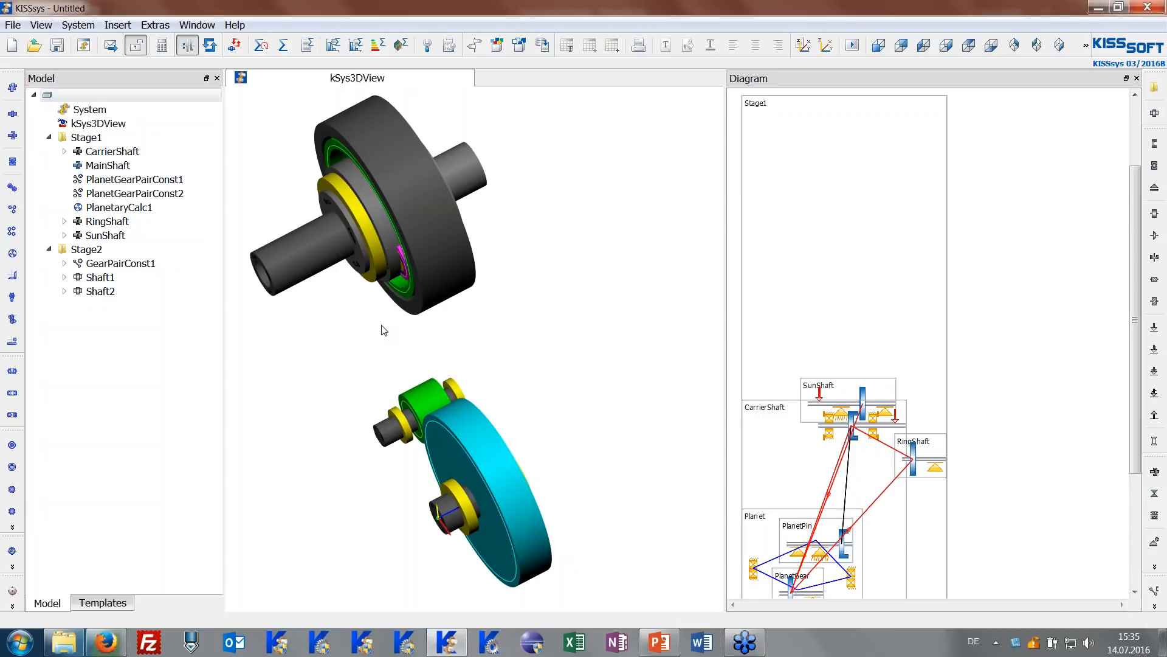
right_click(148, 153)
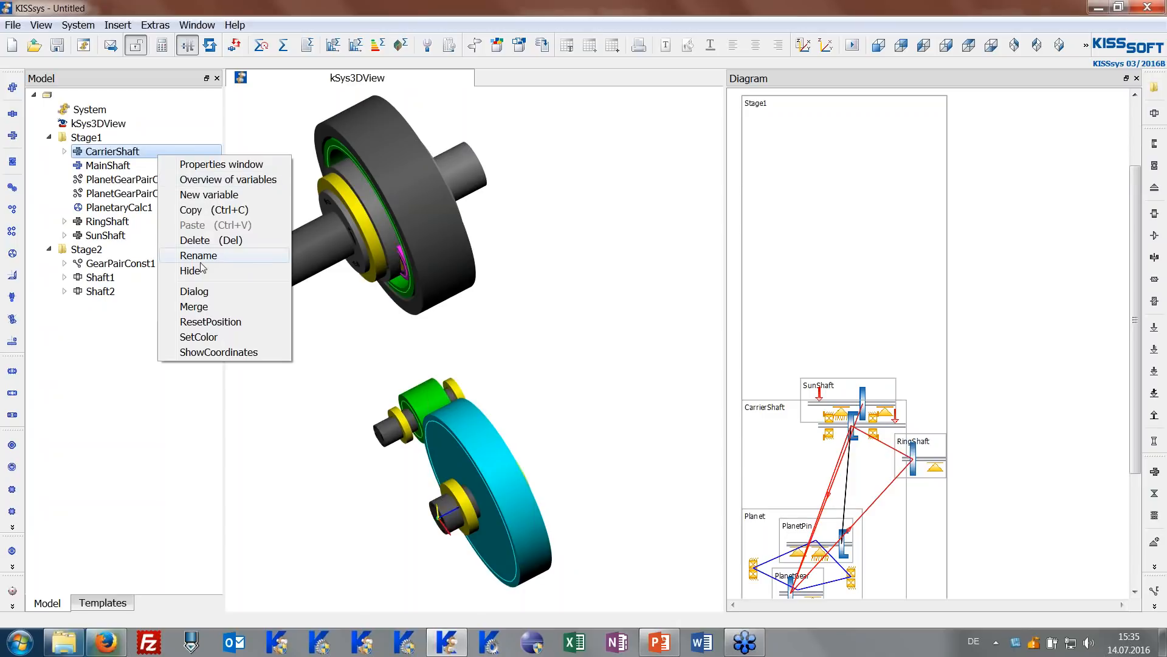
click(222, 311)
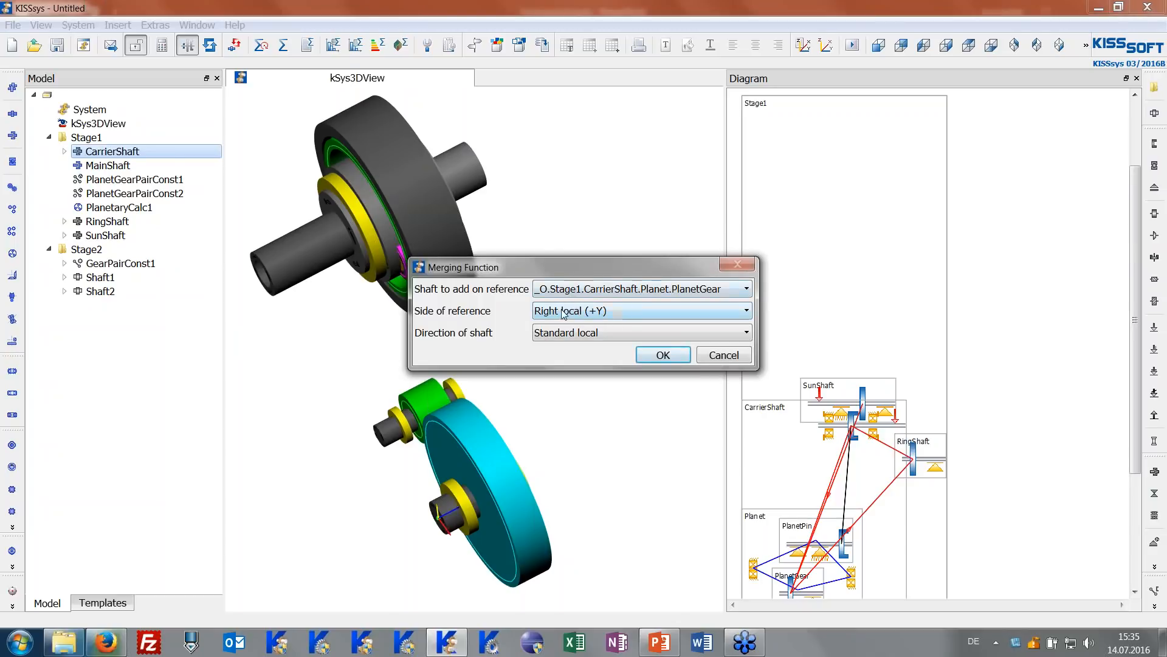
click(567, 285)
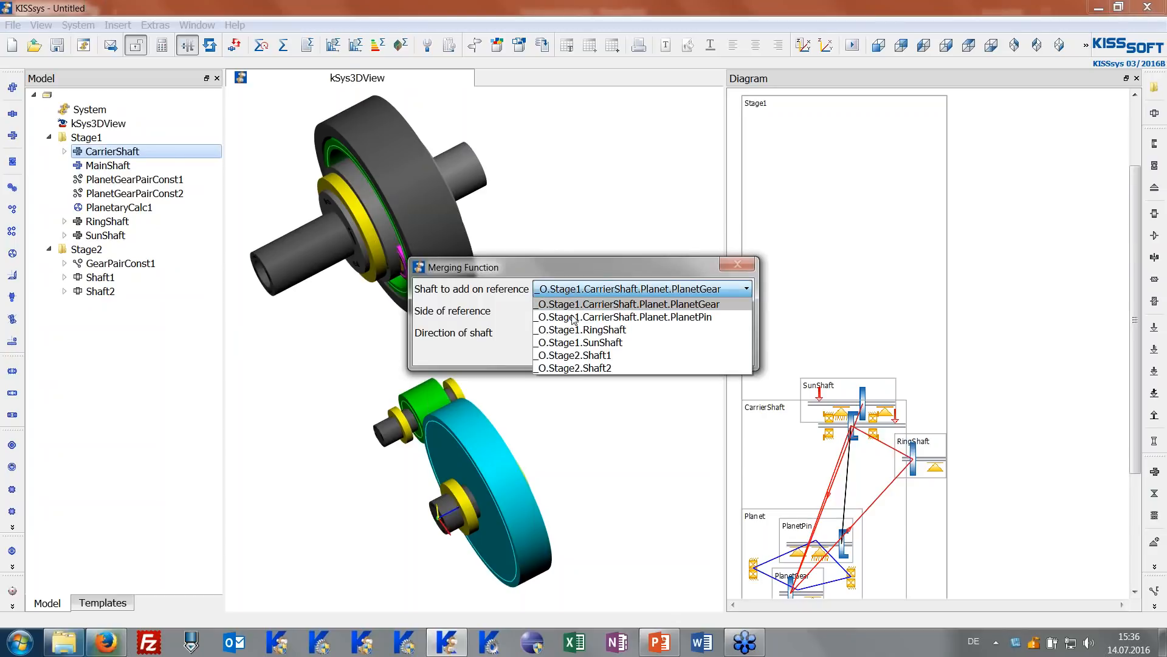
click(587, 358)
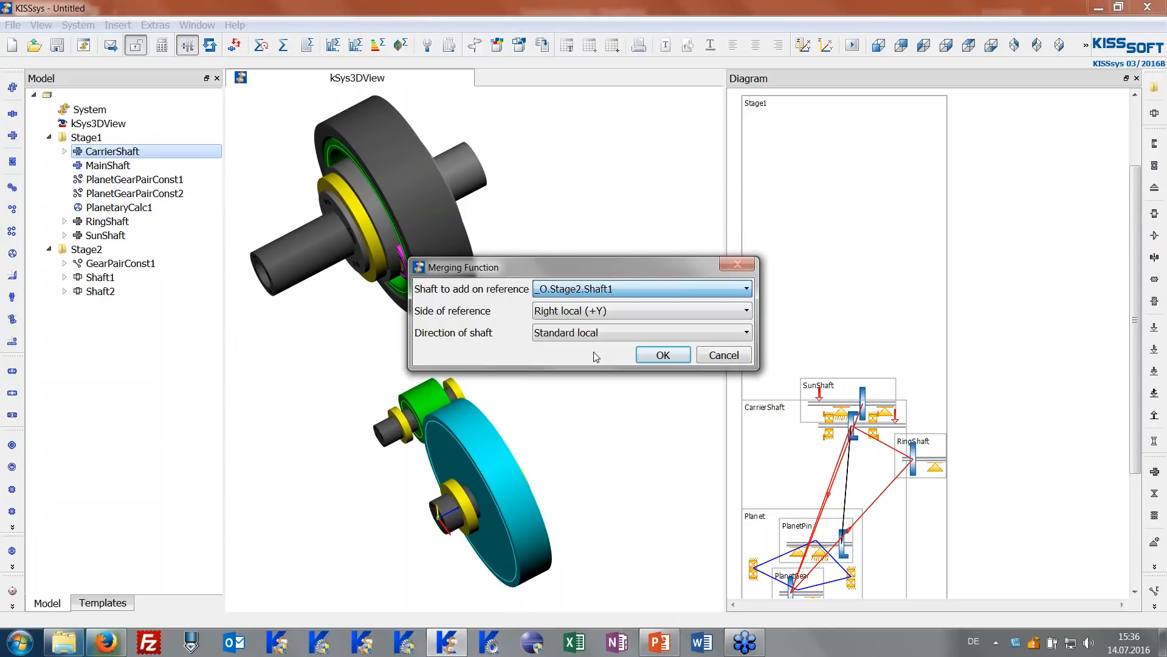
click(663, 356)
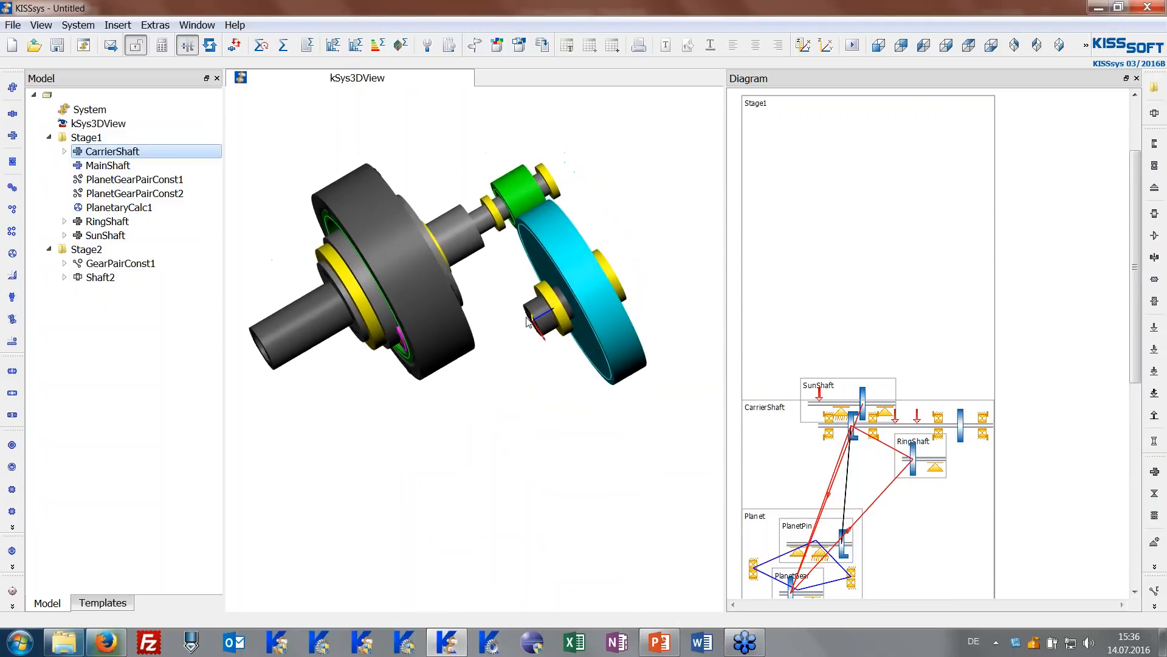
middle_drag(481, 241, 496, 266)
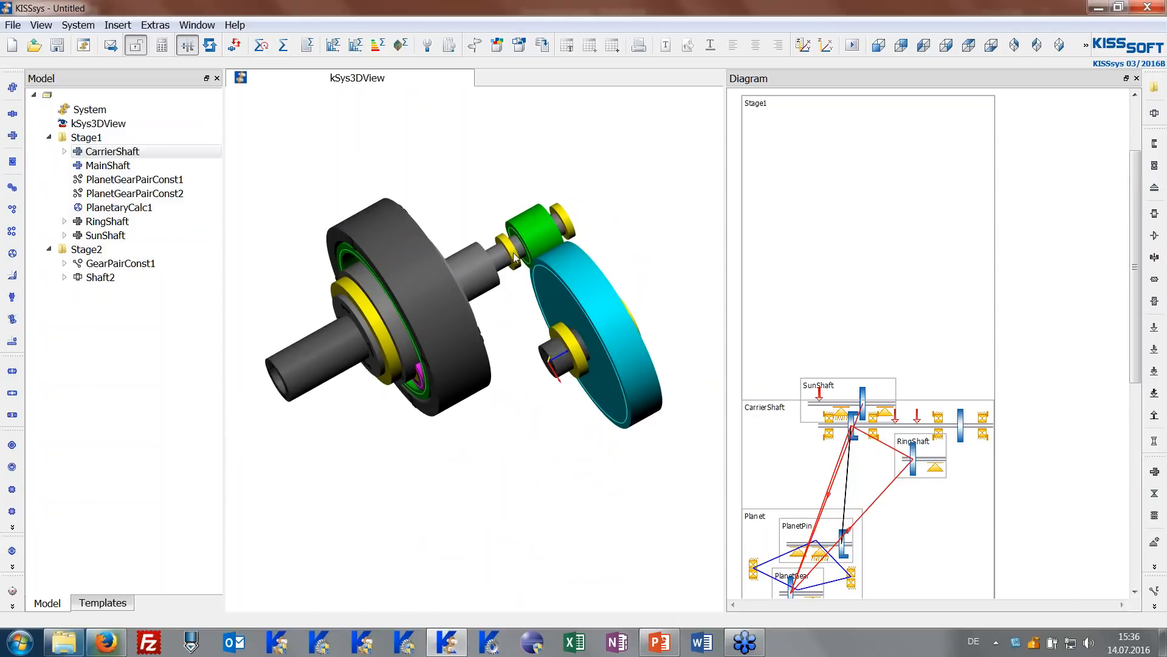
Open the MainShaft calculation and examine the merged carrier shaft's cylinders and its full element structure.
click(95, 171)
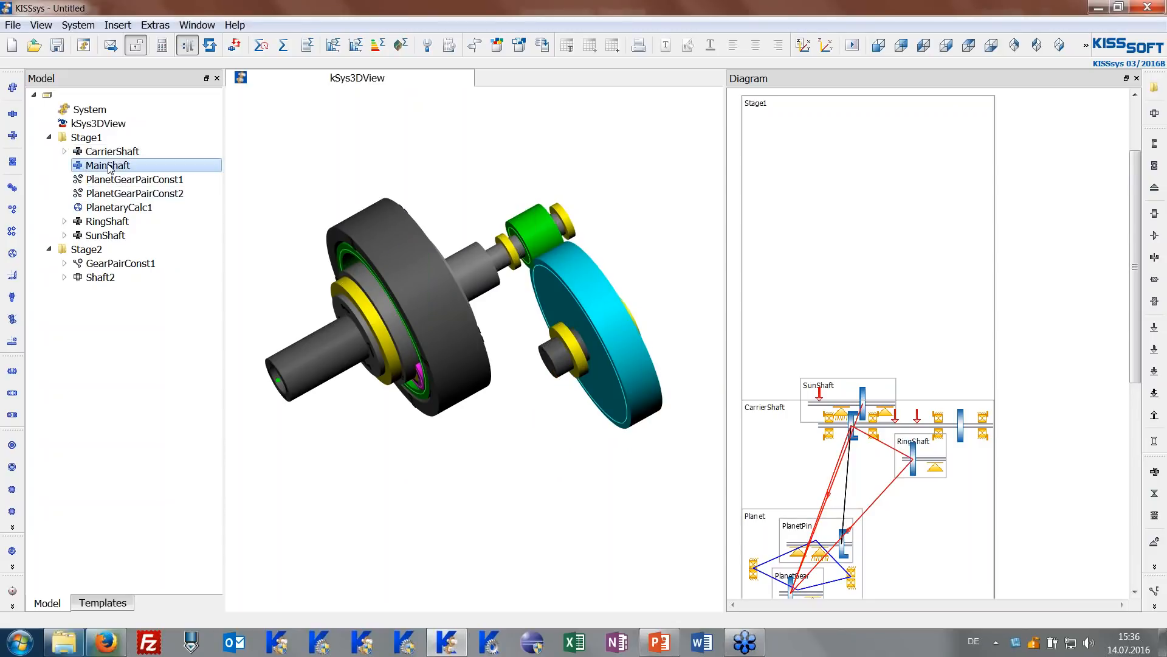
double_click(109, 165)
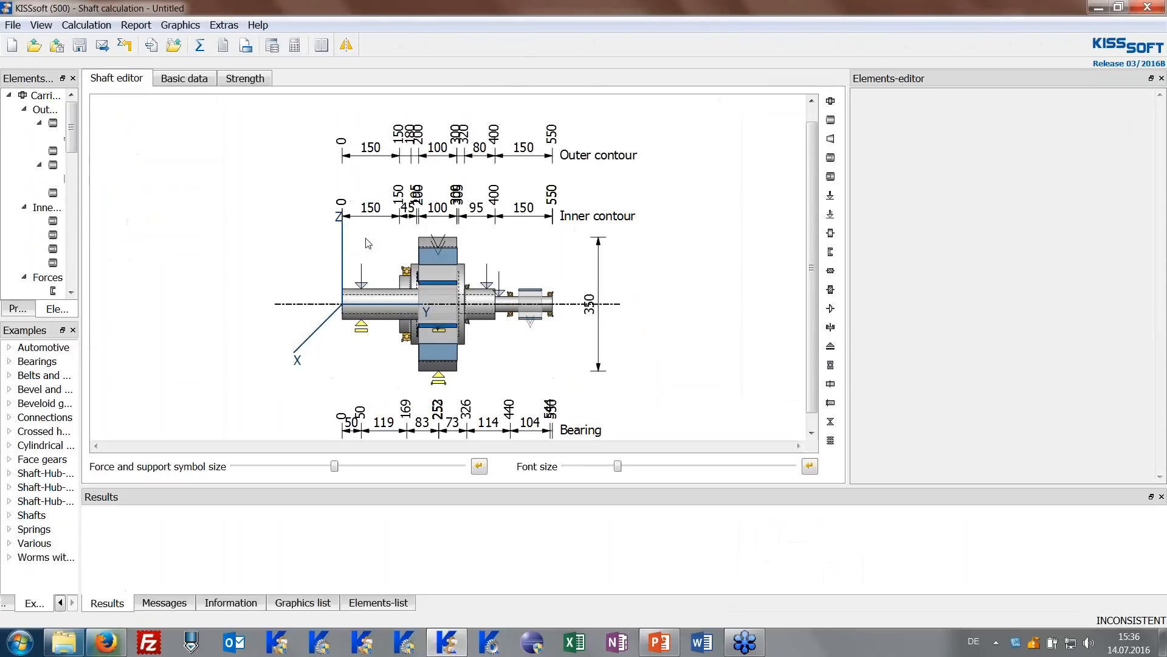
click(509, 314)
scroll(511, 316, up, 2)
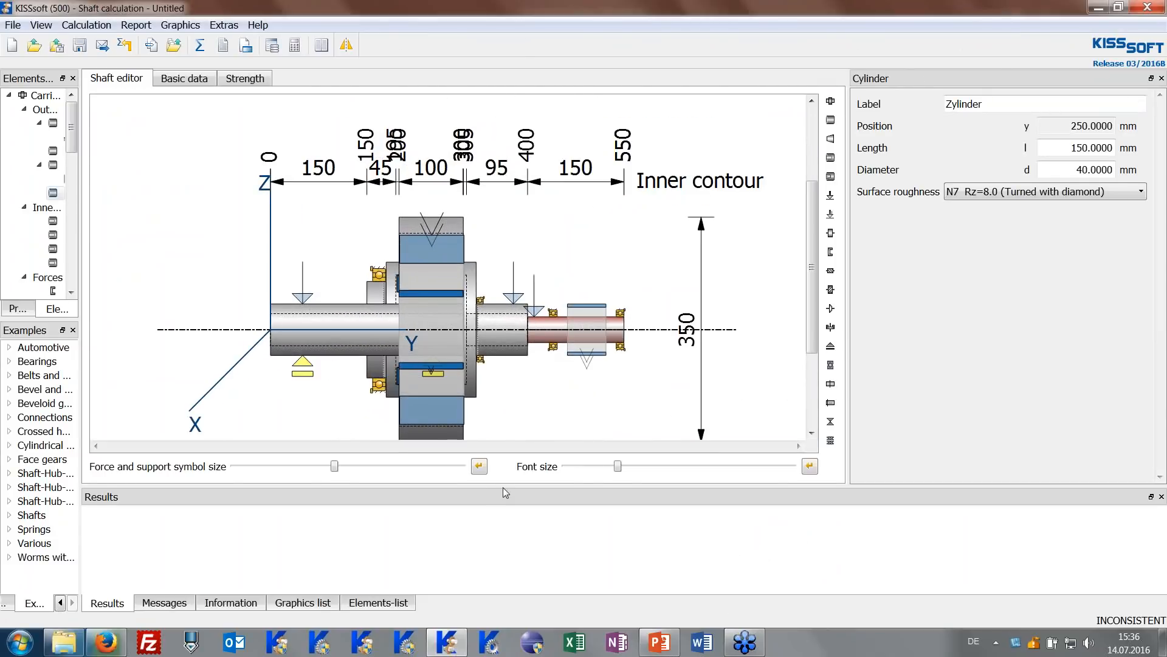
scroll(493, 443, down, 1)
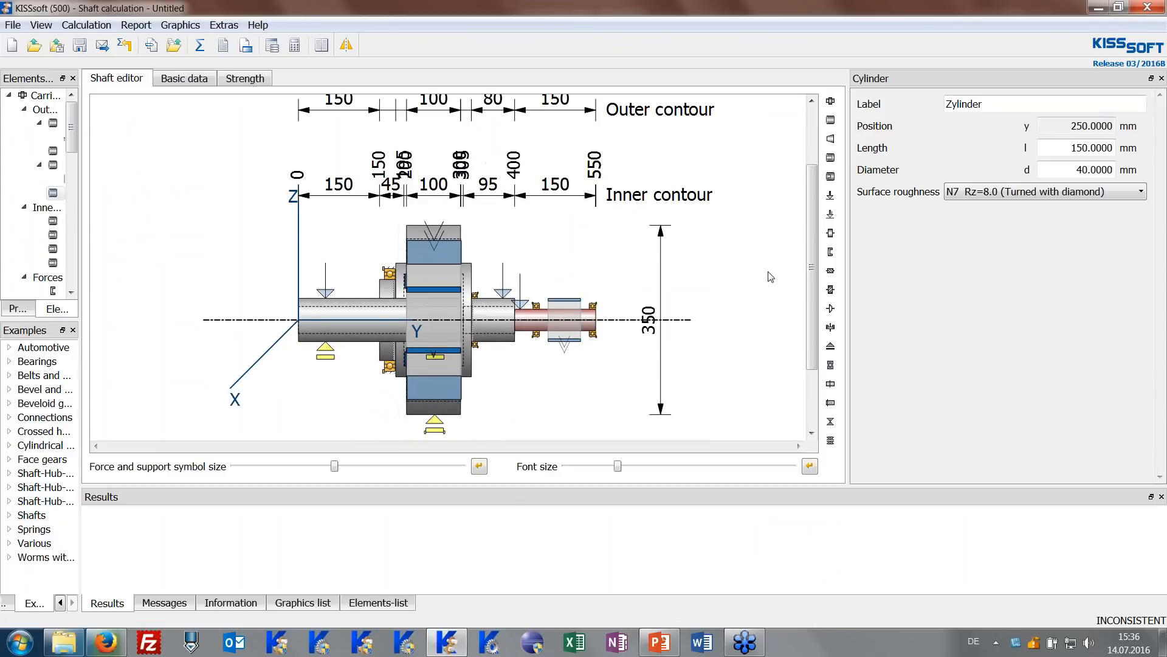
scroll(817, 246, down, 2)
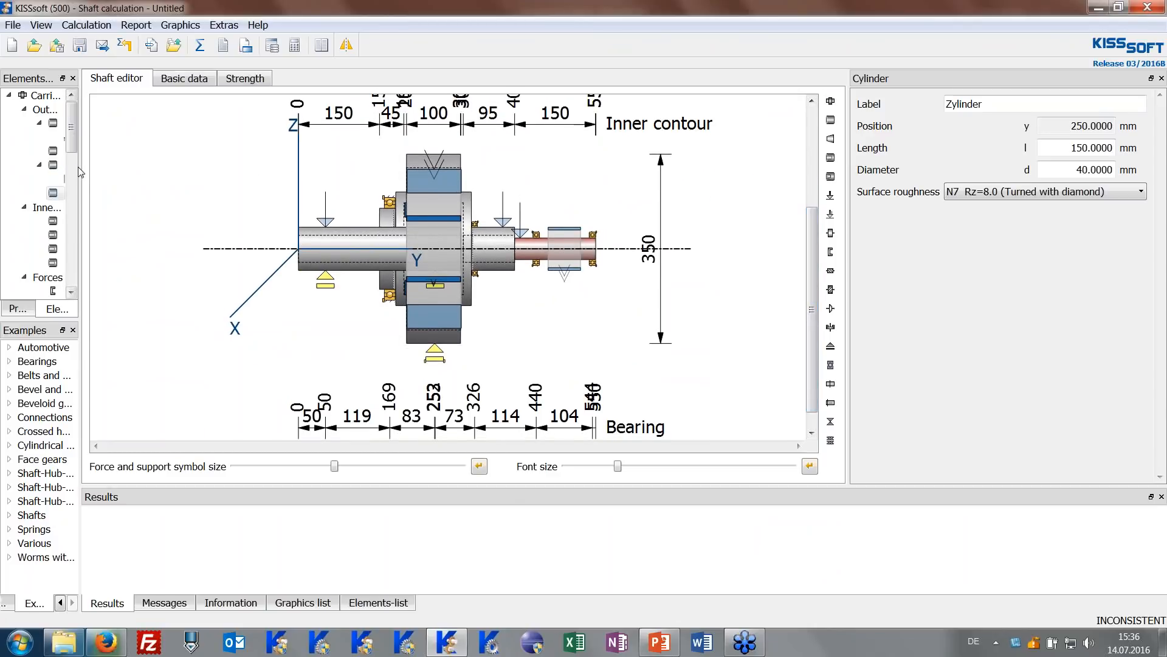
drag(79, 177, 146, 177)
click(73, 97)
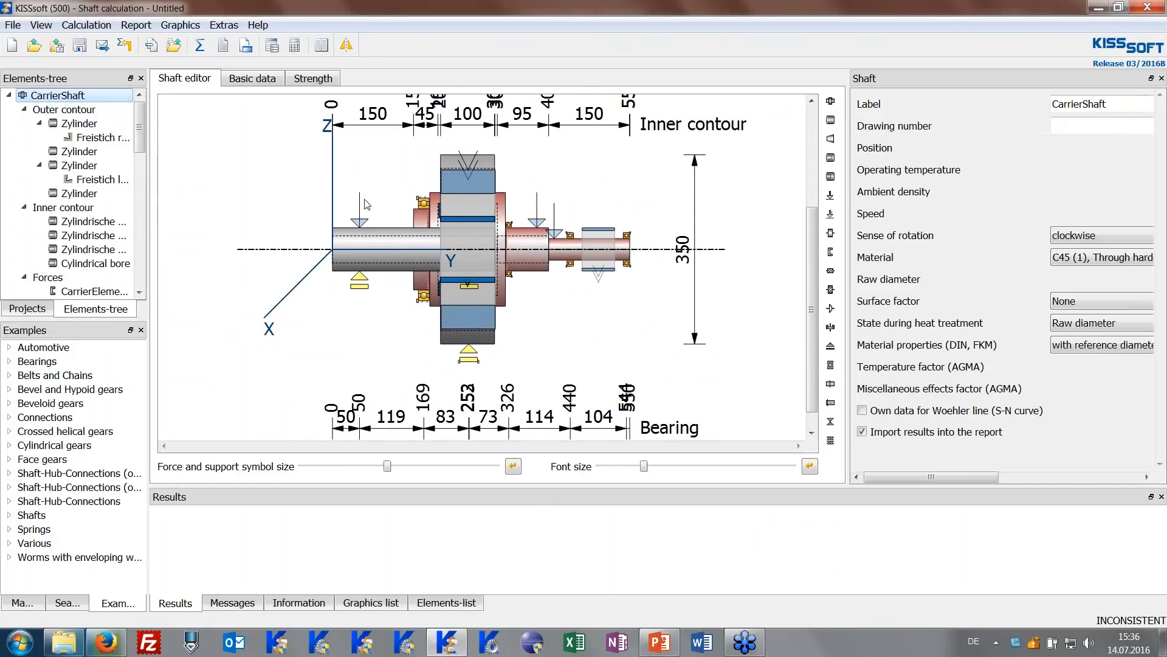
scroll(434, 216, up, 1)
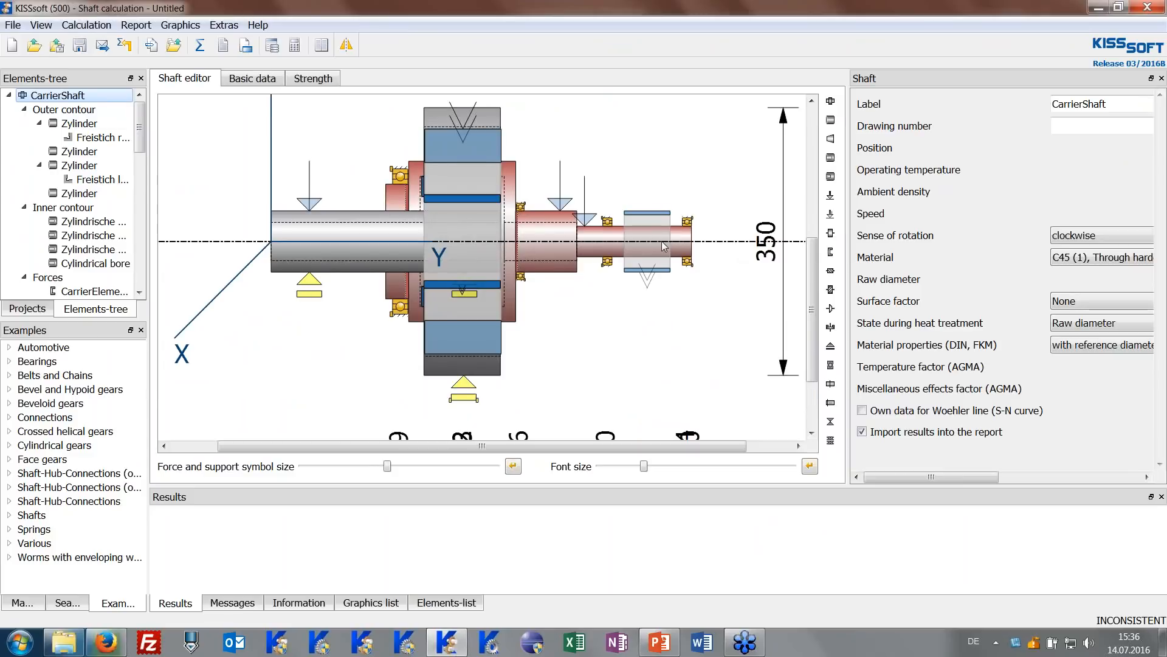
Delete the carrier shaft's last outer-contour cylinder, the 150 mm long one with 40 mm diameter.
click(39, 123)
click(42, 140)
click(39, 151)
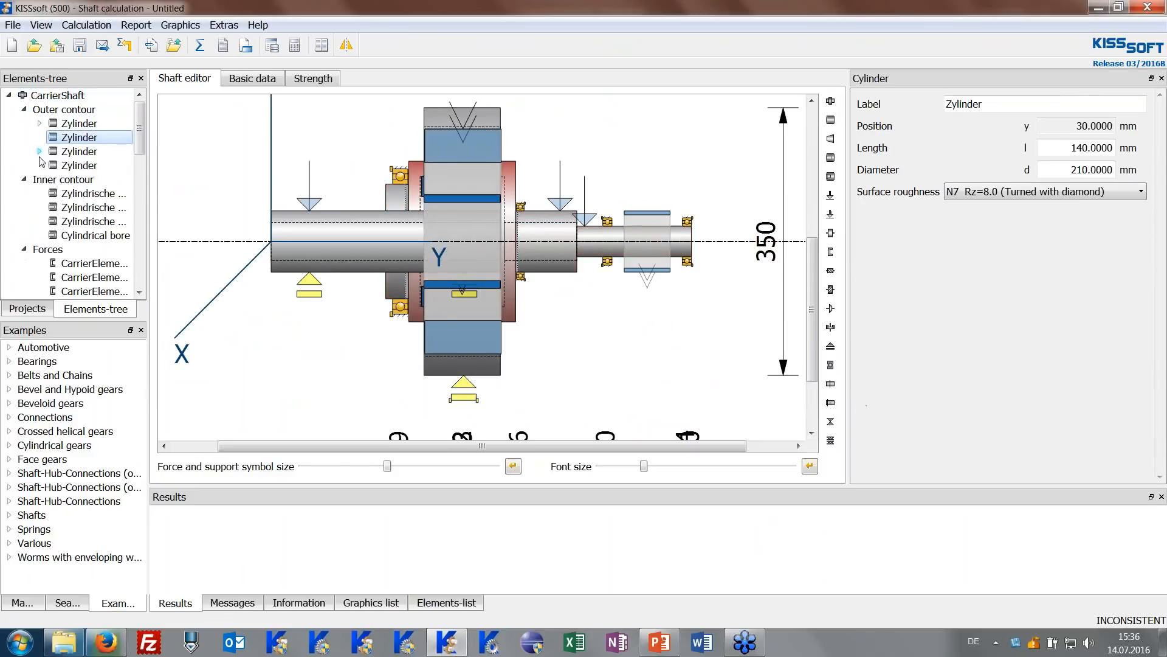
click(56, 165)
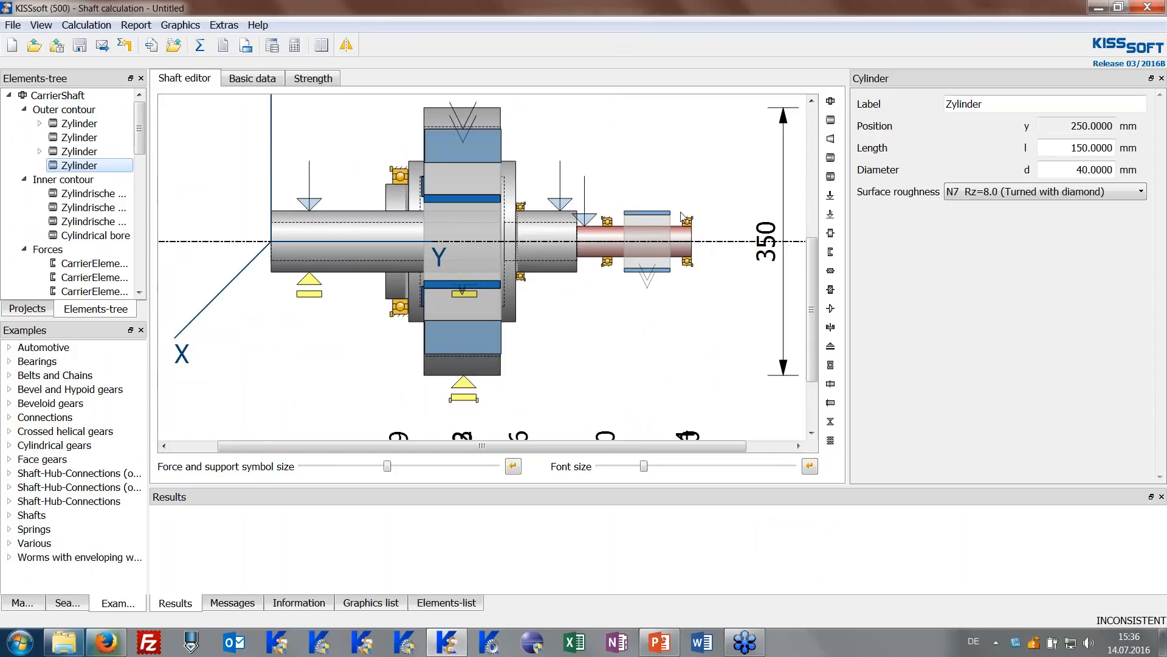
scroll(690, 223, up, 1)
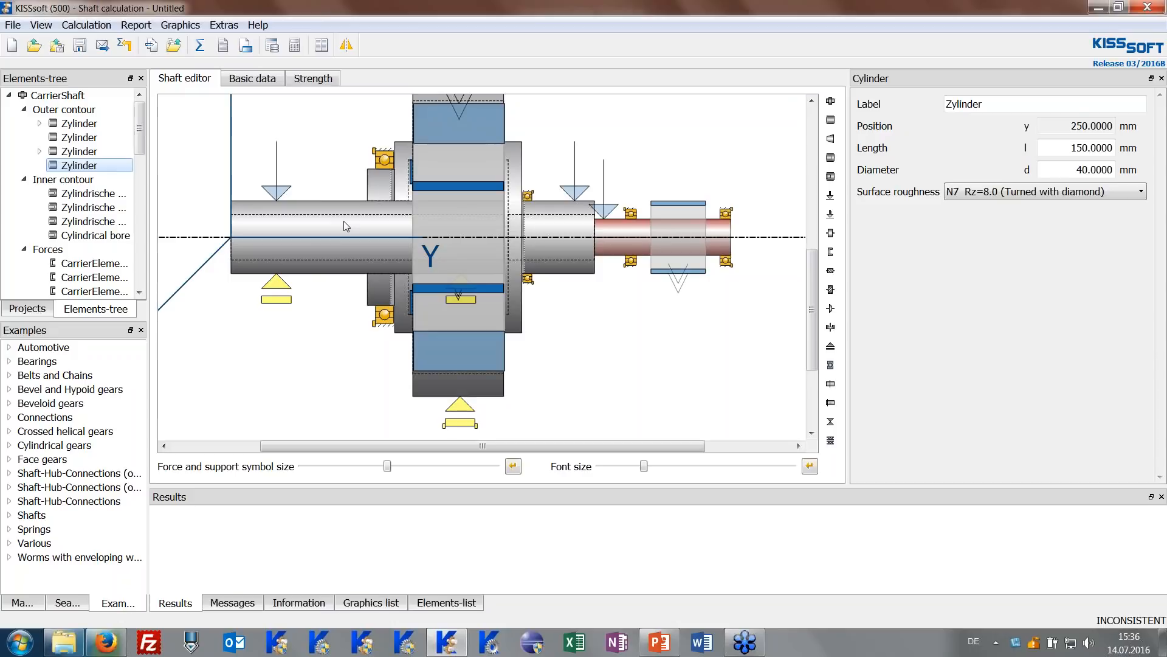
key(Delete)
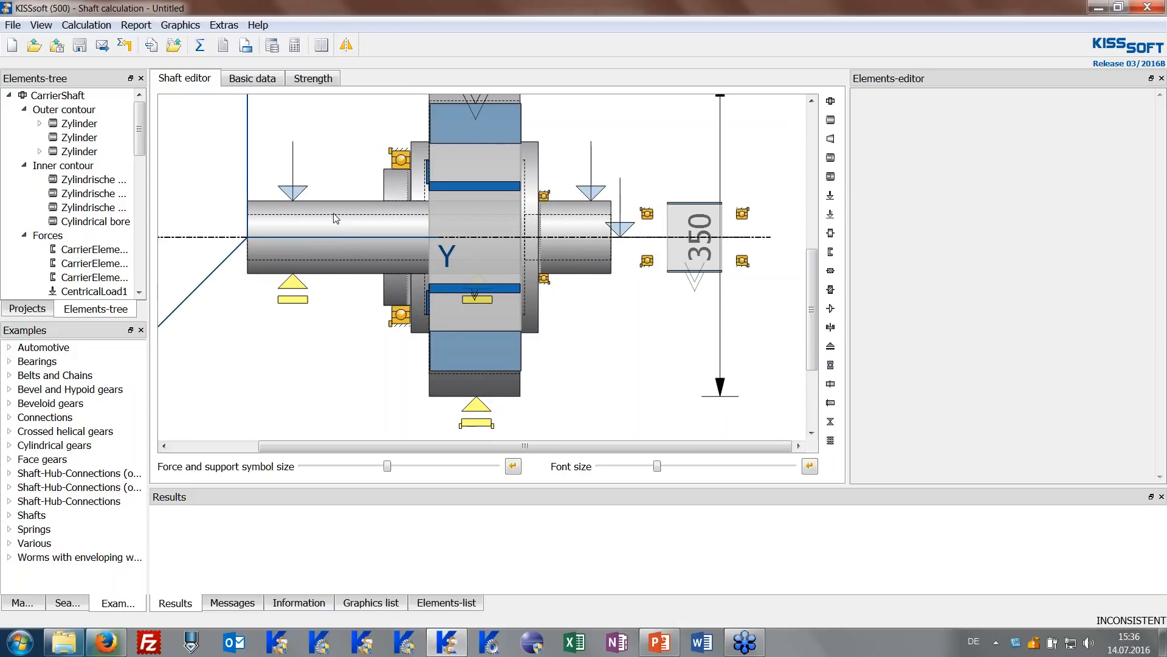
Delete the last two bores from the carrier shaft's inner contour.
click(583, 220)
key(Delete)
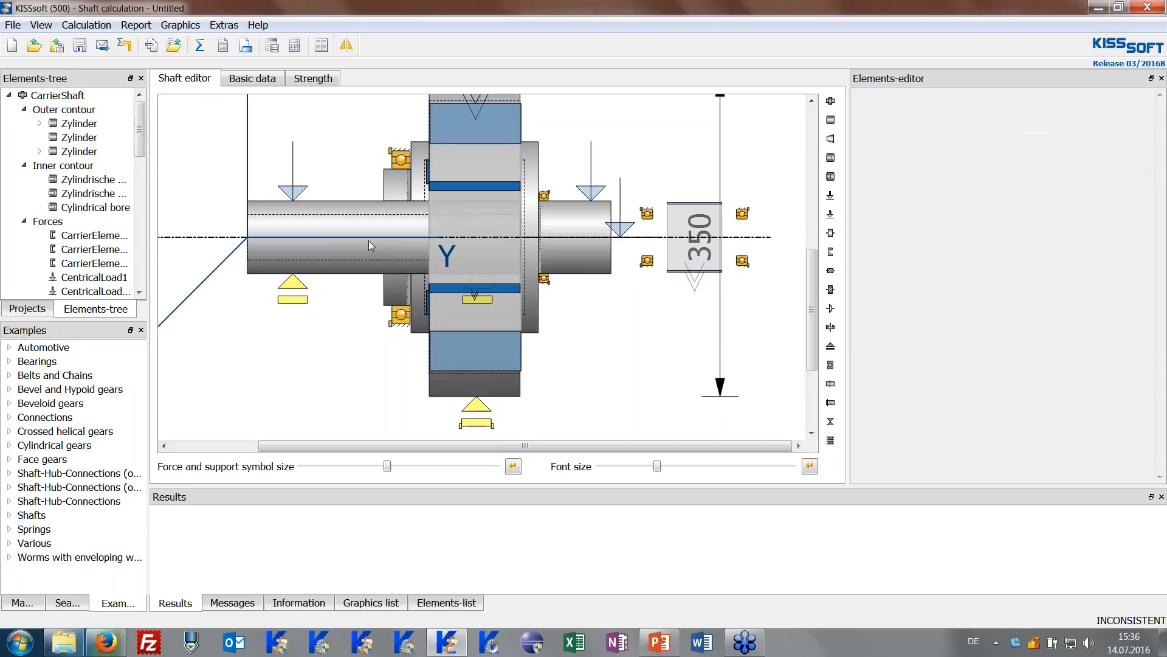
click(92, 208)
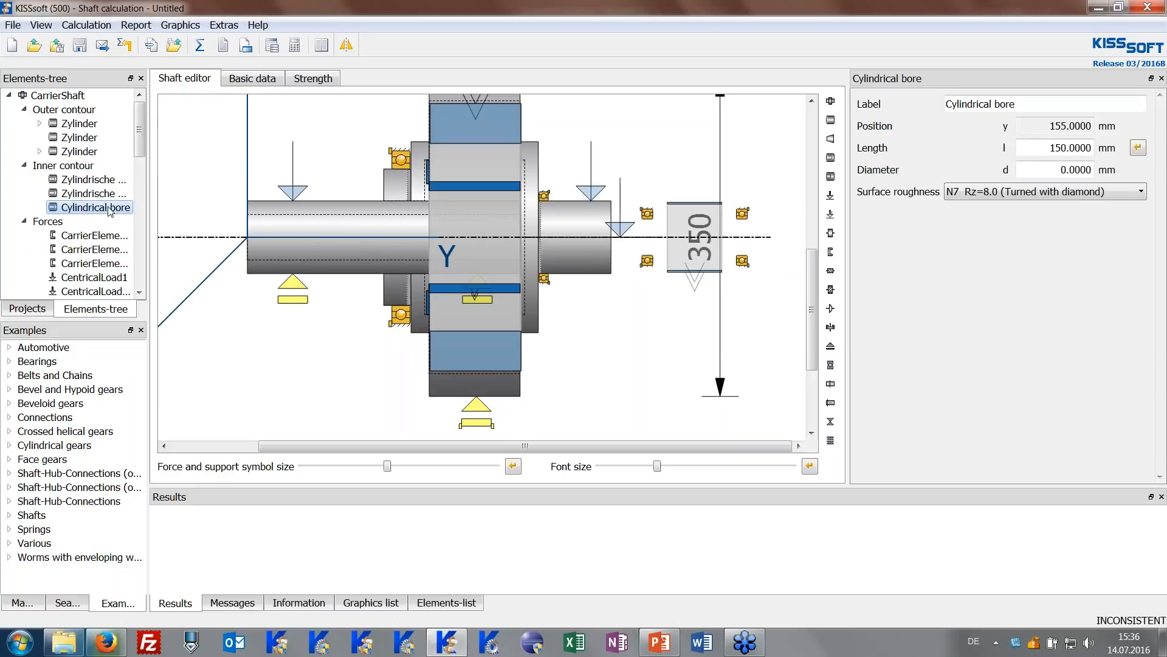
key(Delete)
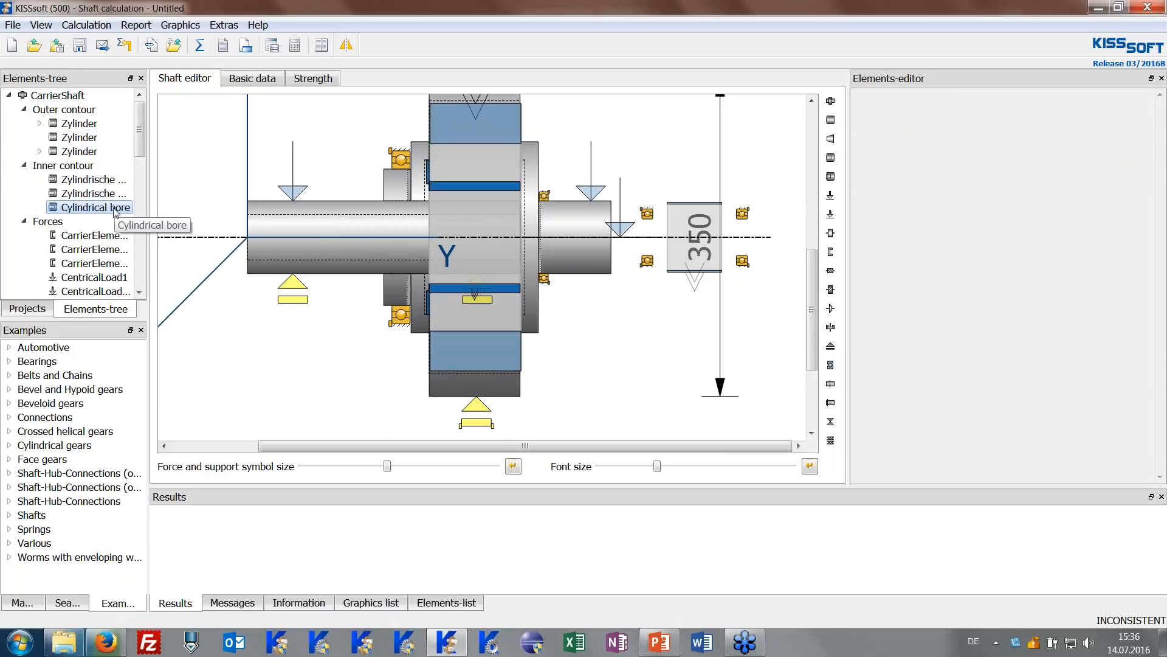
Set the carrier shaft's last outer cylinder to 150 mm length and 60 mm diameter.
click(569, 213)
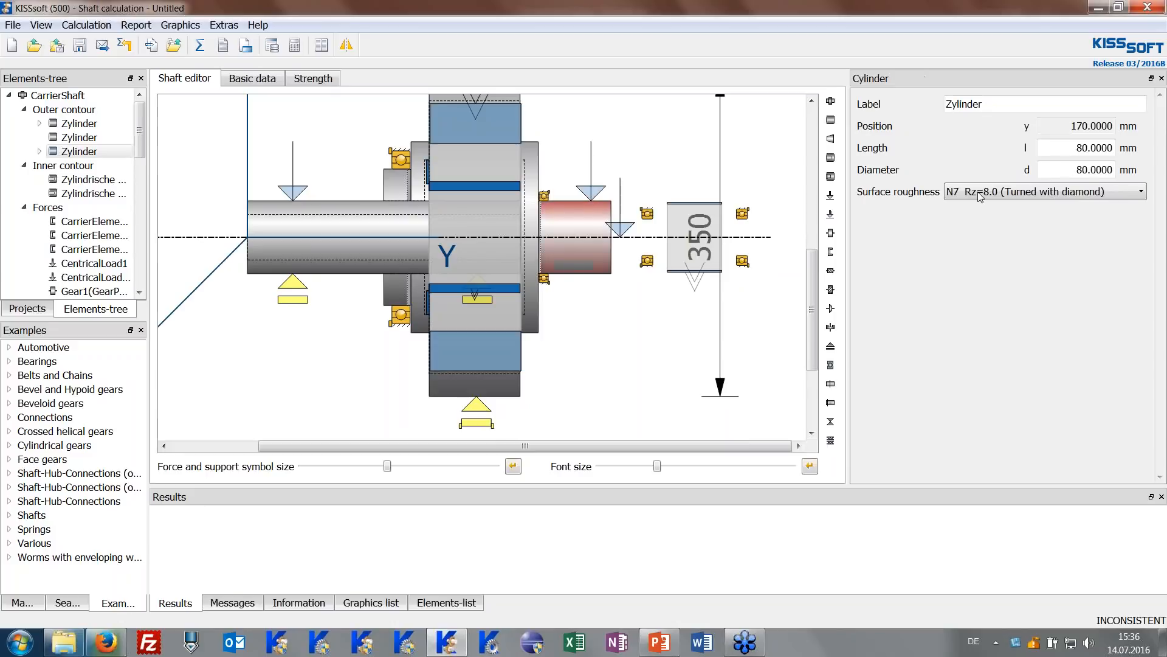
double_click(1118, 149)
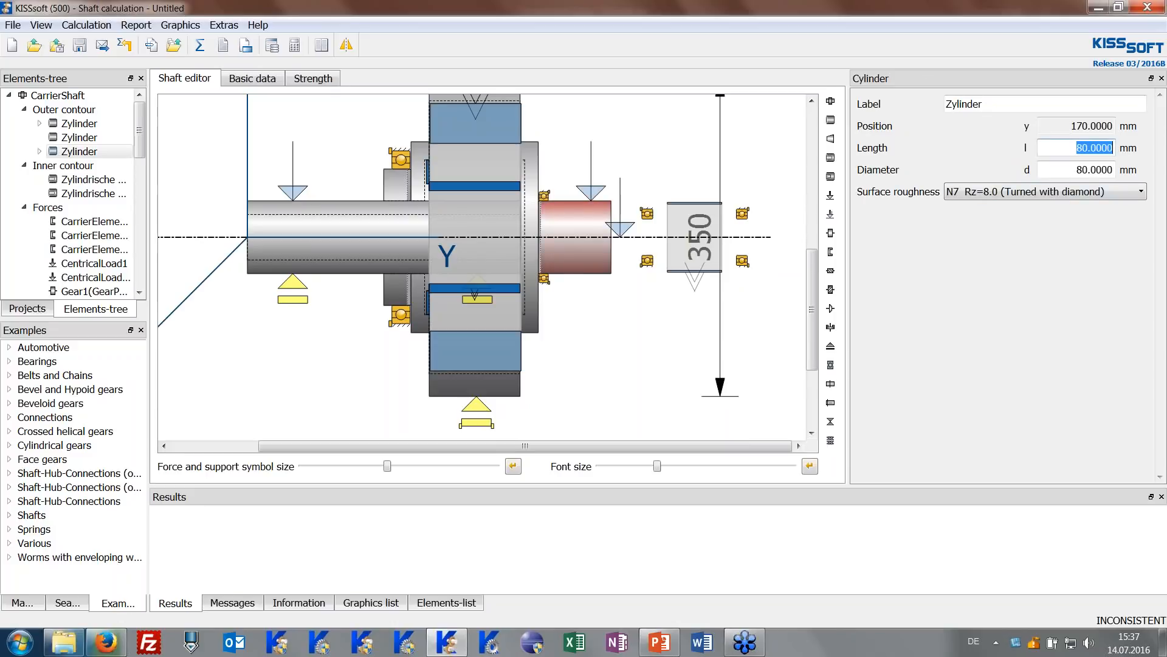
text(150)
key(Return)
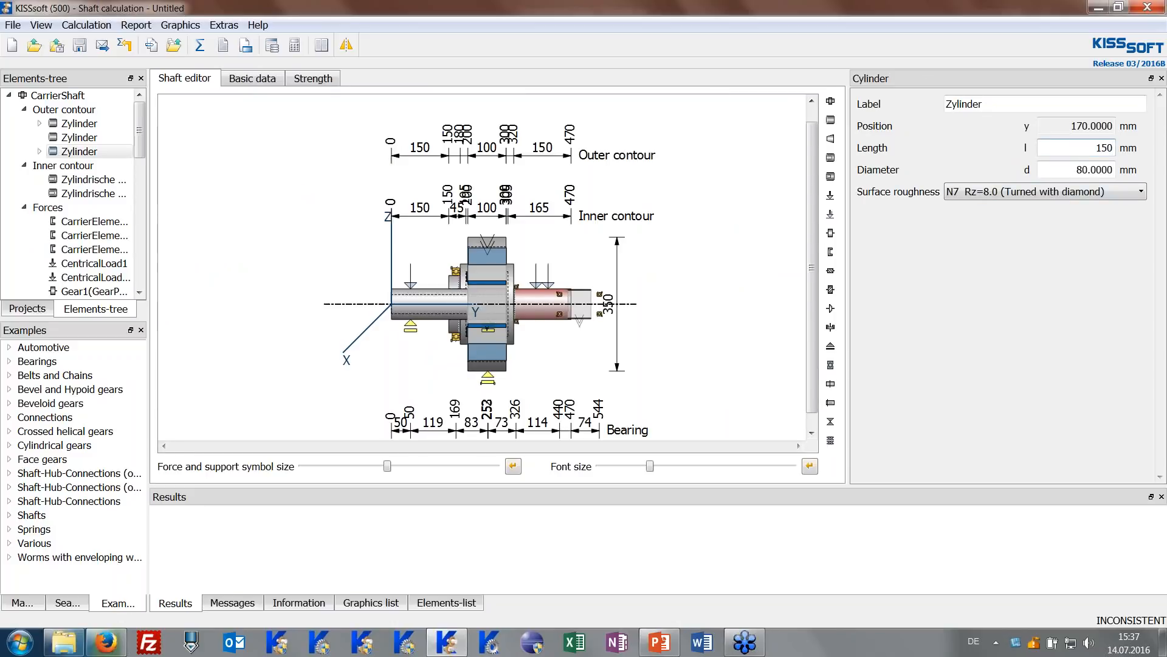
scroll(544, 329, up, 2)
key(Tab)
text(60)
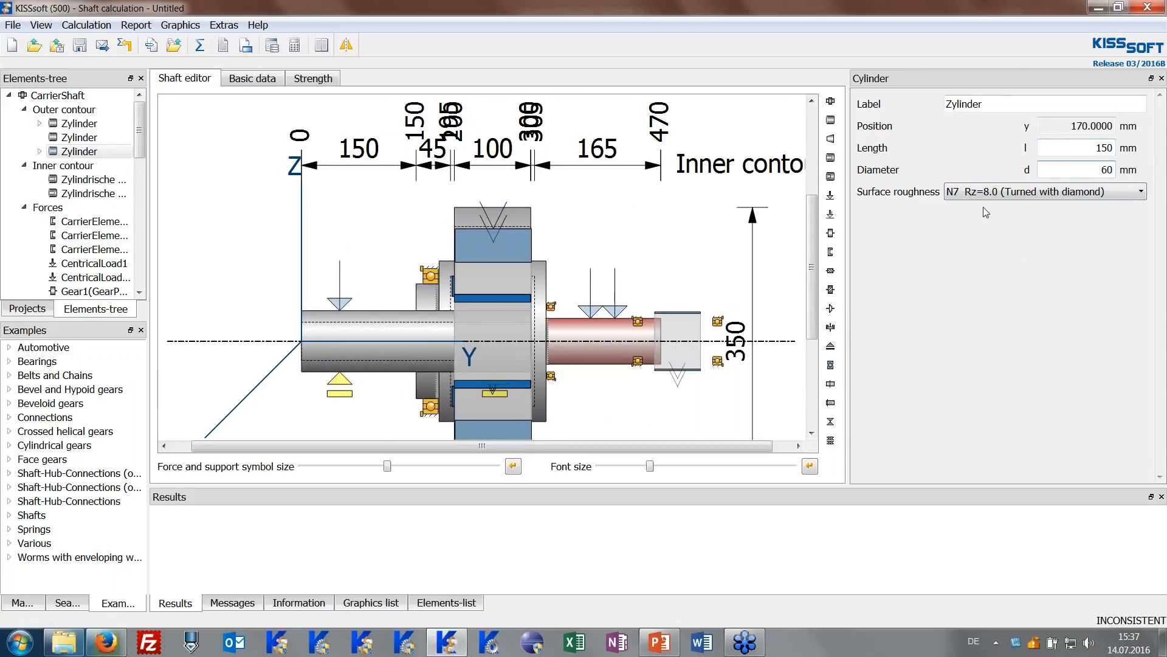
Move the GearPairConst1 gear to about 253 mm and Bearing10 to about 201 mm along the carrier shaft.
scroll(524, 265, up, 1)
drag(818, 249, 818, 286)
click(729, 228)
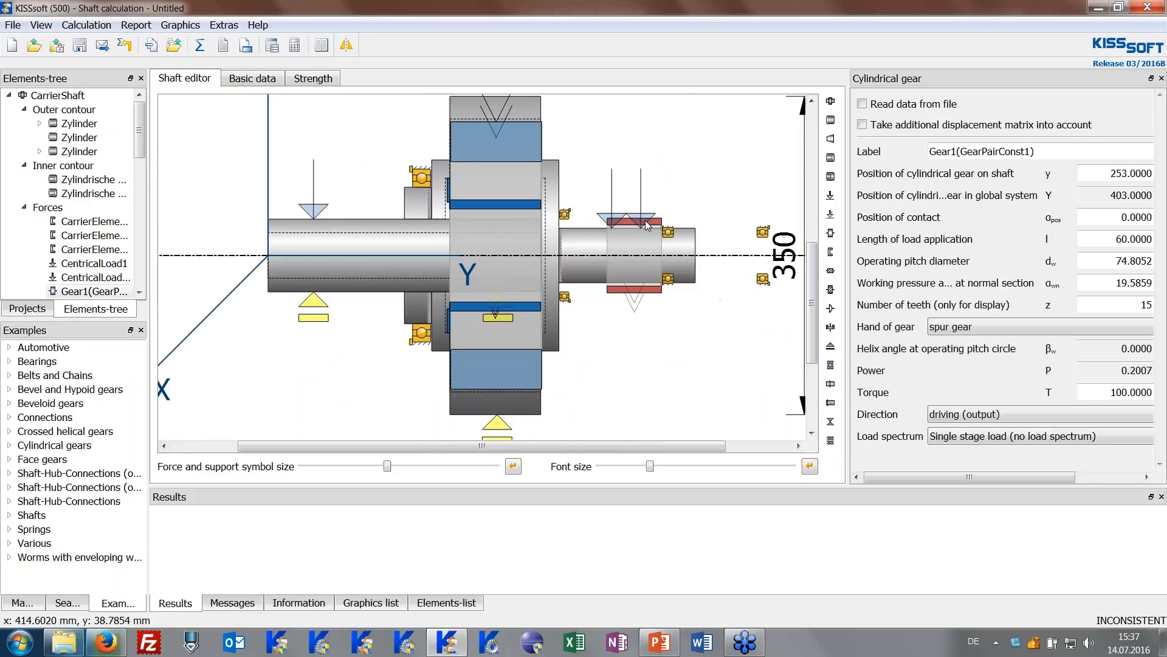
drag(669, 233, 584, 225)
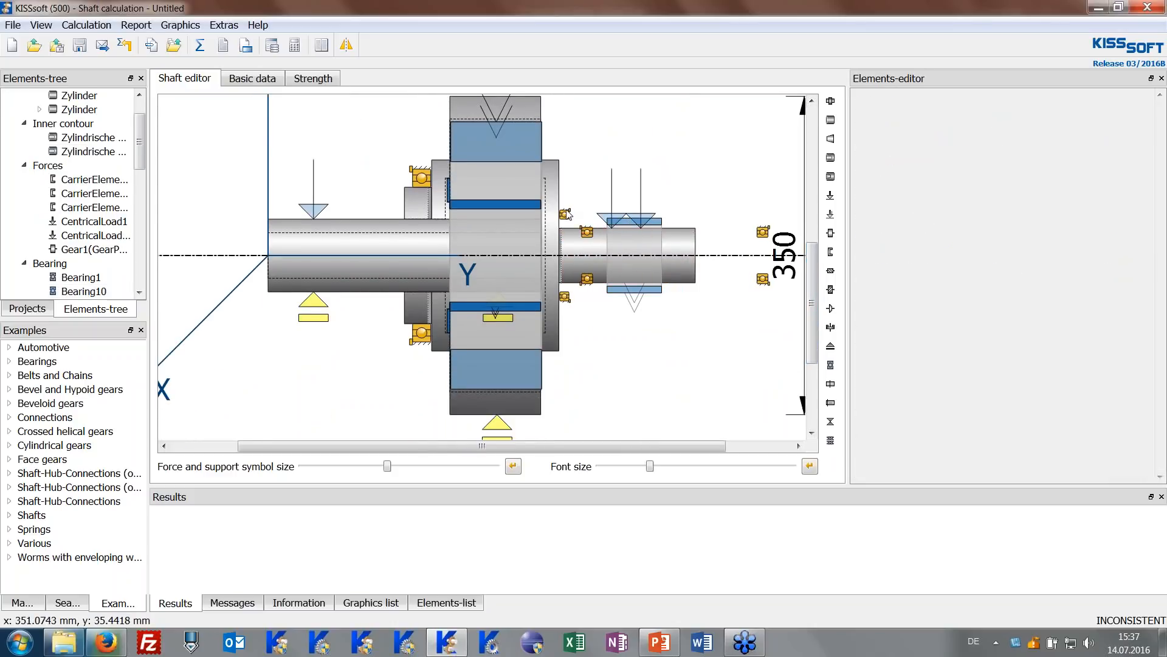
Fit Bearing2 and Bearing10 to the shaft diameter, giving both an inner diameter of 60 mm.
click(565, 215)
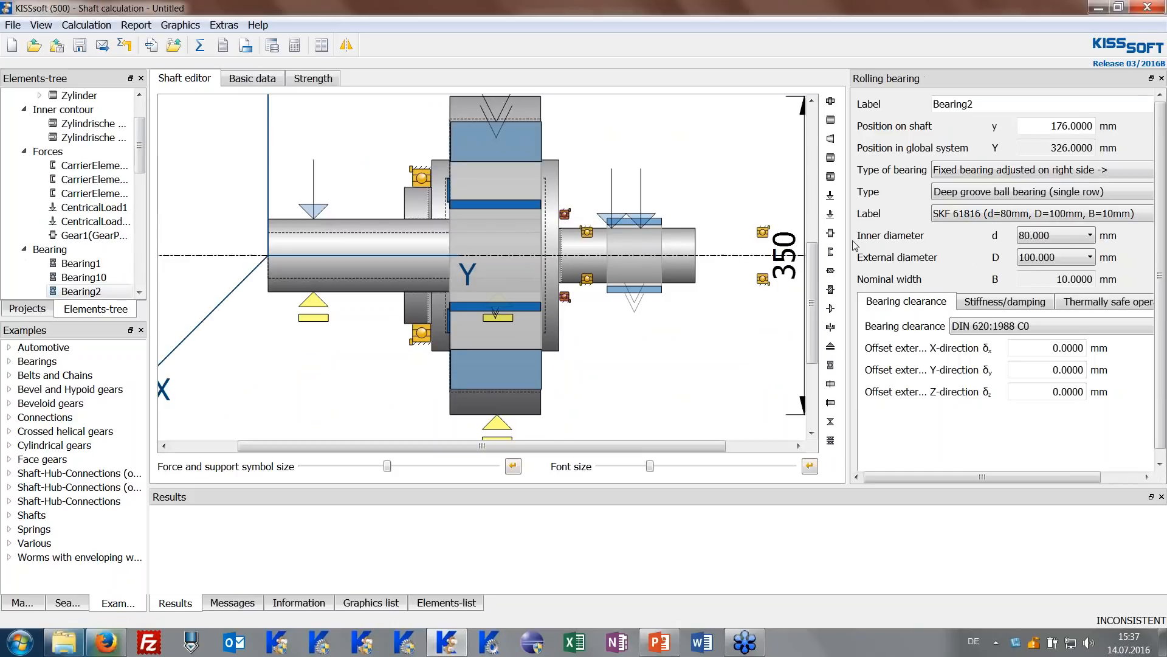
drag(847, 238, 785, 237)
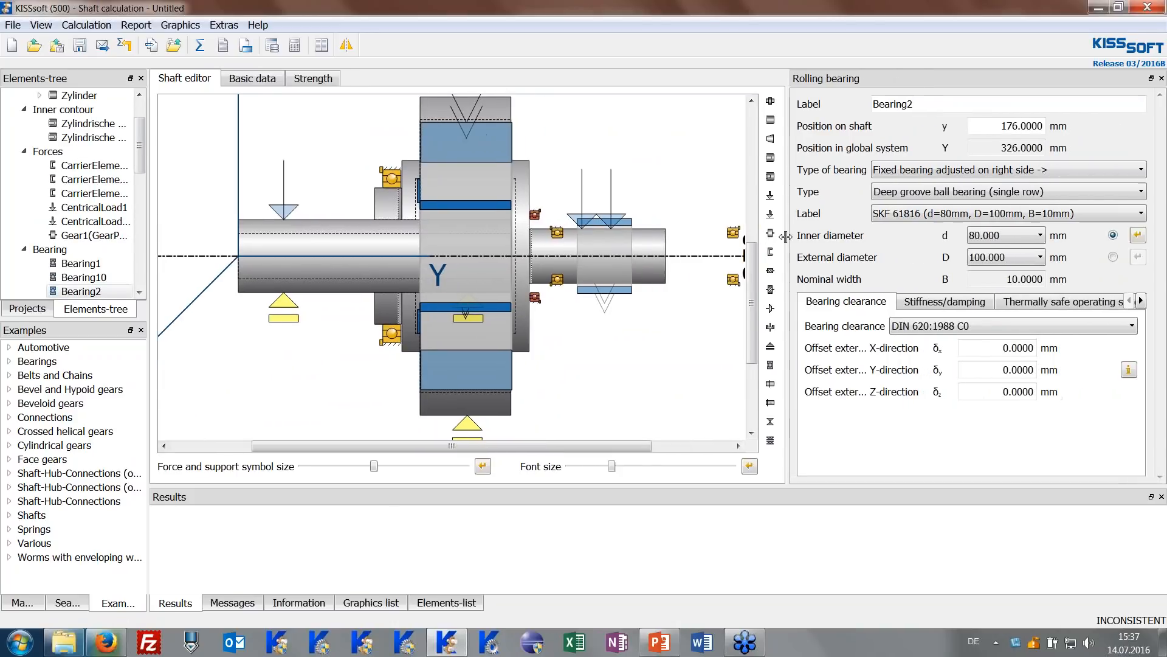
click(1136, 237)
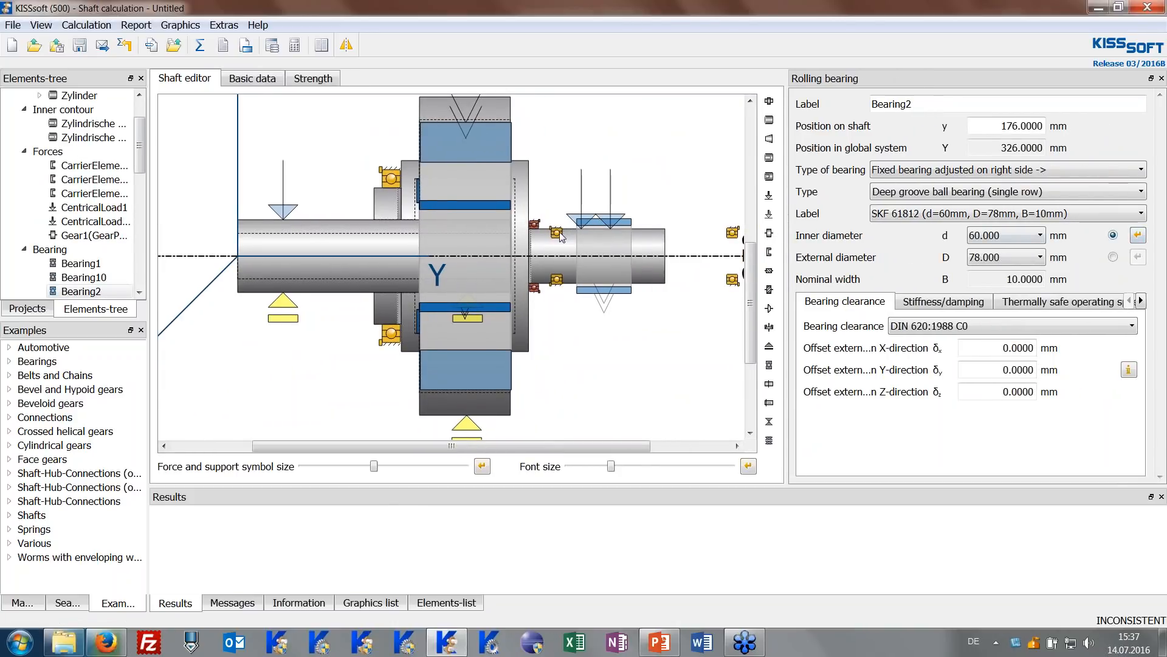
click(556, 232)
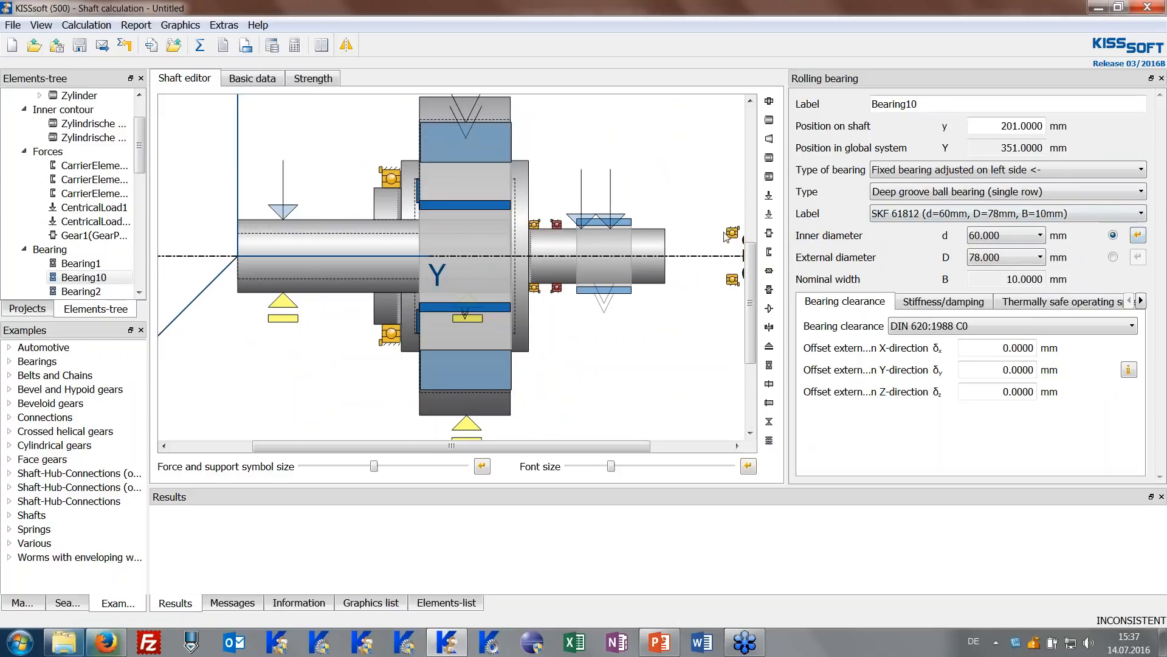
Move Bearing20 onto the shaft end at about 306 mm and fit its inner diameter to 60 mm.
click(732, 233)
click(1138, 235)
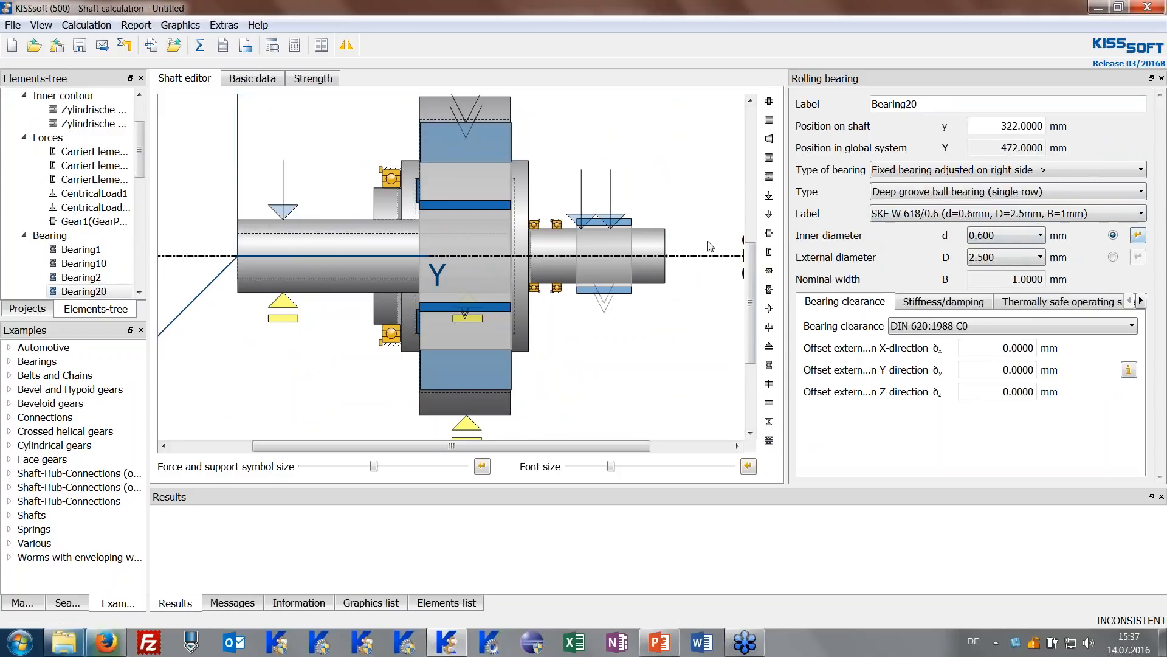
drag(668, 262, 653, 259)
click(1137, 237)
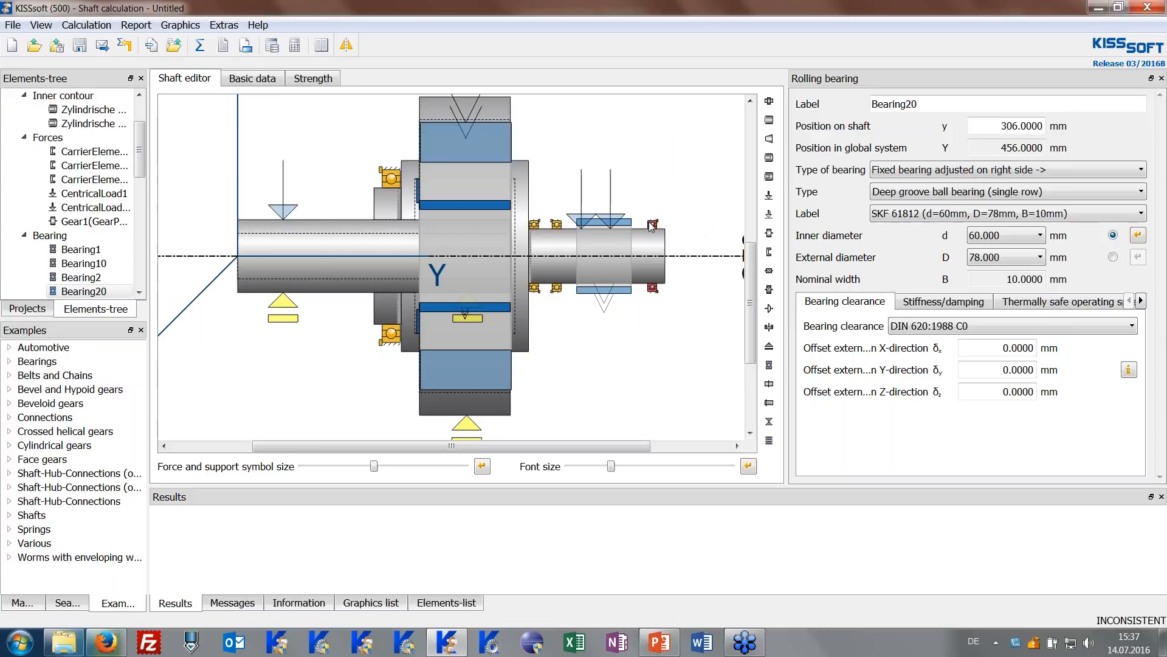
Shift the two centrical loads along the shaft, CentricalLoad1 to about 224 mm, and return to the system model, refreshing all views.
drag(616, 225, 573, 218)
click(574, 219)
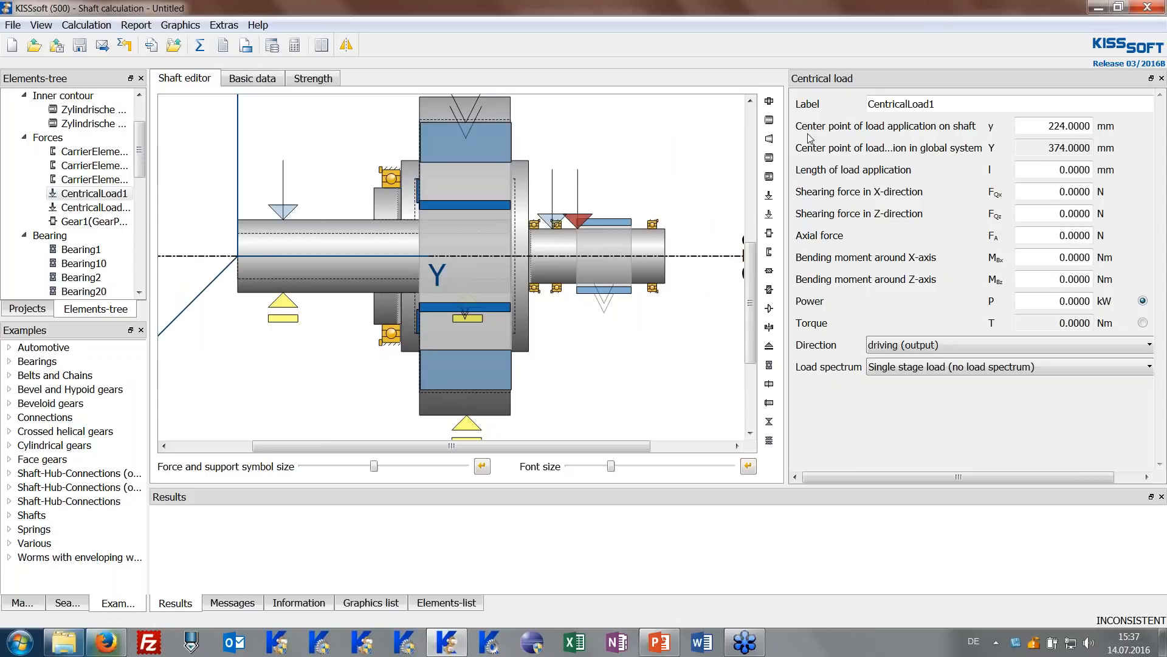
click(1152, 7)
click(210, 45)
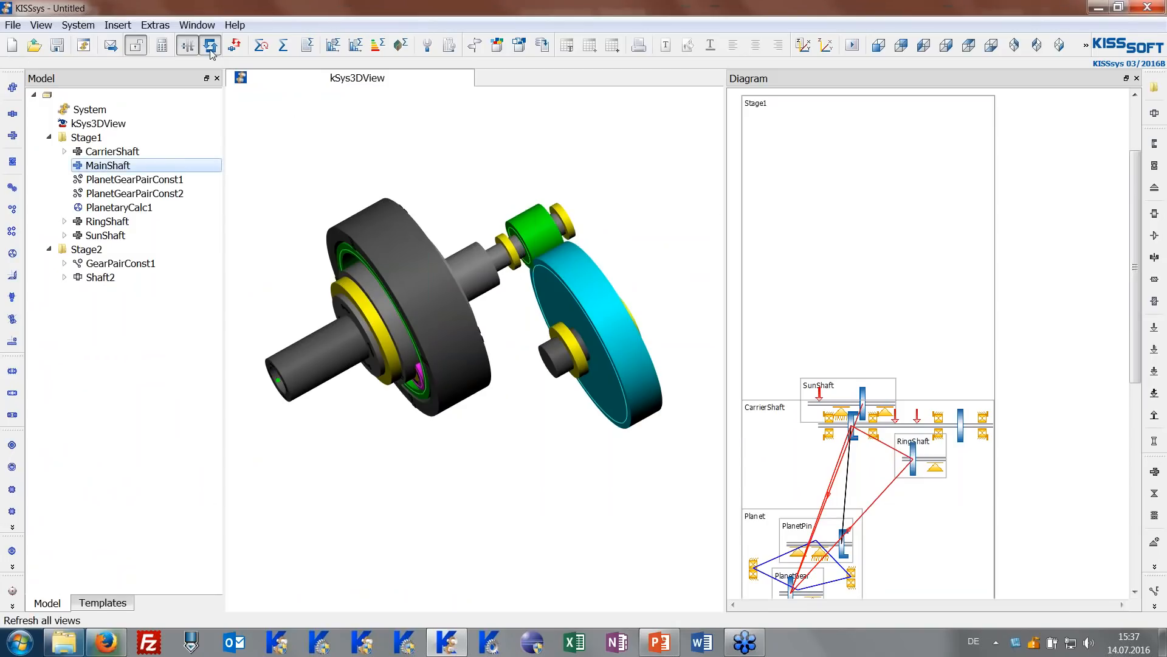
Examine the merged two-stage gearbox in 3D from several angles and look over the available default templates.
drag(504, 207, 508, 241)
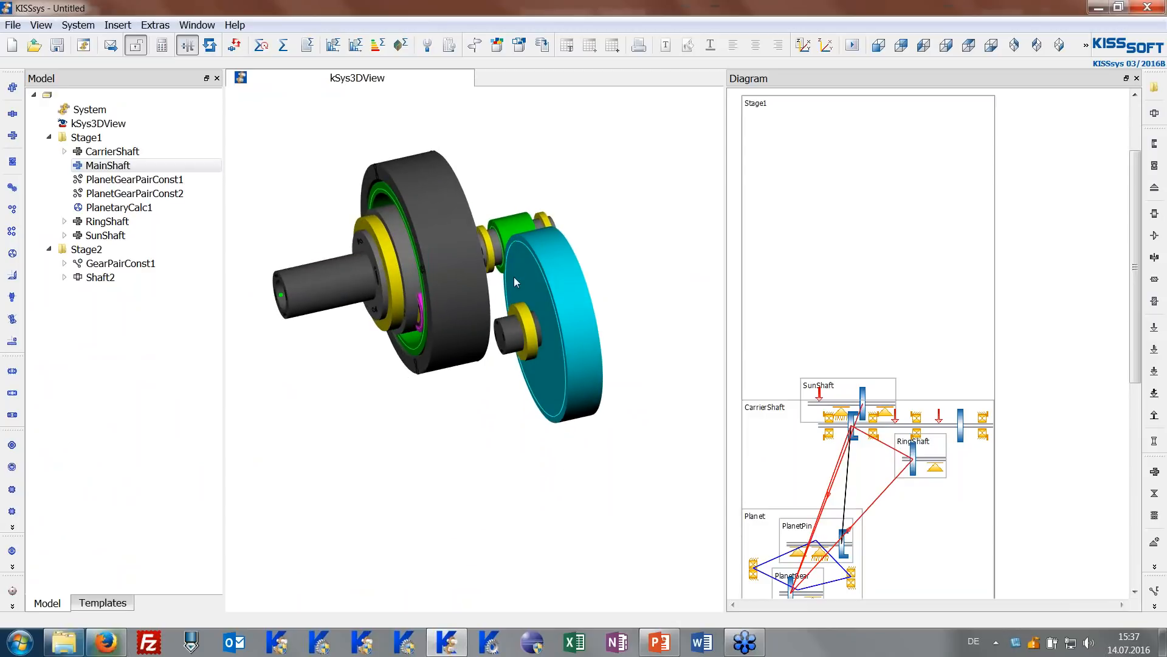
drag(515, 280, 520, 274)
mouse_move(539, 319)
mouse_down()
mouse_move(541, 253)
mouse_move(579, 308)
mouse_move(611, 304)
mouse_move(541, 334)
mouse_up()
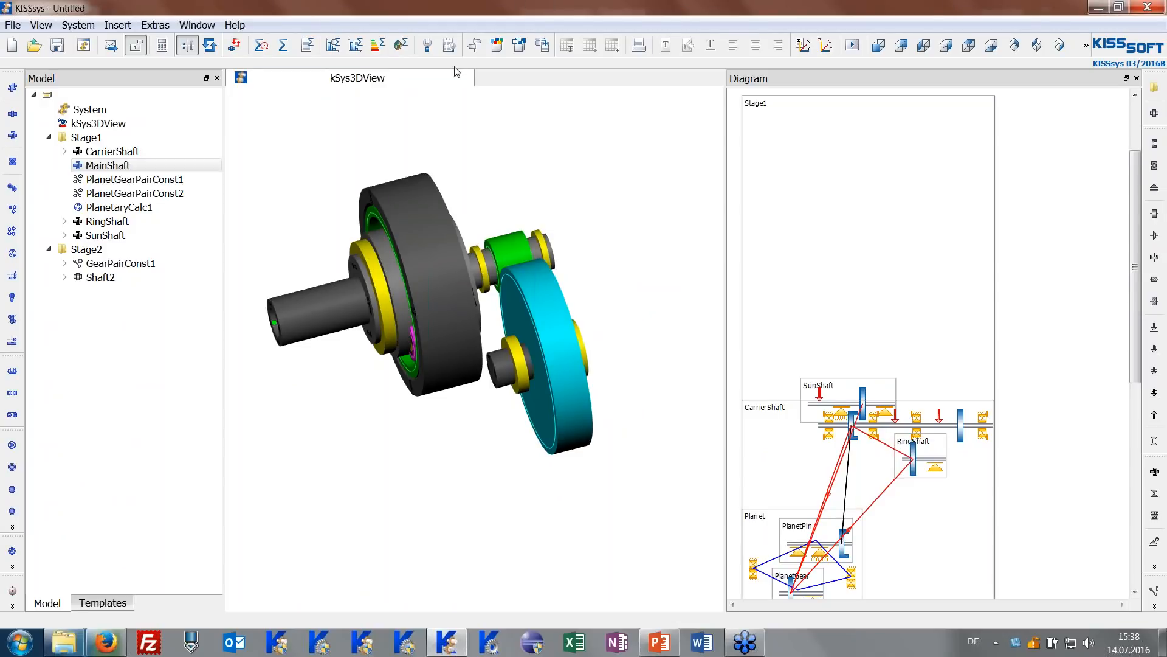
click(475, 45)
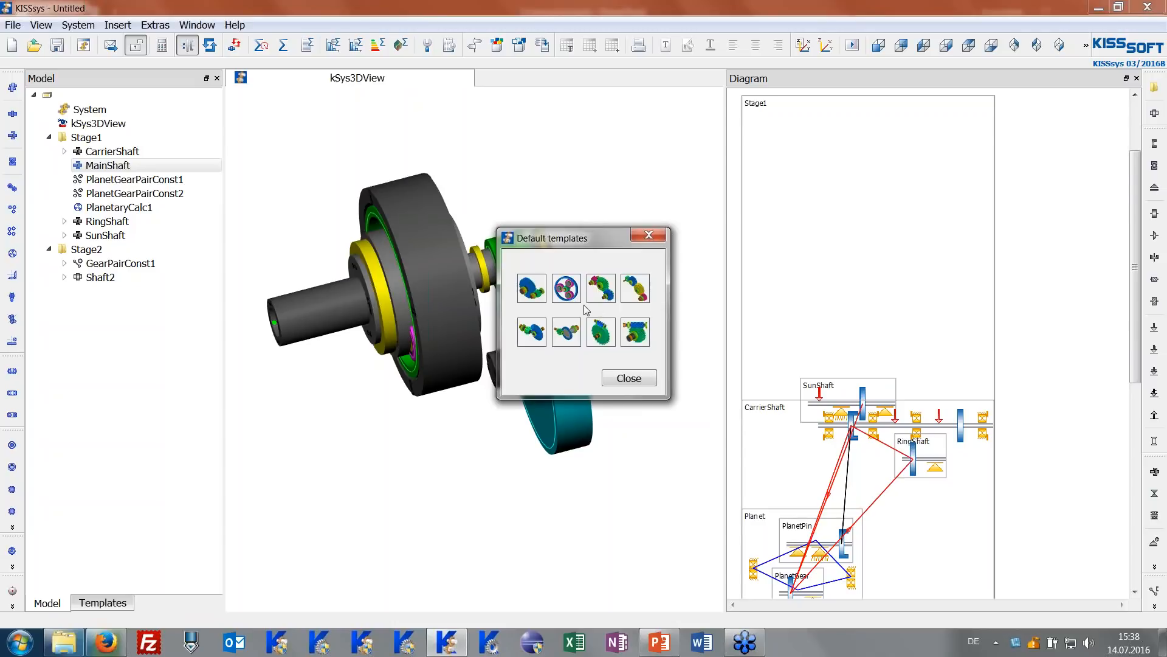
click(629, 378)
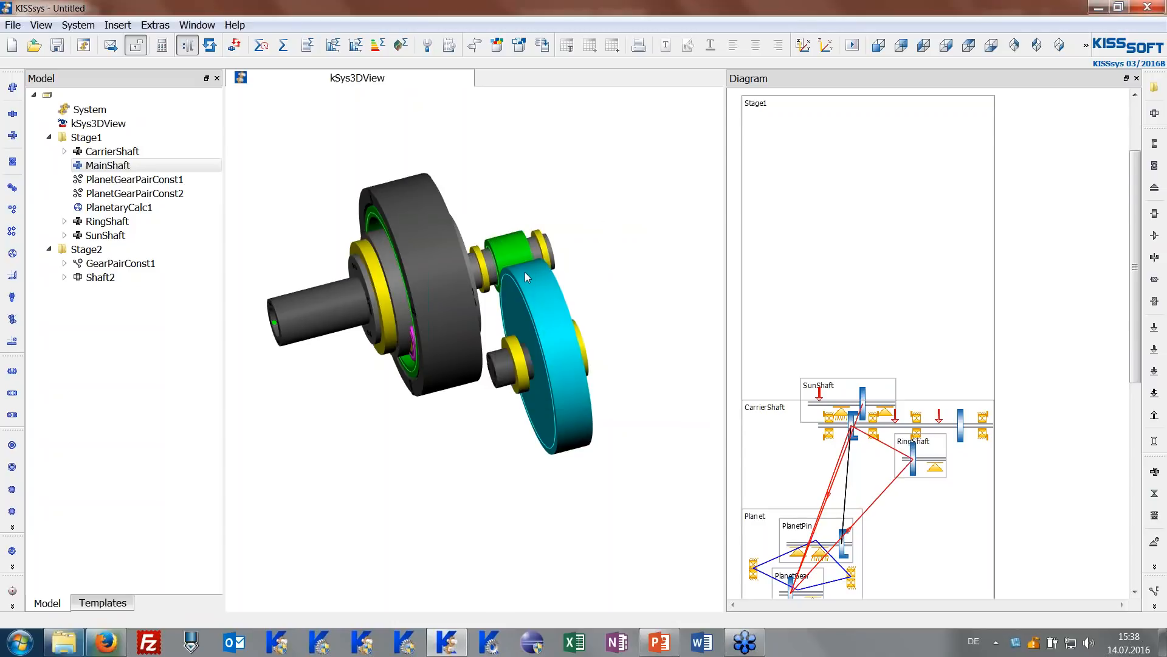
drag(422, 269, 460, 259)
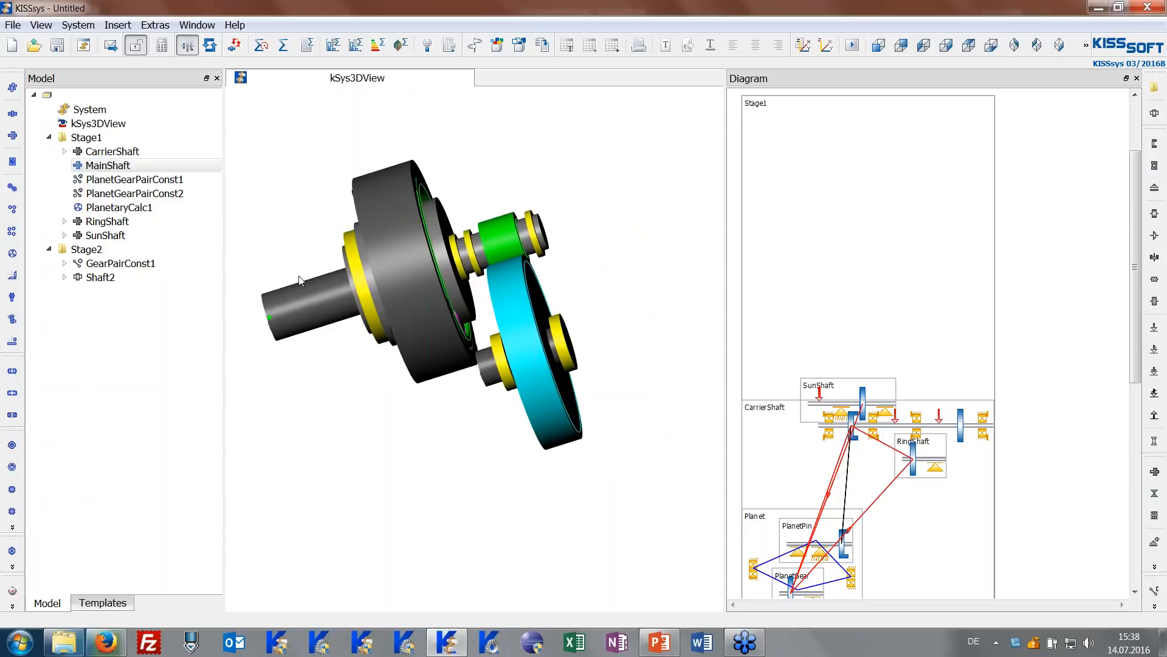
drag(366, 293, 393, 290)
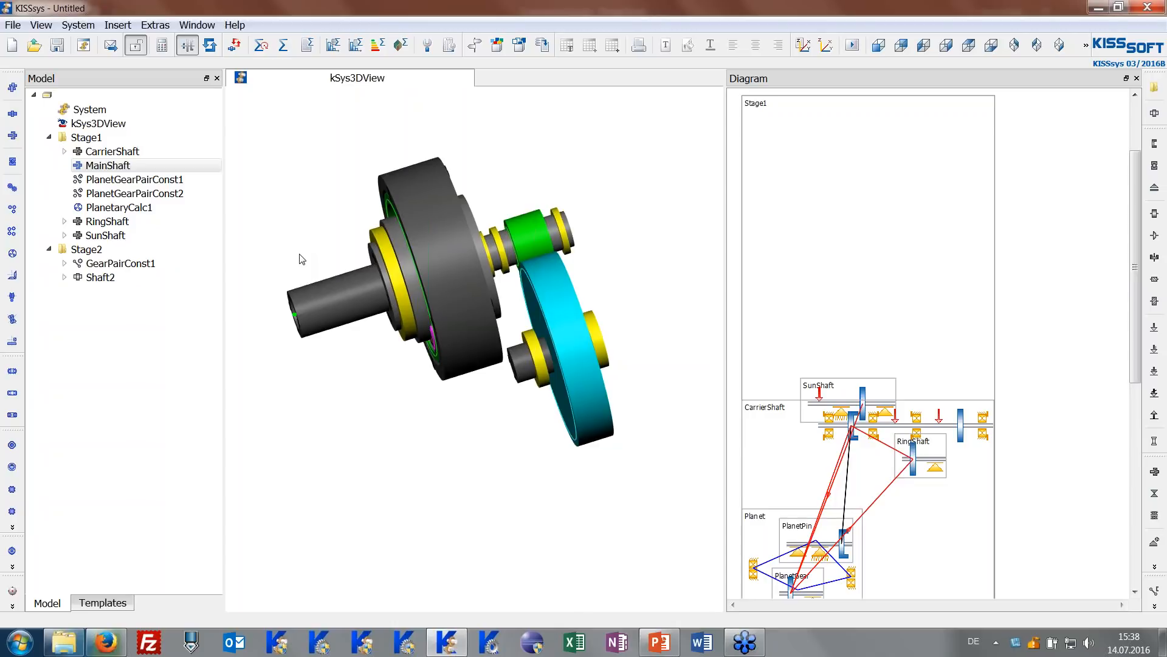
Add a coupling named CouplingSun to the SunShaft of Stage1.
click(128, 153)
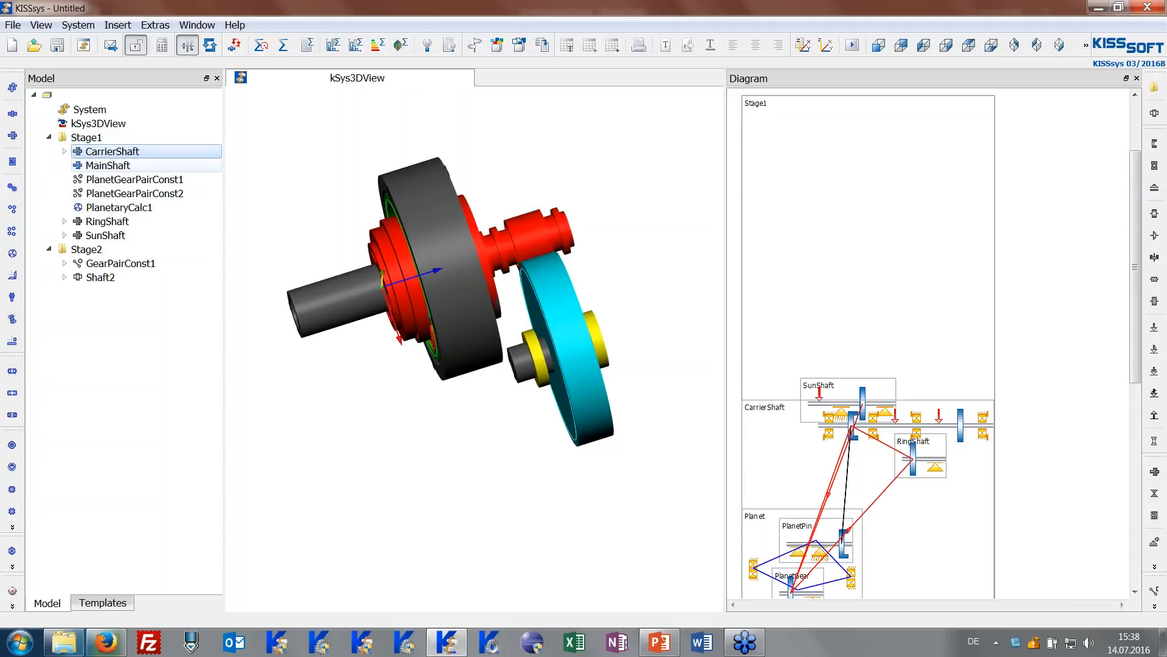
click(119, 235)
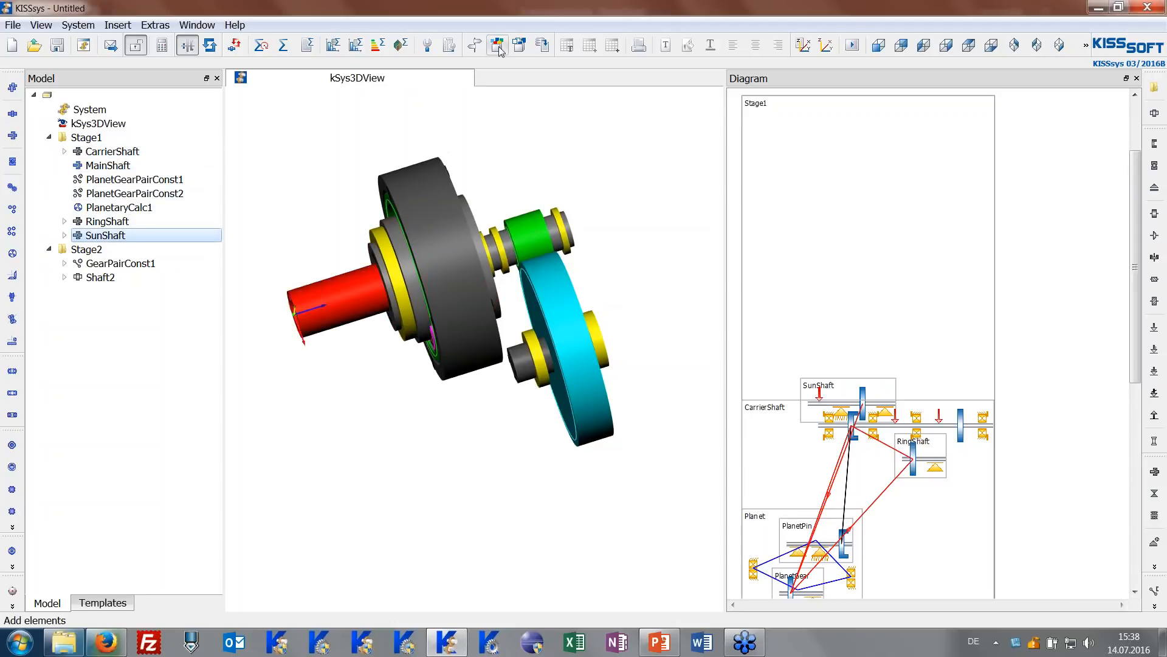
drag(530, 112, 687, 122)
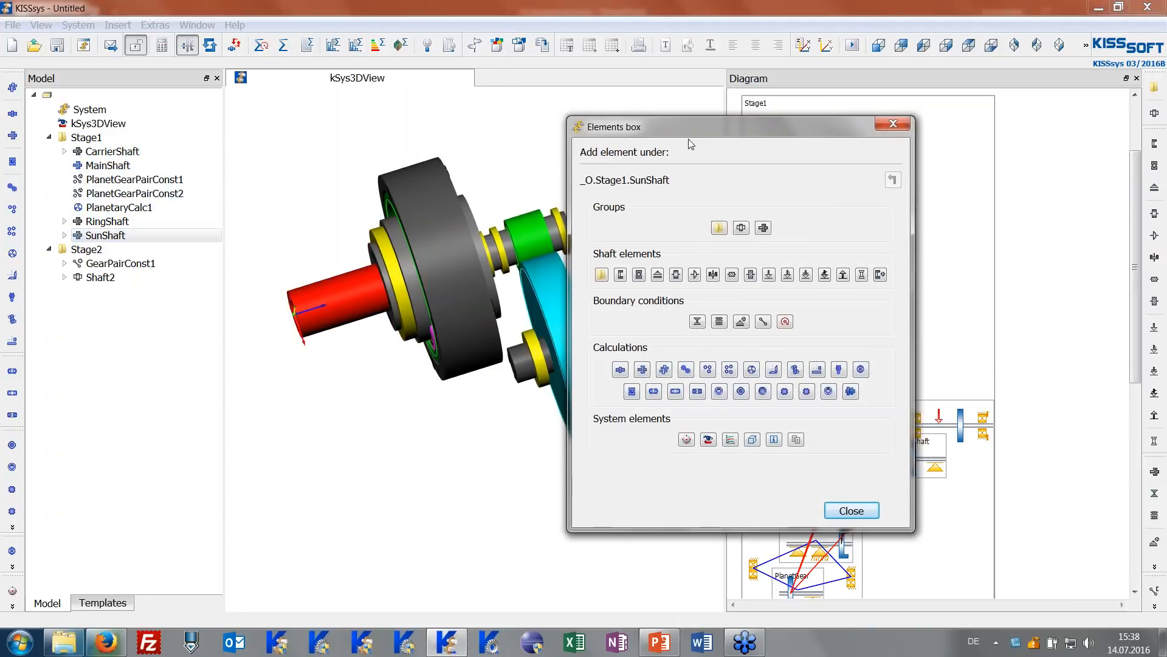
click(620, 274)
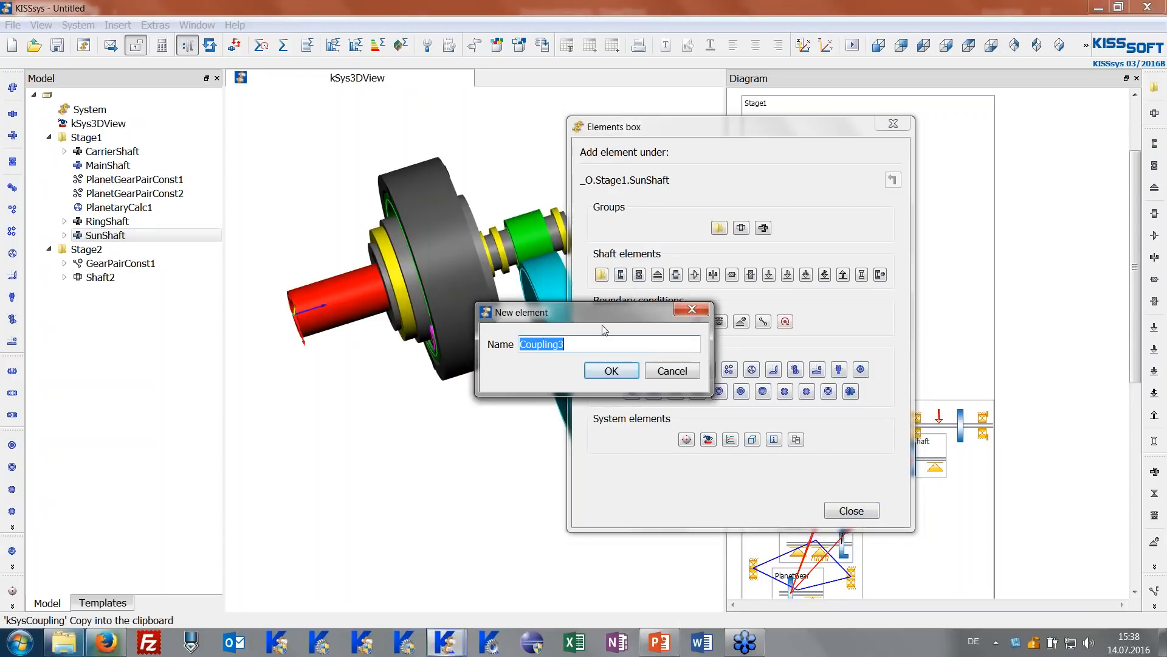
text(CouplingSun)
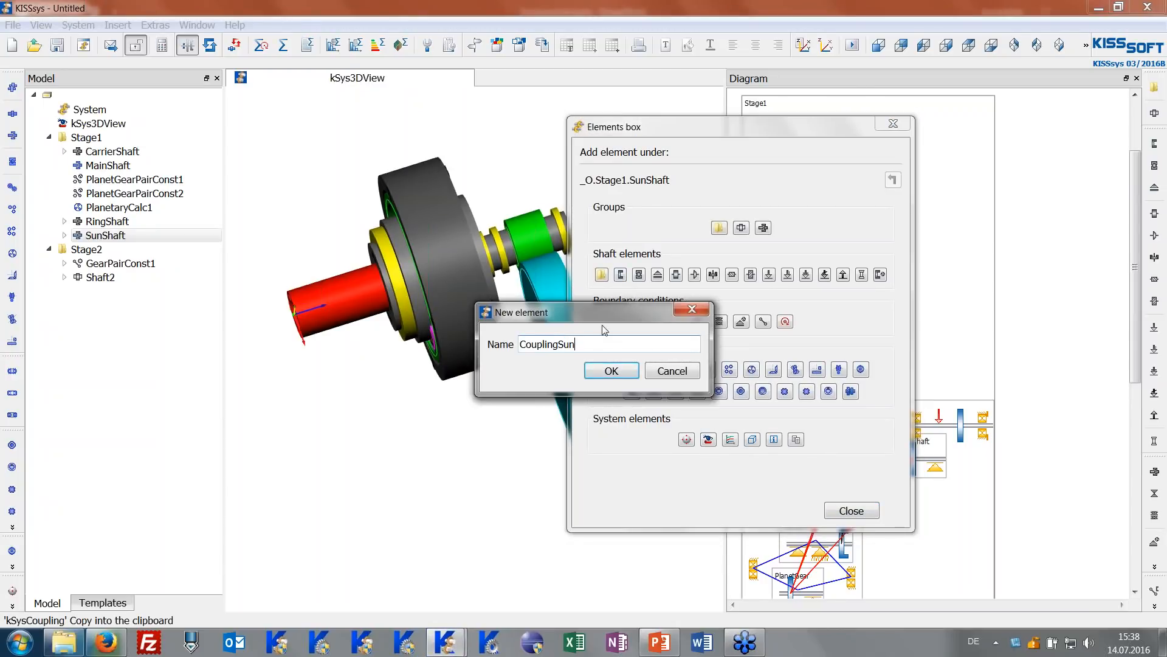
key(Return)
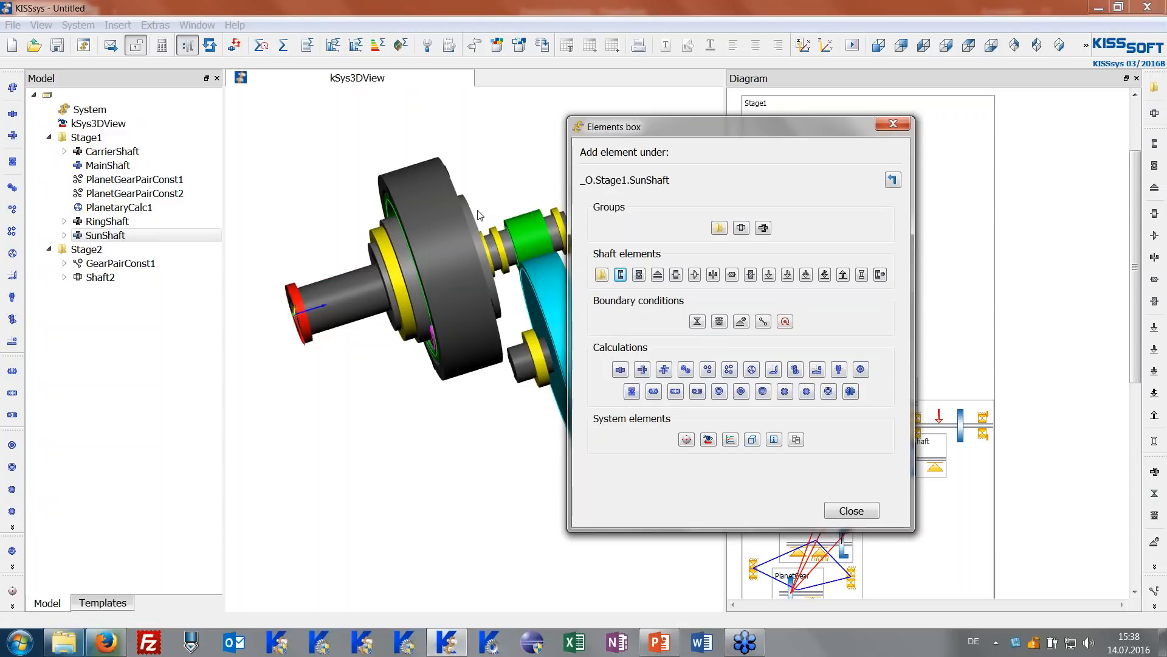
Add a coupling named Coupling2 to Shaft2 of Stage2.
drag(594, 130, 728, 133)
click(99, 276)
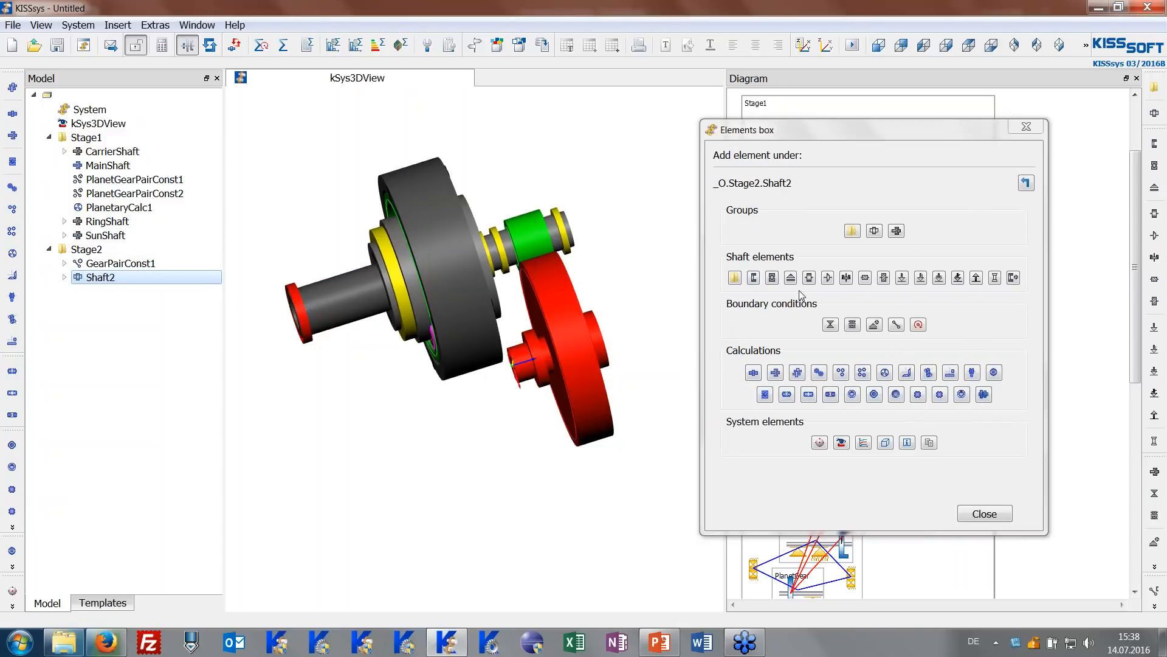
click(754, 278)
key(End)
key(BackSpace)
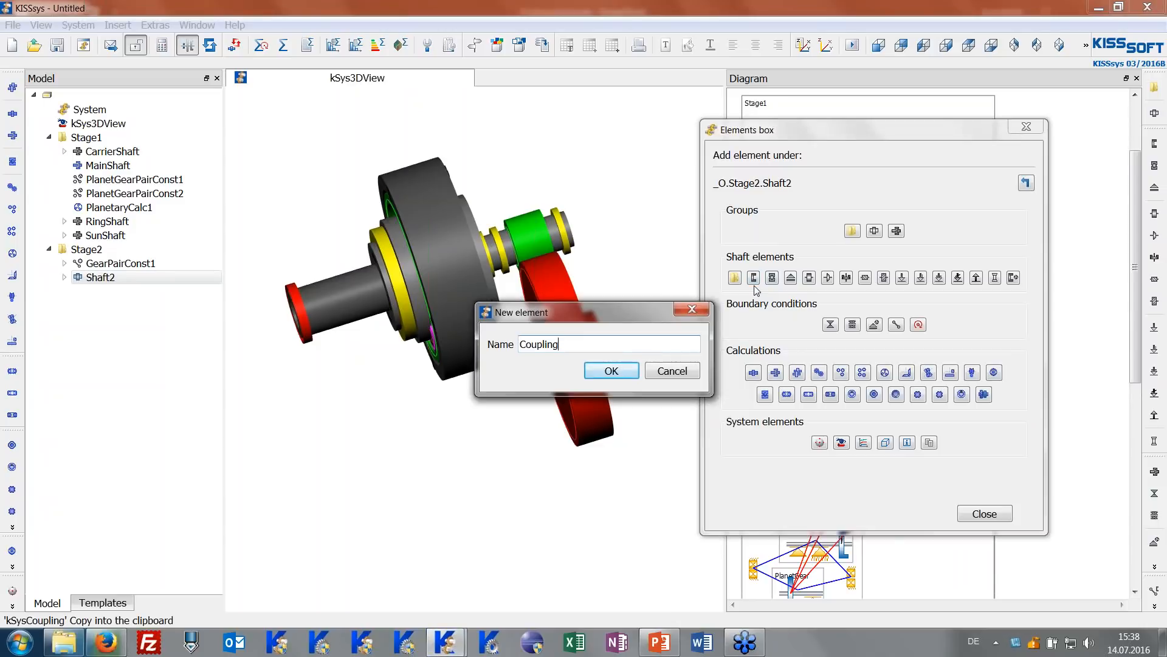
key(Return)
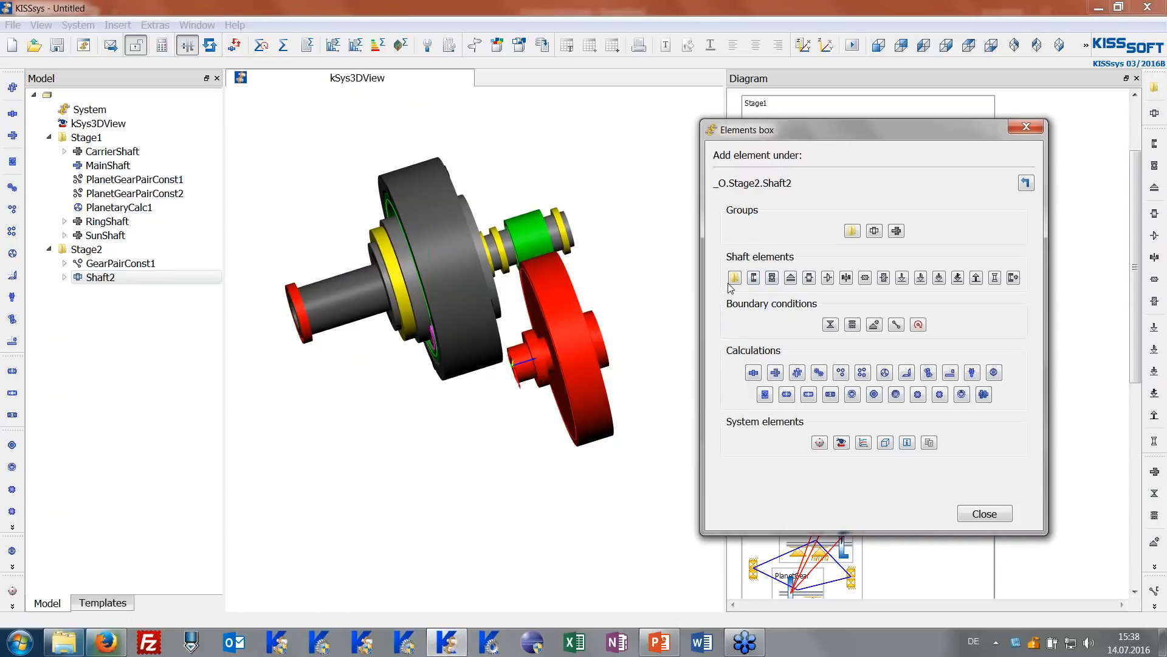
Add a speed or force boundary condition named Input at the root level of the model.
click(137, 98)
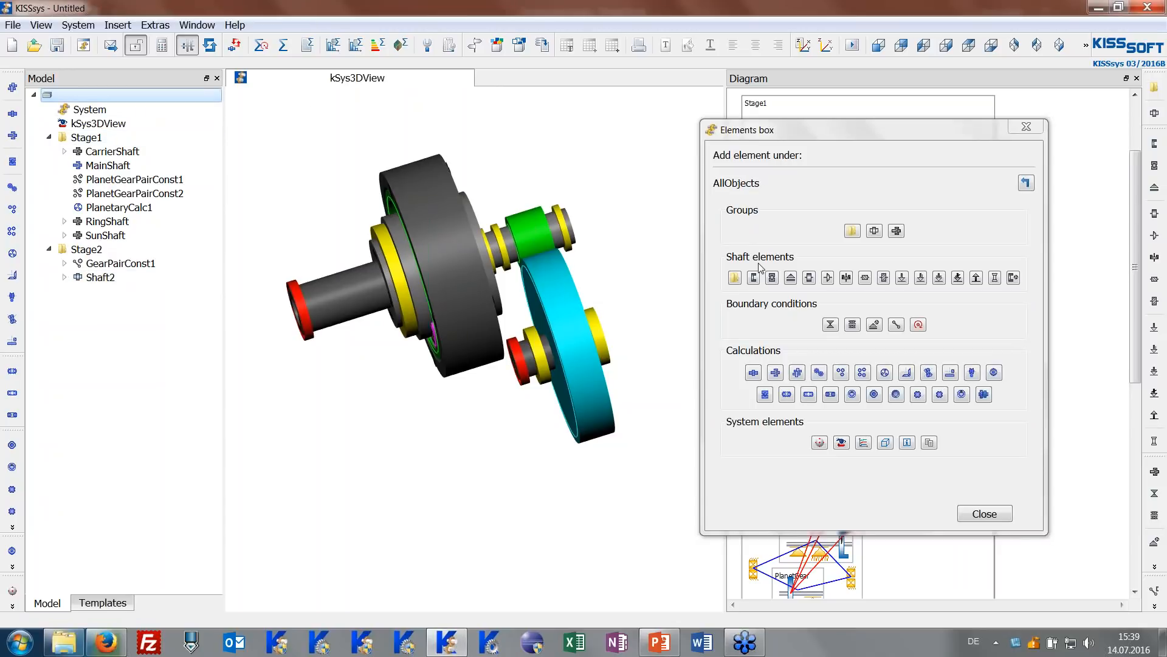
click(918, 324)
text(Input)
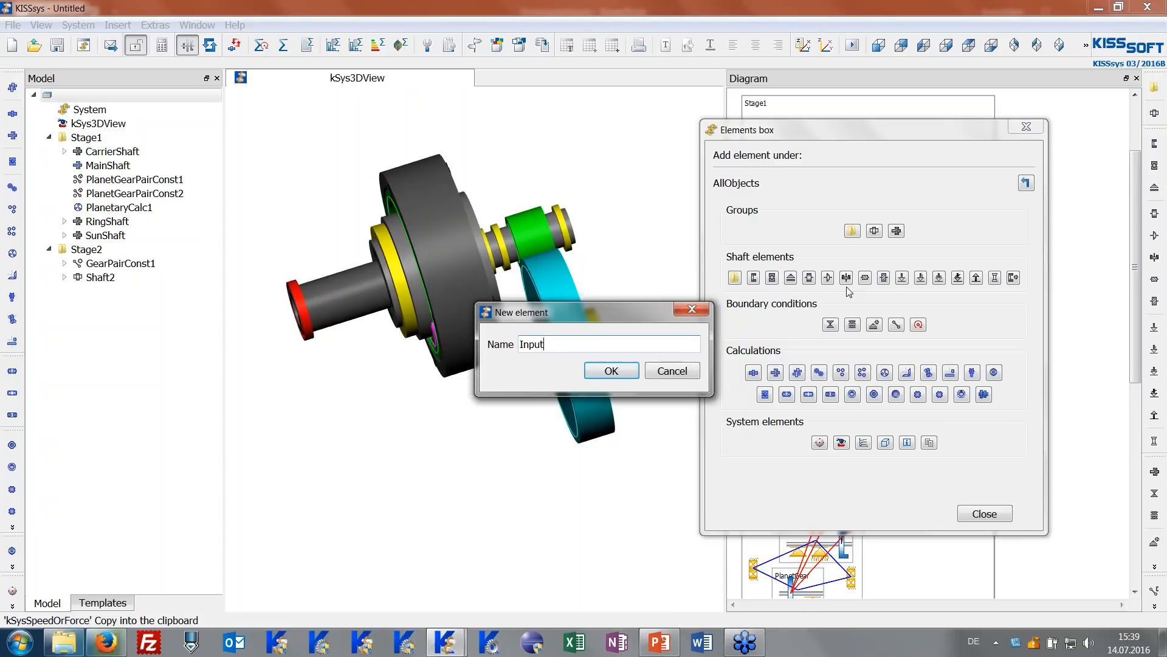
key(Return)
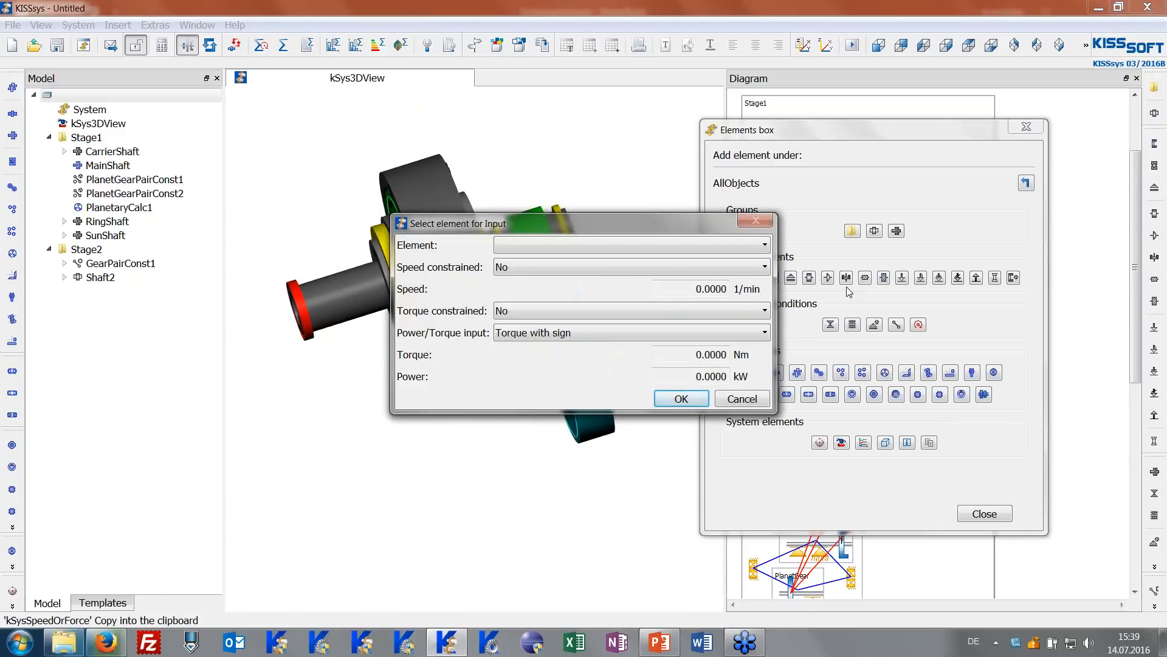
Assign Input to CouplingSun on the SunShaft, constraining its speed to 100 1/min and its torque to 100 Nm.
click(594, 251)
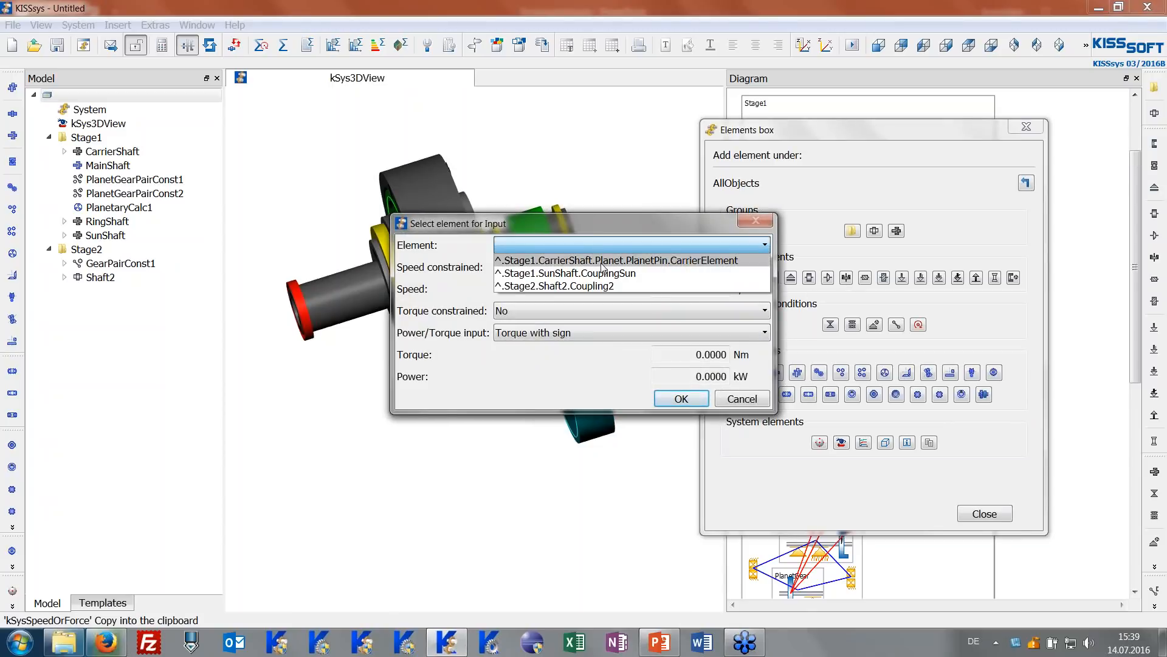
click(599, 273)
click(549, 269)
click(547, 286)
click(541, 311)
click(541, 336)
double_click(711, 289)
text(100)
double_click(711, 355)
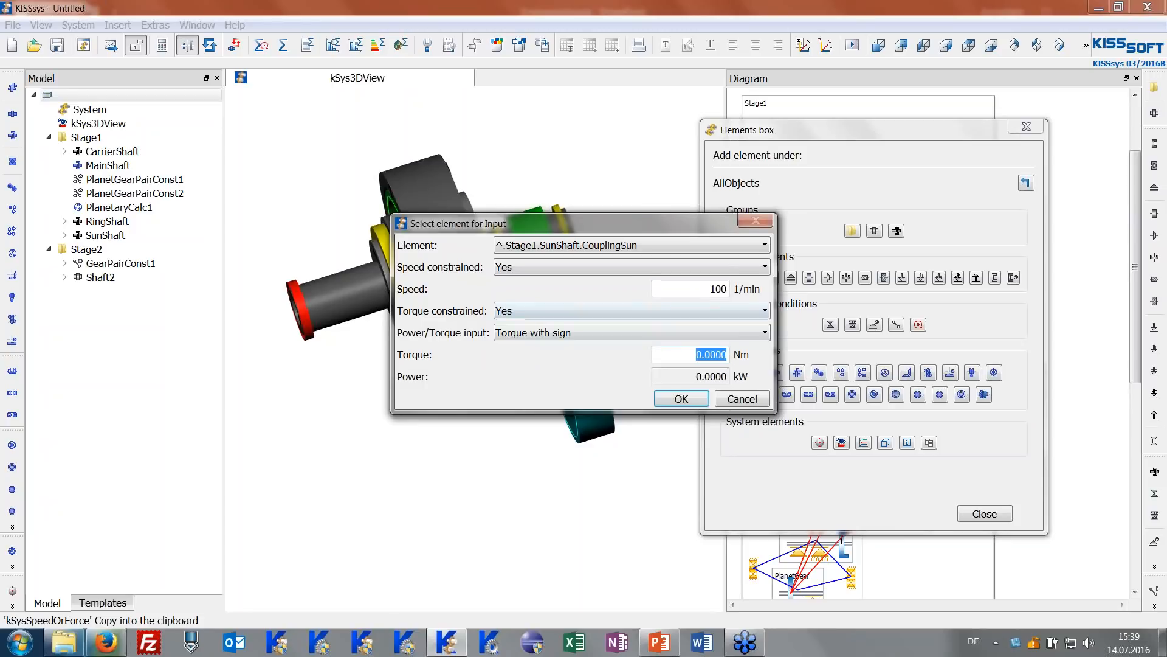
text(100)
click(679, 399)
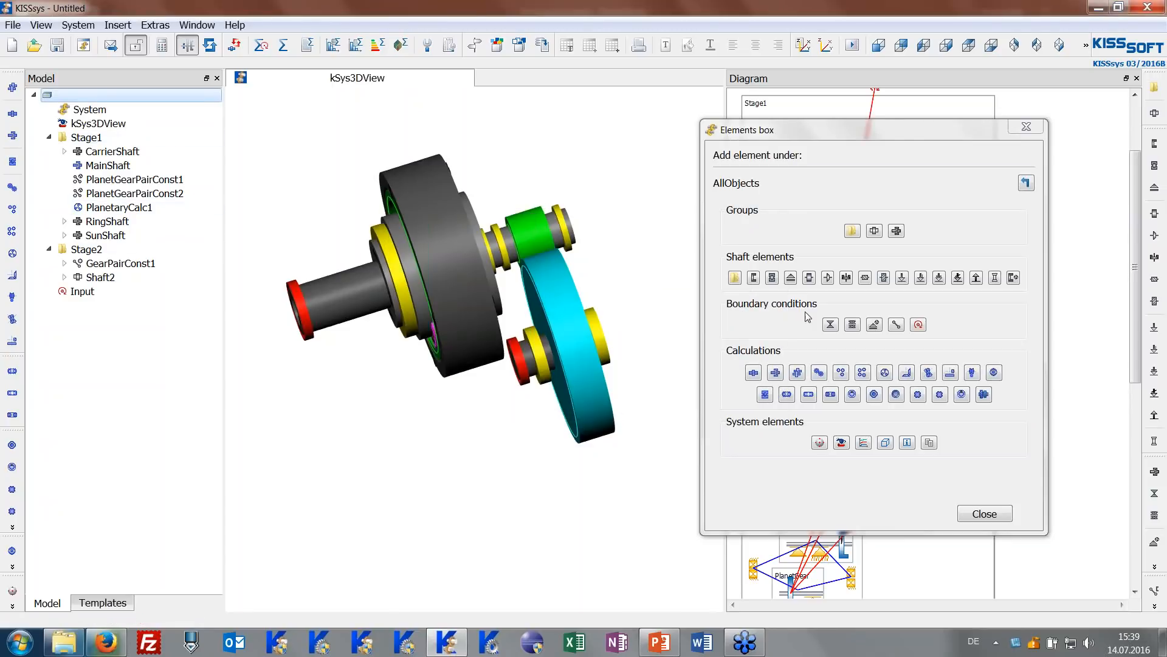
Add a second speed or force boundary condition named Output at the root level of the model.
click(918, 327)
text(P)
key(BackSpace)
text(Ouzt)
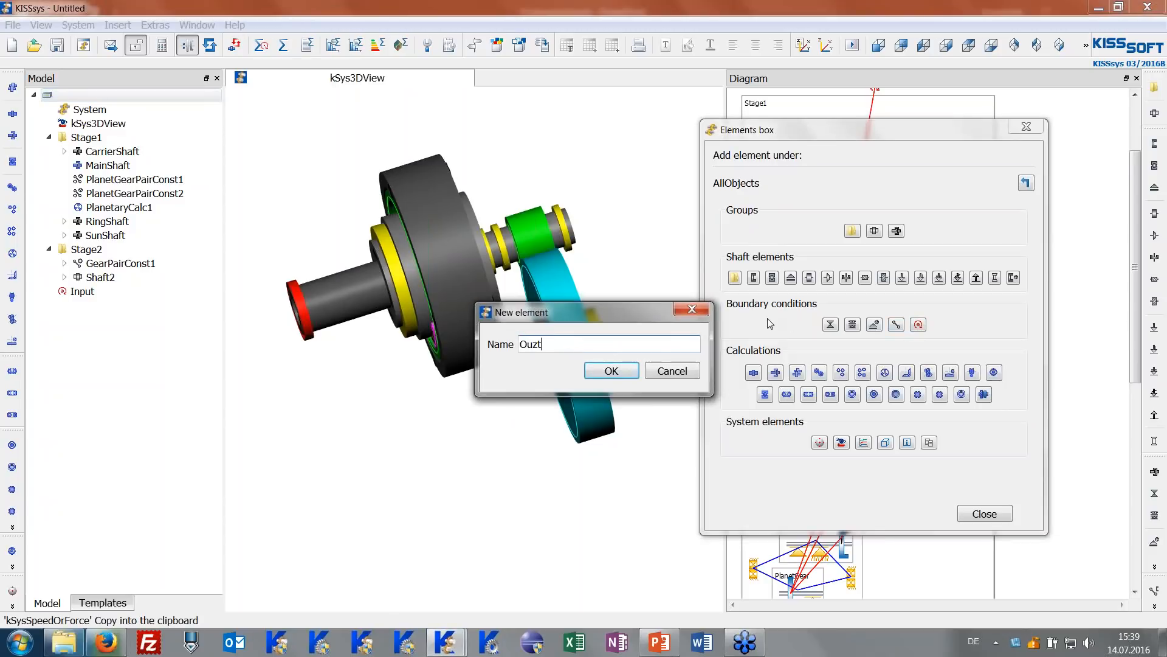
key(BackSpace)
key(BackSpace)
text(tput)
click(612, 372)
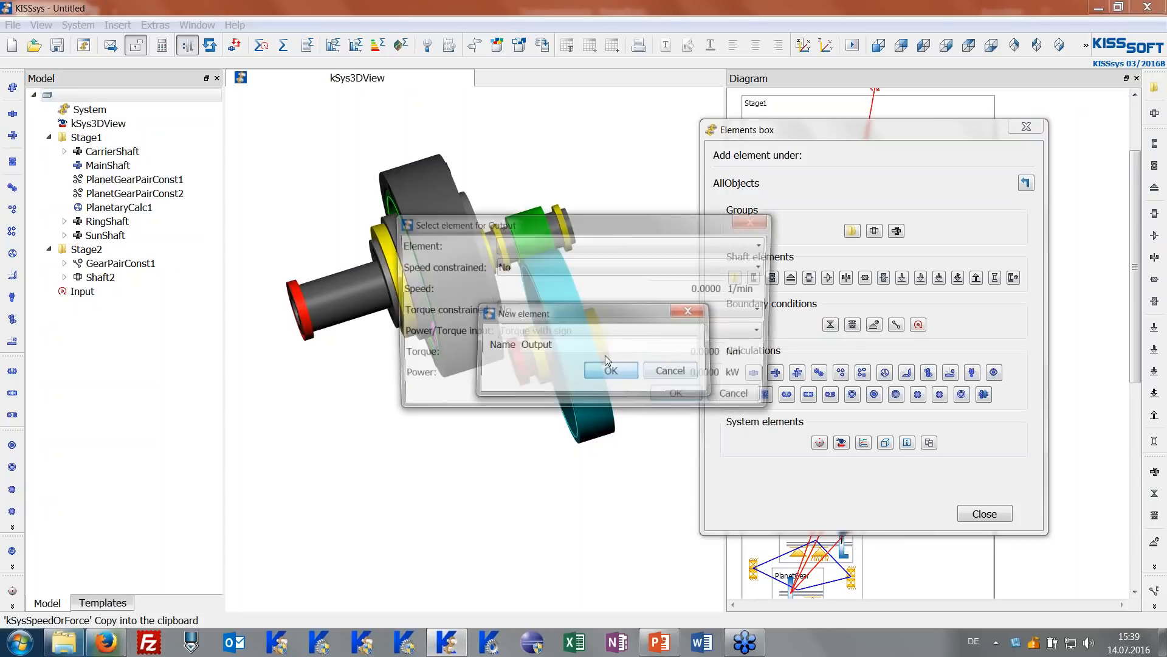
Assign Output to Coupling2 on Shaft2 with speed and torque both unconstrained, and finish adding elements.
click(527, 247)
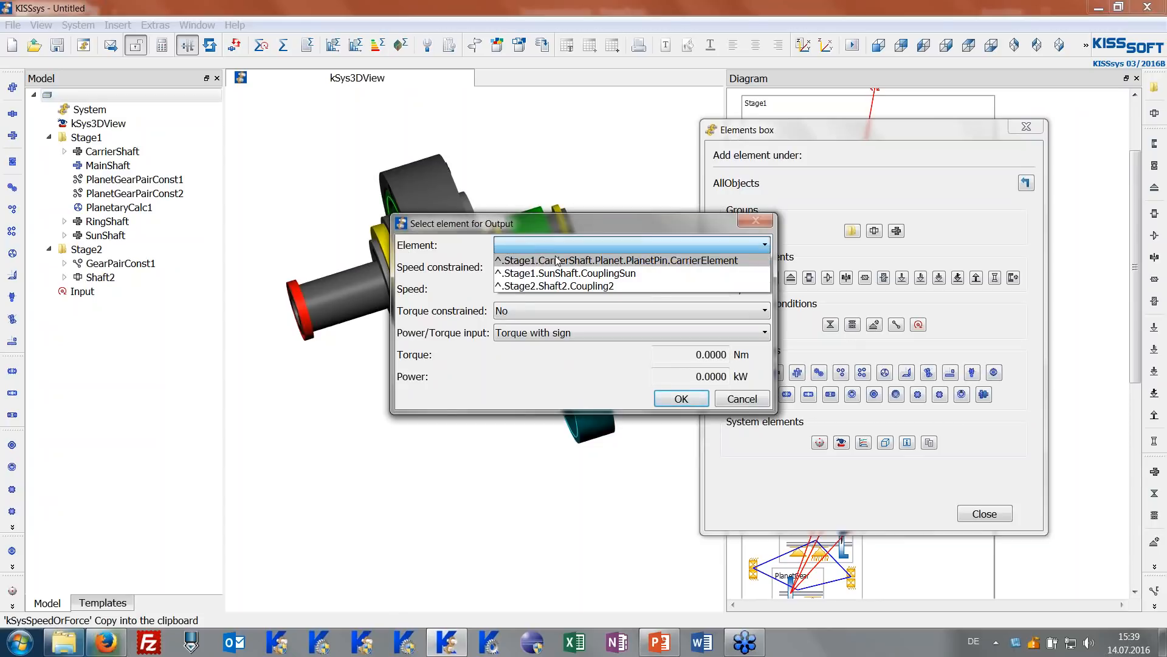
click(564, 285)
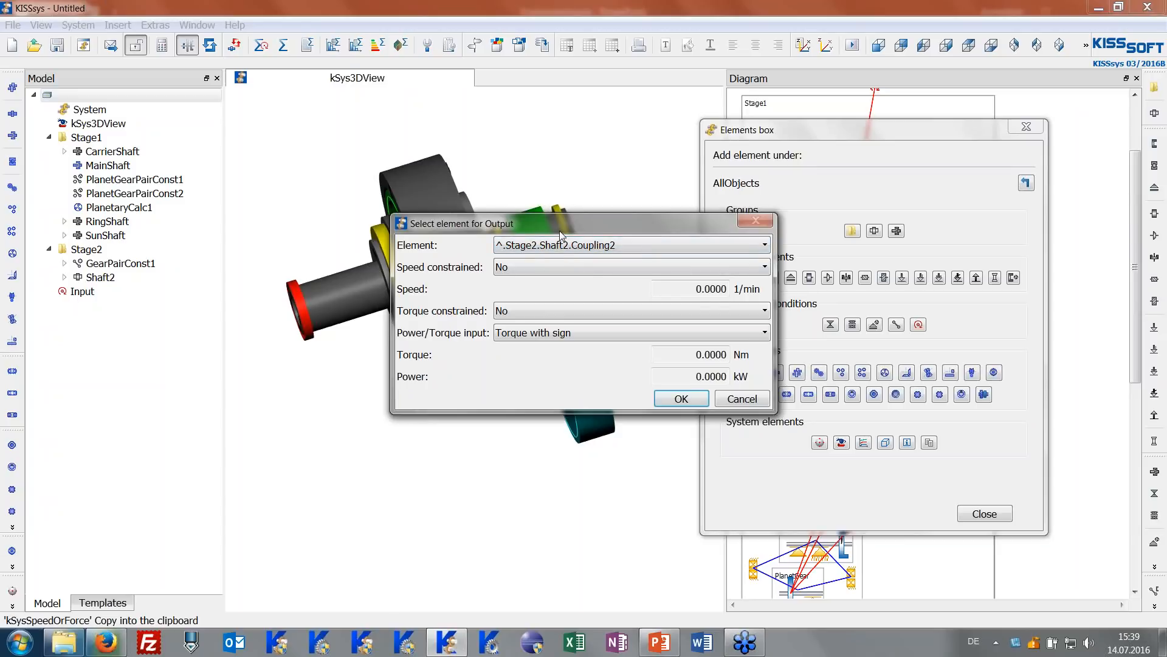
click(675, 398)
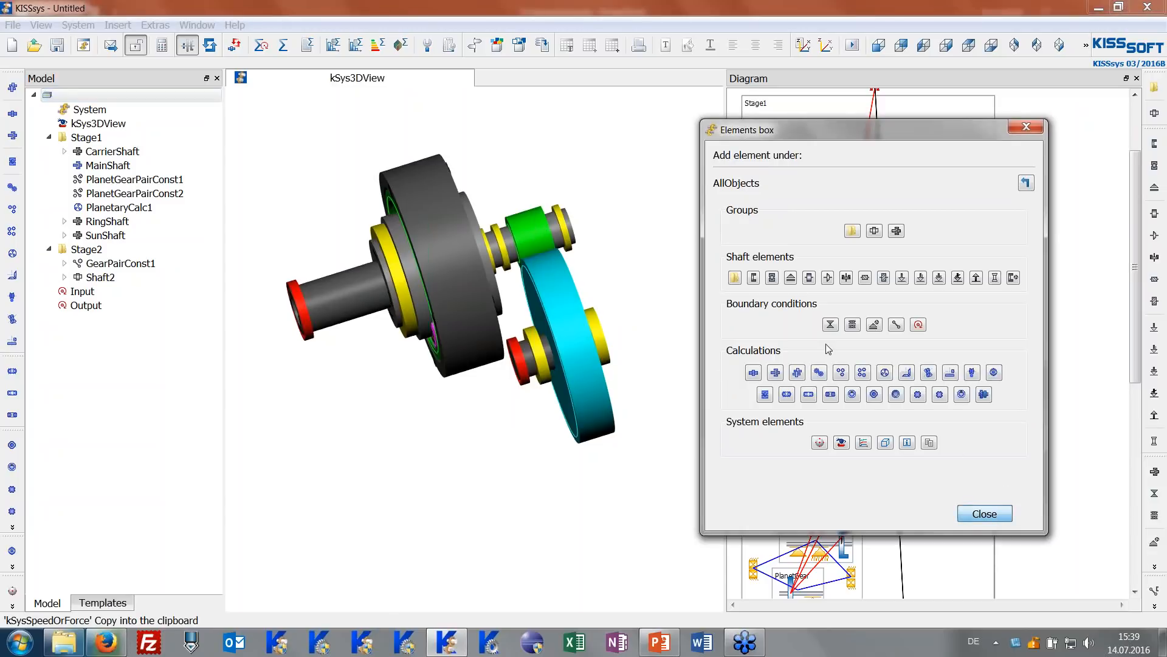
click(1000, 514)
Enlarge the 3D view area, calculate the kinematics, and reposition the Stage2 group beside the top of Stage1 in the diagram.
drag(726, 286, 972, 333)
click(265, 48)
mouse_move(576, 283)
mouse_down()
mouse_move(732, 266)
mouse_move(618, 293)
mouse_move(569, 285)
mouse_up()
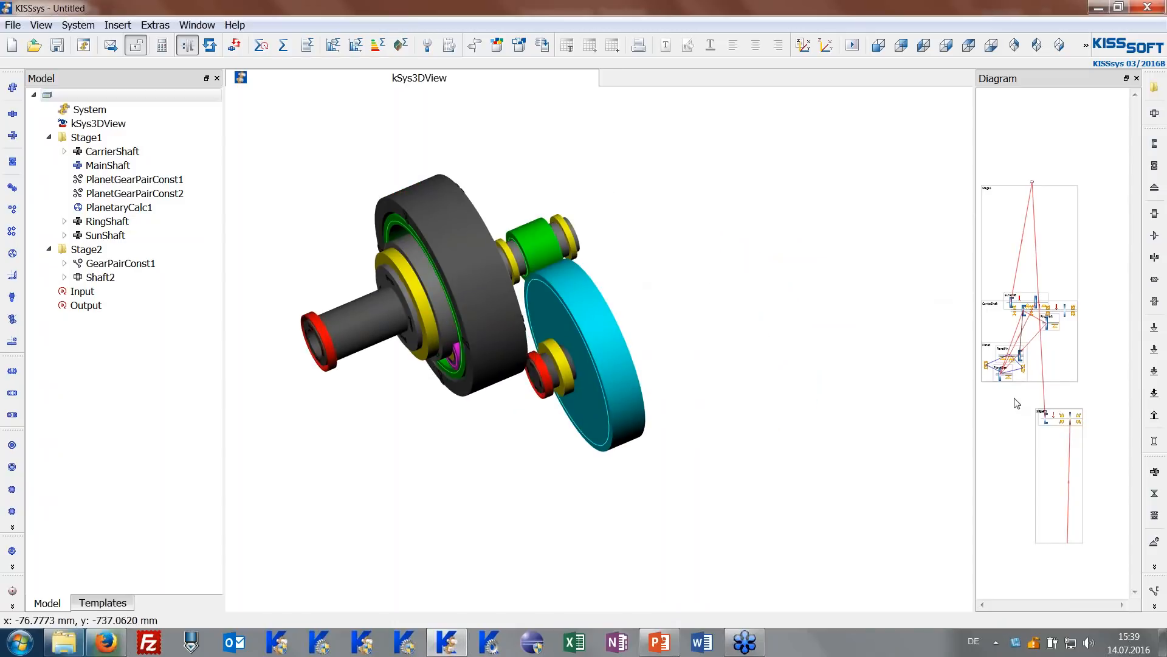
drag(1059, 481, 1107, 217)
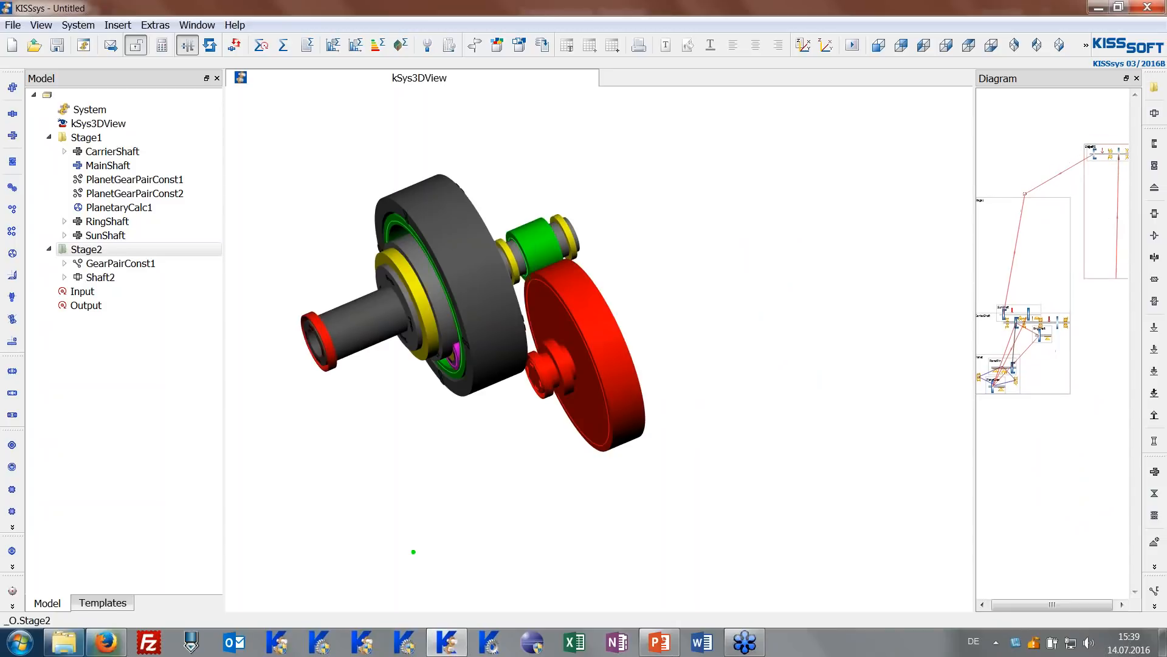
Change the 3D display settings so that all gears are drawn with their actual tooth geometry.
click(802, 45)
click(725, 145)
click(725, 167)
click(754, 523)
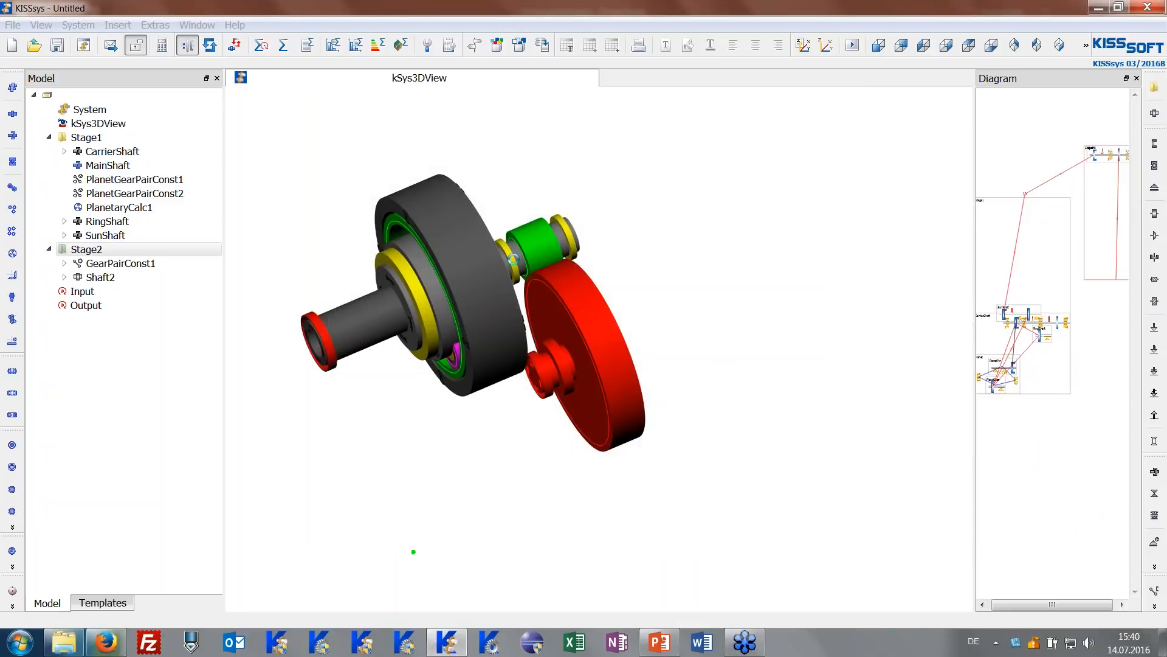
mouse_move(520, 260)
mouse_down()
mouse_move(651, 253)
mouse_move(626, 256)
mouse_up()
Run the motion simulation at 50 % speed and examine the toothed gearbox from several sides.
click(852, 45)
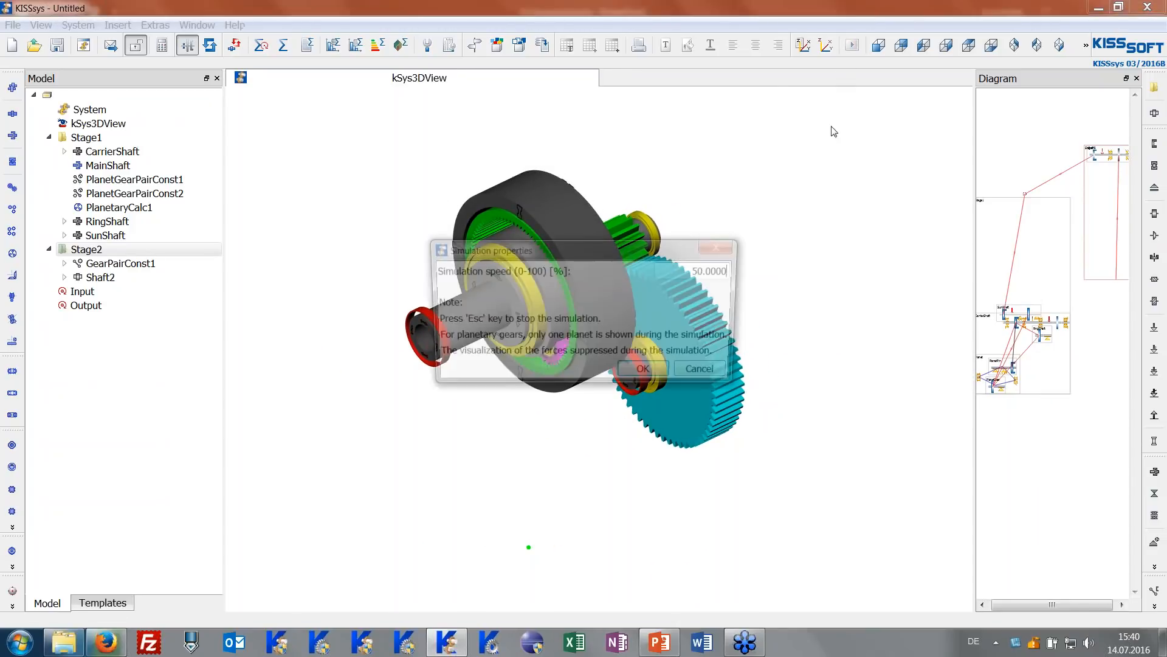
key(Return)
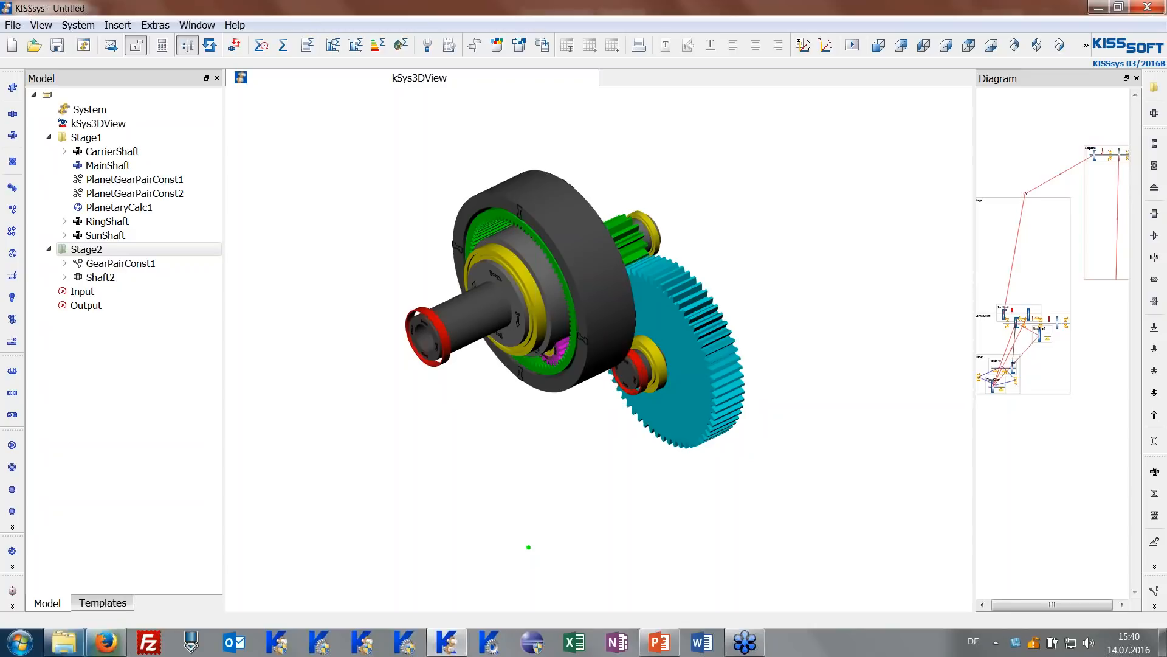
drag(556, 247, 479, 257)
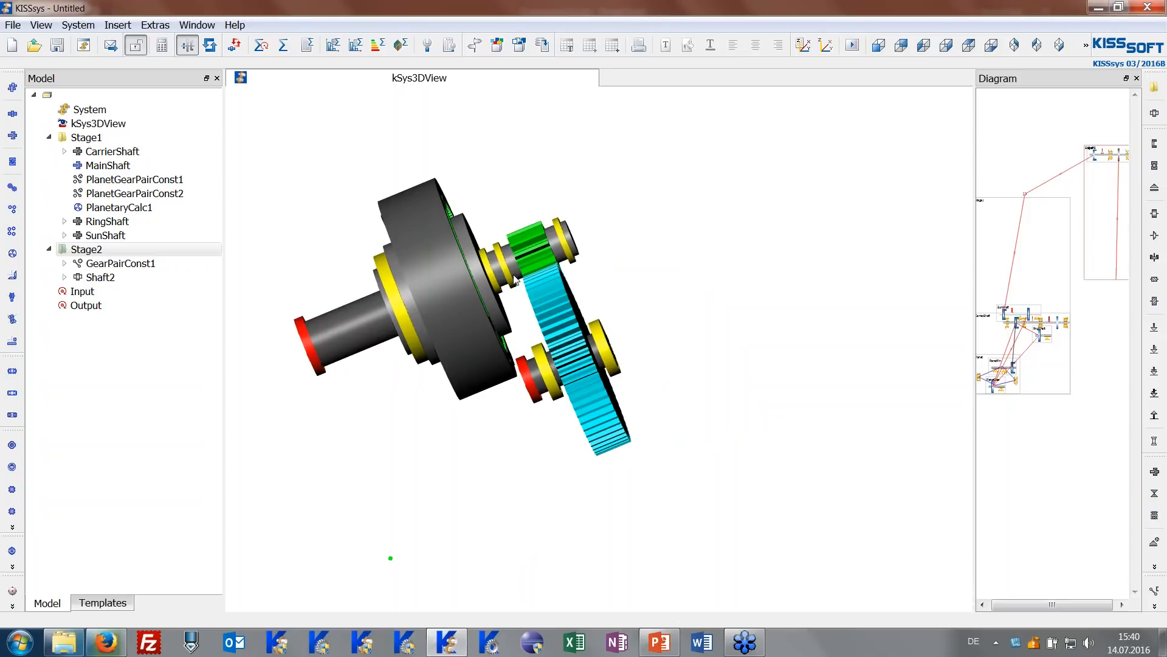
drag(514, 279, 594, 280)
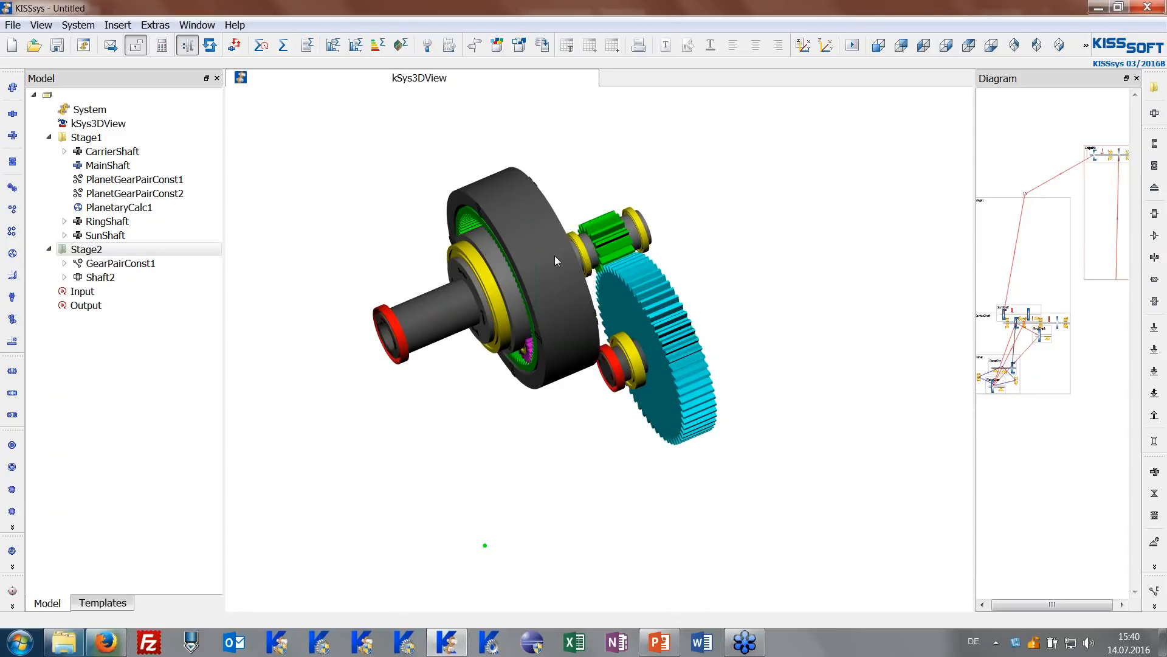
drag(523, 229, 506, 224)
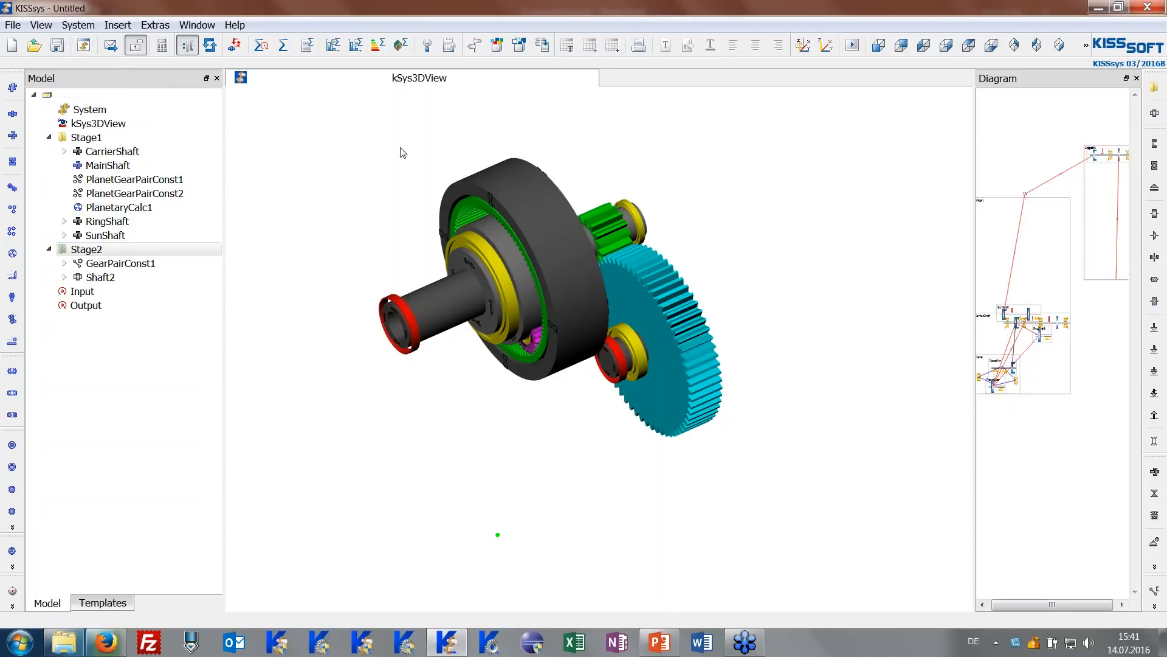
Open the existing model TwoStageGearbox.ks, discarding the changes in the untitled model.
click(35, 45)
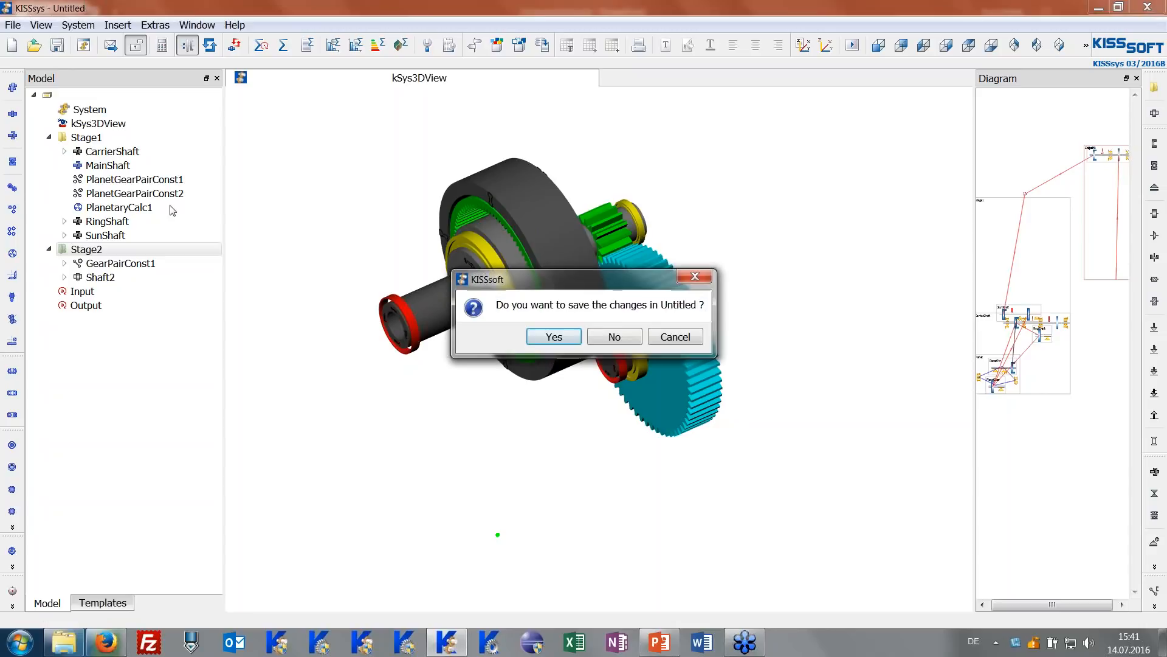
click(639, 340)
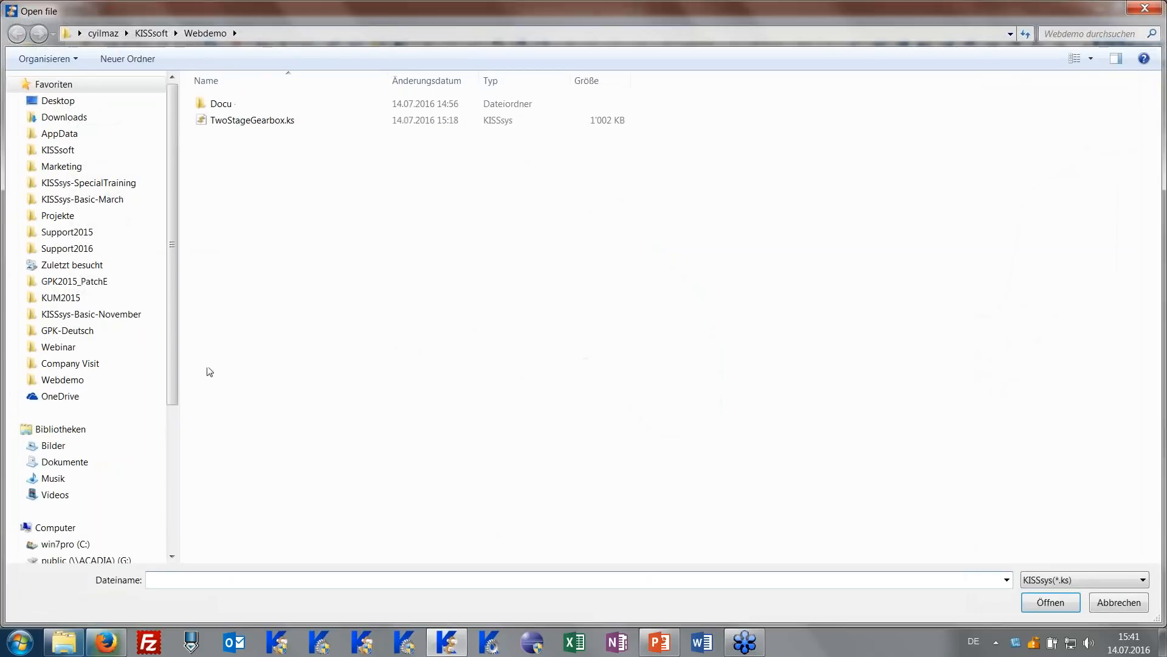
click(240, 125)
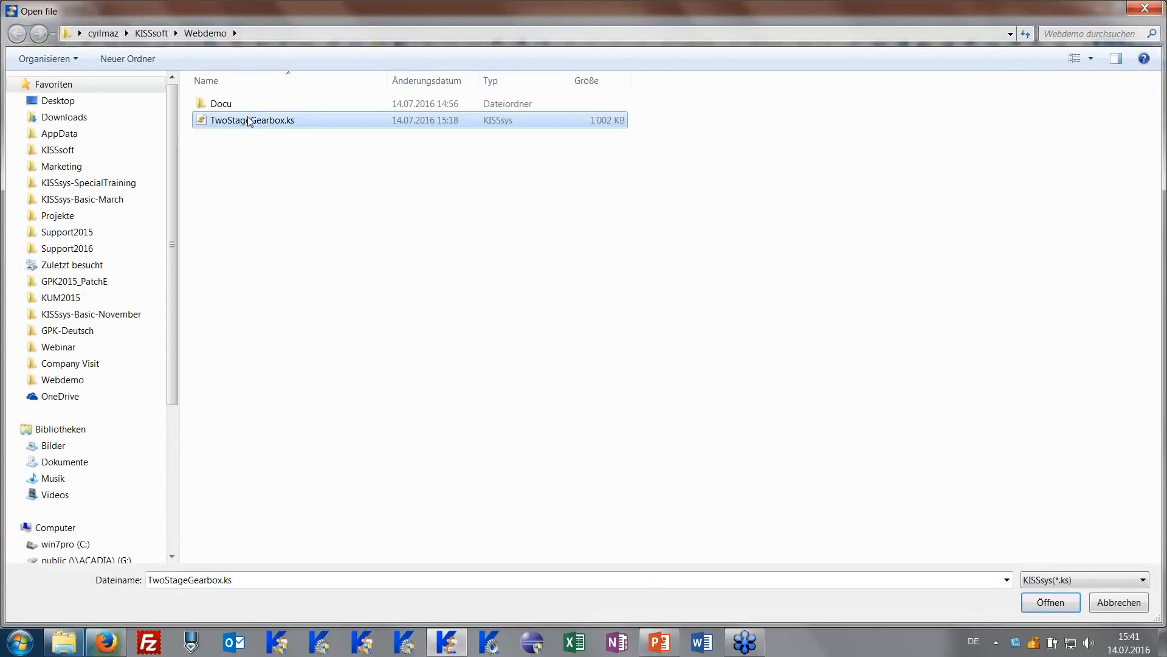
click(1041, 602)
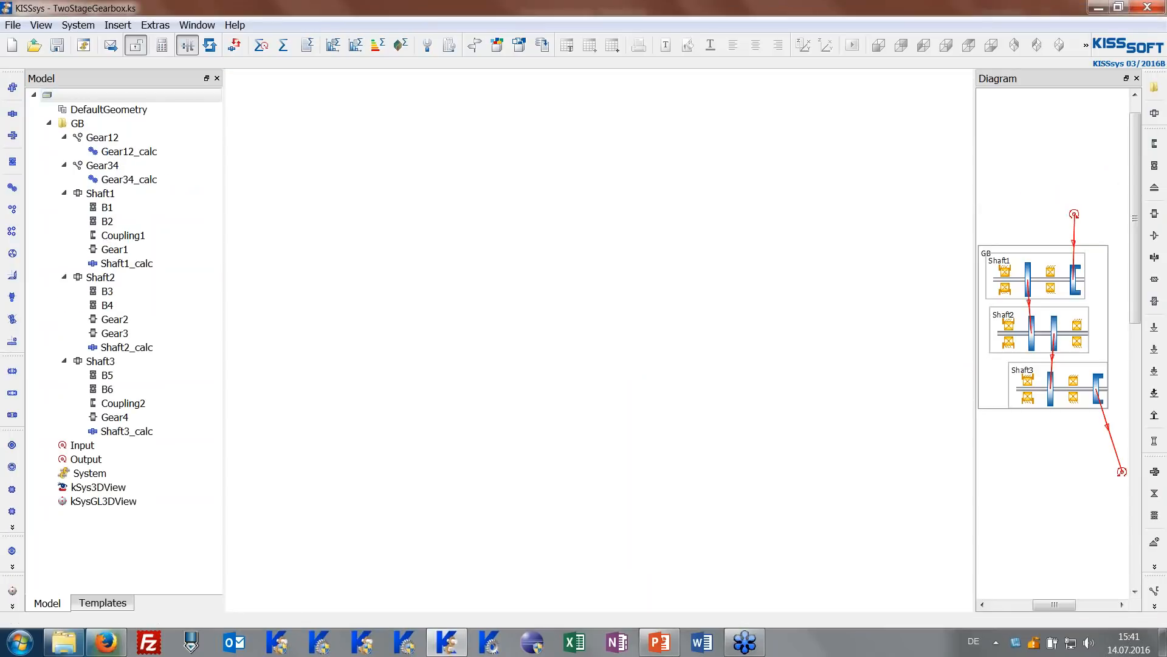
Show the two-stage gearbox in kSys3DView and orient it so all three shafts are seen from the side.
click(125, 487)
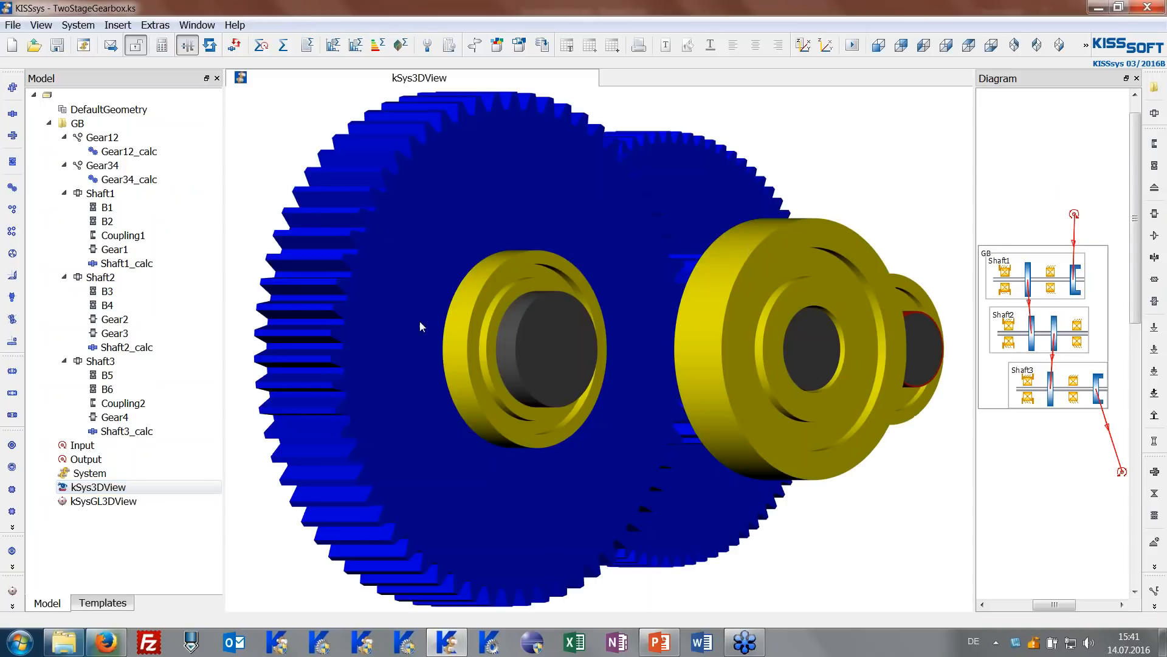
drag(419, 323, 565, 486)
scroll(669, 356, down, 3)
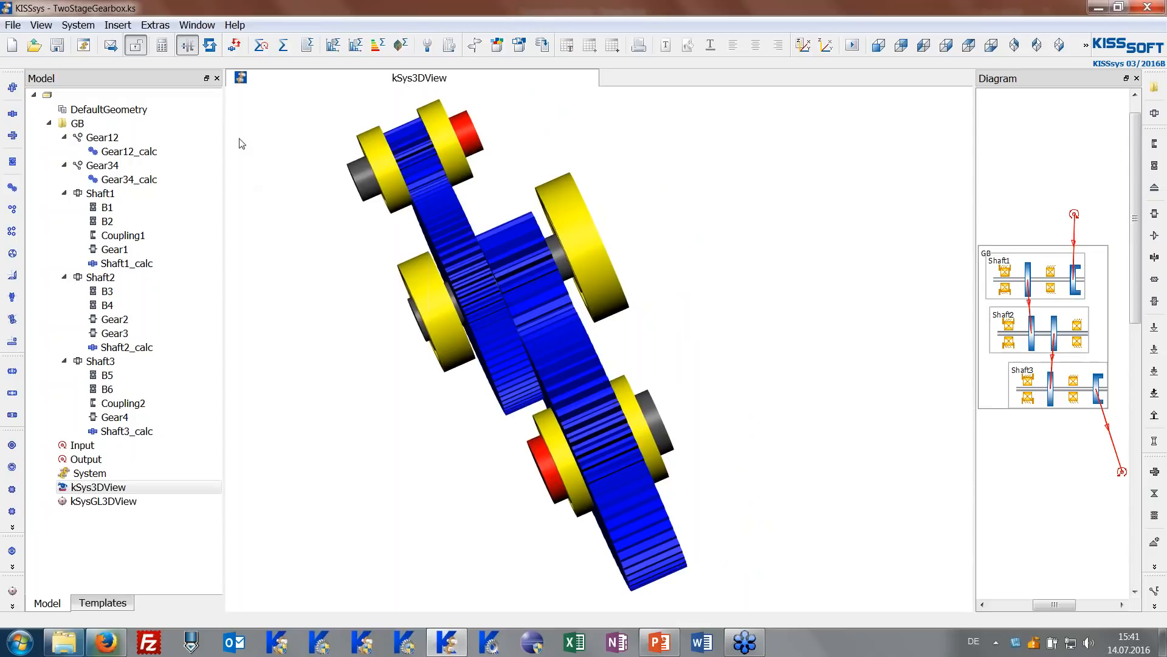
Review the load spectra offered for the system's load spectrum calculation, and leave without running it.
click(152, 95)
click(334, 46)
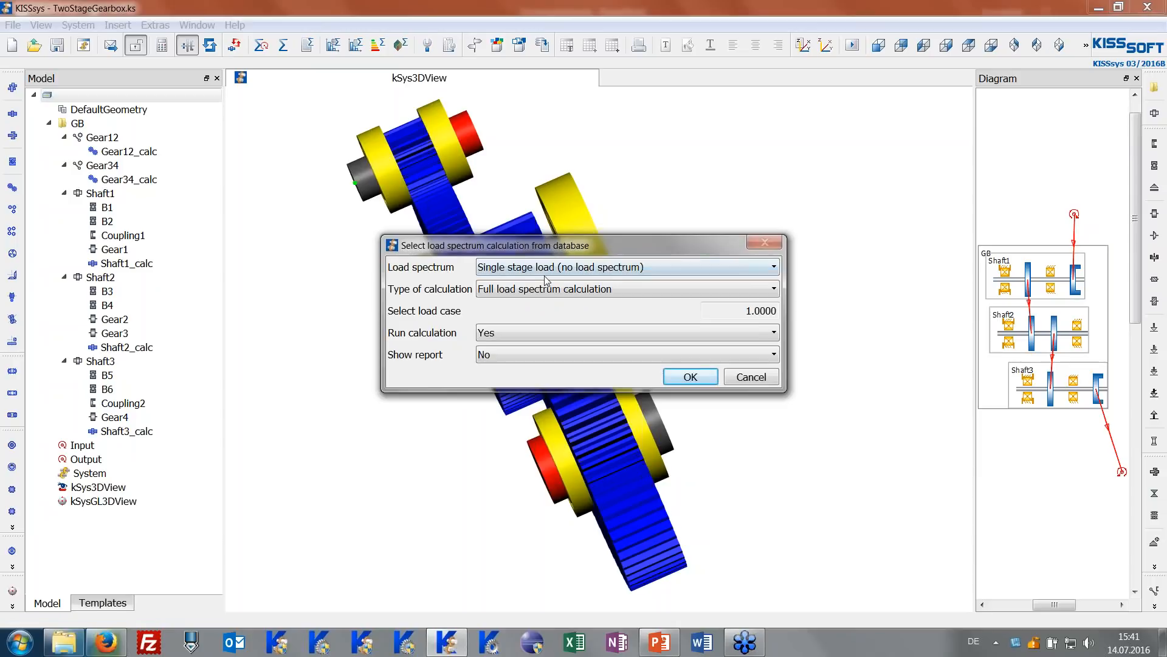
click(543, 268)
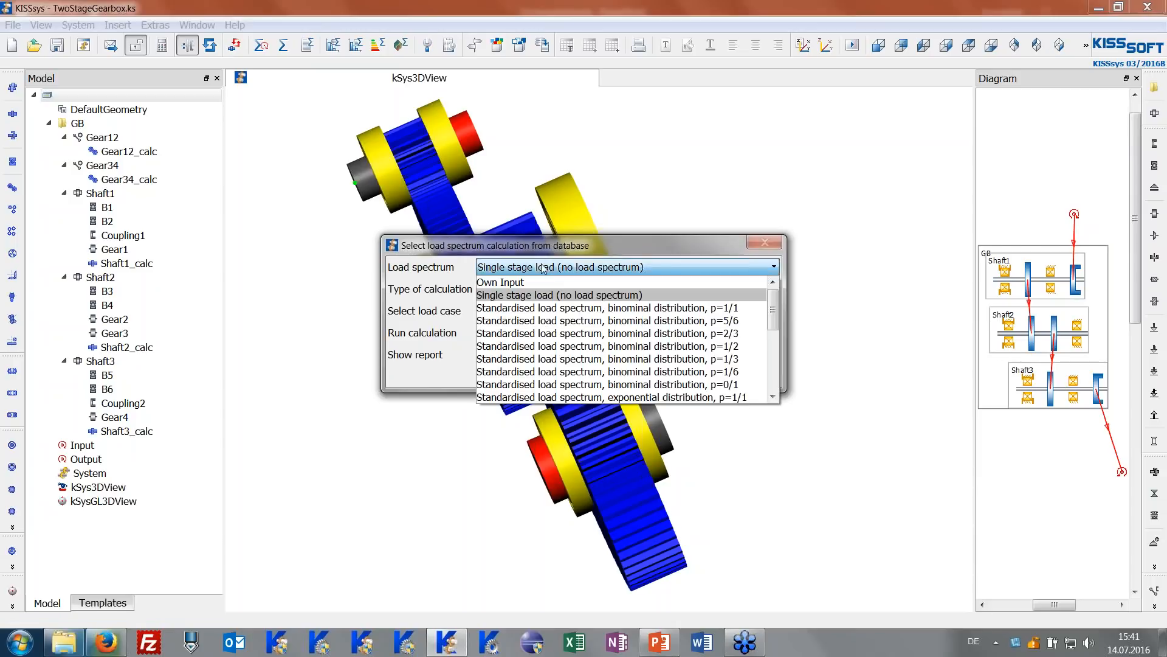
scroll(564, 304, down, 5)
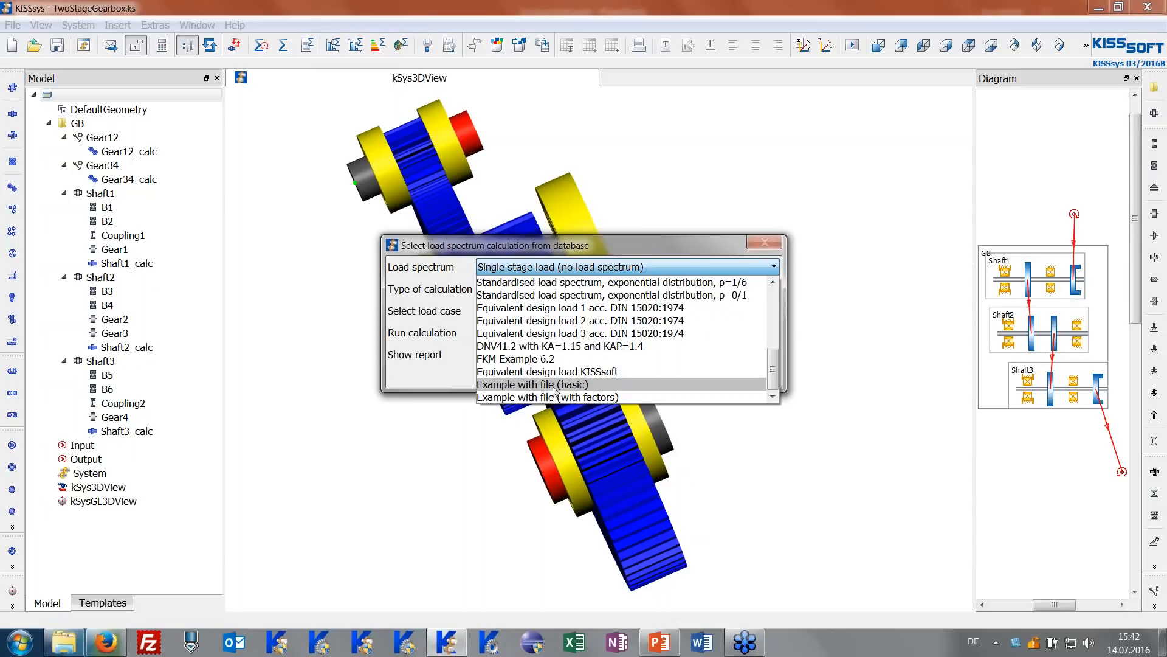
scroll(556, 384, up, 5)
scroll(564, 342, down, 5)
click(574, 253)
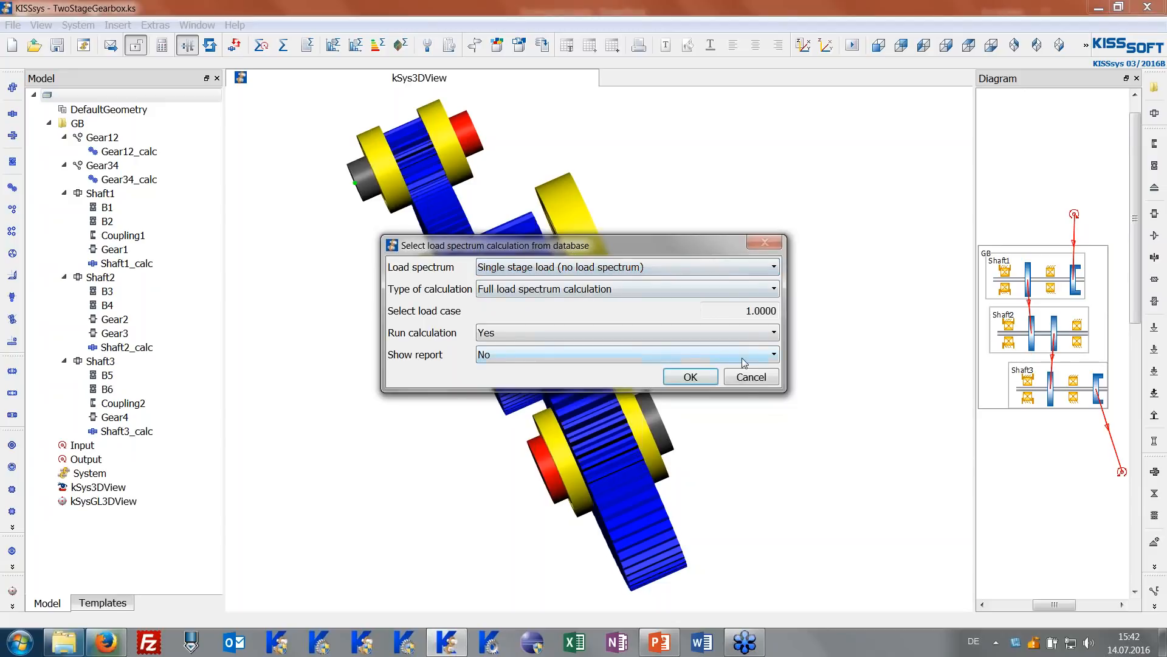
click(752, 378)
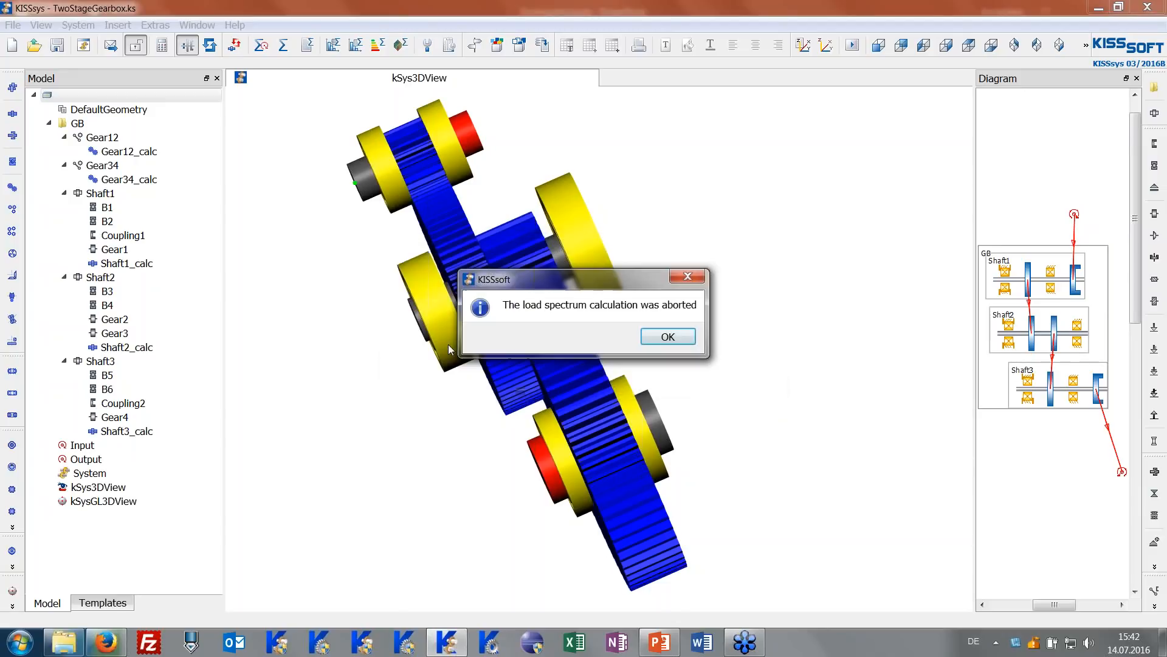
click(663, 339)
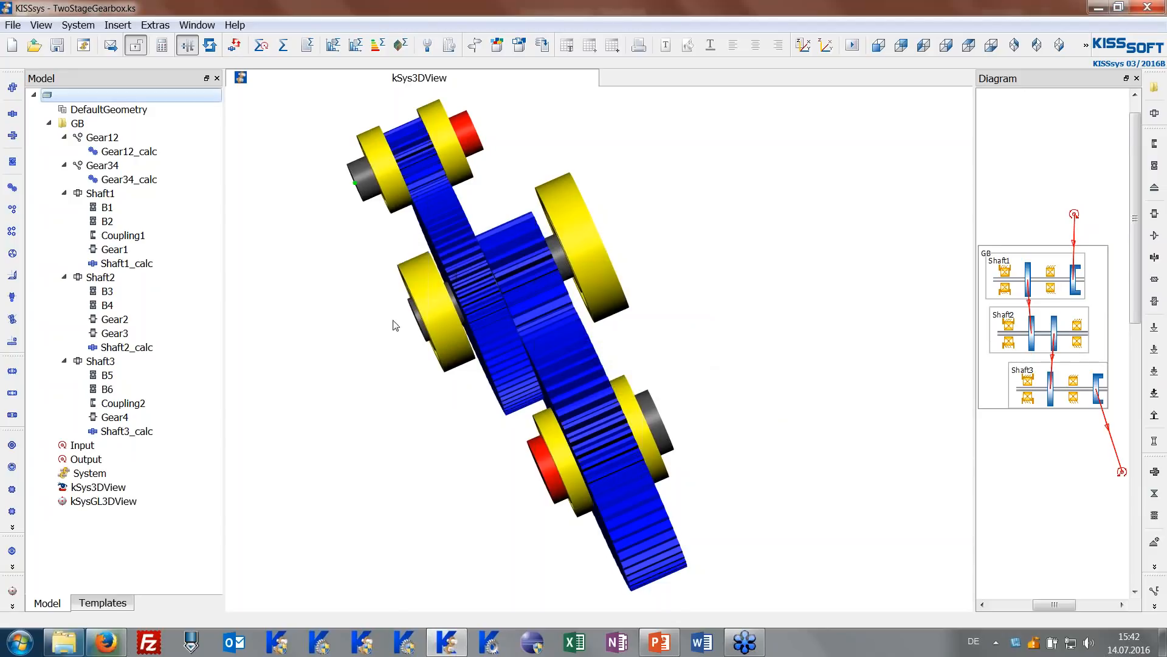
Open the Gear12_calc gear pair calculation and display the Load spectra table in the database tool.
click(117, 154)
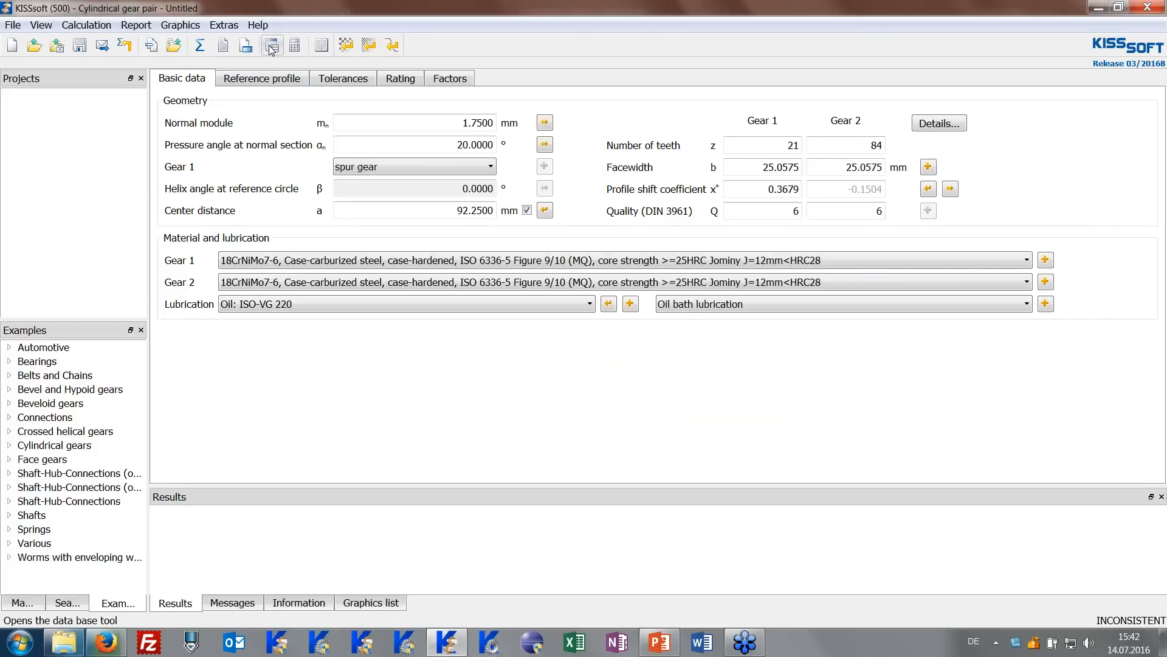
click(272, 50)
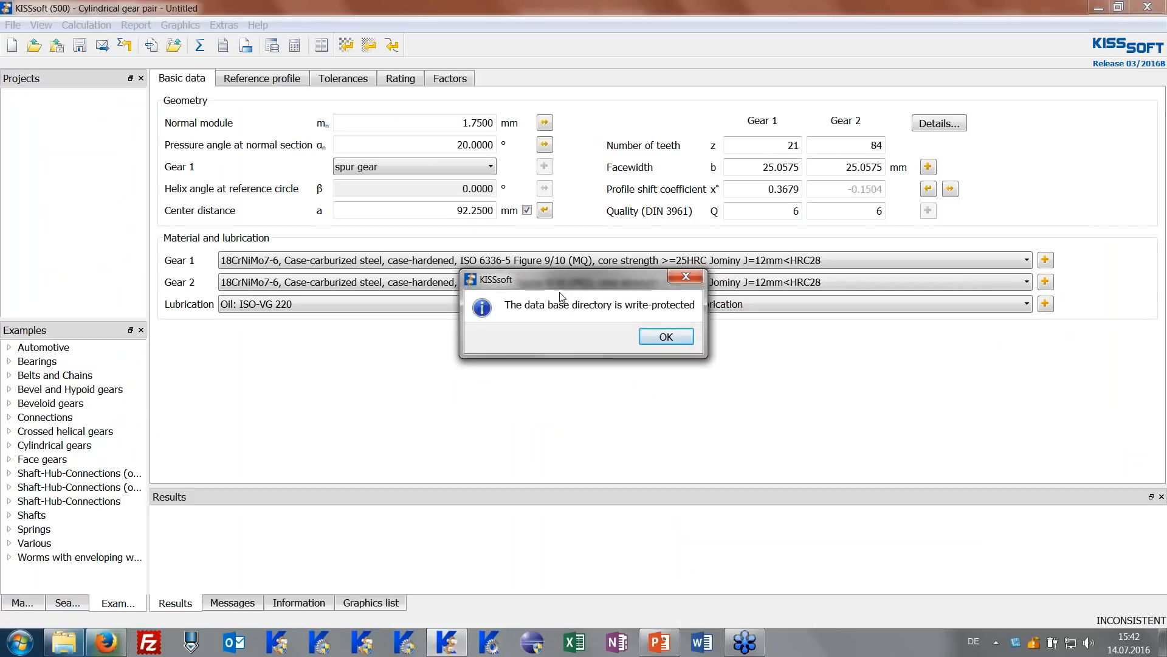
click(666, 336)
scroll(563, 299, down, 1)
scroll(563, 299, down, 6)
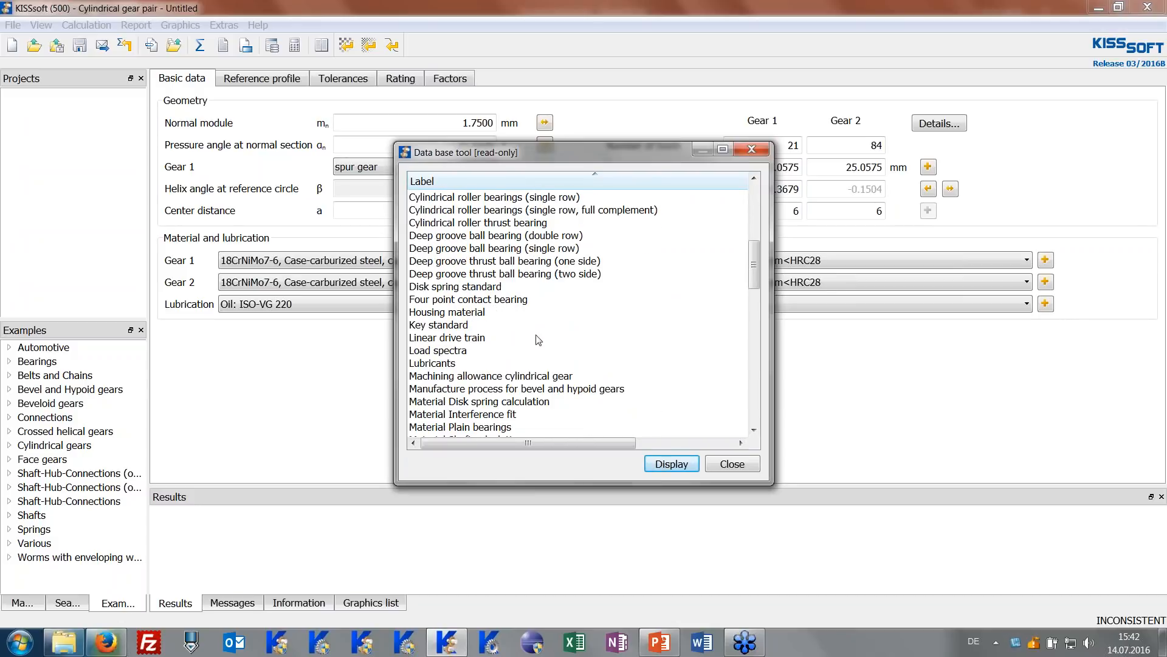
click(463, 352)
drag(768, 480, 937, 582)
click(845, 565)
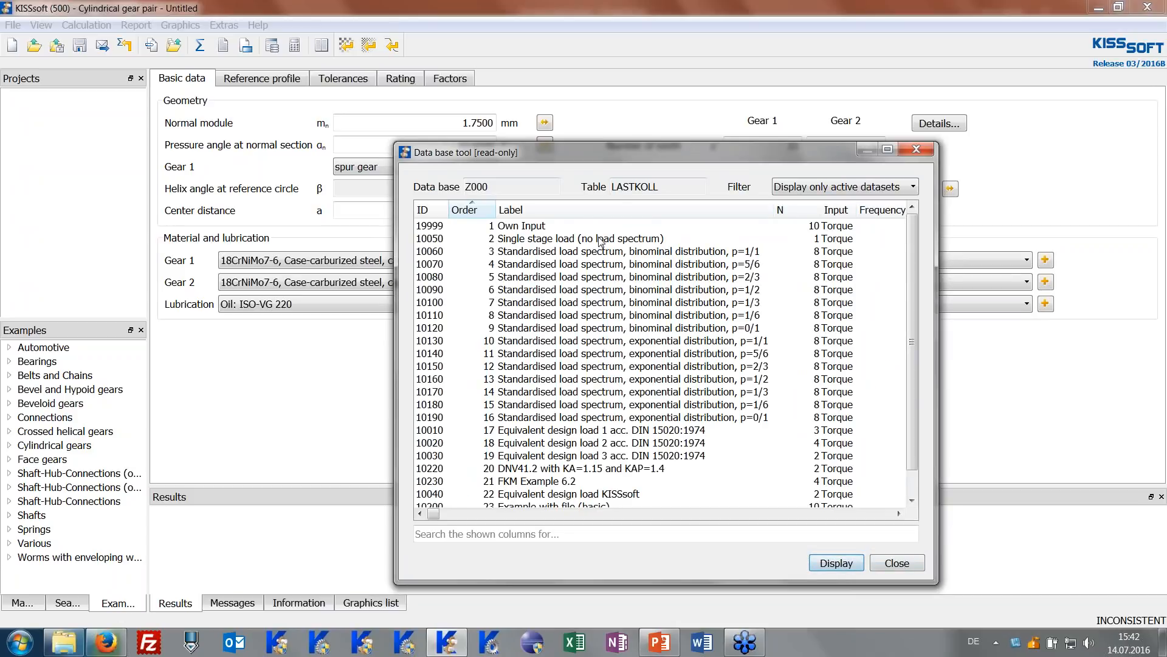
Display the load spectrum entry "Example with file (basic)" and open its data file Example_DutyCycle.dat.
scroll(559, 331, down, 1)
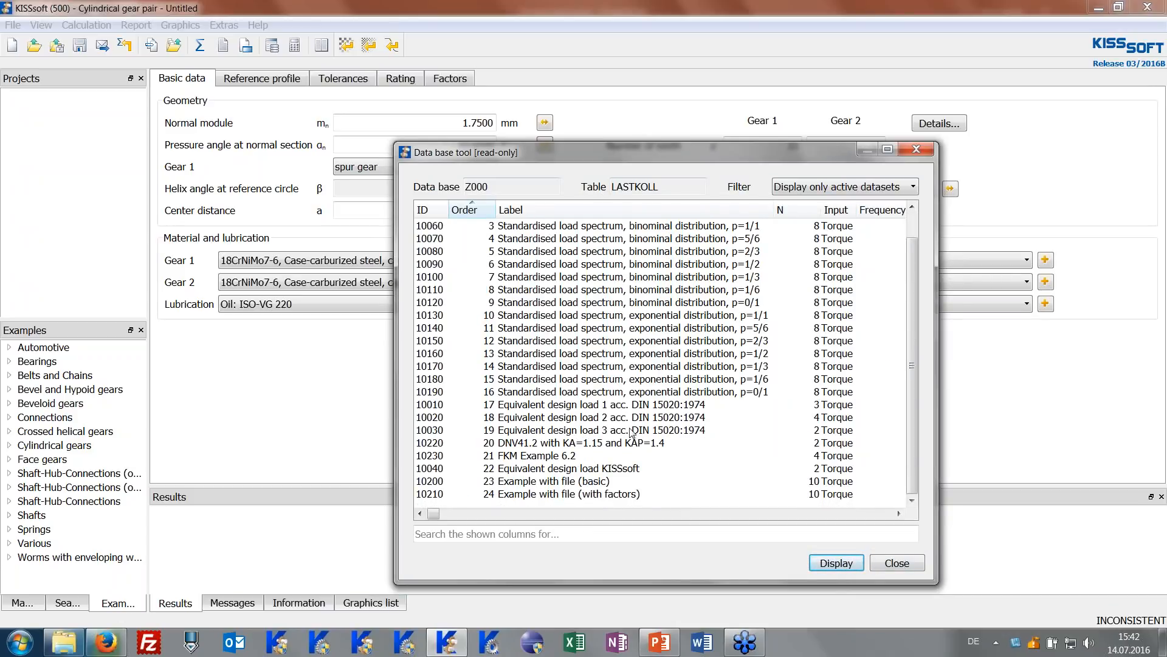
click(561, 484)
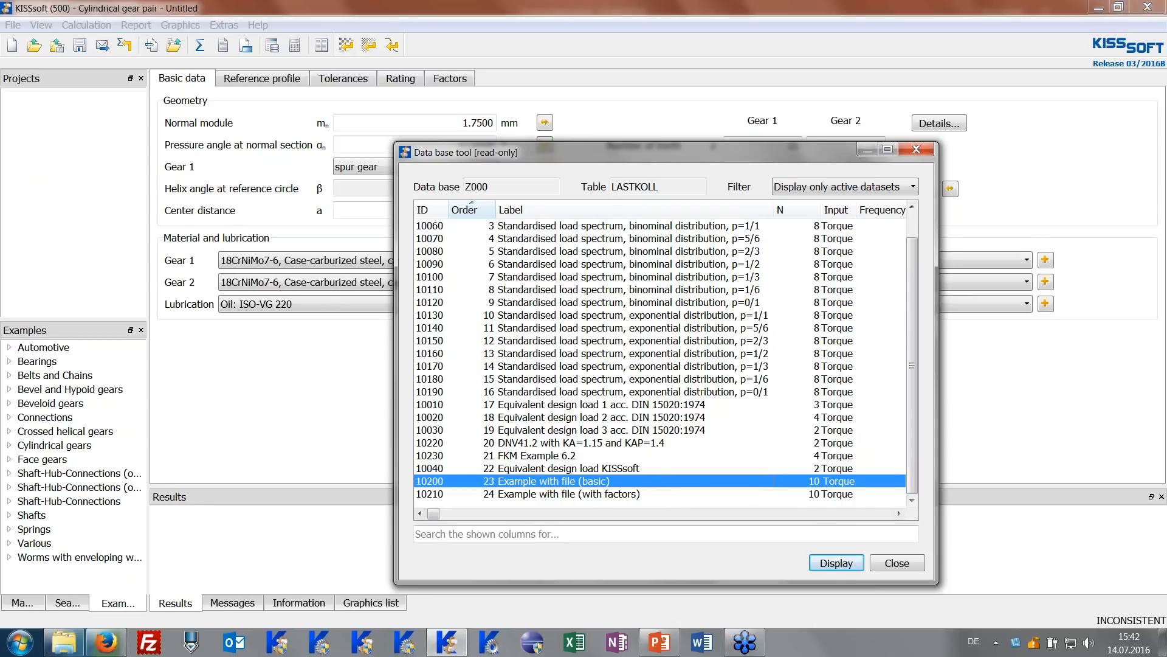
click(836, 563)
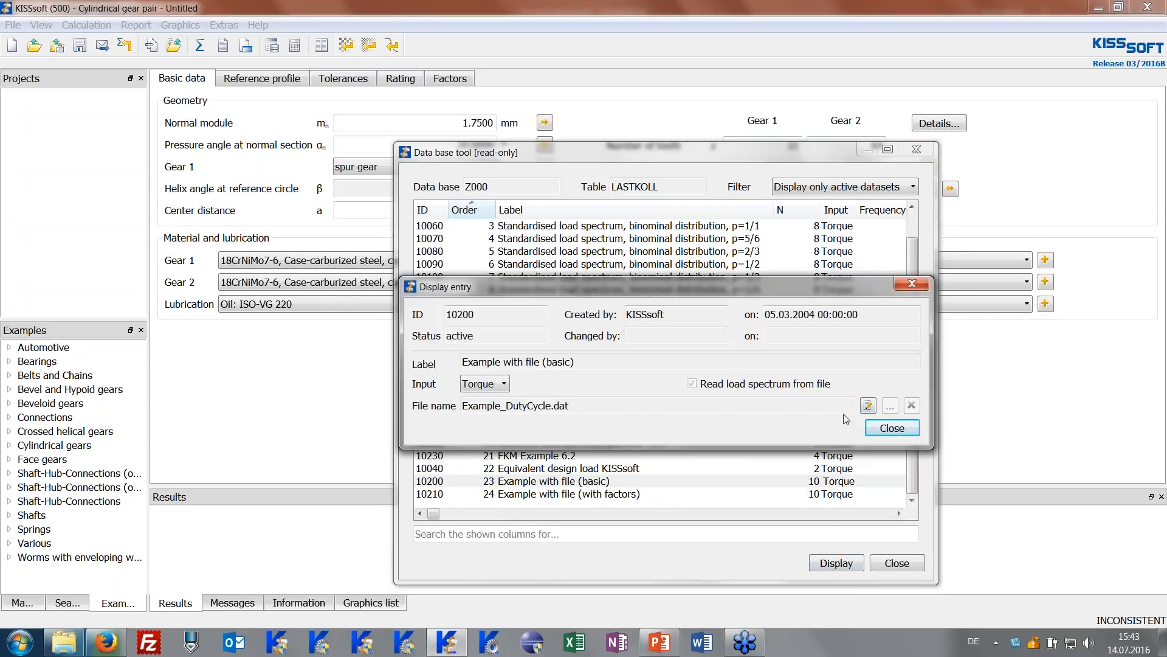
click(868, 405)
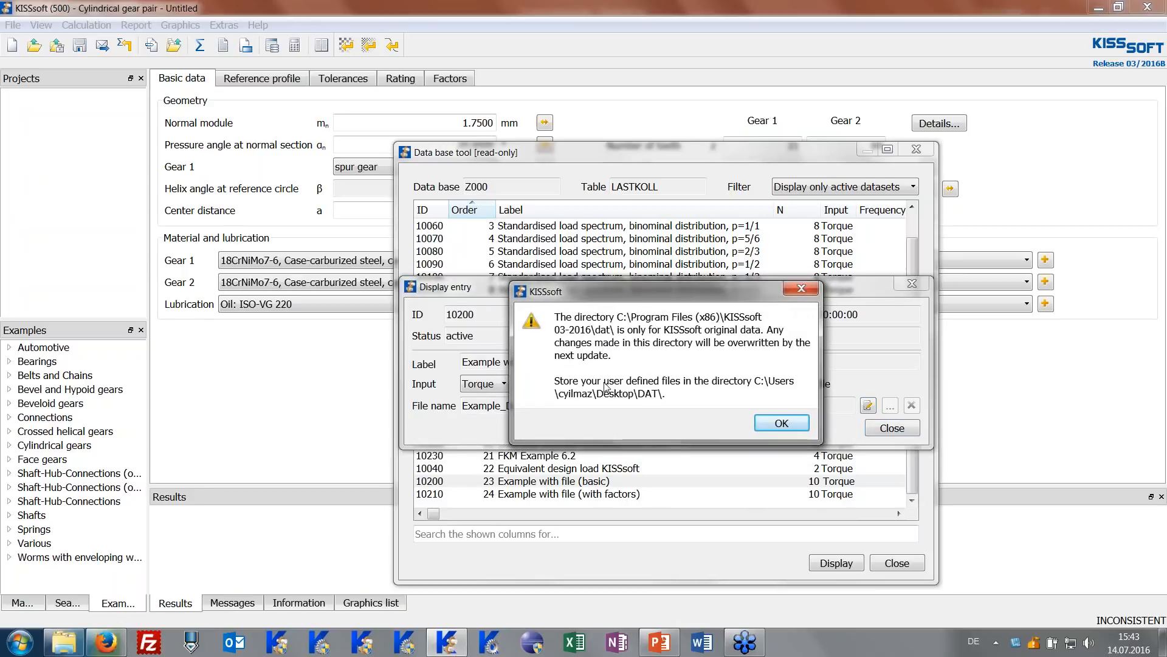
click(773, 424)
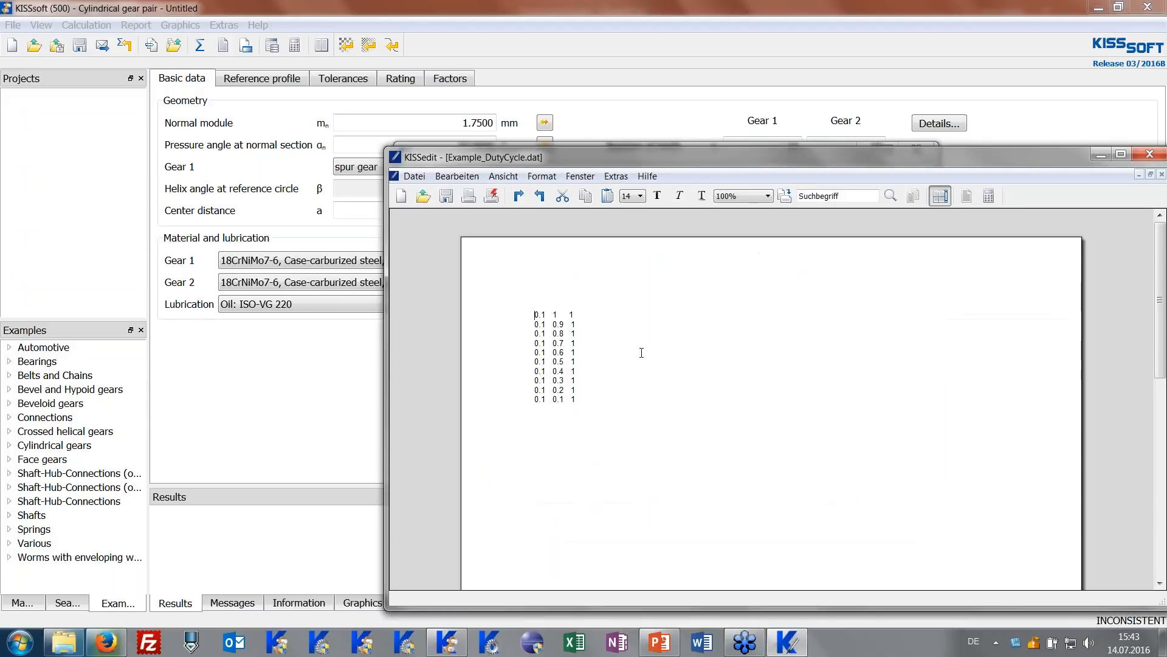
Examine the rows and columns of load data in Example_DutyCycle.dat, and close the file.
drag(528, 320, 576, 406)
click(541, 354)
drag(537, 315, 577, 335)
click(554, 315)
drag(527, 319, 541, 405)
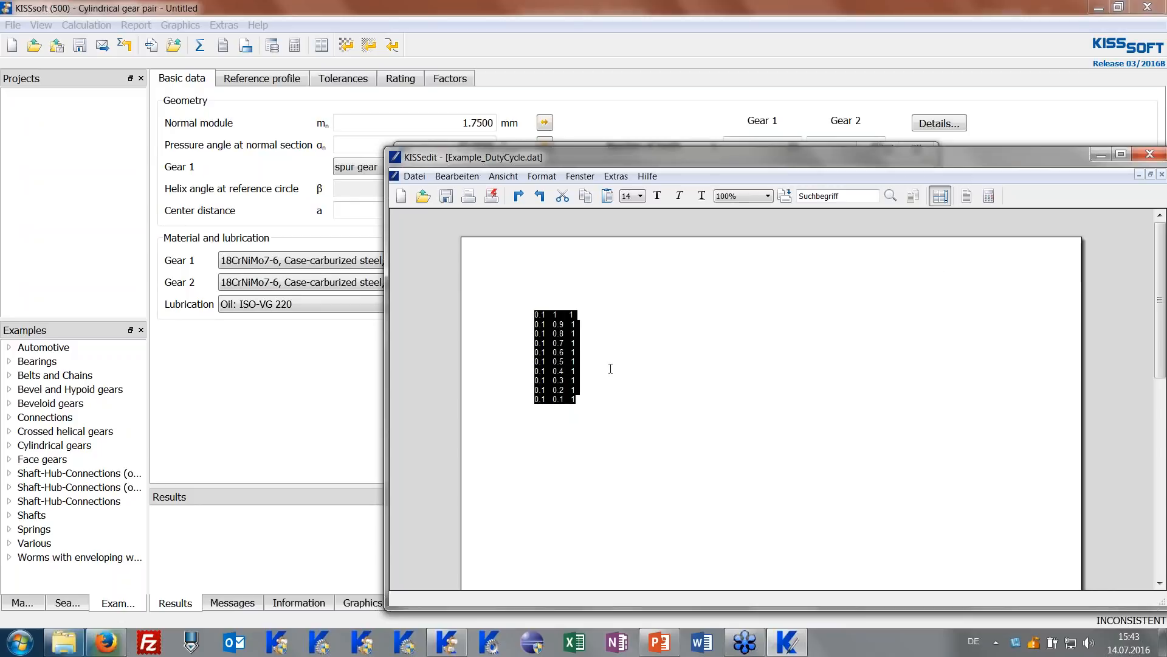
drag(917, 163, 777, 176)
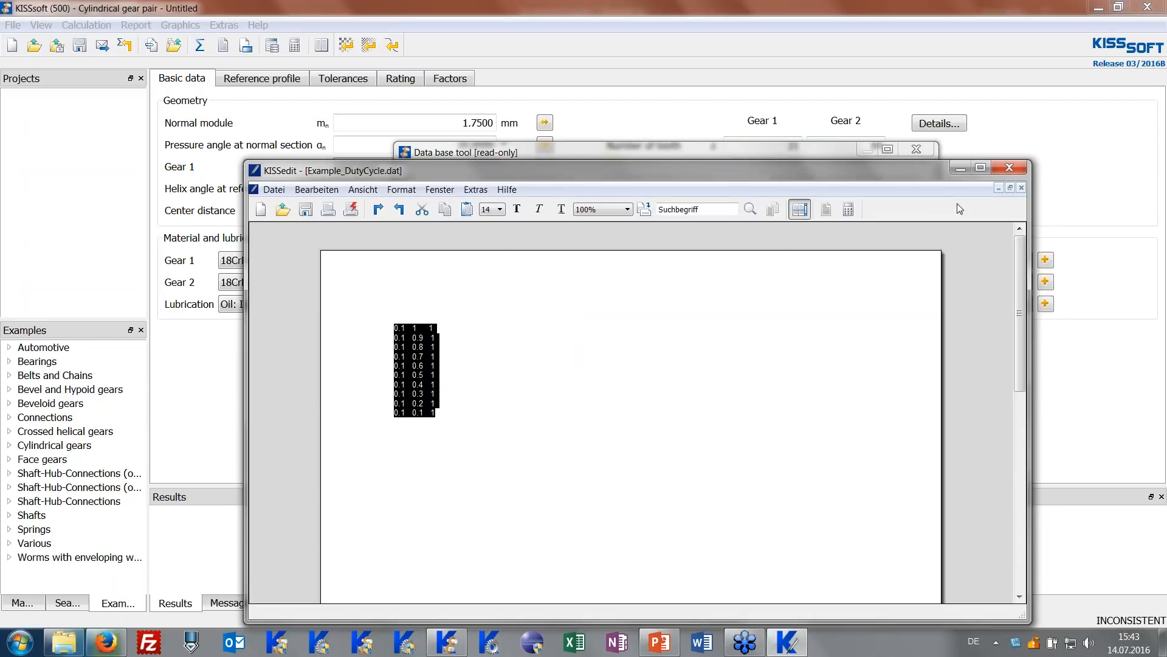
click(1021, 168)
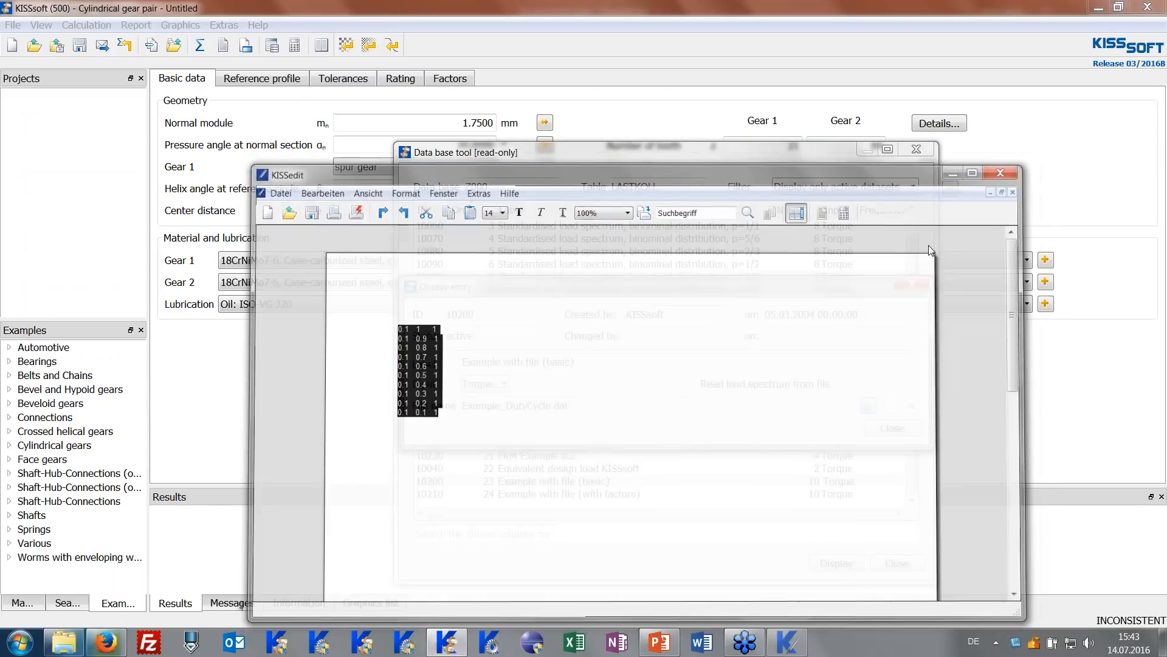
Close the load spectrum entry, the database tool and the gear pair calculation to return to the gearbox model.
click(891, 428)
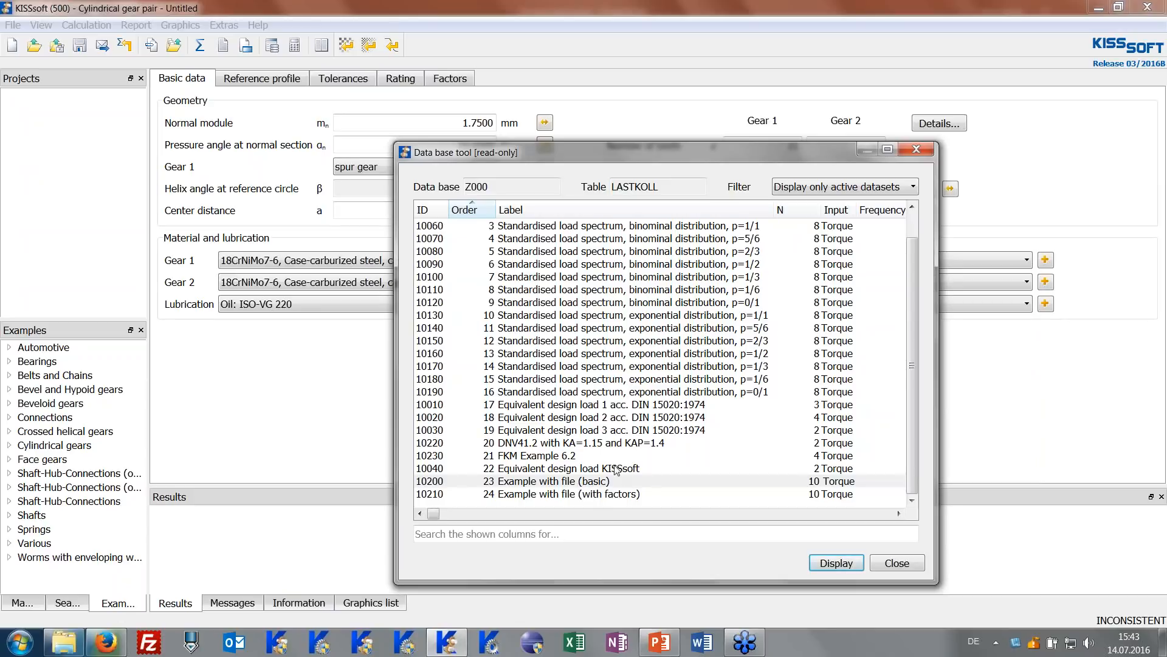
click(896, 563)
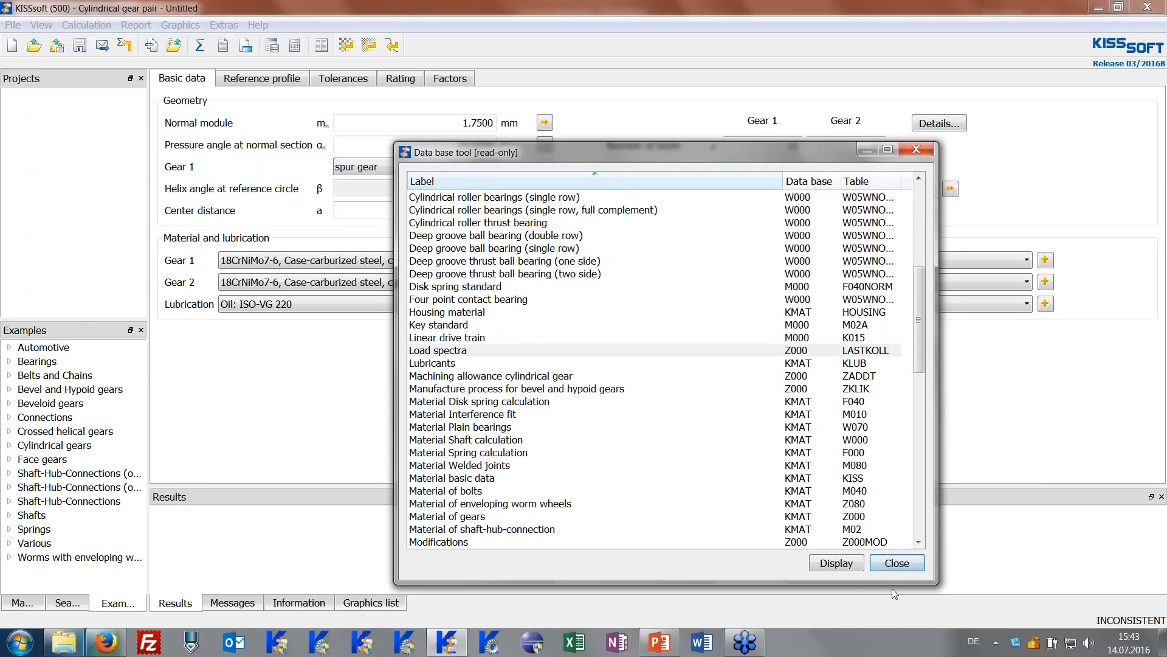
click(899, 568)
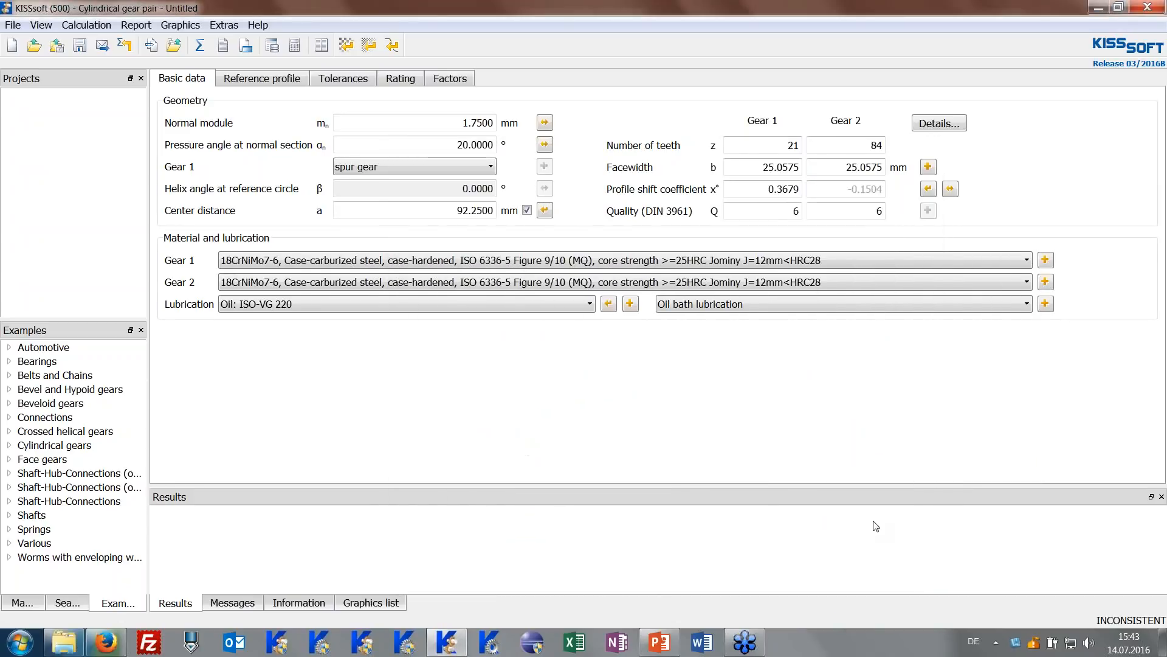
click(1146, 6)
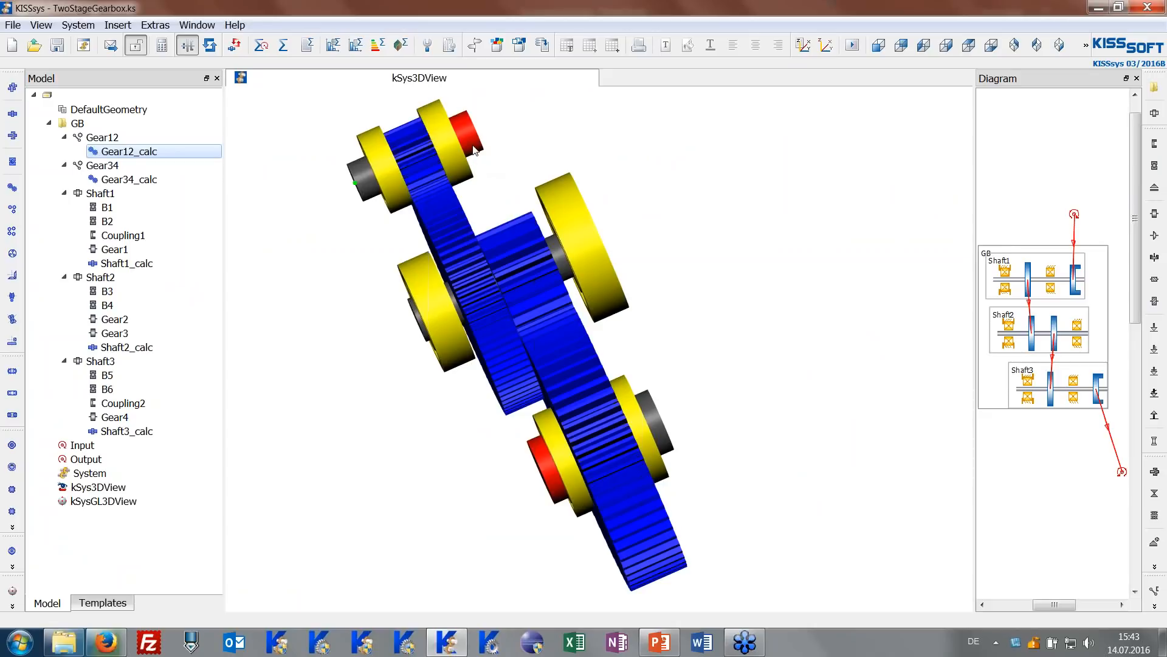
Run the full load spectrum calculation with "Example with file (basic)" and the report shown.
click(334, 51)
click(504, 271)
scroll(579, 335, down, 3)
scroll(579, 335, down, 2)
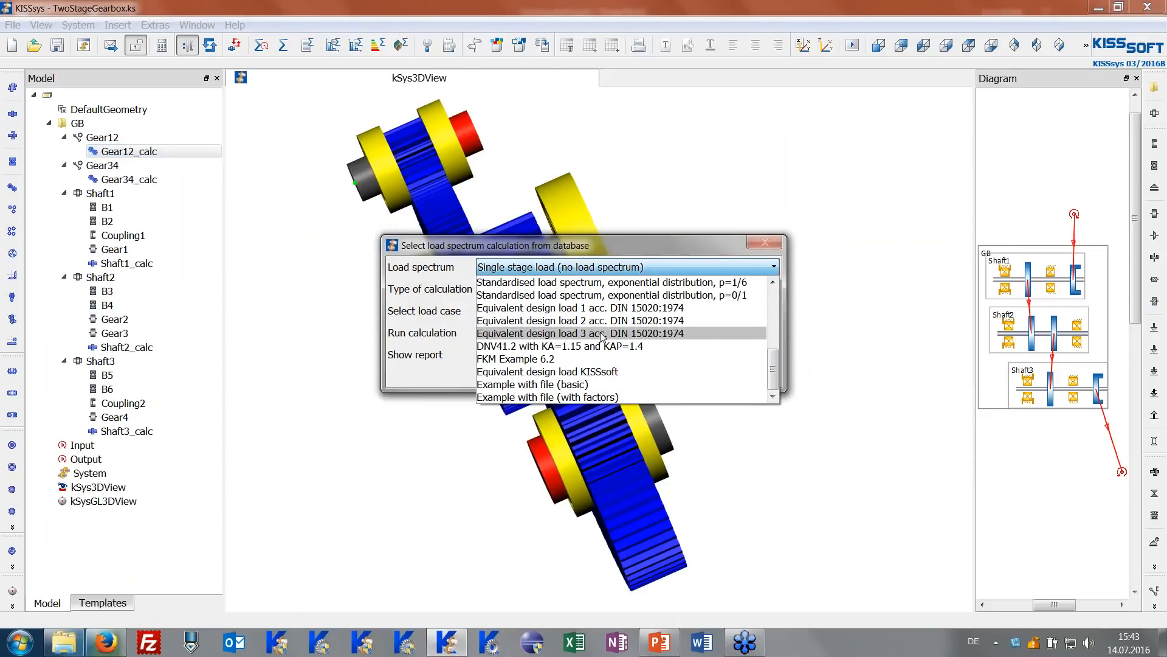
click(563, 385)
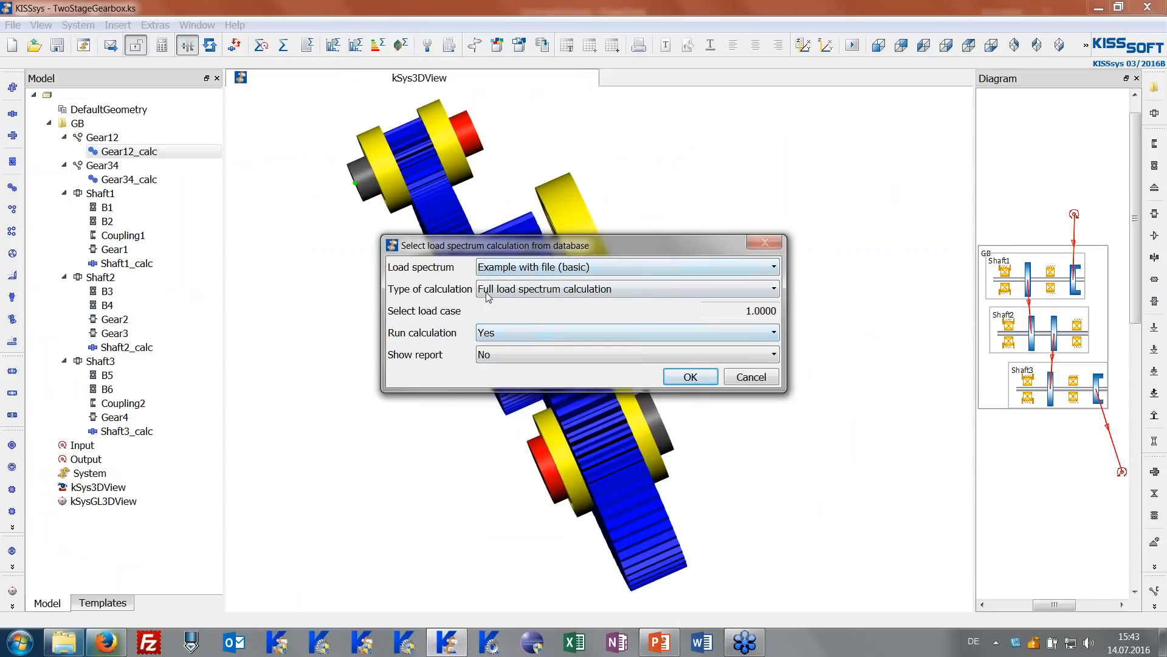
click(486, 355)
click(495, 384)
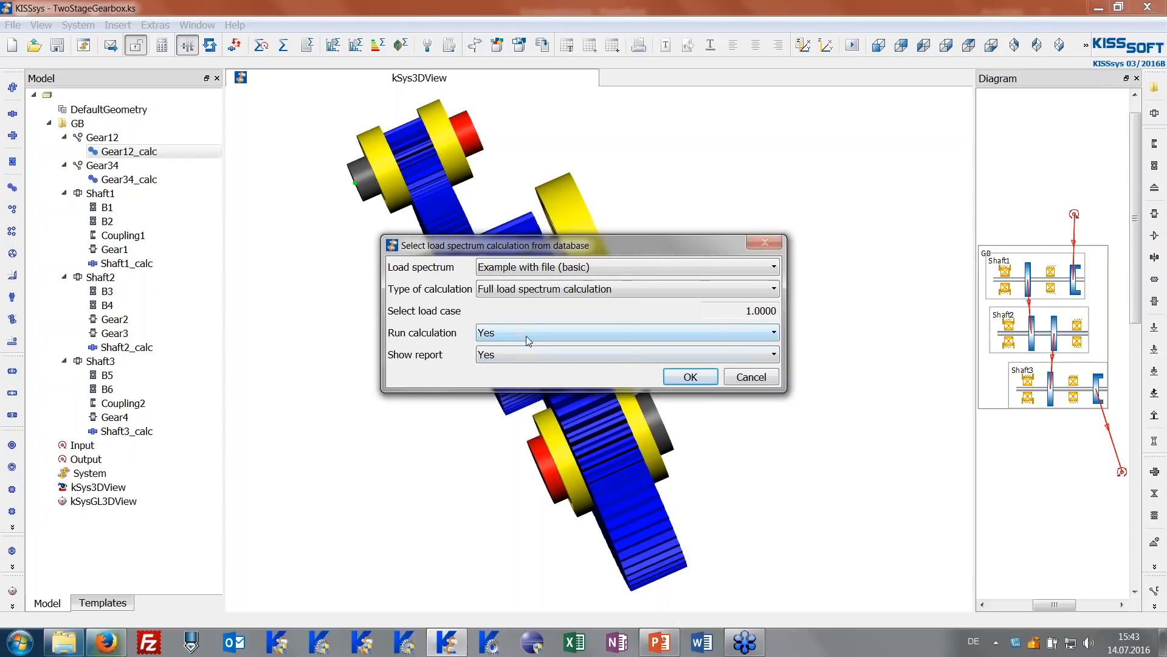
click(692, 378)
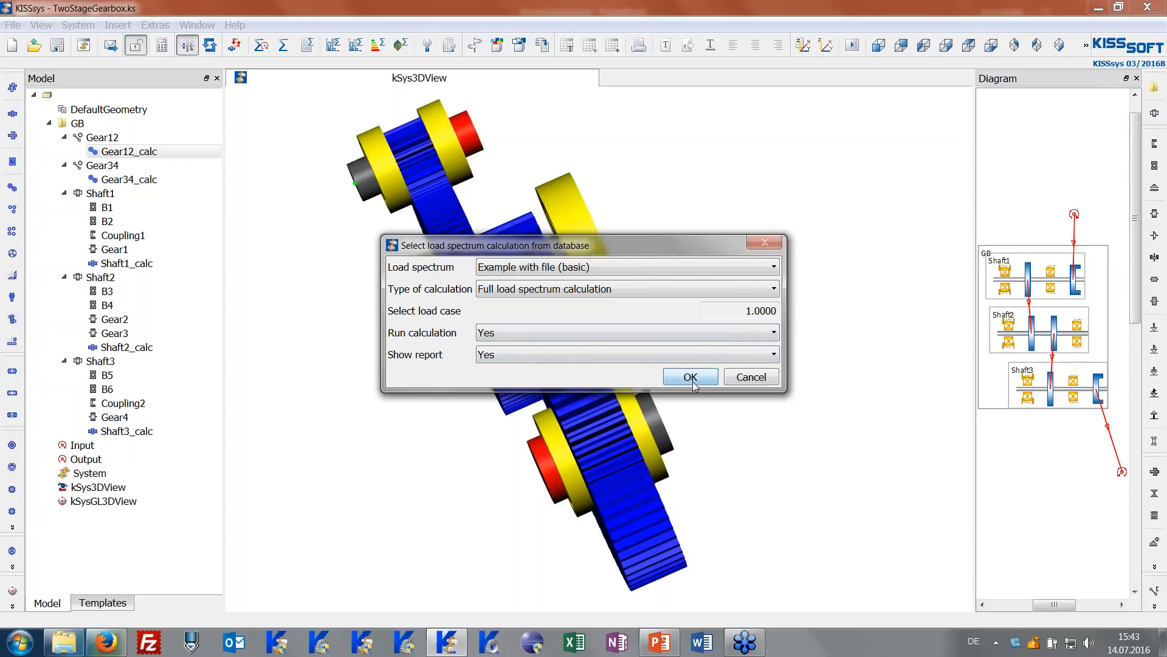
click(695, 348)
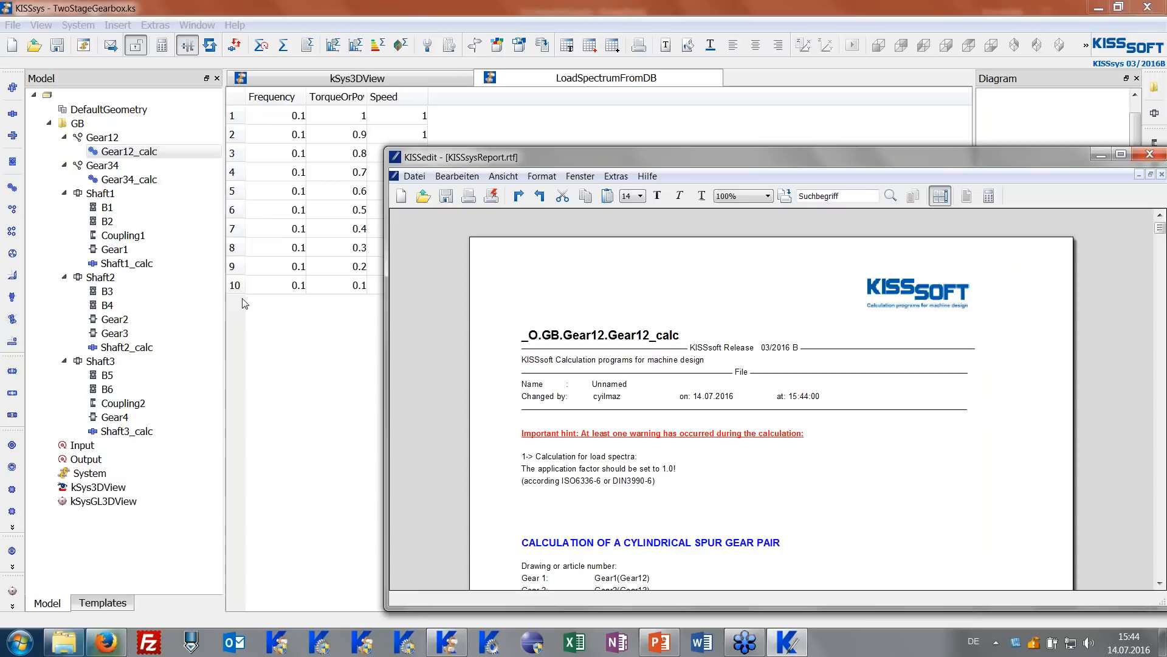
Examine the load spectrum bins in the Gear12 section of the report and compare them with the LoadSpectrumFromDB table.
drag(591, 160, 384, 53)
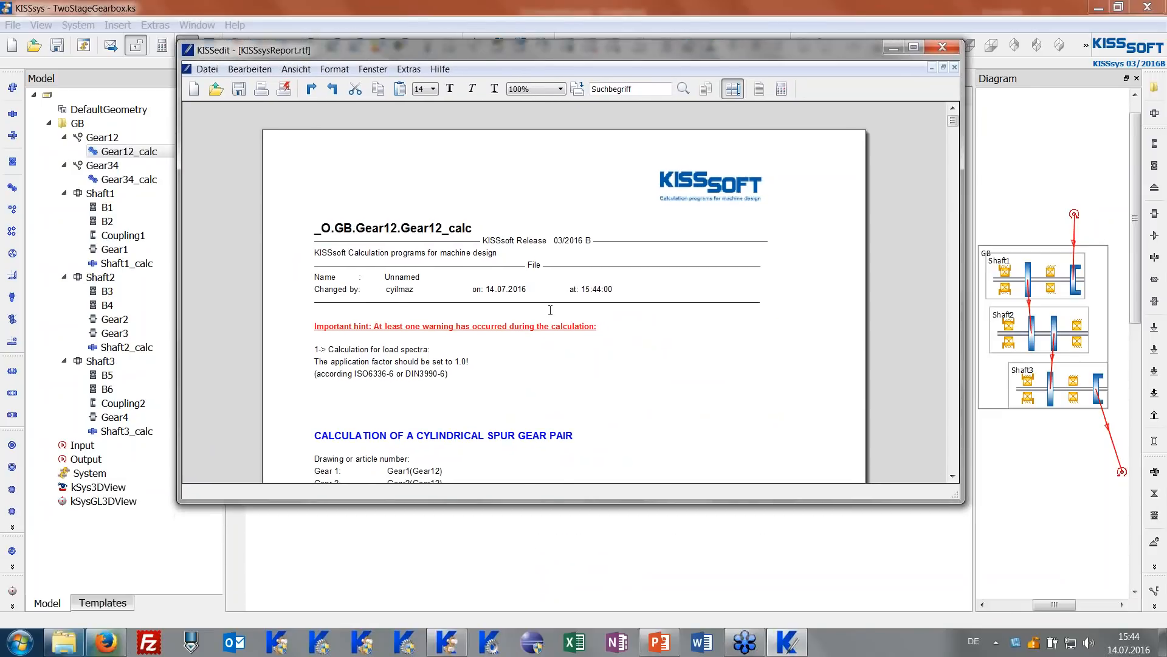
scroll(550, 310, down, 4)
scroll(563, 268, up, 3)
scroll(614, 235, down, 3)
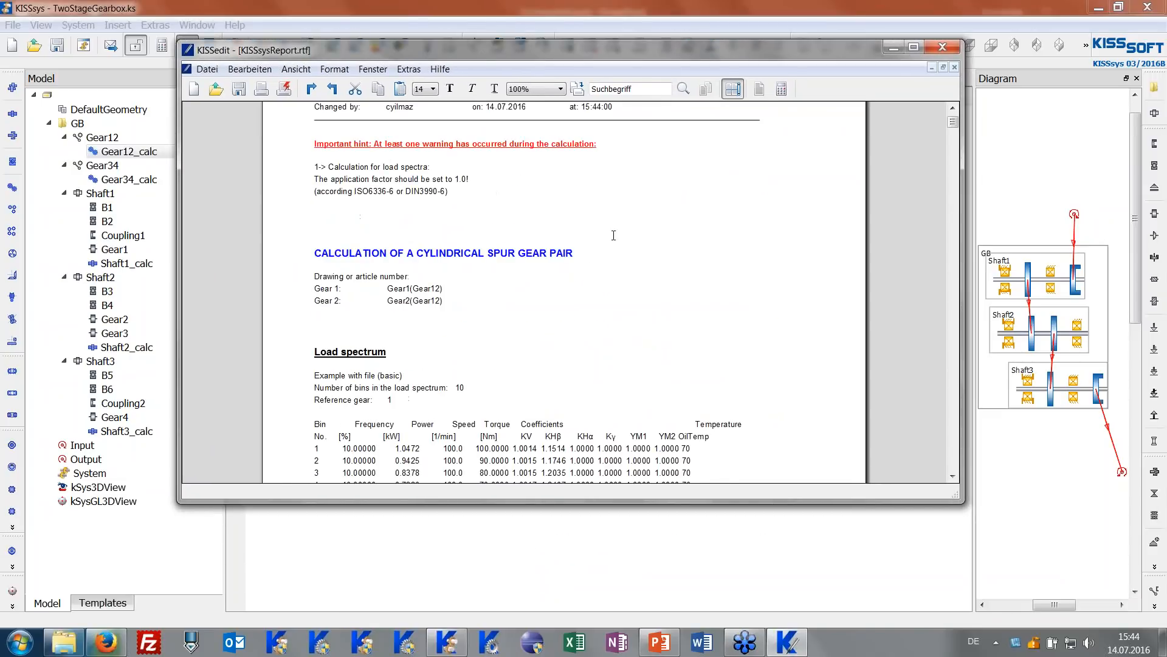
scroll(629, 265, down, 5)
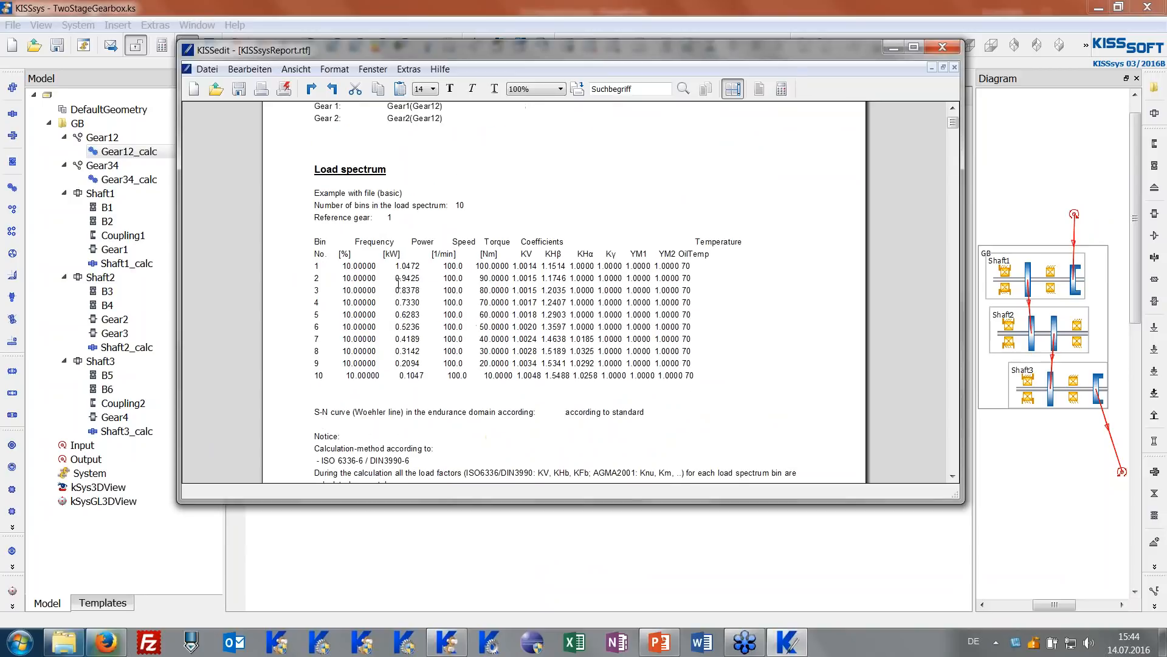
drag(365, 55, 596, 89)
drag(563, 291, 930, 419)
click(631, 274)
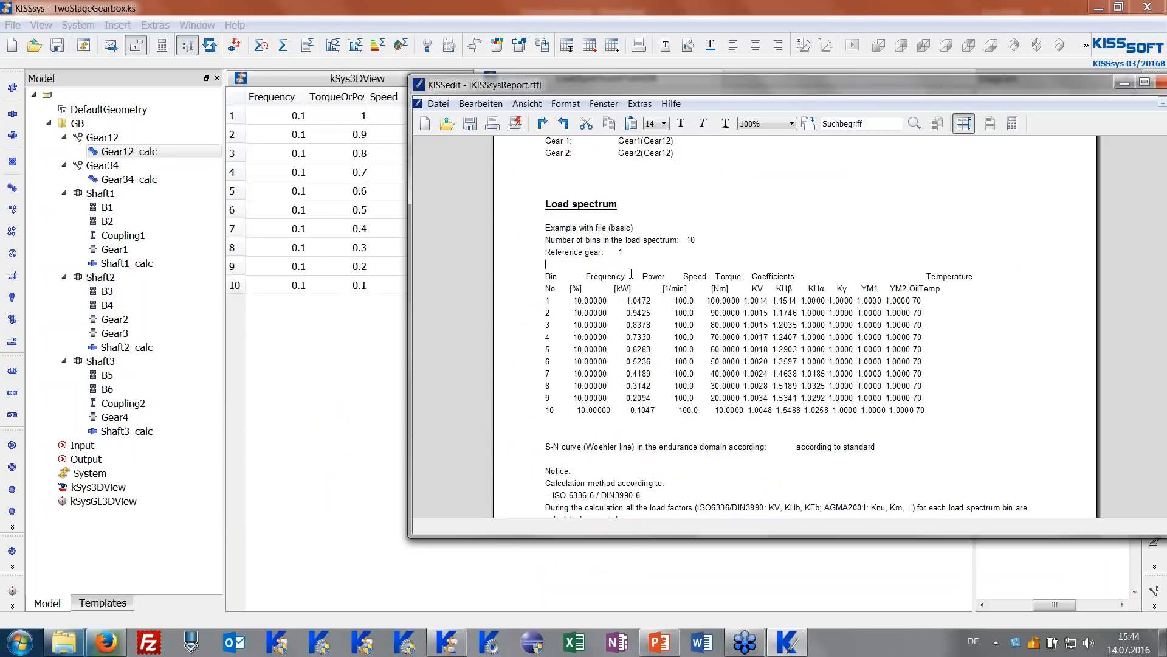
drag(679, 91, 513, 71)
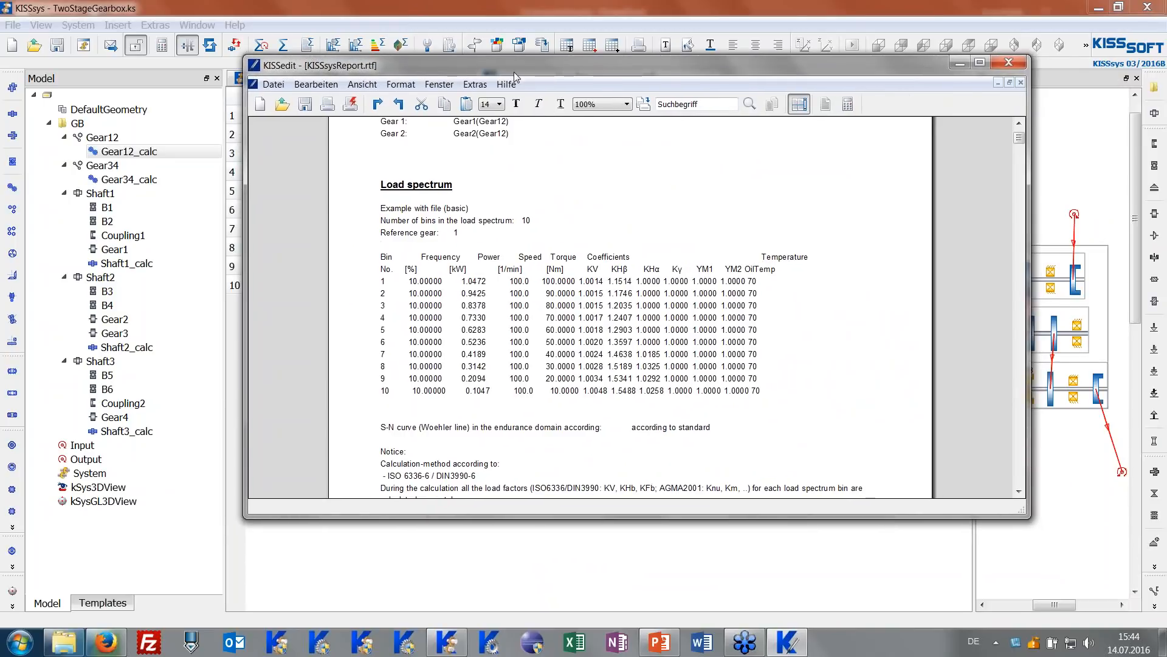
scroll(580, 297, down, 8)
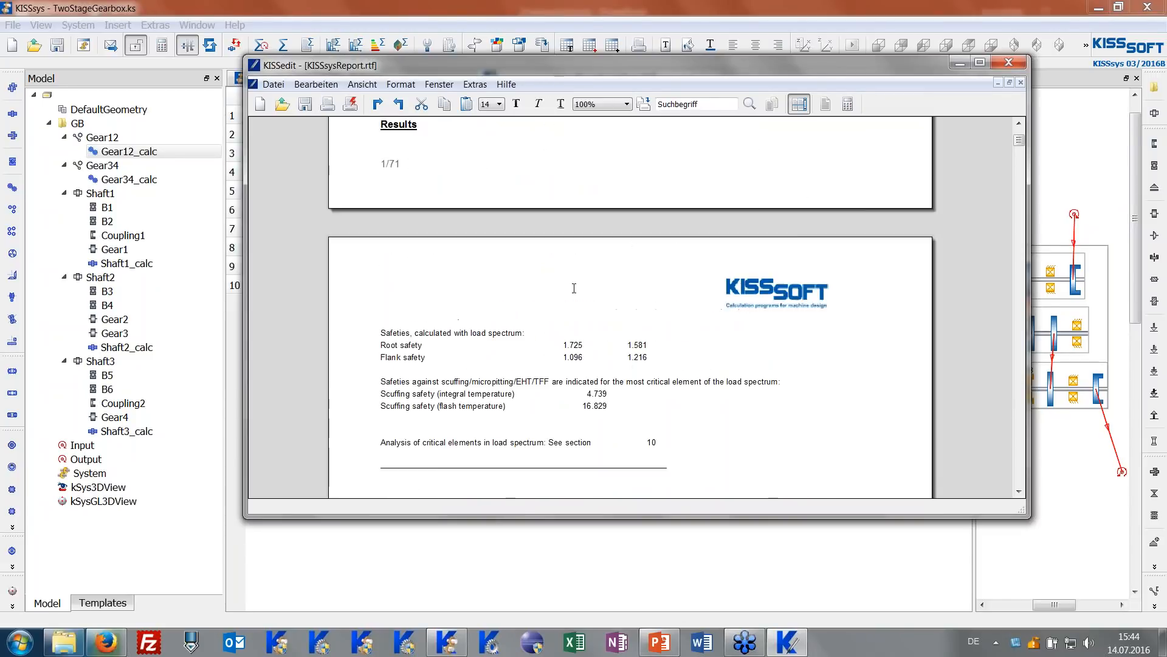
scroll(931, 291, up, 9)
scroll(931, 291, up, 10)
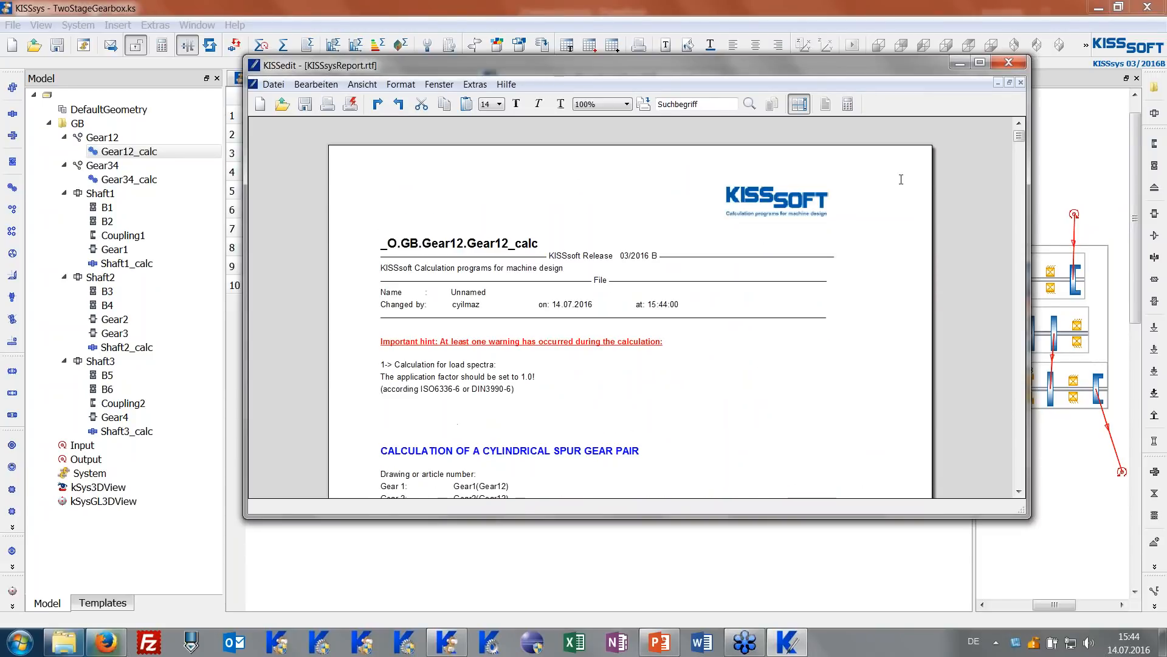
Examine the load spectrum tables of Shaft1 and the results of bearing B1 in the report.
drag(1014, 143, 1019, 245)
scroll(532, 328, down, 5)
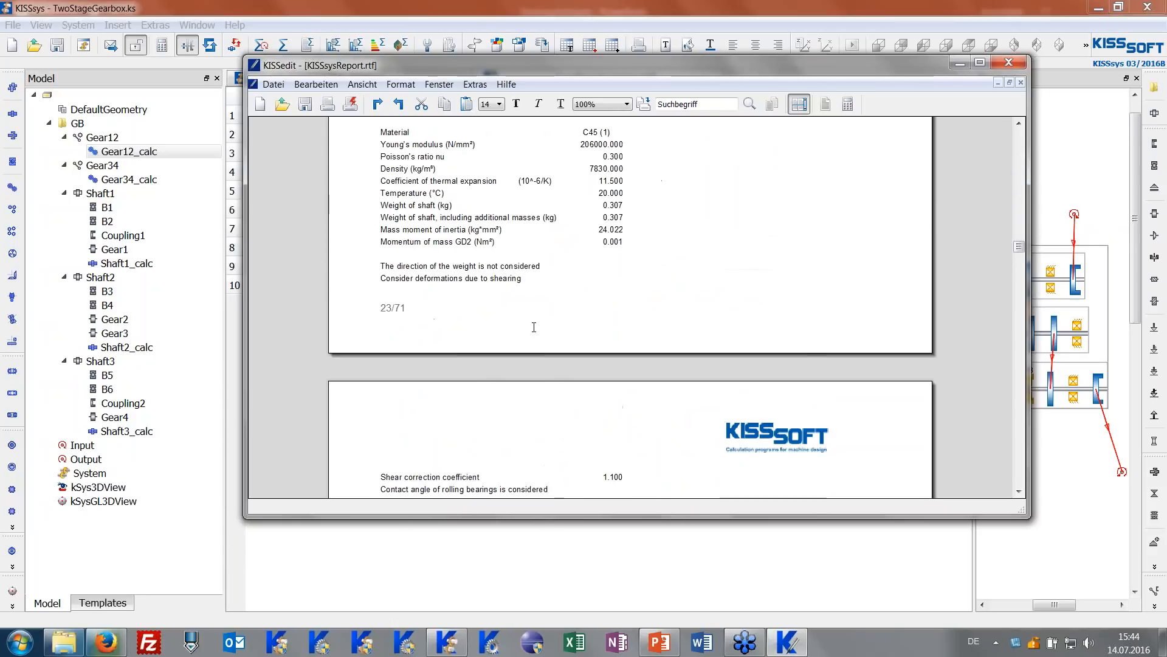
scroll(533, 322, down, 10)
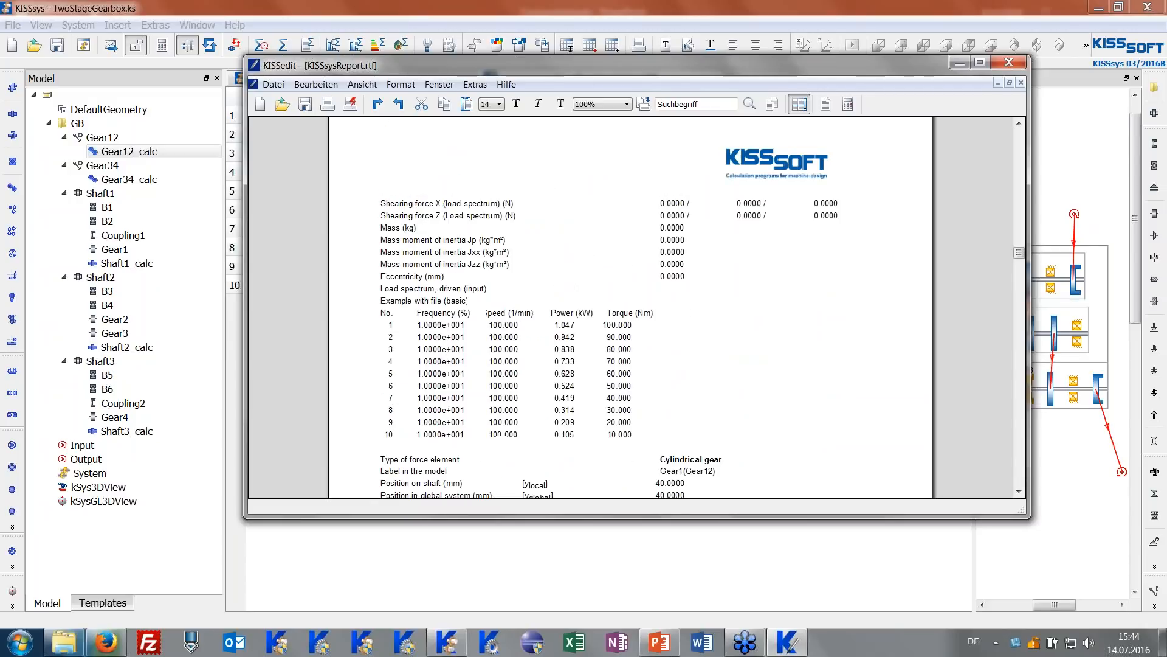
scroll(474, 301, down, 10)
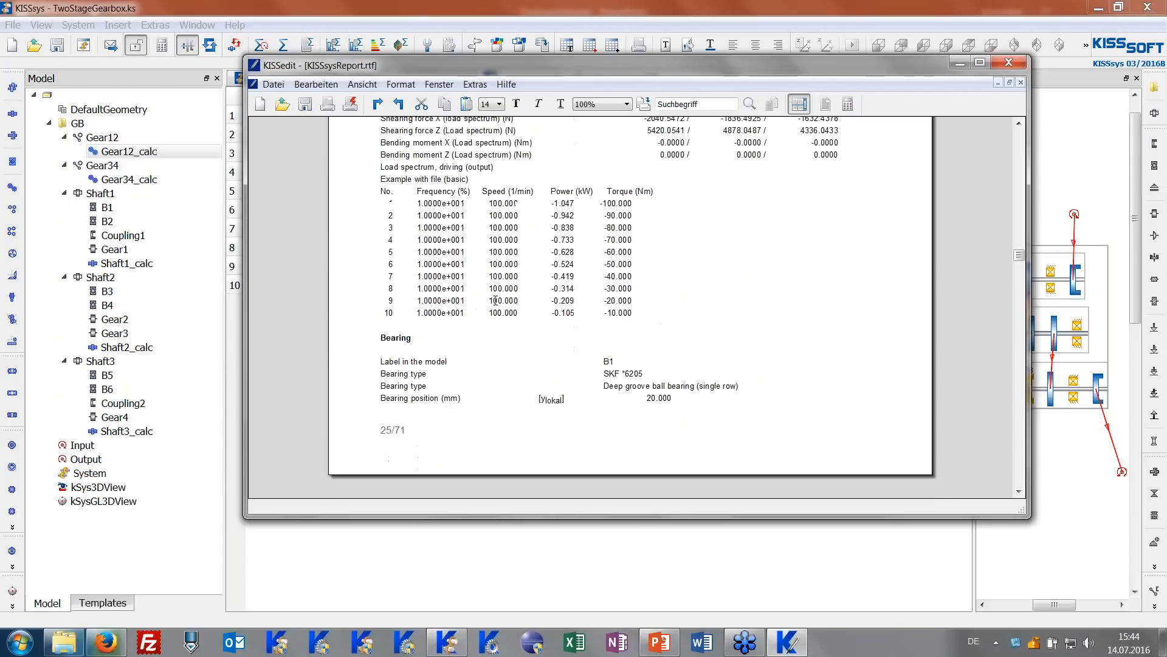
scroll(490, 242, down, 10)
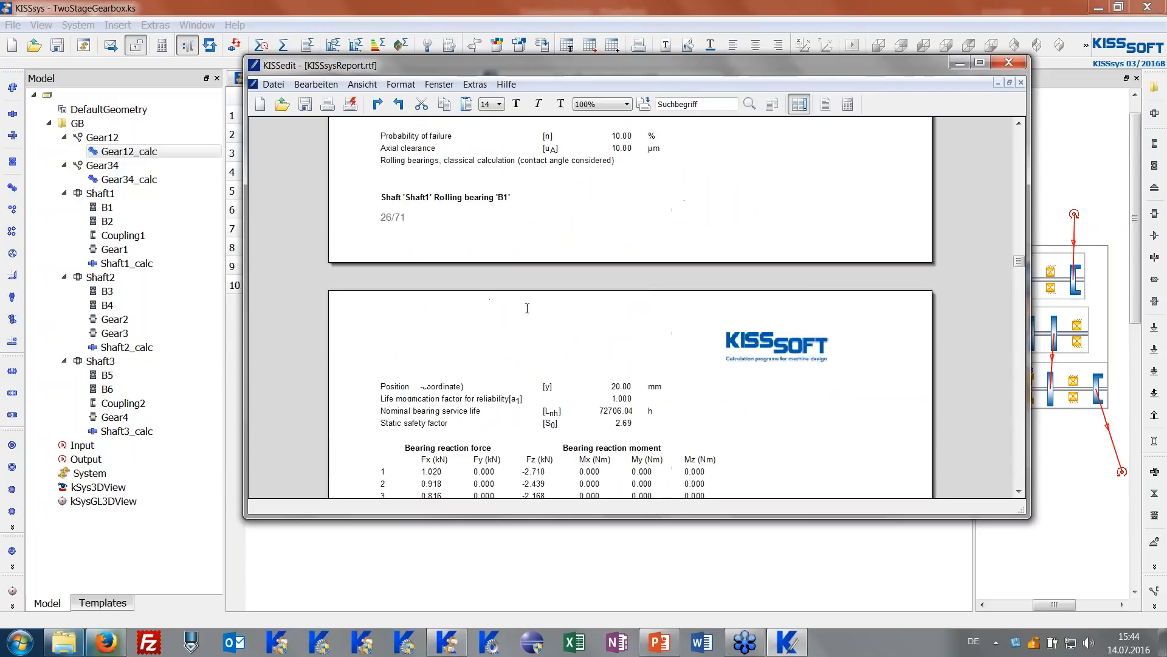
scroll(528, 309, down, 4)
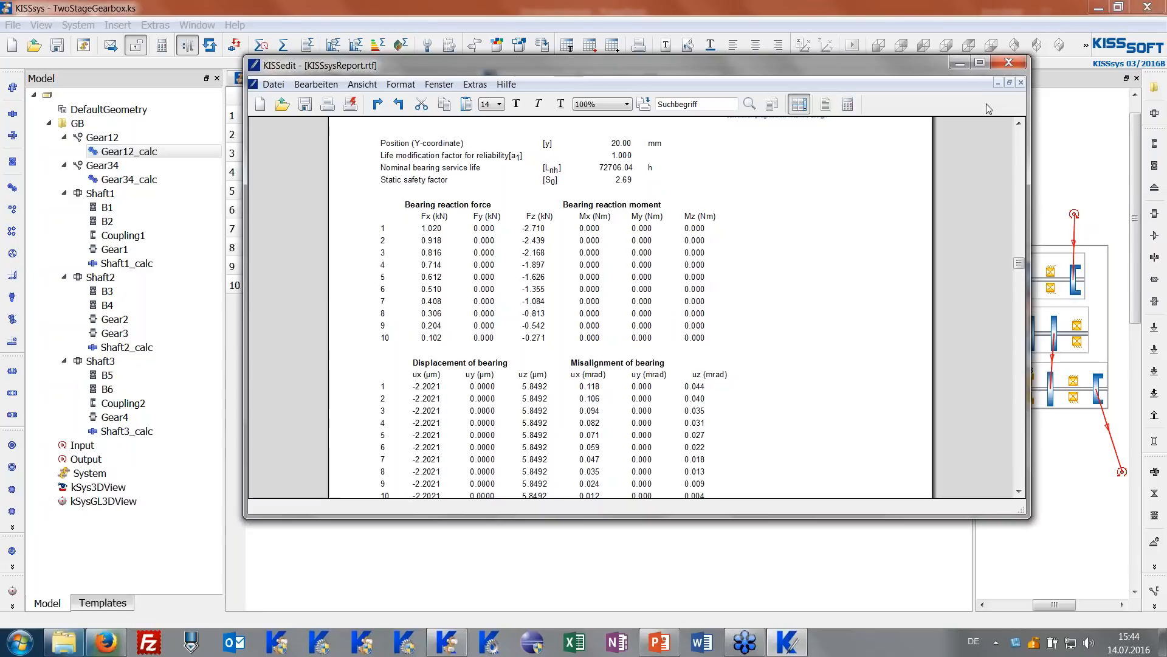
Return to the Gear12 section of the report and examine the root and flank safeties calculated with the load spectrum.
drag(1019, 263, 1021, 249)
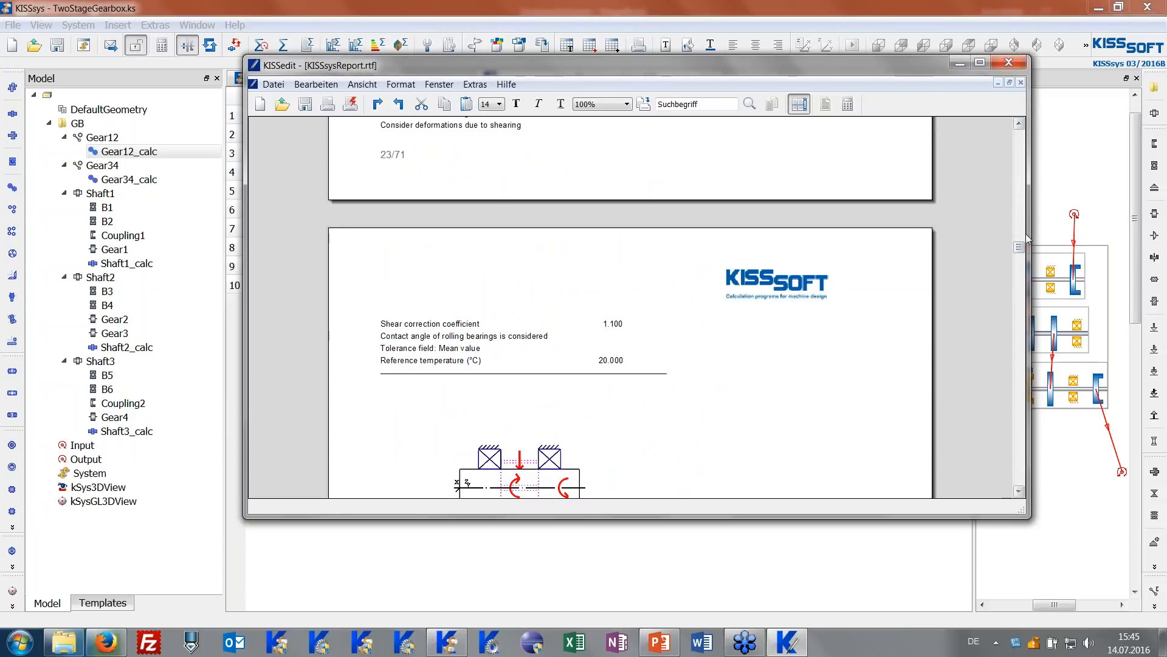
drag(1023, 254, 1023, 144)
scroll(667, 251, down, 5)
scroll(667, 250, up, 2)
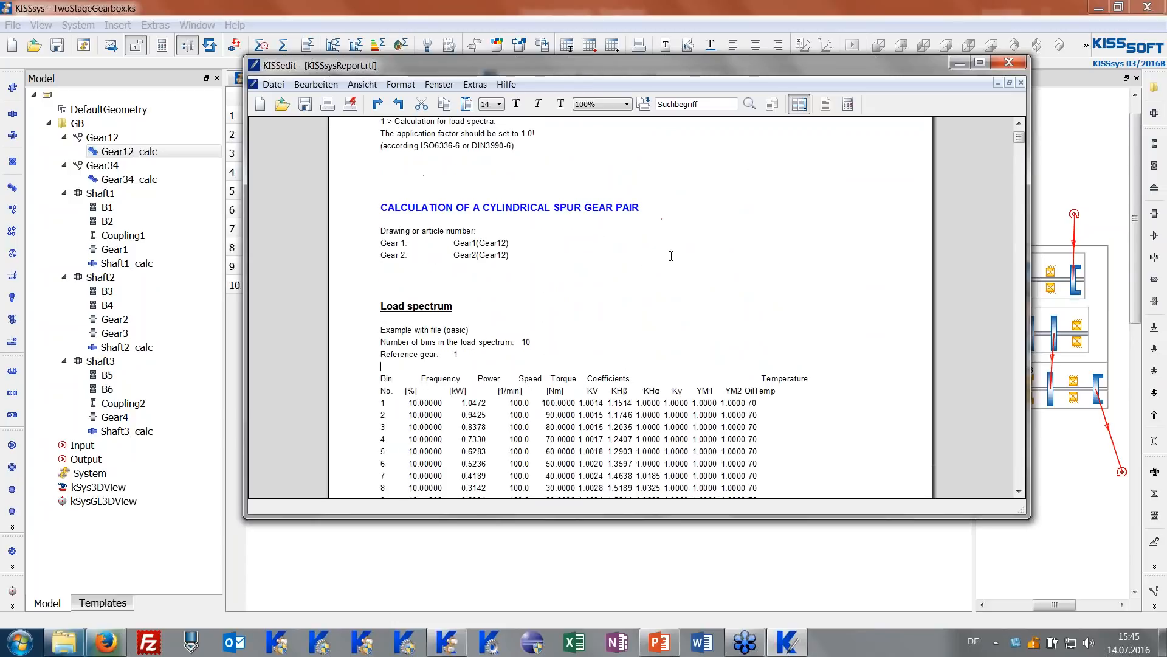
scroll(667, 253, down, 14)
scroll(597, 325, up, 2)
scroll(463, 271, down, 2)
drag(558, 344, 648, 359)
click(648, 358)
scroll(636, 351, down, 4)
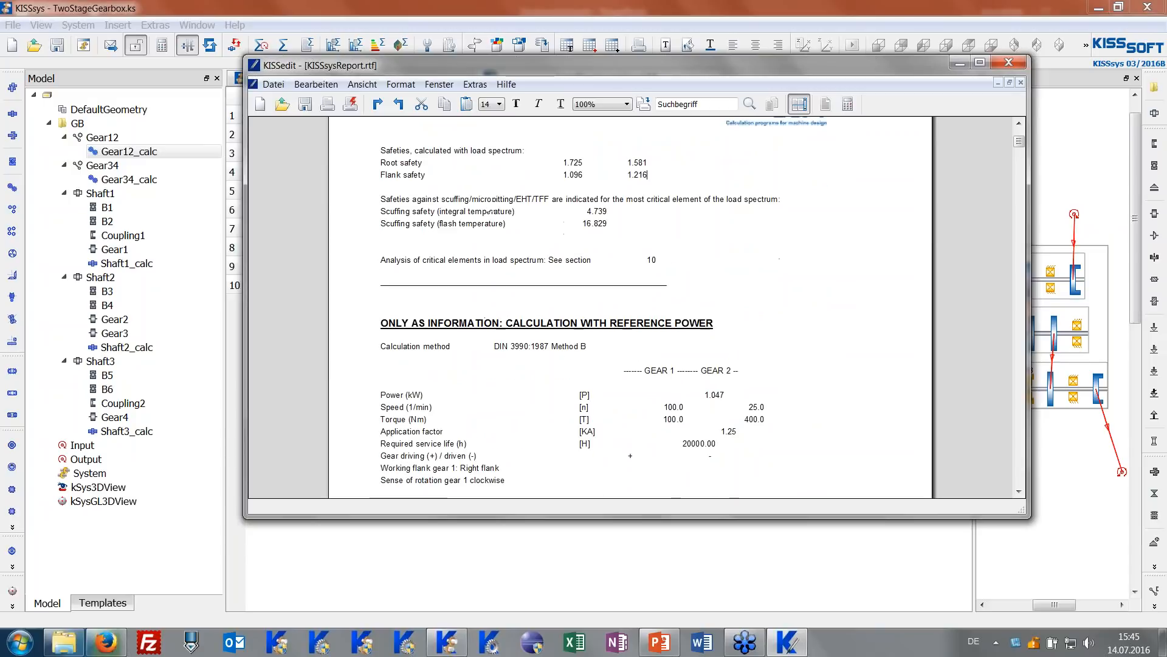
Examine the tooth service life and the damage table per bin in the report's section "10. Service life, damage".
drag(1019, 141, 1027, 183)
scroll(505, 345, down, 4)
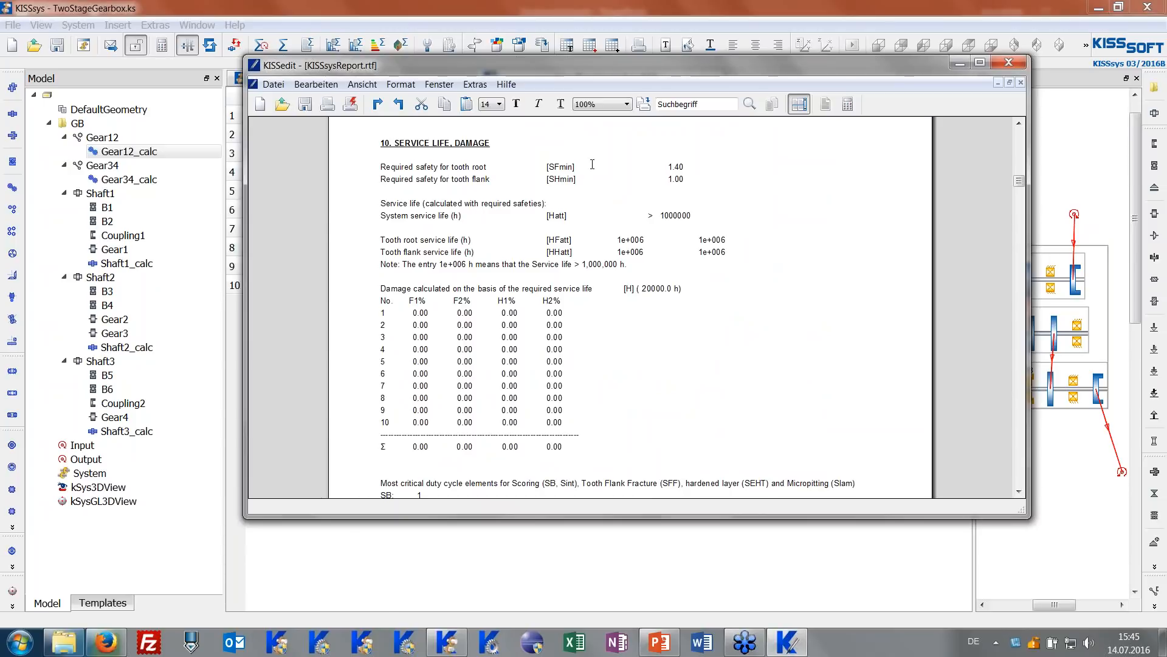
drag(387, 236, 472, 249)
click(473, 249)
scroll(510, 322, down, 2)
drag(387, 231, 472, 392)
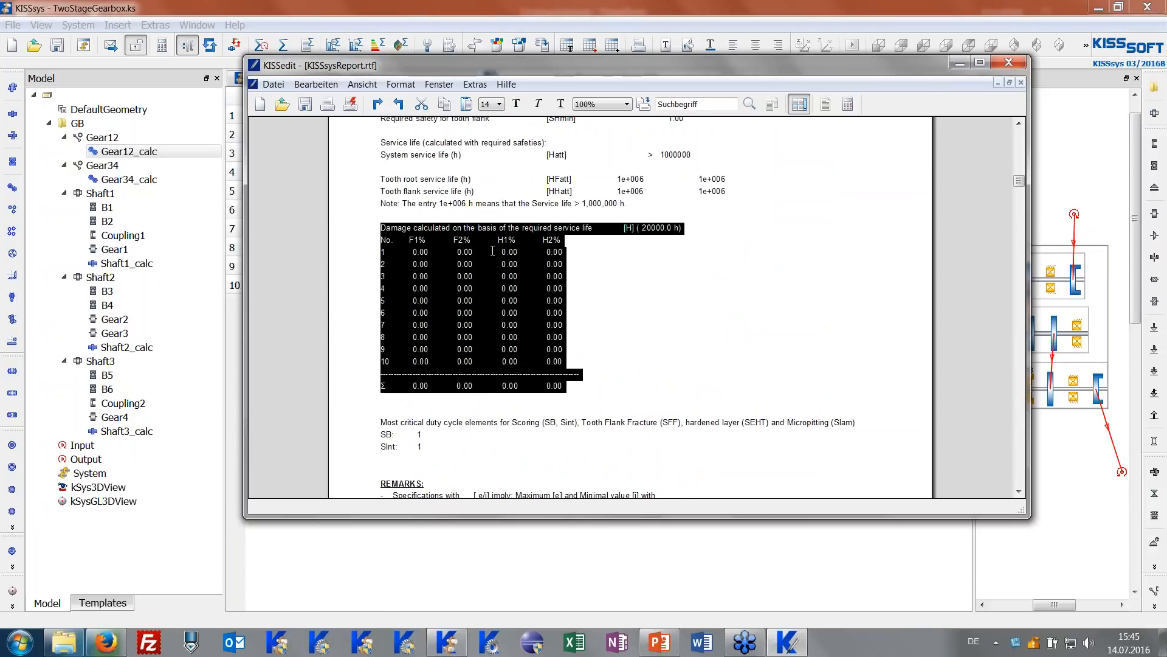
scroll(493, 262, down, 4)
scroll(502, 338, up, 5)
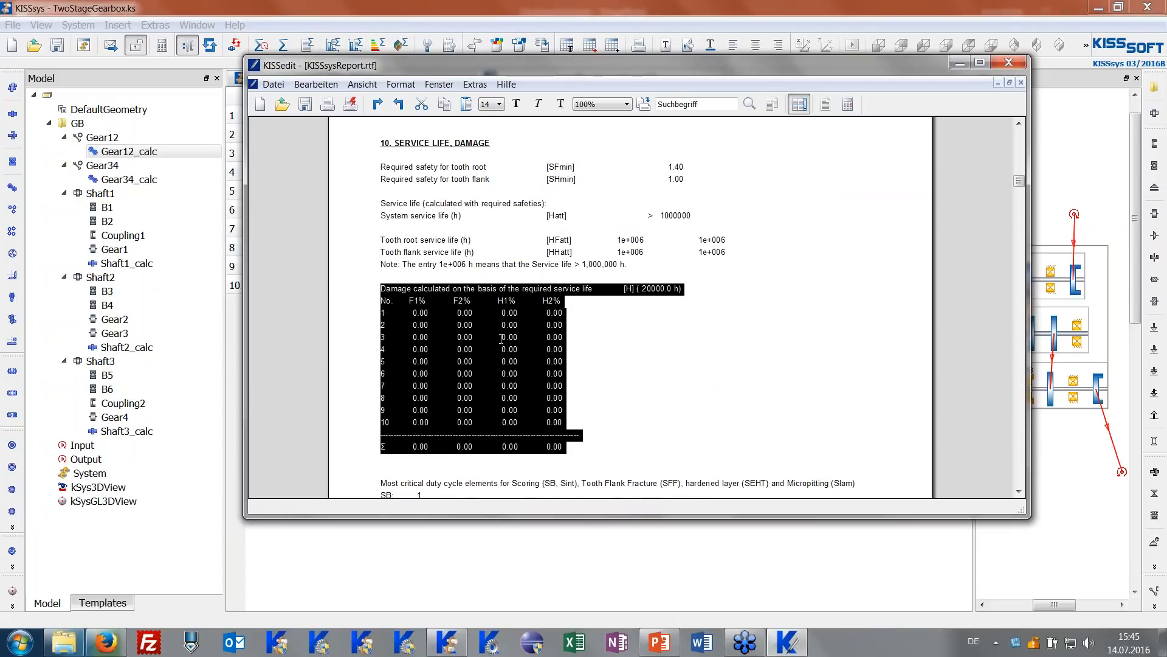
Close the report and the LoadSpectrumFromDB table.
click(1008, 65)
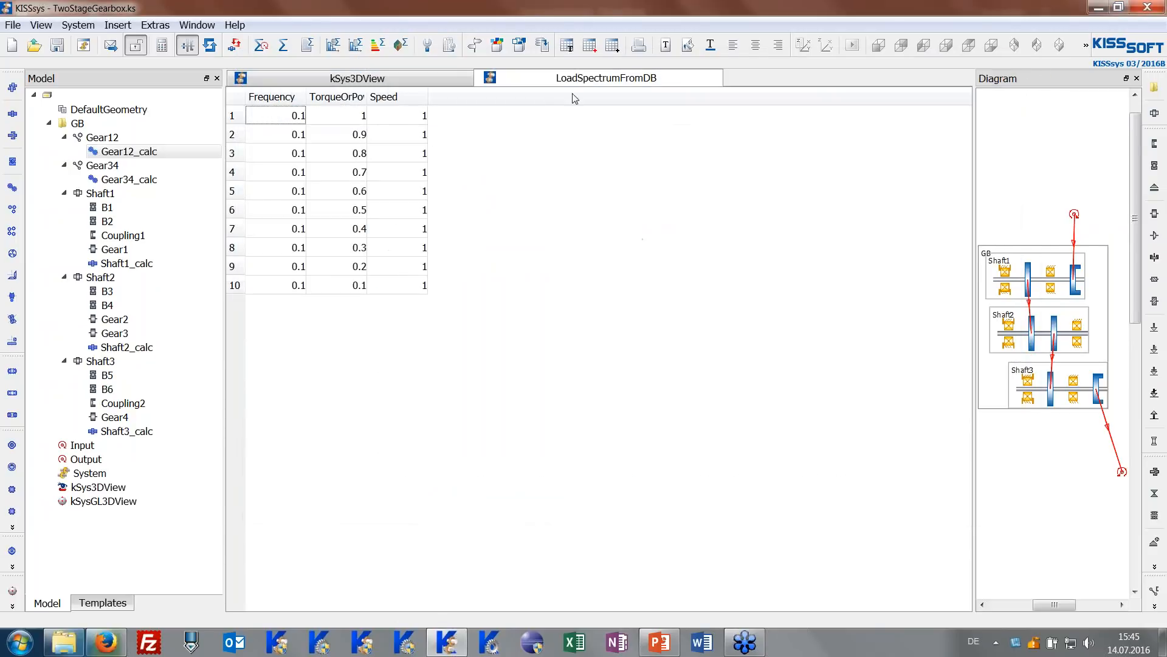
right_click(602, 87)
click(613, 90)
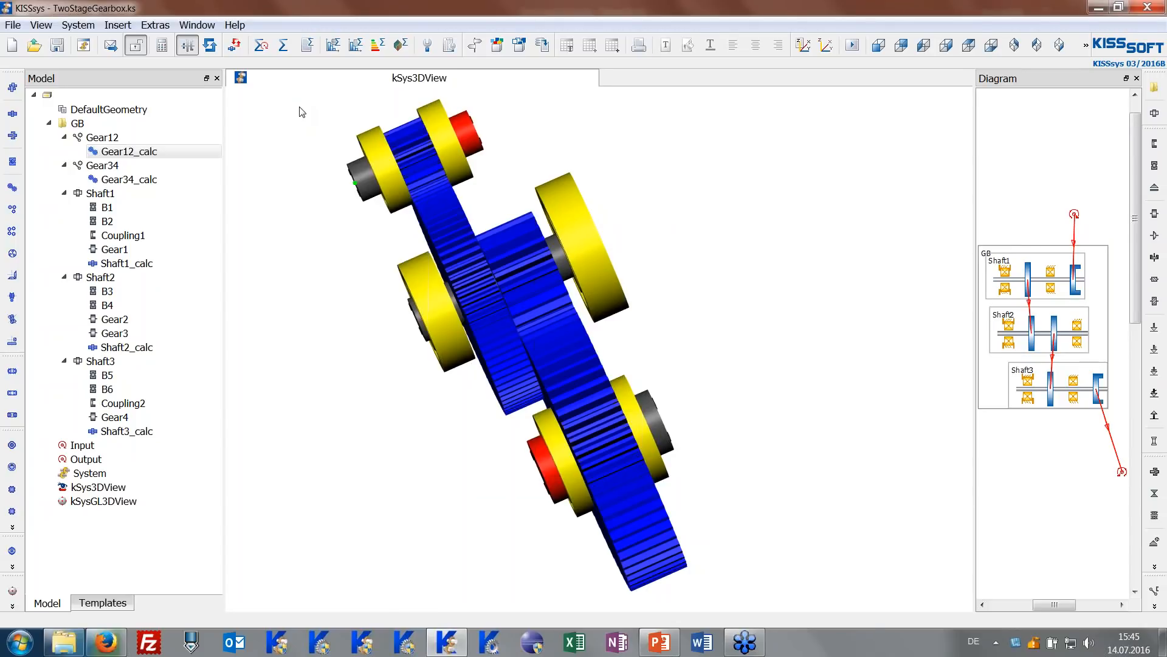
Add the LoadSpectrum default template at the top level of the gearbox model and close the template selection.
click(183, 96)
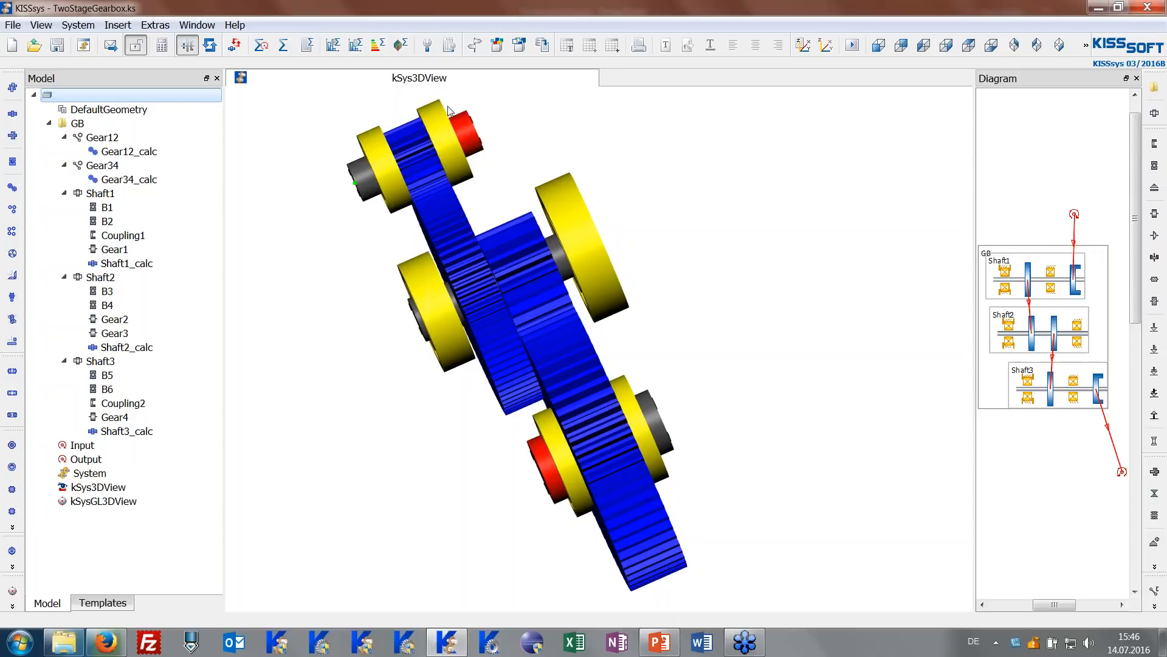
click(542, 45)
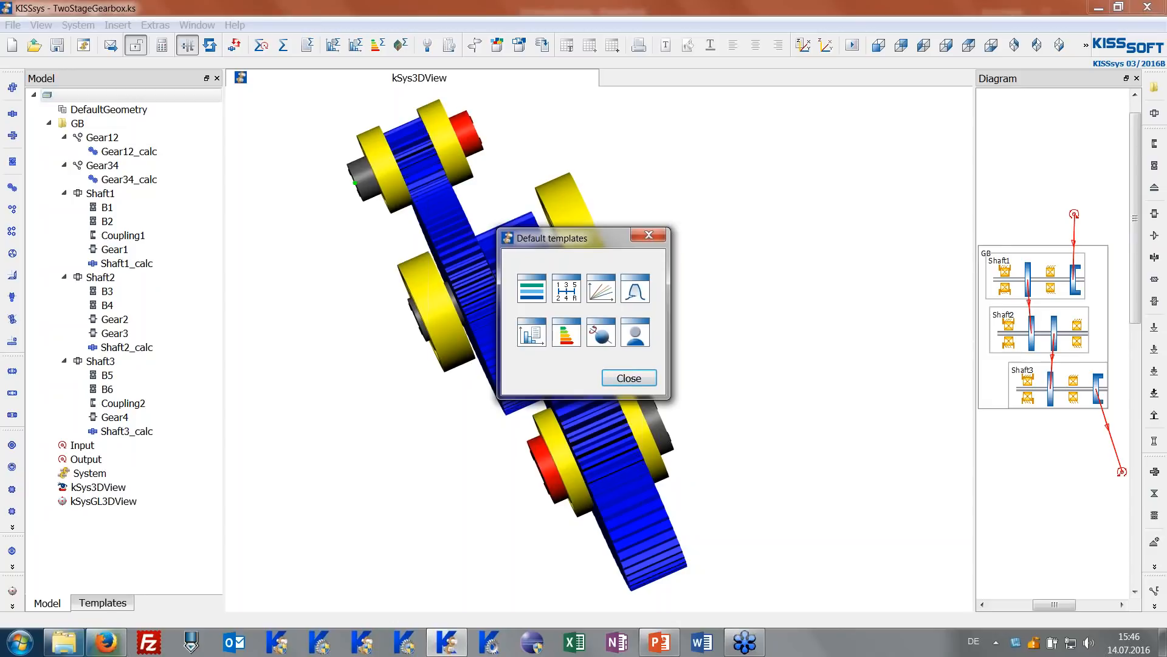
click(535, 335)
click(609, 371)
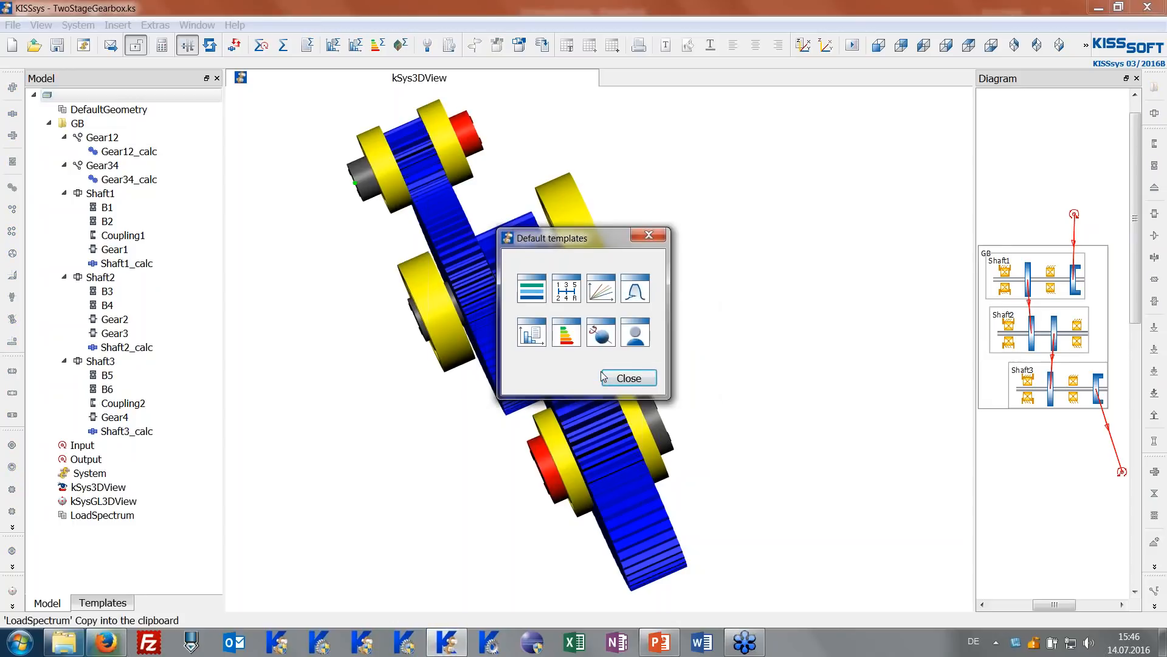
click(642, 382)
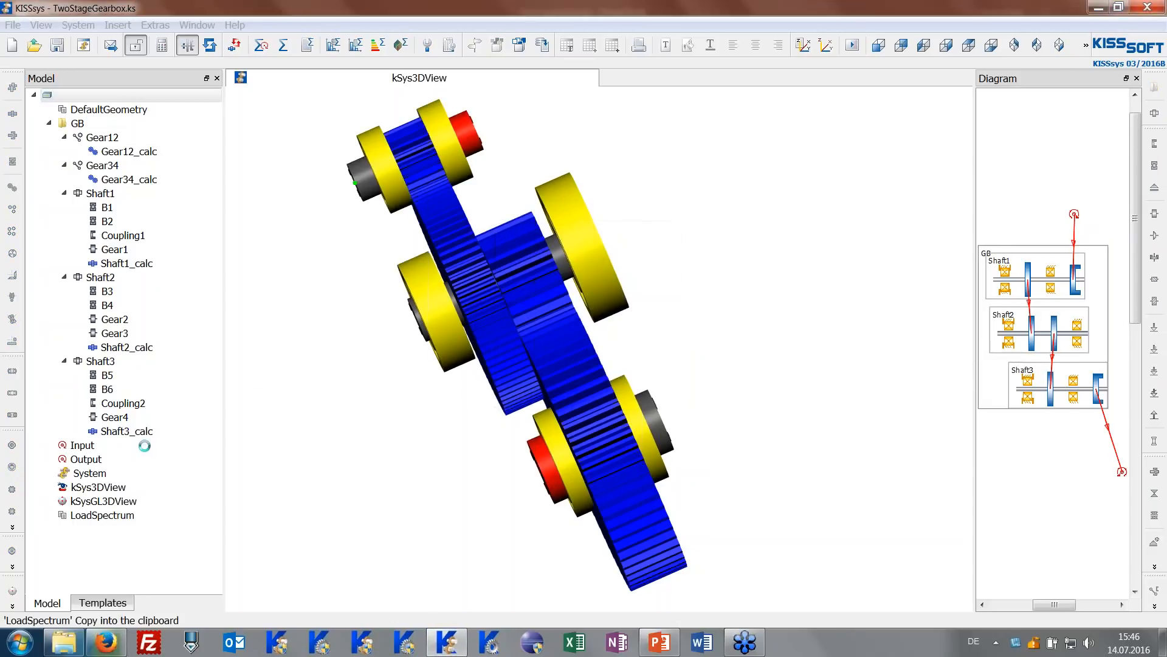
Open the definition dialog of LoadSpectrum and set the number of bins to 3 for manual definition.
click(66, 516)
right_click(67, 516)
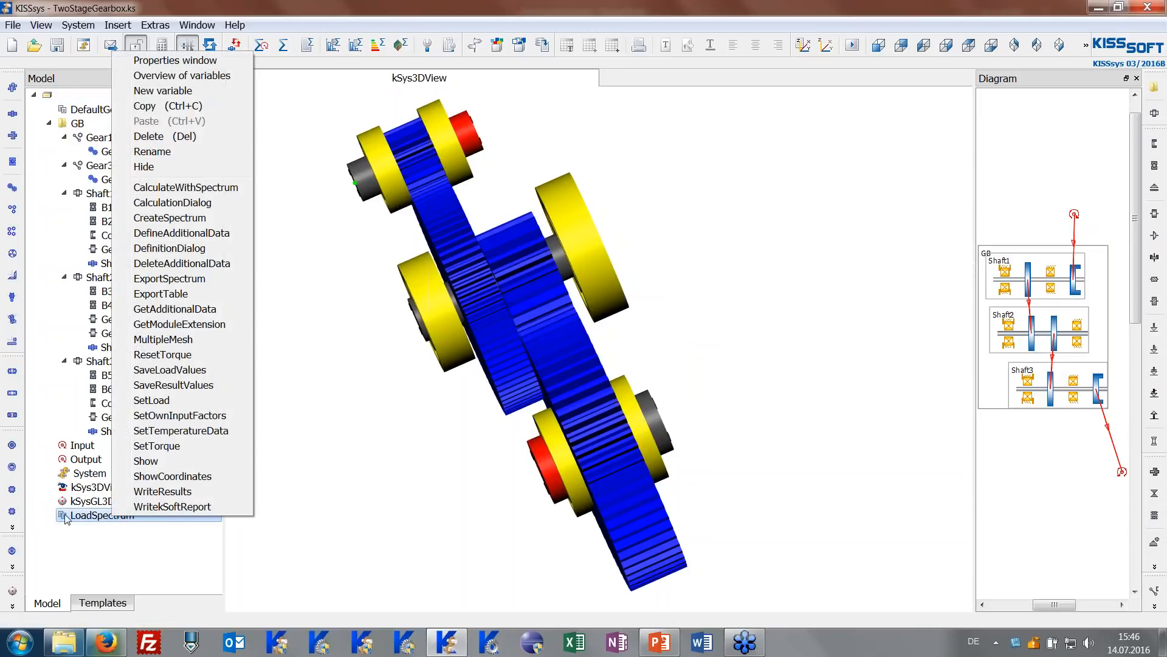
click(192, 249)
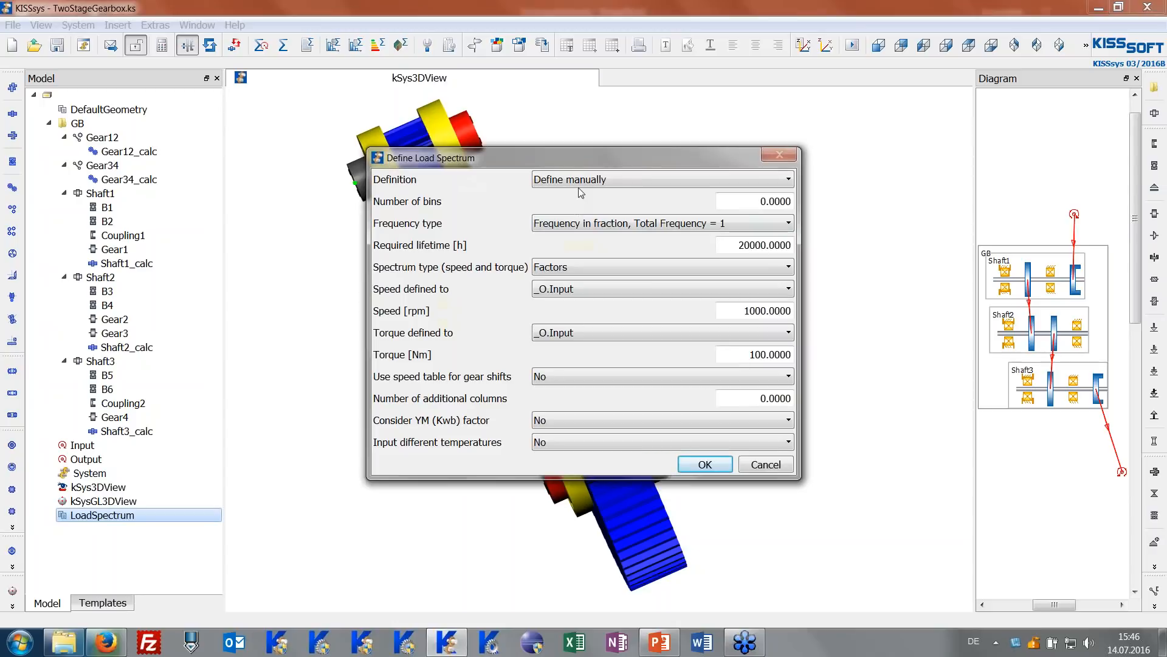
drag(556, 159, 511, 155)
double_click(743, 198)
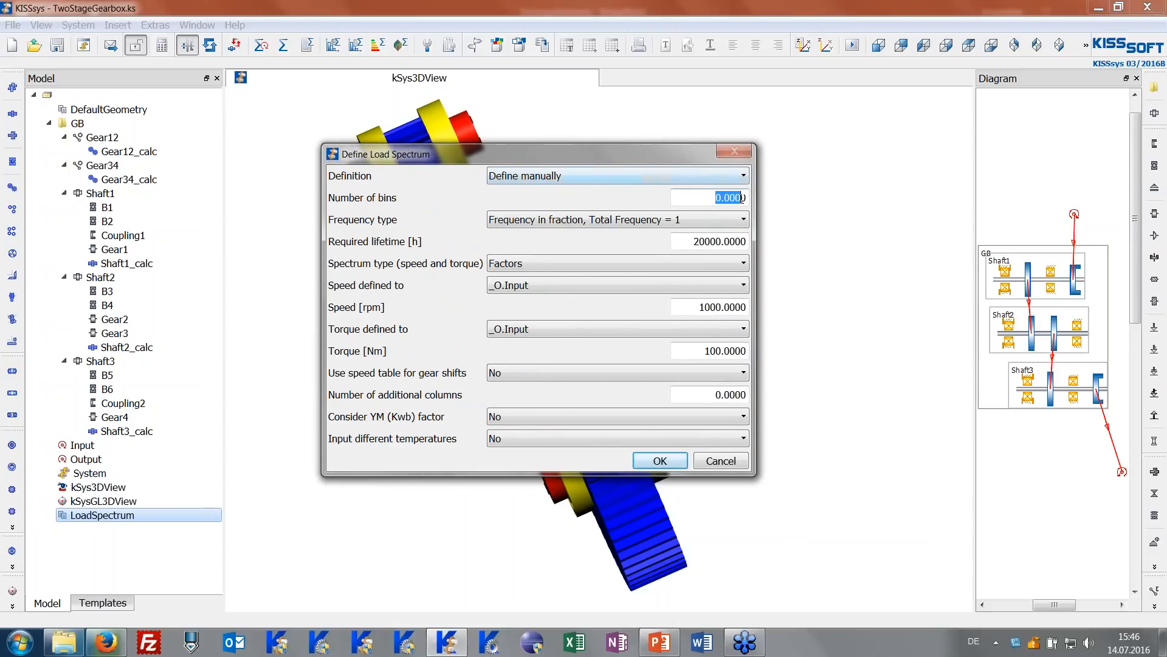
text(3)
Keep the frequency type as "Frequency in fraction, Total Frequency = 1" and set the spectrum type for speed and torque to Values.
click(543, 222)
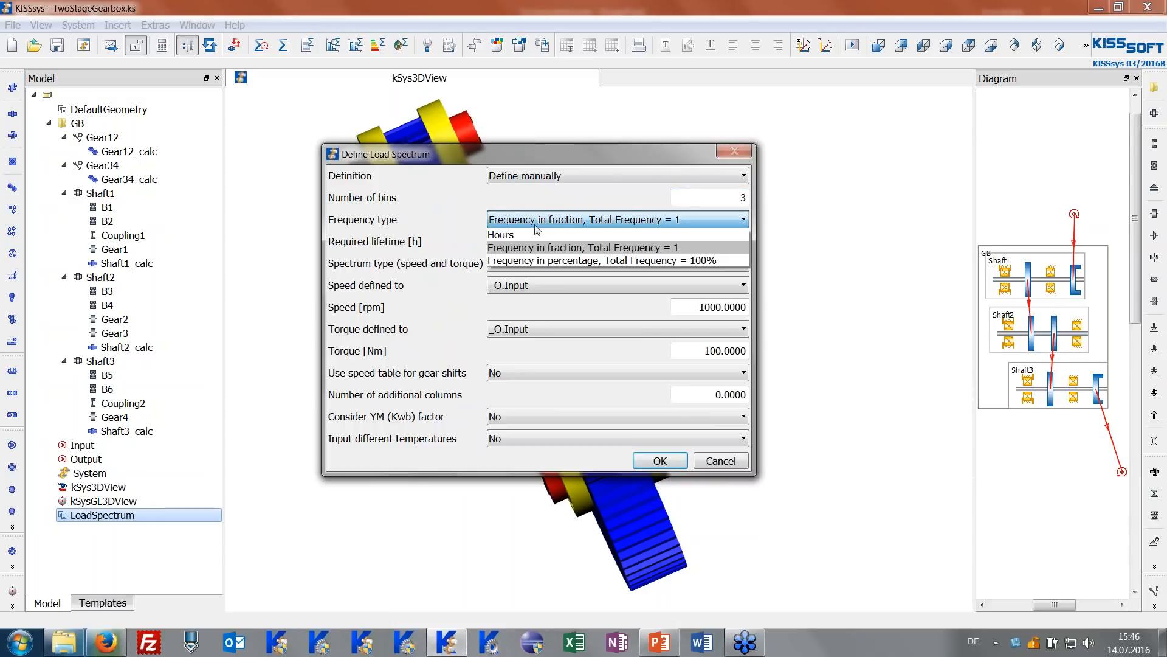
click(528, 247)
double_click(746, 240)
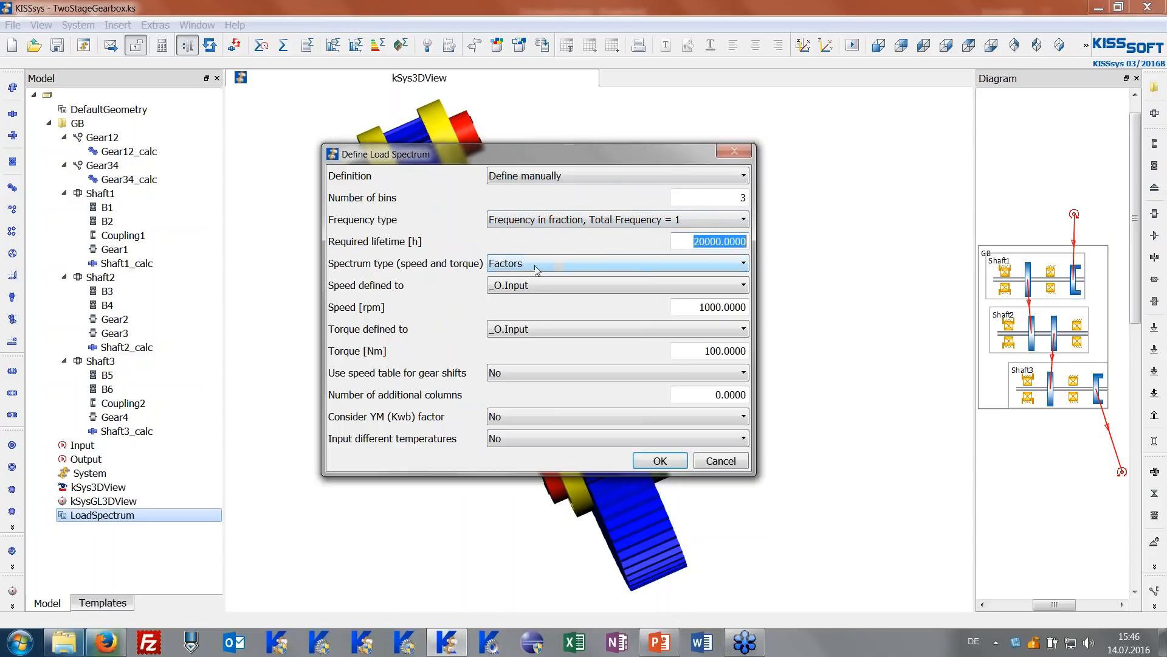
click(508, 265)
click(508, 266)
click(509, 266)
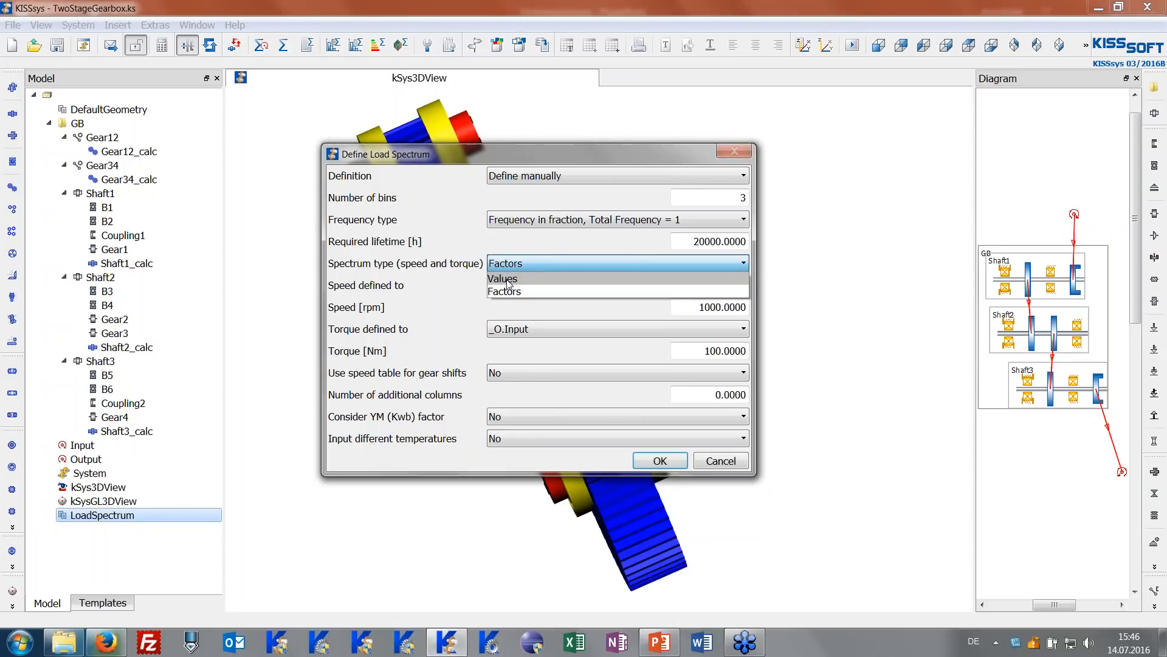
click(510, 278)
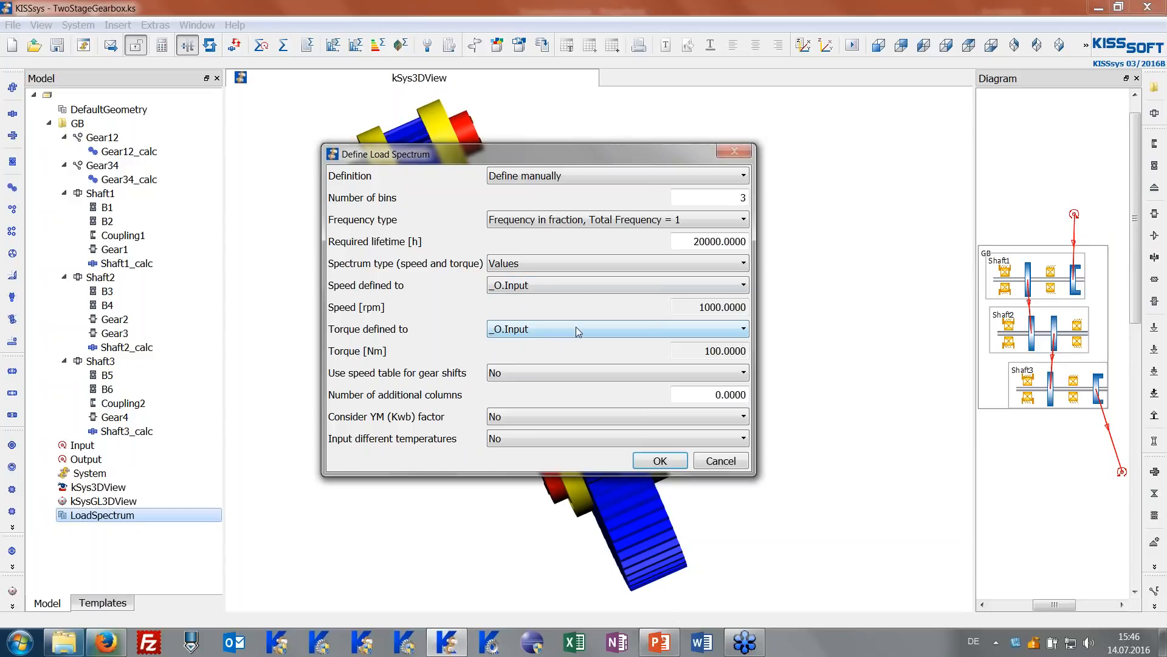
Try the spectrum type Factors with its reference speed and torque fields, and switch back to Values.
click(546, 269)
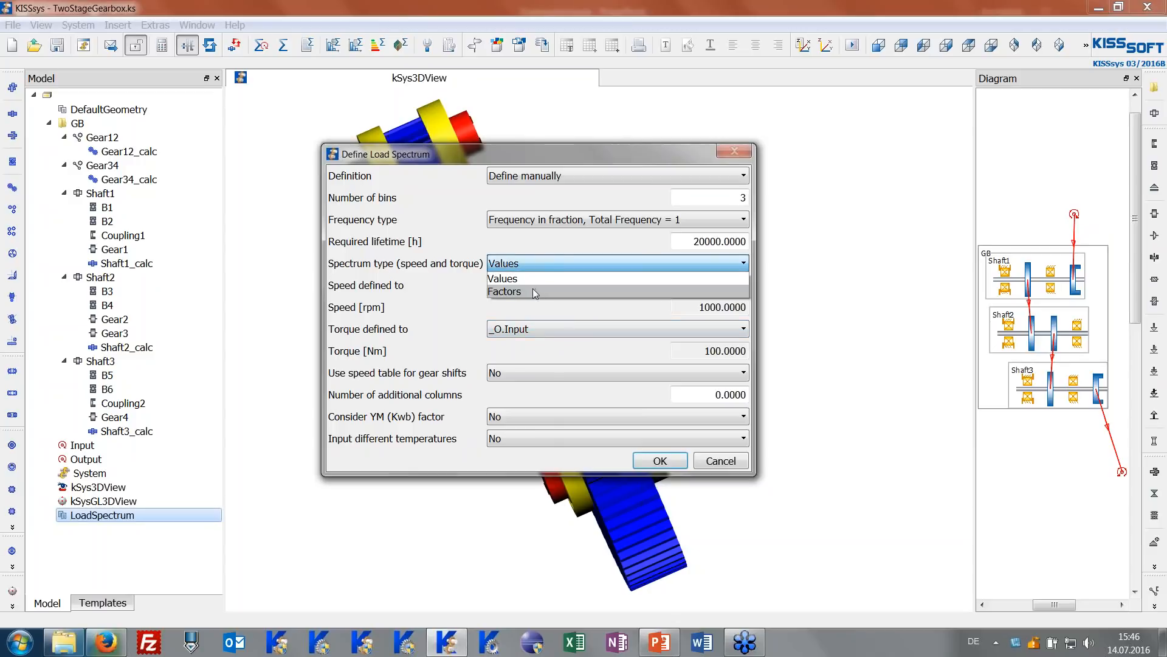
click(533, 288)
double_click(699, 308)
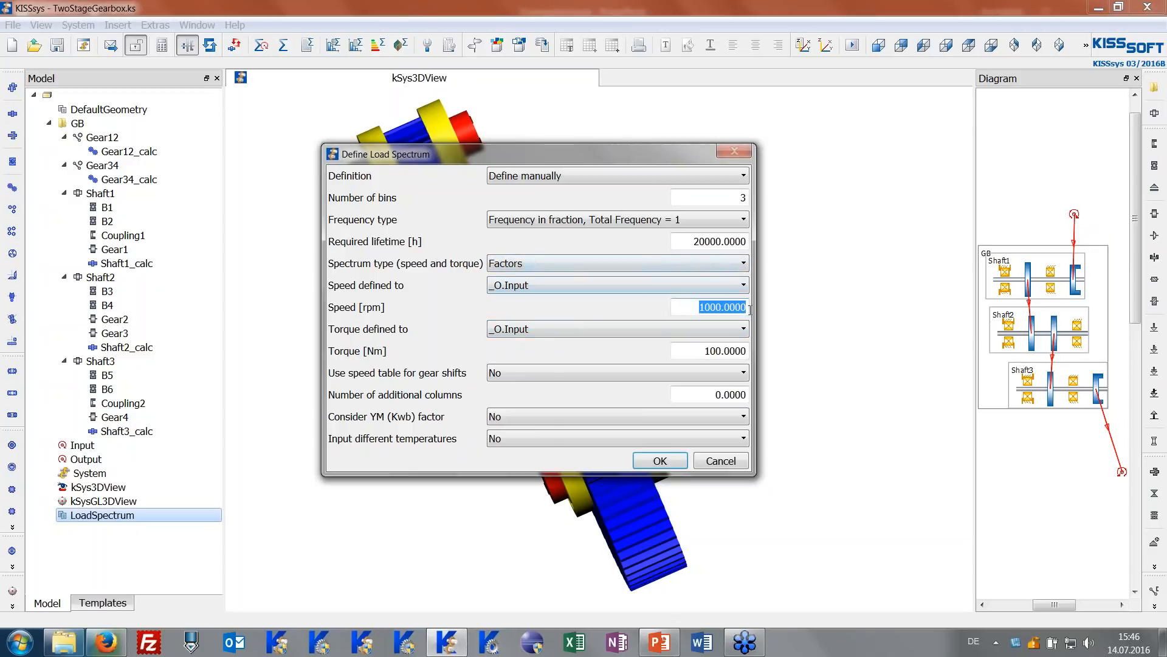
click(697, 353)
double_click(697, 354)
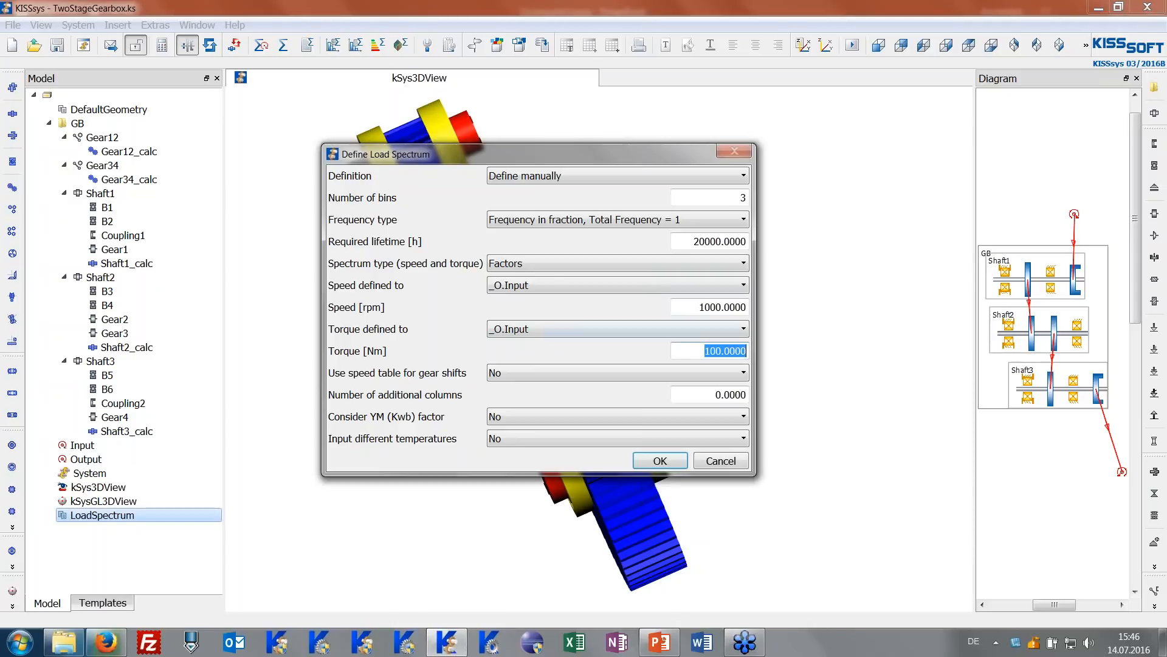
click(526, 266)
click(524, 275)
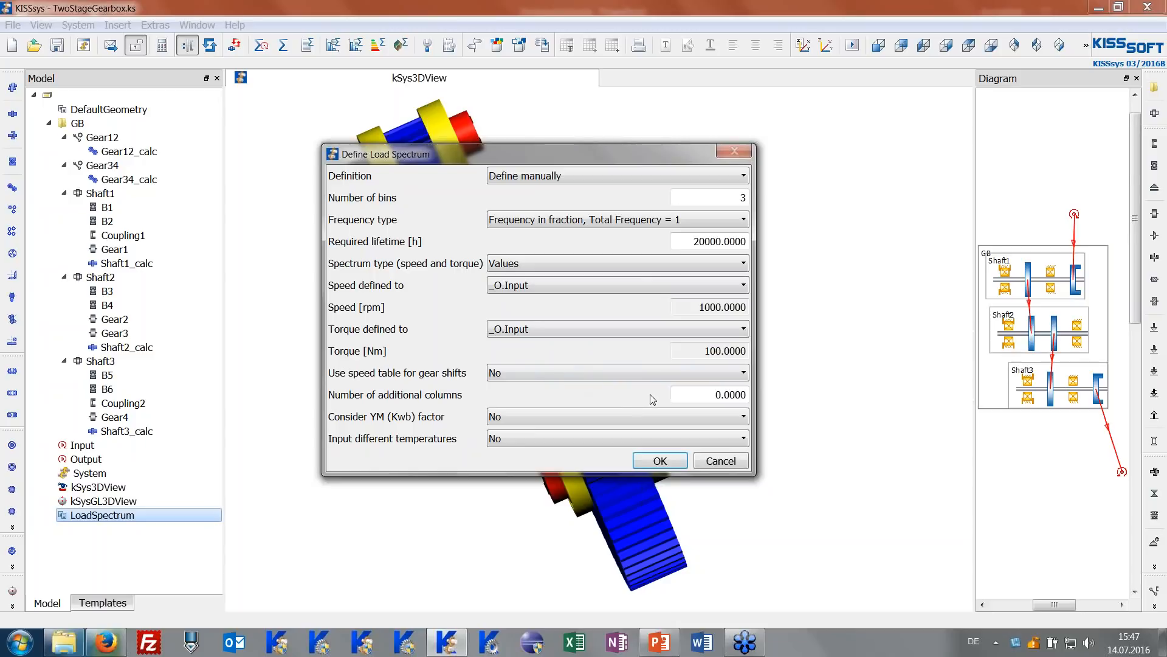
Keep the number of additional columns at 0, accept the load spectrum definition and acknowledge the required lifetime note.
click(724, 395)
drag(714, 397, 752, 398)
click(653, 461)
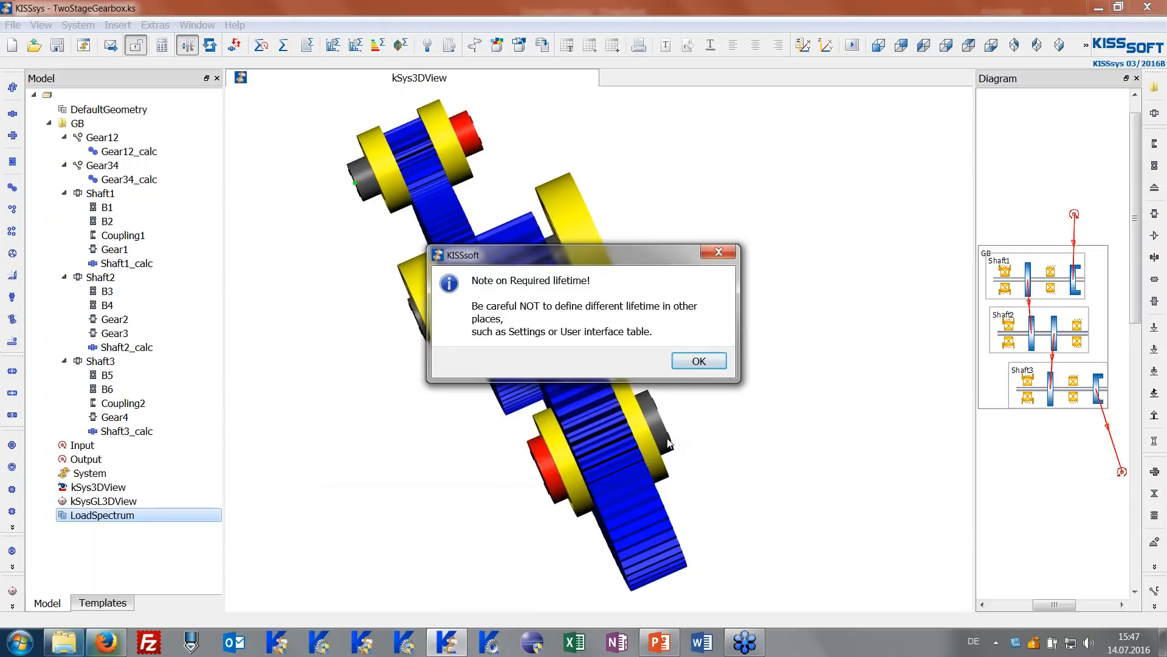
click(682, 365)
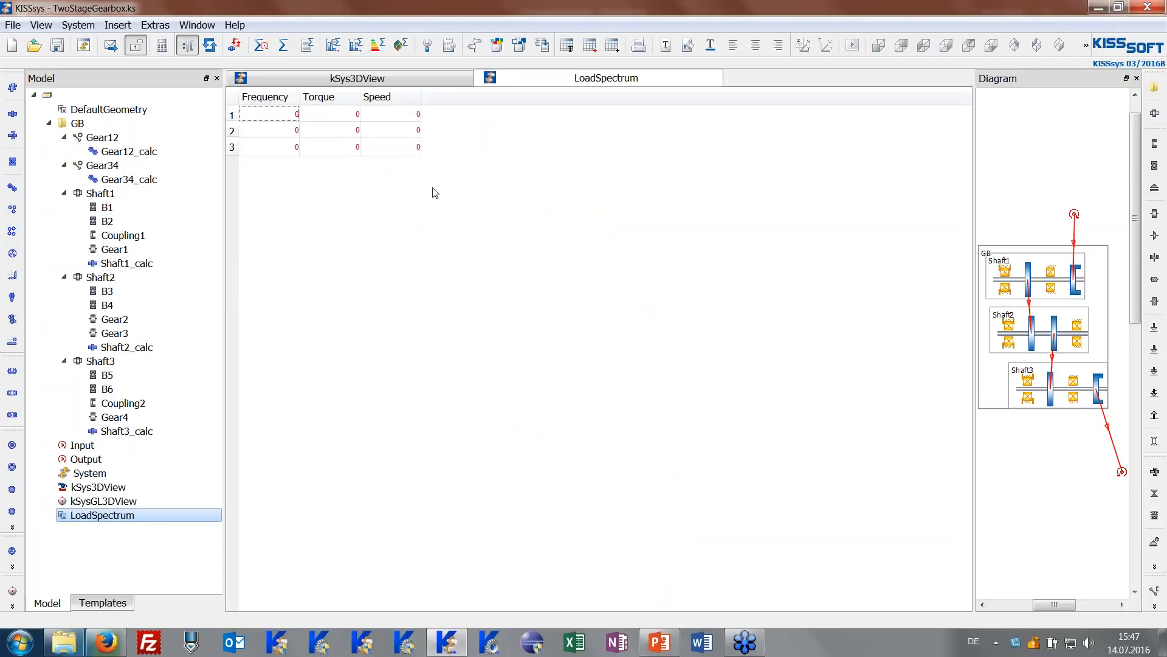
Enter the frequencies 0.3, 0.5 and 0.2 for bins 1 to 3 of the LoadSpectrum table.
click(283, 113)
text(0.3)
key(Return)
text(0.5)
key(Return)
click(286, 148)
text(0.2)
key(Return)
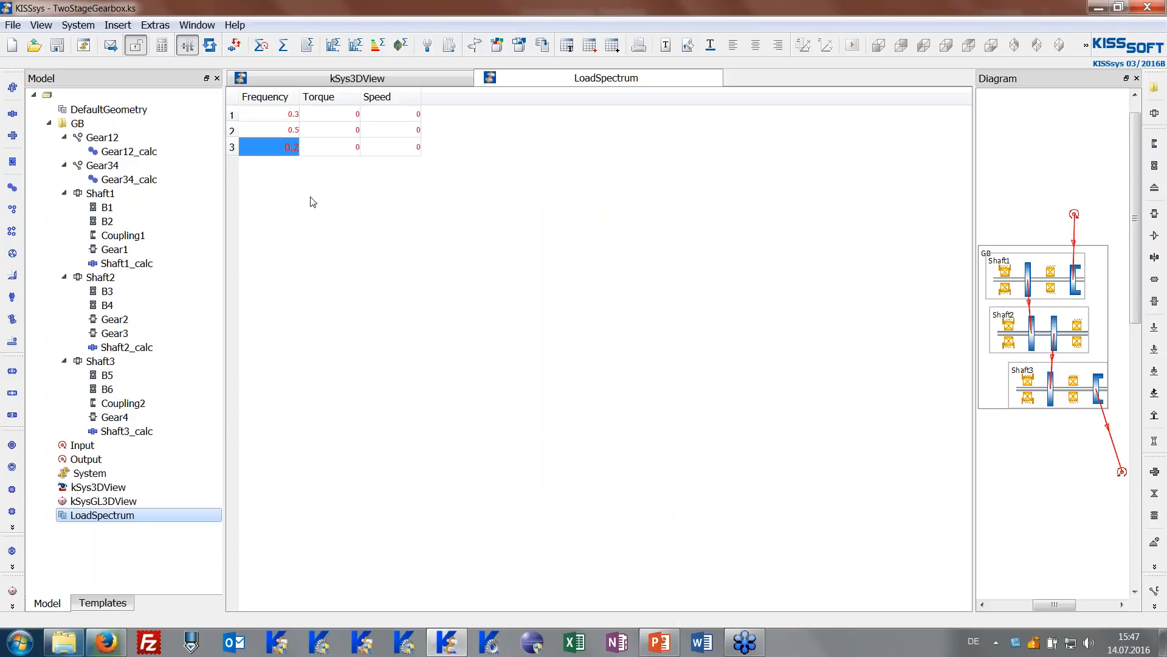
click(327, 164)
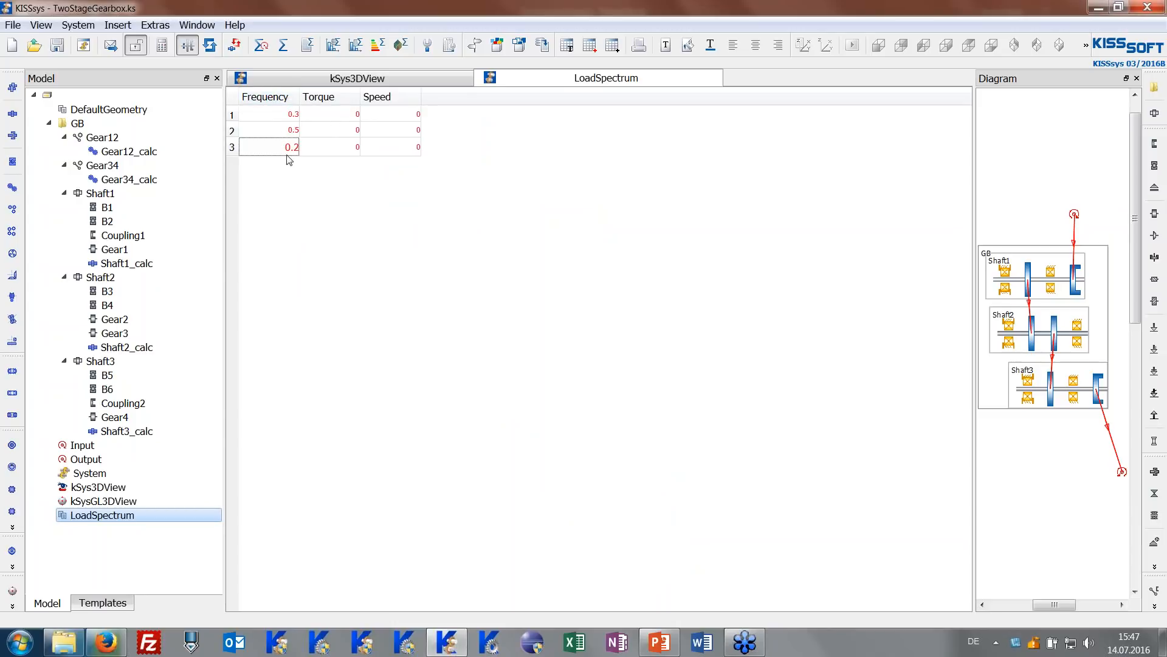
Enter the torques 100, 90 and 120 for bins 1 to 3 of the LoadSpectrum table.
double_click(324, 114)
text(100)
key(Return)
double_click(324, 129)
text(90)
key(Return)
double_click(324, 146)
text(120)
key(Return)
Enter the speeds 100, 90 and 80 for bins 1 to 3 of the LoadSpectrum table.
double_click(412, 114)
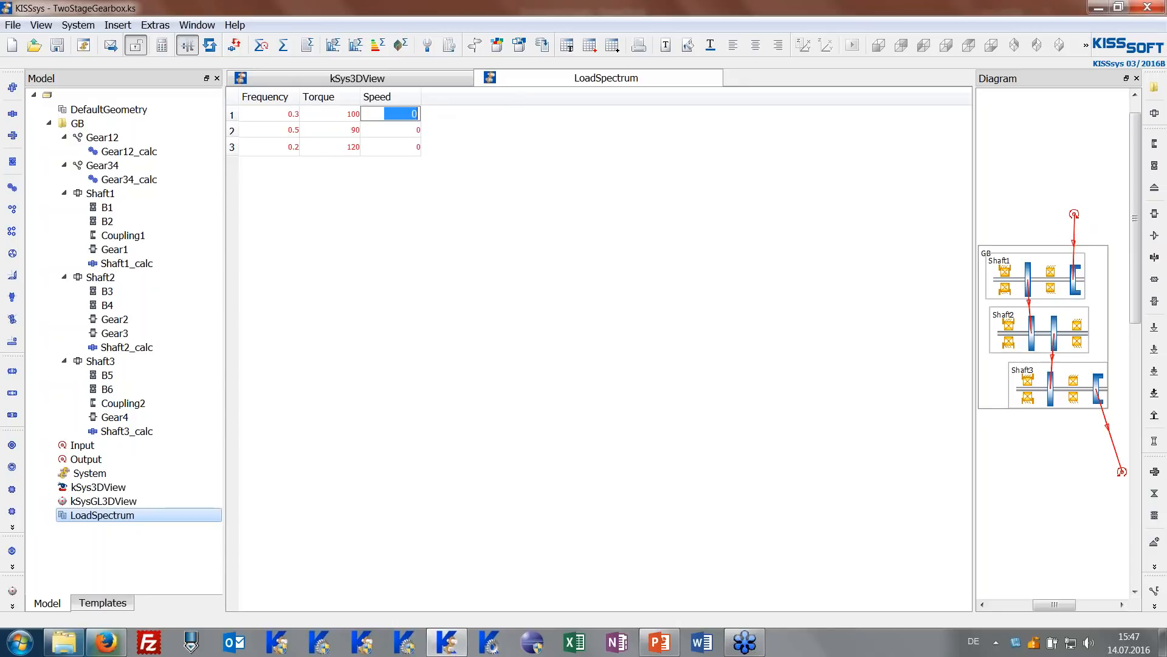
text(100)
click(417, 132)
text(90)
key(Return)
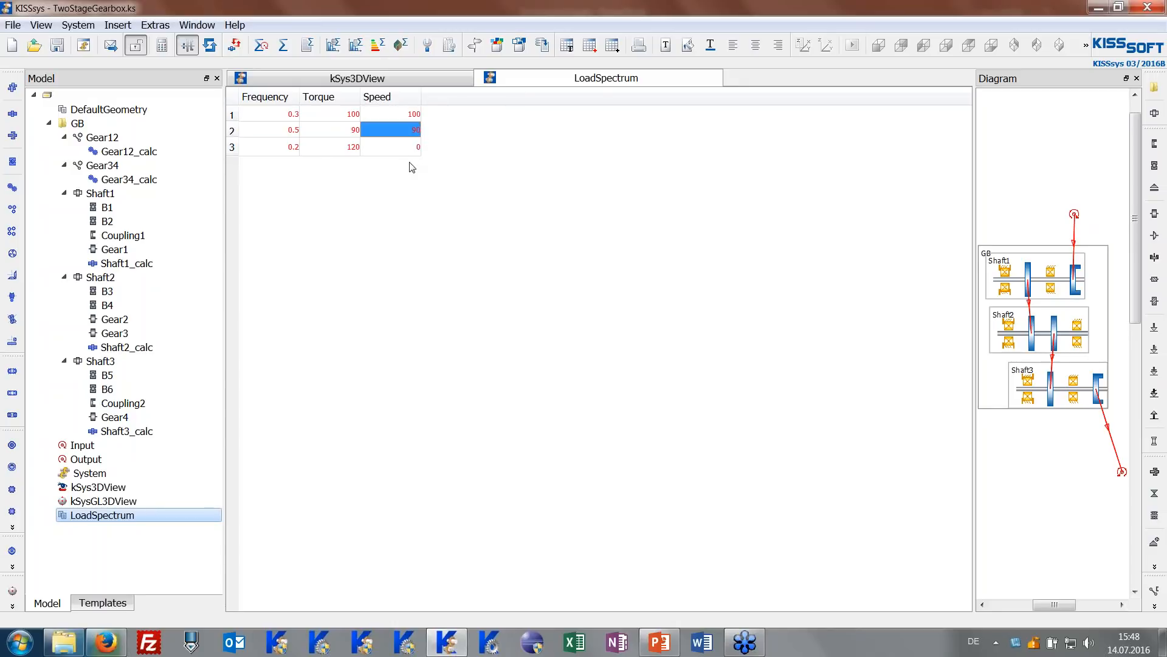
double_click(412, 148)
text(80)
key(Return)
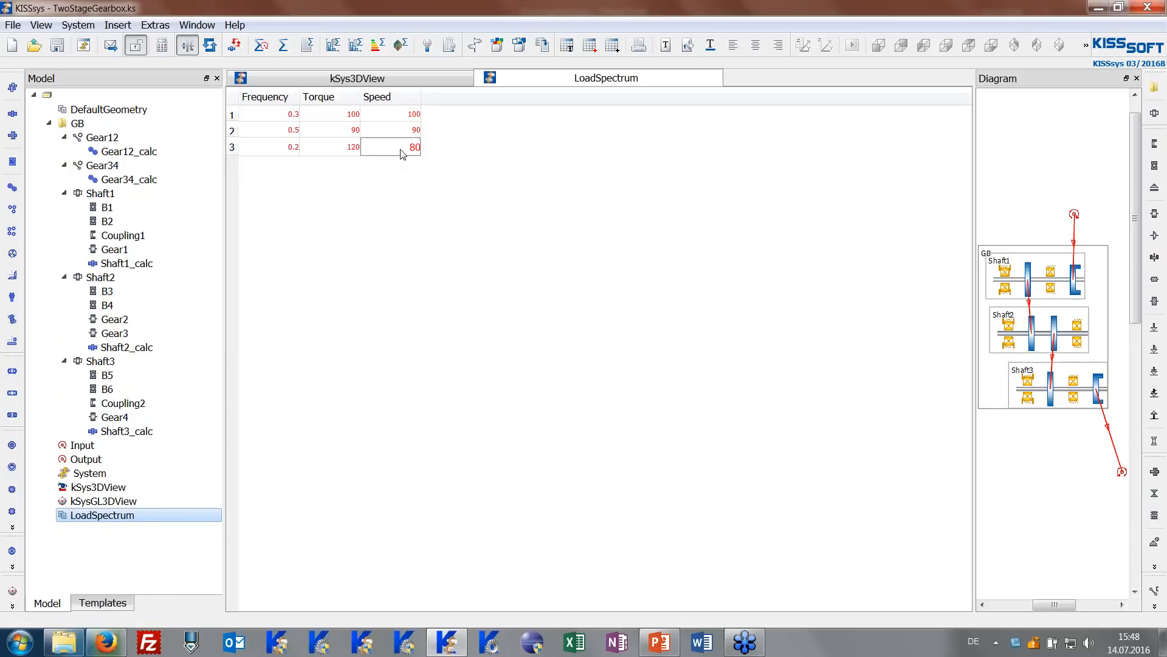
Run the load spectrum calculation with the type "Full load spectrum (with results for single bins and export KISSsoft files)".
click(357, 48)
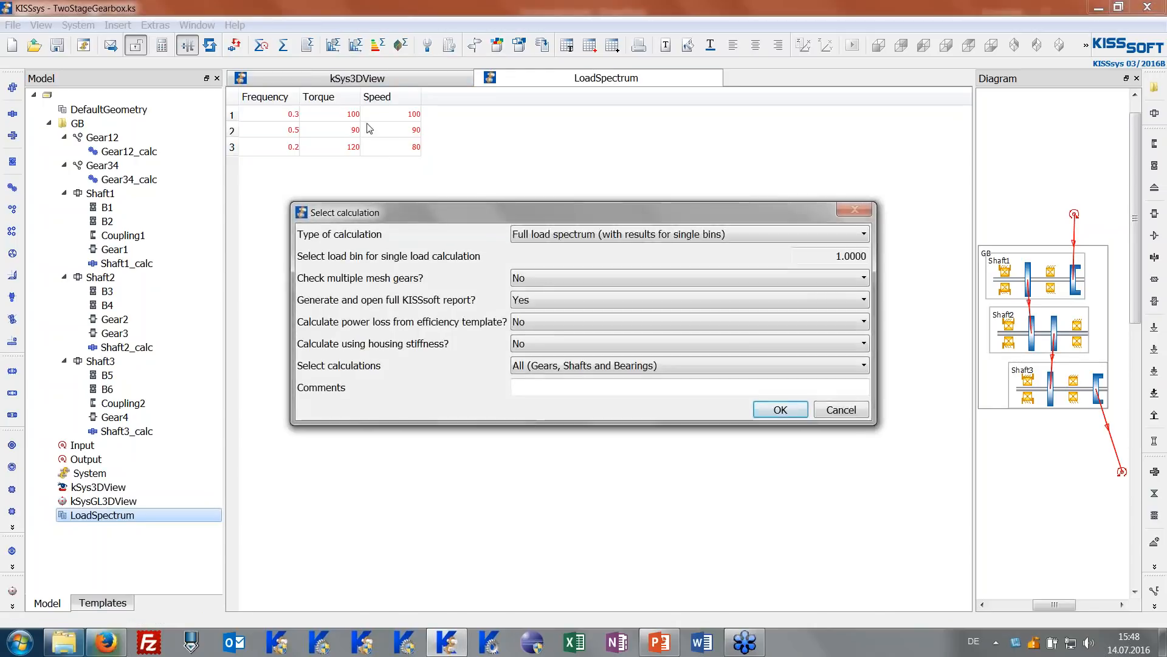
click(568, 234)
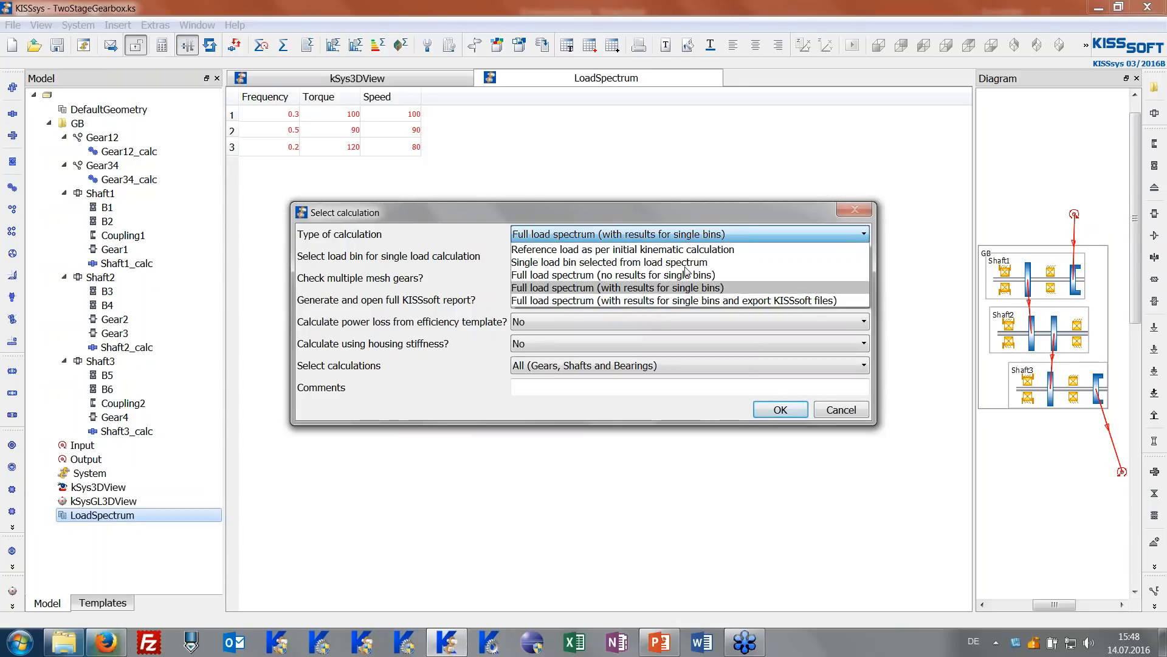
click(695, 301)
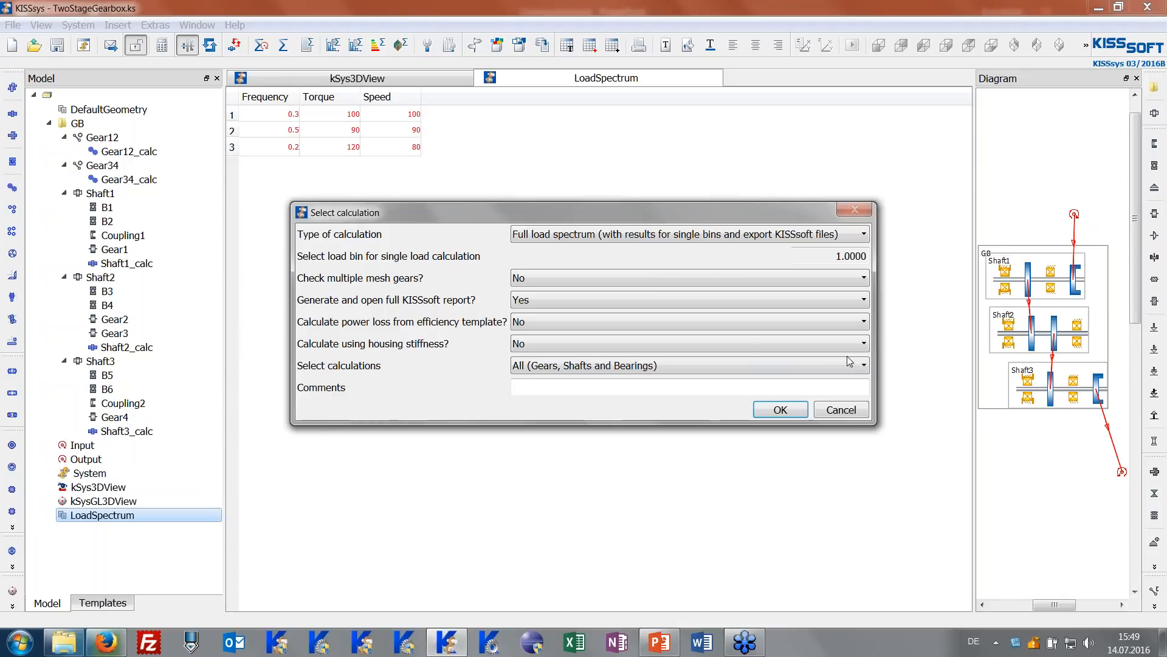
click(771, 413)
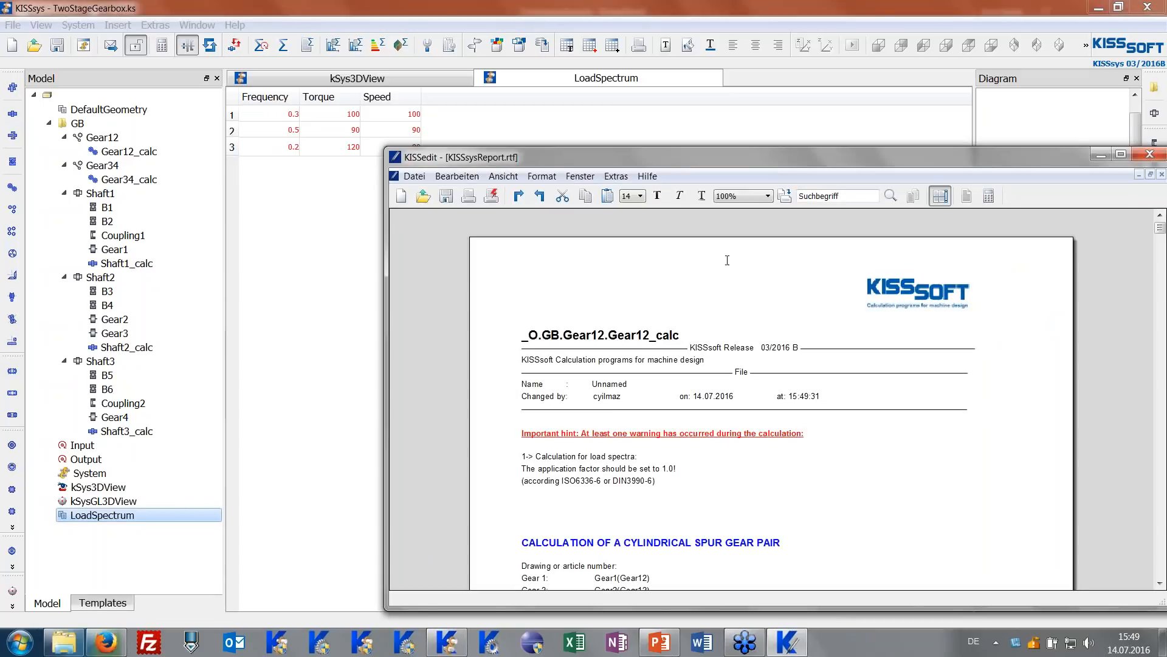
Compare the speeds and torques in the report's load spectrum section for Gear12_calc with the entries in the LoadSpectrum table.
drag(713, 163, 543, 84)
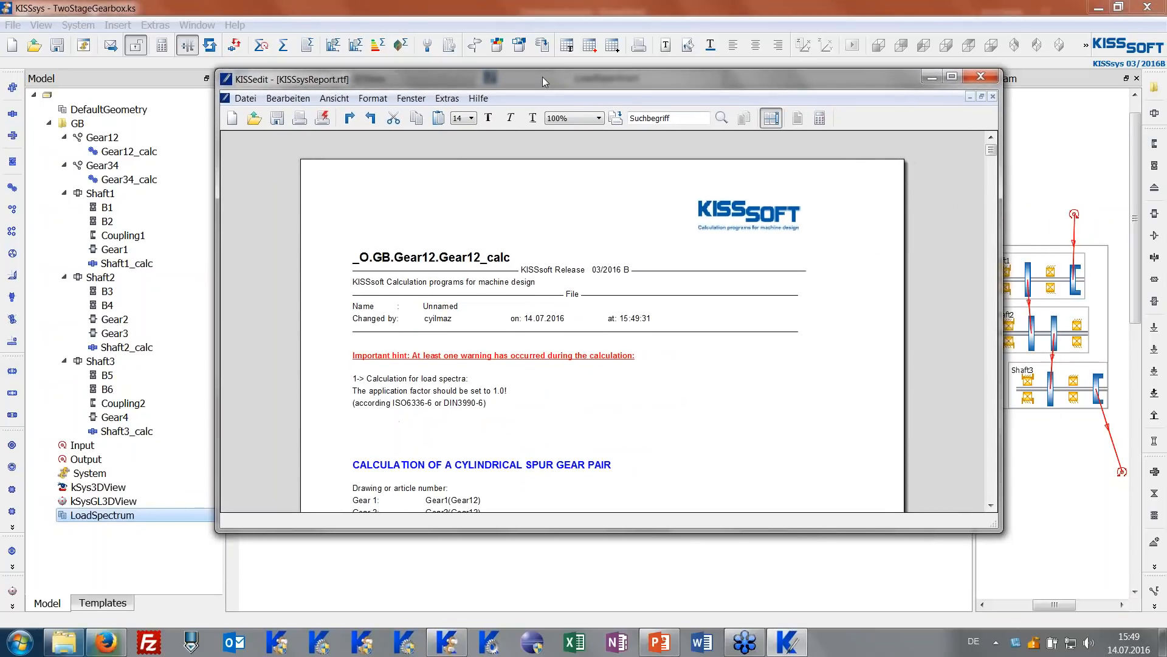
scroll(600, 168, down, 2)
scroll(599, 168, up, 2)
scroll(603, 181, down, 6)
drag(535, 79, 621, 115)
scroll(624, 249, up, 3)
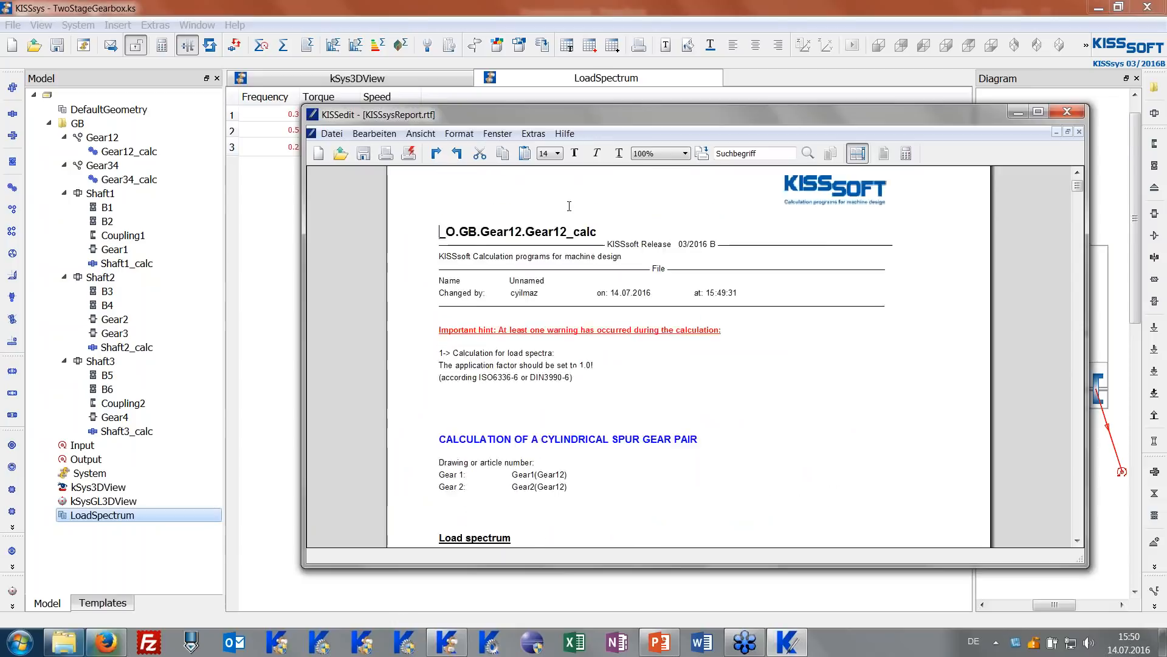
scroll(594, 170, down, 5)
drag(571, 118, 736, 86)
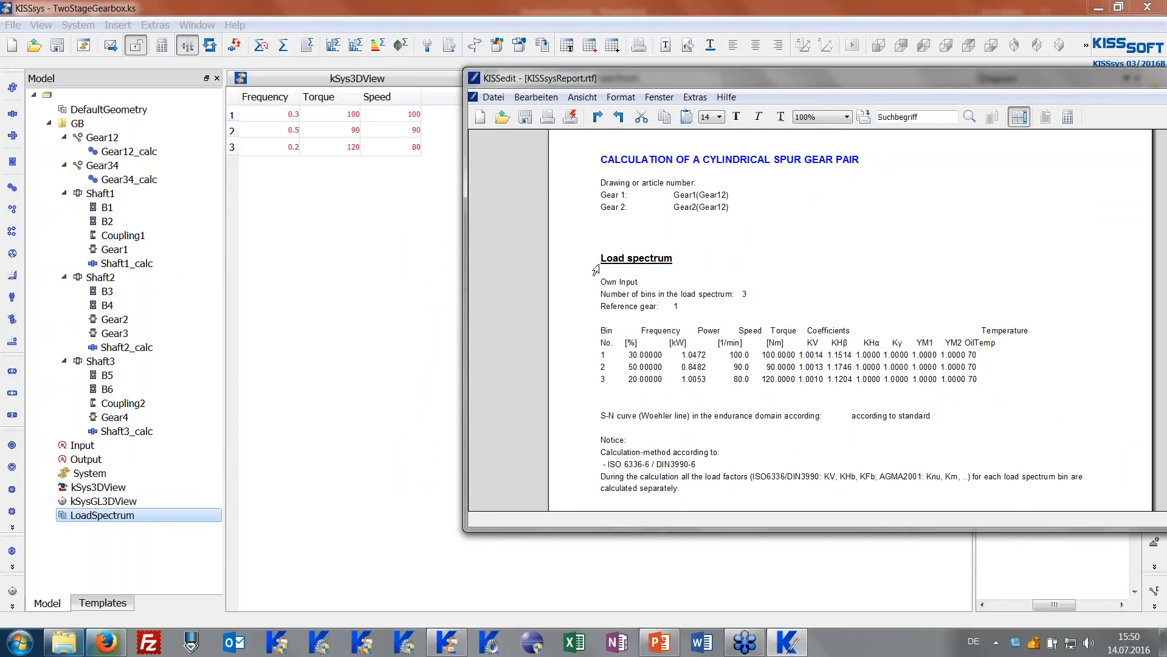
drag(550, 74, 516, 48)
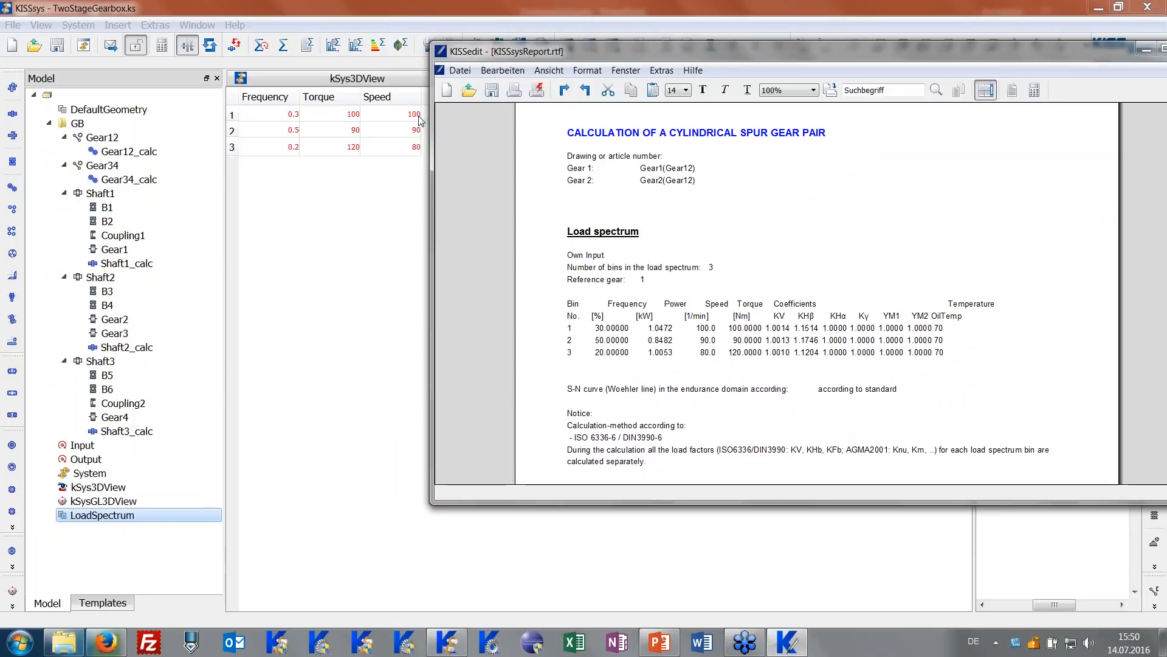
drag(698, 326, 715, 354)
click(715, 353)
drag(729, 328, 767, 352)
click(769, 351)
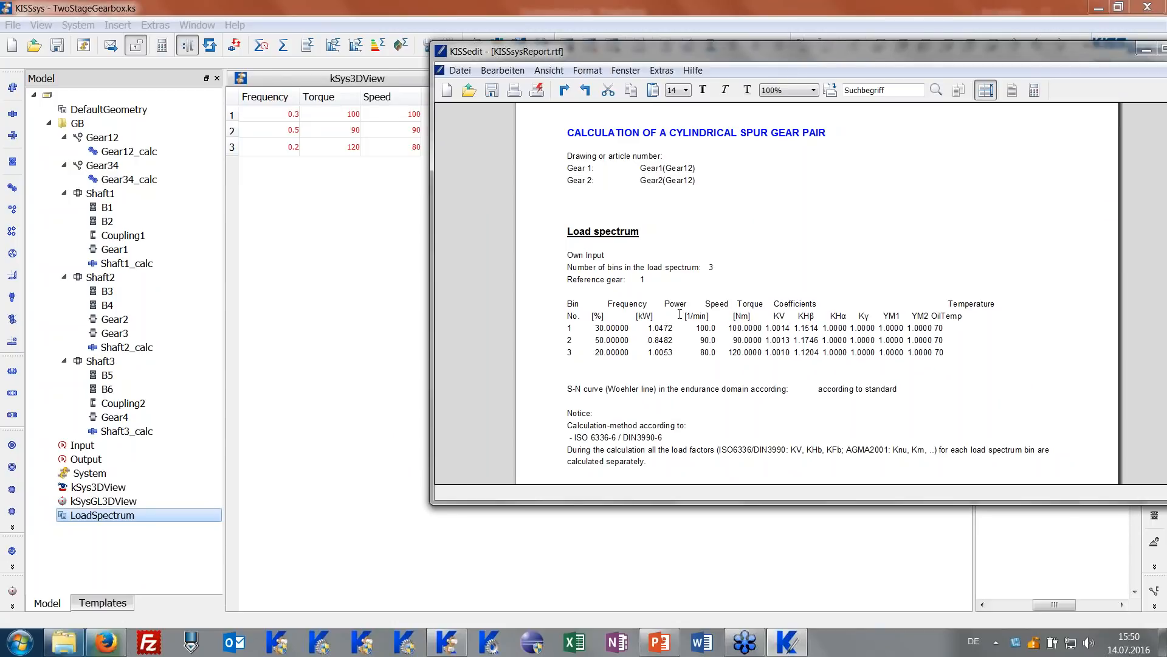
Examine the warning about the application factor and the gear pair data in the Gear12_calc report.
scroll(680, 314, up, 5)
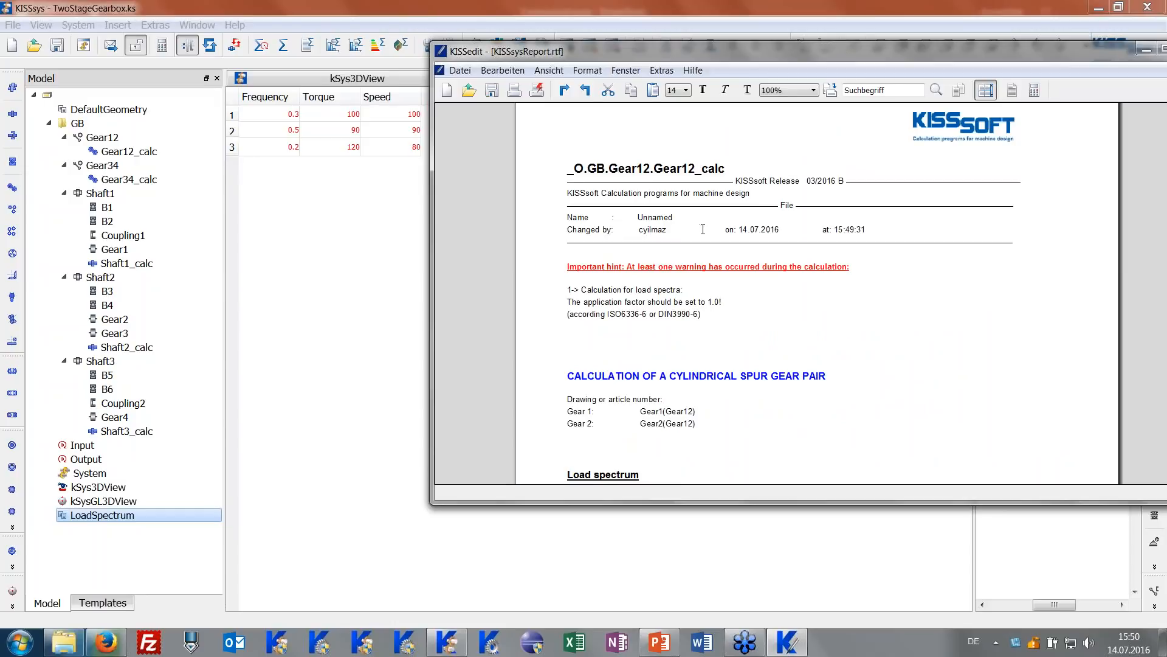
scroll(703, 229, down, 15)
scroll(702, 243, up, 5)
drag(712, 232, 846, 266)
click(874, 277)
scroll(874, 276, down, 9)
scroll(875, 274, down, 12)
drag(991, 51, 822, 43)
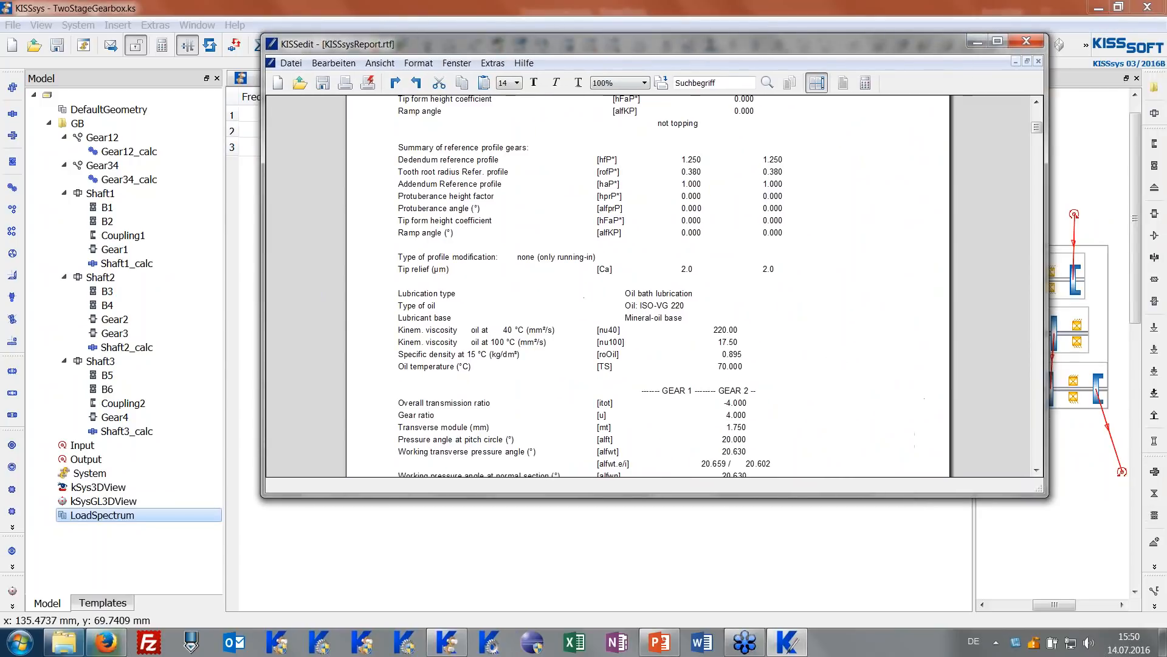
Examine the damage tables per bin in the report's Service Life, Damage section for Gear12_calc and close the report.
drag(1036, 129, 1033, 164)
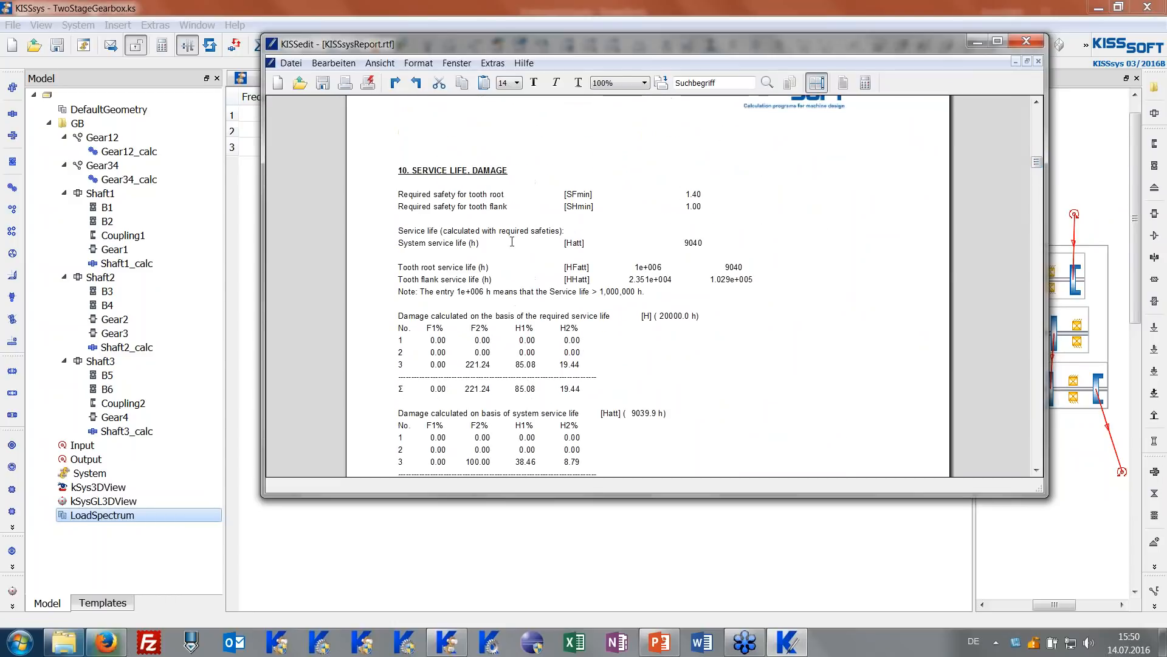
scroll(604, 275, down, 2)
scroll(607, 218, up, 2)
scroll(377, 277, down, 2)
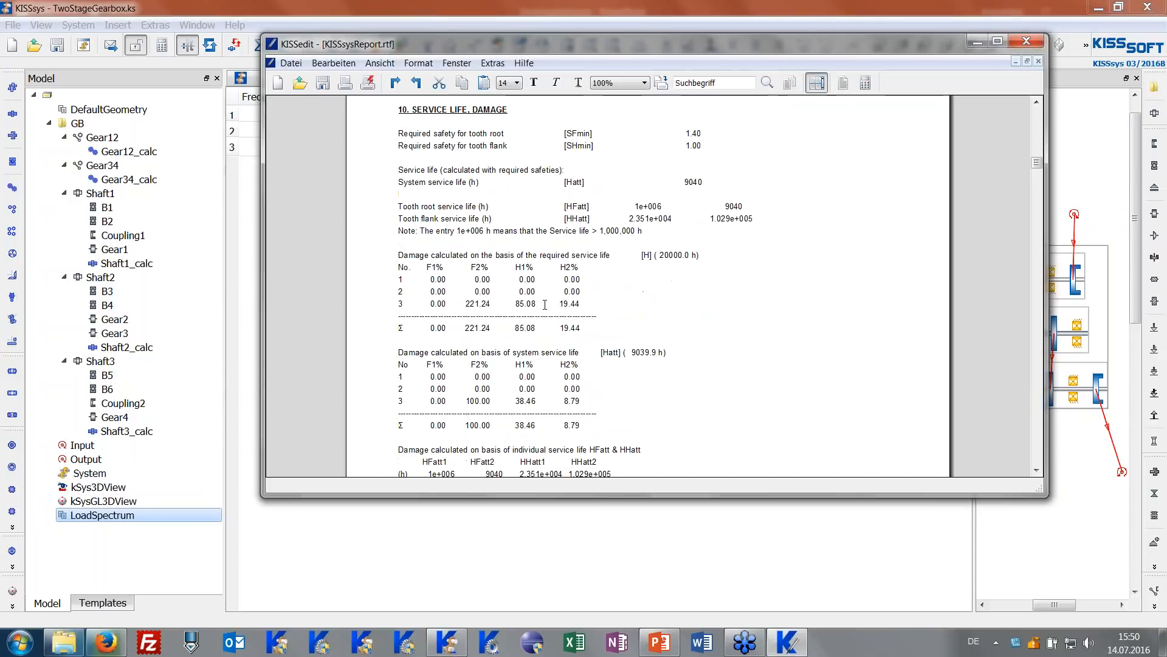
scroll(387, 263, down, 2)
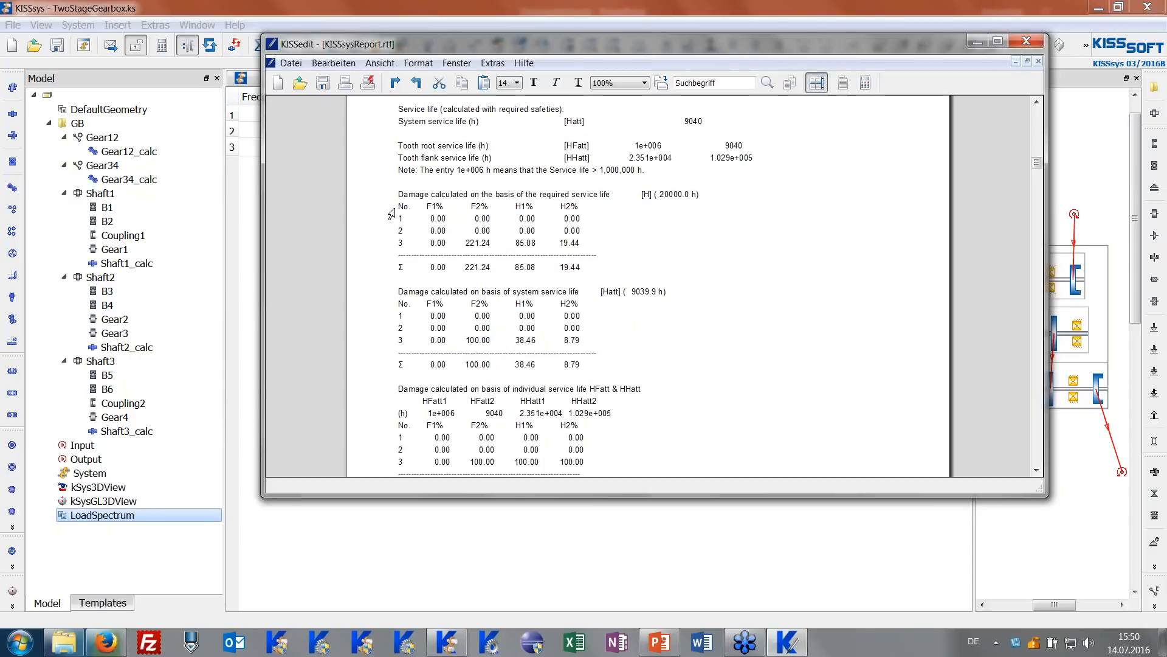
scroll(530, 243, down, 2)
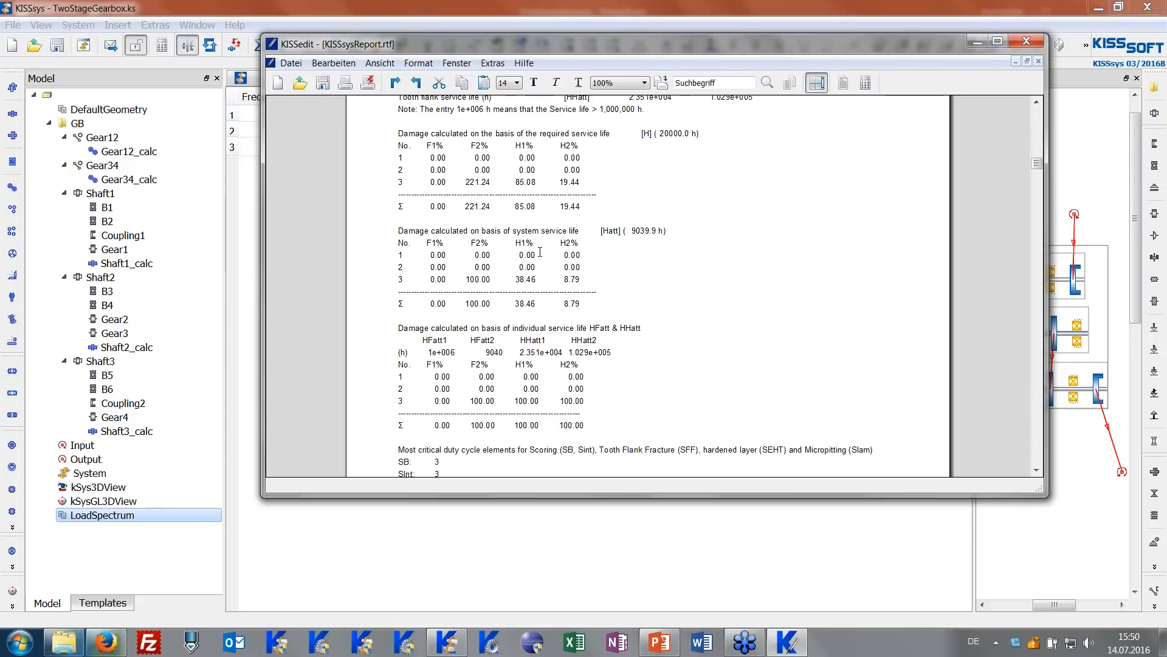
scroll(612, 441, up, 2)
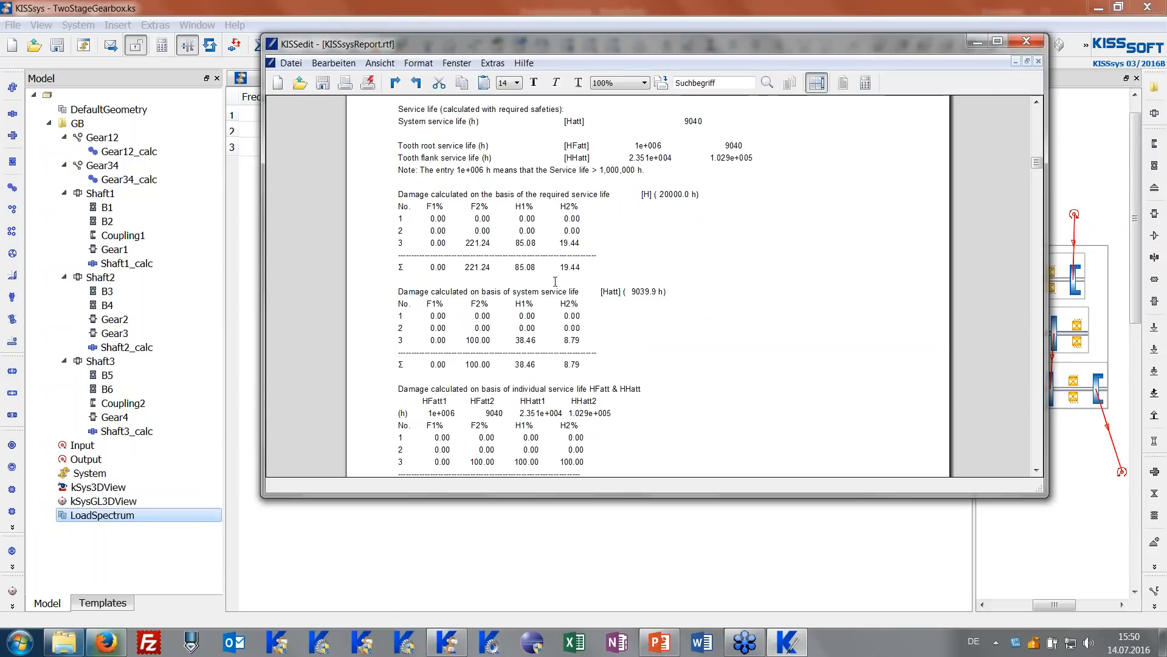
scroll(594, 298, down, 4)
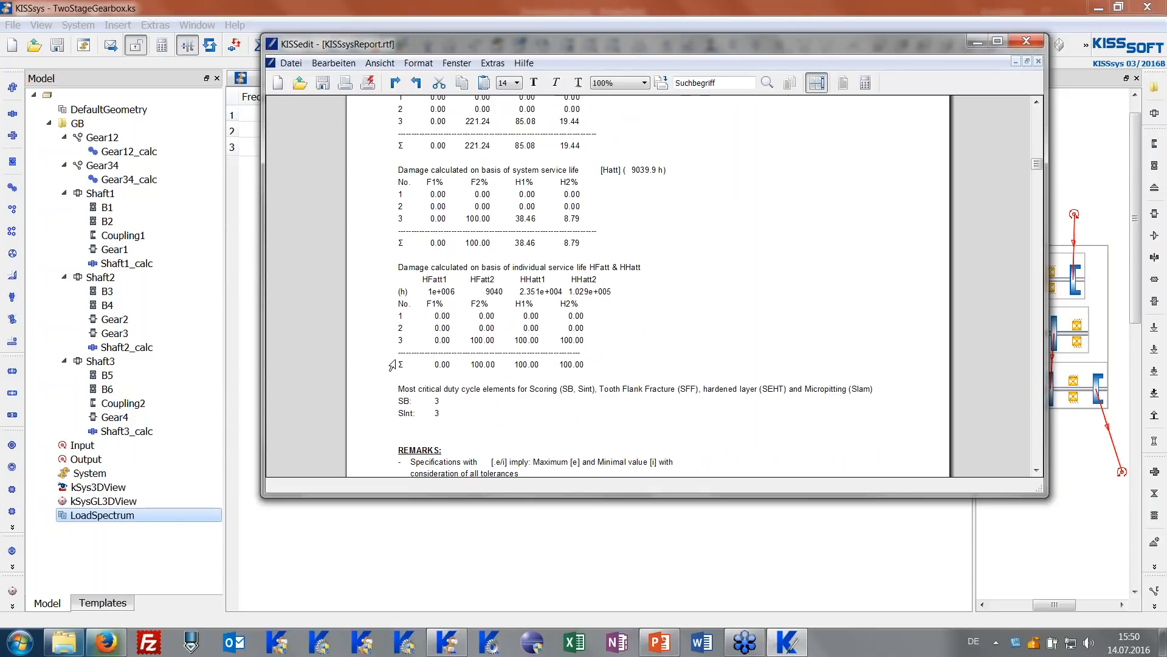
scroll(573, 407, up, 4)
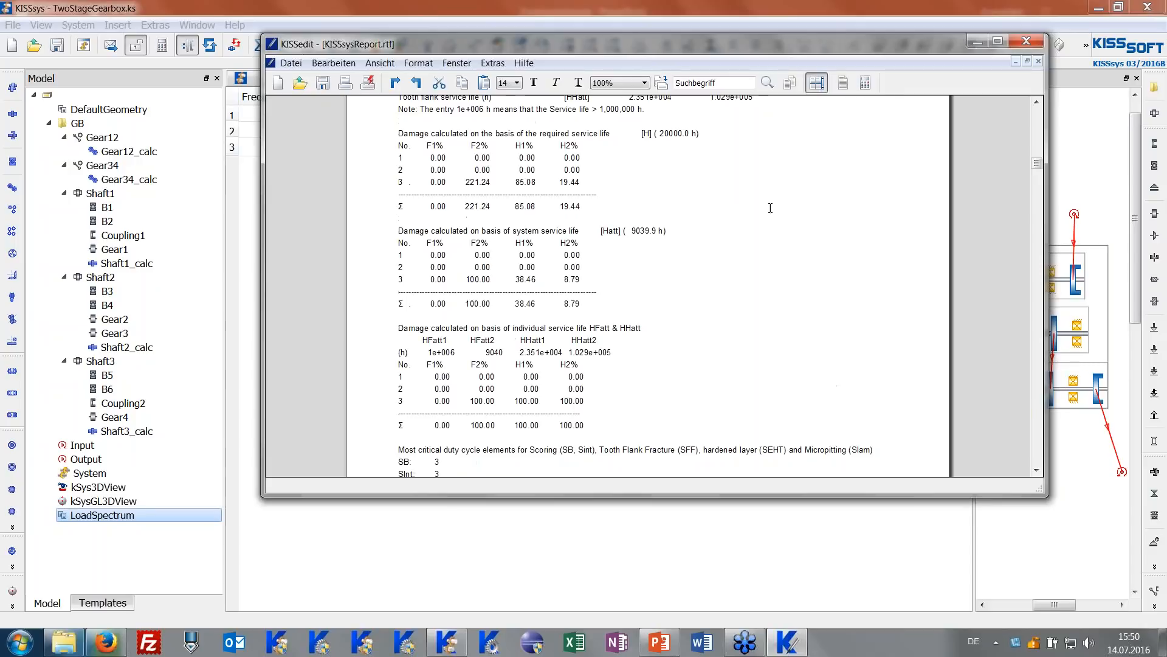
scroll(936, 150, up, 20)
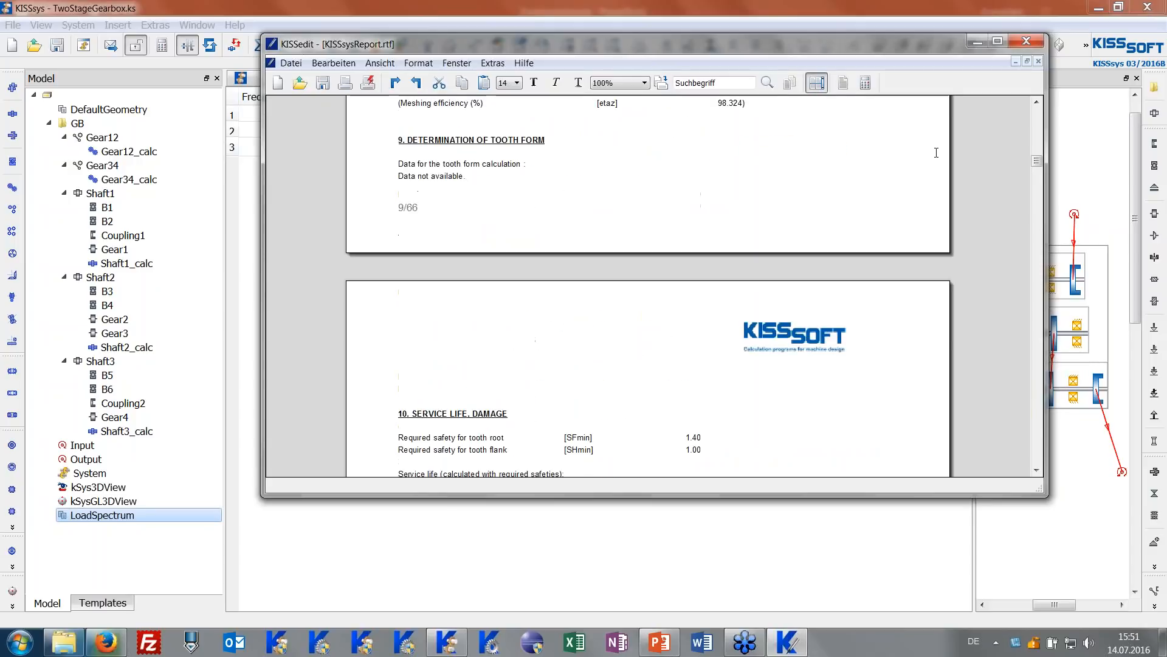
click(1031, 45)
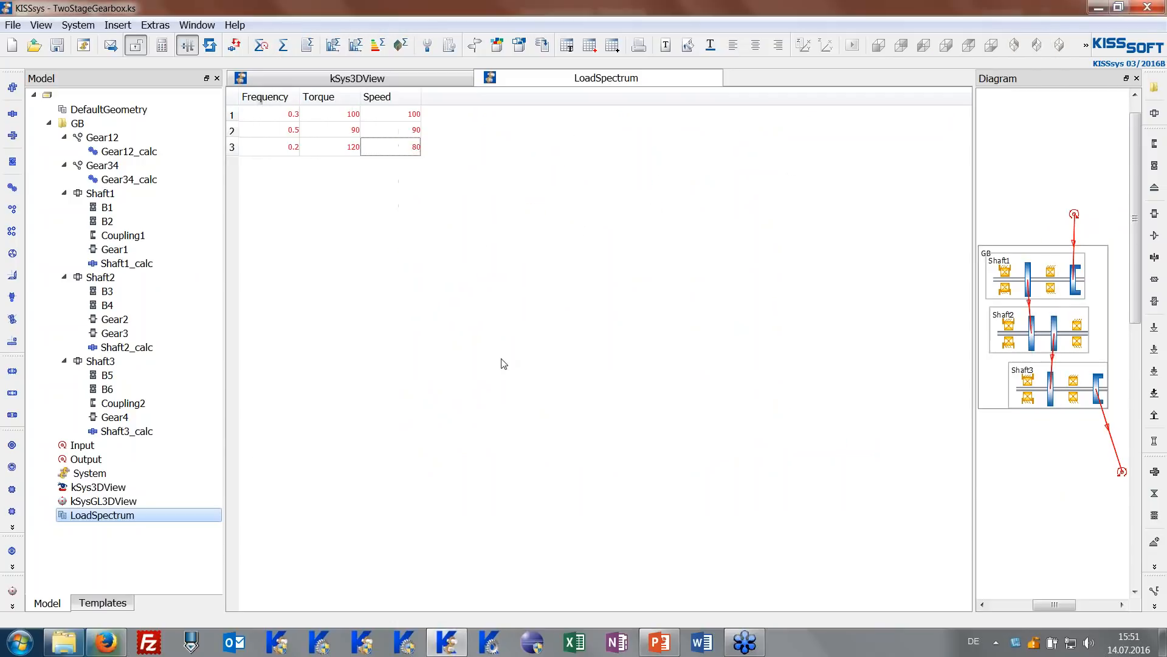
Switch to Windows Explorer and open the exported results folder TwoStageGearbox_2016-7-14_14-49 inside Webdemo.
click(268, 285)
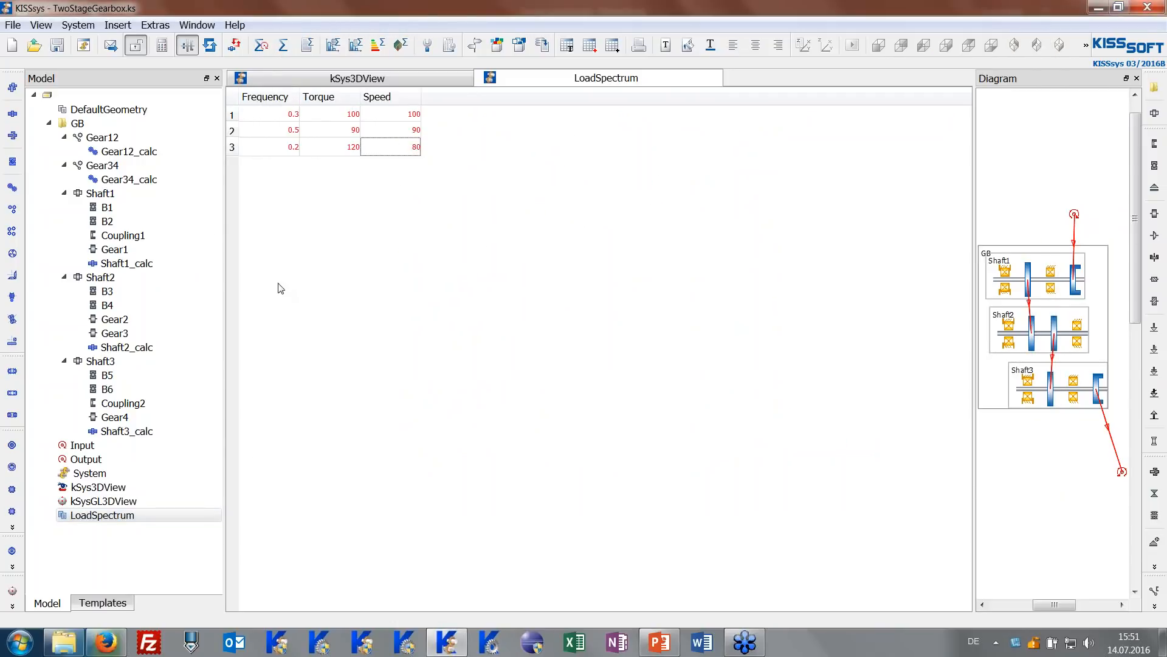
click(64, 643)
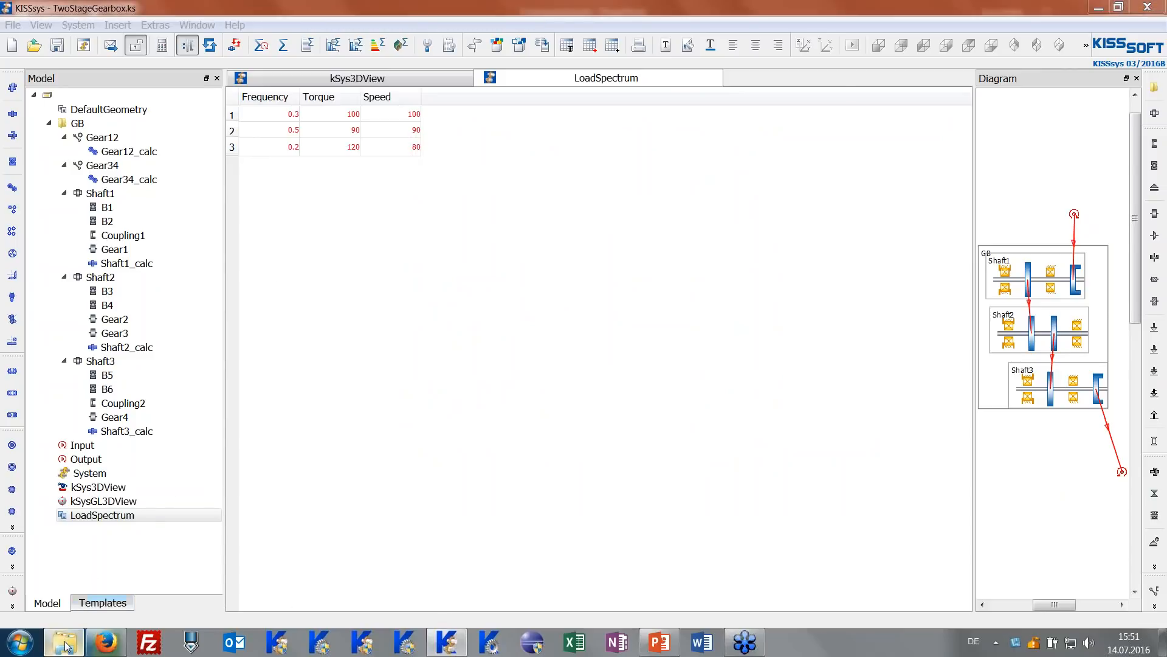
click(290, 119)
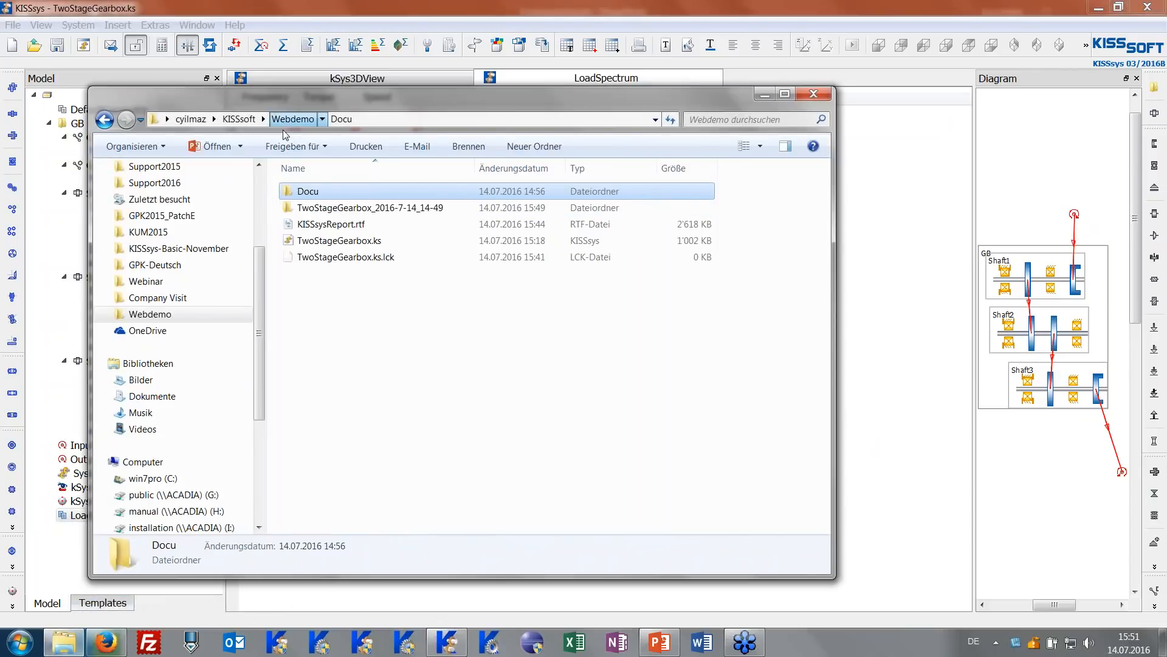
click(352, 209)
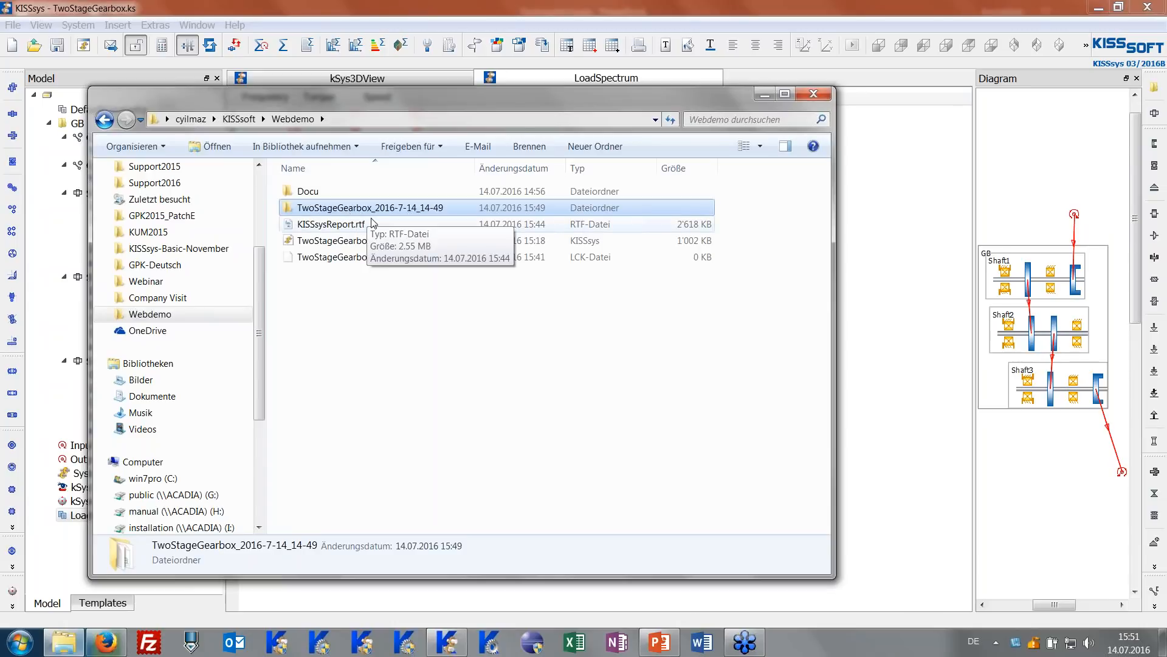
double_click(367, 209)
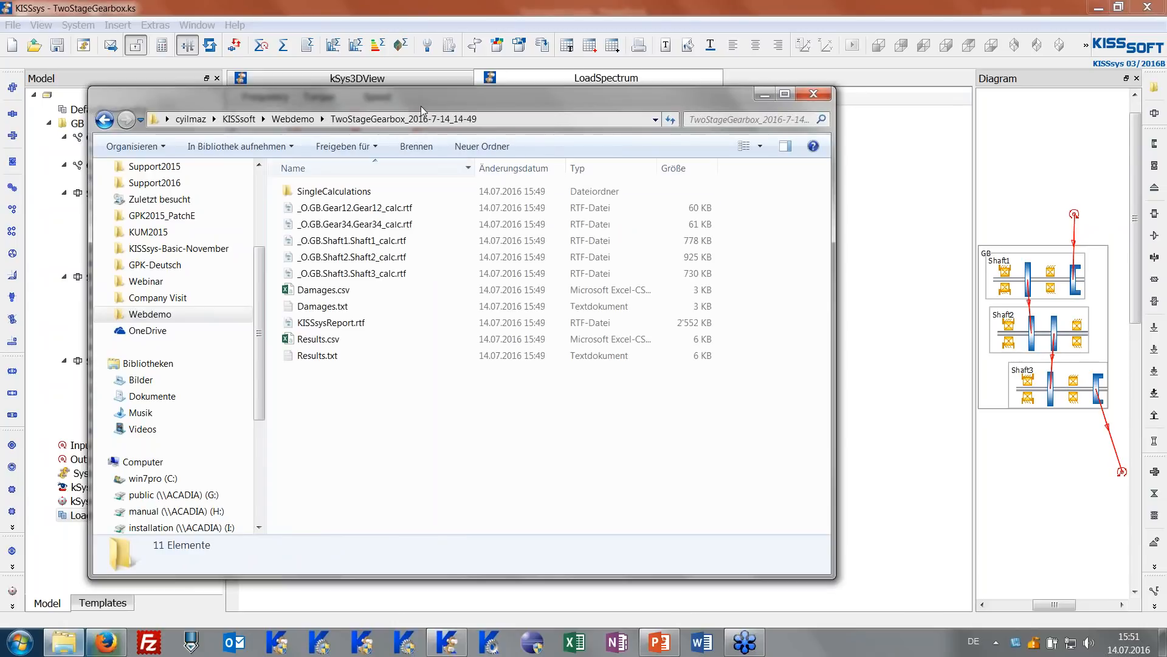
drag(421, 110, 457, 52)
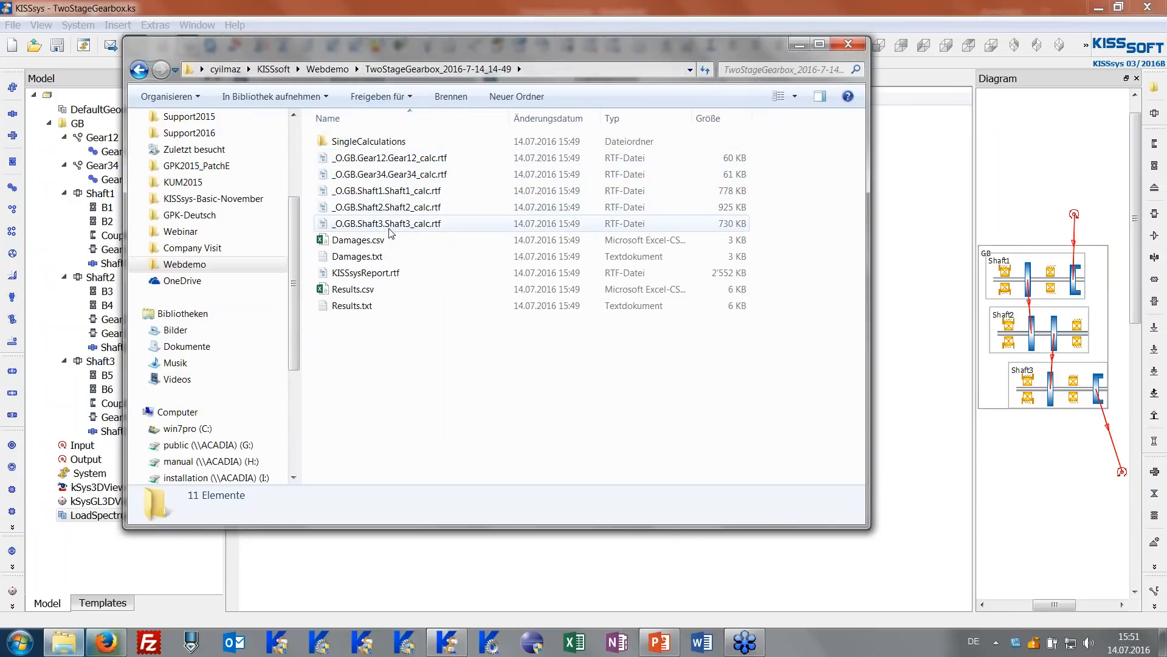
Open Results.csv in Excel, widen column A and examine the Gear12_calc safety factors per bin and with load spectrum.
double_click(356, 290)
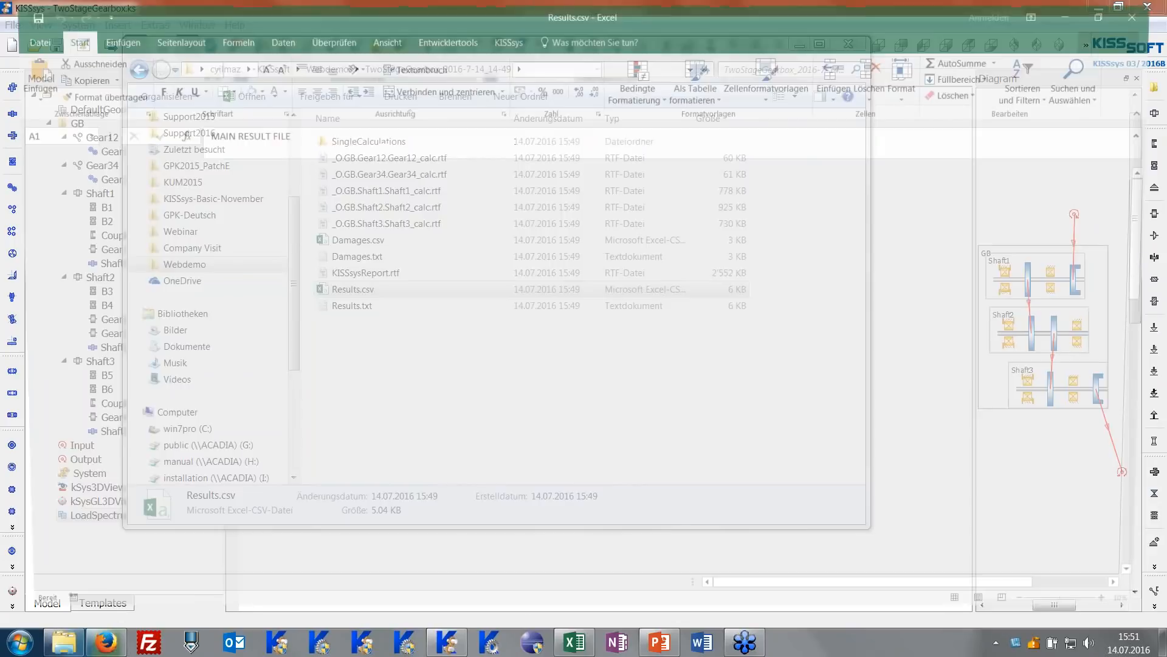
scroll(360, 275, down, 1)
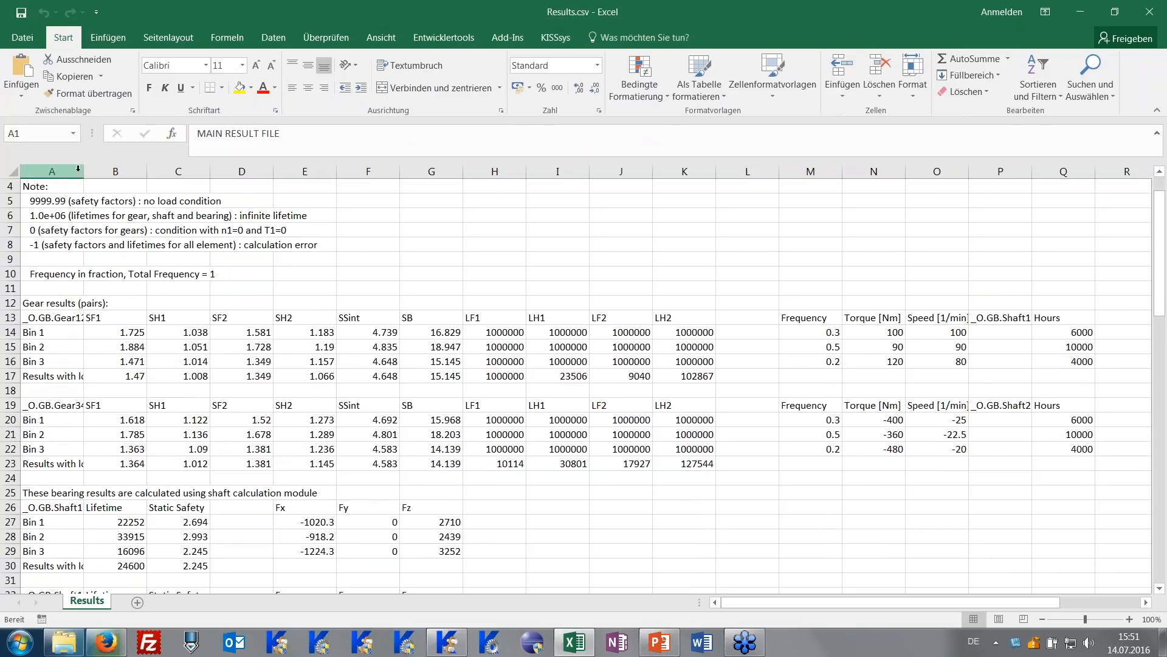
drag(83, 171, 198, 176)
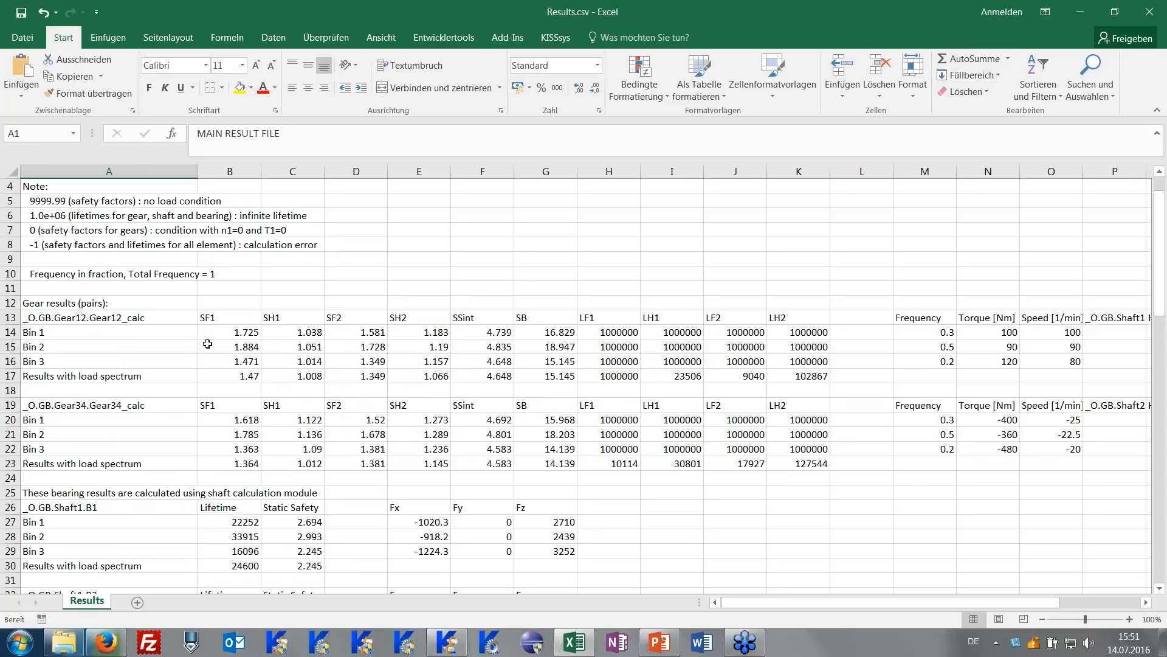
drag(206, 334, 435, 362)
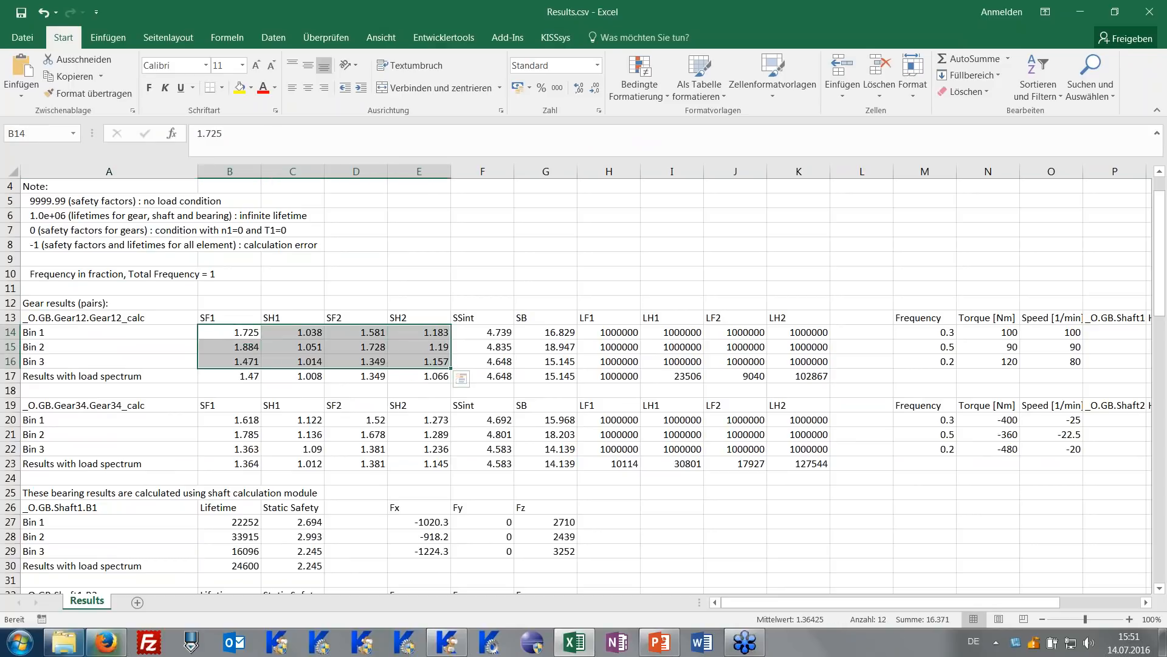
click(250, 377)
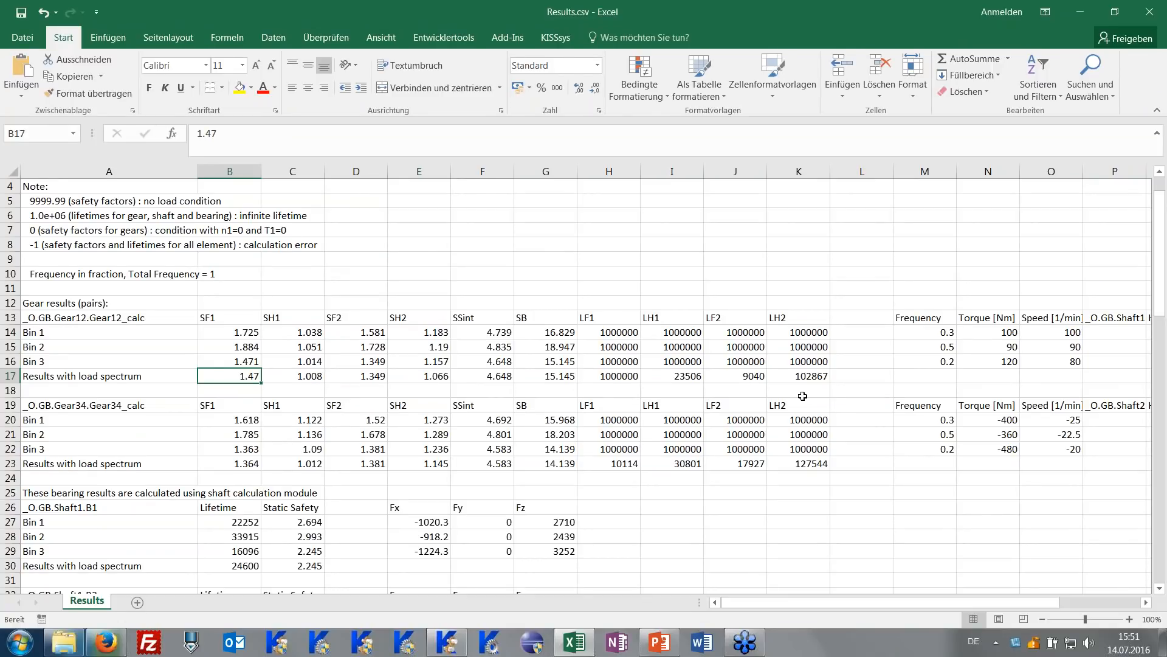
Examine the Gear34_calc results and the bearing lifetimes, static safeties and Fx, Fy, Fz forces per bin.
scroll(802, 396, down, 4)
scroll(803, 395, up, 1)
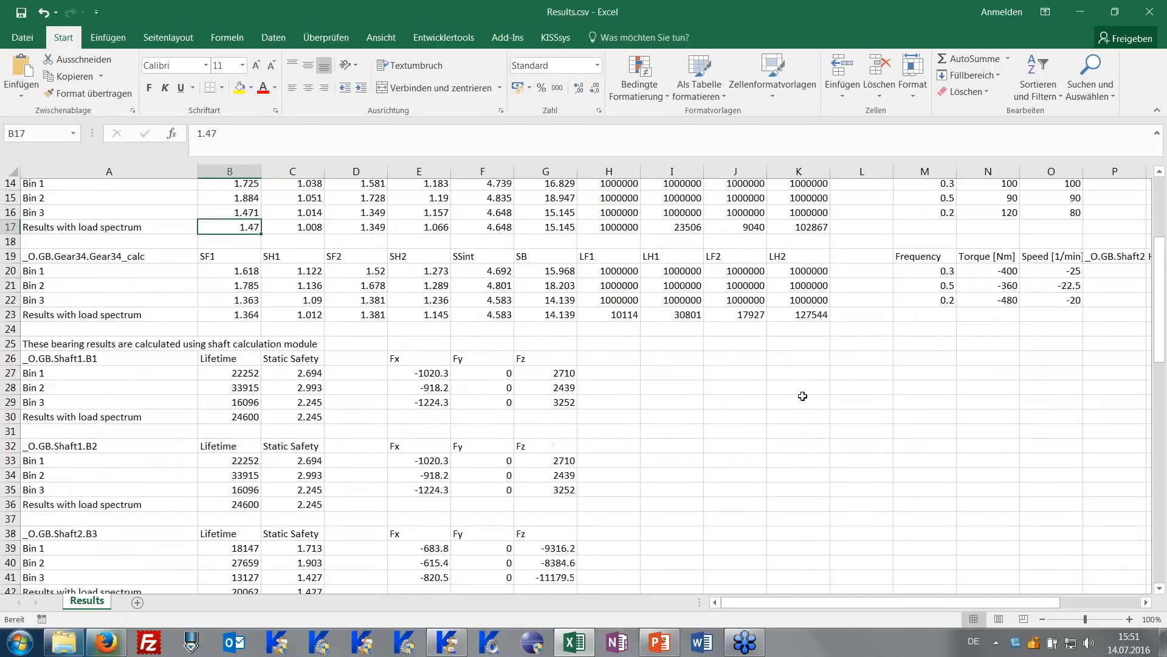
scroll(803, 395, up, 2)
scroll(268, 319, down, 2)
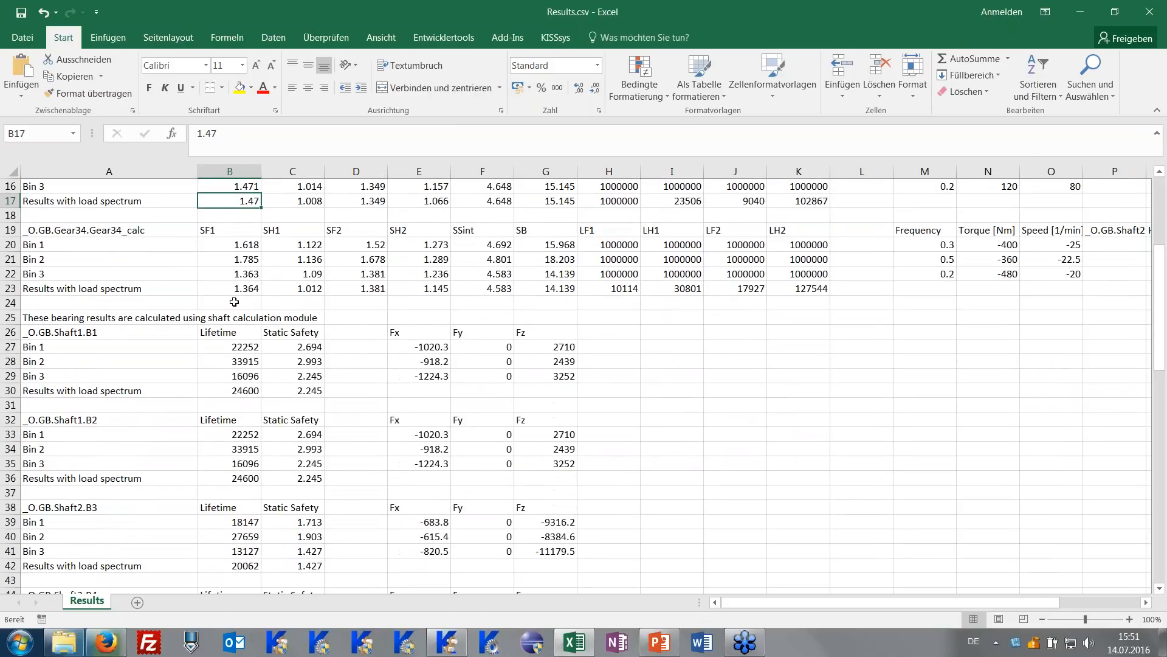
scroll(234, 302, down, 1)
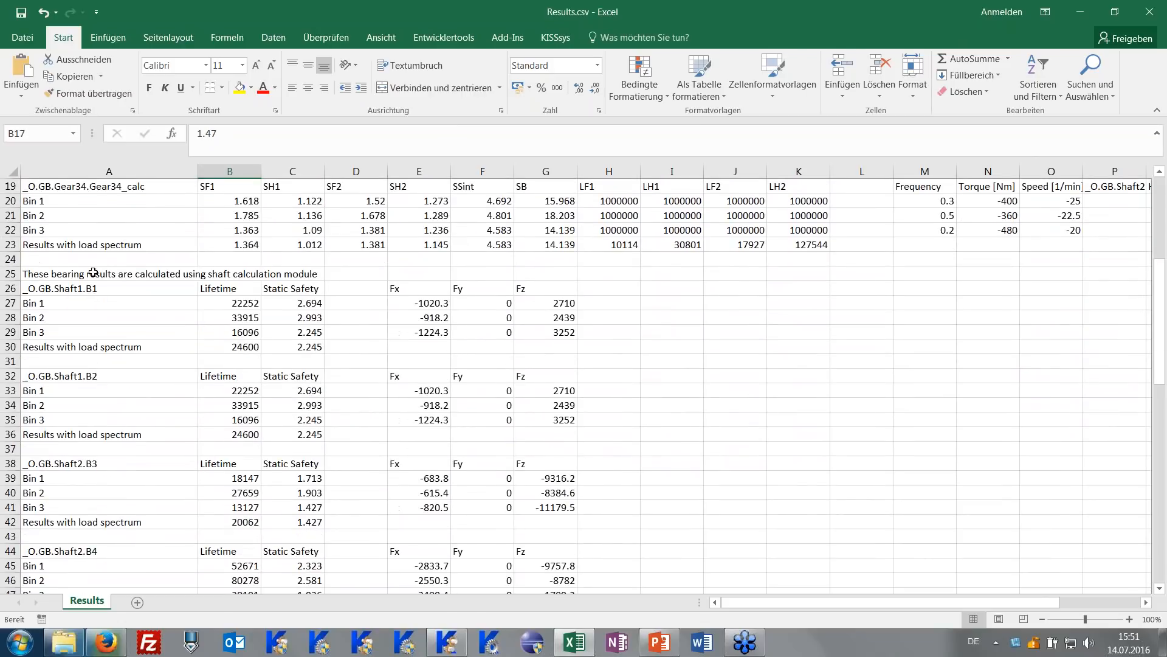
click(248, 349)
drag(414, 304, 531, 334)
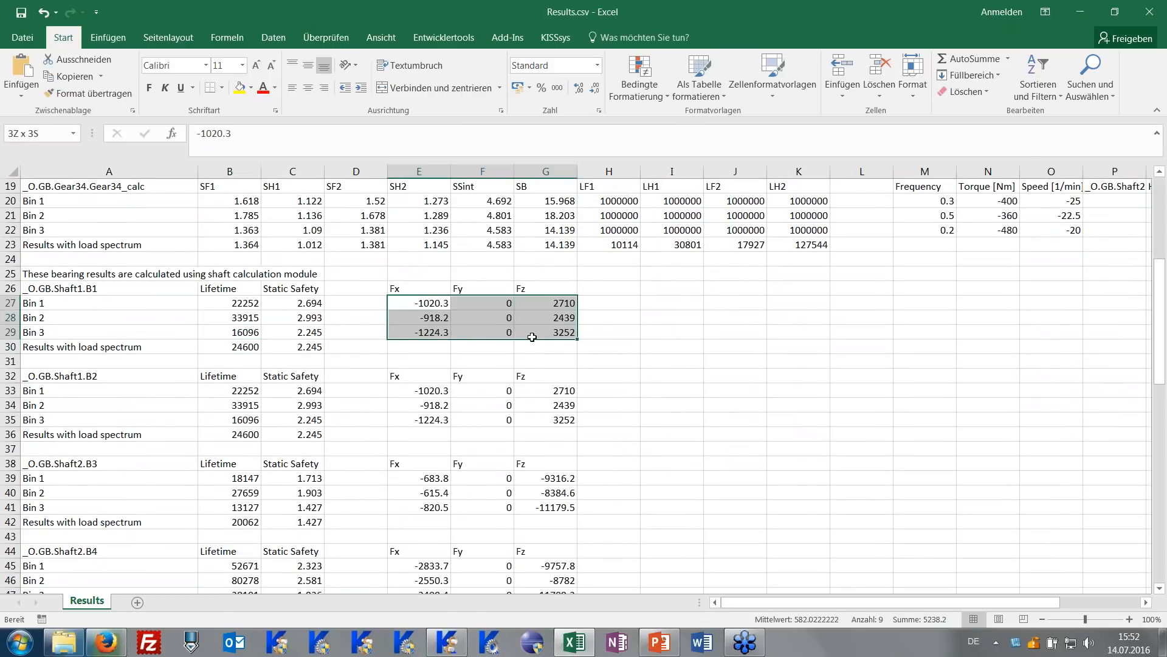
click(538, 361)
scroll(401, 357, down, 7)
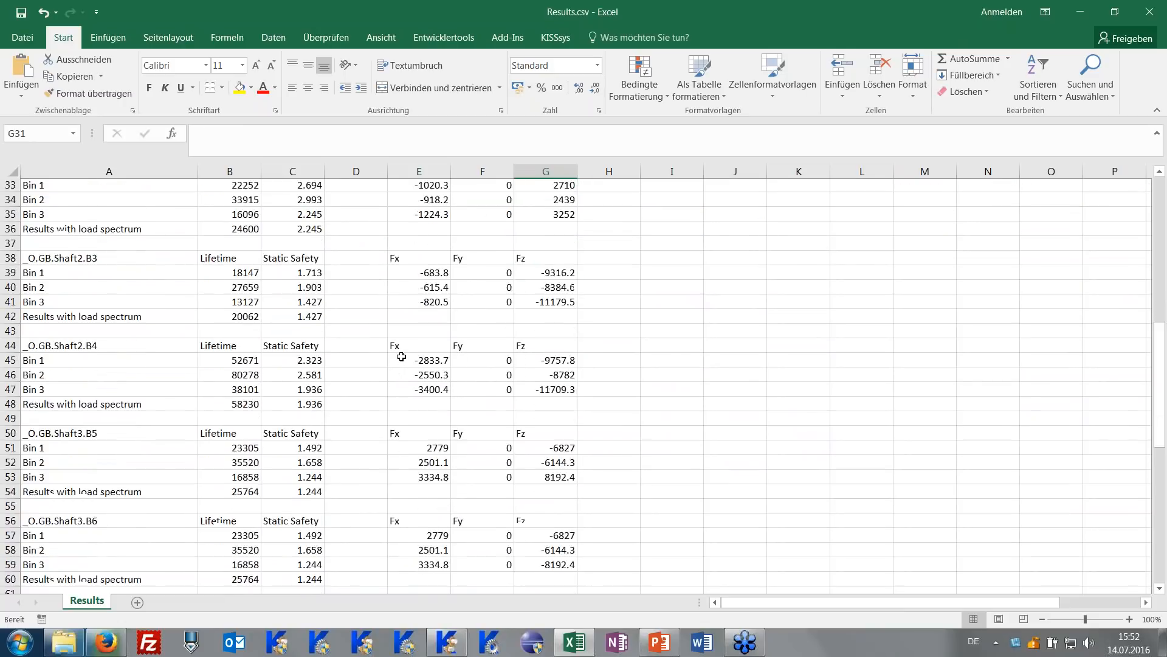
Examine the shaft safeties and the weakest components' names and utilization per bin, widening column B to show the full names.
scroll(401, 357, down, 5)
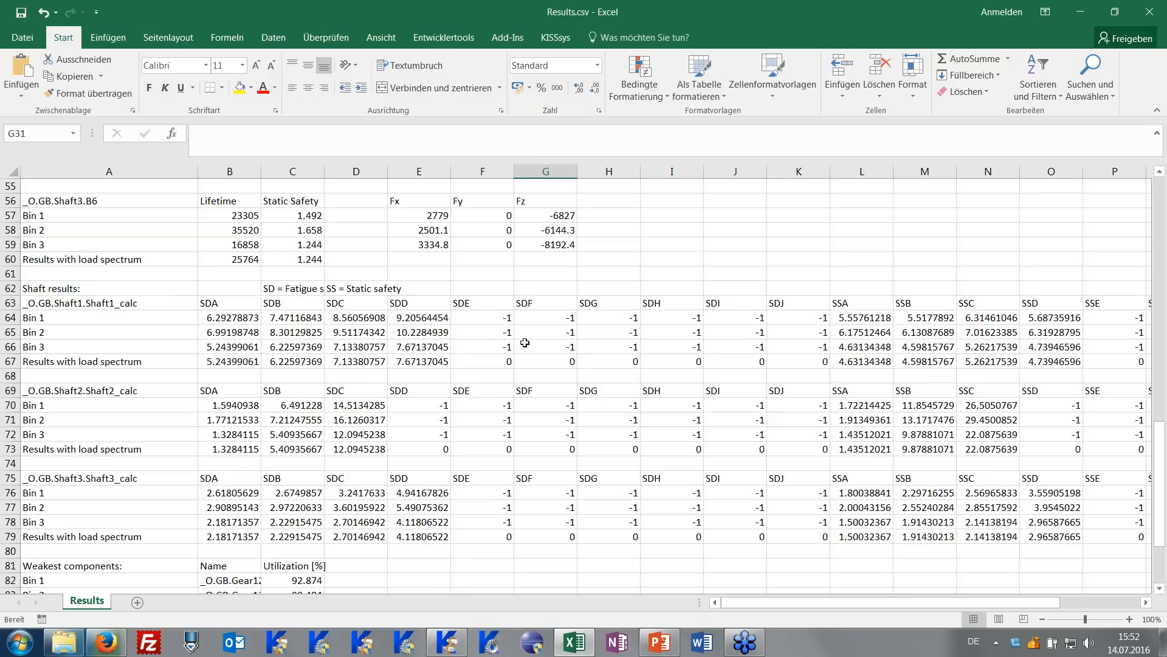
scroll(274, 297, down, 3)
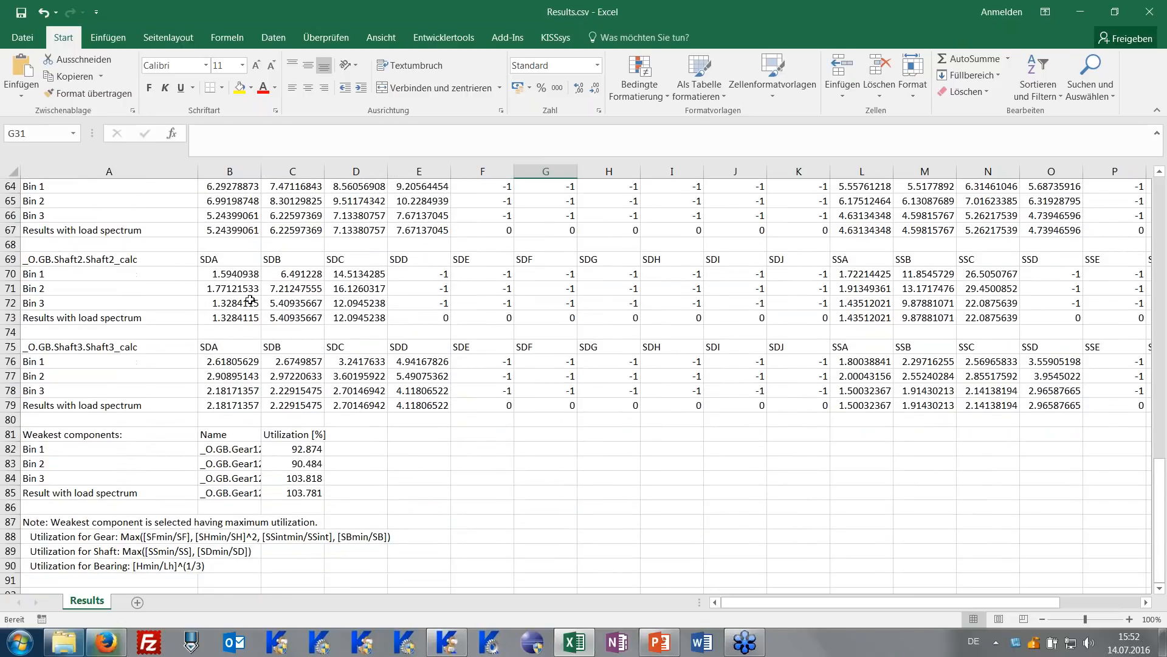
drag(262, 171, 418, 171)
drag(385, 447, 389, 492)
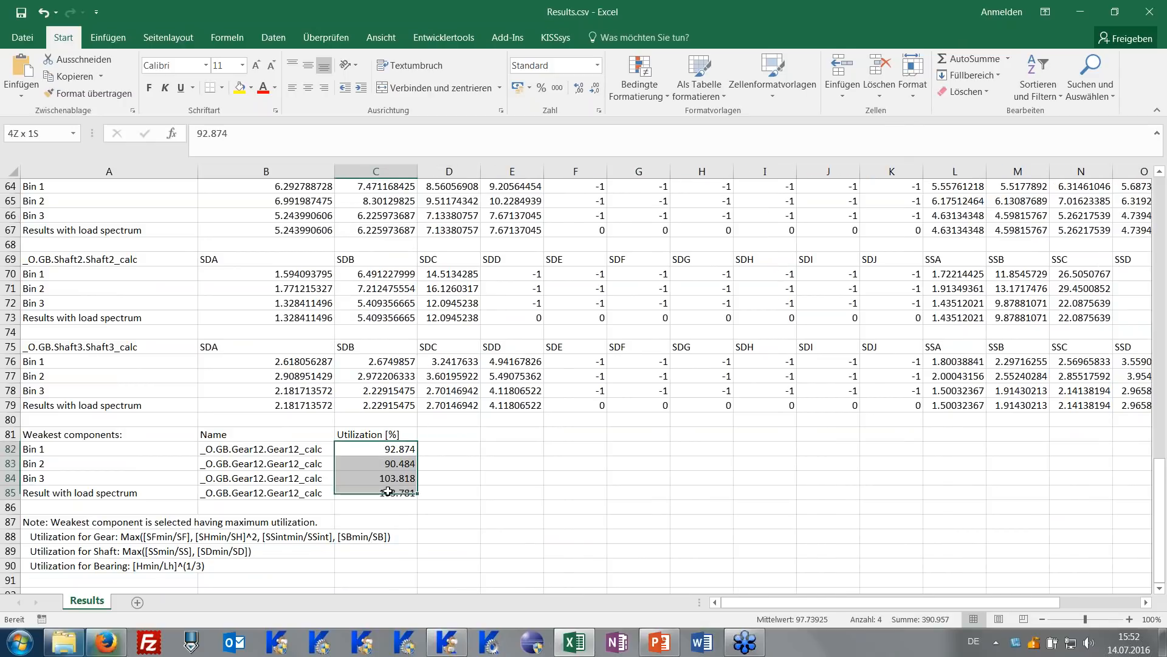
click(429, 509)
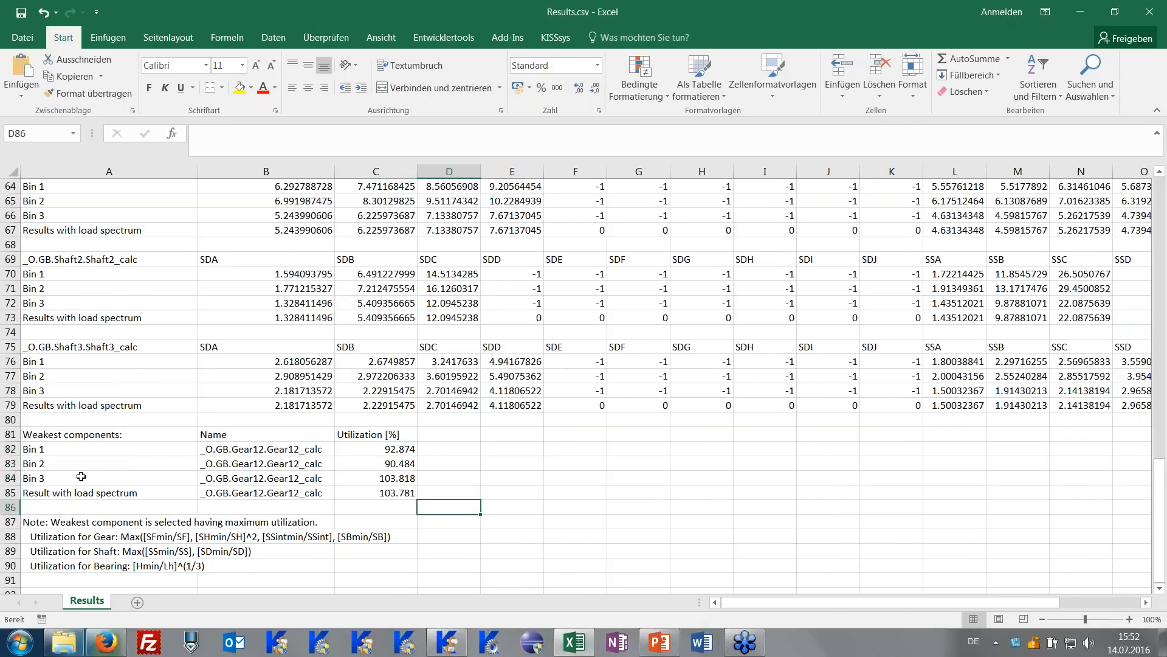
click(252, 493)
click(377, 493)
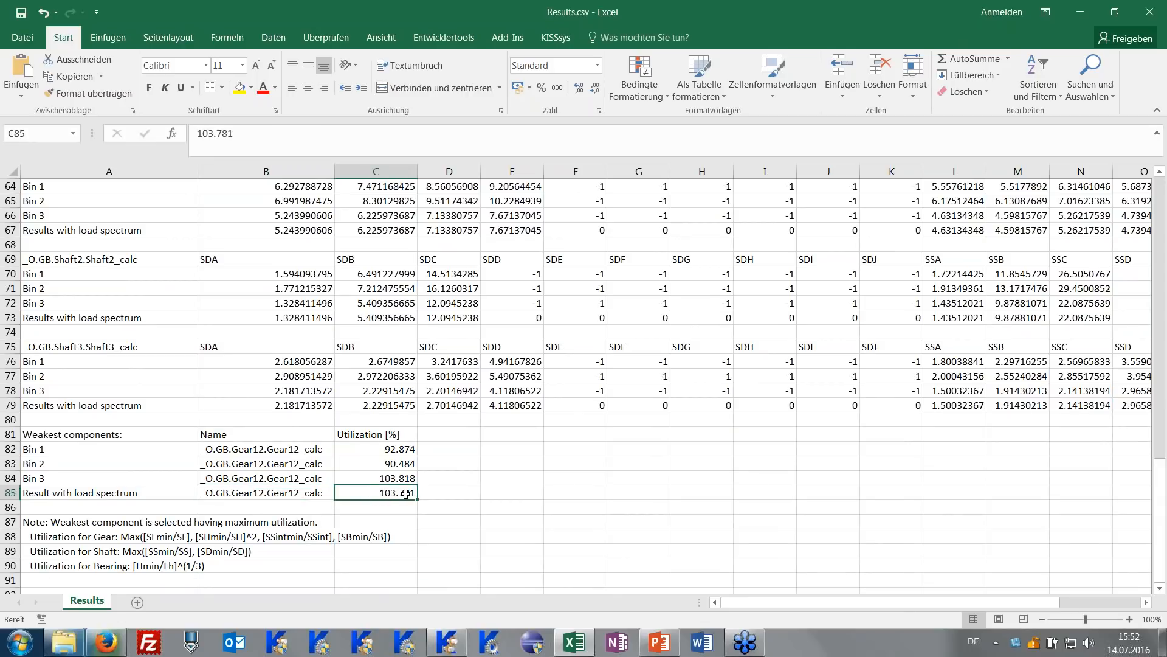
Look through the gear, bearing, shaft and weakest-component results in Results.csv once more and close the file without saving.
scroll(405, 493, up, 1)
scroll(416, 490, down, 1)
scroll(294, 514, up, 20)
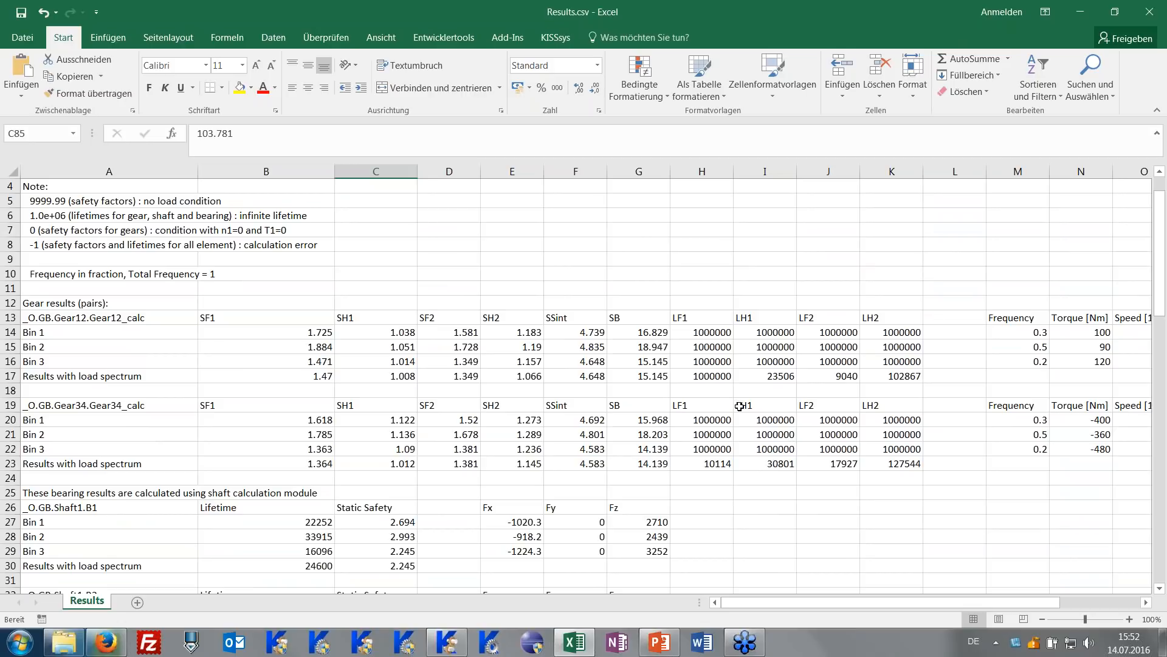
scroll(755, 392, down, 6)
scroll(576, 435, down, 4)
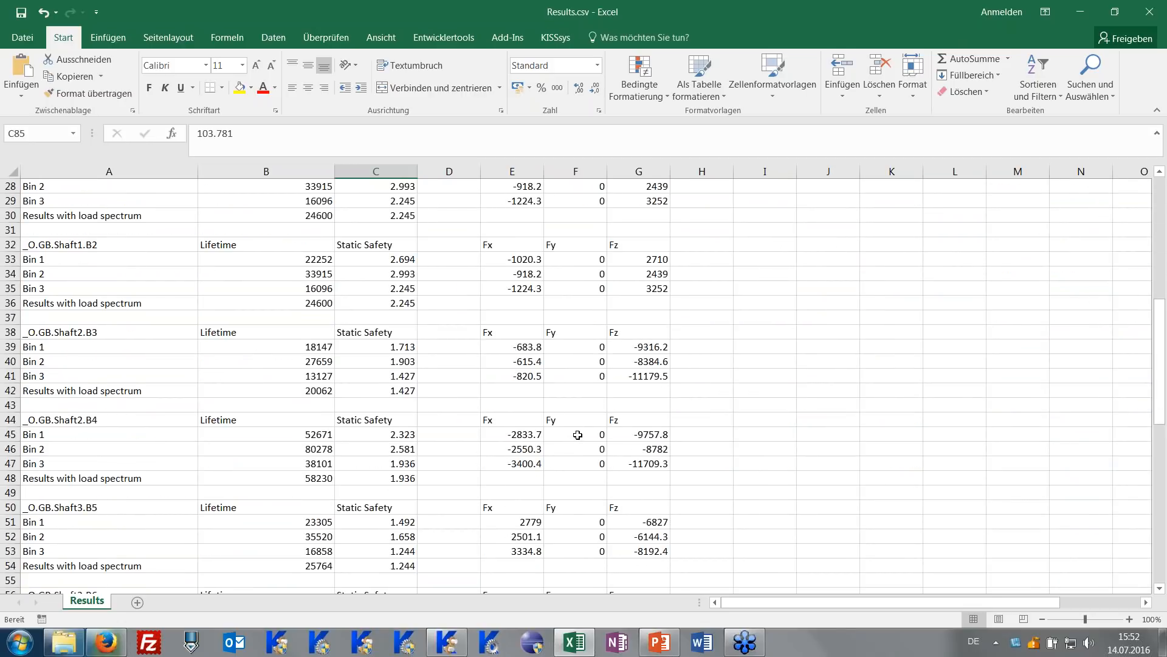
scroll(578, 435, down, 11)
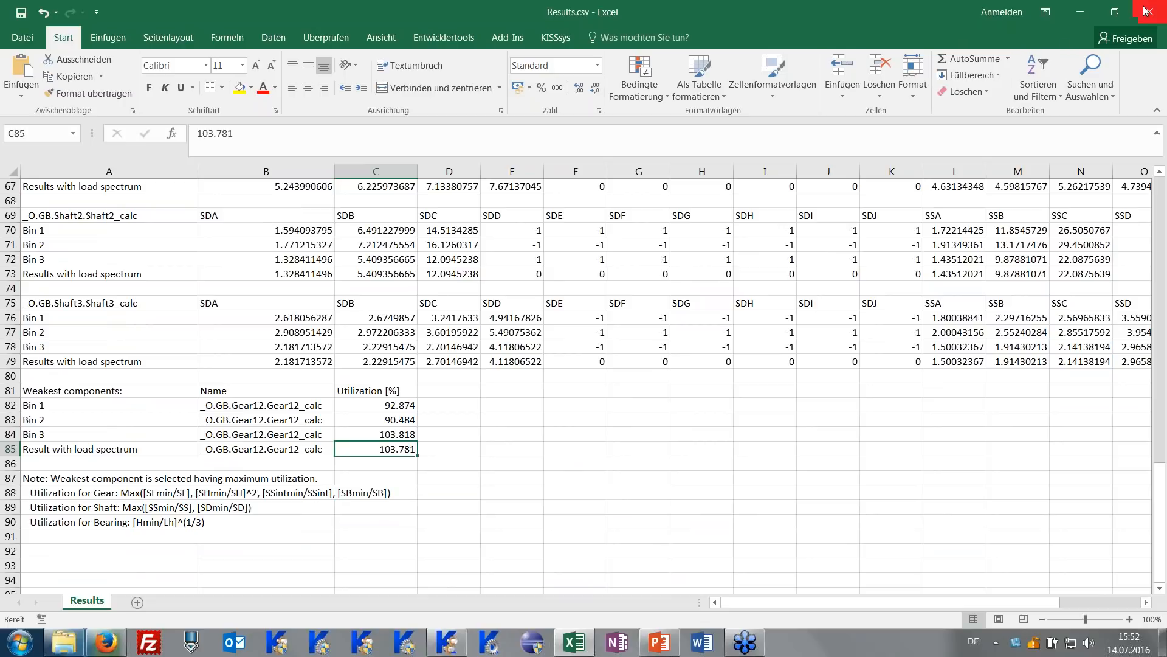
scroll(679, 340, up, 12)
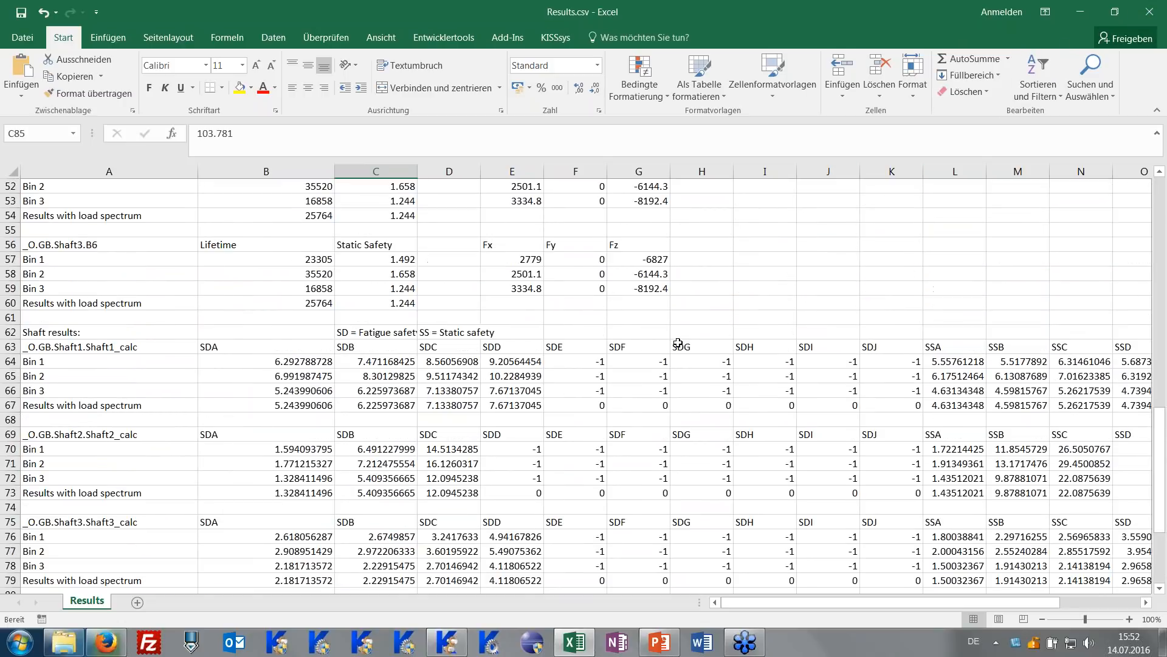
scroll(679, 347, up, 9)
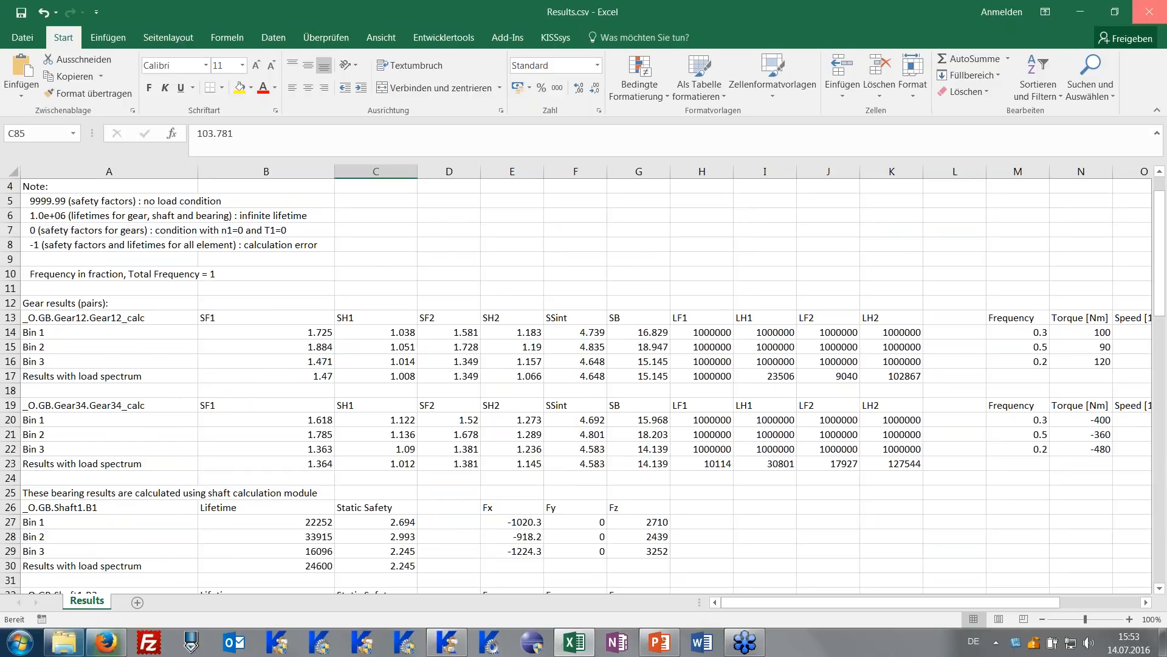
click(1149, 11)
click(583, 340)
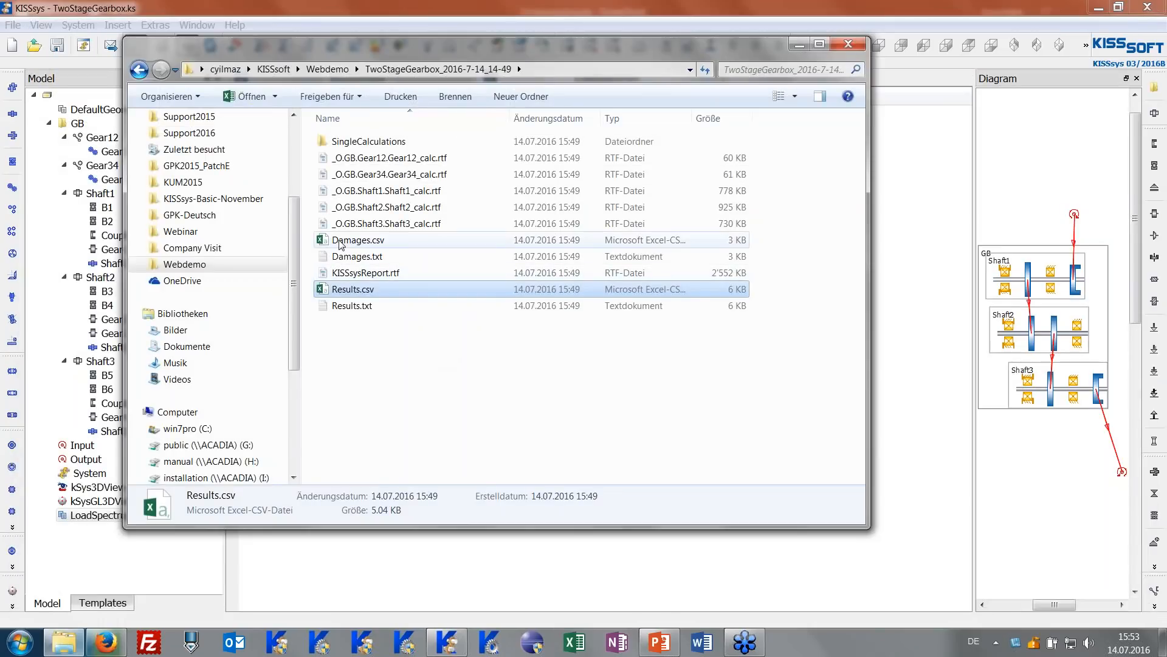
Open Damages.csv, widen column A and examine the gear pair damages against the required and calculated lifetimes.
click(341, 243)
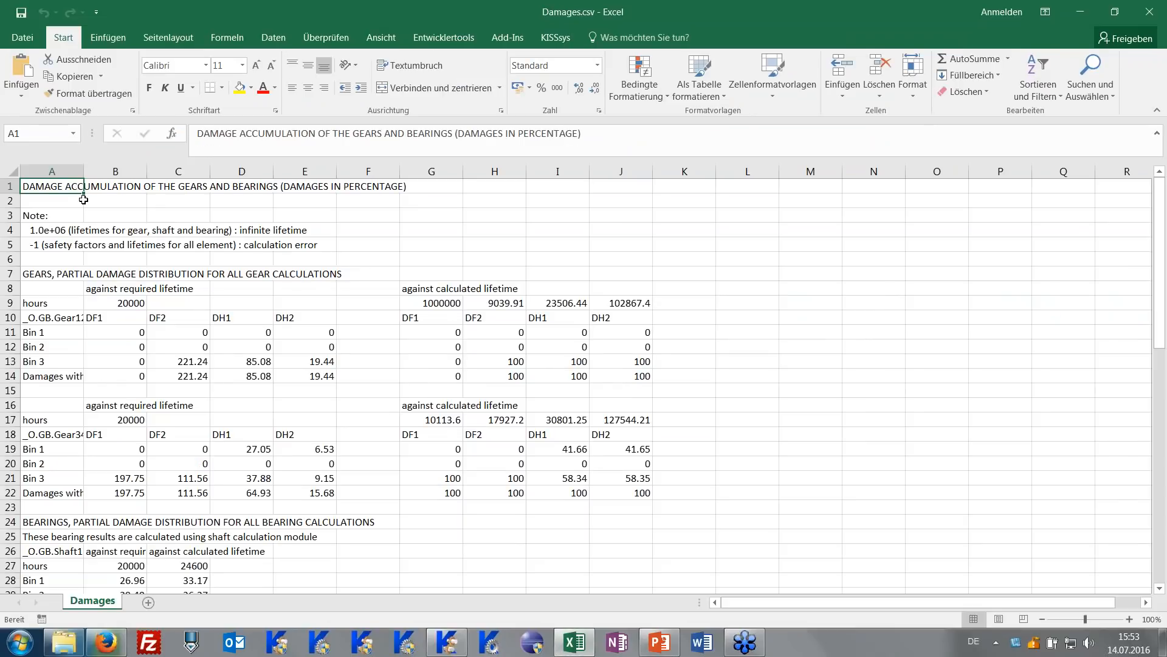
drag(83, 171, 154, 182)
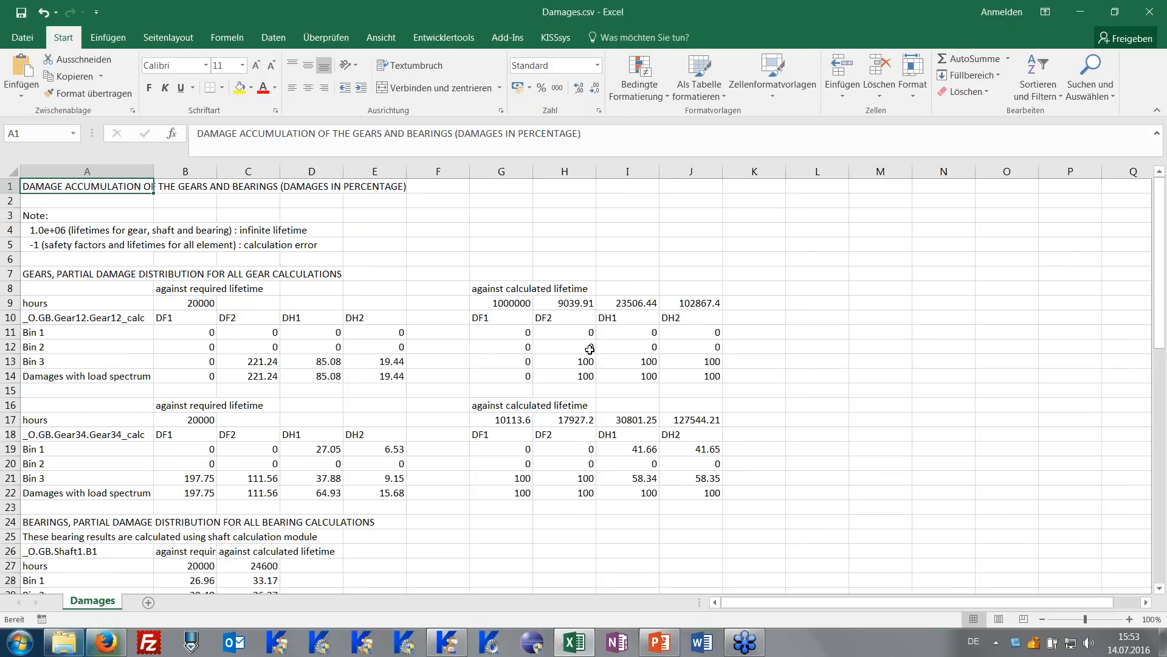
drag(493, 289, 718, 495)
click(558, 490)
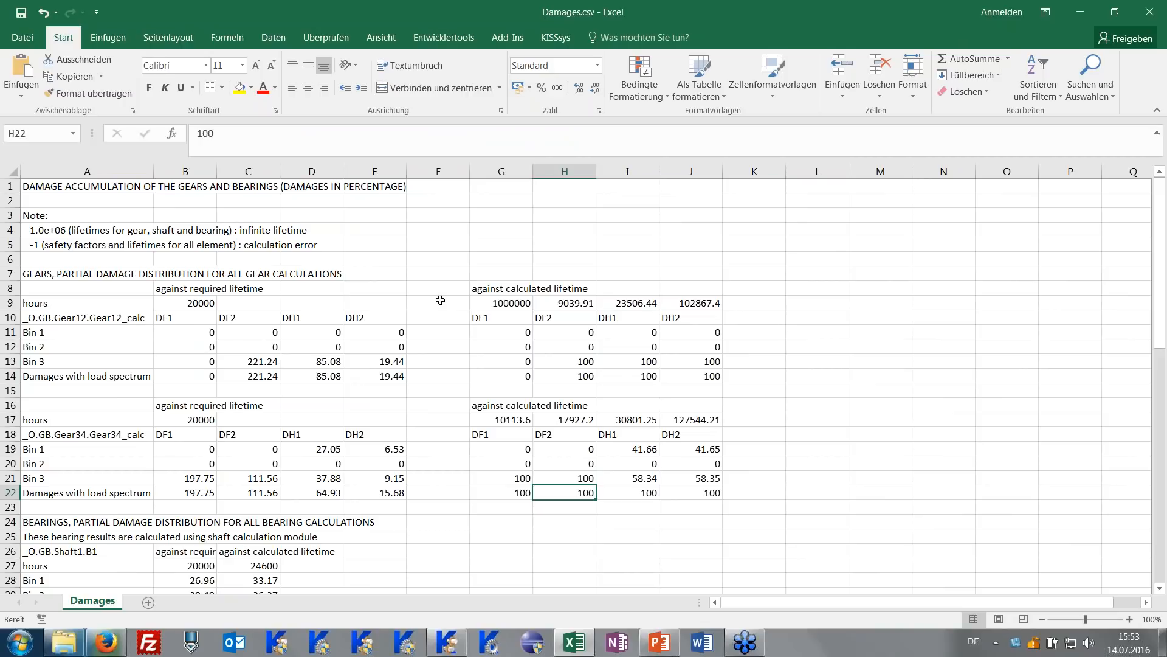
Examine the partial damage distribution of bearings B1 to B6 in Damages.csv and close the file without saving.
scroll(267, 364, down, 4)
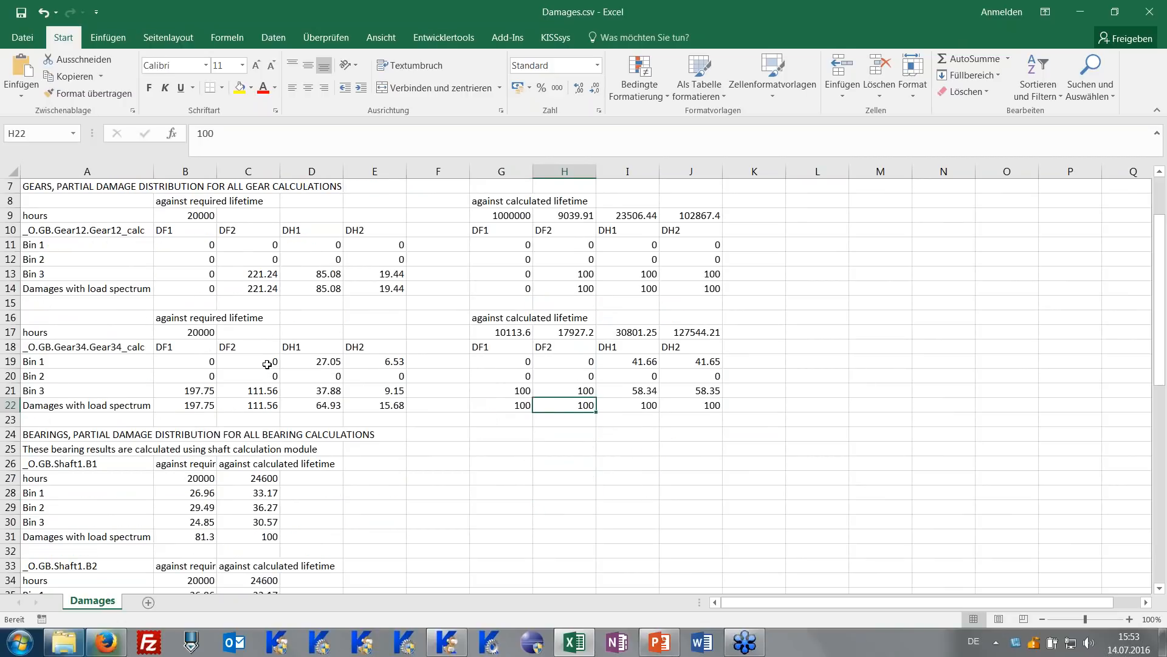
scroll(346, 359, up, 1)
scroll(347, 359, up, 2)
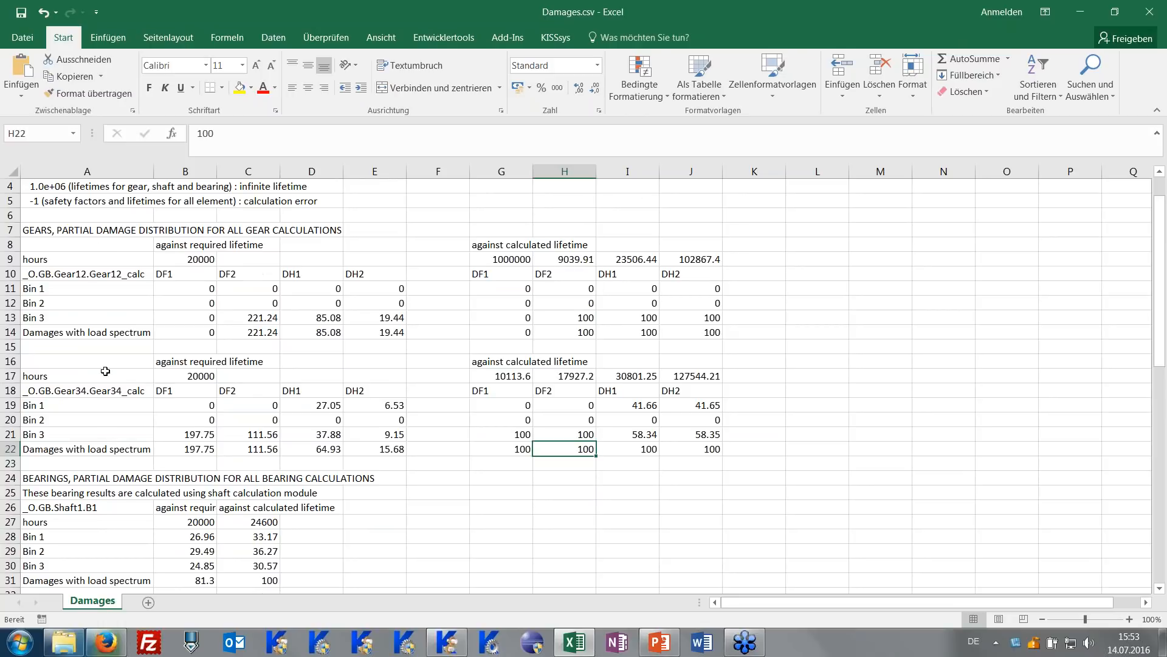
scroll(196, 375, down, 4)
scroll(86, 311, down, 6)
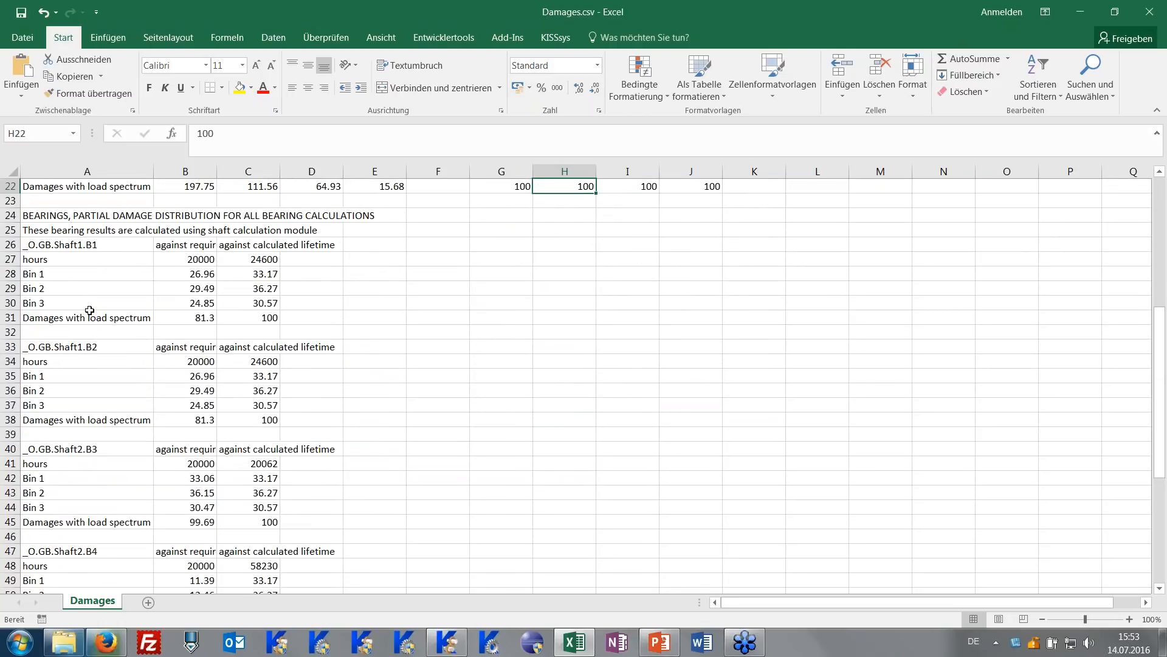
scroll(84, 377, down, 4)
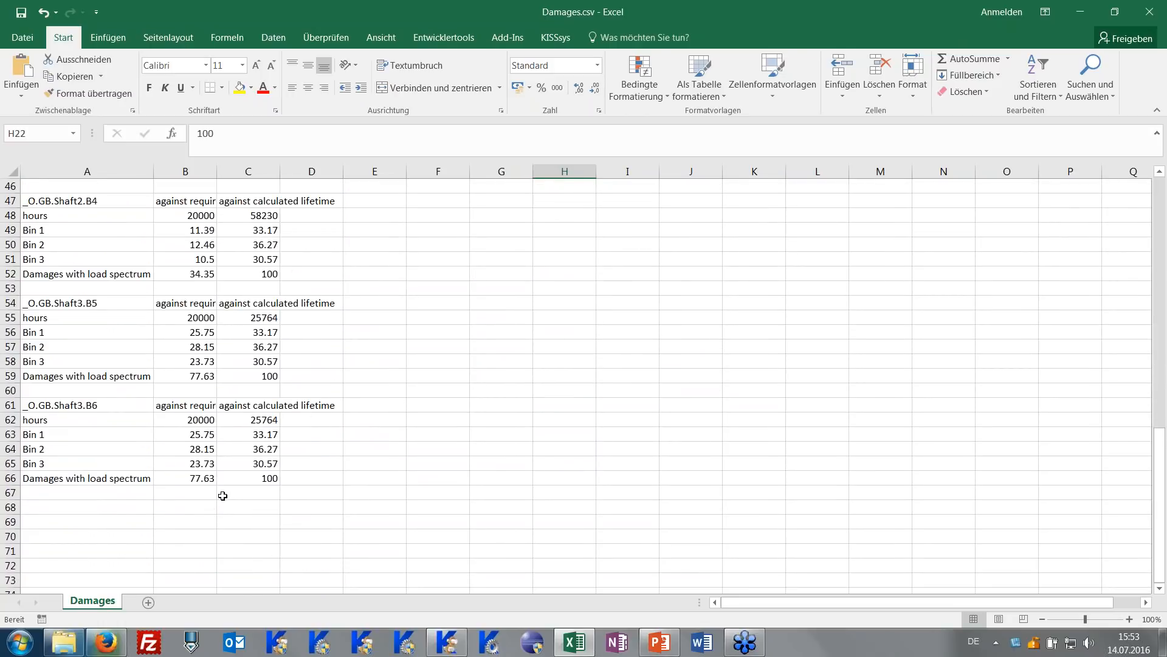
scroll(235, 426, up, 13)
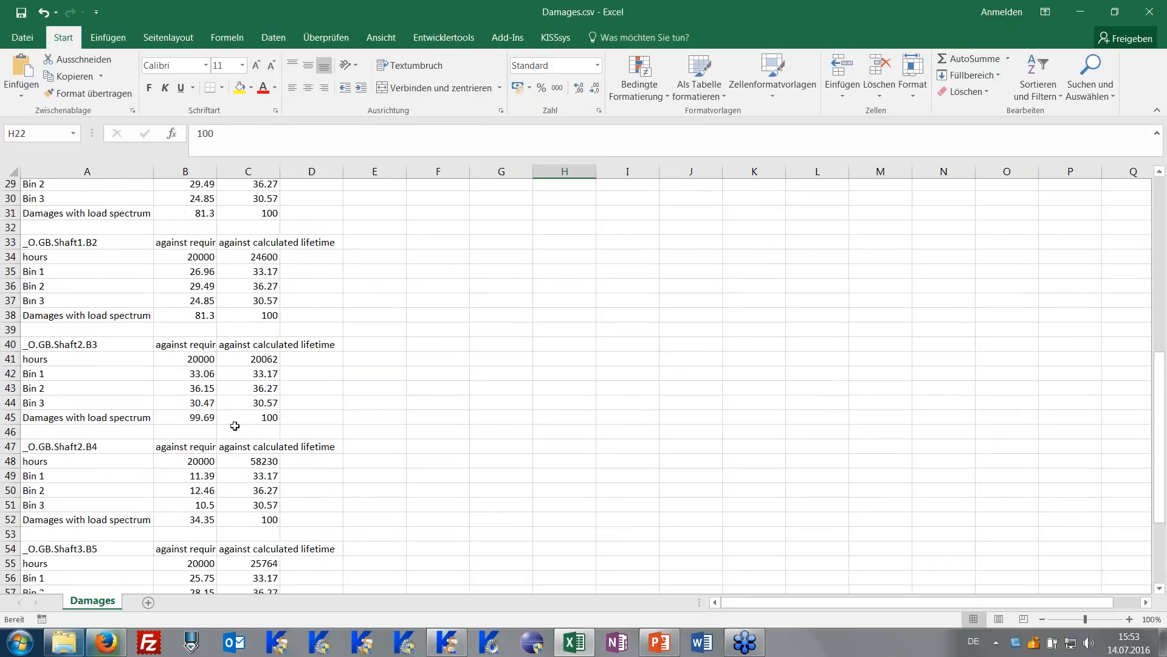
scroll(203, 314, up, 1)
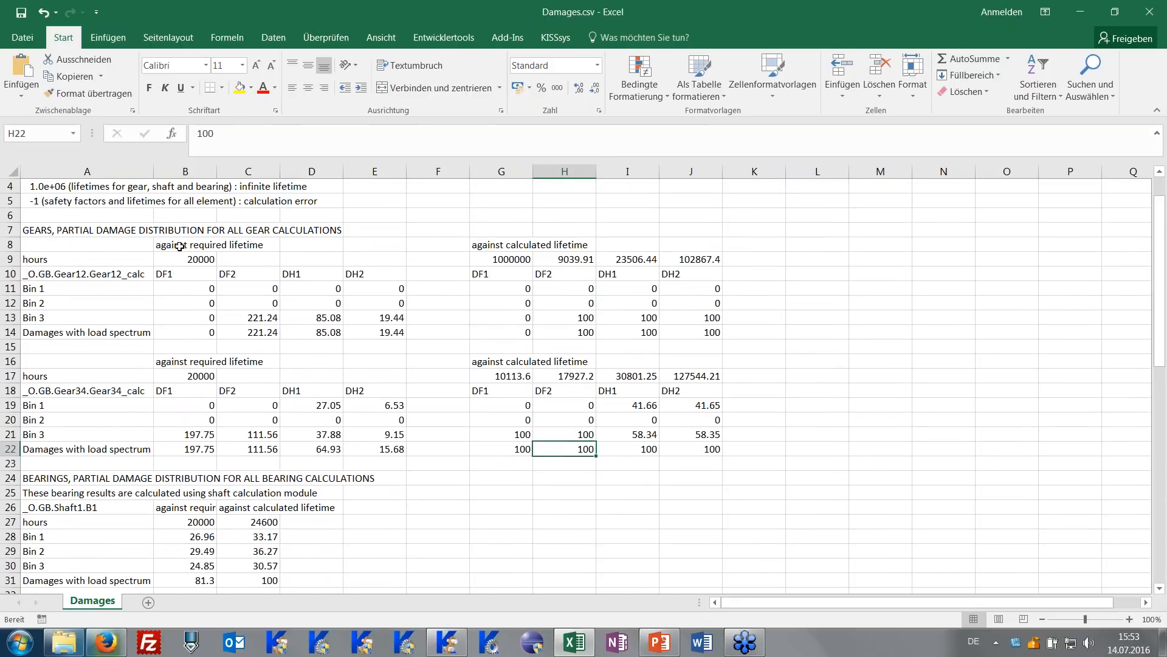
scroll(177, 246, up, 1)
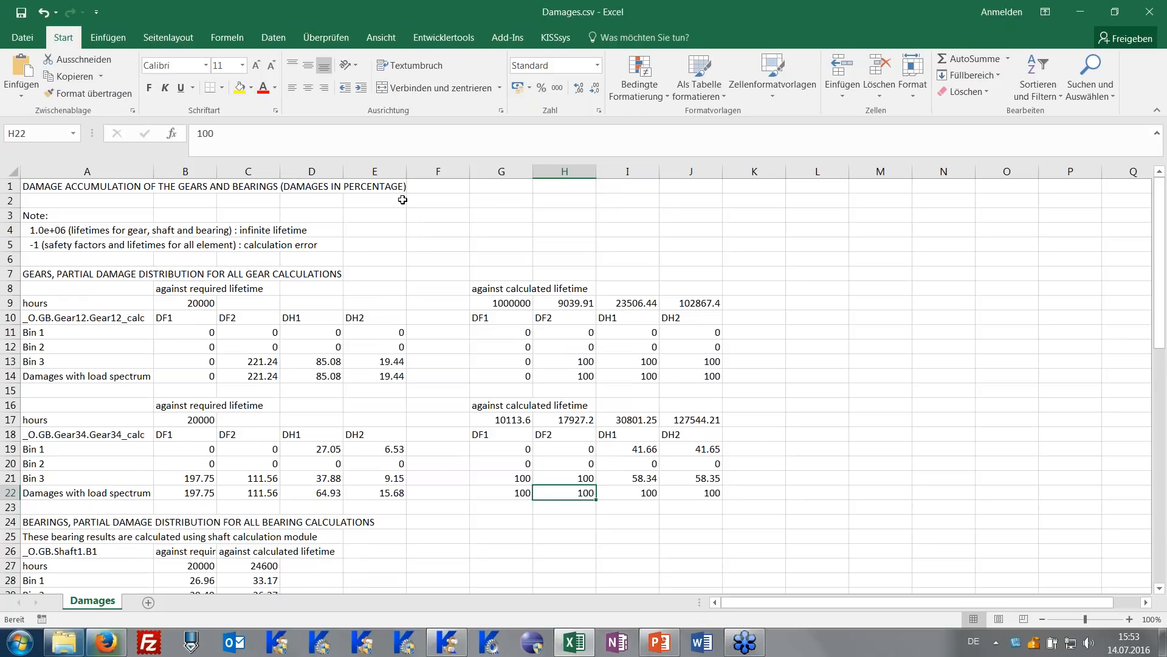
click(1149, 12)
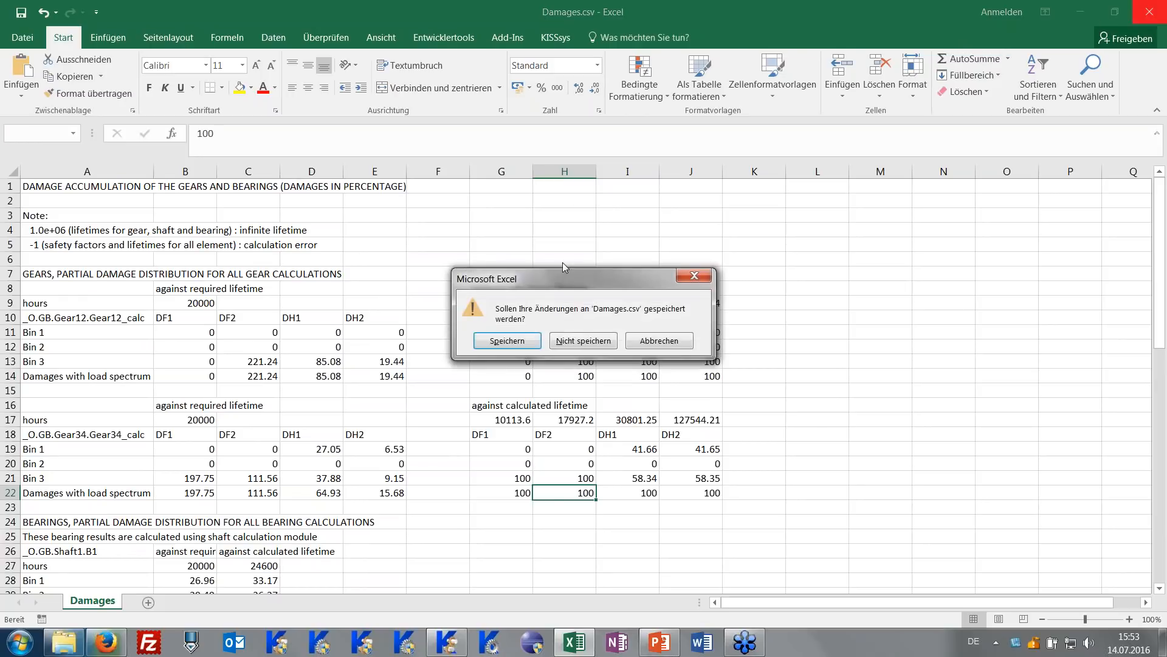
click(563, 342)
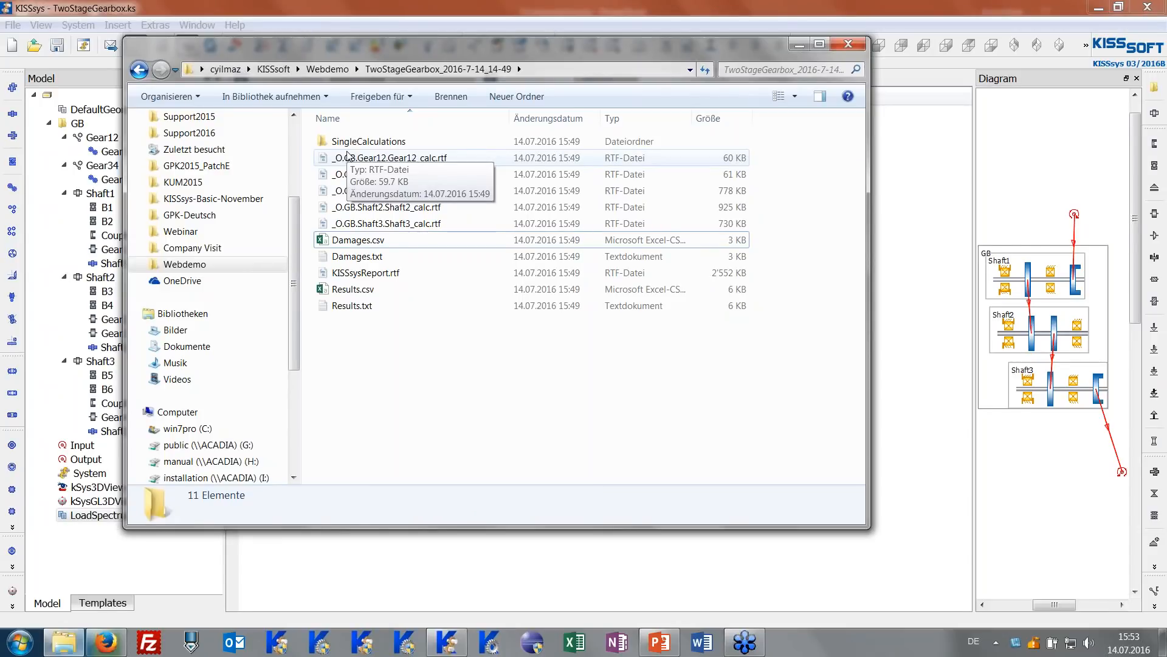
Open _O.GB.Gear12.Gear12_calc.z12 from the SingleCalculations folder and run its rating calculation with the linked load spectrum.
double_click(404, 142)
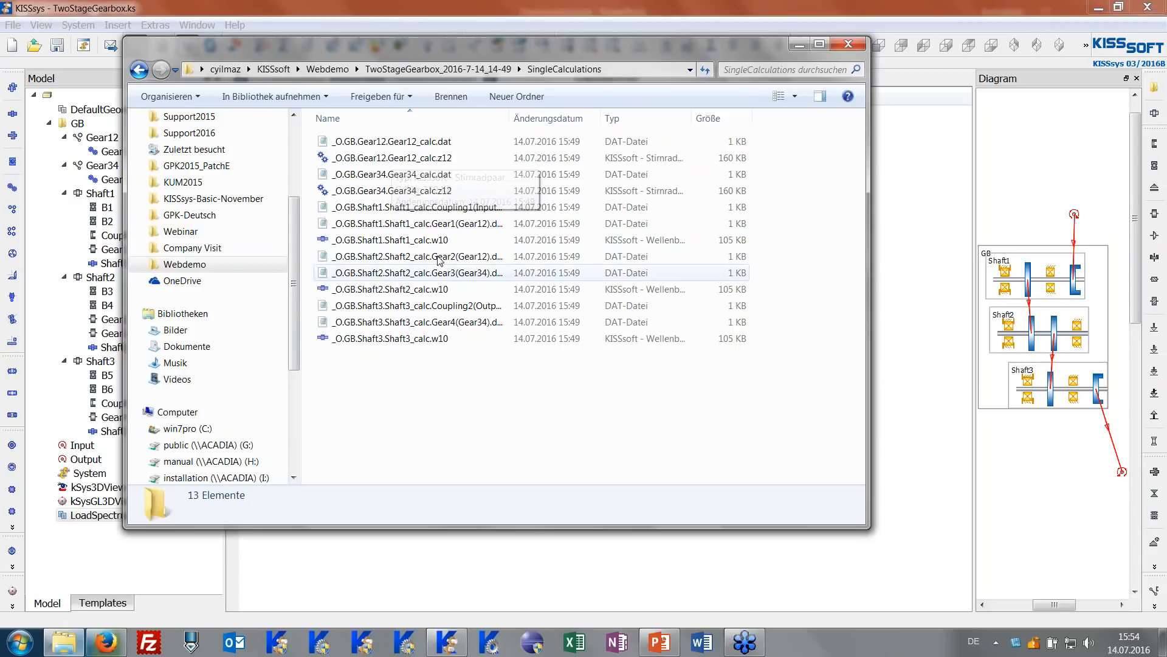
double_click(391, 158)
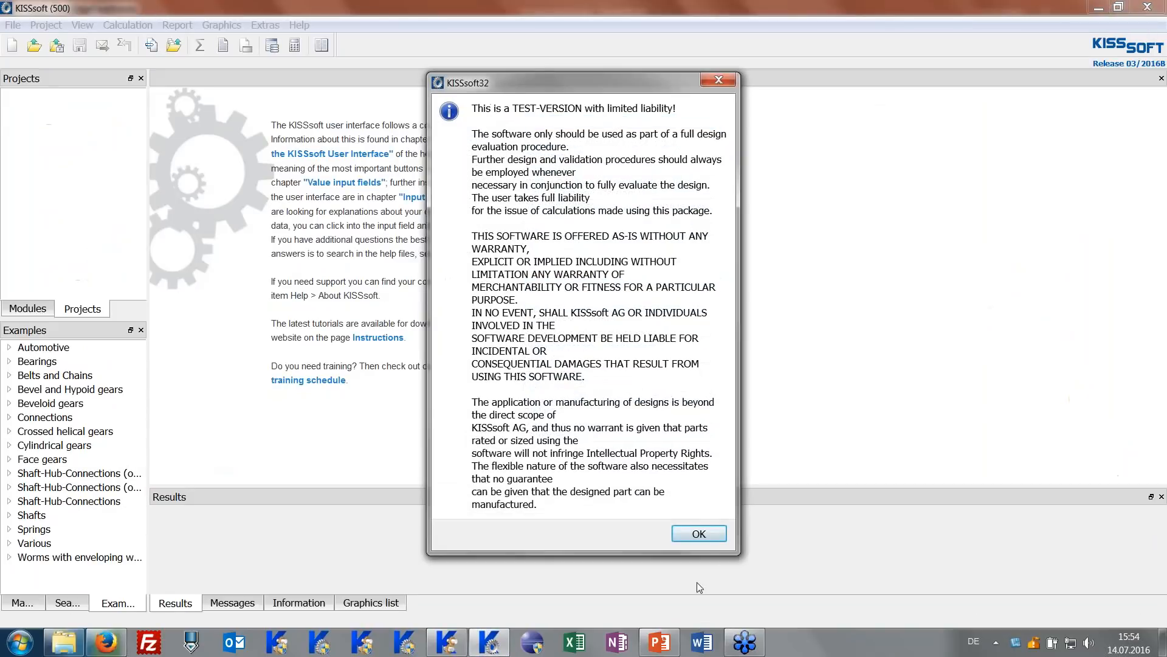
click(699, 533)
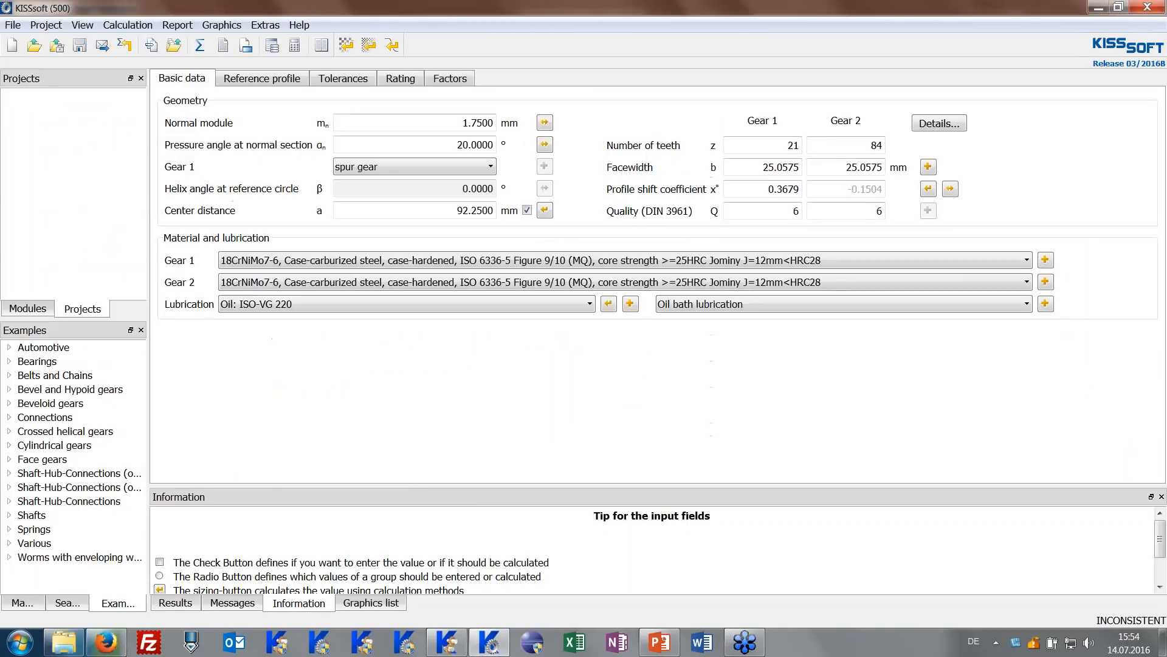
click(396, 84)
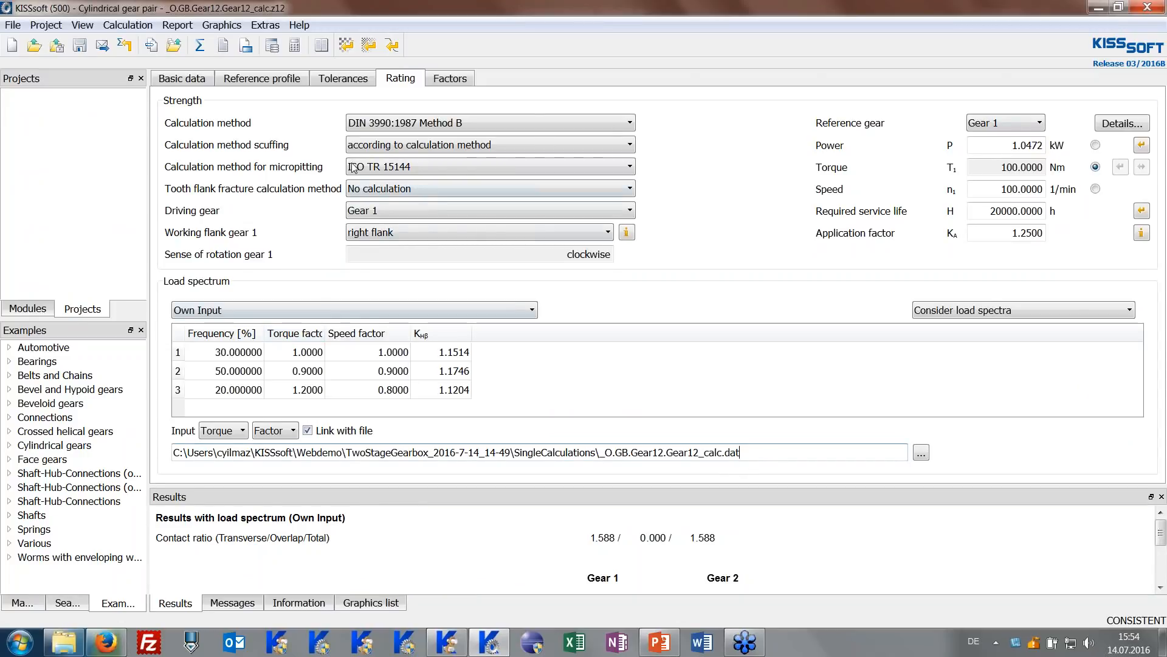
click(200, 45)
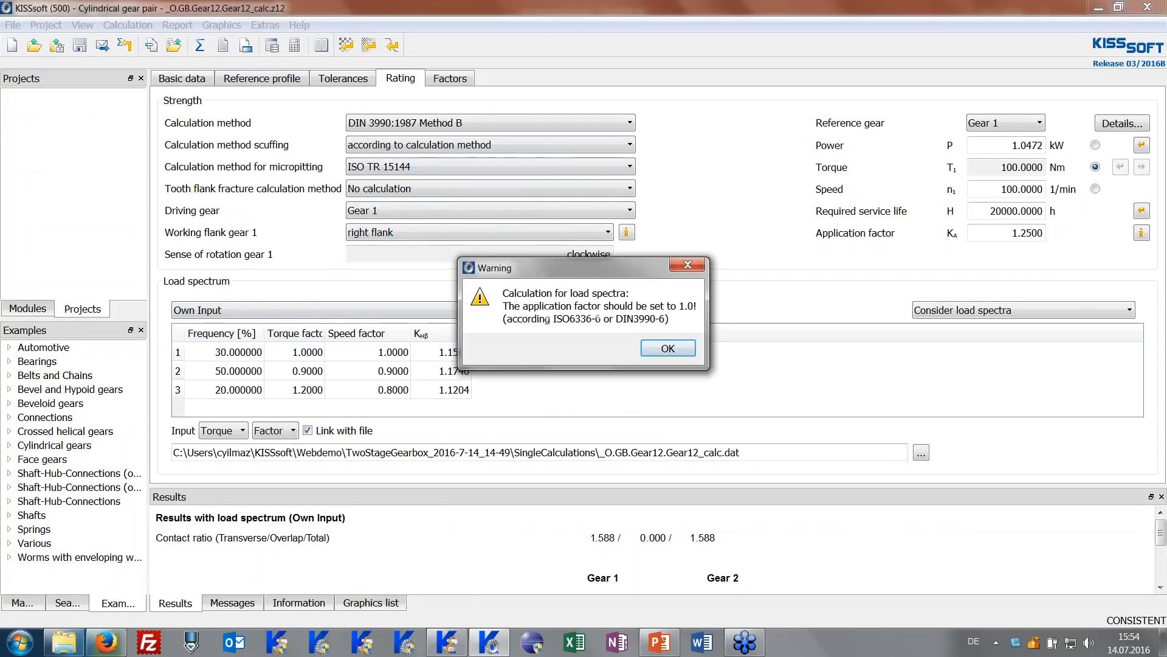
key(Return)
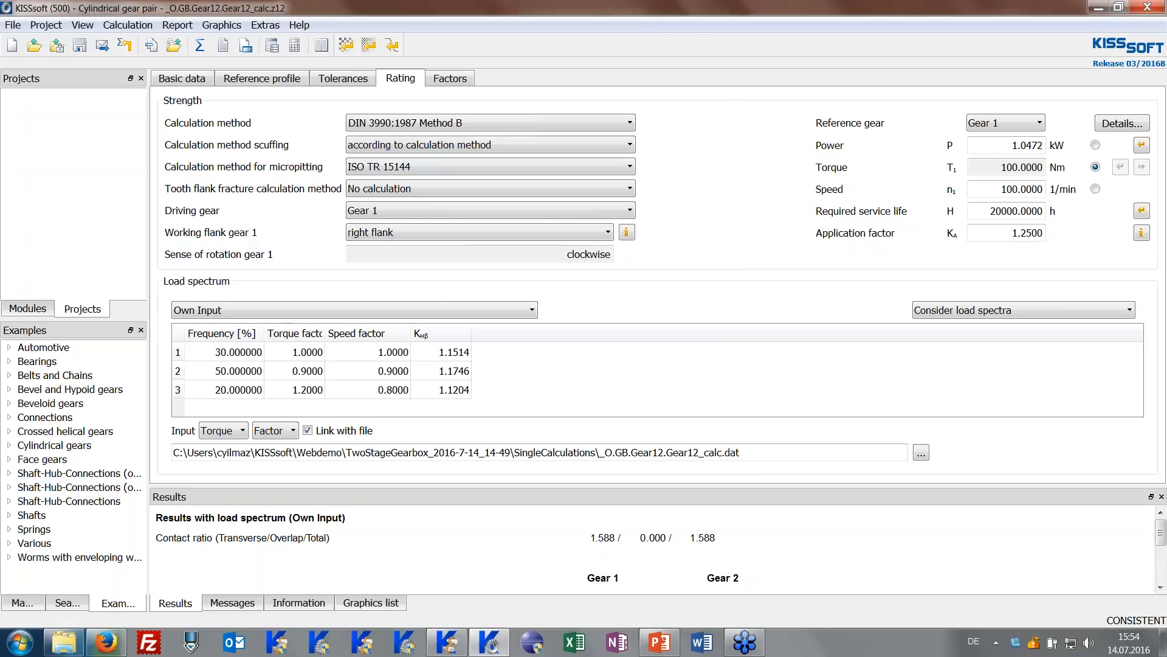
Restrict the Gear12 rating to only one load bin of the load spectrum, bin No. 2, and calculate it.
click(966, 311)
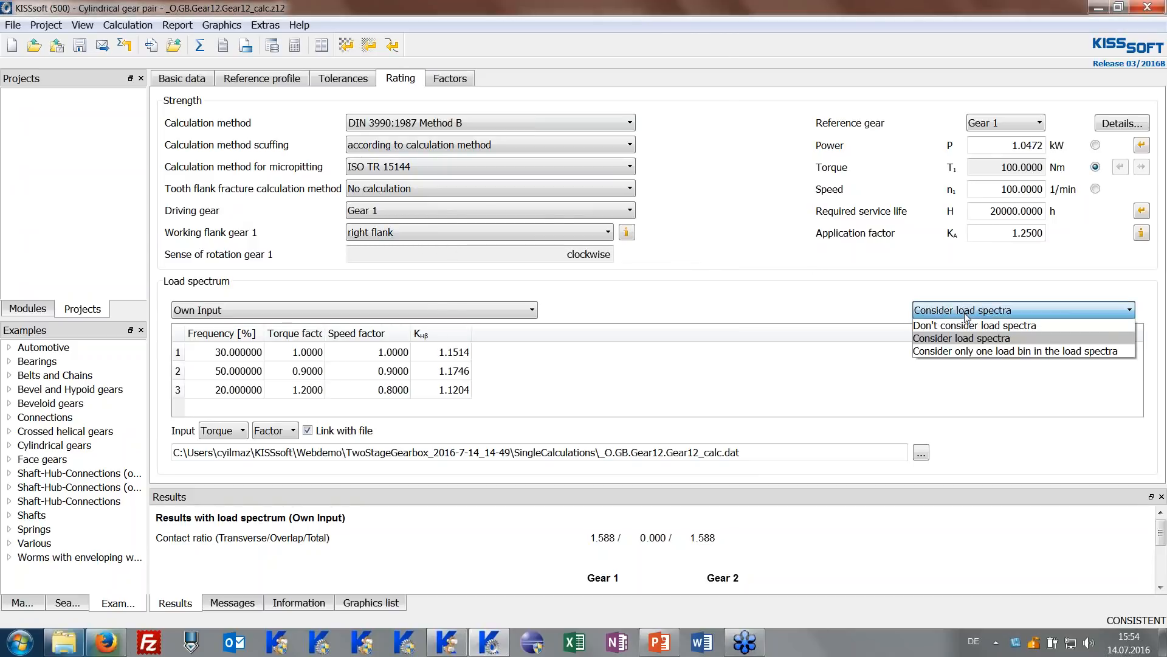
click(967, 312)
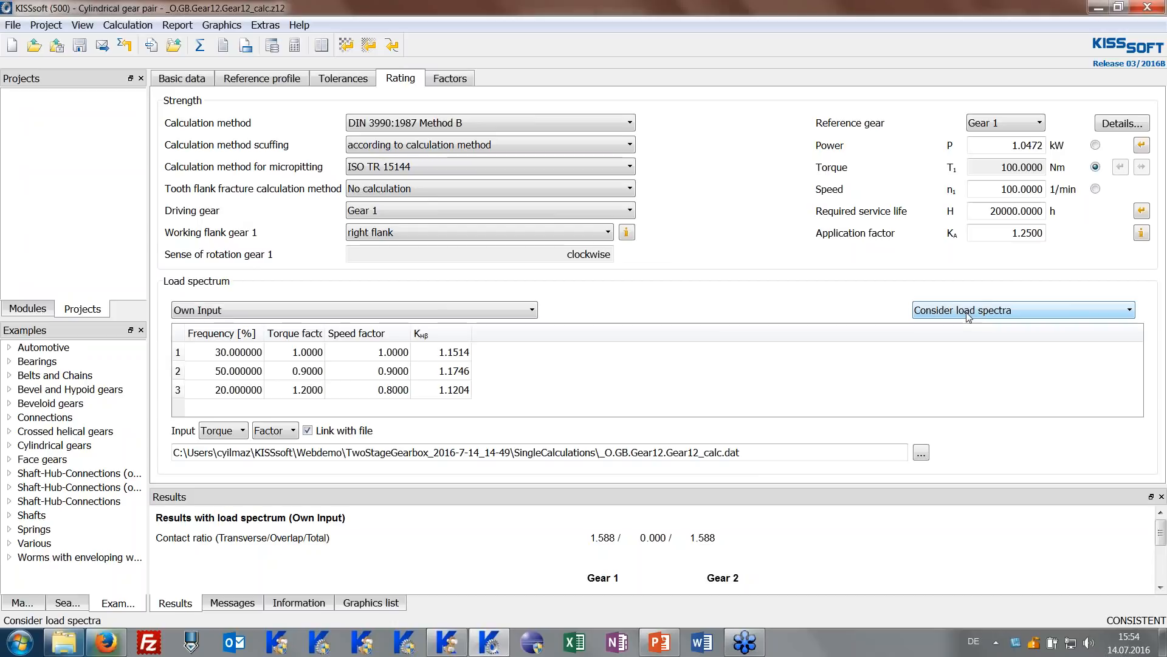
click(967, 313)
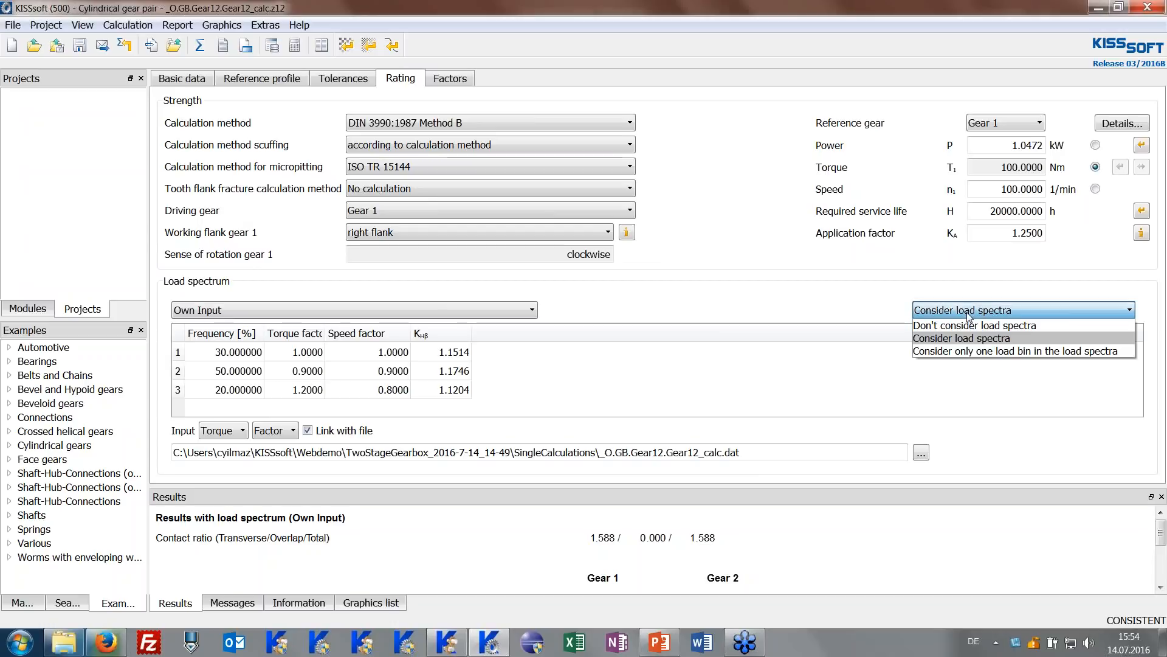
click(975, 351)
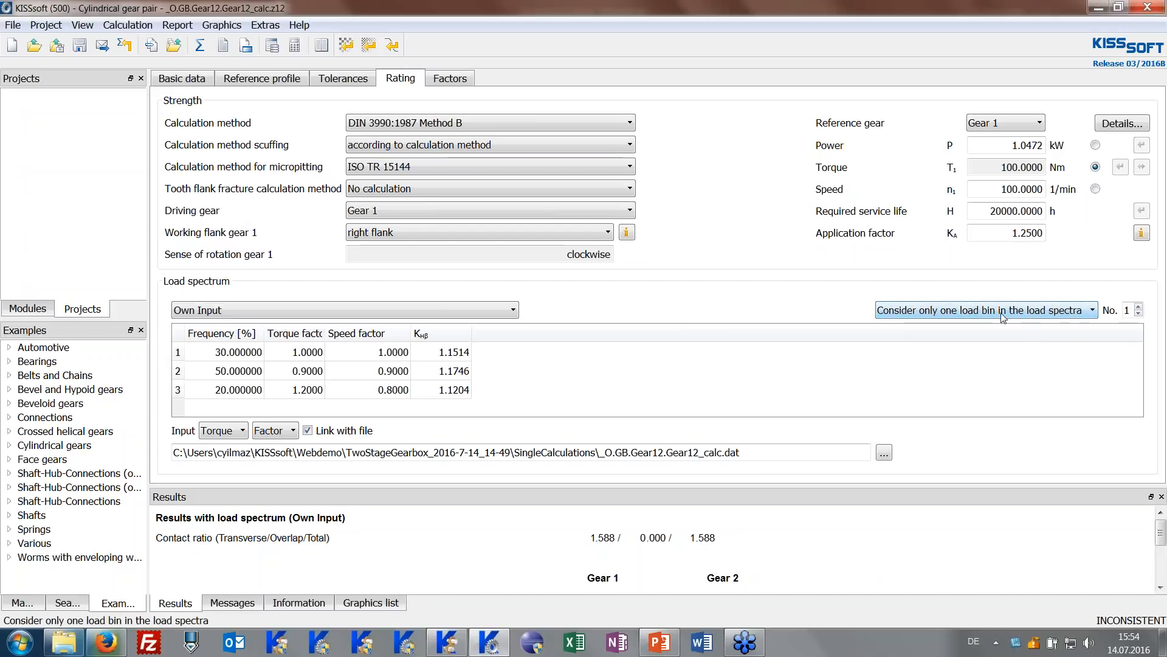
double_click(1139, 308)
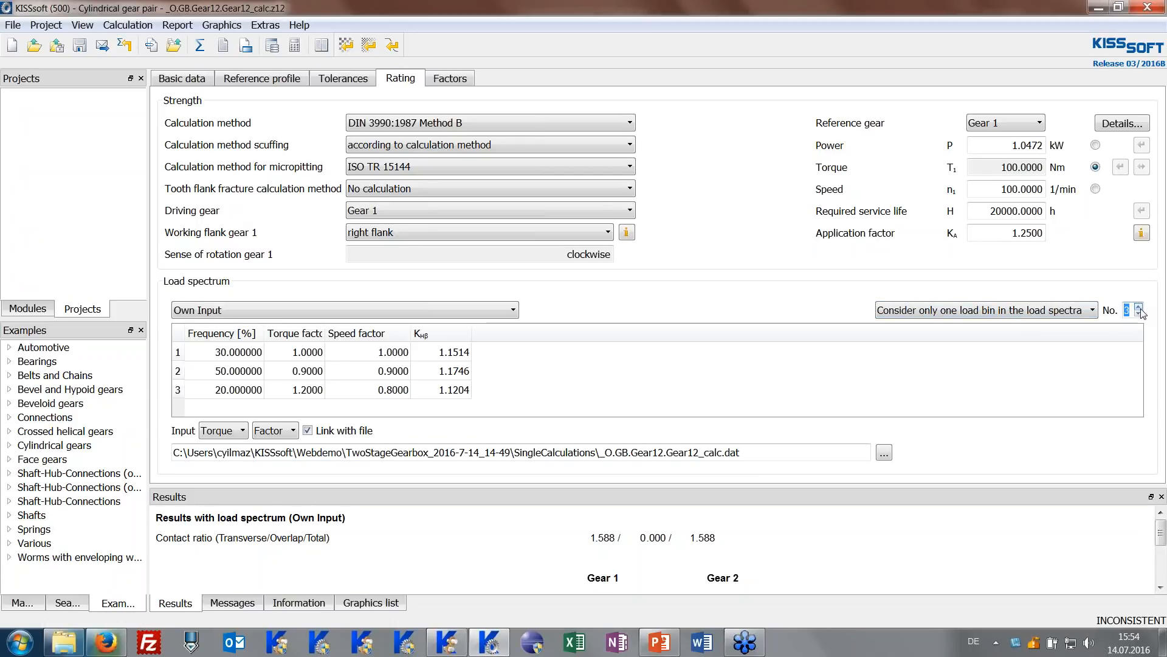
click(1140, 307)
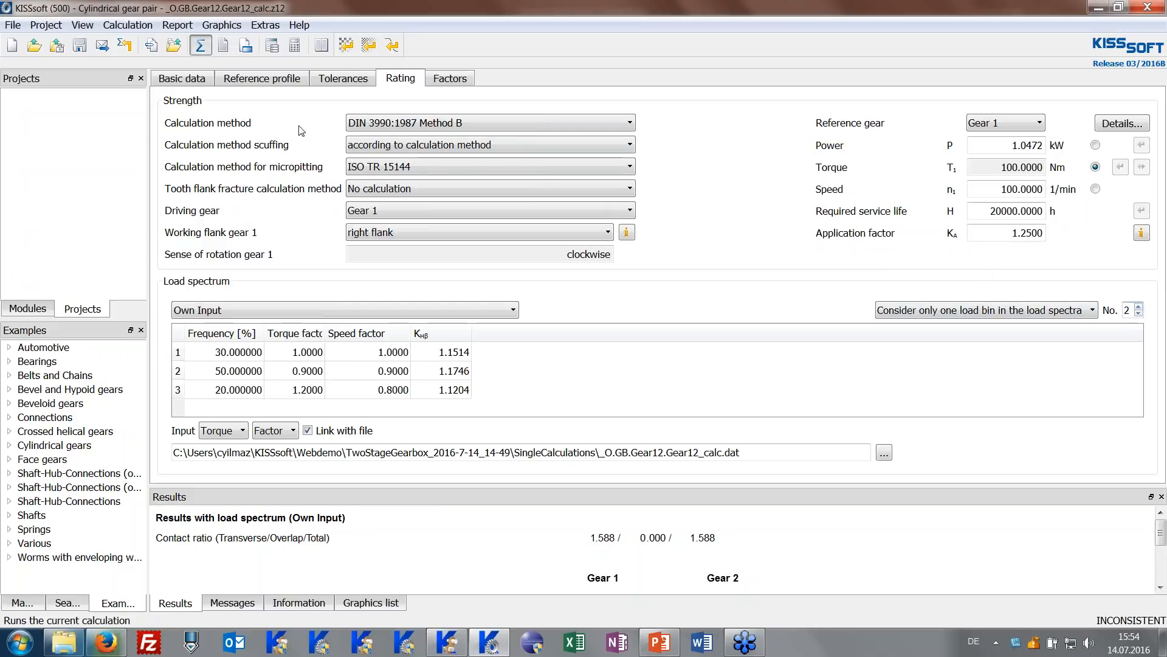
click(200, 45)
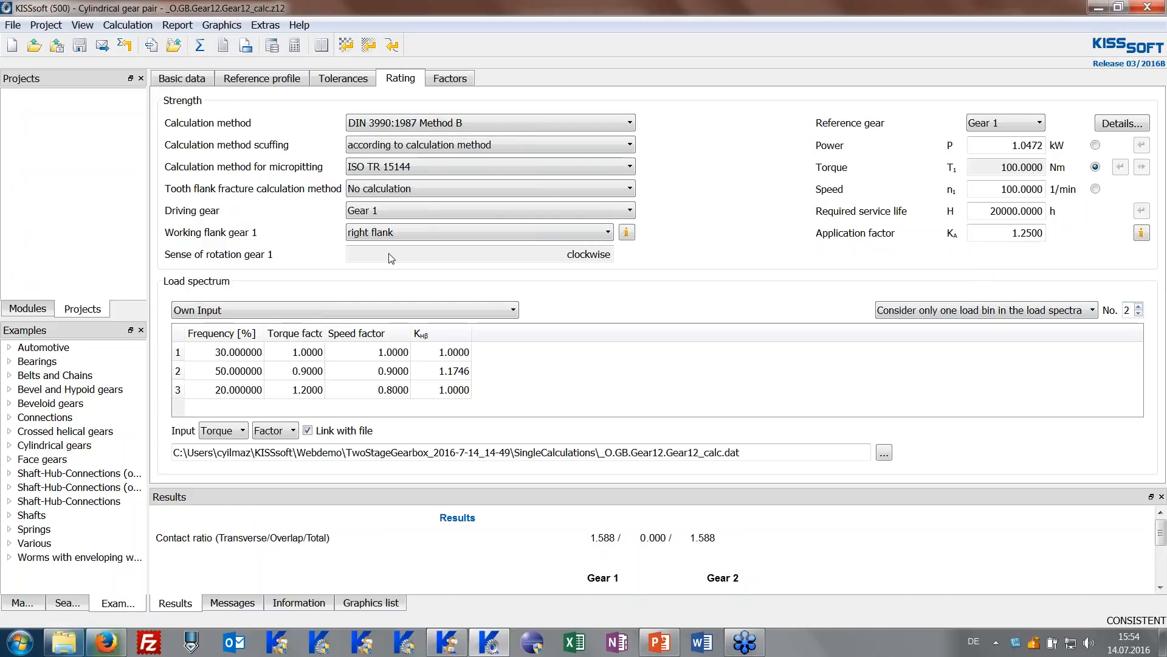
Switch the considered load bin to No. 1 and close the Gear12 calculation without saving.
click(1139, 313)
click(1160, 6)
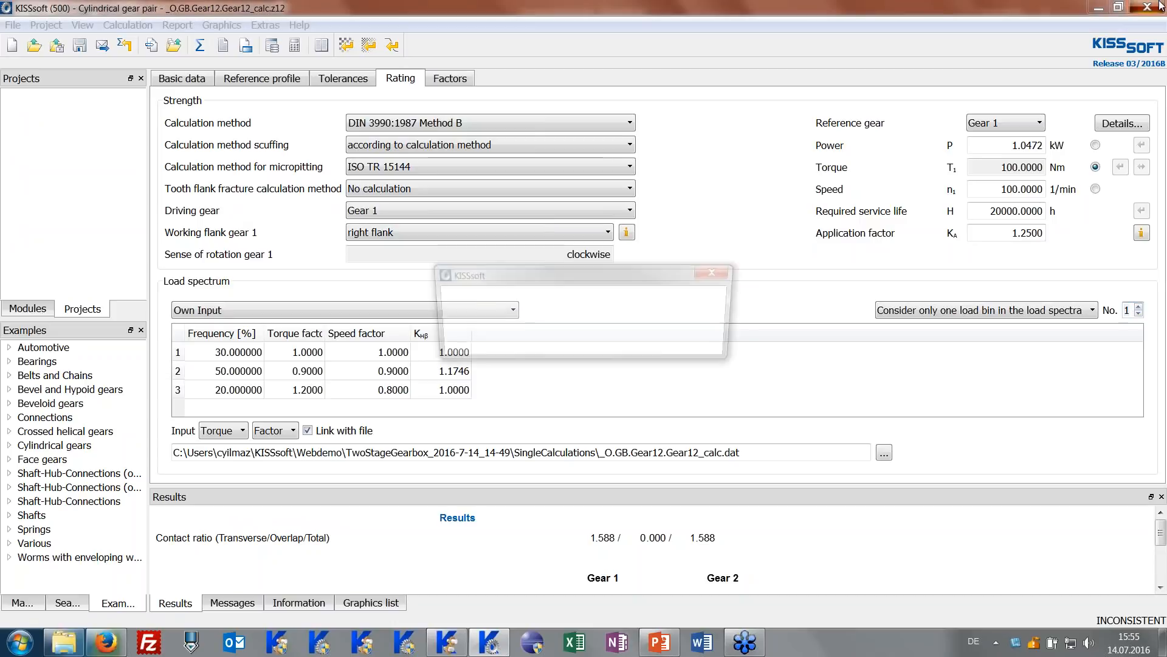
click(639, 343)
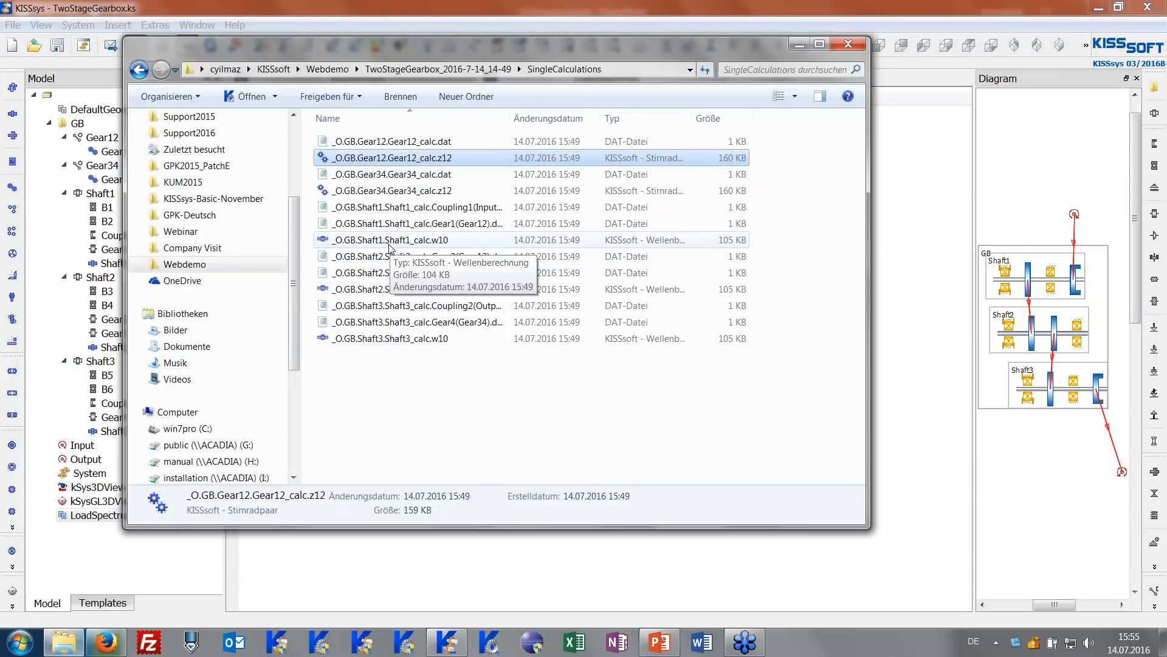
Open the single calculation file _O.GB.Shaft1.Shaft1_calc.w10 and show the shaft's basic data.
double_click(389, 243)
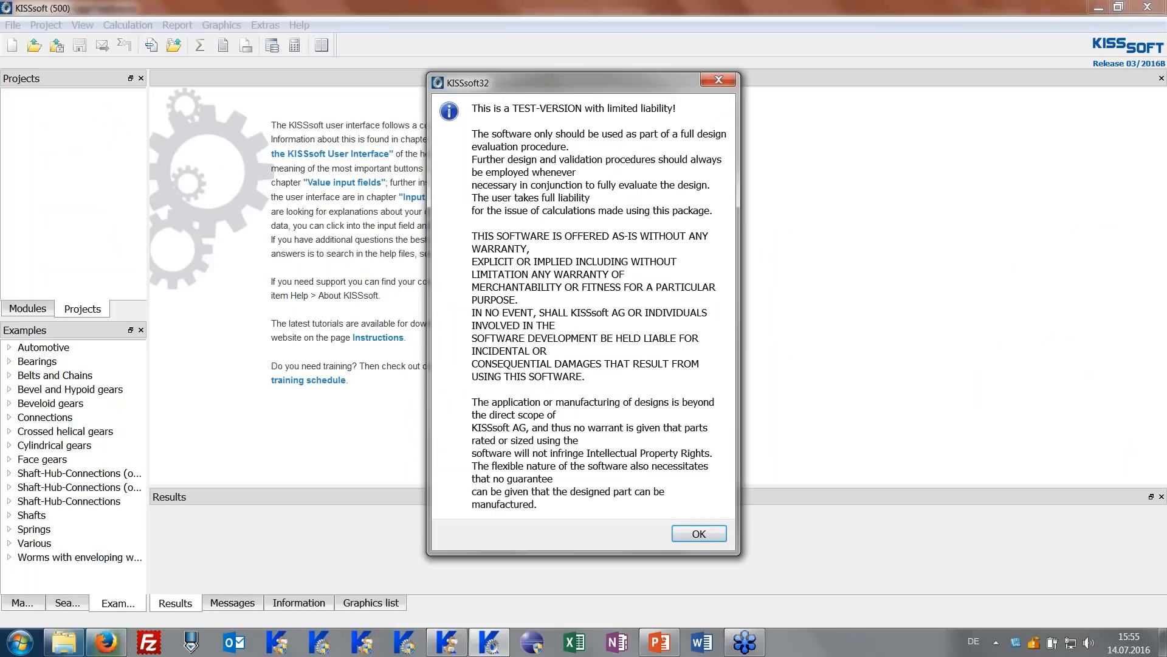
click(683, 532)
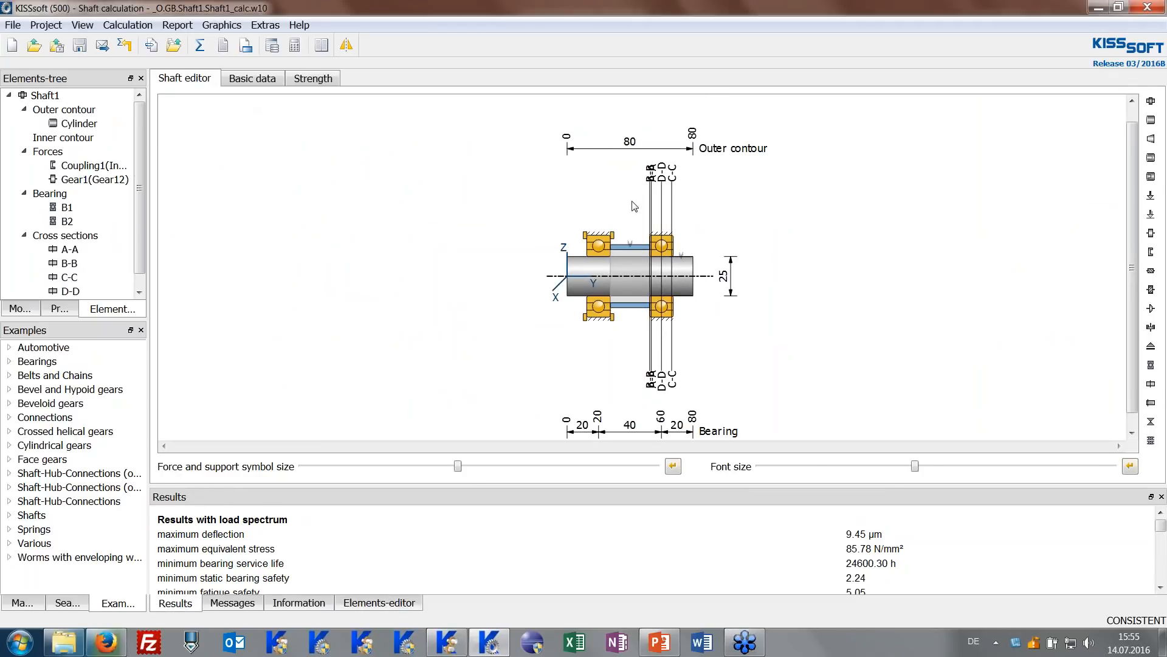
click(270, 79)
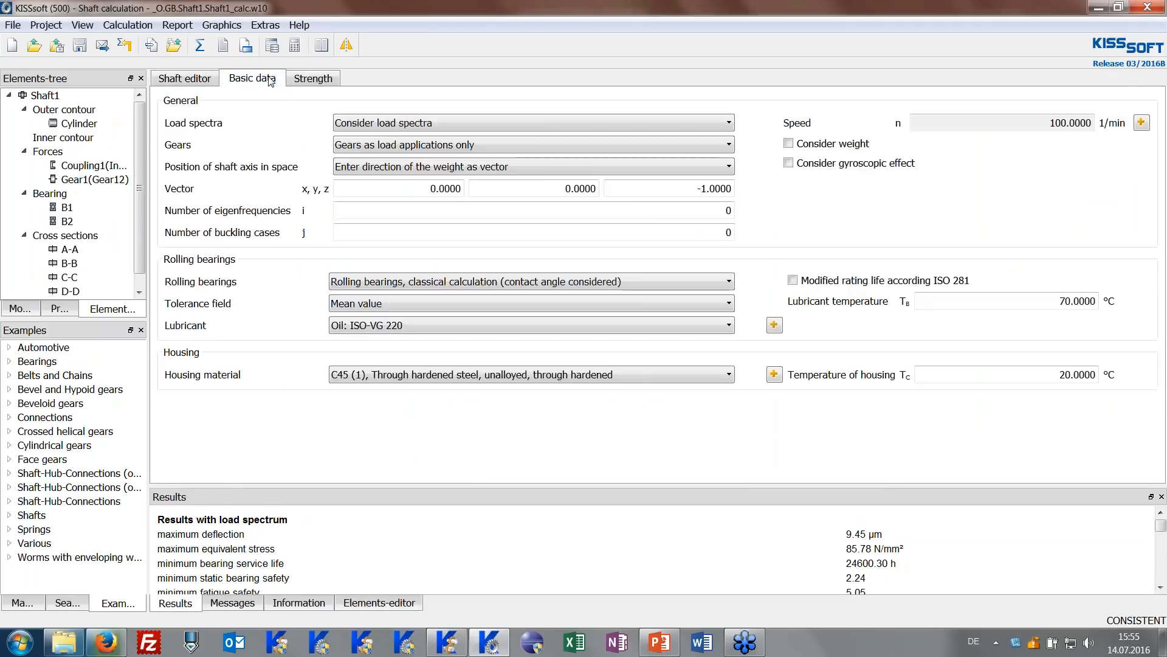
Set the Shaft1 load spectra option to consider only one load bin, with bin number 2.
click(454, 123)
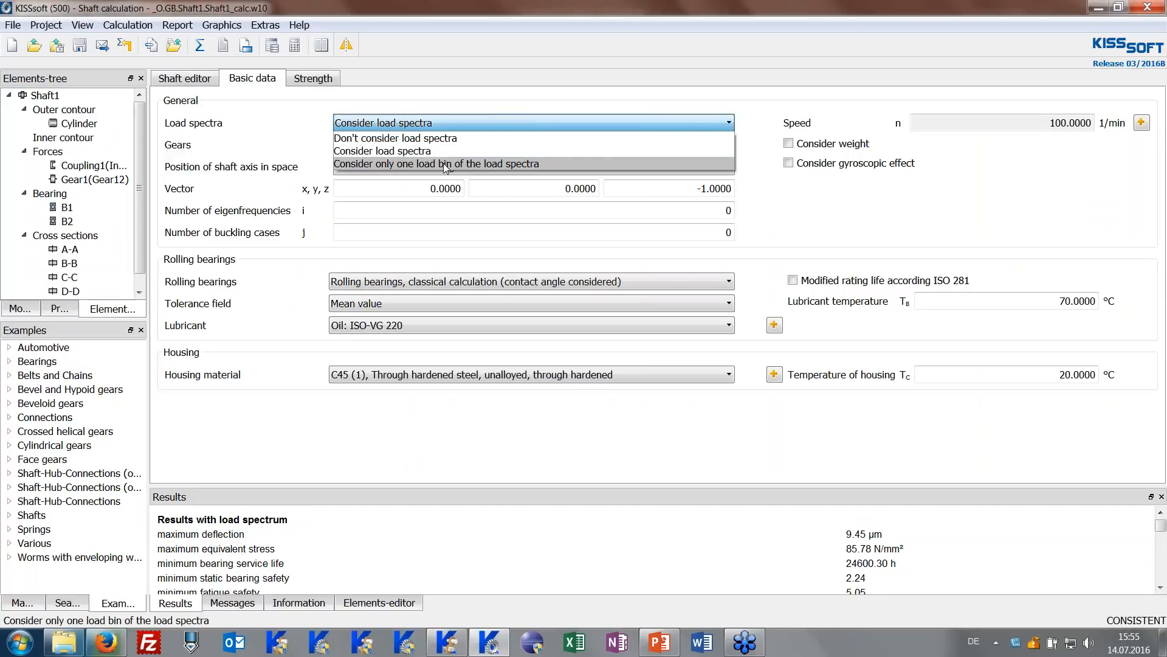
click(445, 165)
click(728, 120)
click(729, 119)
click(729, 120)
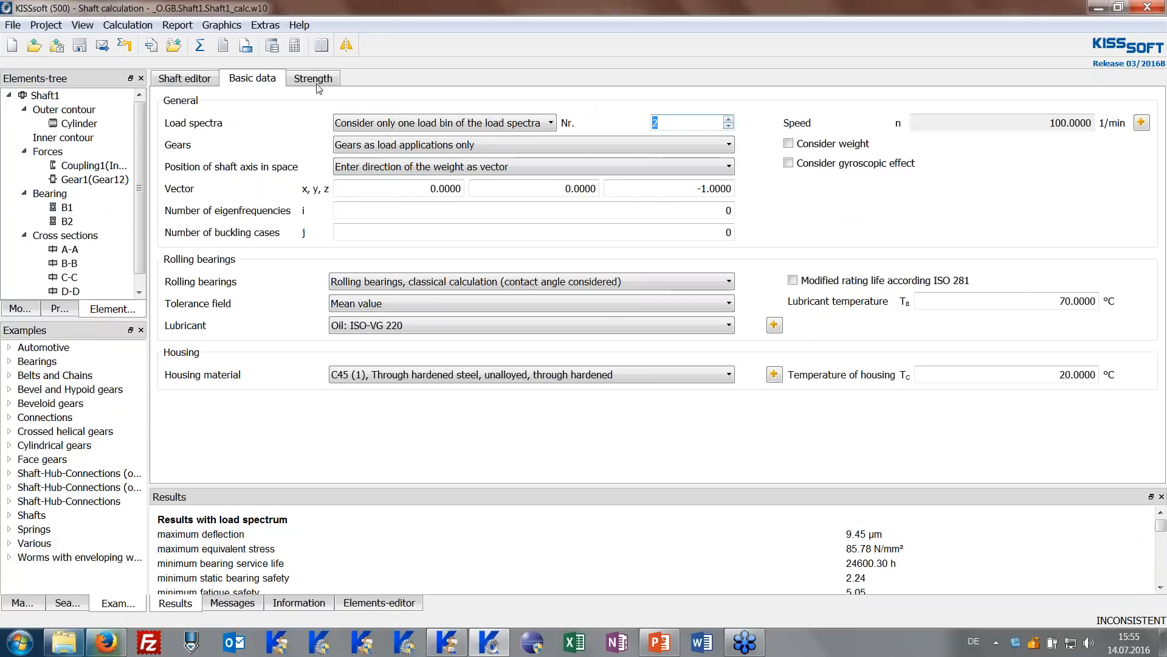
Inspect the load spectrum definition of Gear1(Gear12) on the shaft, enlarging its element data for reading, and leave it unchanged.
click(185, 78)
click(97, 178)
mouse_move(641, 496)
mouse_down()
mouse_move(791, 444)
mouse_move(912, 432)
mouse_move(904, 291)
mouse_move(793, 291)
mouse_up()
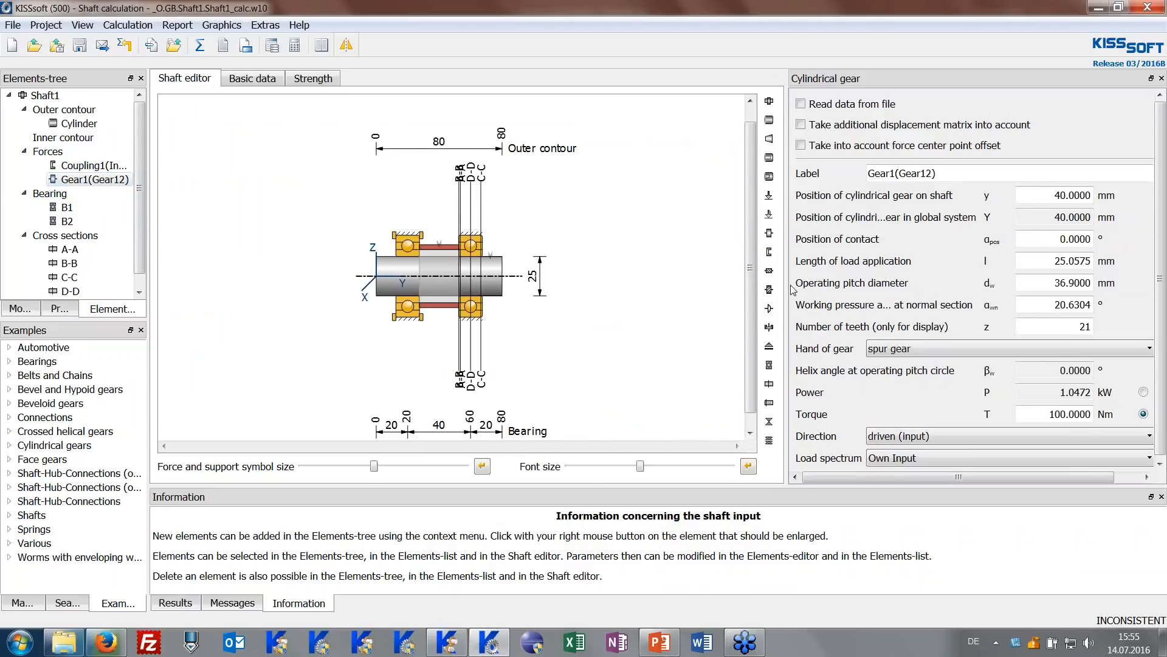
drag(721, 281, 667, 281)
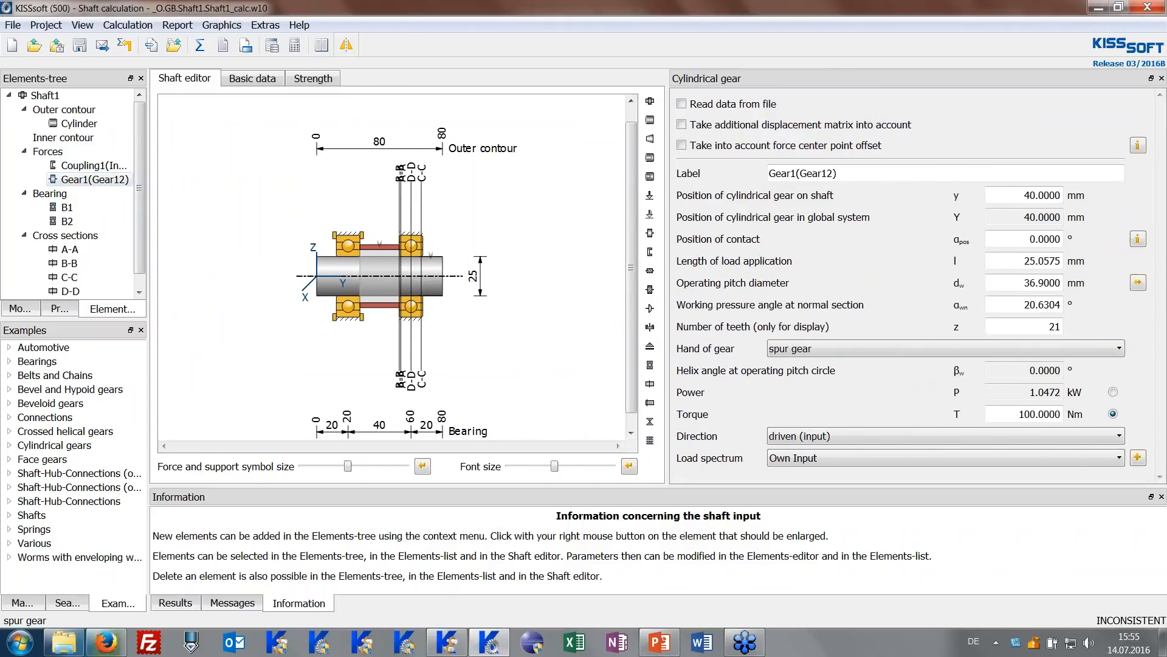
click(1137, 458)
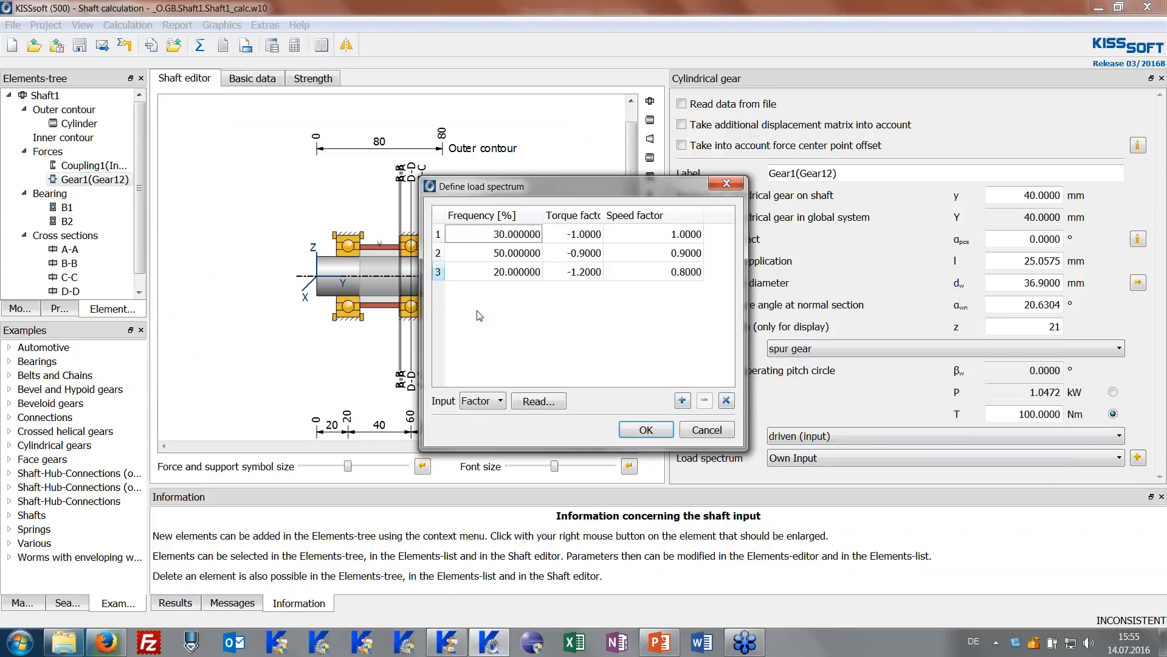
click(701, 430)
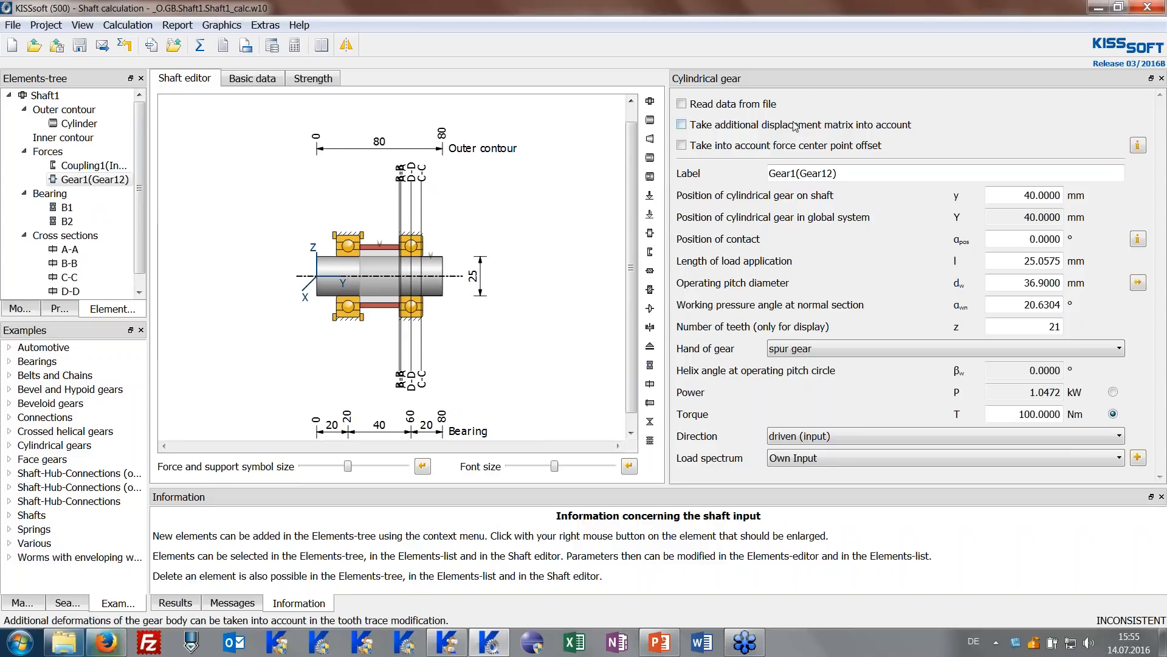
Close the Shaft1 calculation without saving and close the SingleCalculations folder window.
click(1143, 8)
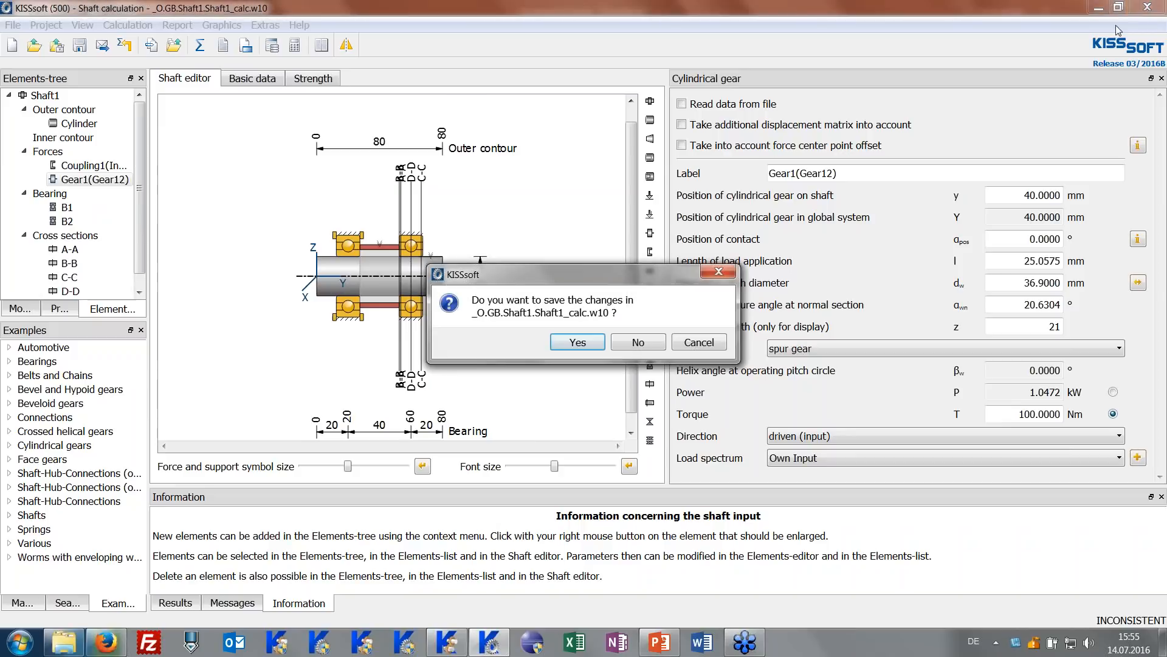
click(638, 344)
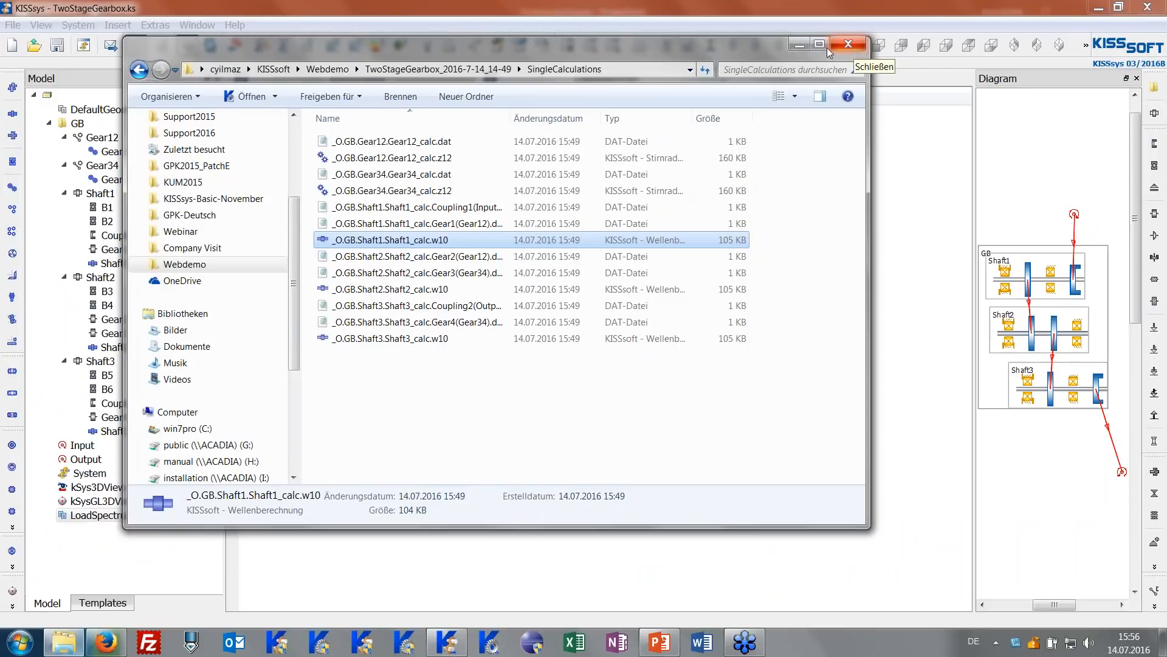
click(836, 47)
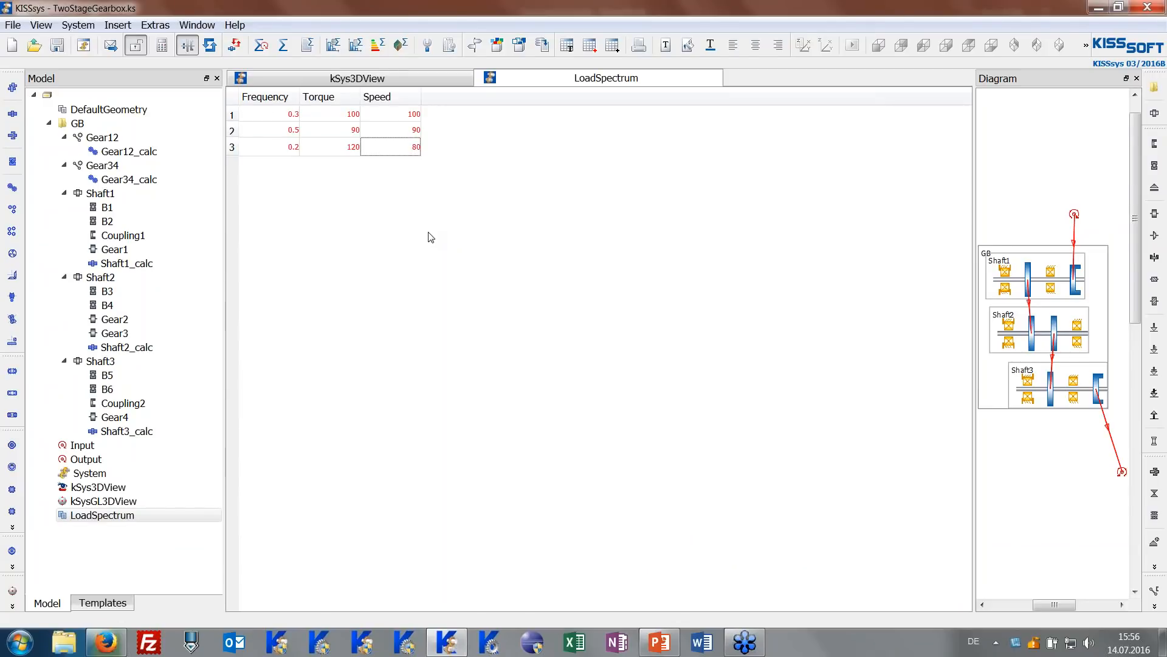
Return to the 3D view, select the model's root element and add the AuxResults default template.
click(411, 84)
click(183, 99)
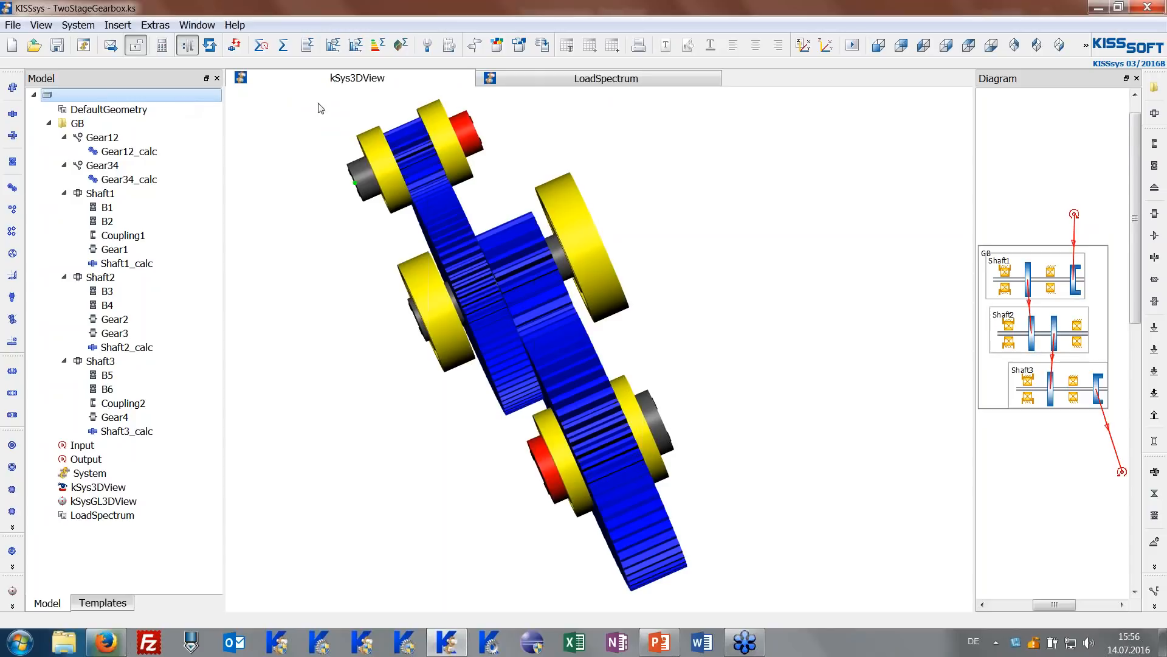
click(538, 53)
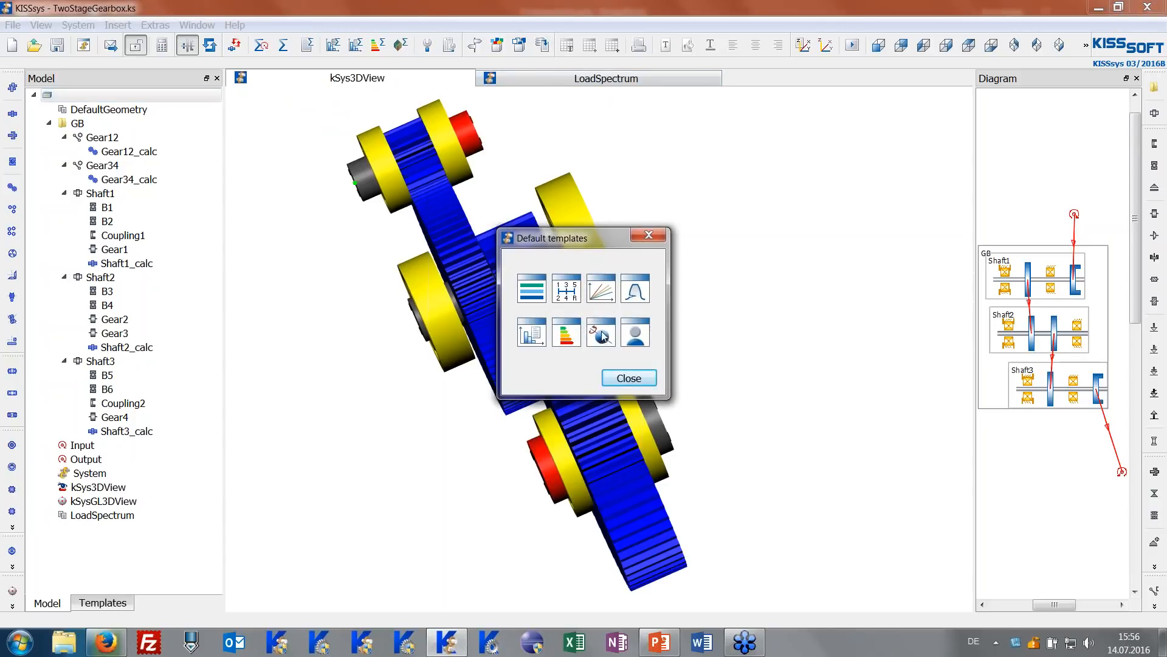
click(602, 335)
click(618, 370)
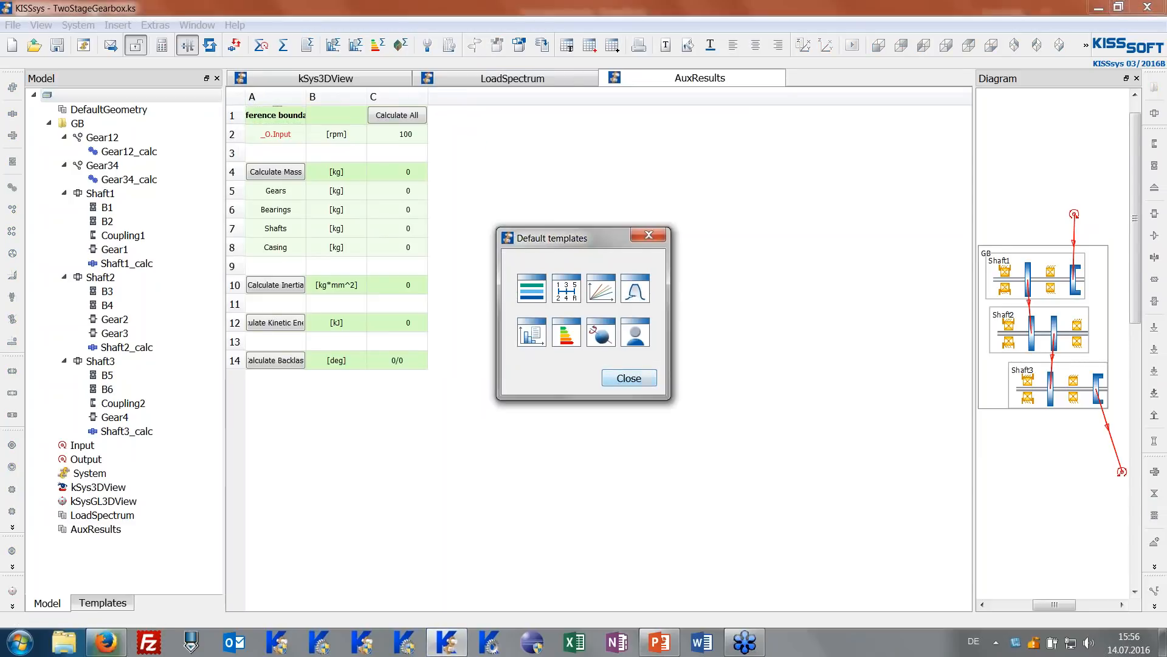
click(628, 378)
Calculate all auxiliary results for the _O.Input boundary and widen columns A and C to read the labels and backlash.
click(397, 116)
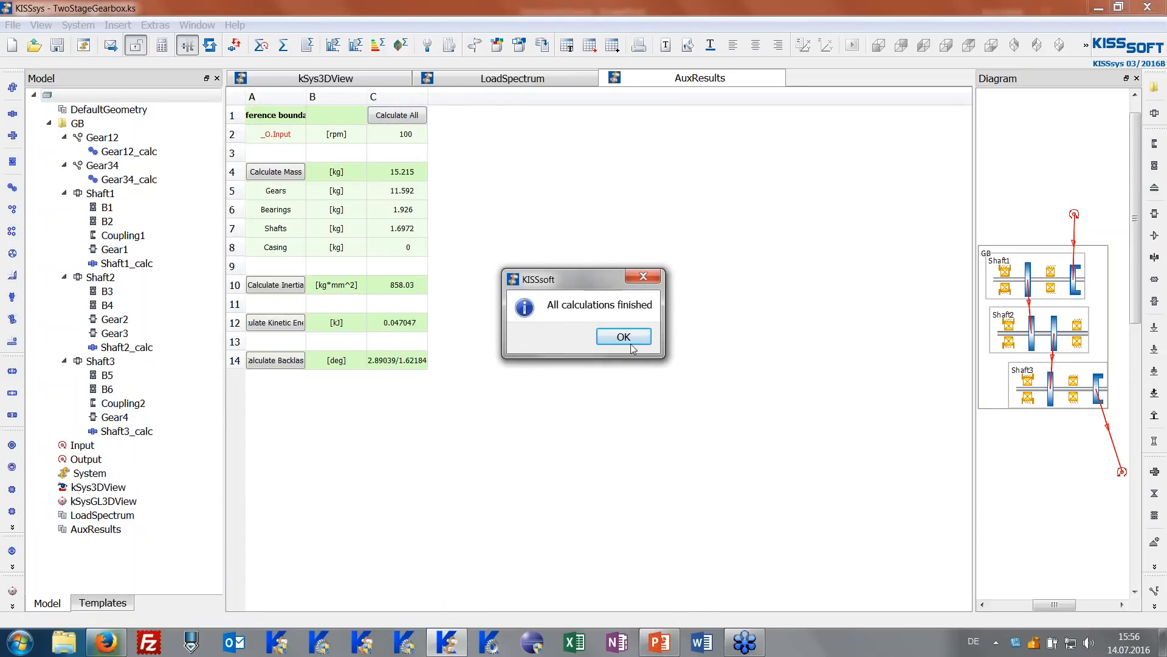
click(632, 340)
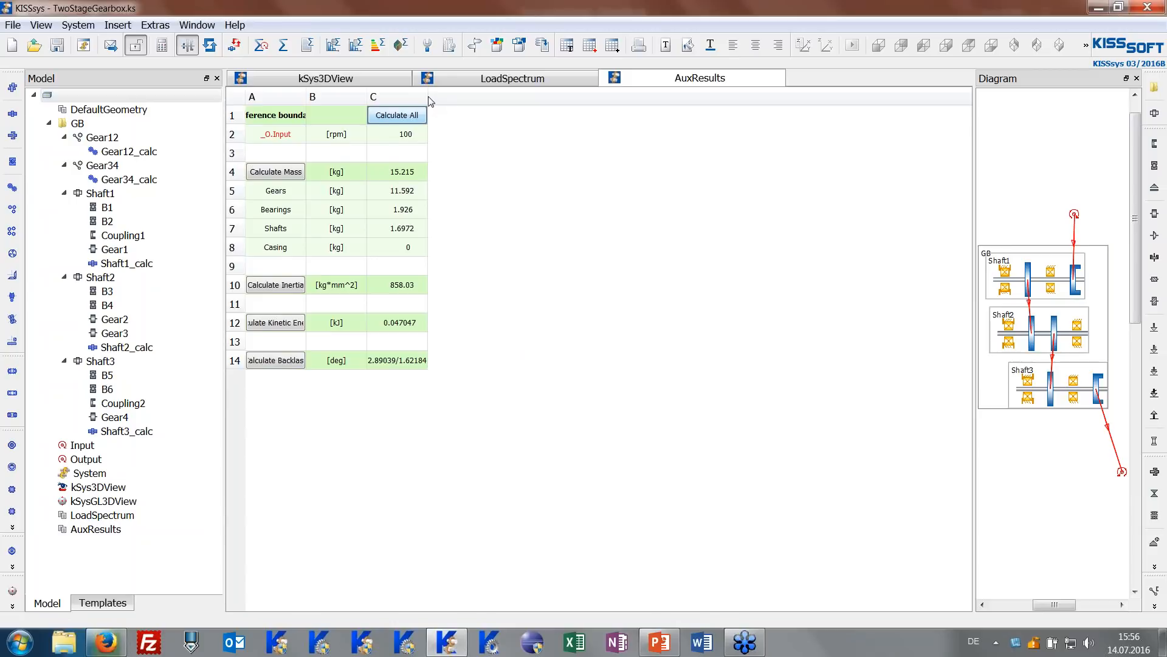
drag(427, 97, 455, 99)
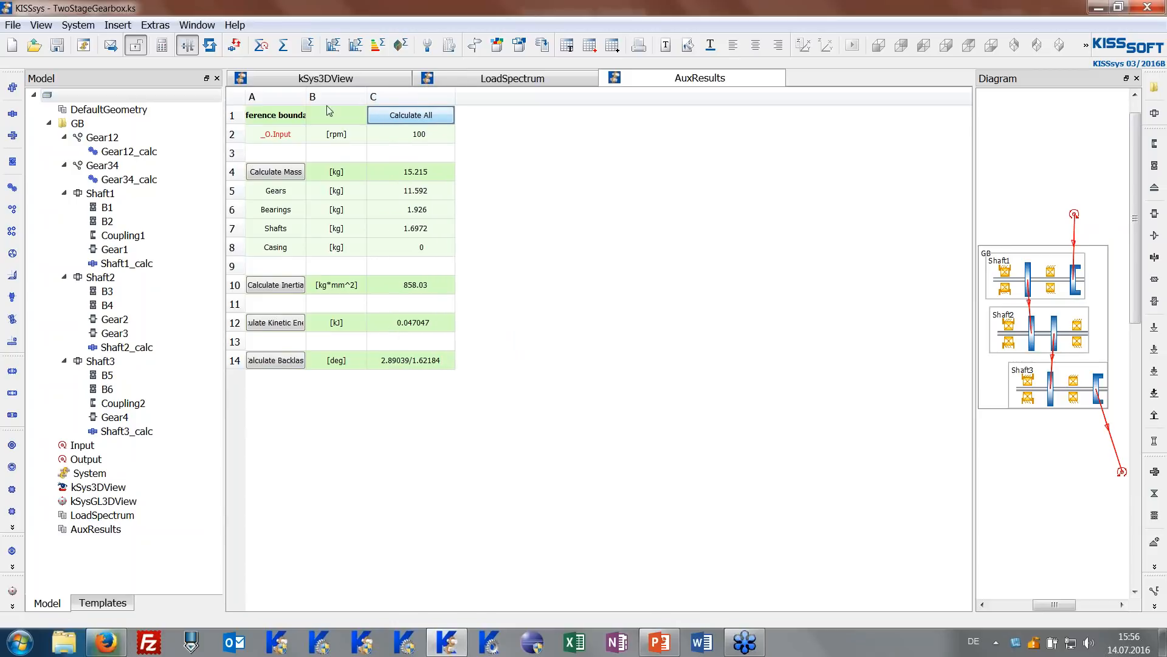
drag(307, 98, 338, 97)
click(420, 360)
click(452, 388)
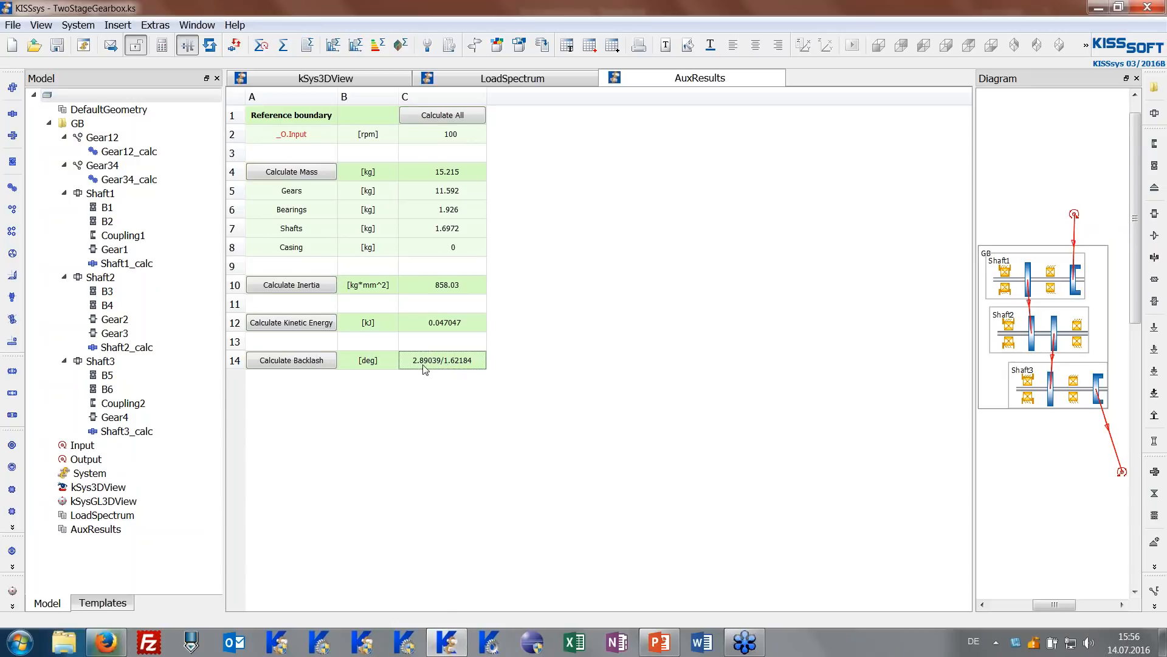
Change the reference boundary in AuxResults to _O.Output and recalculate all results.
click(311, 135)
click(311, 135)
click(294, 160)
click(442, 115)
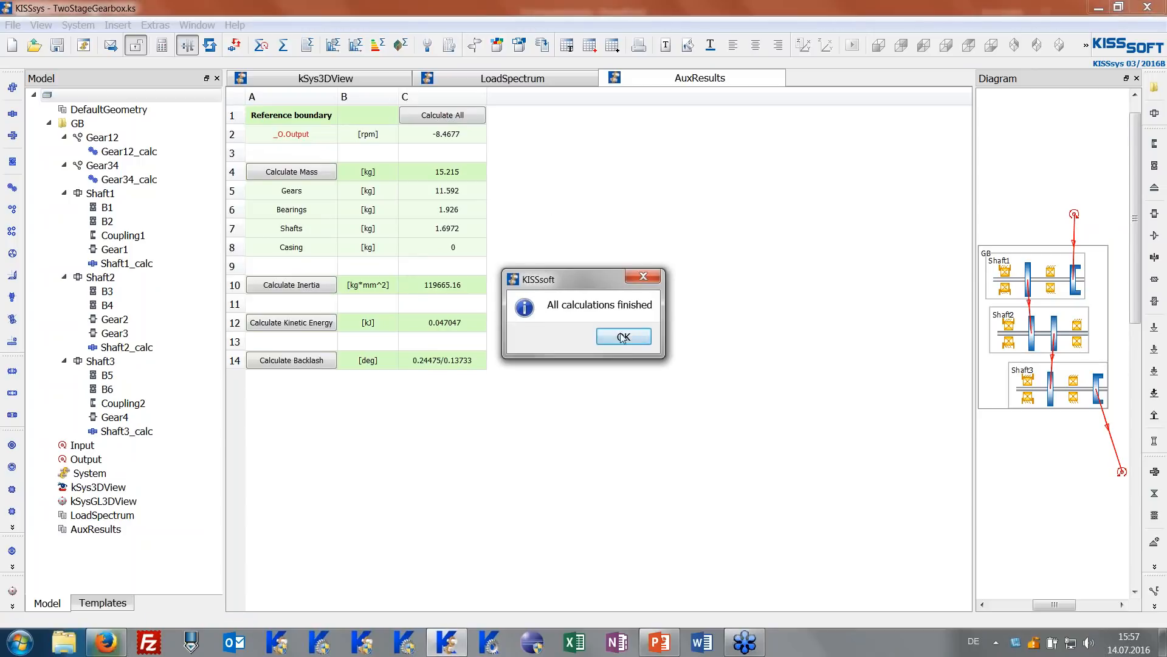
Close the calculation message, inspect the gearbox from another angle in the 3D view and return to the AuxResults table.
click(623, 338)
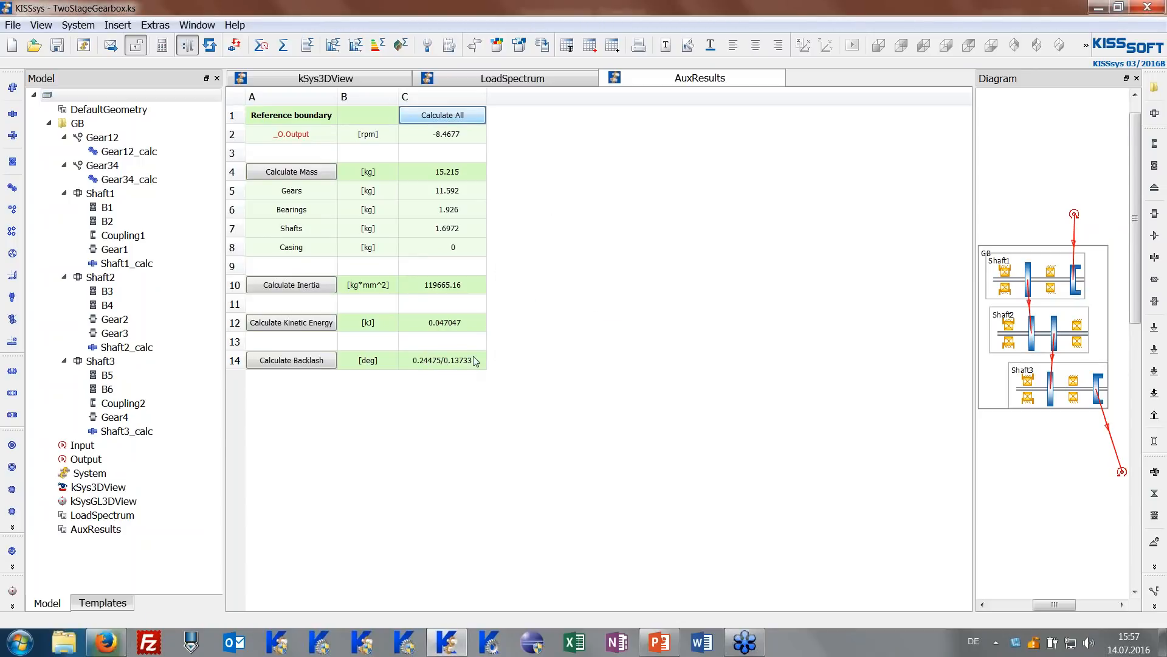
mouse_move(475, 361)
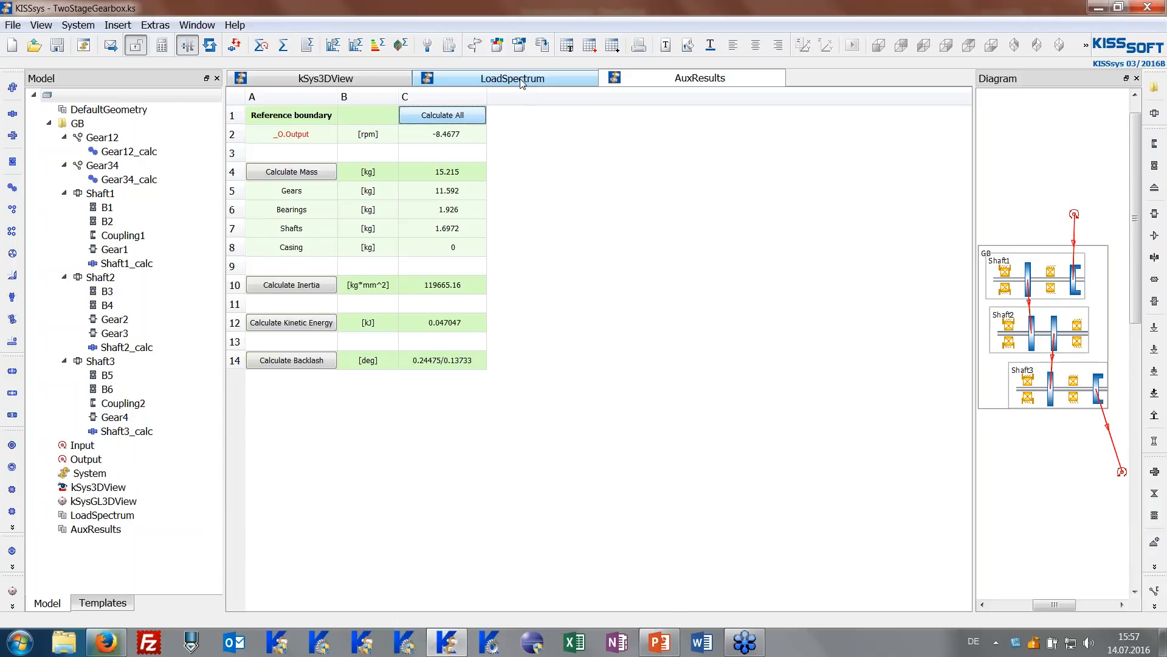
click(401, 82)
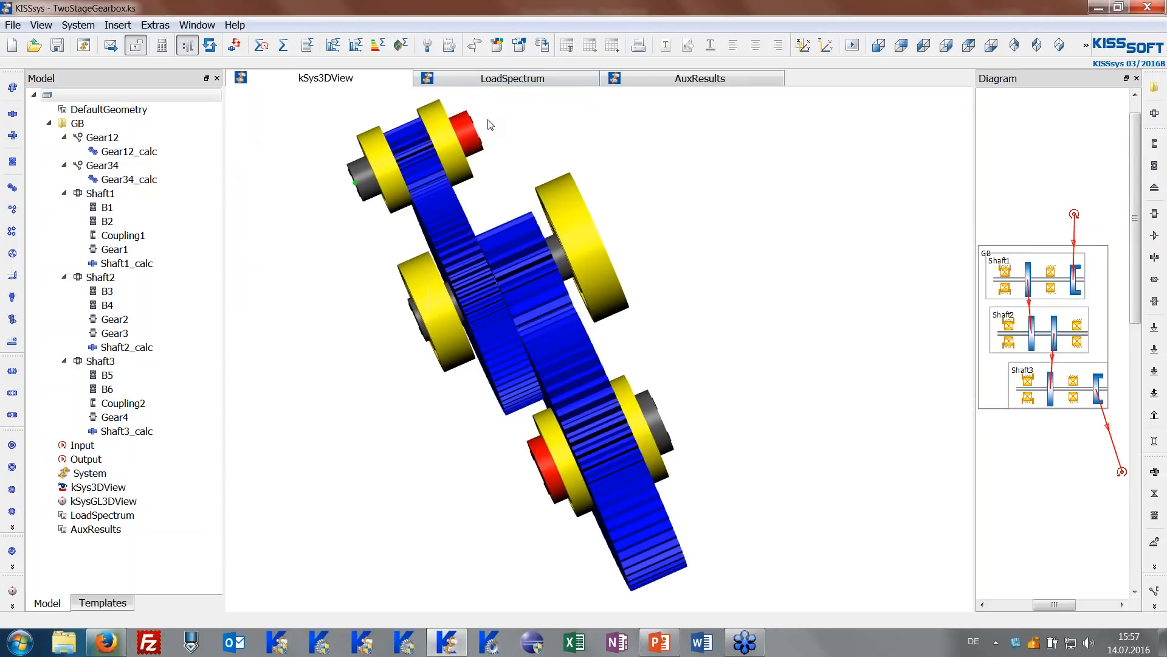
drag(484, 241, 506, 191)
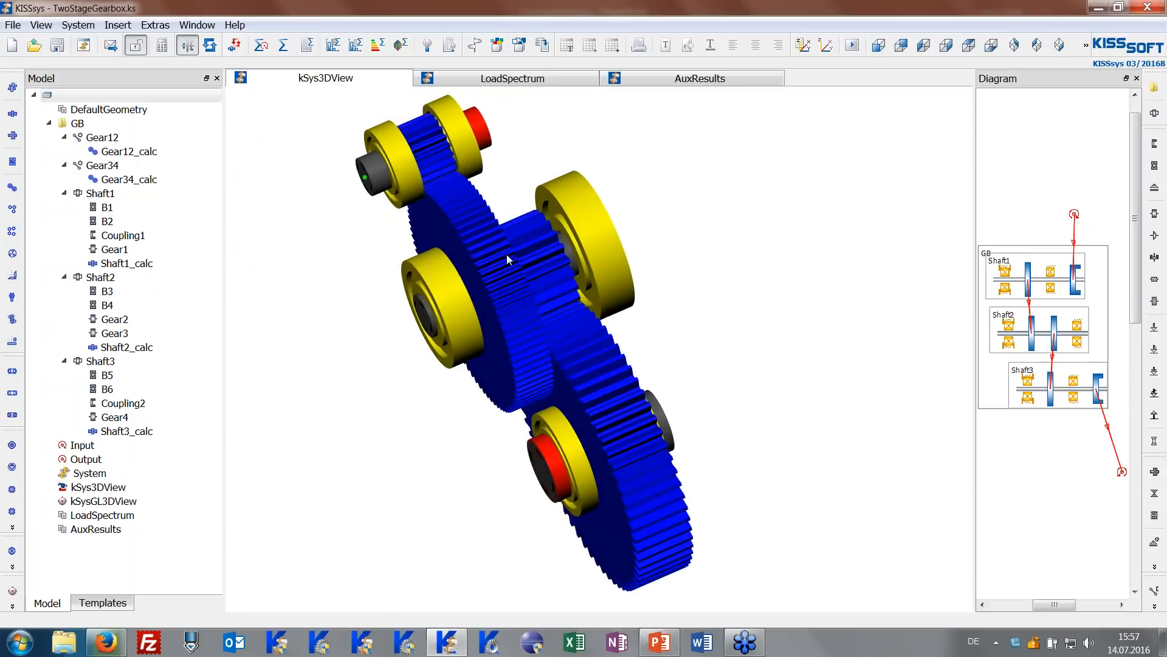
click(632, 80)
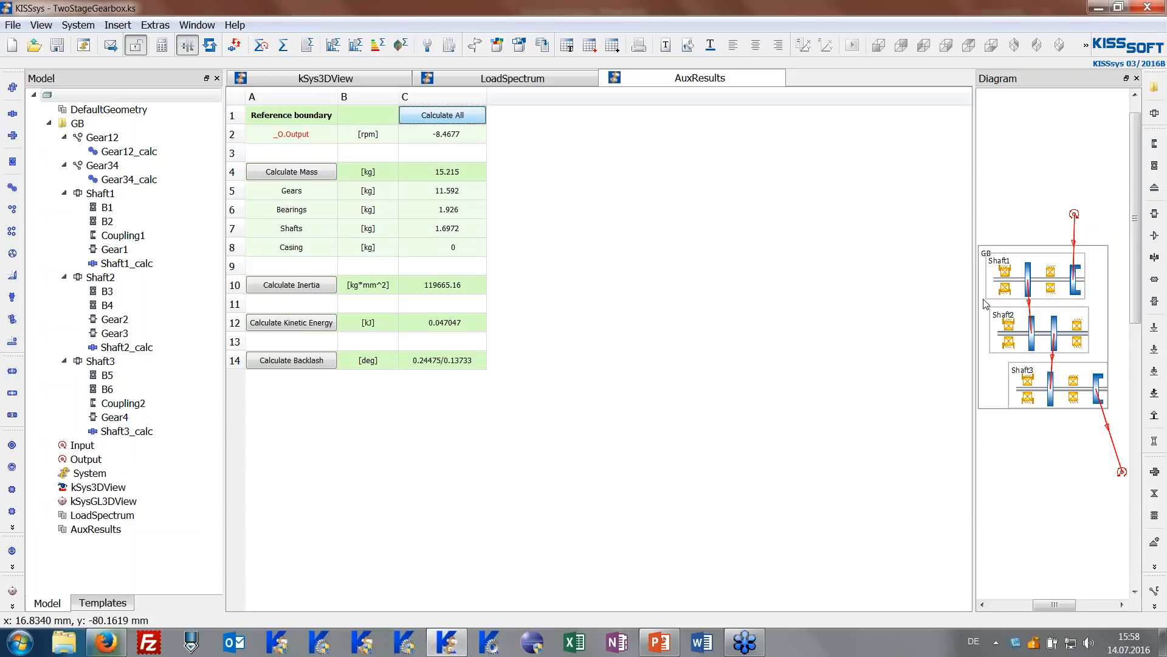
Widen the diagram area and reposition the Shaft2 group between Shaft1 and Shaft3 within the GB group.
drag(975, 298, 828, 279)
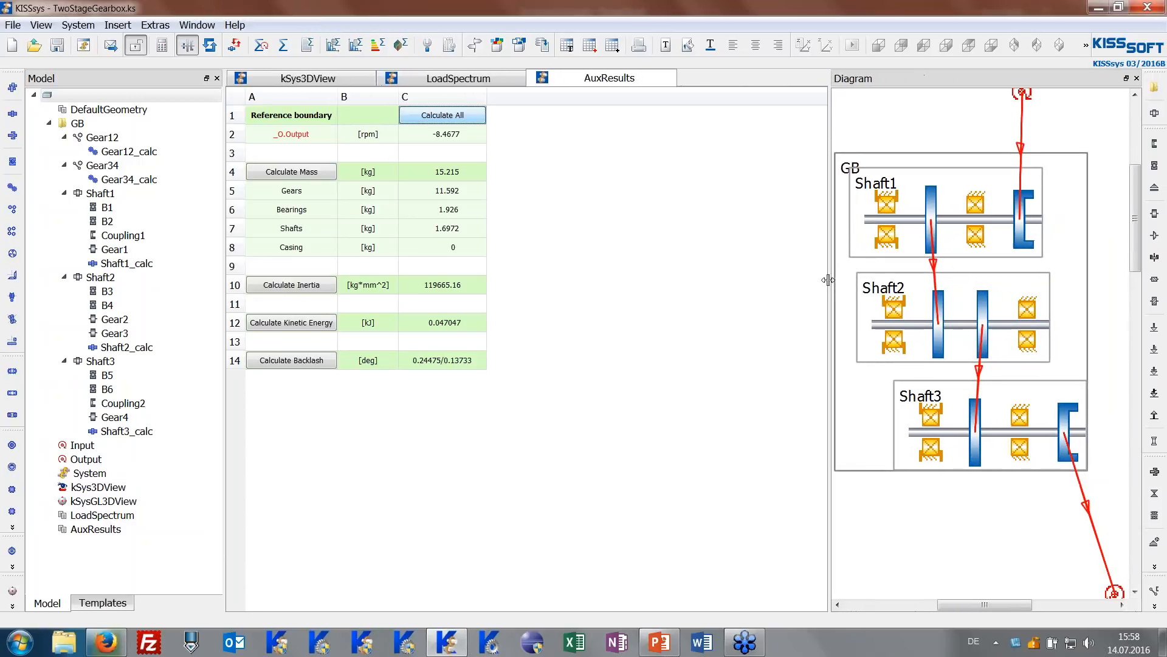
click(1023, 307)
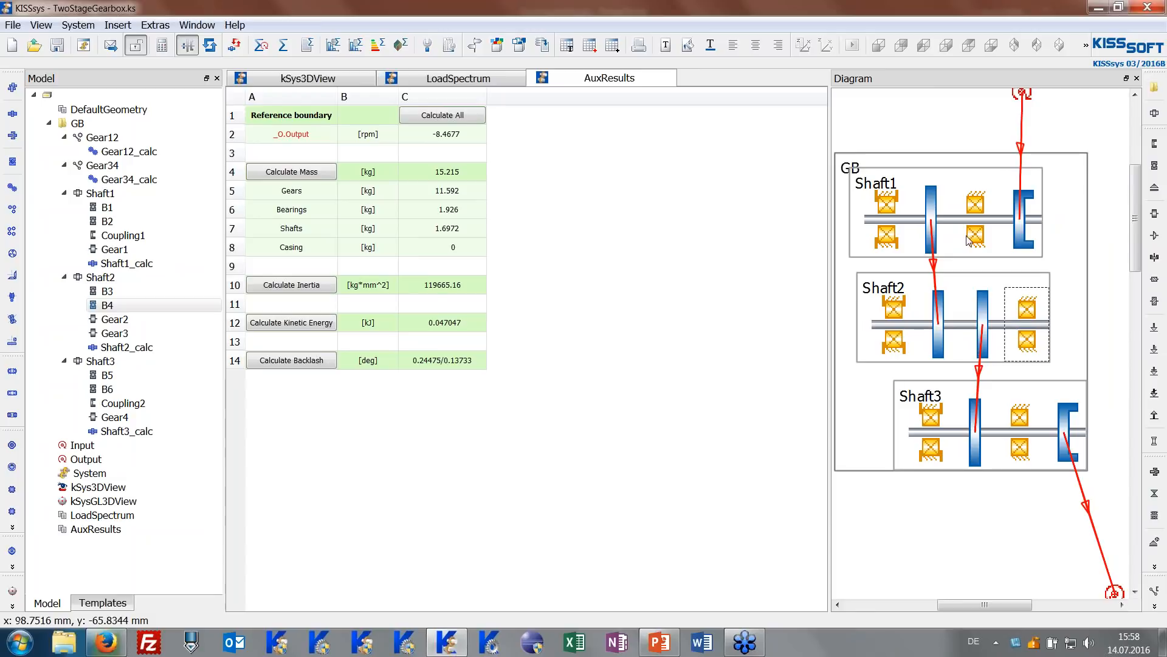
click(986, 302)
mouse_move(1025, 308)
mouse_down()
mouse_move(1000, 303)
mouse_move(1036, 304)
mouse_move(1031, 291)
mouse_up()
click(1038, 303)
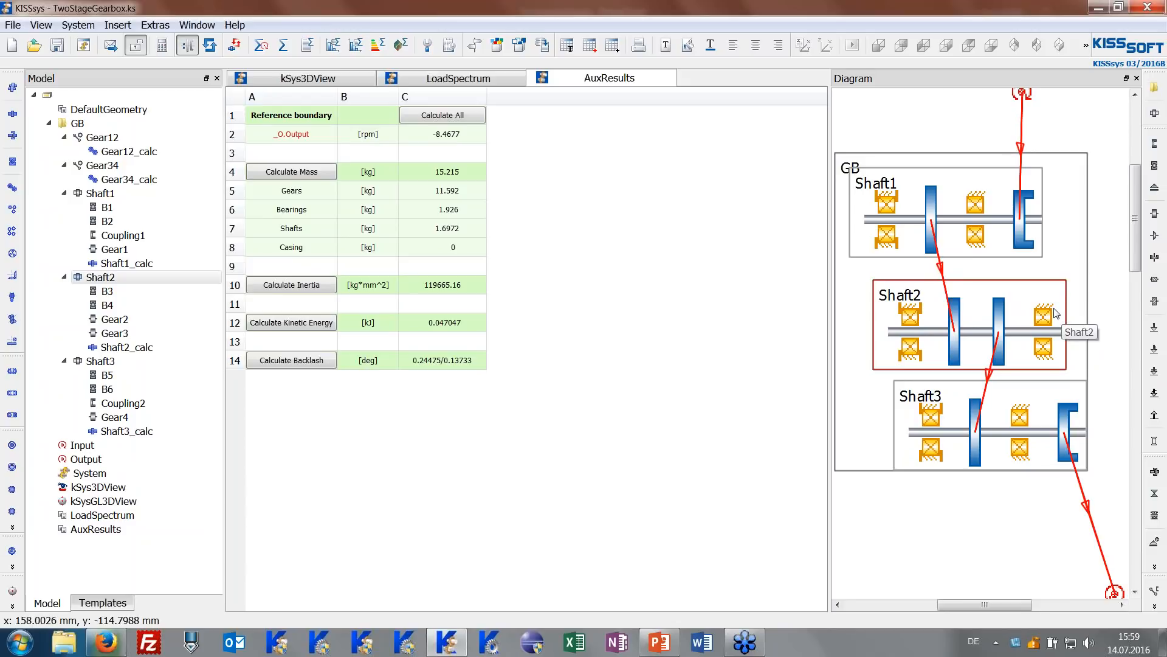
mouse_move(977, 303)
mouse_down()
mouse_move(950, 303)
mouse_move(958, 295)
mouse_up()
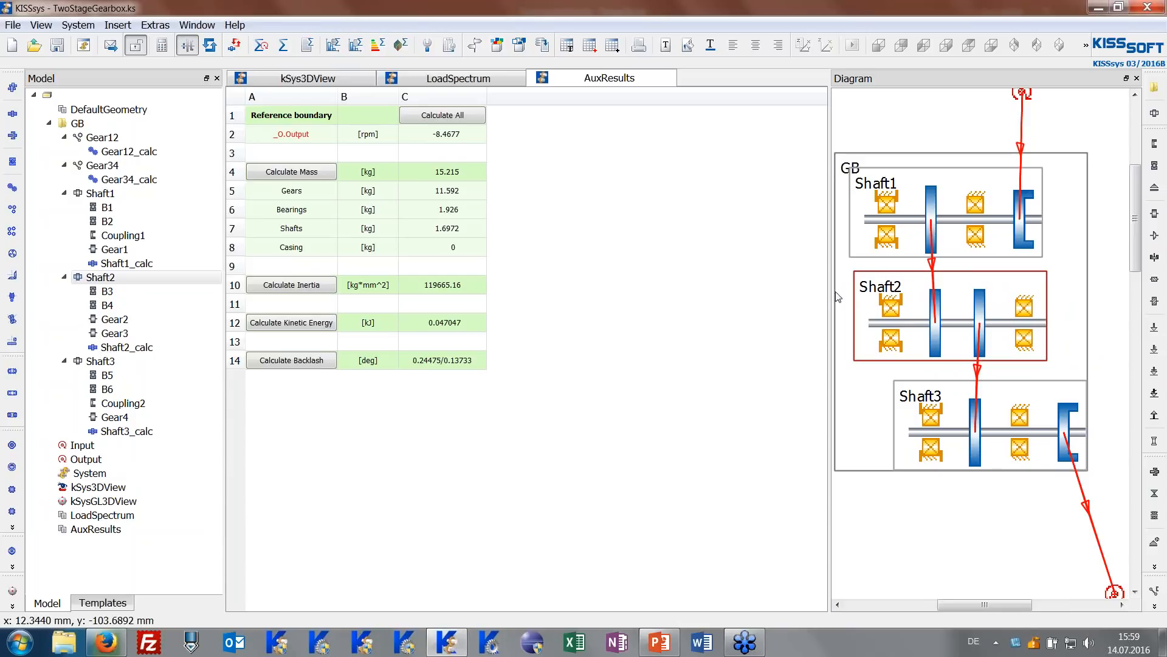
Enlarge the diagram area further and narrow the model tree.
drag(830, 294, 774, 291)
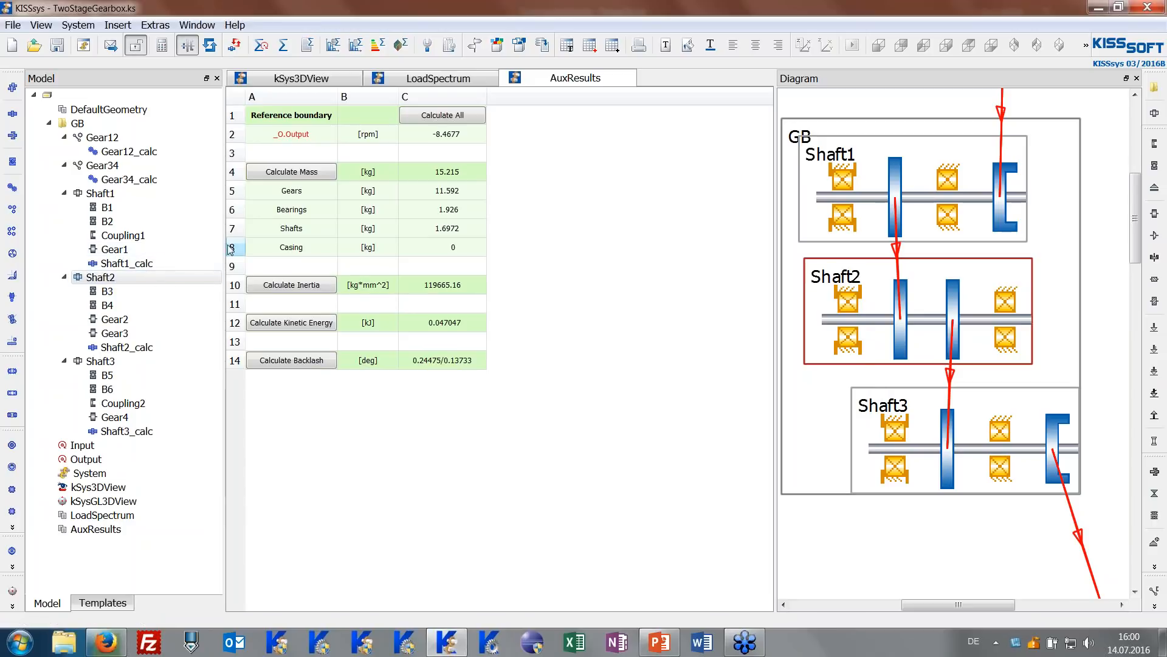
drag(225, 246, 186, 246)
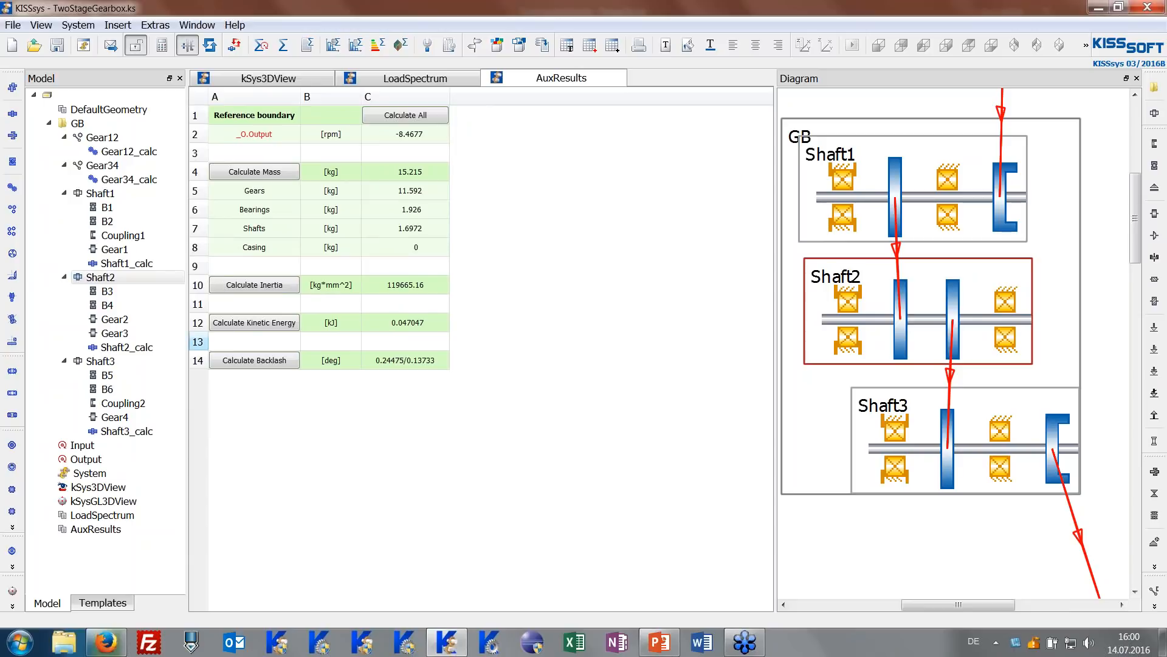
Show the gearbox in the 3D view from a new angle and select the model's root element to clear the Shaft2 highlight.
click(316, 80)
drag(401, 256, 363, 344)
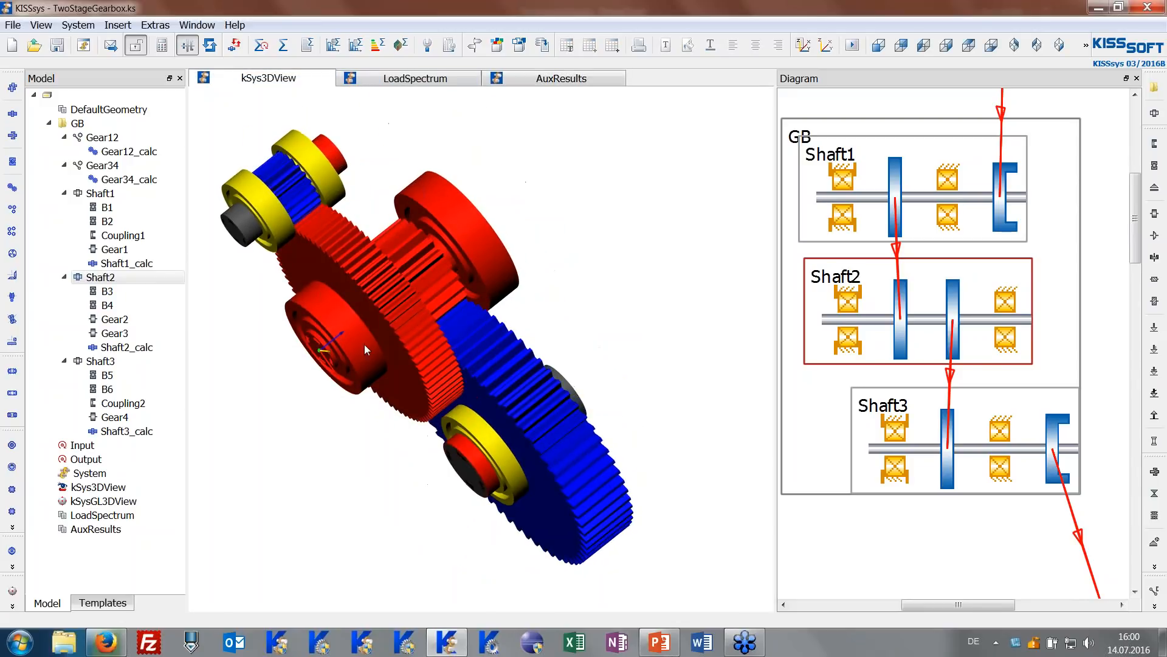
click(138, 98)
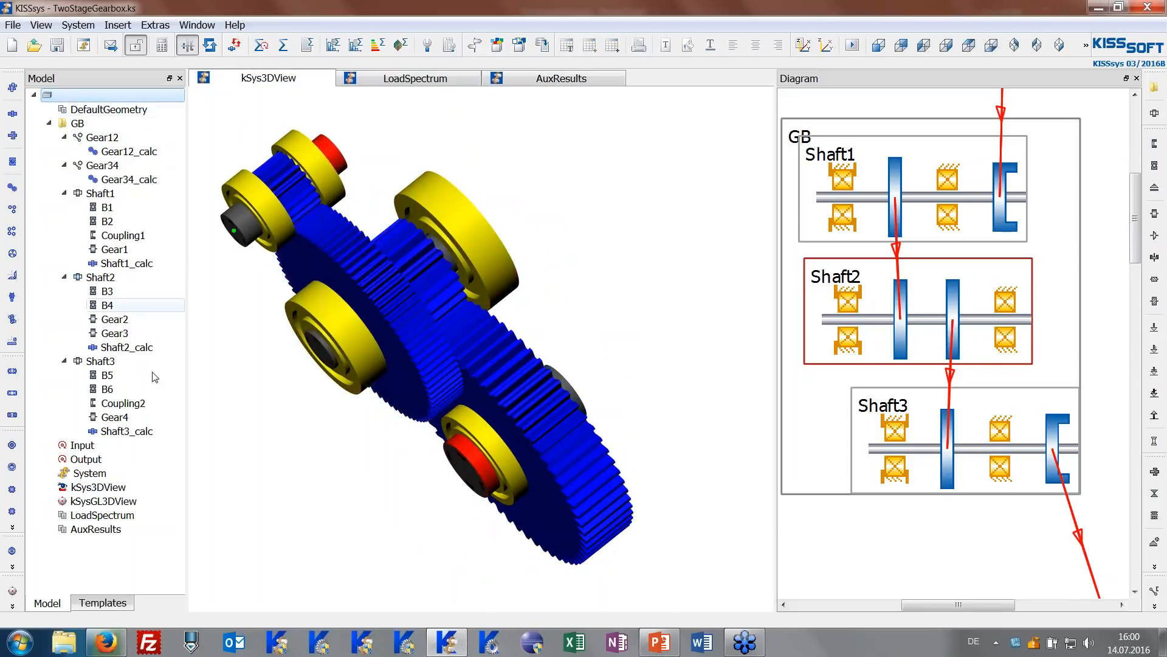
Start the geometry export of kSys3DView up to choosing the file kSys3DView.stp, and cancel it.
right_click(108, 490)
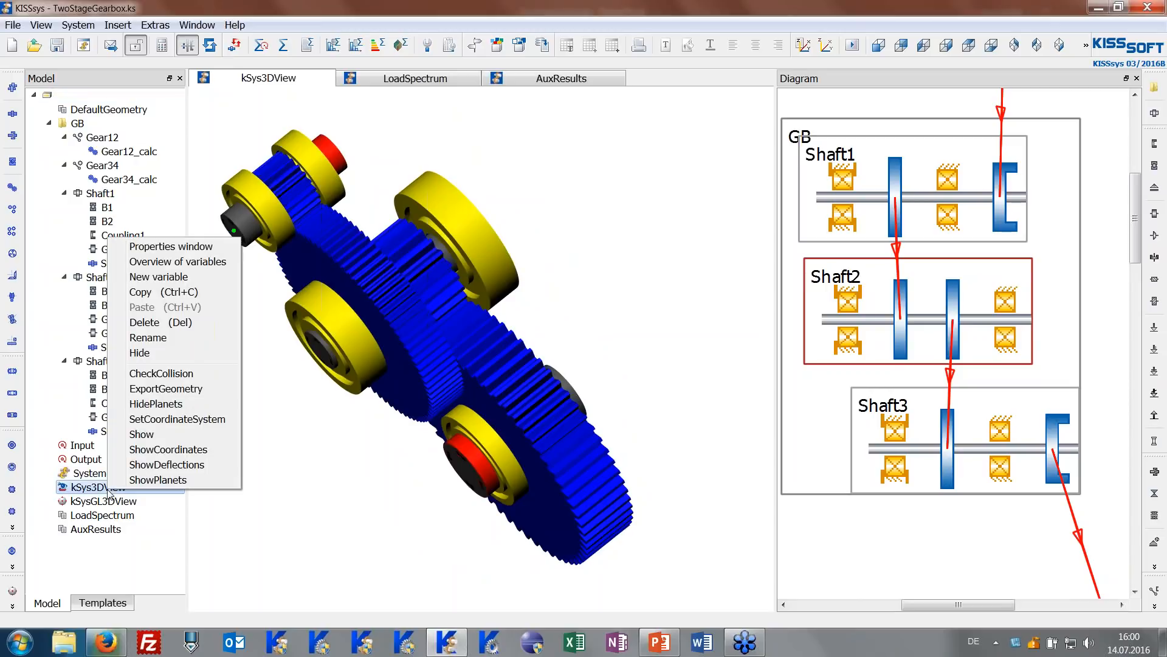
click(181, 397)
click(675, 348)
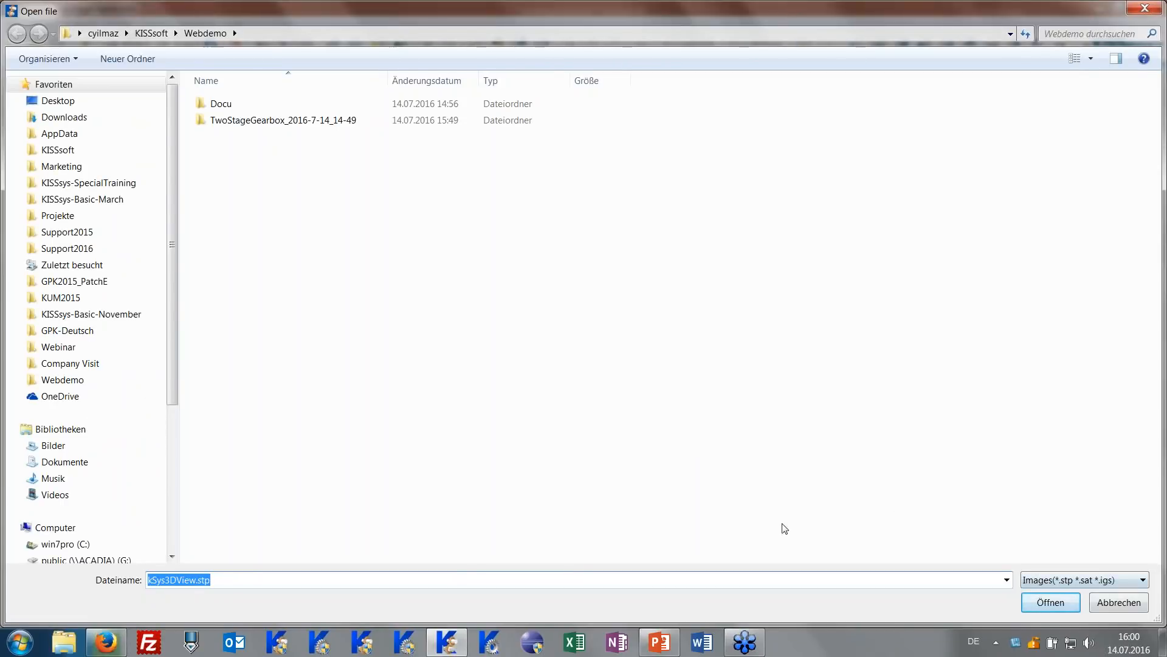
click(1121, 608)
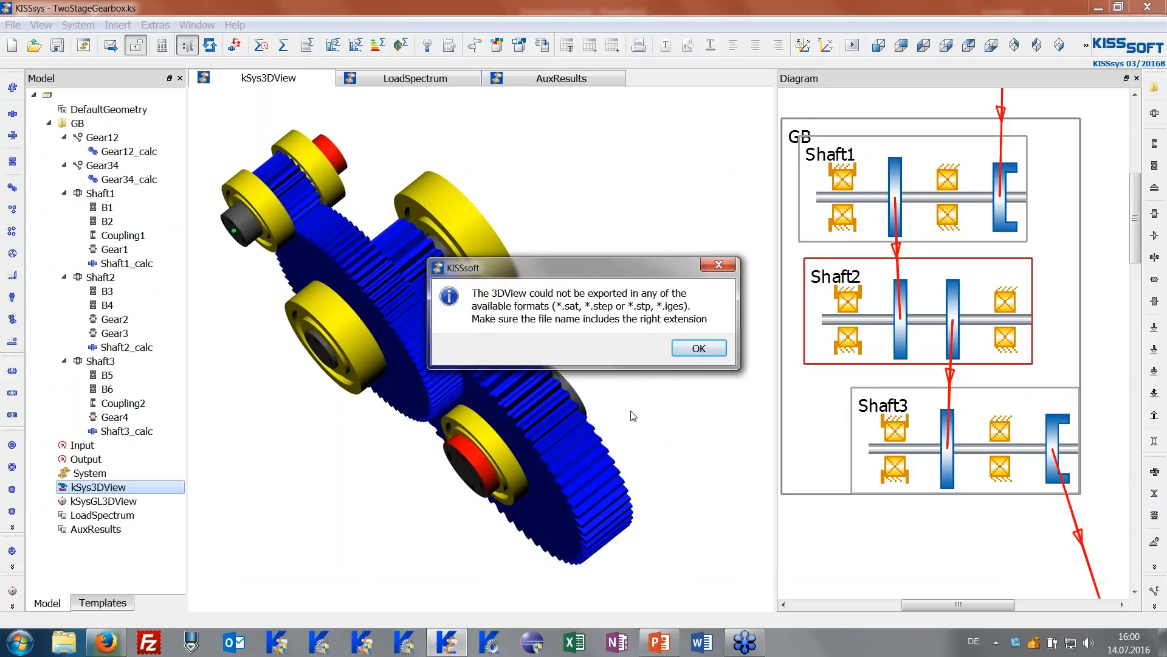
click(684, 348)
Rotate the gearbox to a more frontal view, and switch to the PowerPoint presentation to display slide 2, the thank-you slide.
drag(508, 366, 561, 366)
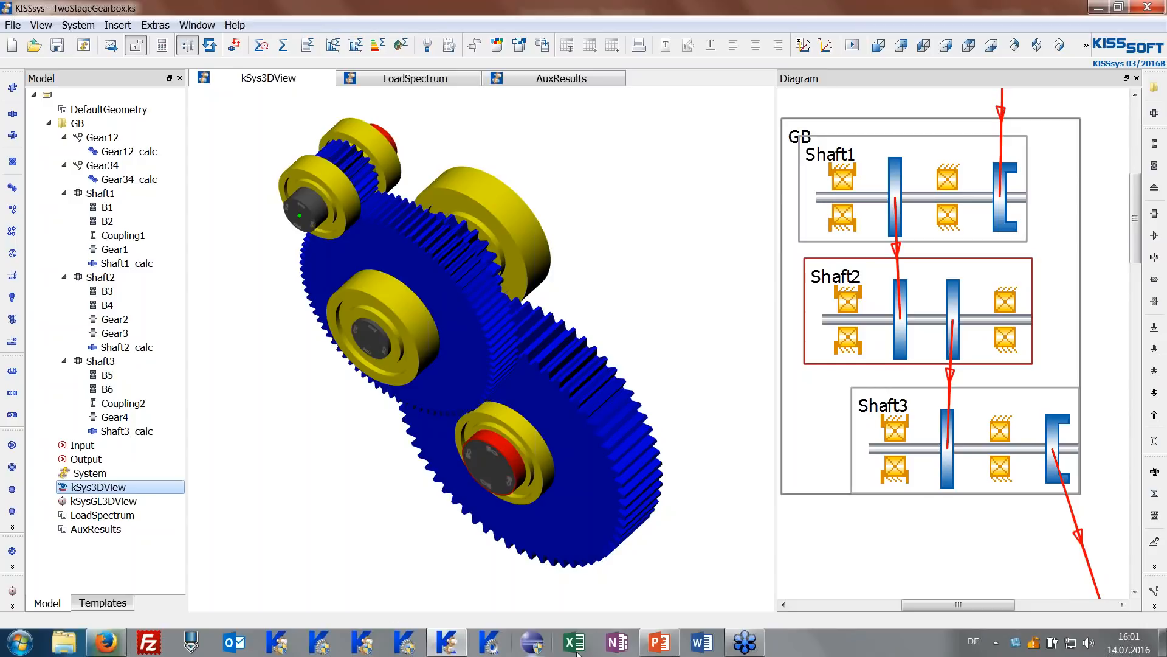
click(645, 645)
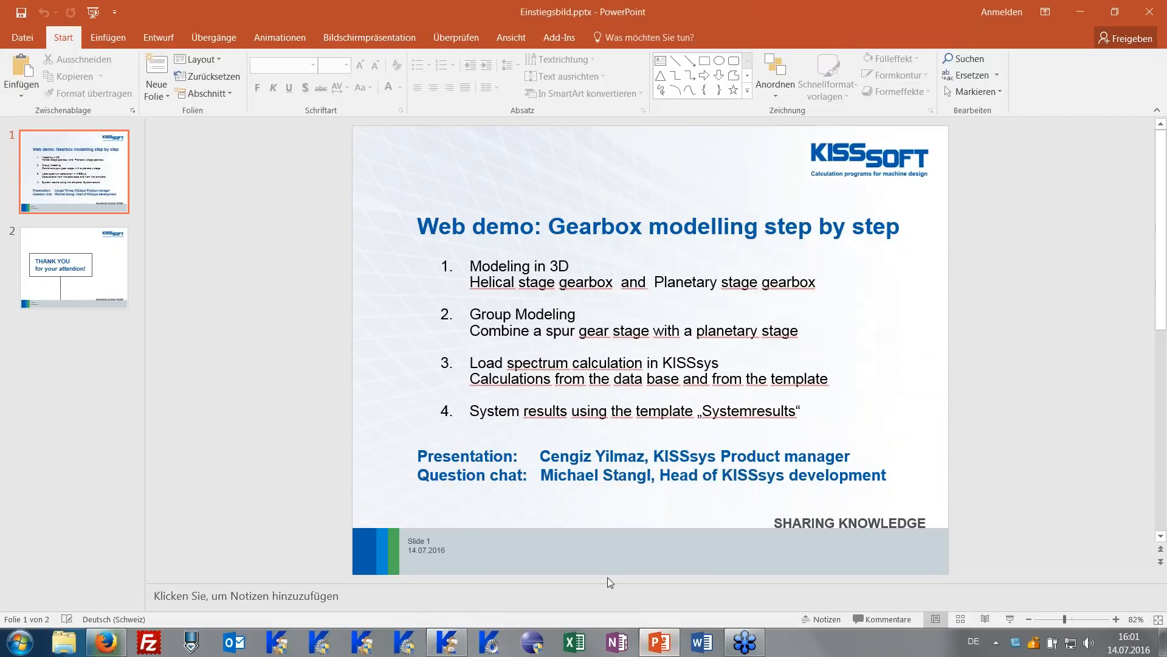
click(73, 266)
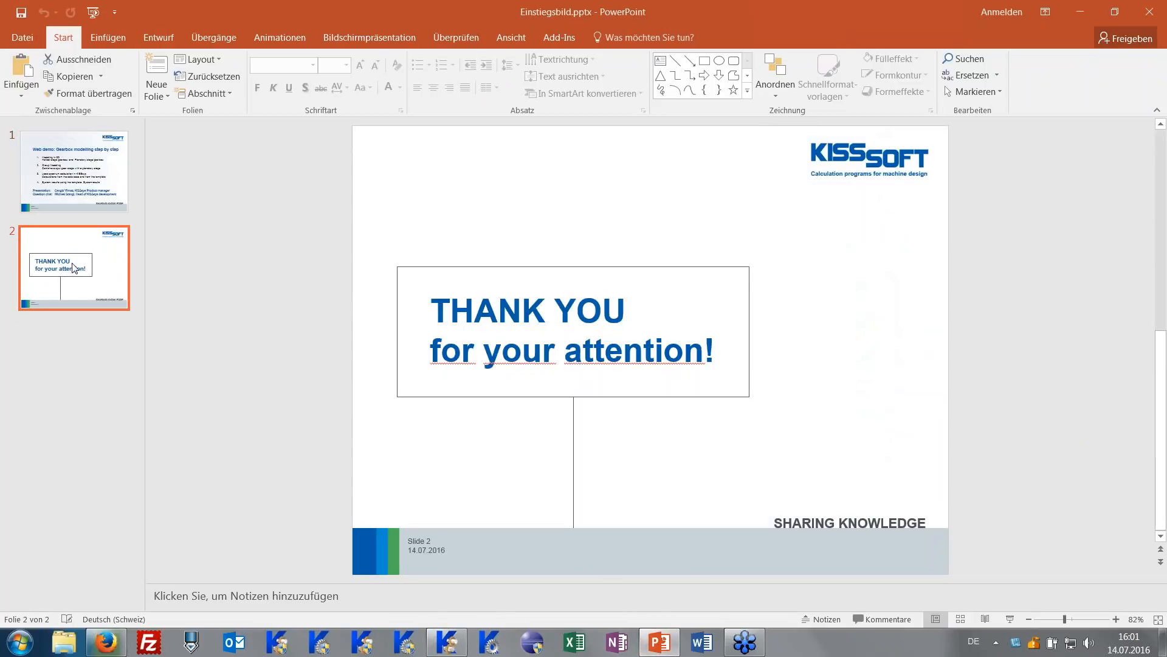